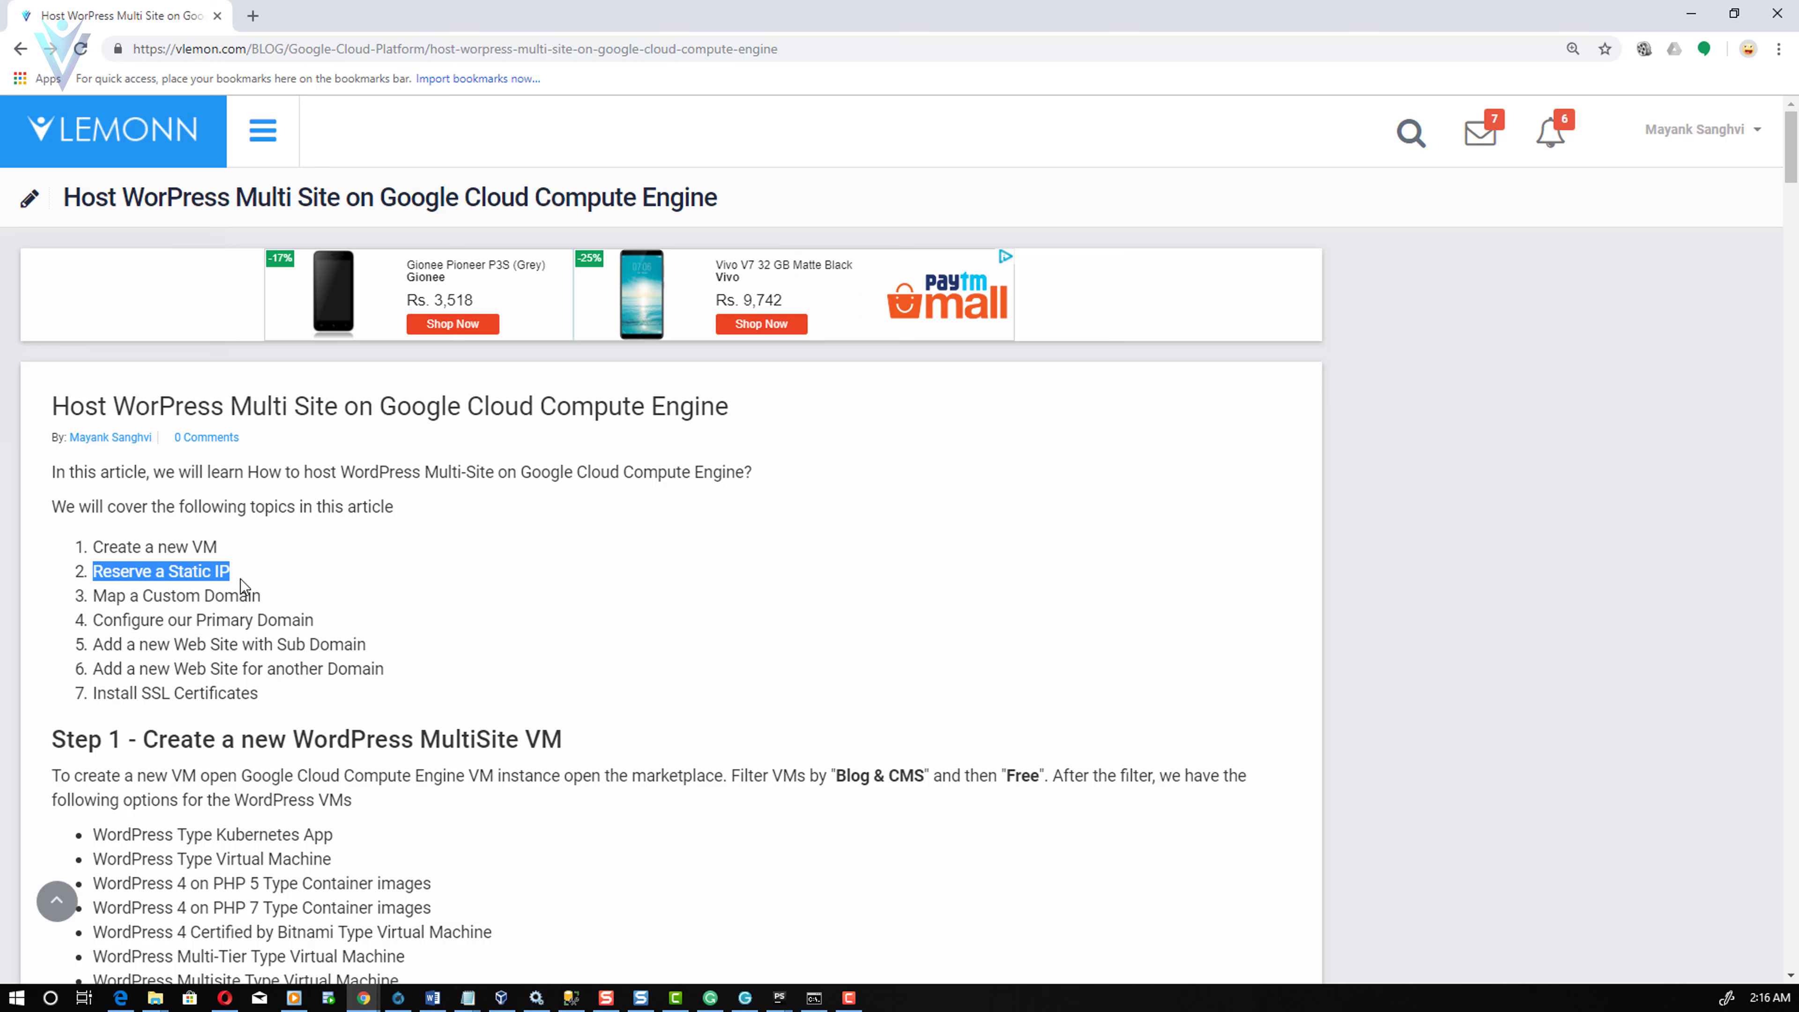
# - Highlight the Map a Custom Domain, both Add a new Web Site topics and the Step 1 heading
pyautogui.click(244, 600)
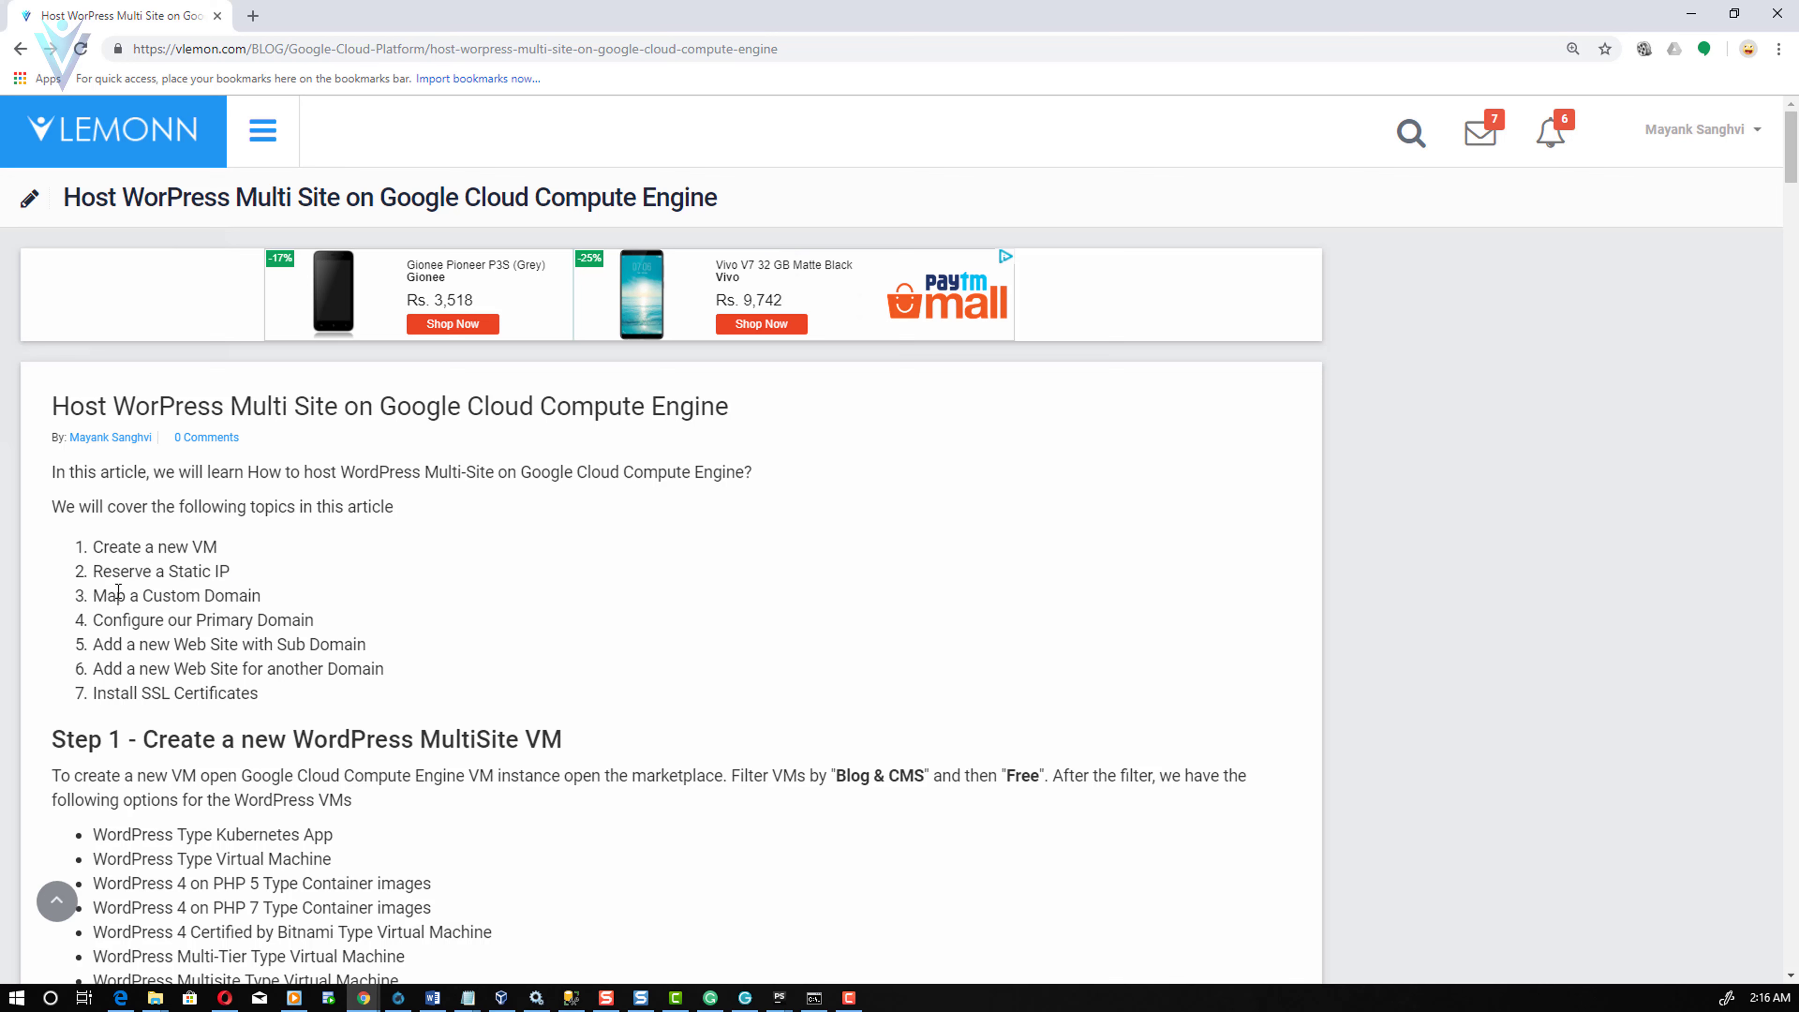
pyautogui.moveTo(107, 595); pyautogui.dragTo(219, 617)
pyautogui.click(102, 622)
pyautogui.moveTo(102, 644); pyautogui.dragTo(358, 651)
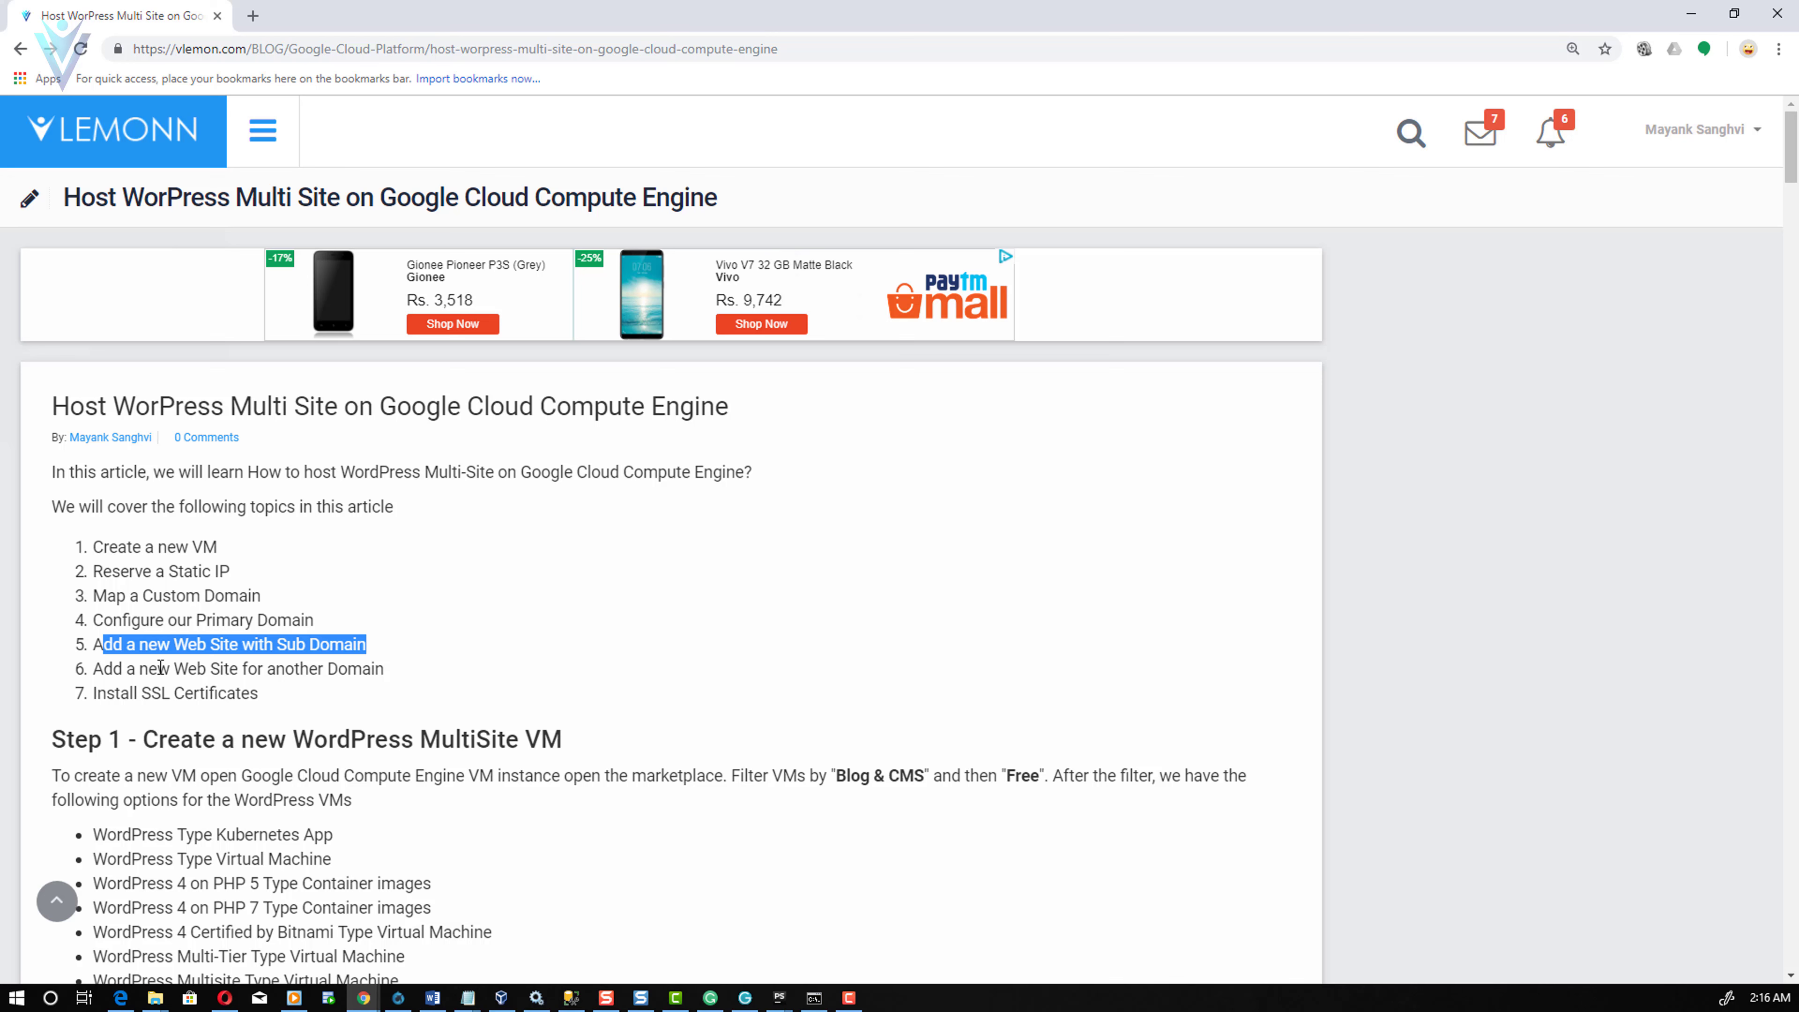
pyautogui.moveTo(114, 669); pyautogui.dragTo(371, 673)
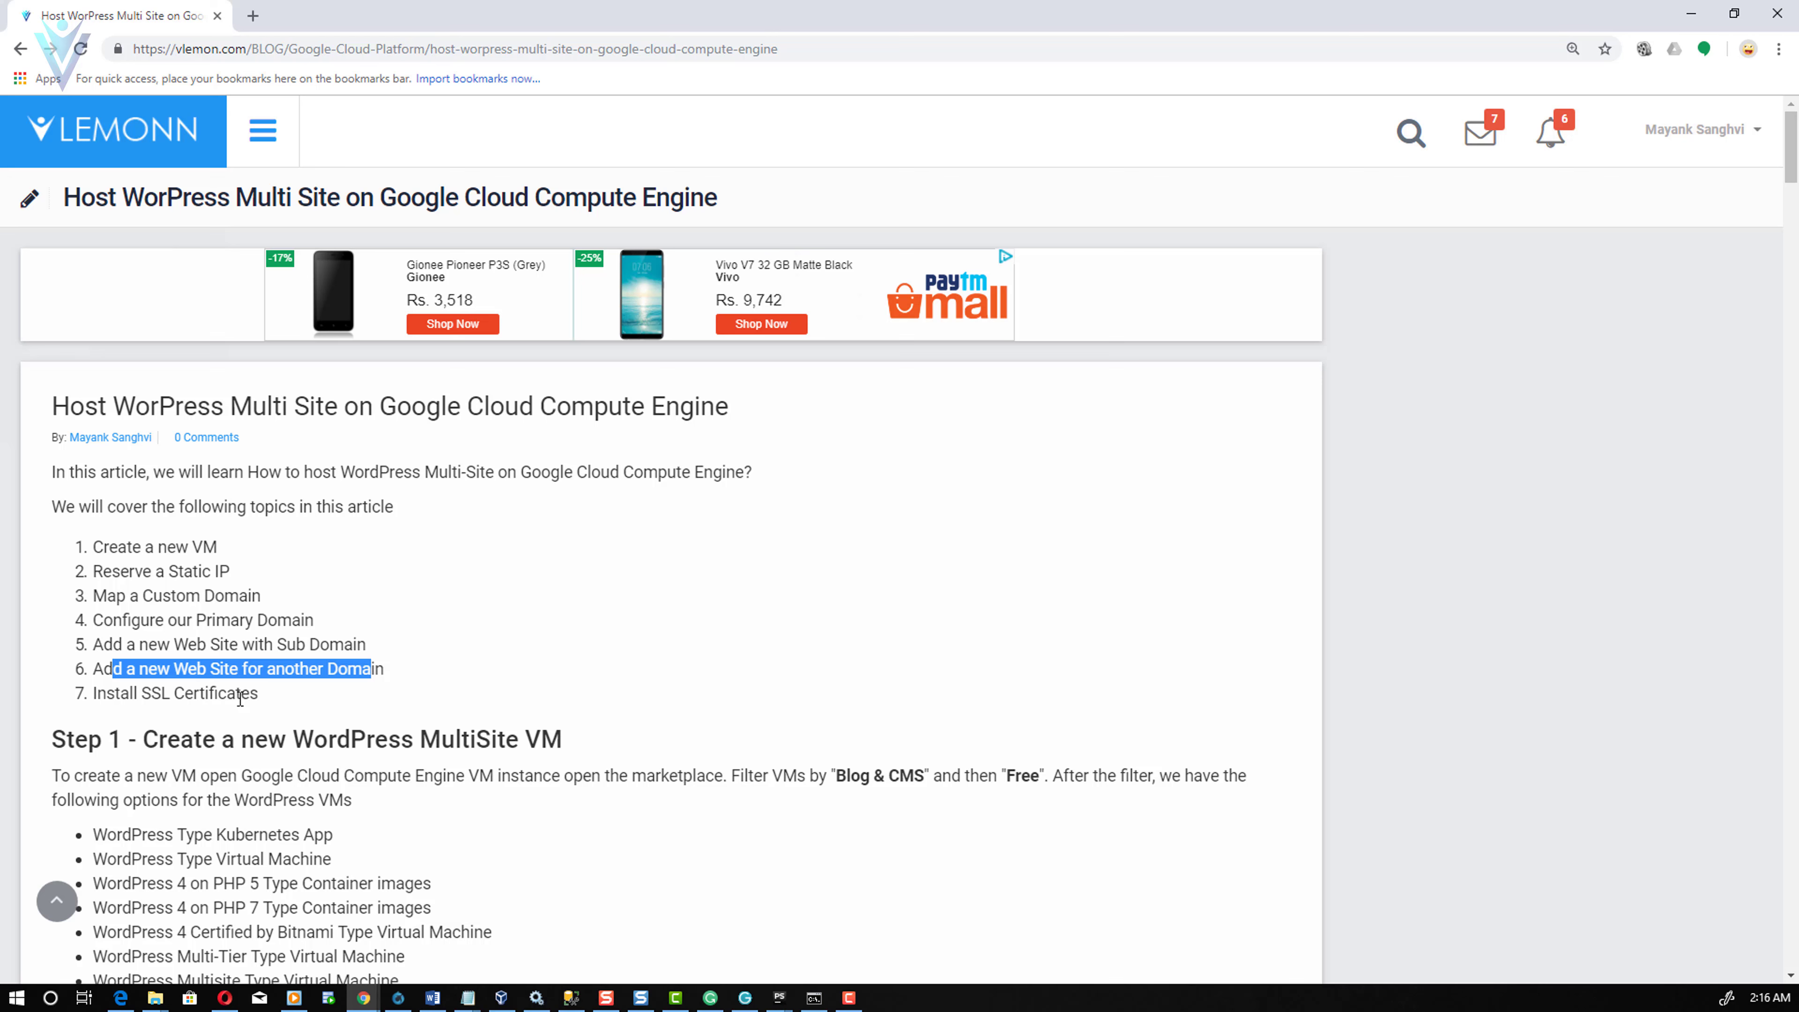
pyautogui.moveTo(314, 739); pyautogui.dragTo(512, 743)
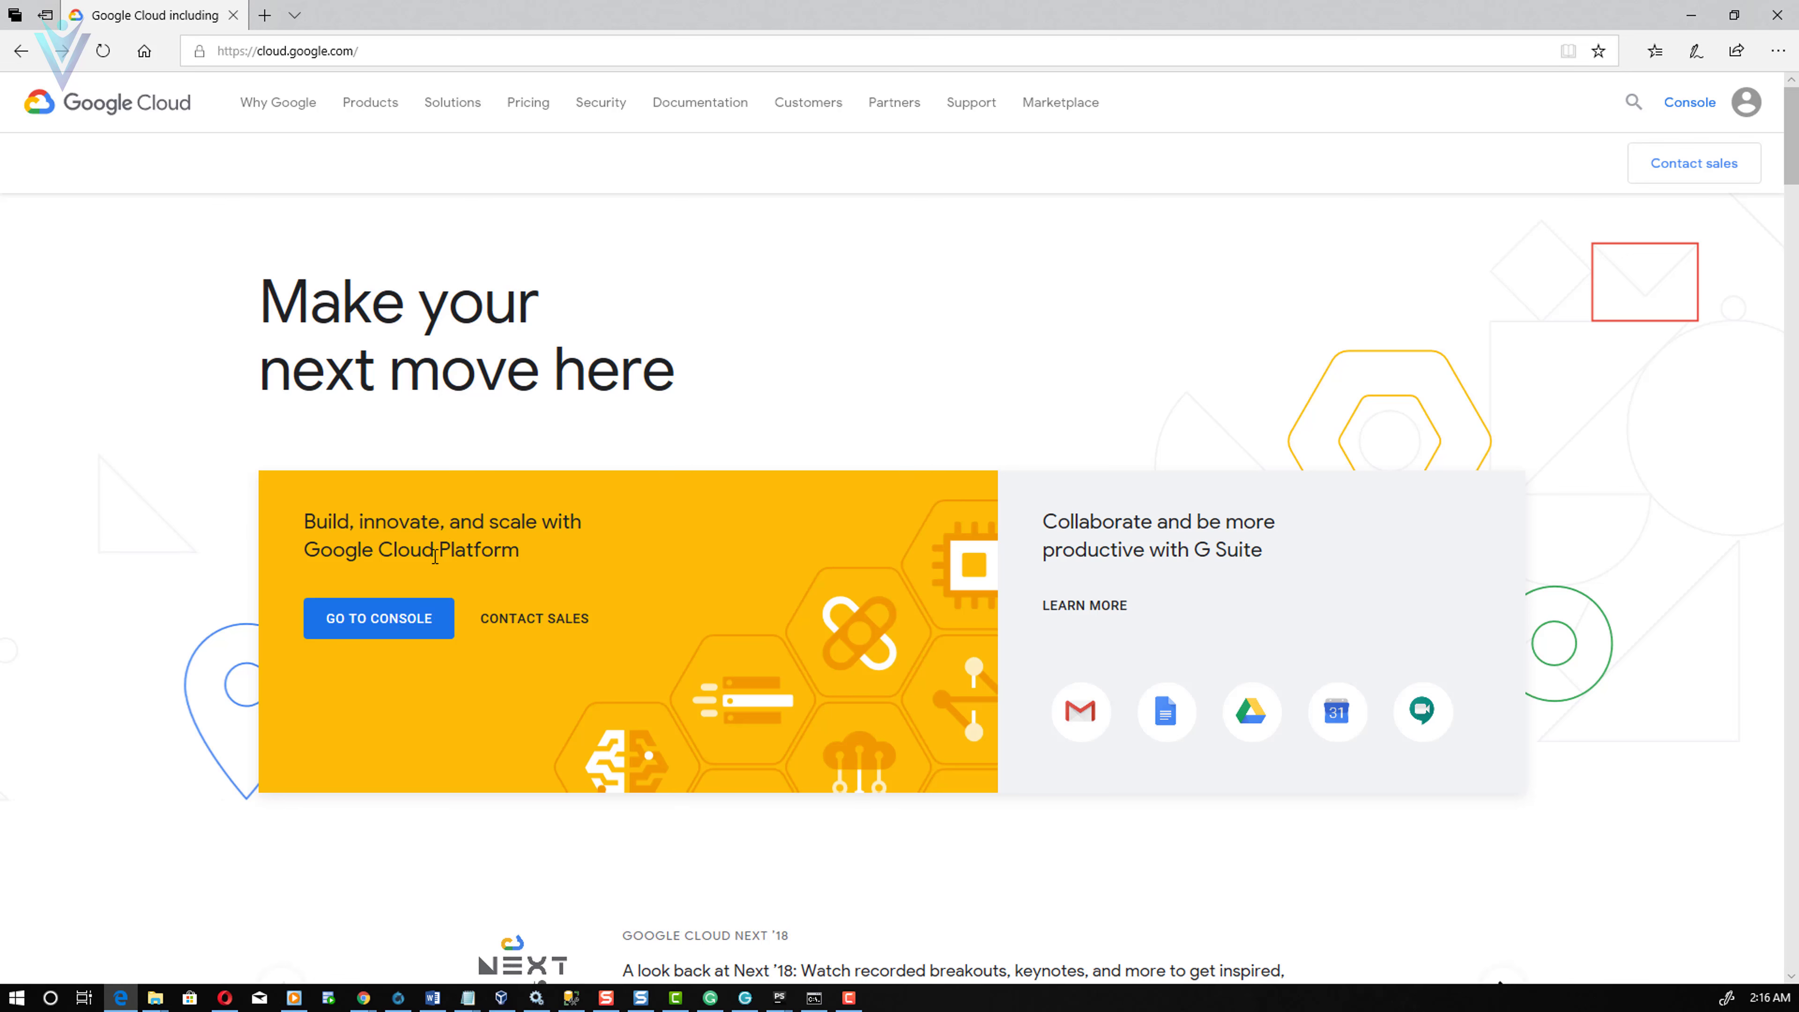
# - Go from the Google Cloud home page to the console's Marketplace
pyautogui.click(394, 629)
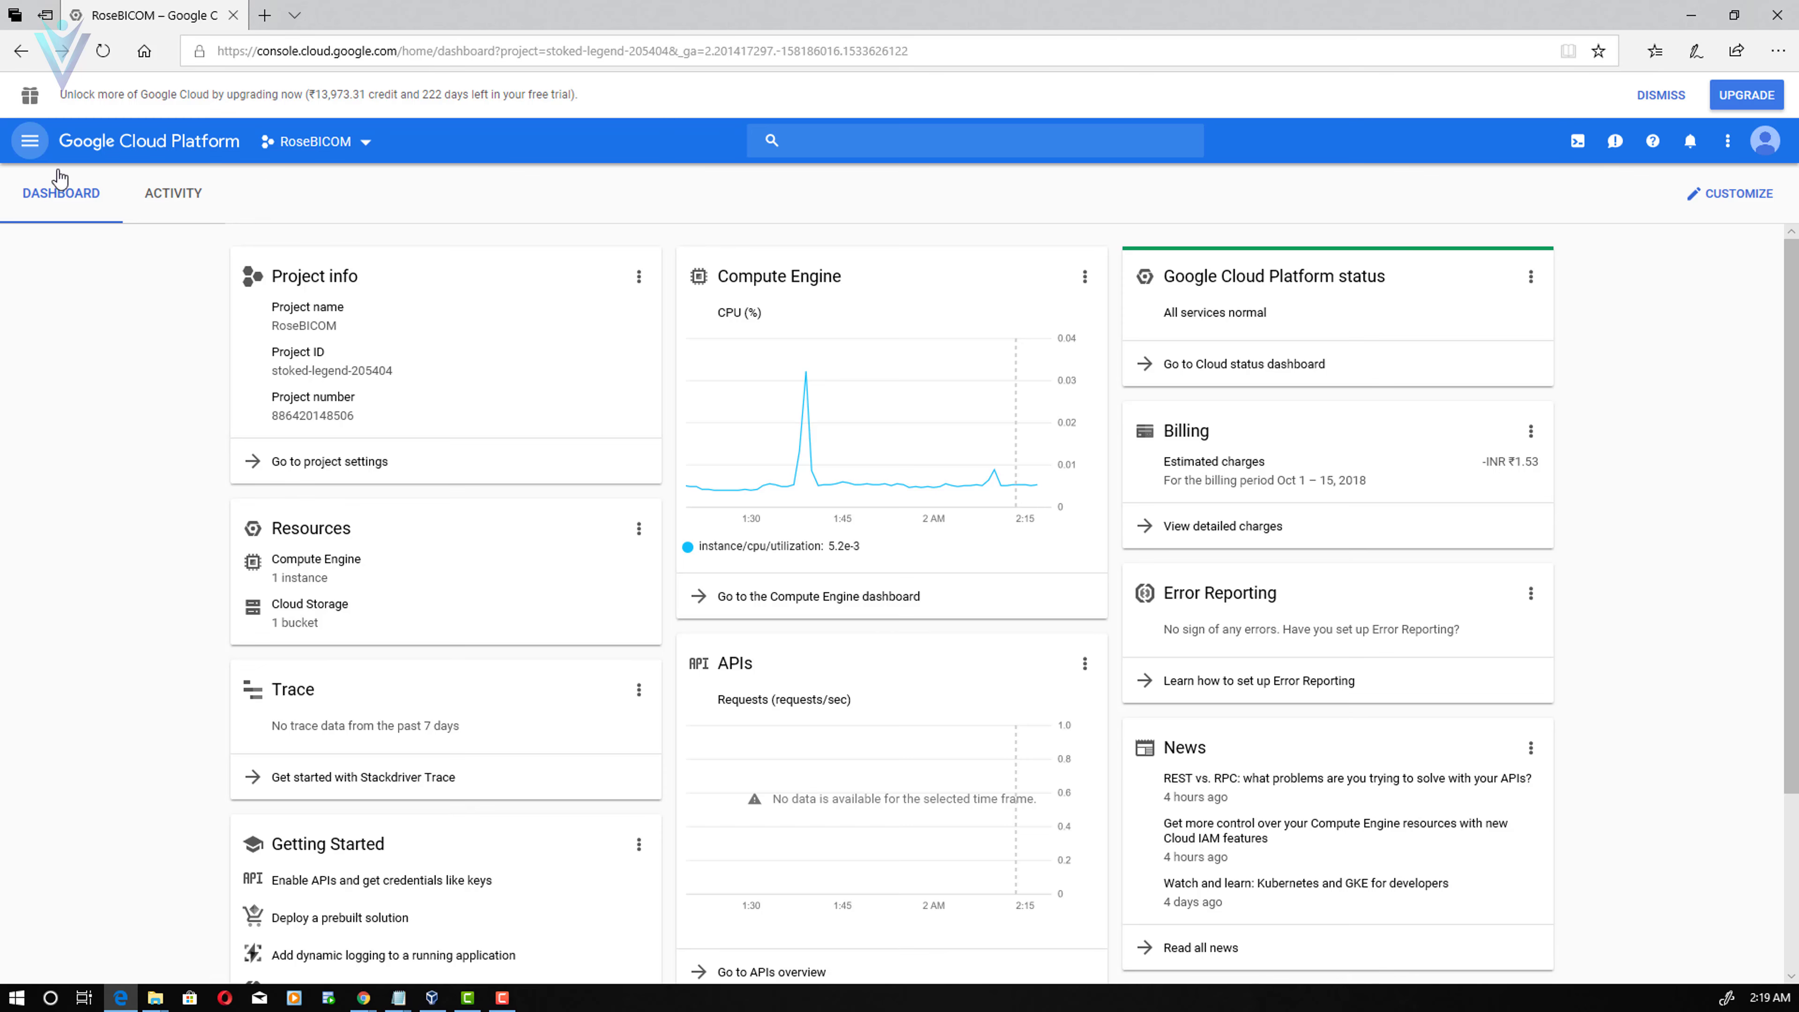
pyautogui.click(30, 141)
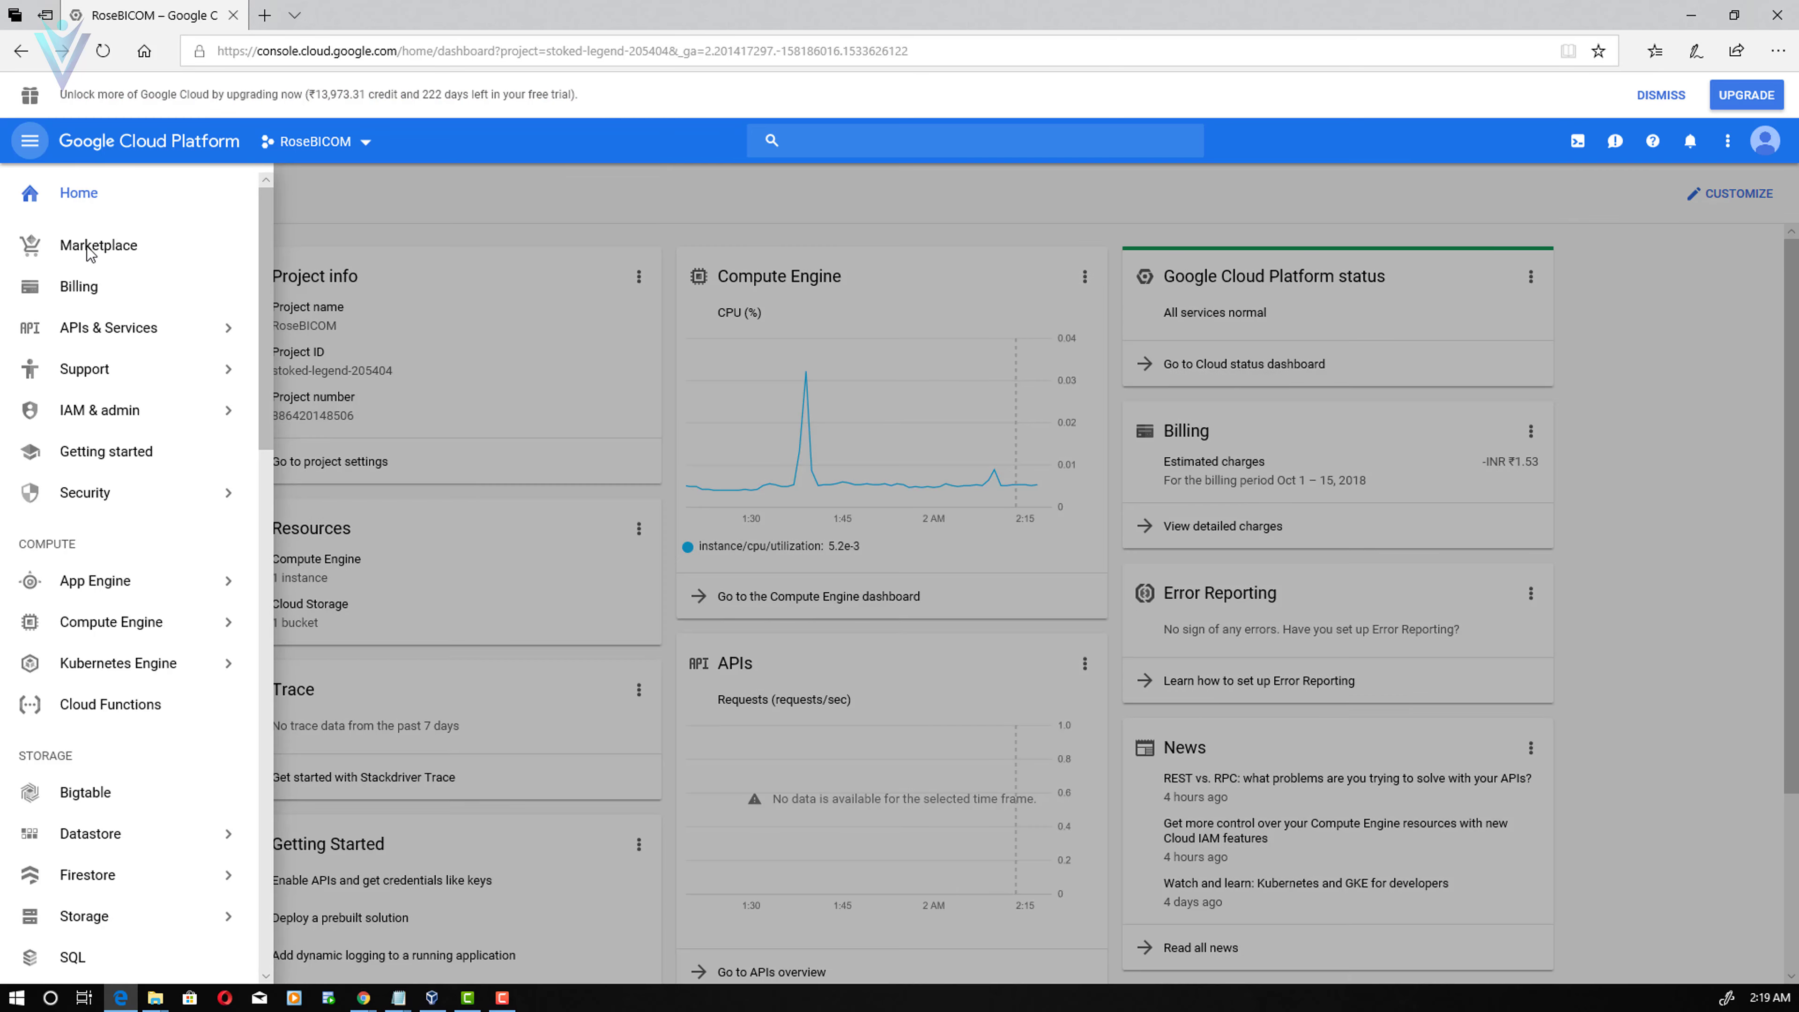
pyautogui.click(87, 248)
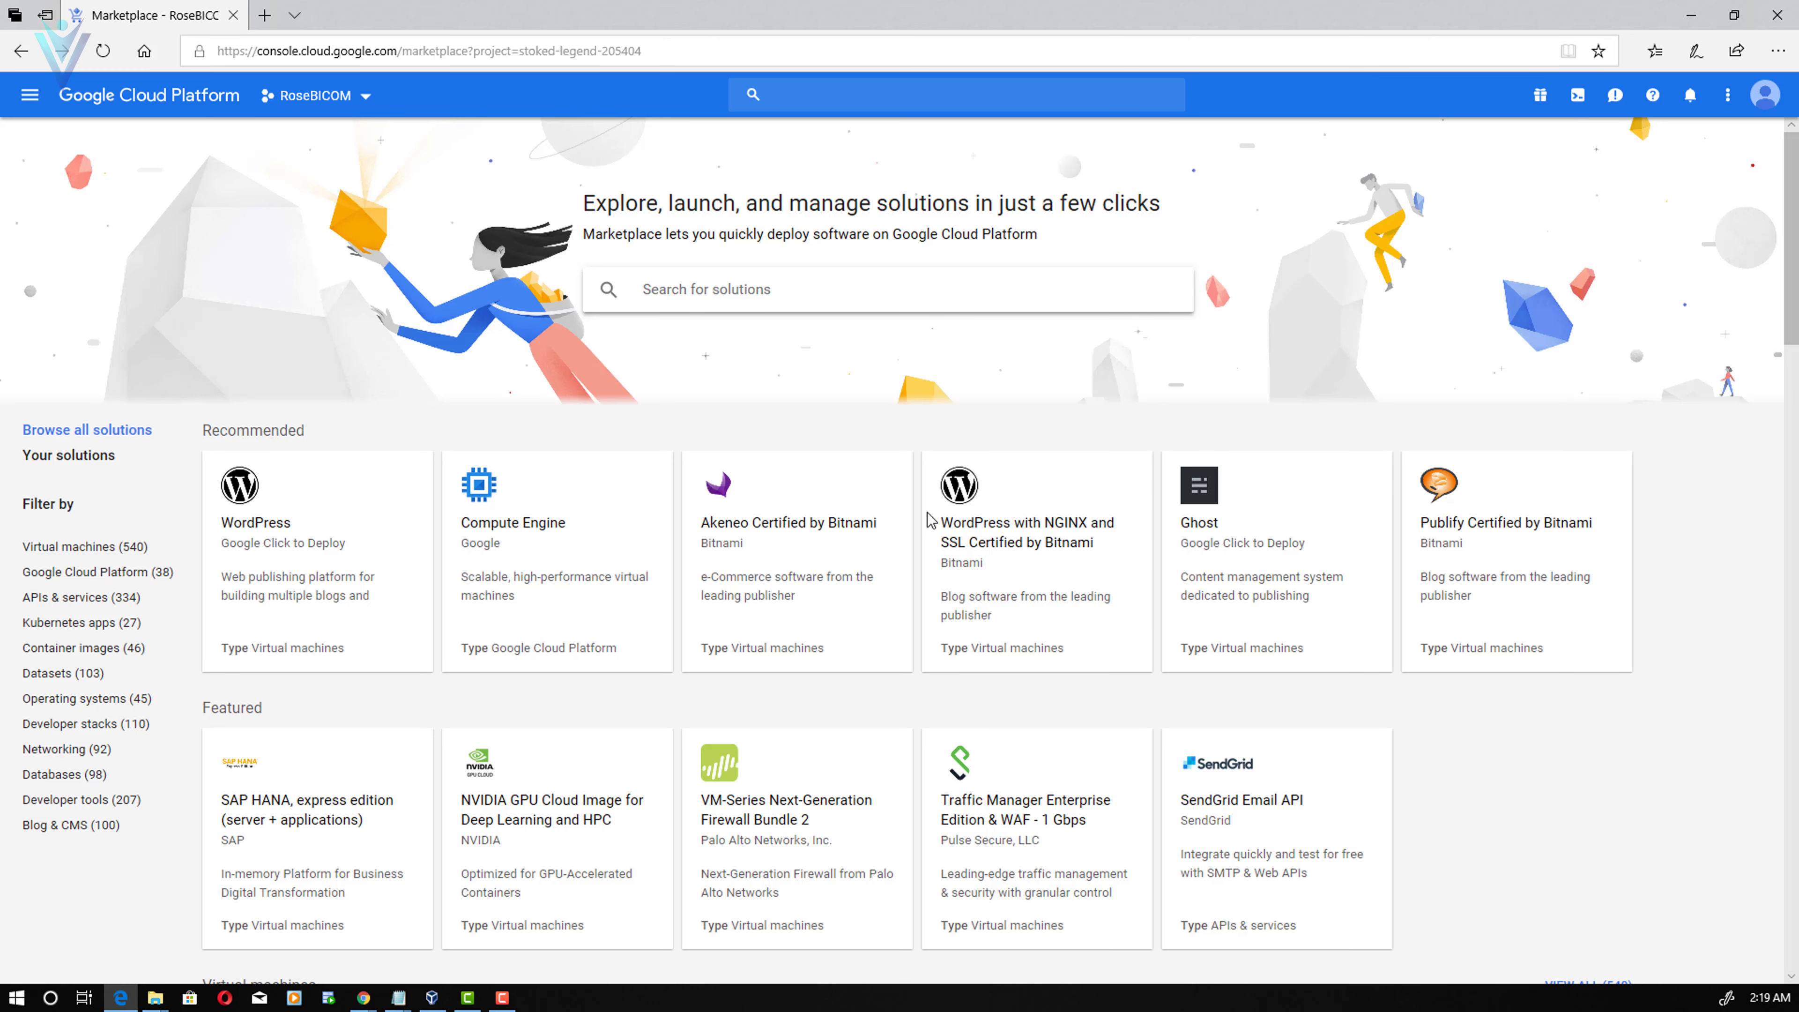
# - Filter Blog & CMS to free solutions and open WordPress Multisite Certified by Bitnami from page 2
pyautogui.click(70, 826)
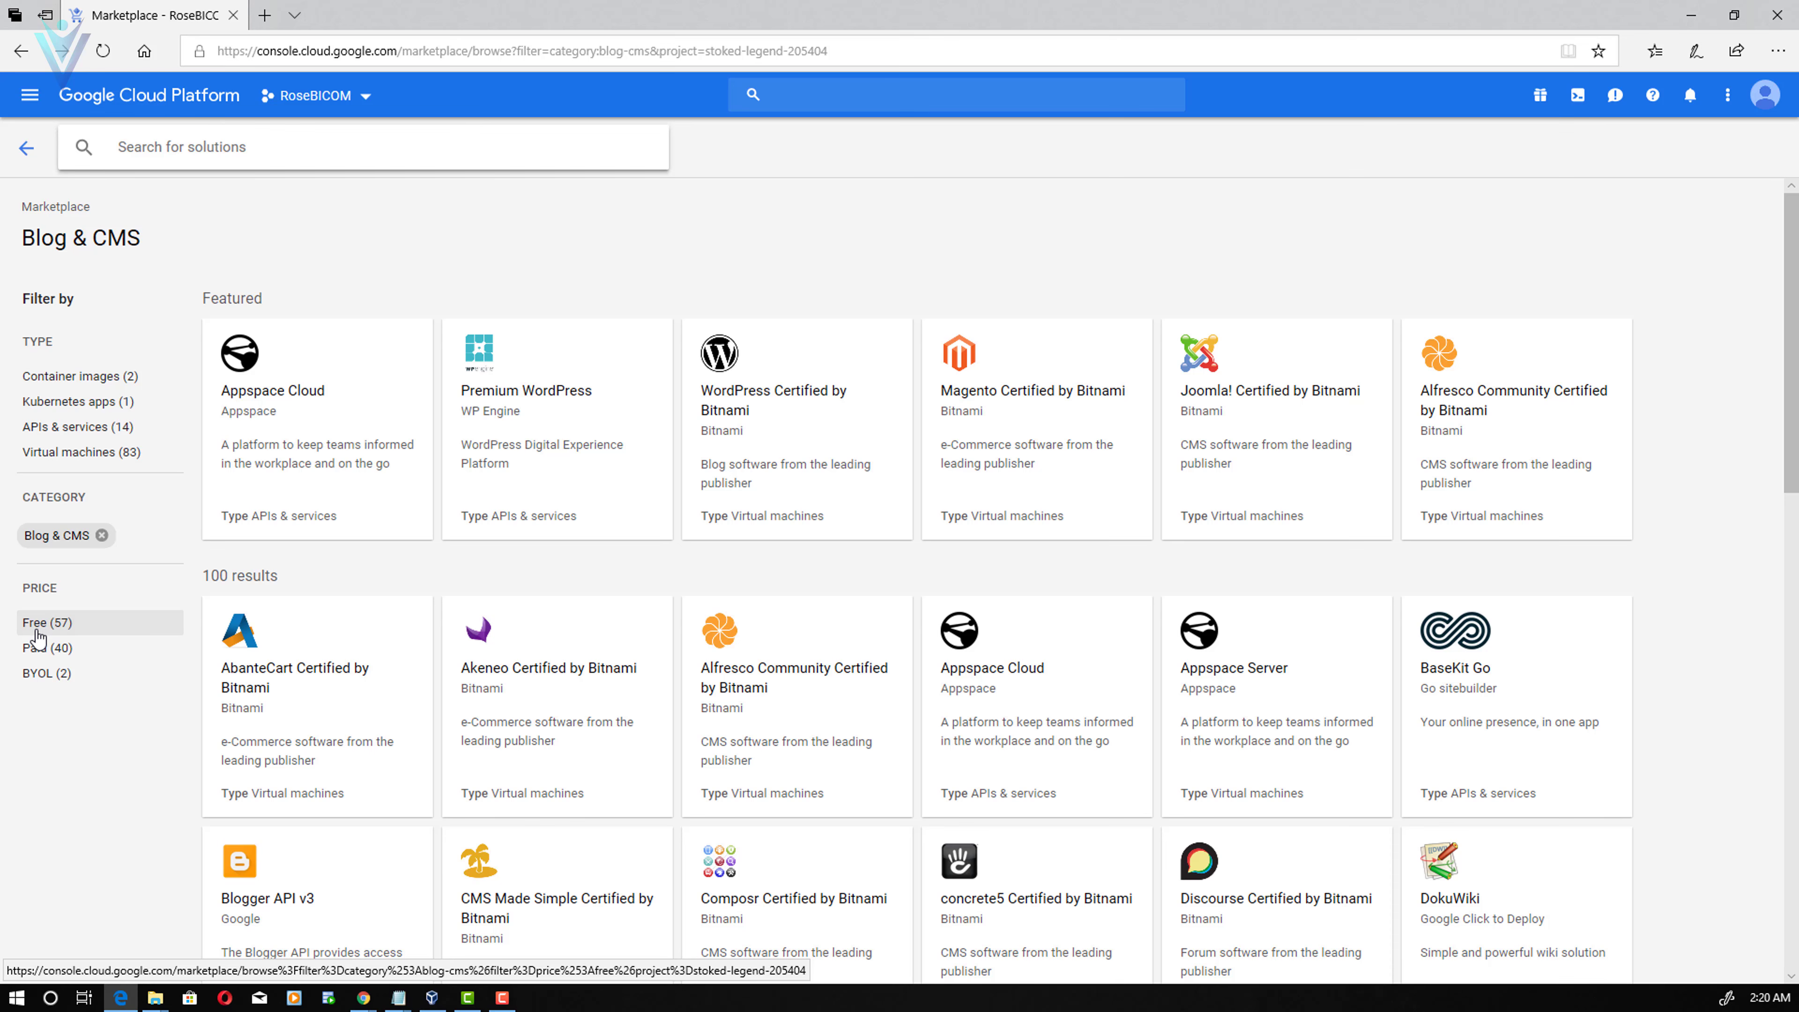
pyautogui.click(39, 635)
pyautogui.scroll(-5, 763, 587)
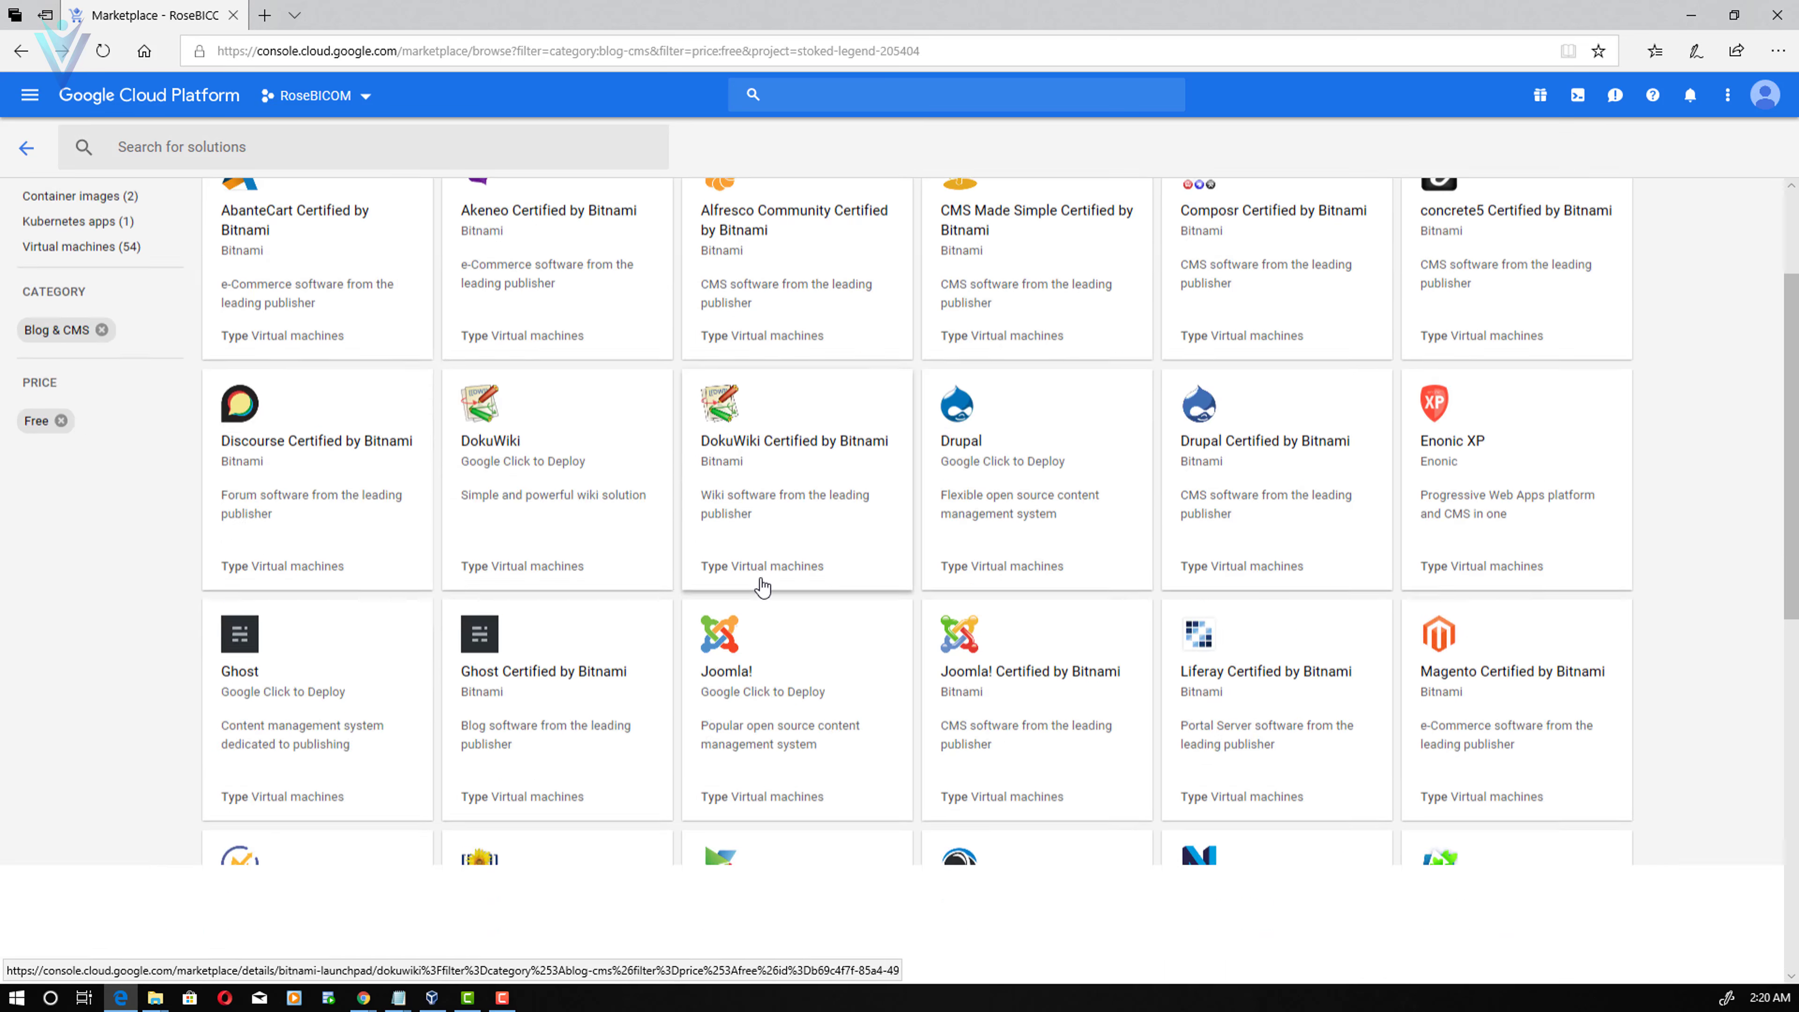
pyautogui.scroll(-8, 762, 587)
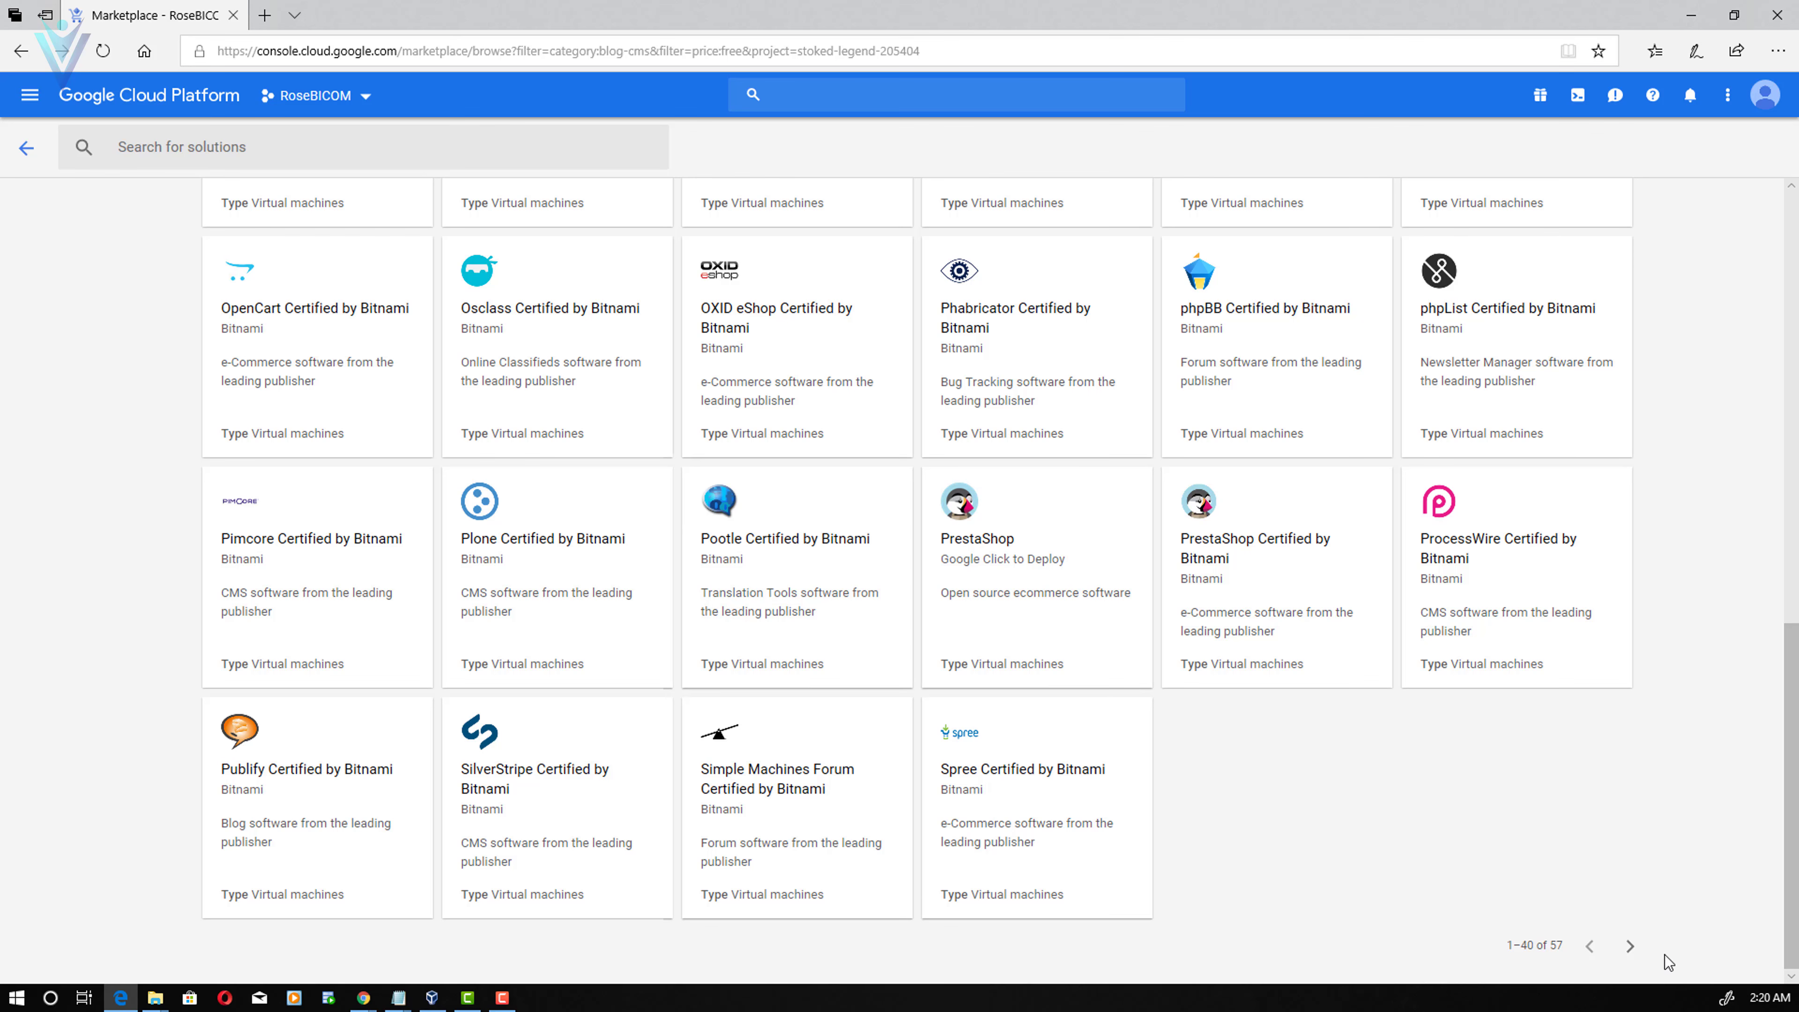
pyautogui.click(1632, 947)
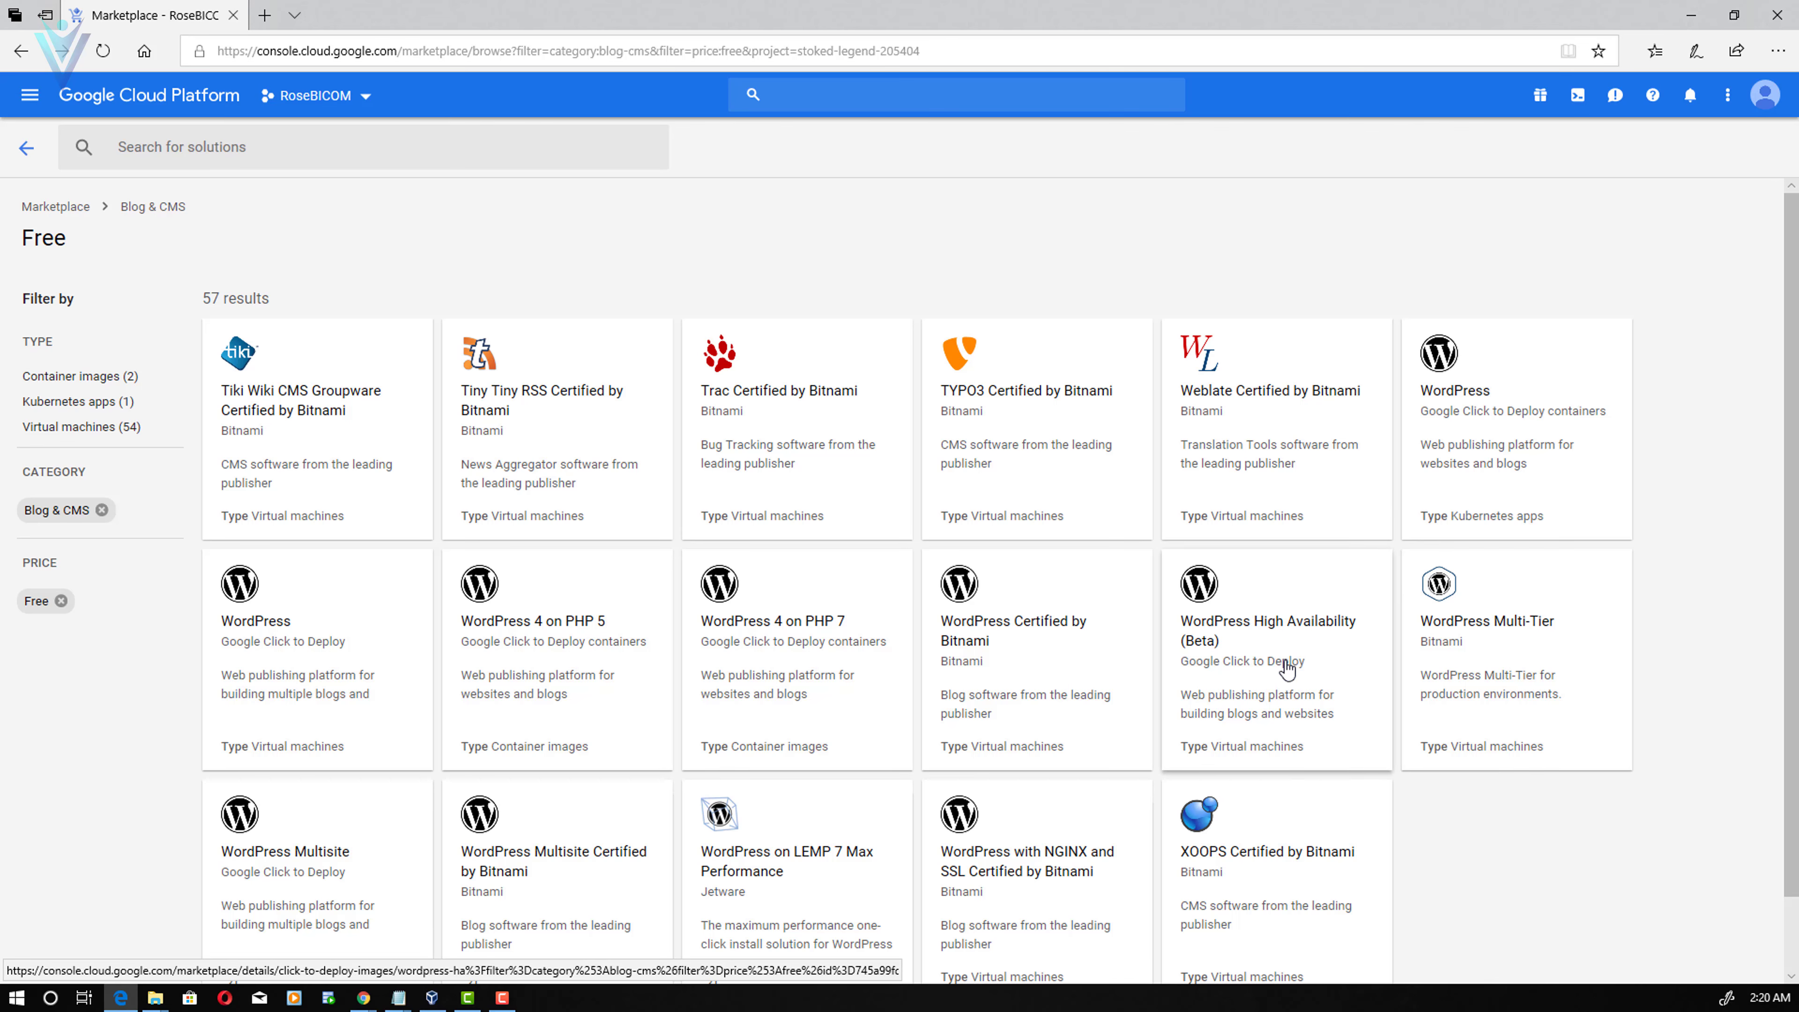
pyautogui.scroll(-1, 1287, 669)
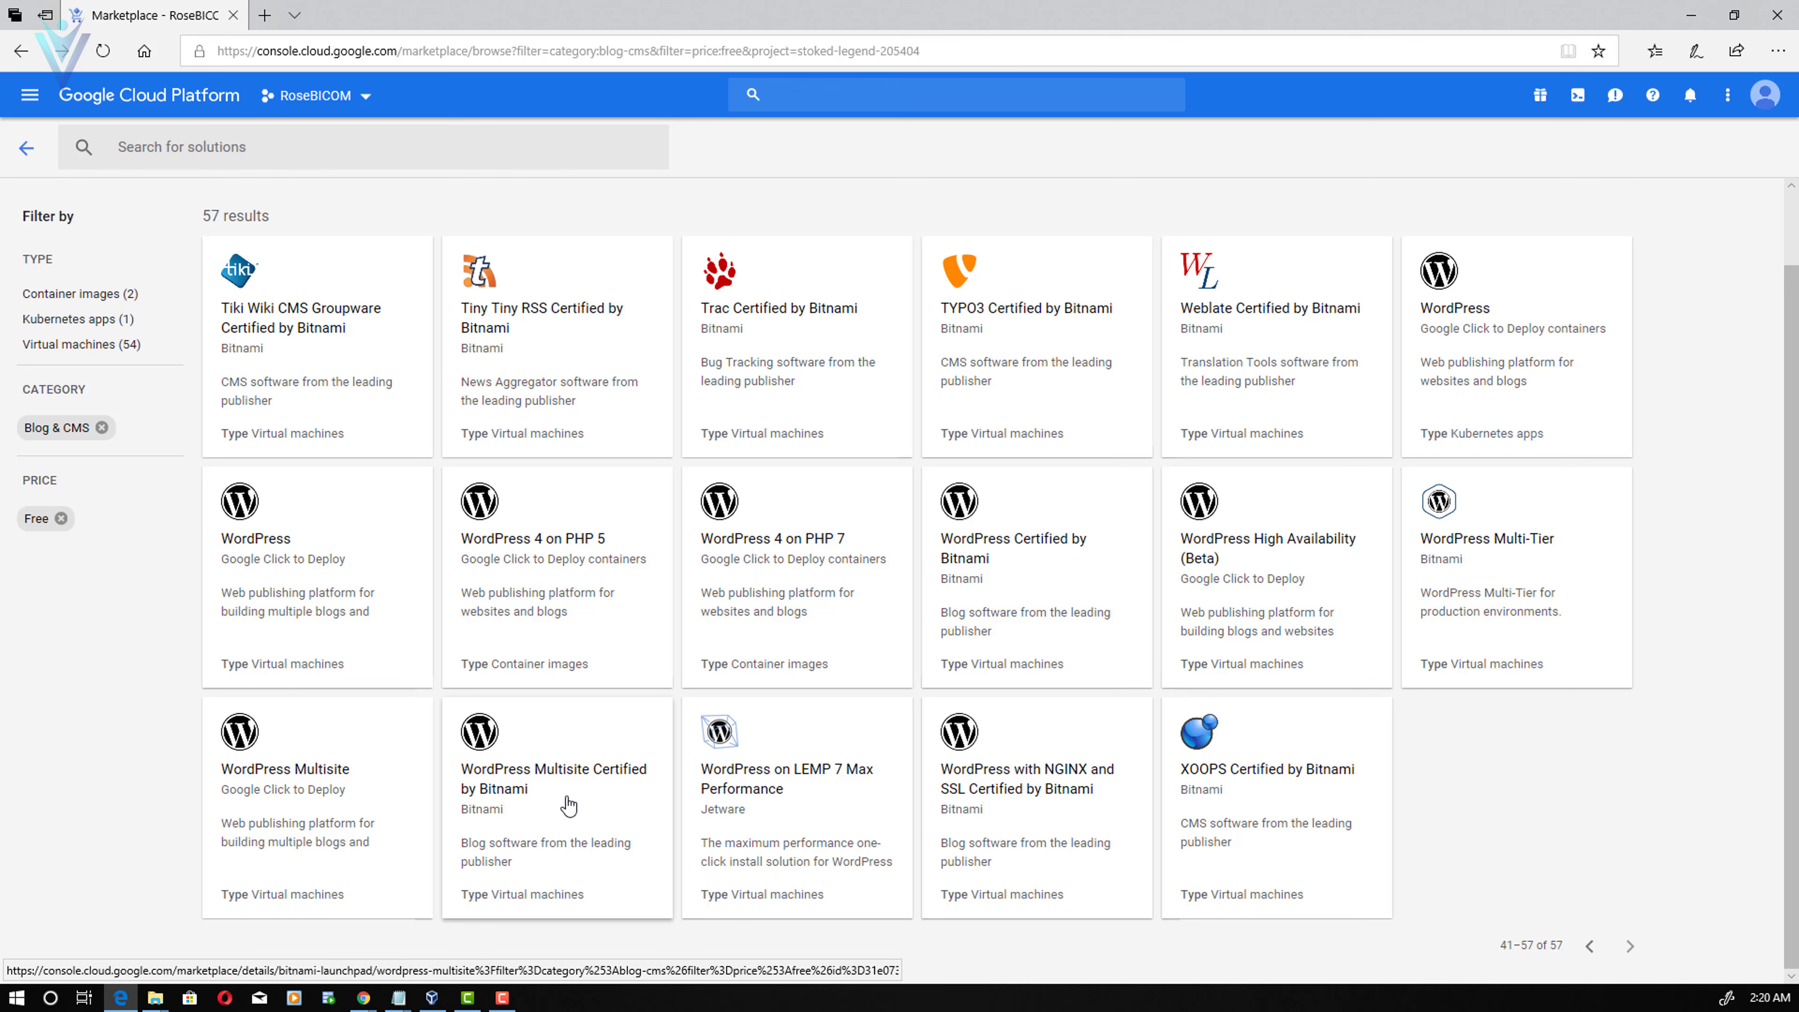
pyautogui.click(569, 805)
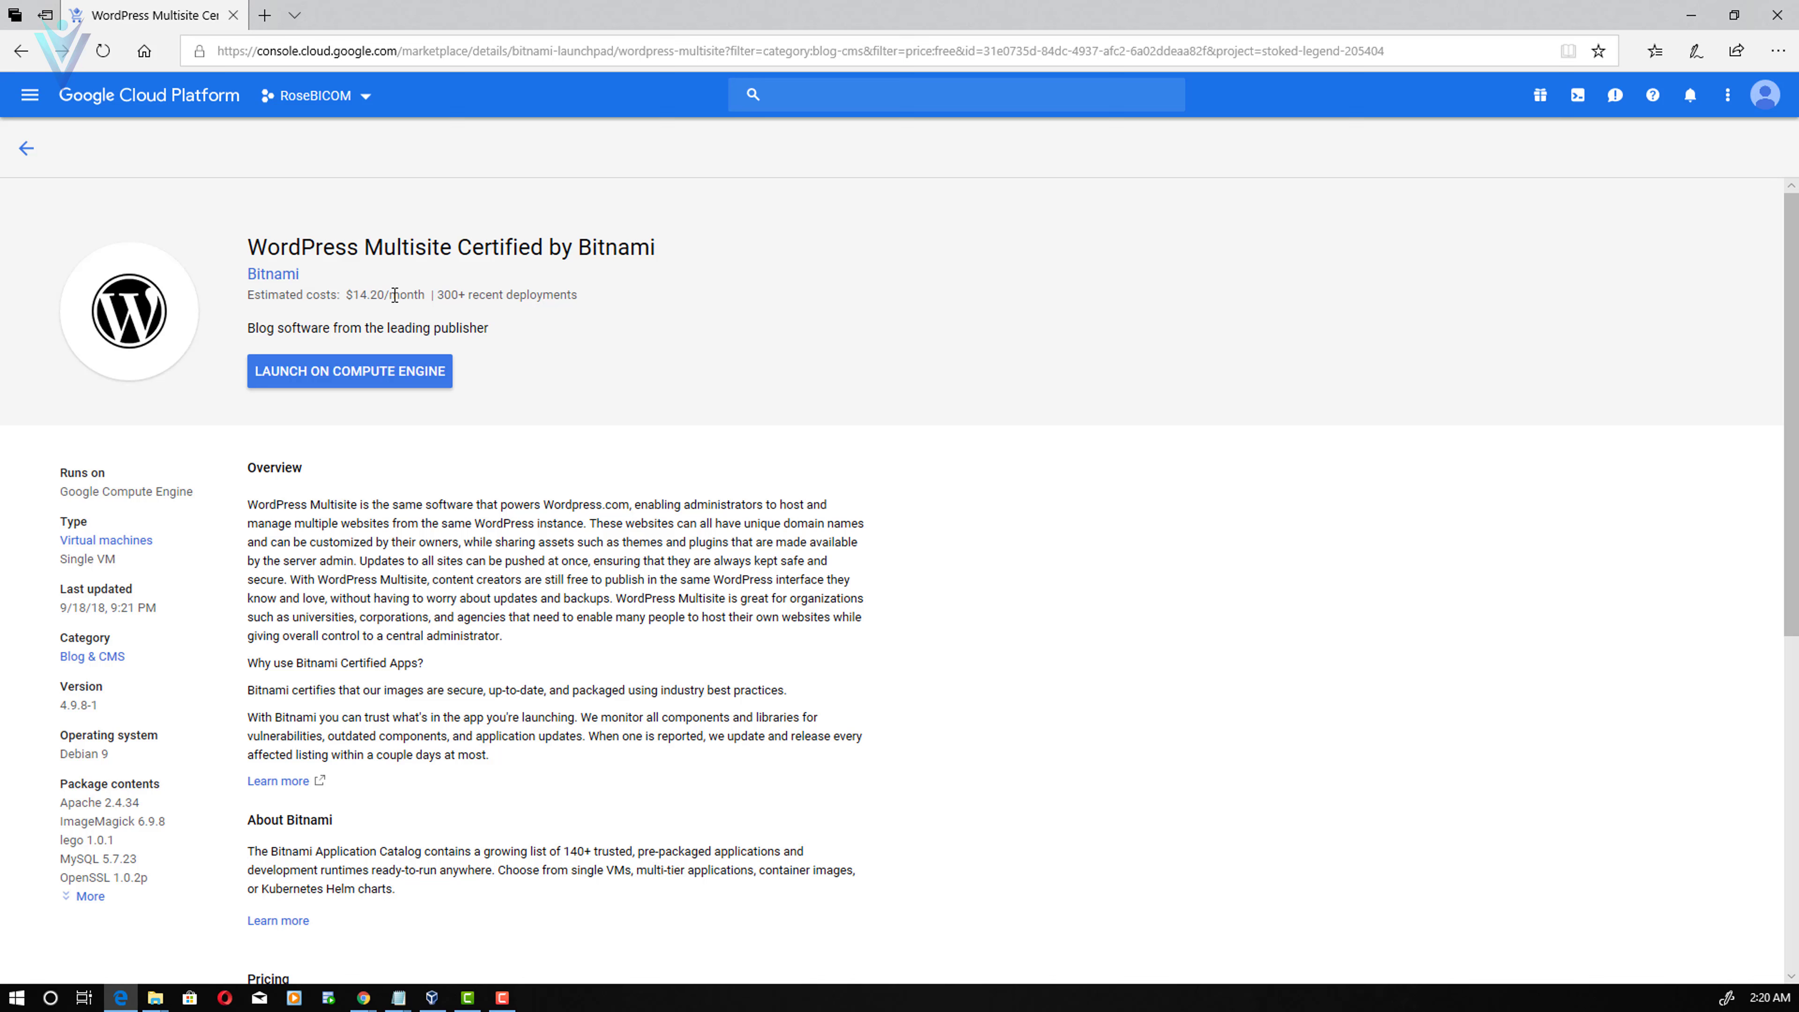
# - Start a Compute Engine deployment named wordpress-multisite-2 with a 10 GB SSD Persistent Disk boot disk
pyautogui.click(347, 386)
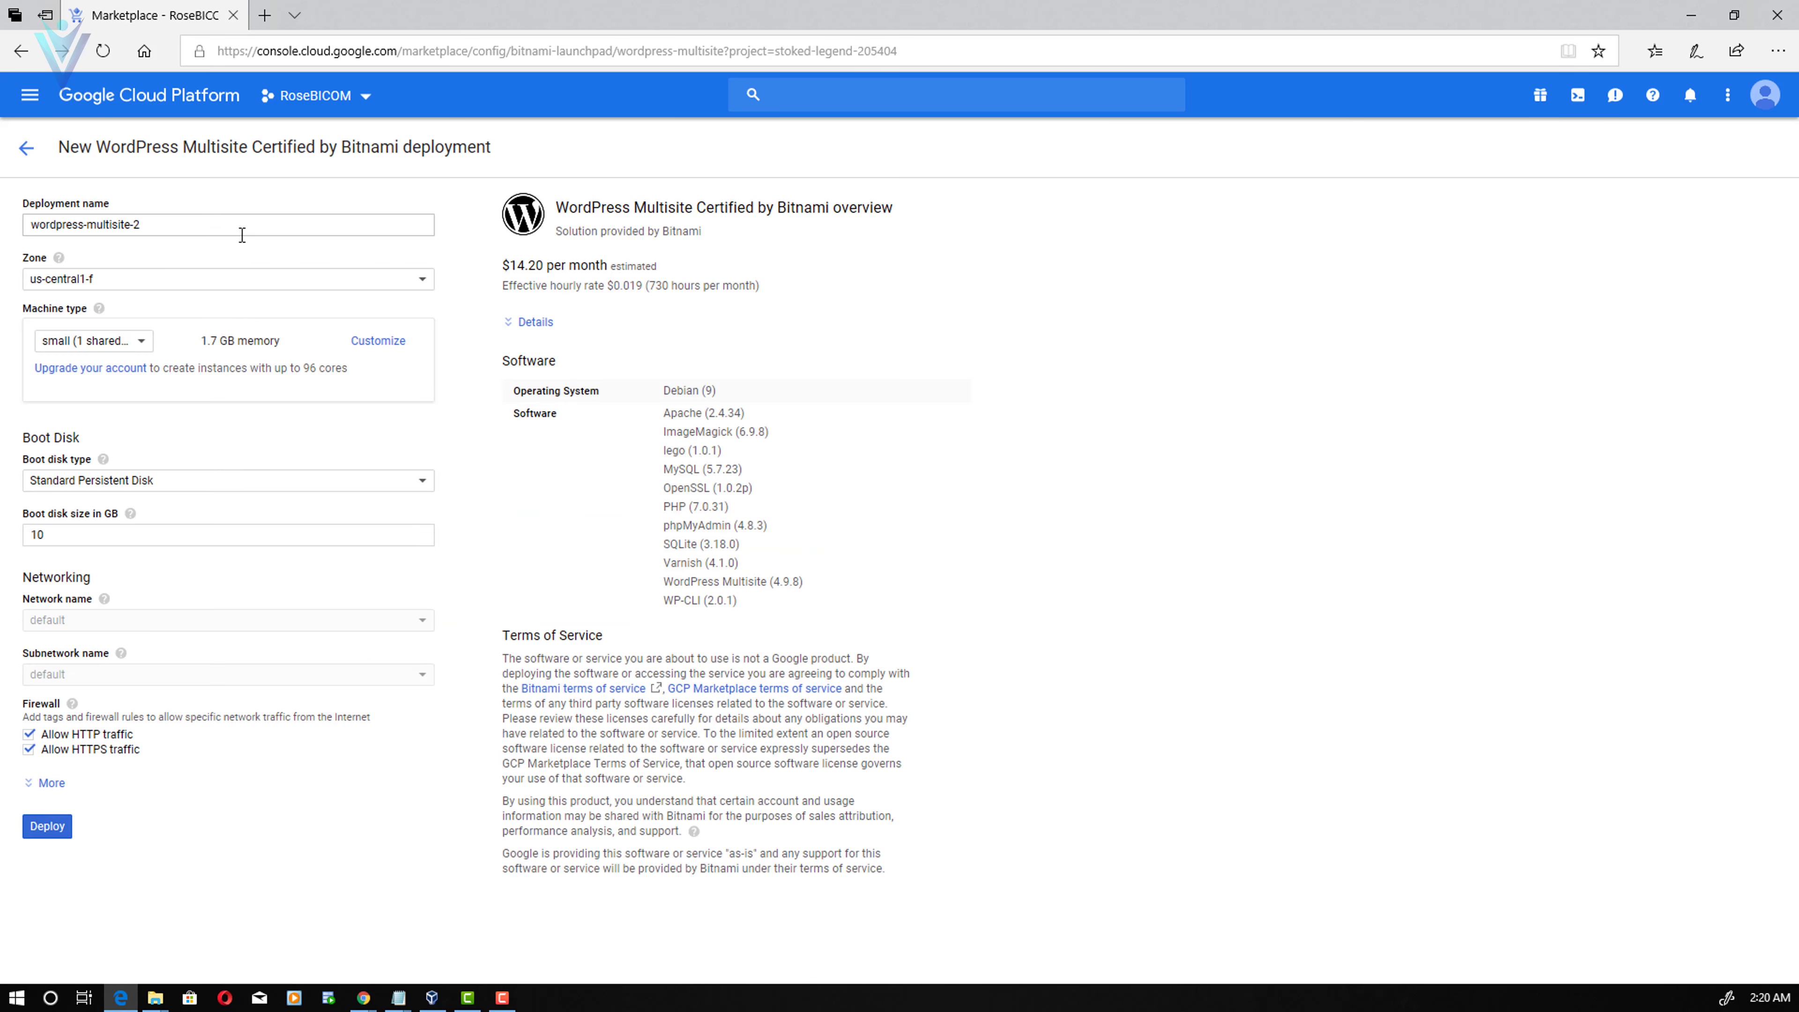
pyautogui.moveTo(217, 224); pyautogui.dragTo(18, 241)
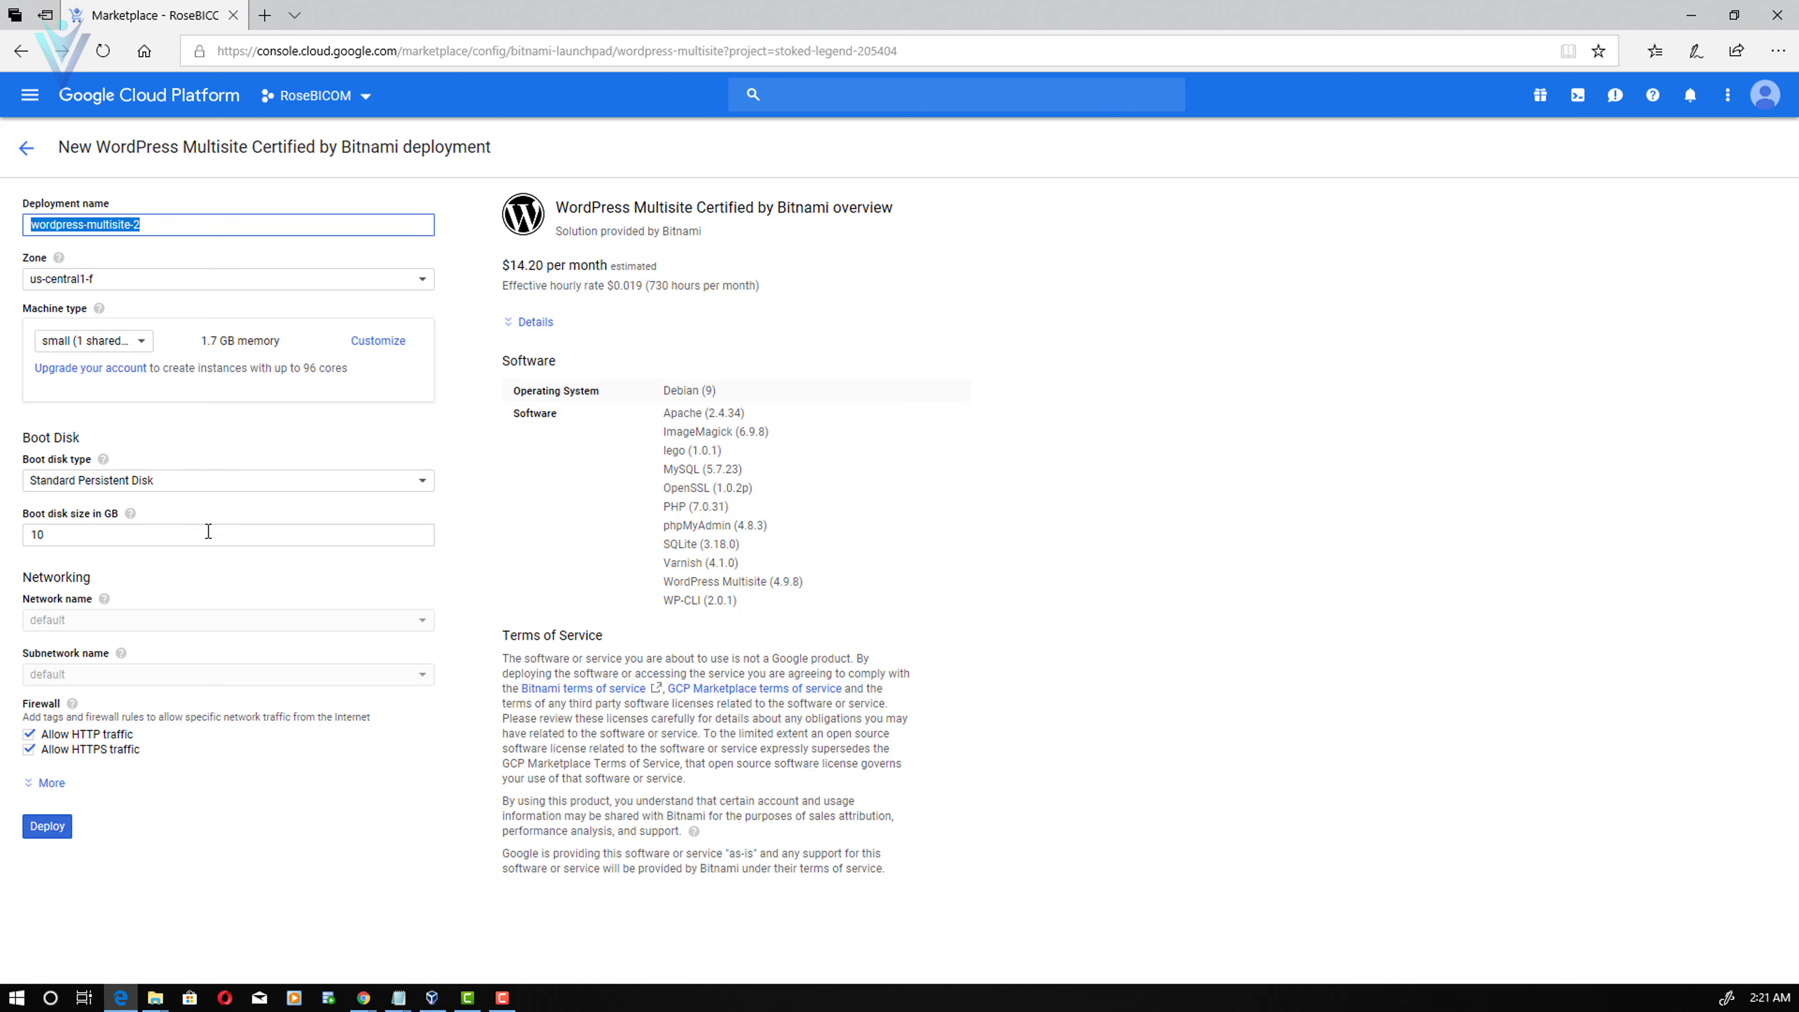
pyautogui.click(196, 483)
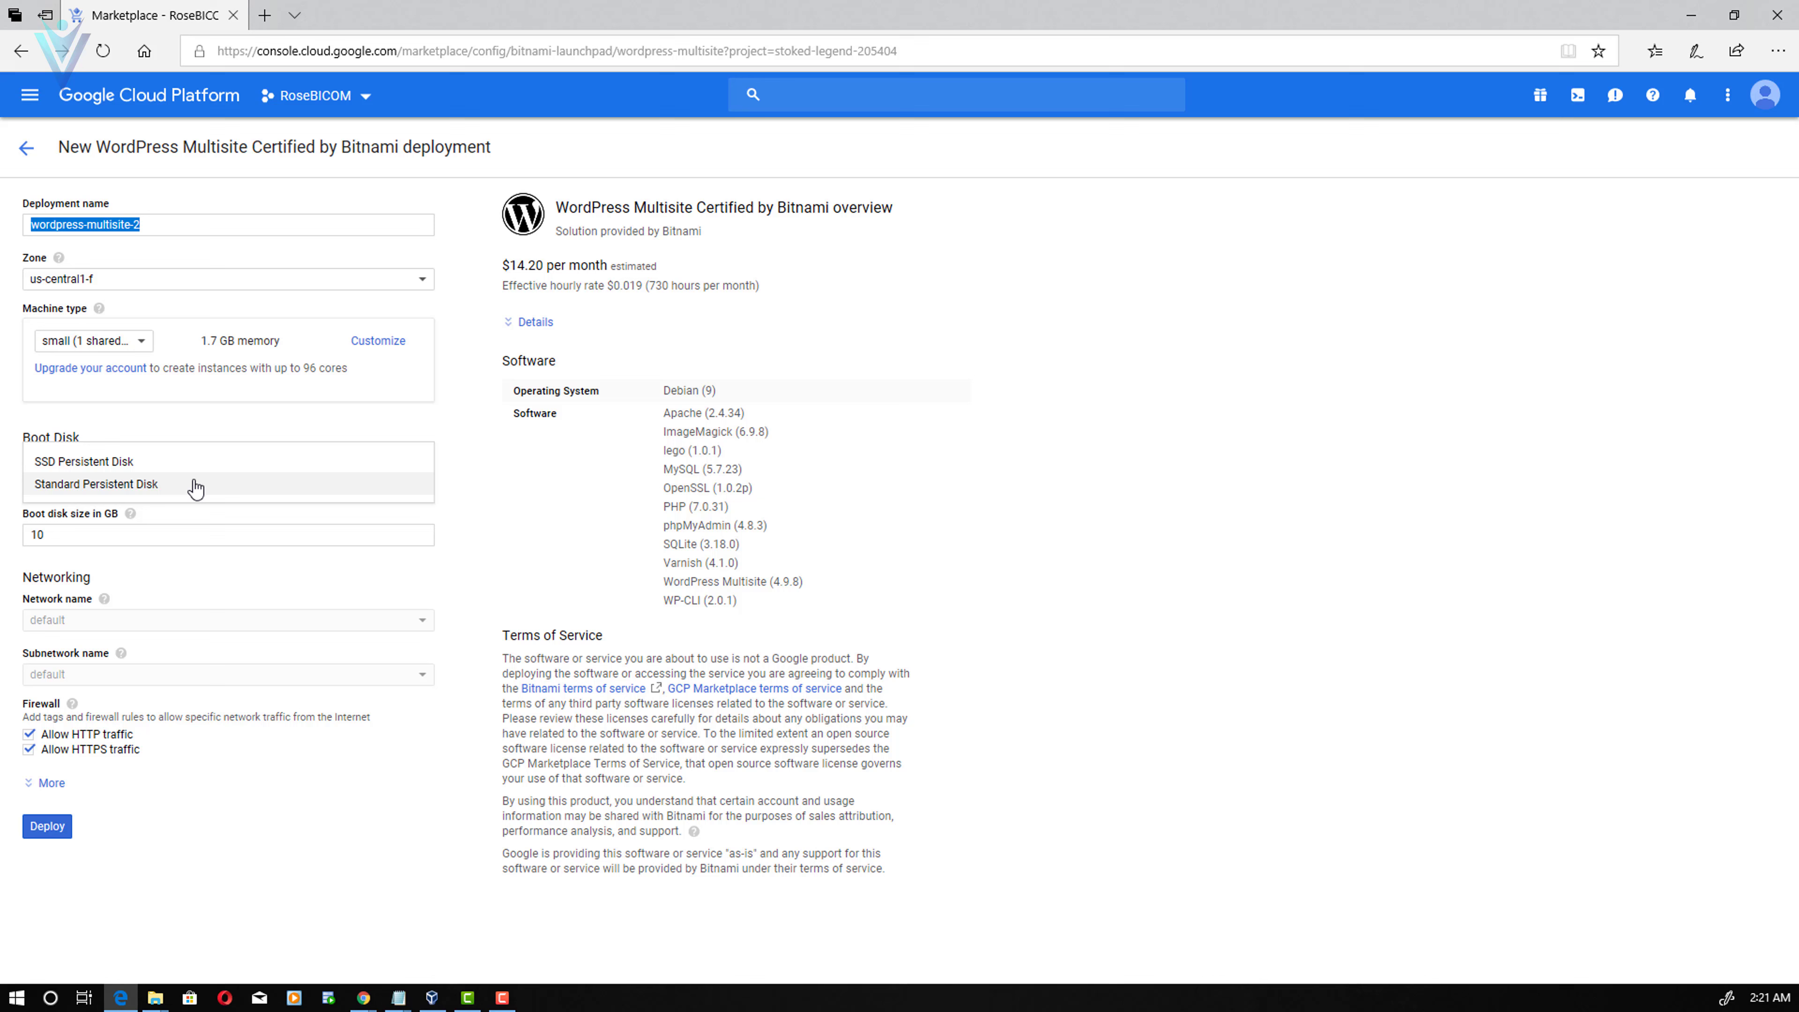
pyautogui.click(122, 463)
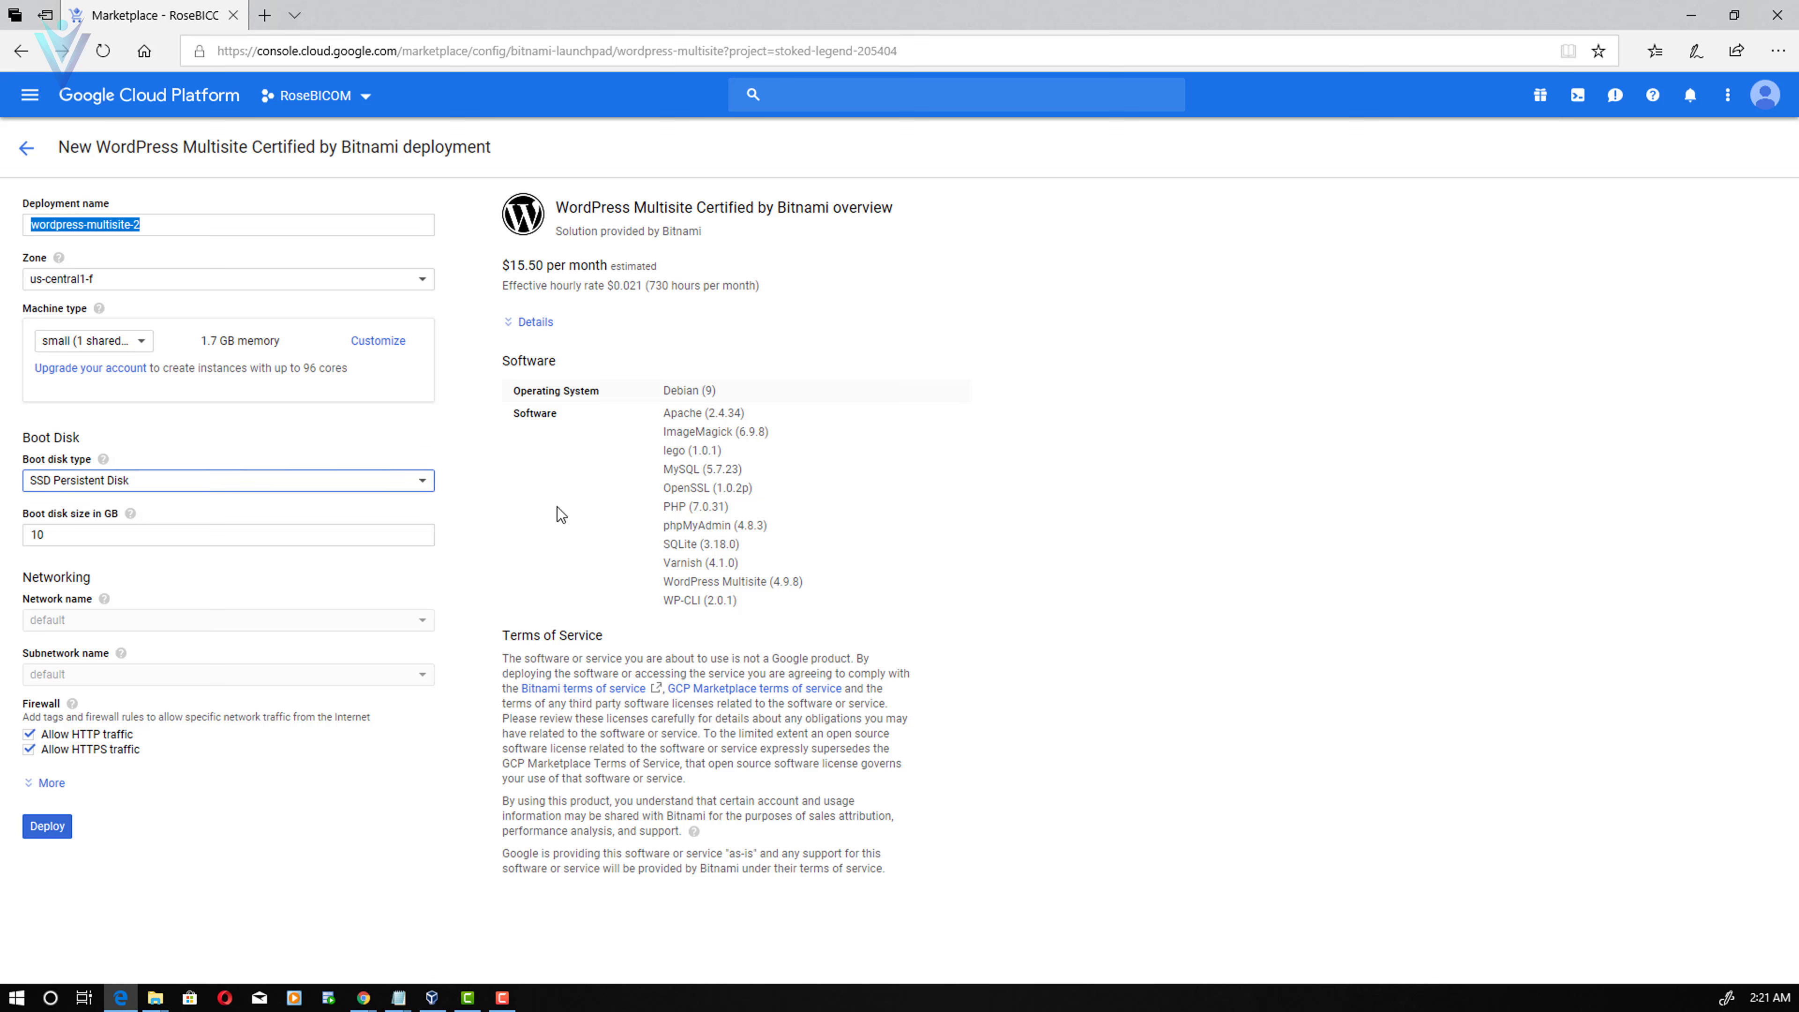
pyautogui.click(89, 537)
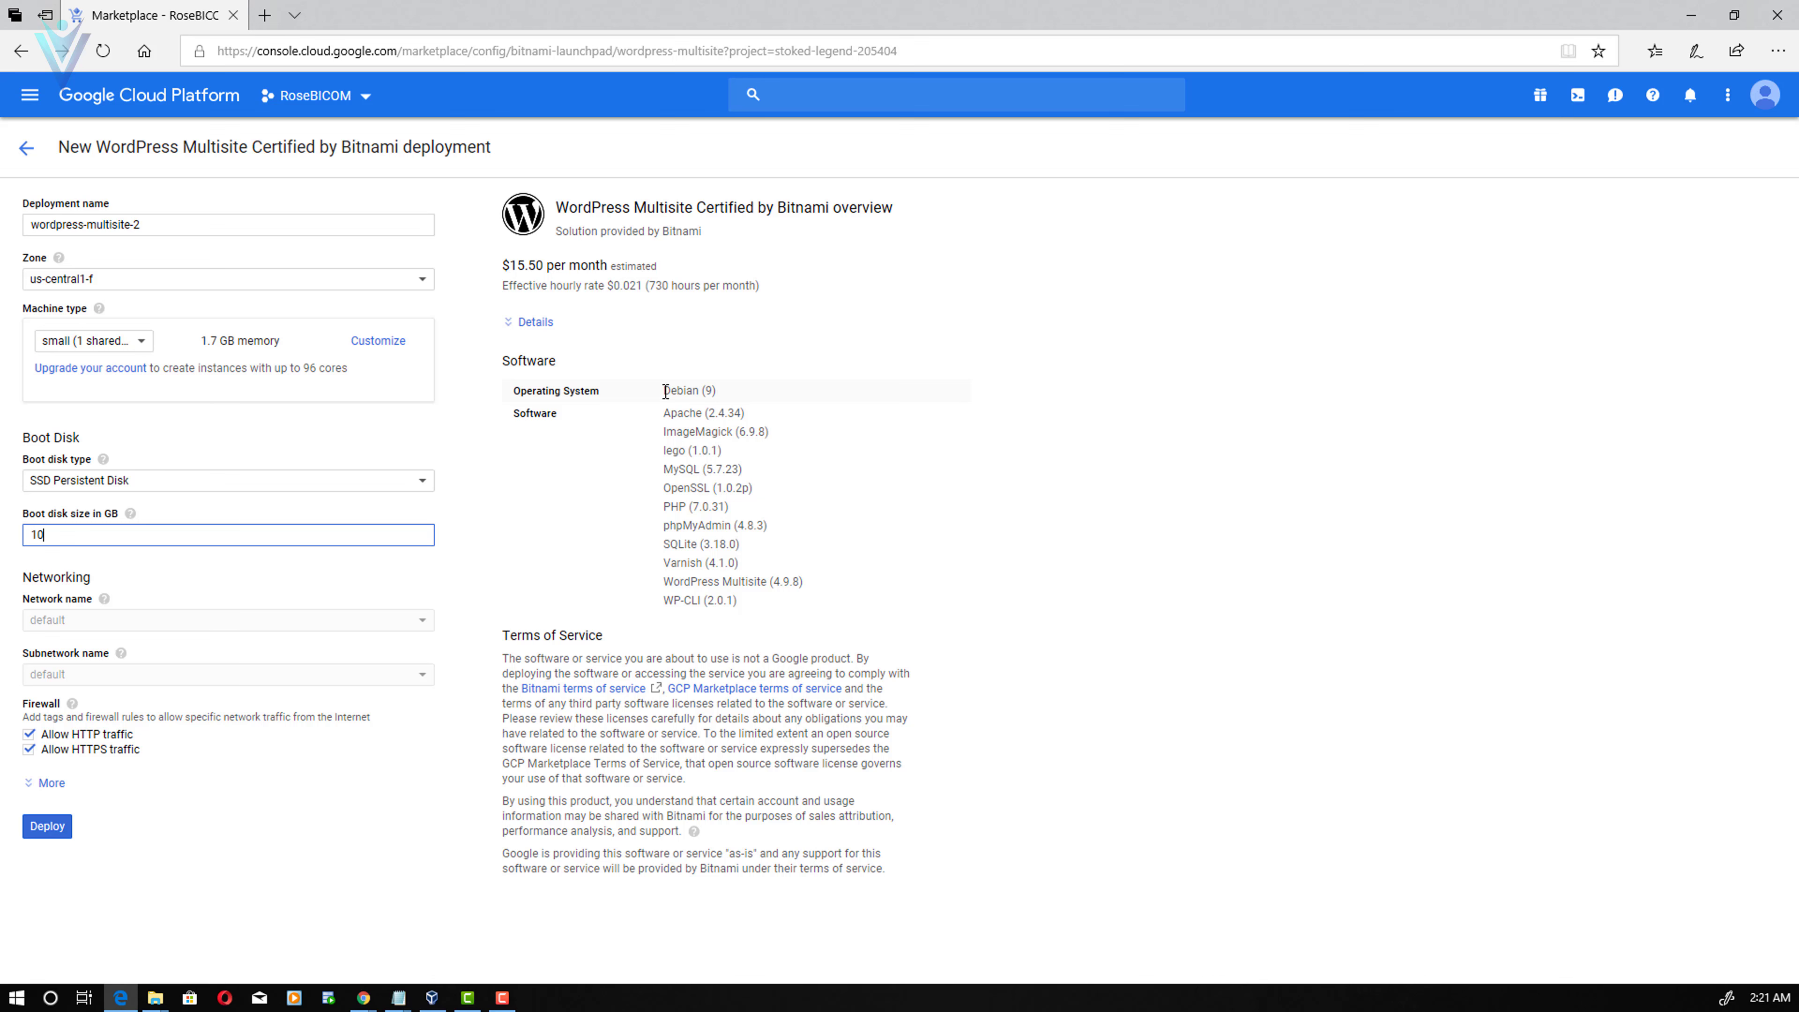
# - Review the Debian 9 and Apache entries in the software list
pyautogui.tripleClick(718, 393)
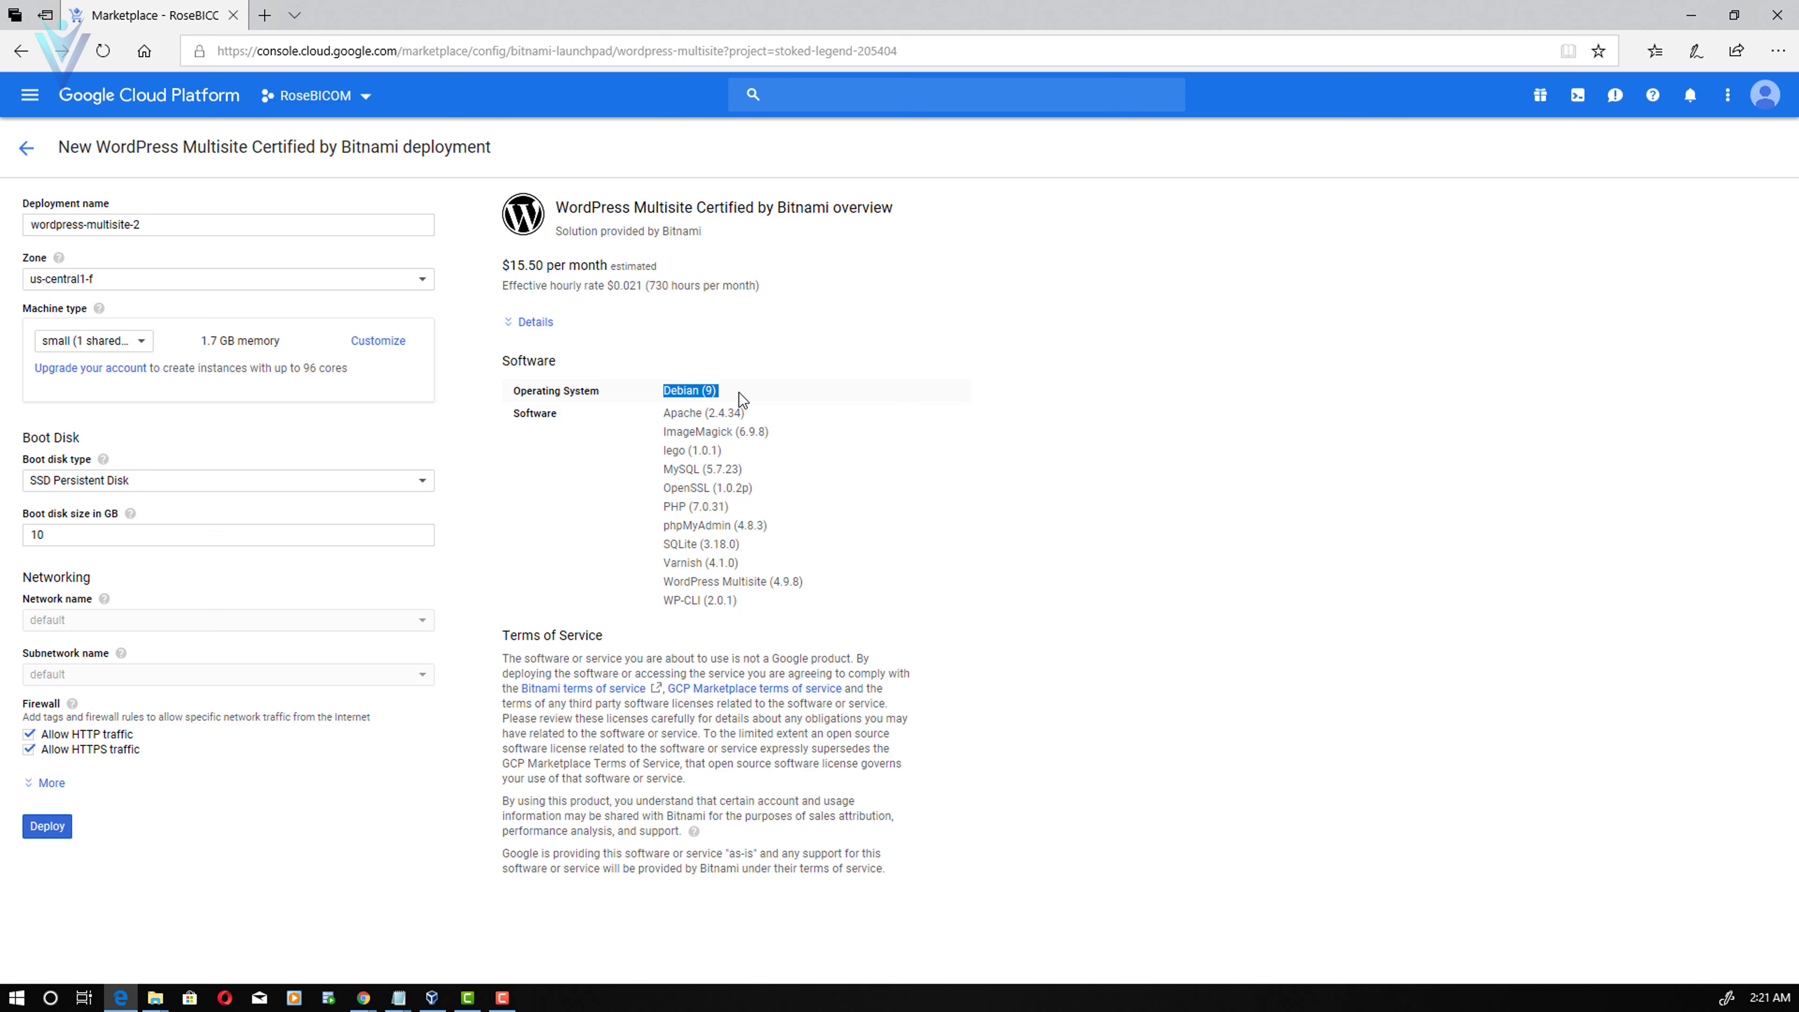
pyautogui.doubleClick(683, 413)
pyautogui.click(723, 482)
# - Deploy wordpress-multisite-2, open its site address in a new tab, and return to the vlemon article
pyautogui.click(48, 828)
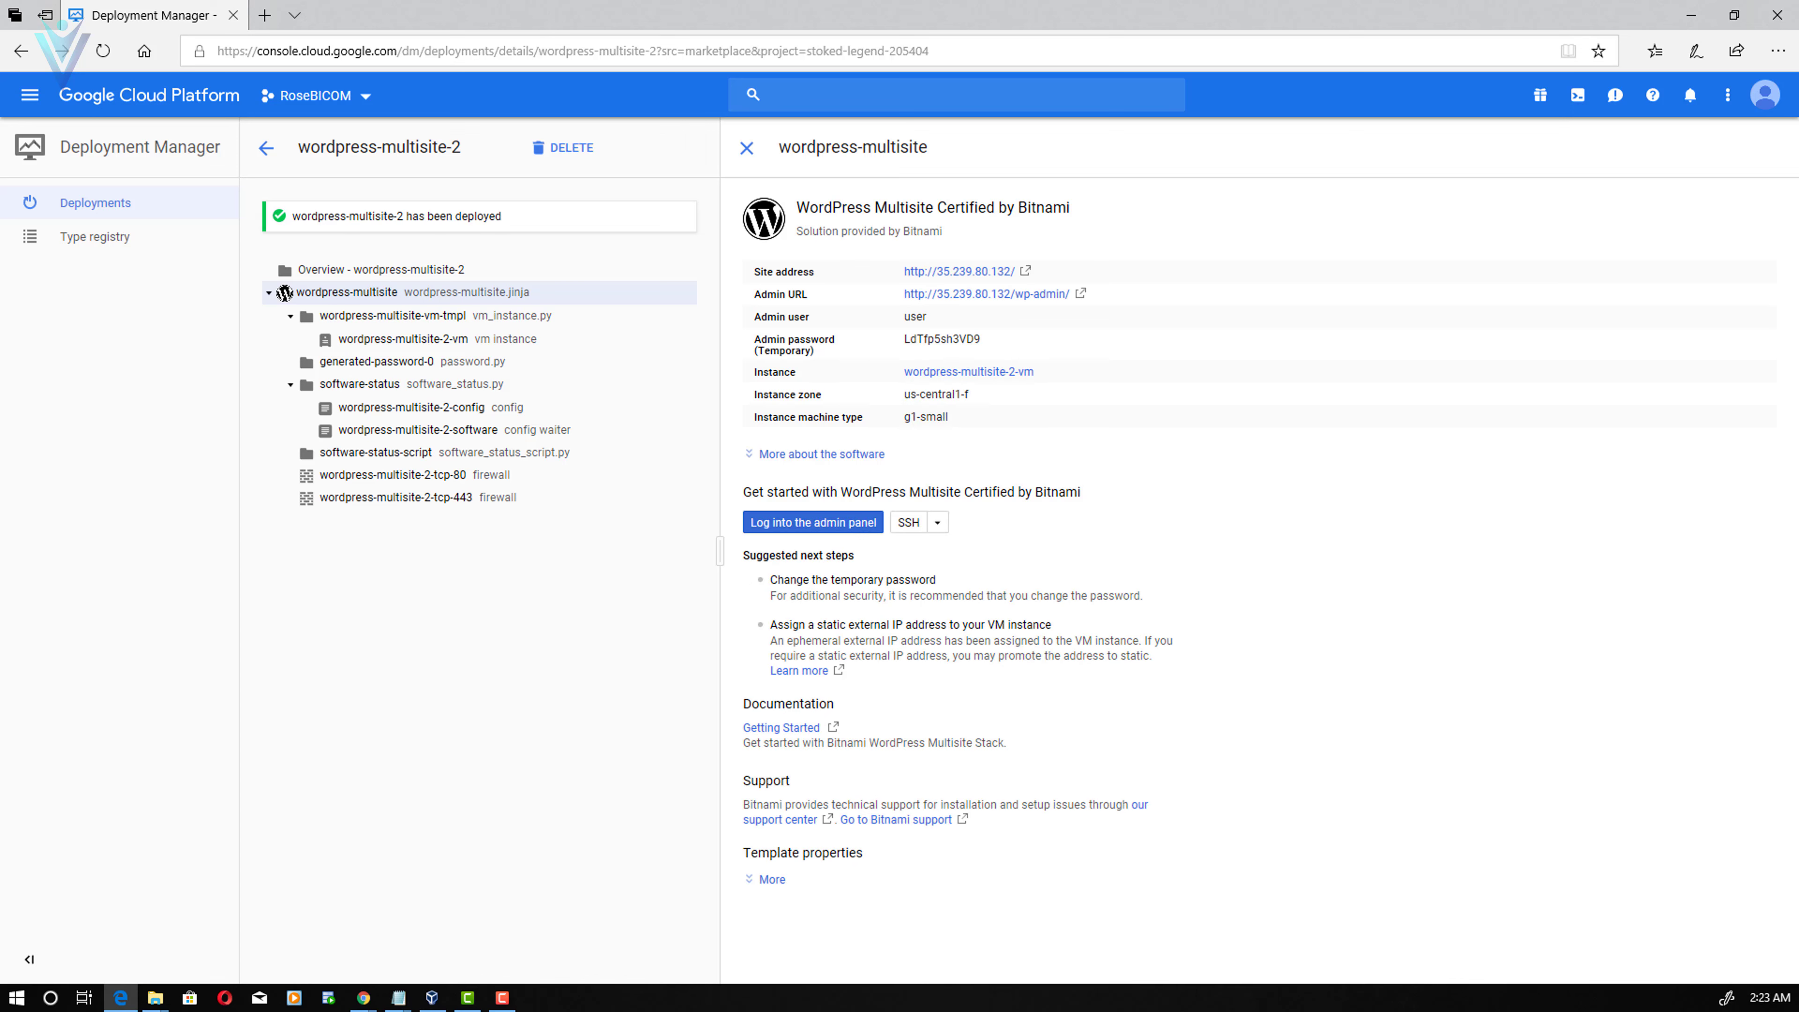
pyautogui.click(1026, 271)
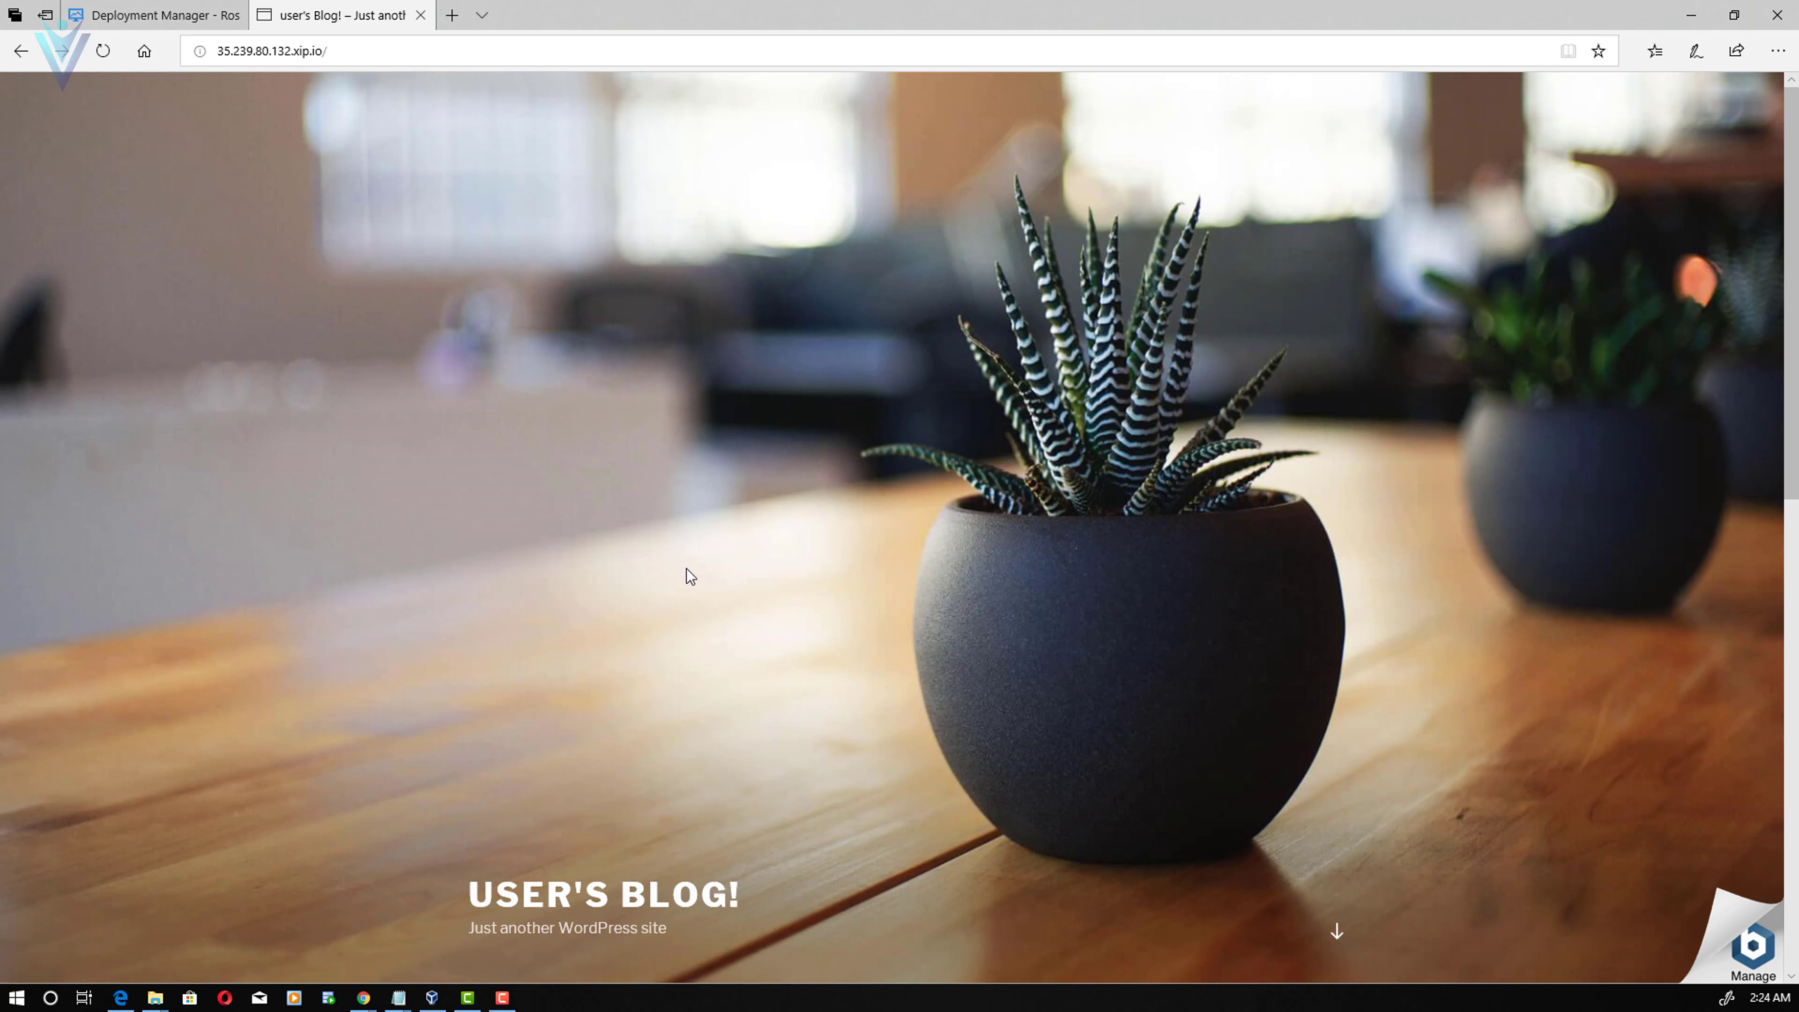
pyautogui.hotkey('alt', 'Tab')
# - Highlight WordPress MultiSite in the Step 1 heading and the Reserve a Static IP Address heading
pyautogui.scroll(-2, 522, 739)
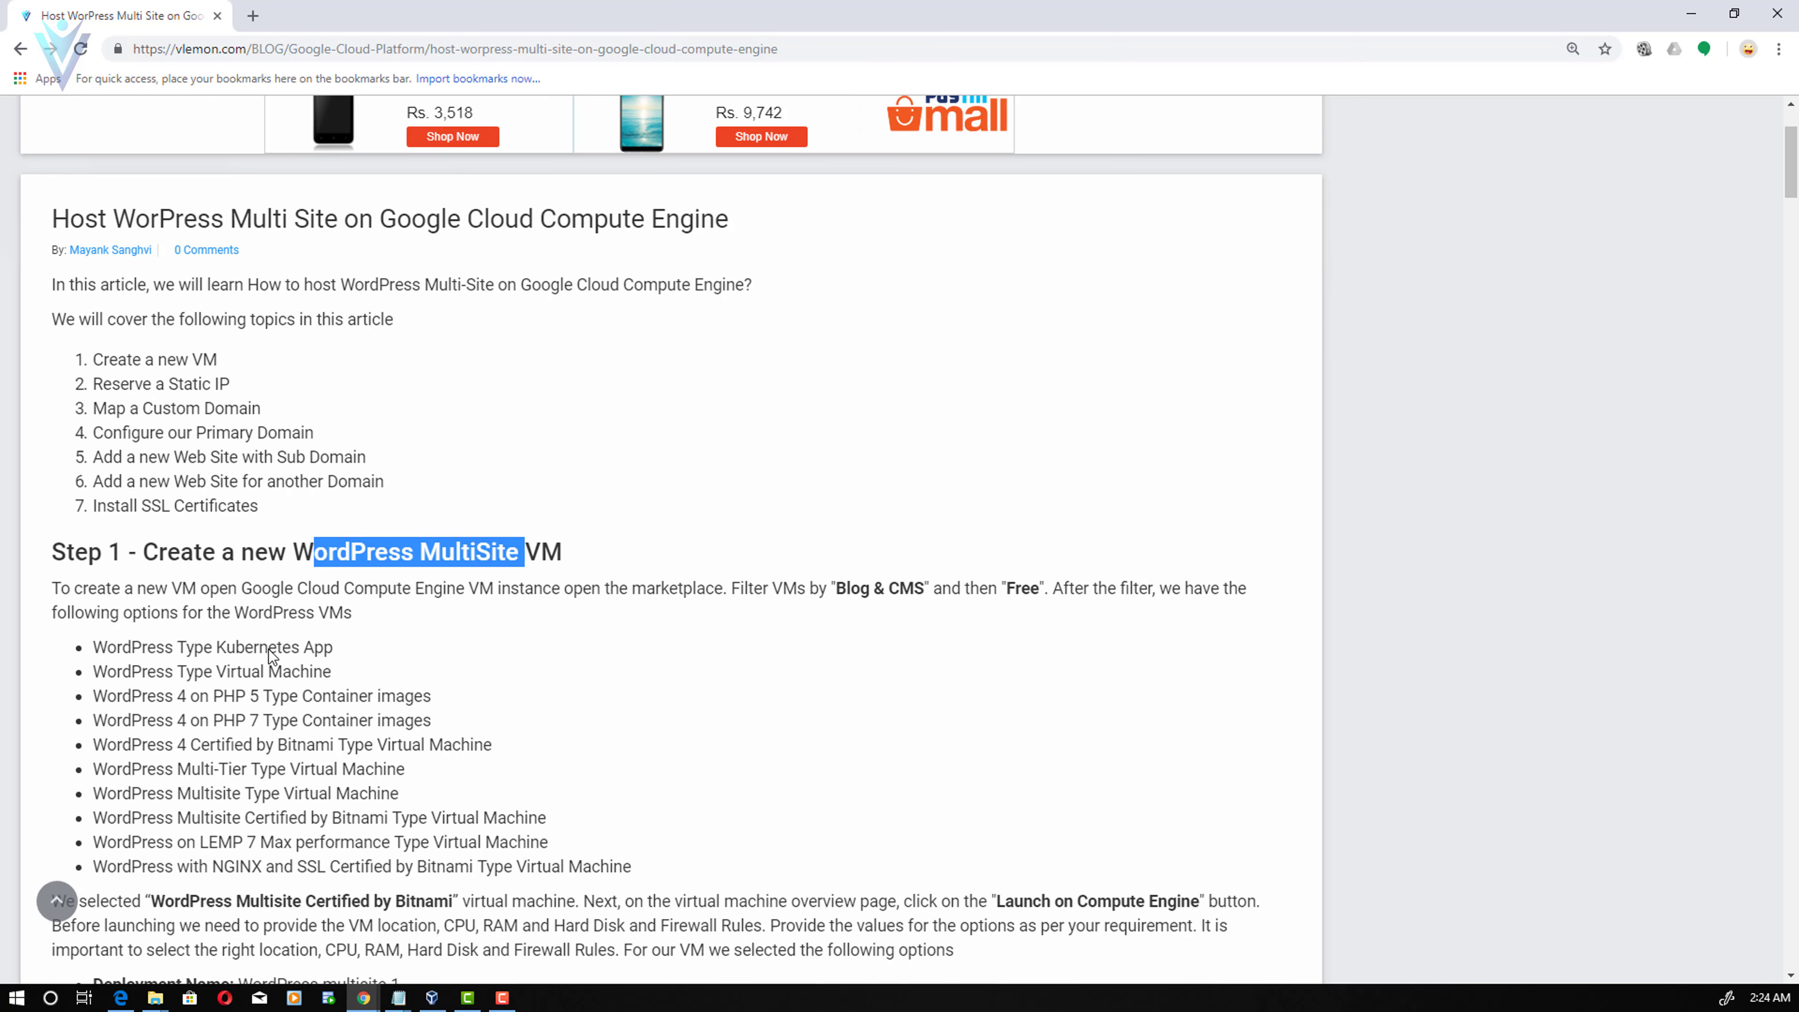
pyautogui.click(238, 572)
pyautogui.moveTo(239, 571); pyautogui.dragTo(541, 560)
pyautogui.scroll(-10, 469, 782)
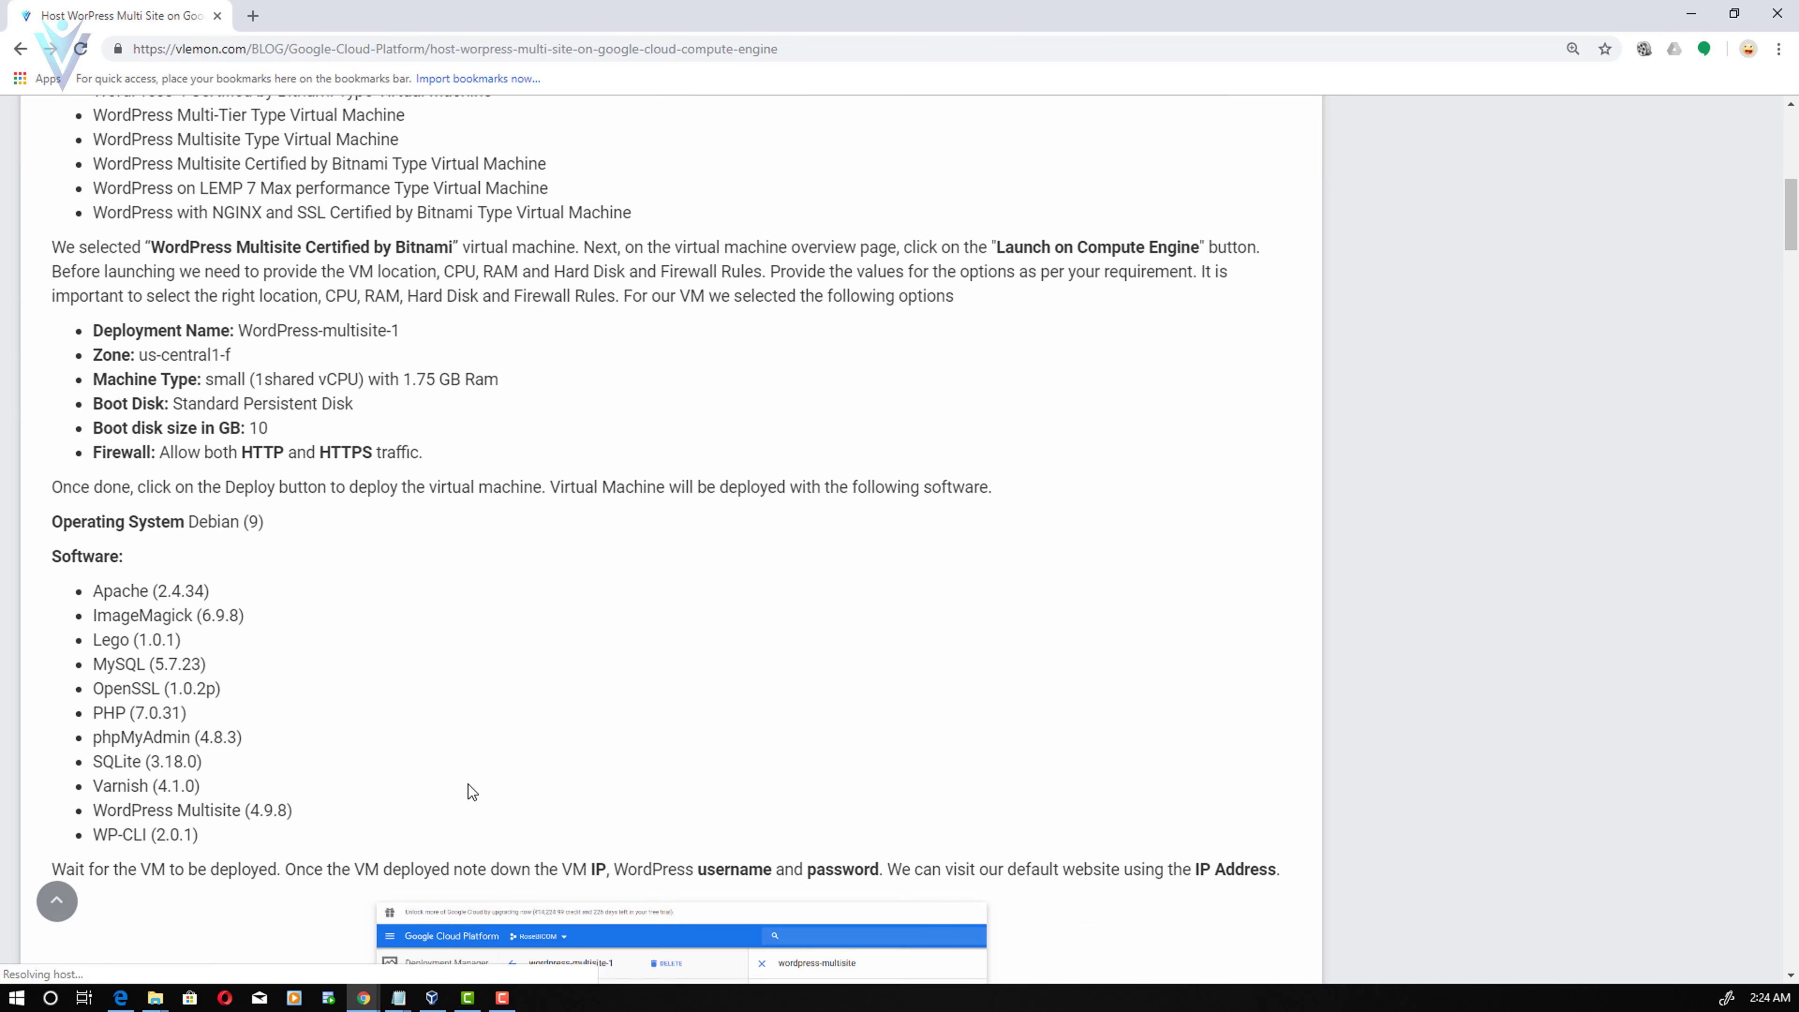
pyautogui.moveTo(214, 532); pyautogui.dragTo(166, 533)
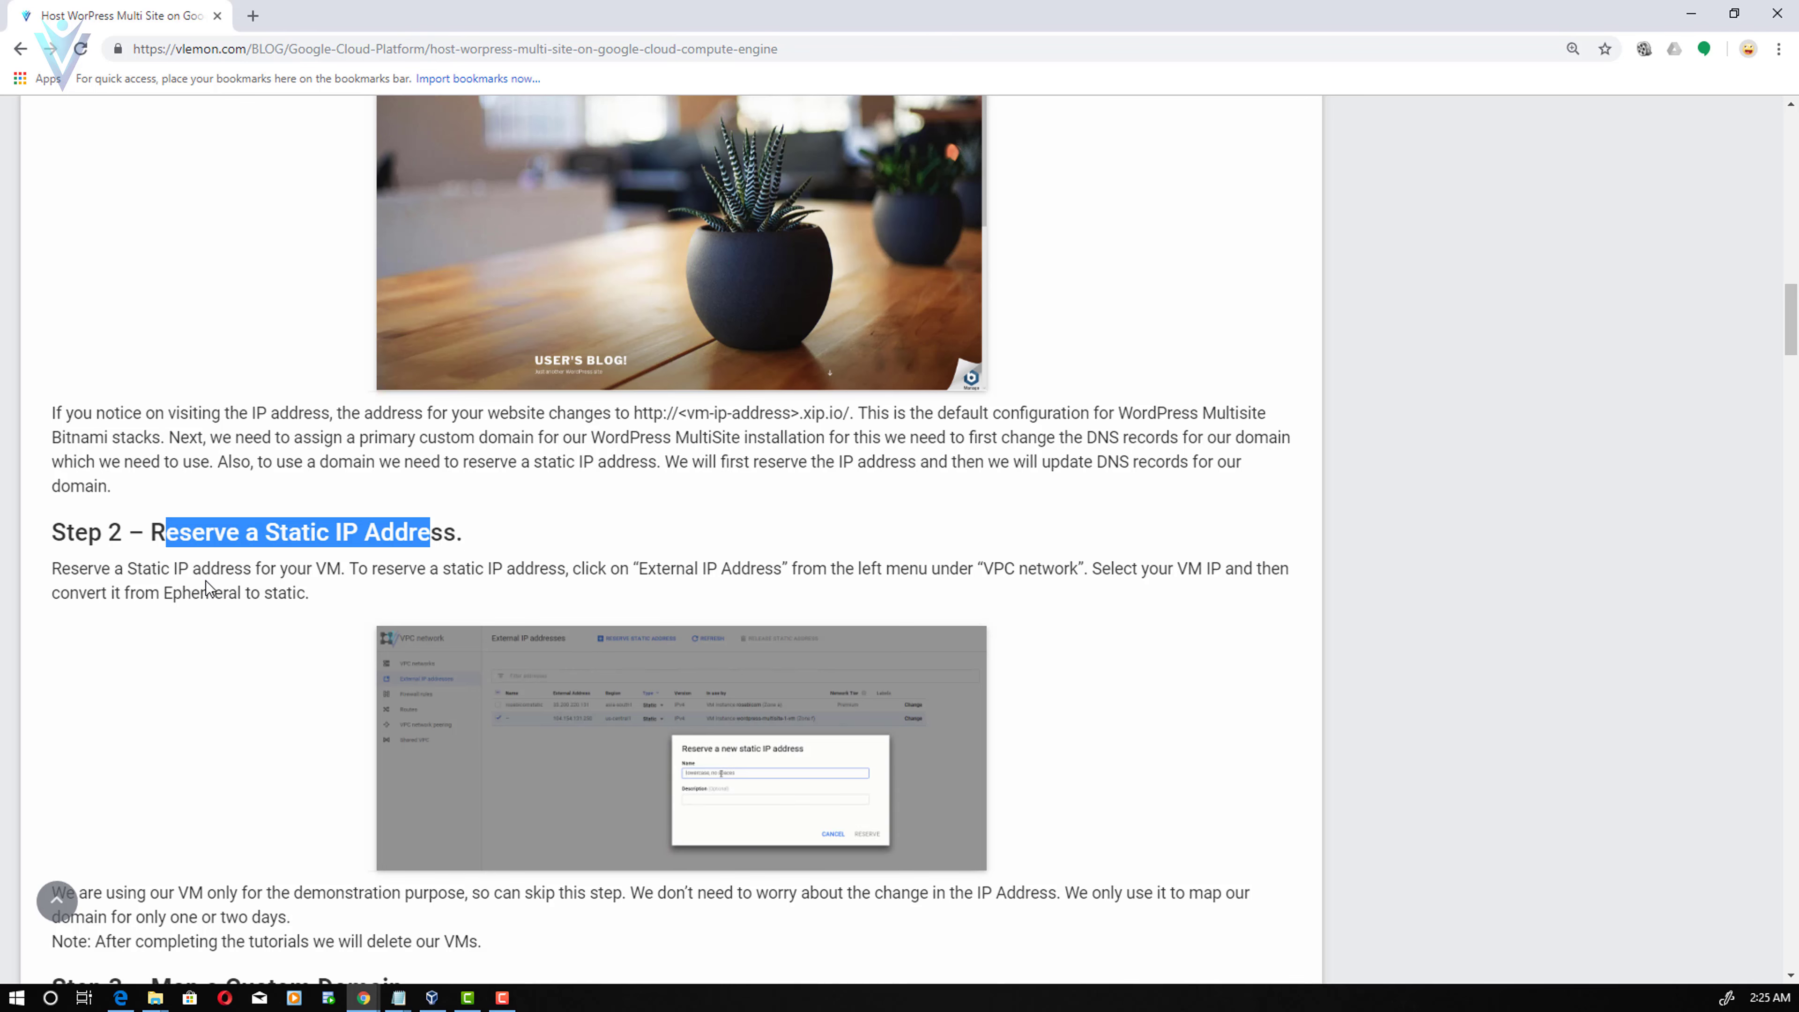
# - Highlight the Map a Custom Domain heading, then its Method 1 heading
pyautogui.scroll(-7, 205, 582)
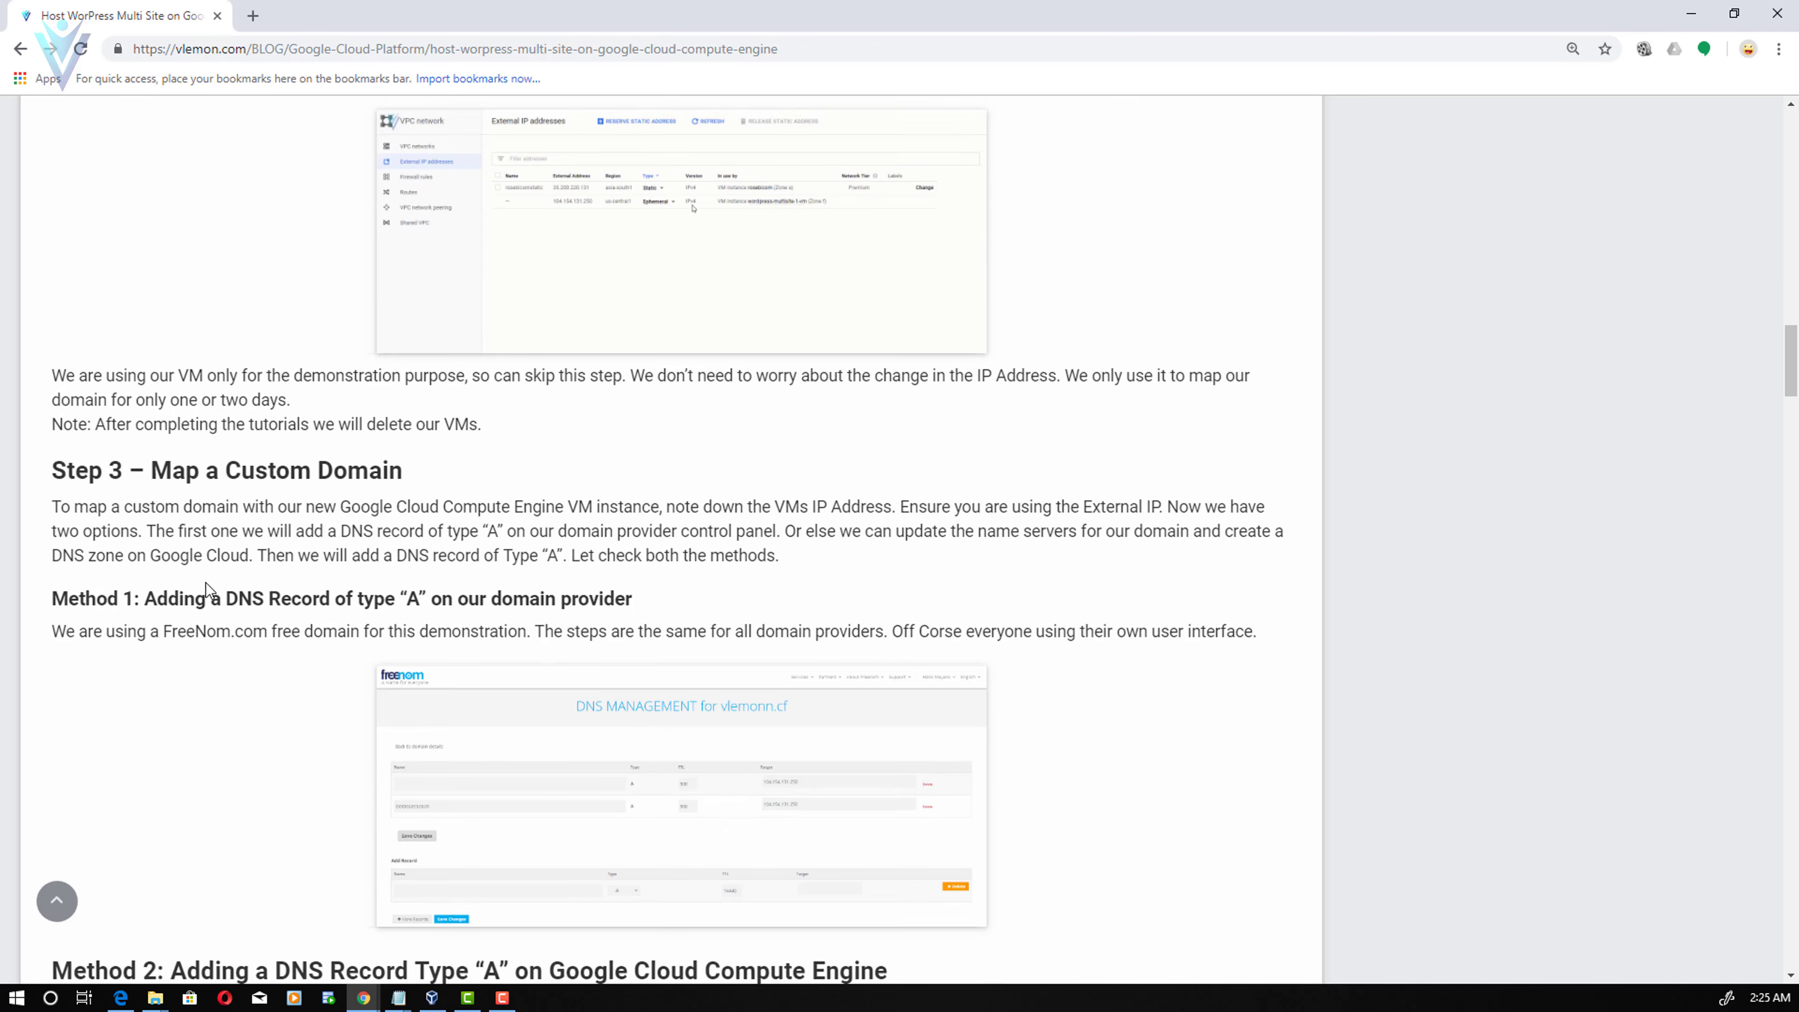
pyautogui.moveTo(151, 333); pyautogui.dragTo(375, 343)
pyautogui.click(354, 420)
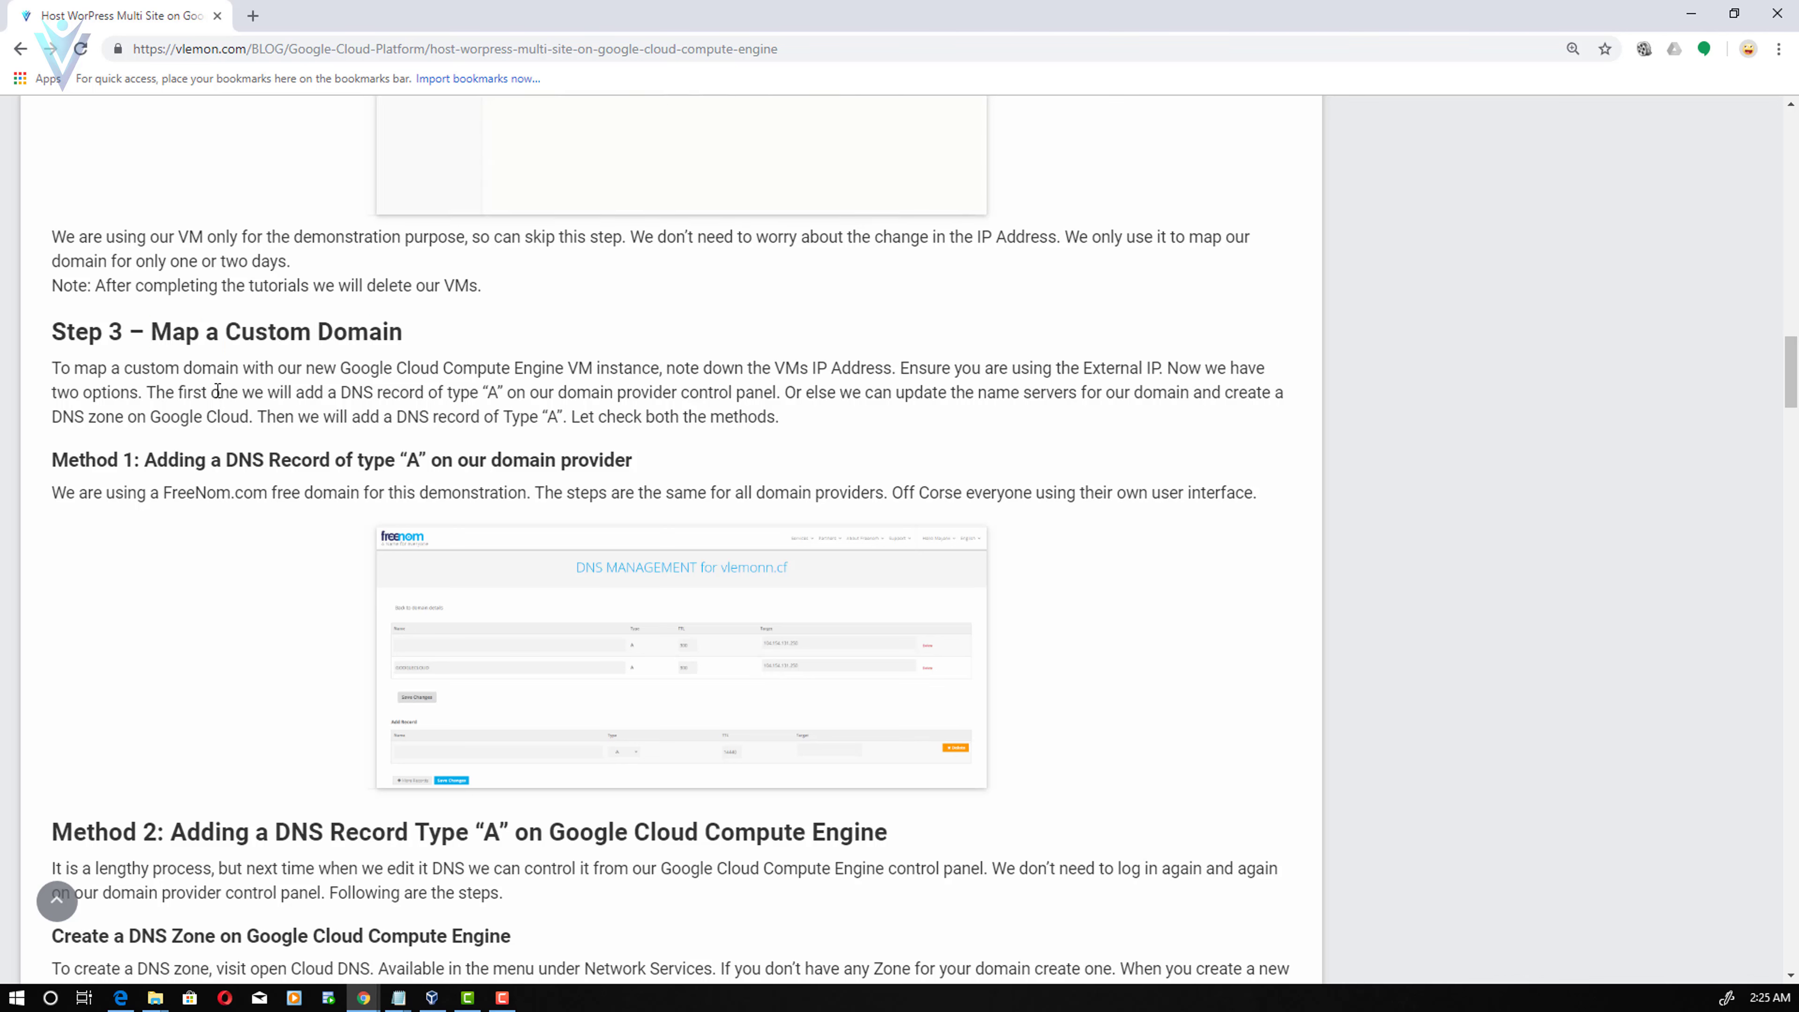
pyautogui.moveTo(151, 332); pyautogui.dragTo(372, 332)
pyautogui.click(289, 592)
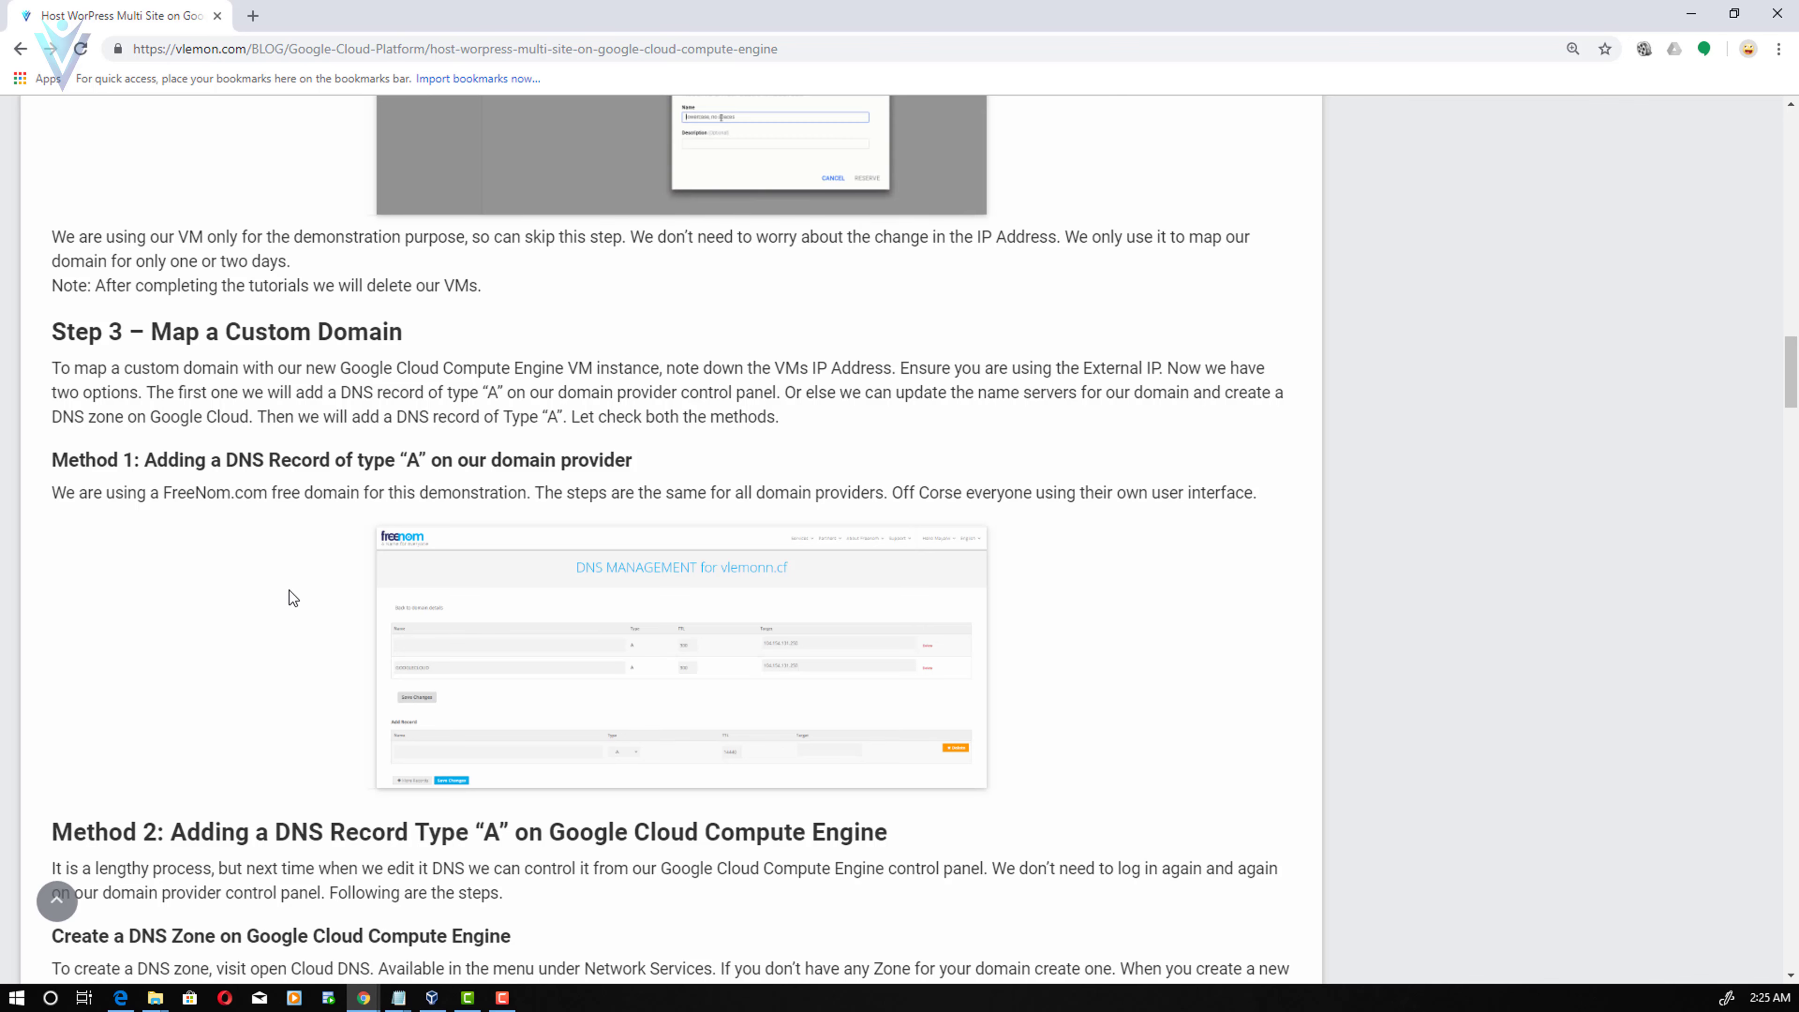
pyautogui.scroll(-10, 290, 598)
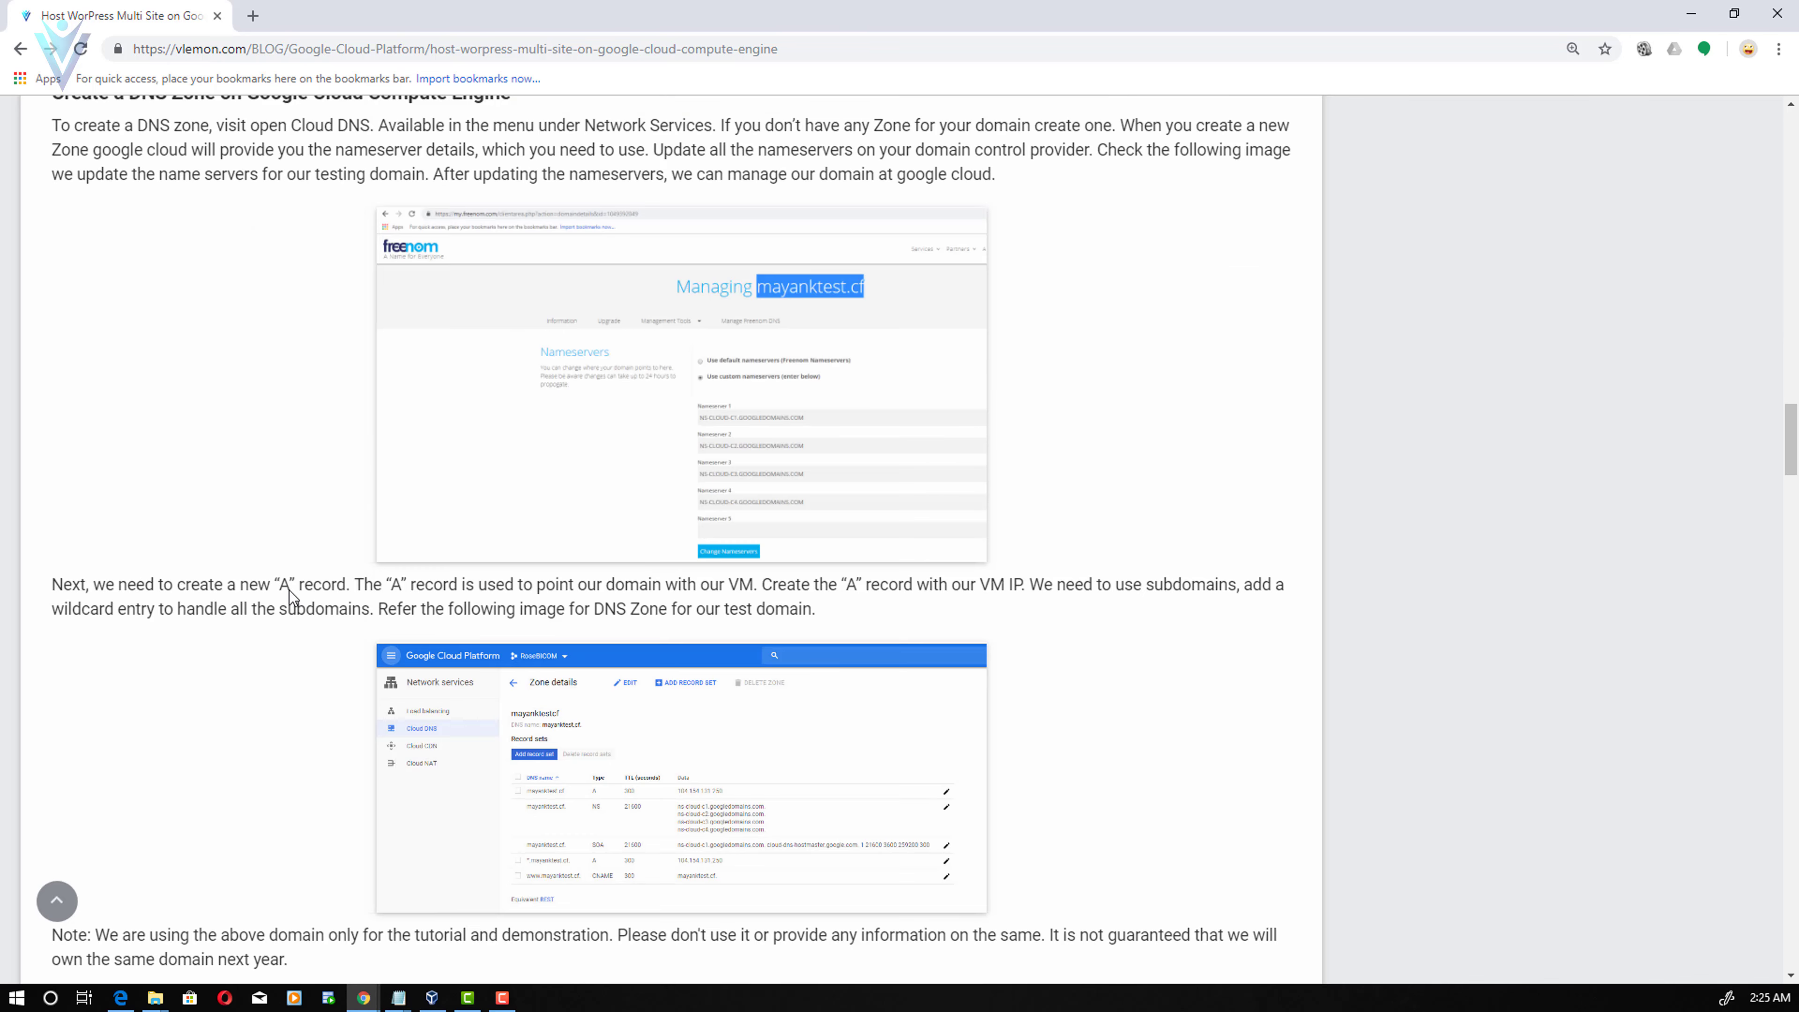
pyautogui.scroll(-4, 290, 590)
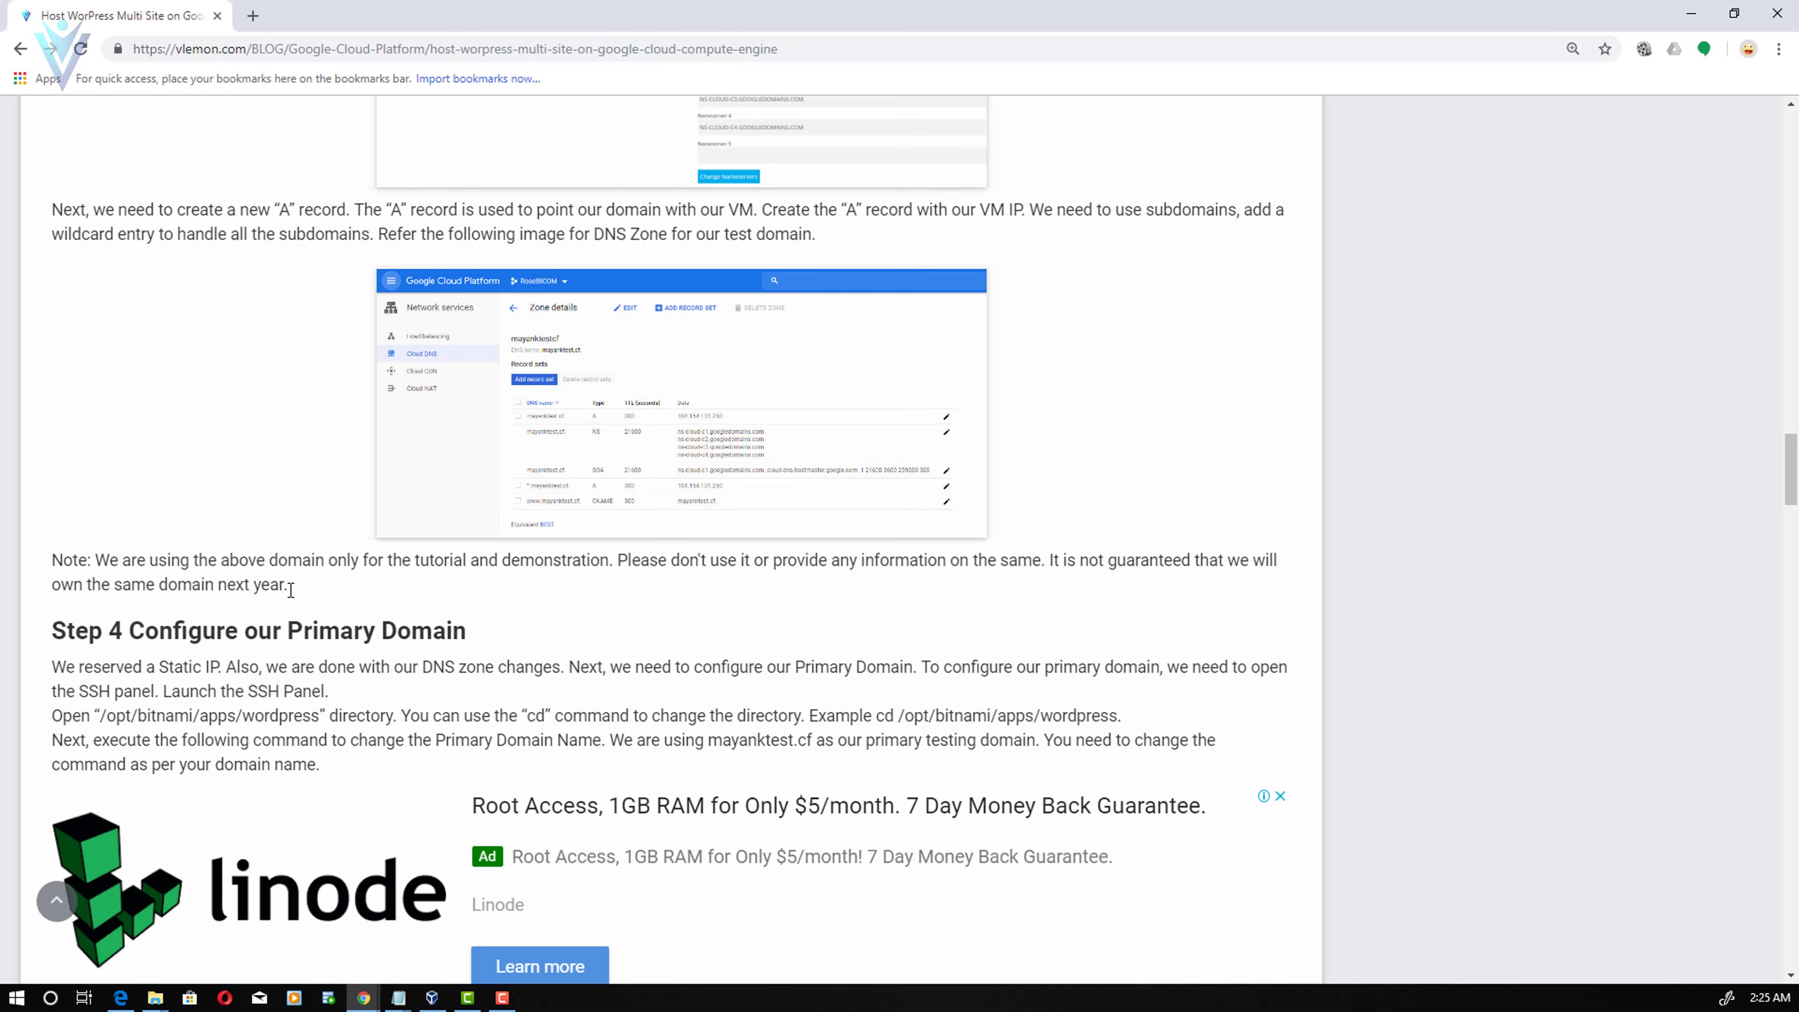
pyautogui.scroll(15, 289, 591)
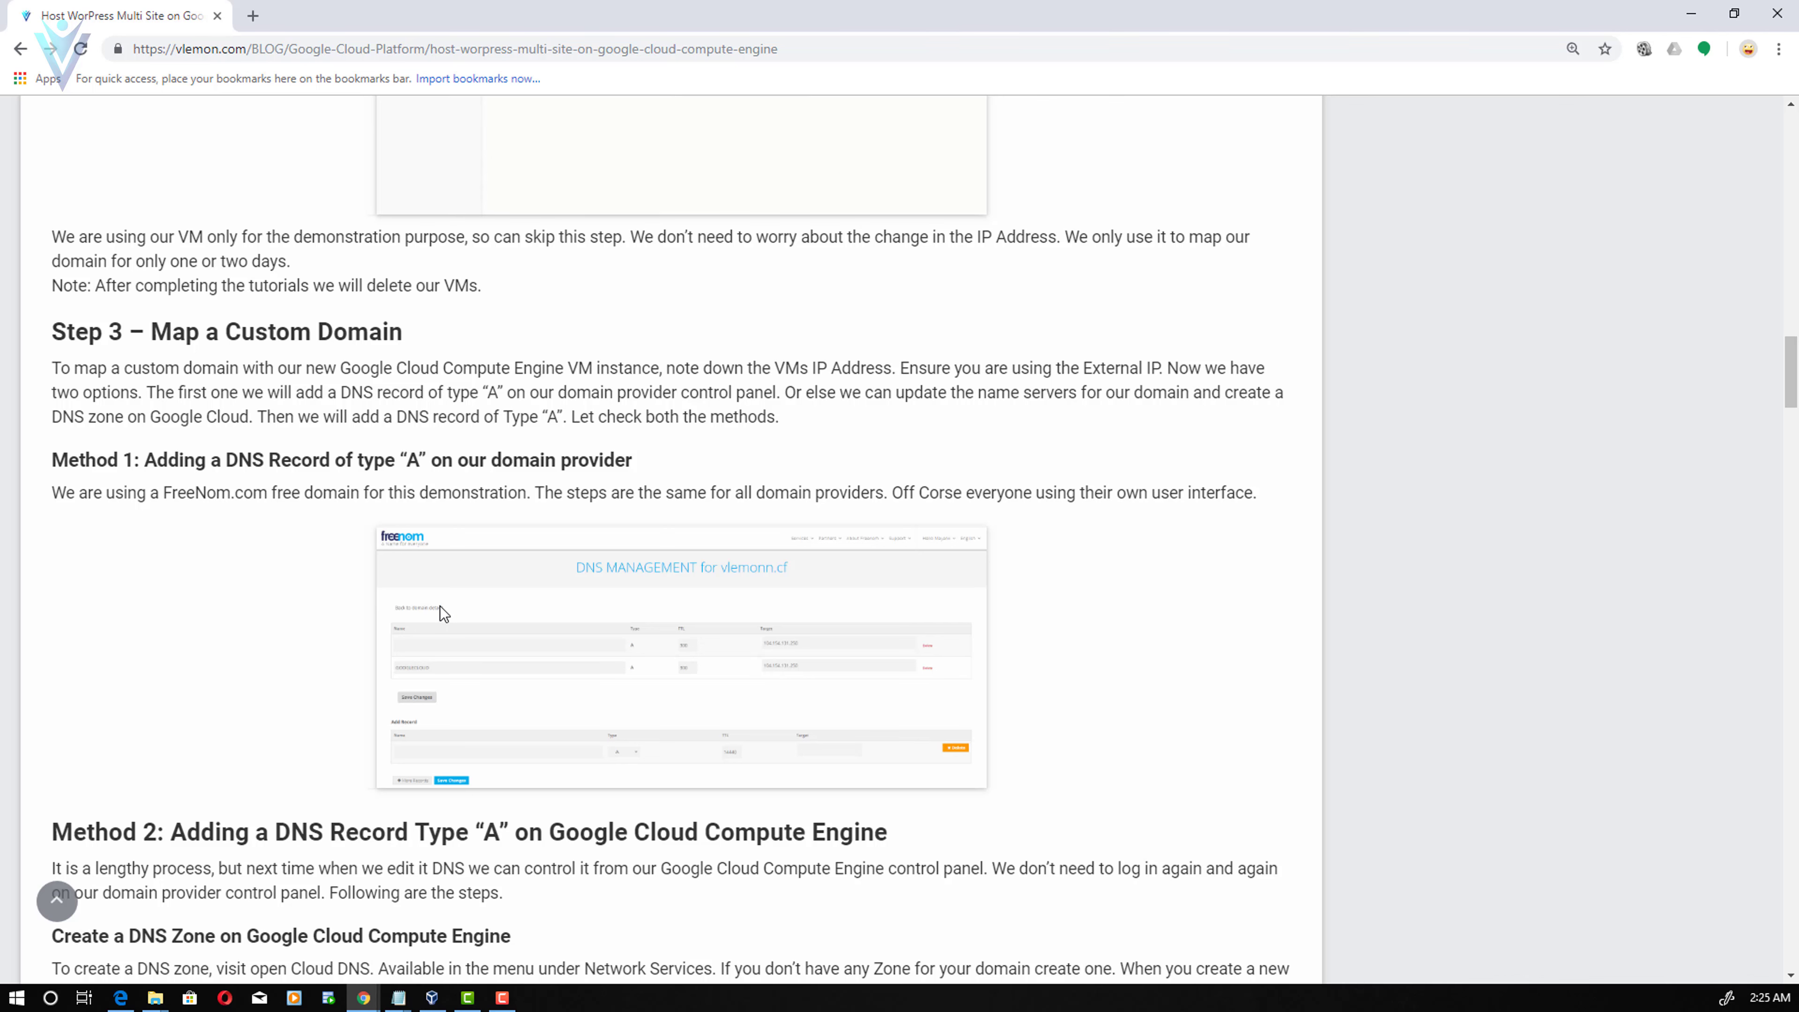
pyautogui.scroll(-2, 602, 655)
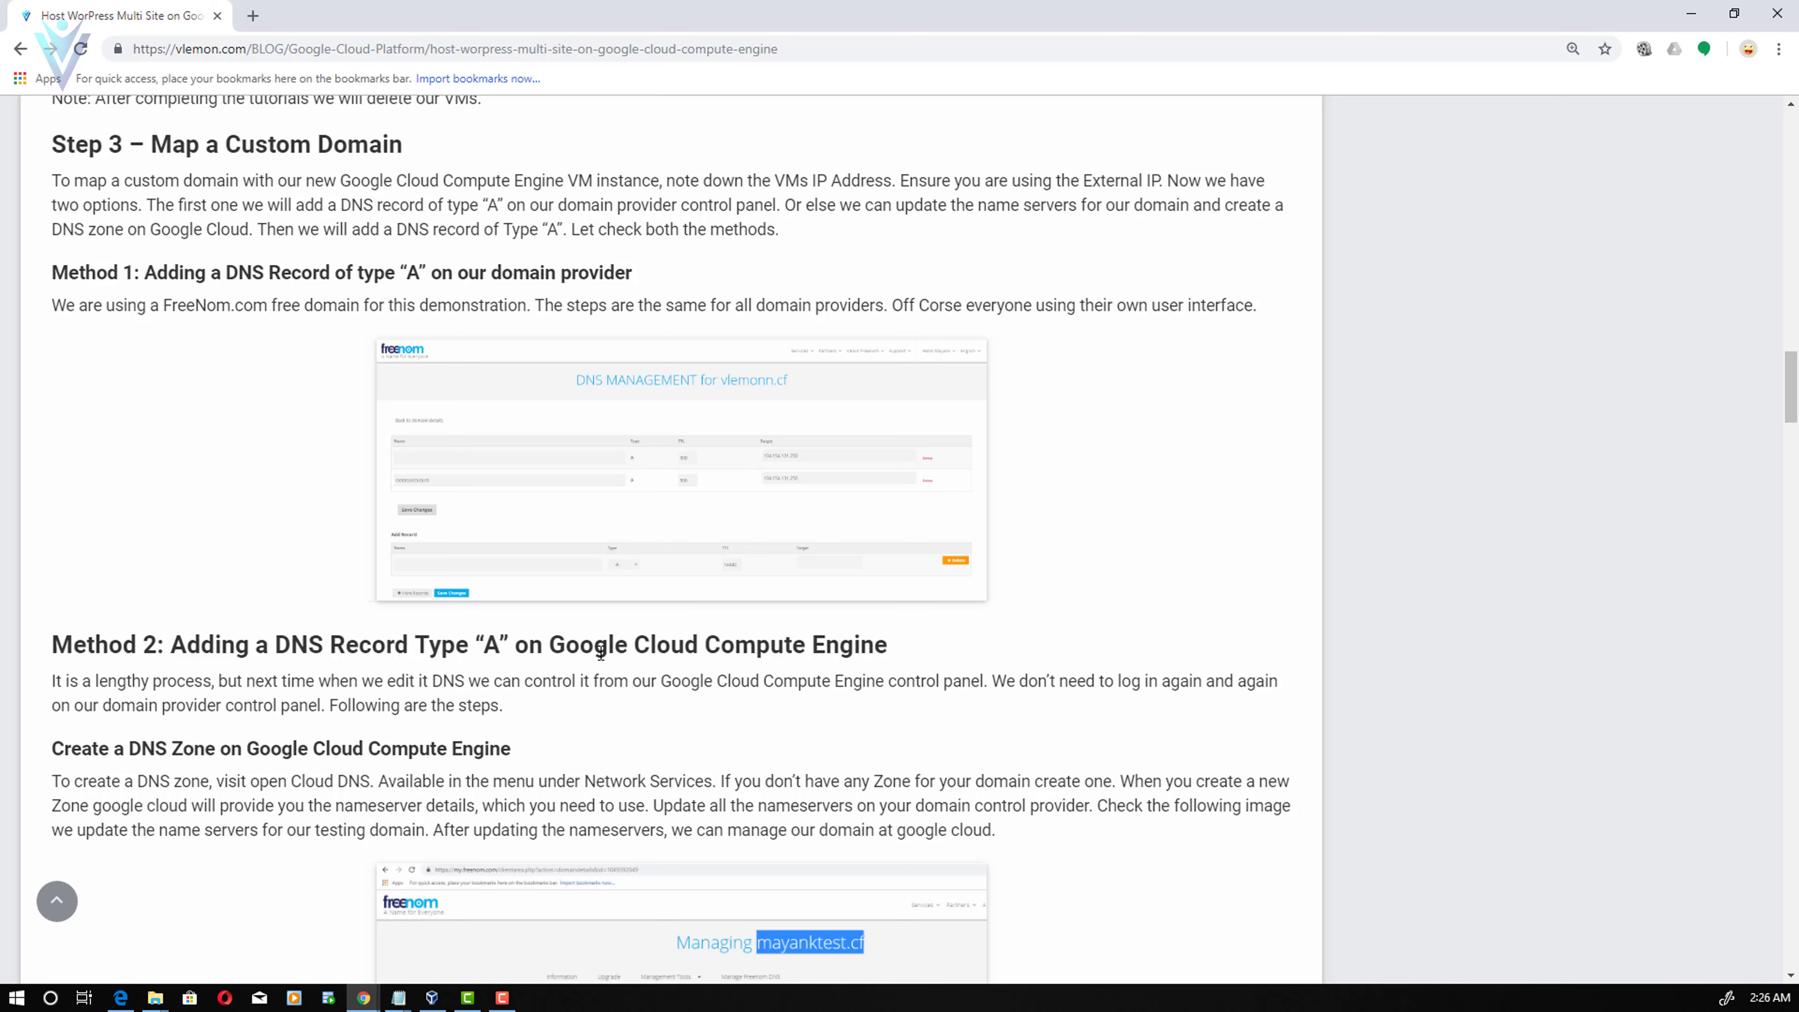
pyautogui.scroll(1, 65, 358)
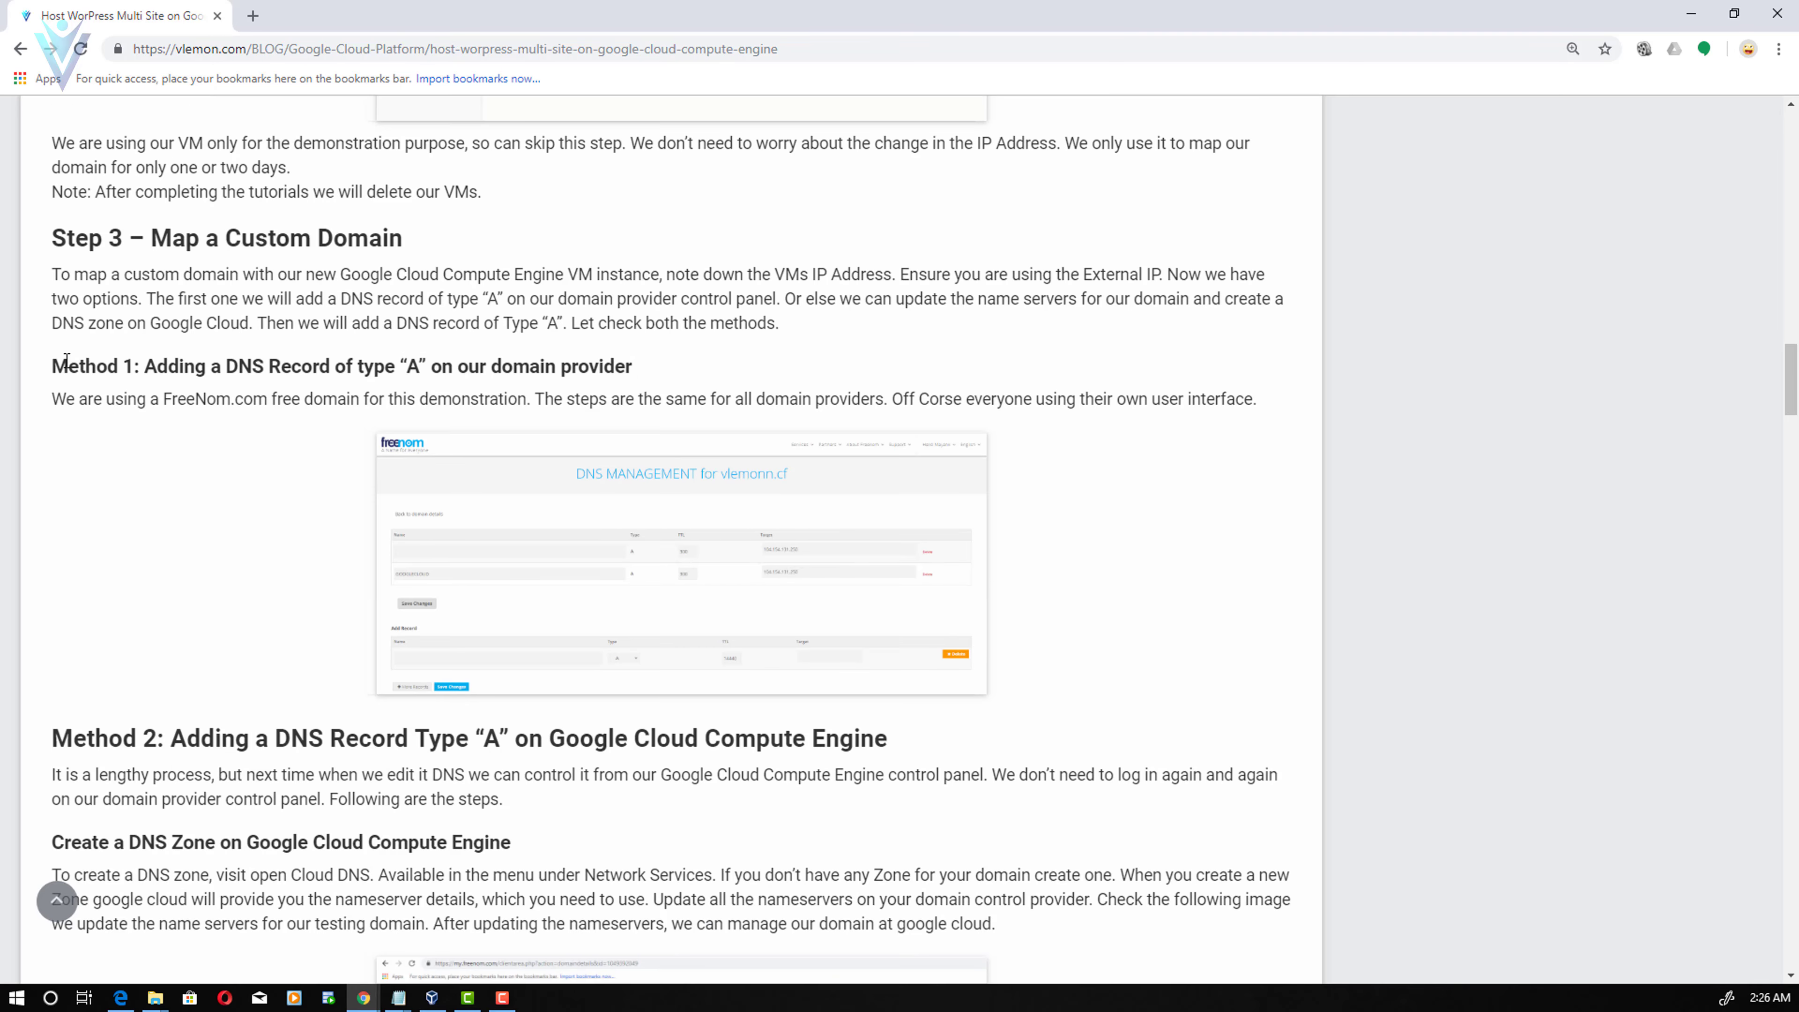
pyautogui.moveTo(55, 372); pyautogui.dragTo(635, 370)
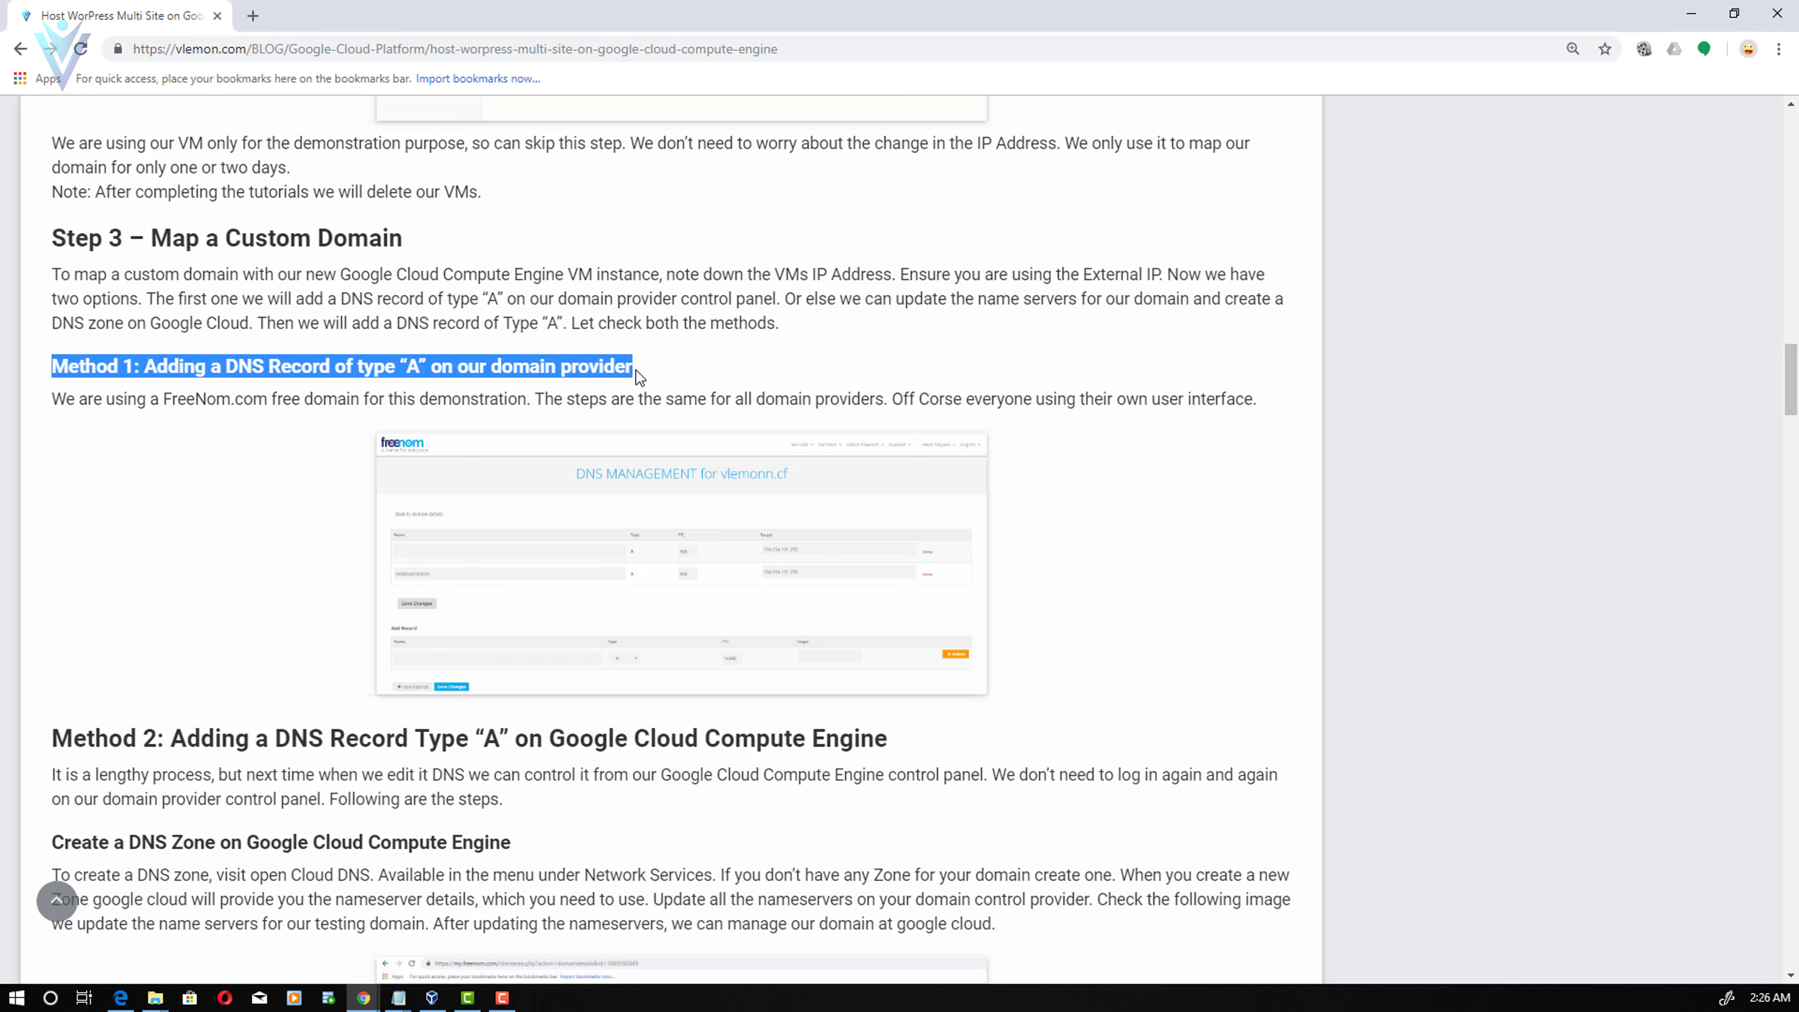
pyautogui.click(250, 418)
# - Load Freenom in a new tab, sign in, and open the My Domains list
pyautogui.click(253, 16)
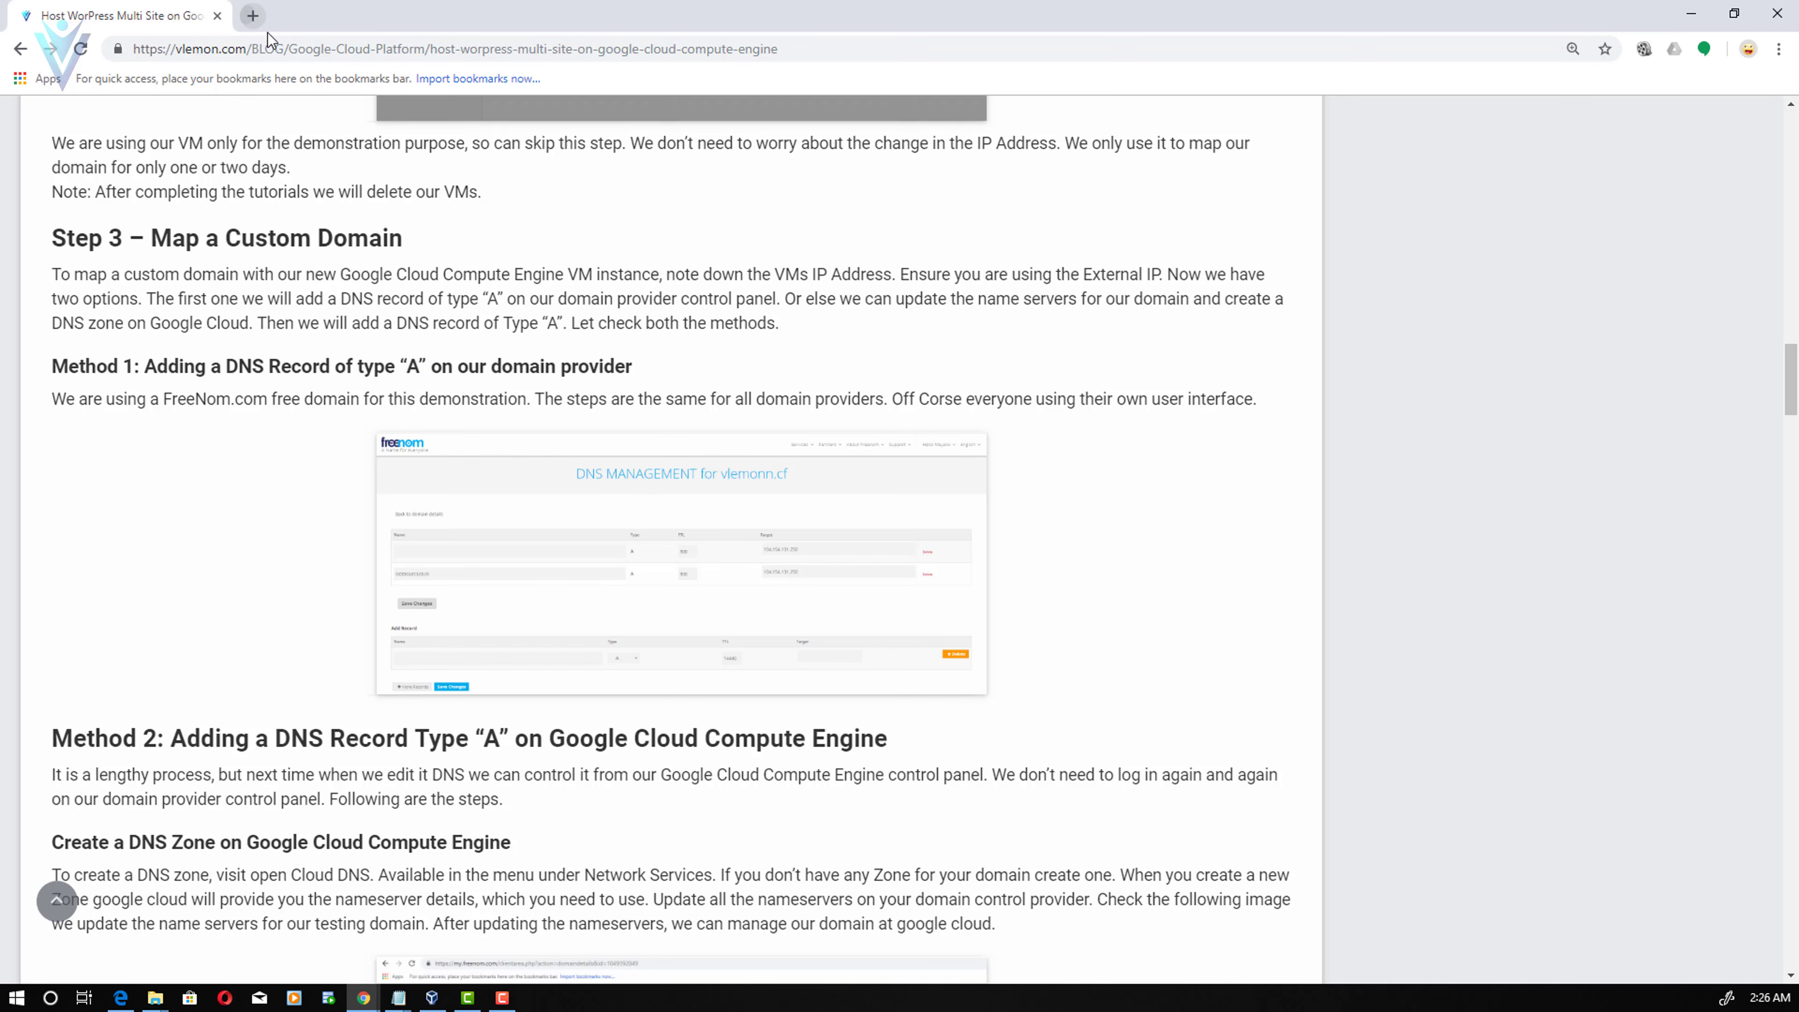
pyautogui.write('freen')
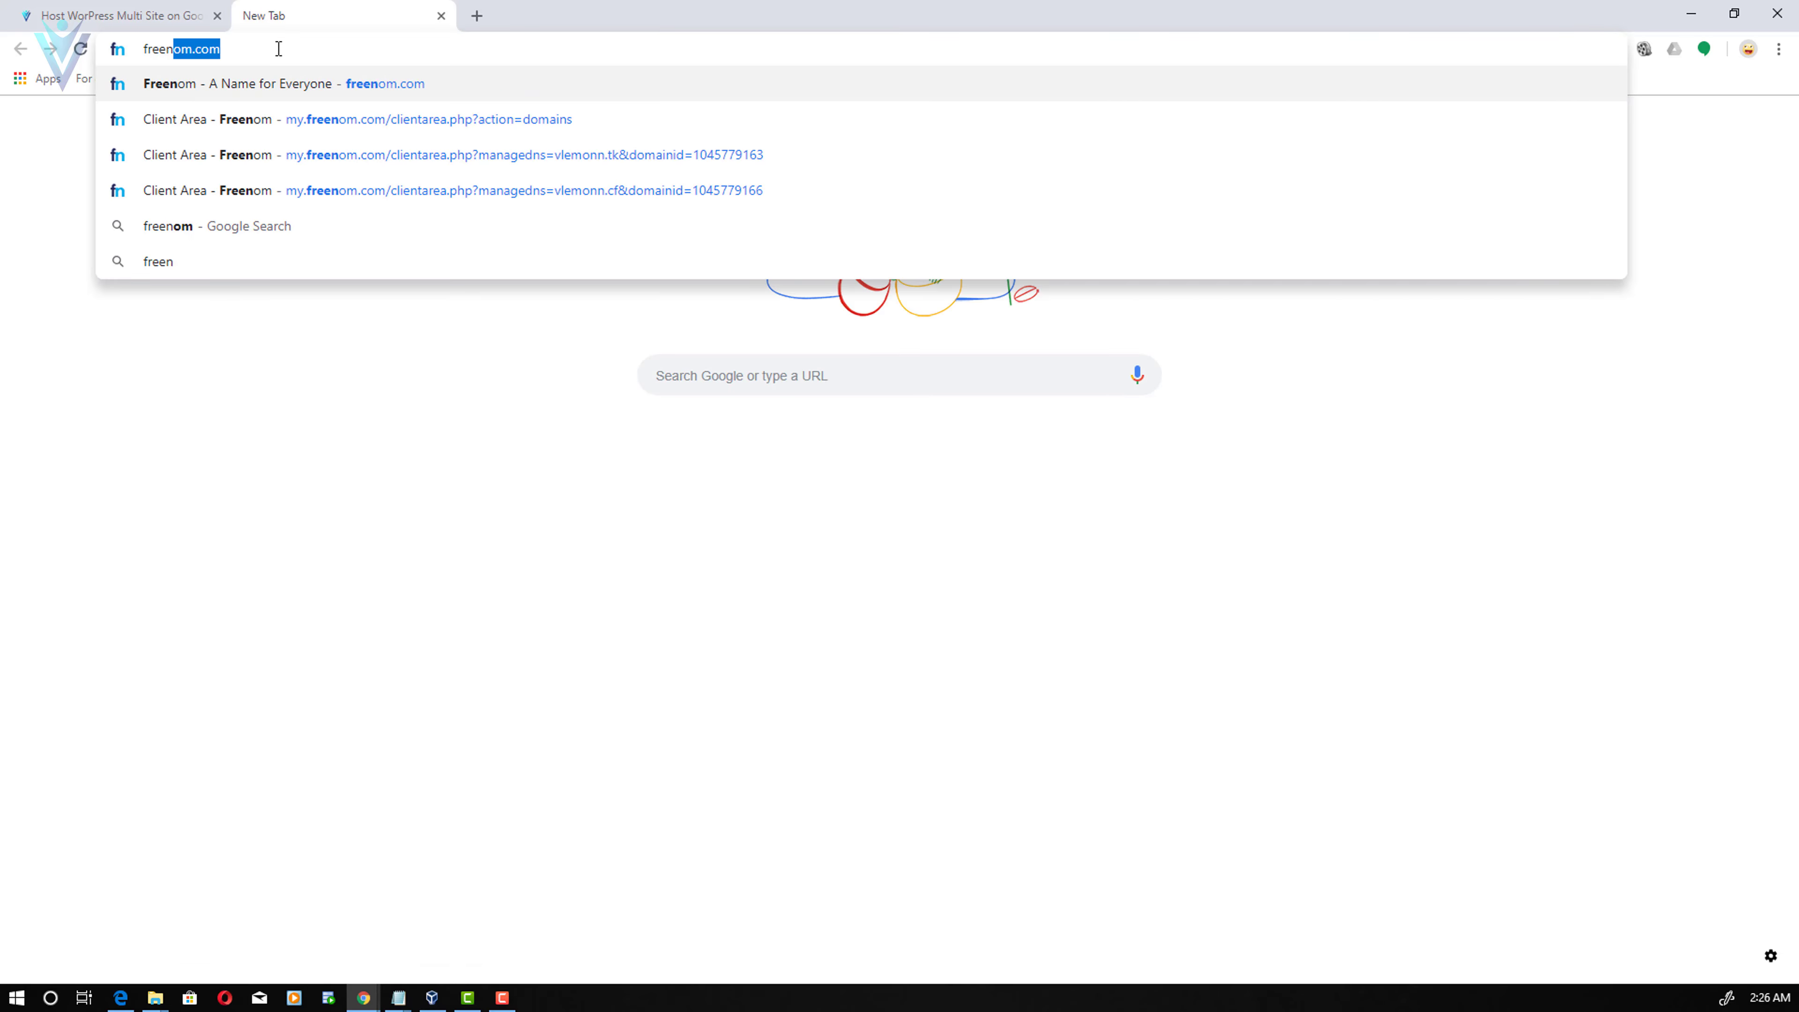
pyautogui.press('Return')
pyautogui.click(1671, 131)
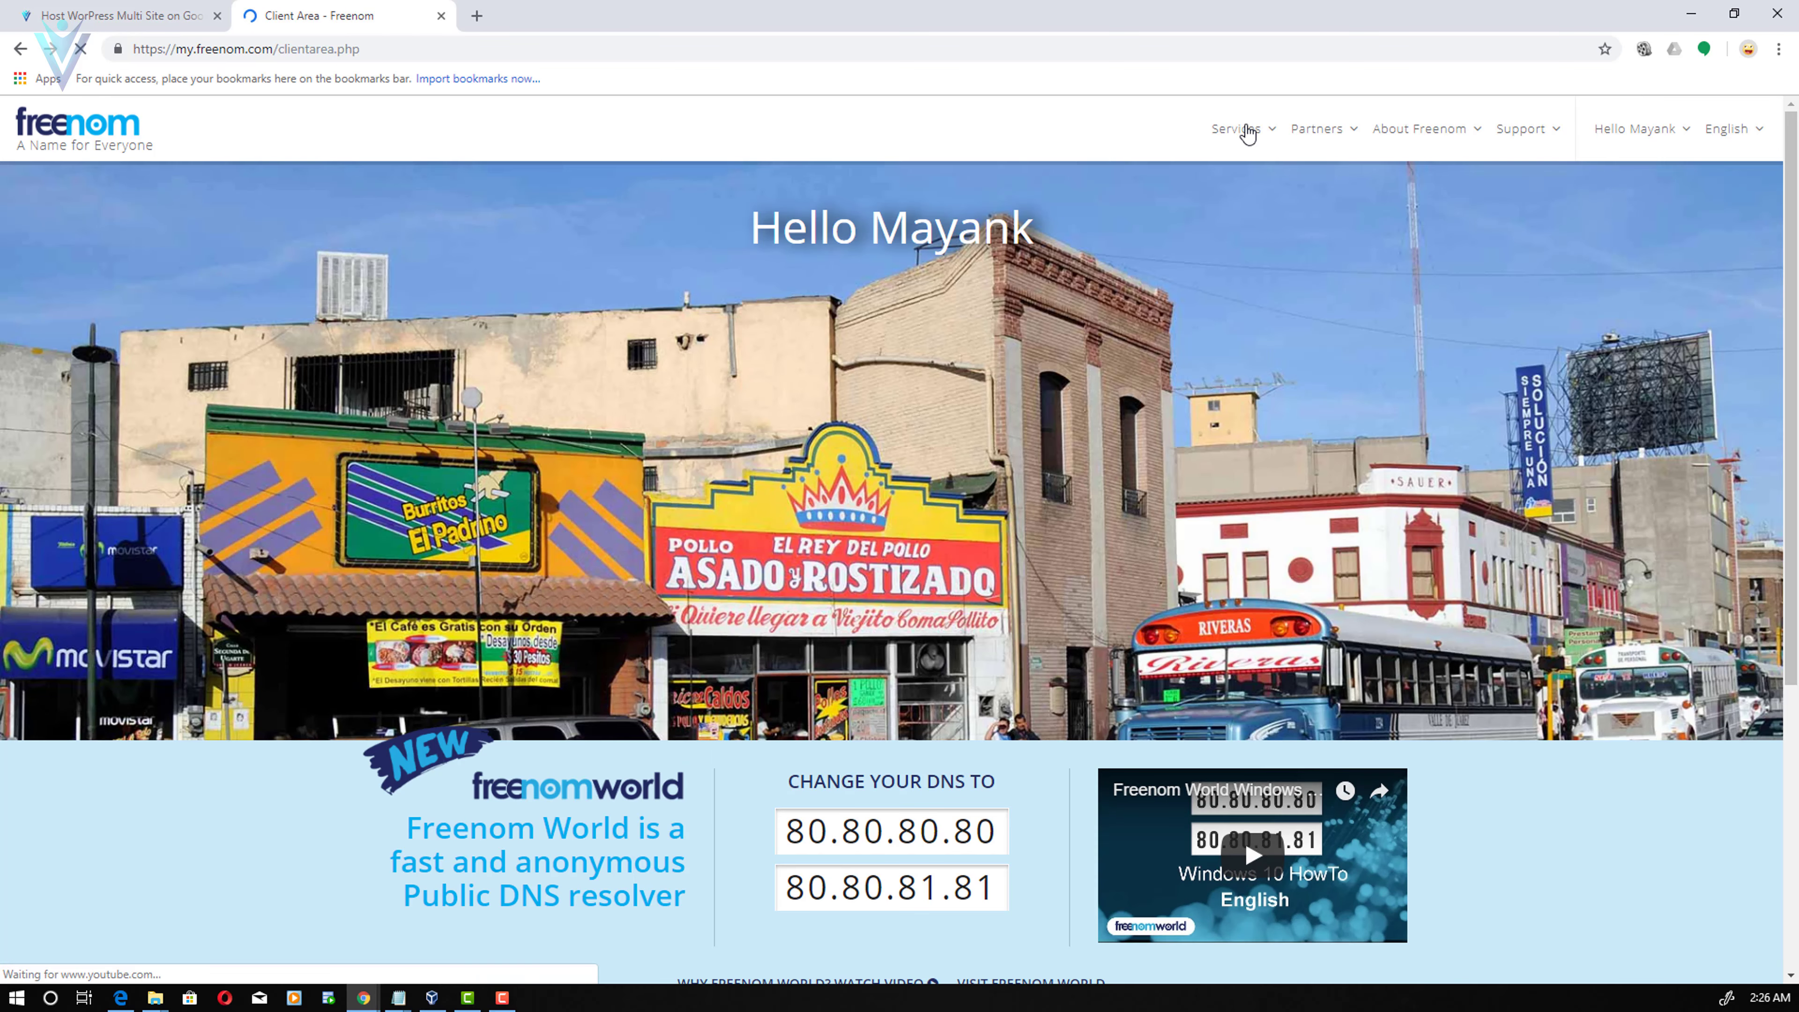
pyautogui.moveTo(1242, 132)
pyautogui.click(1269, 228)
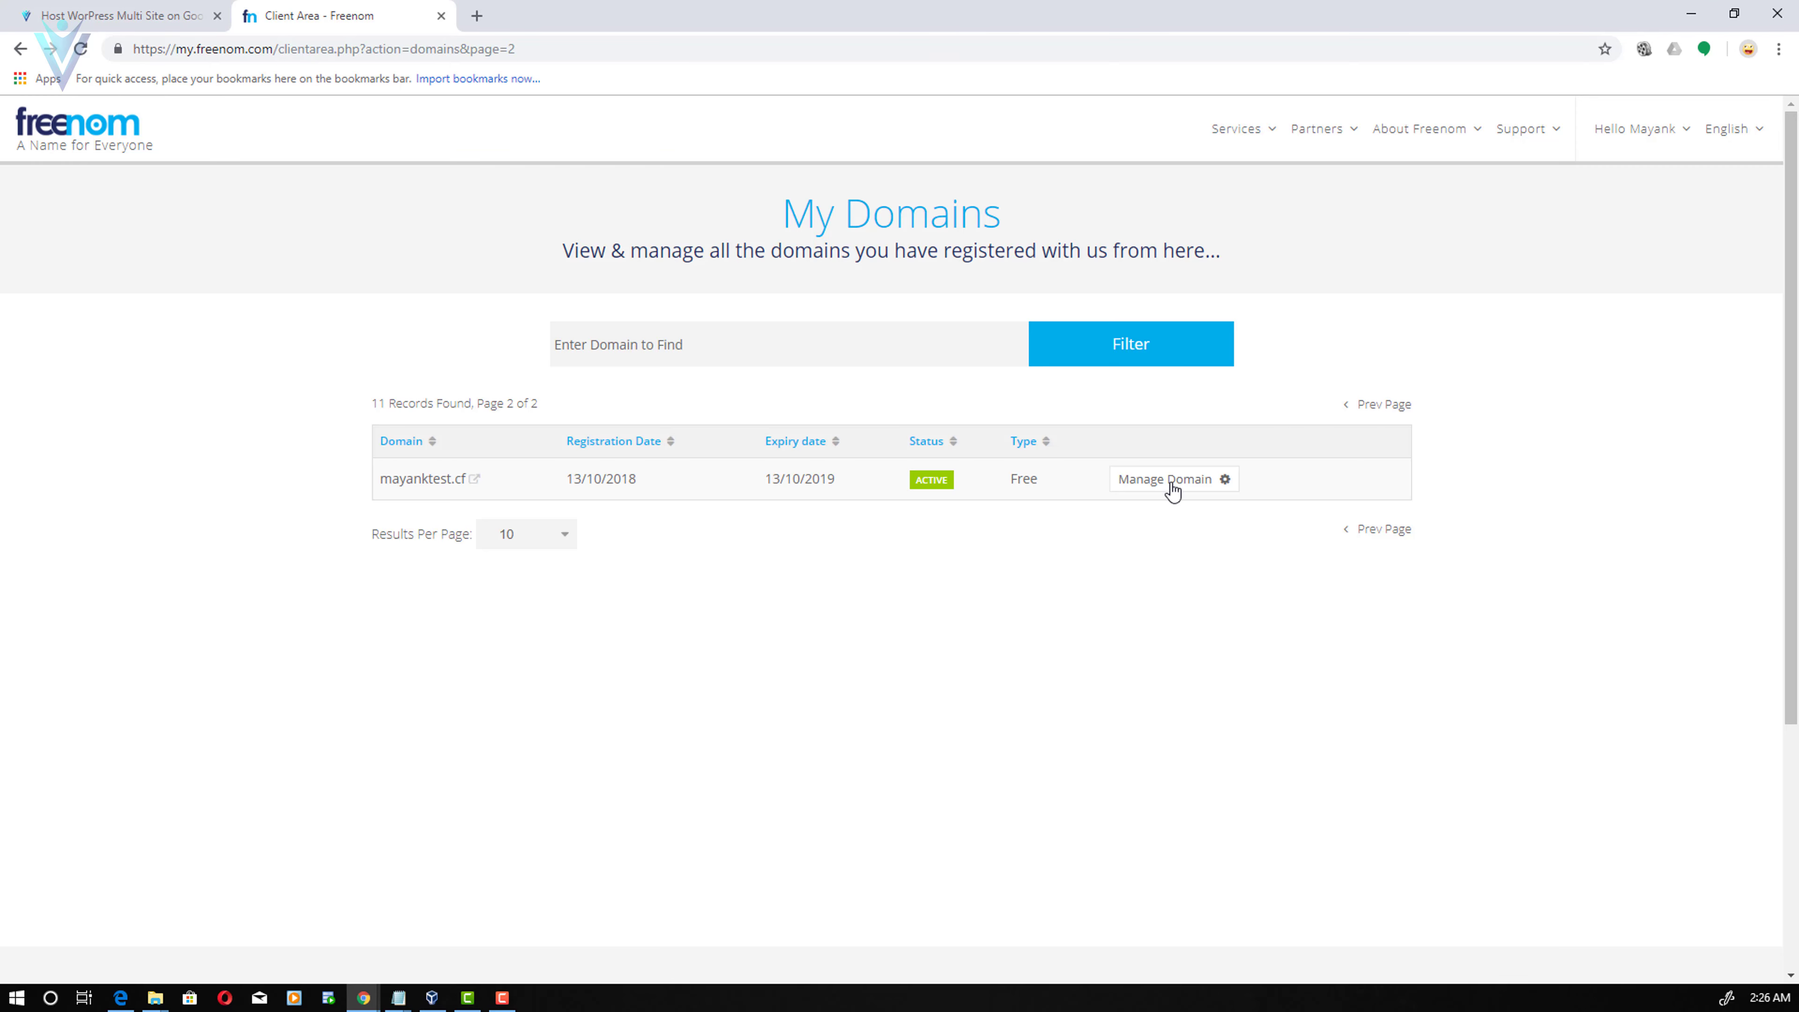
# - Check mayanktest.cf's nameserver settings in a separate tab, then return to the domain list
pyautogui.rightClick(1173, 484)
pyautogui.click(1250, 498)
pyautogui.click(565, 16)
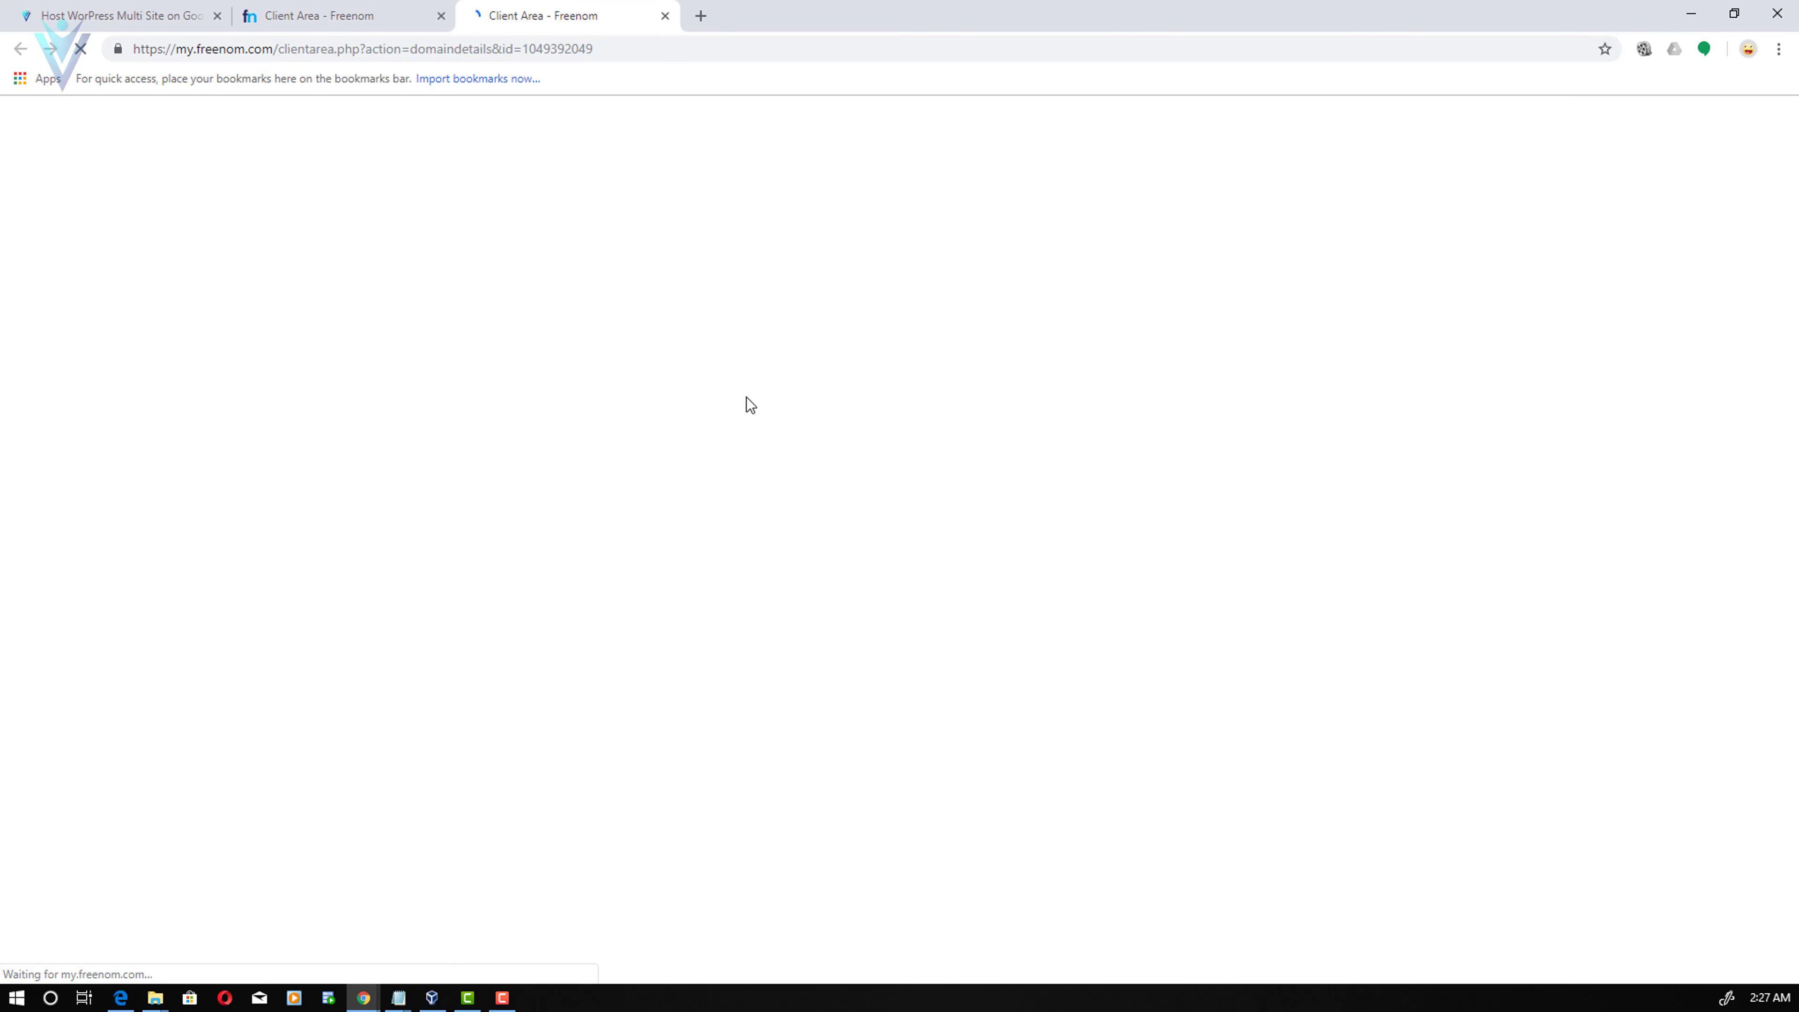
pyautogui.click(671, 298)
pyautogui.click(678, 339)
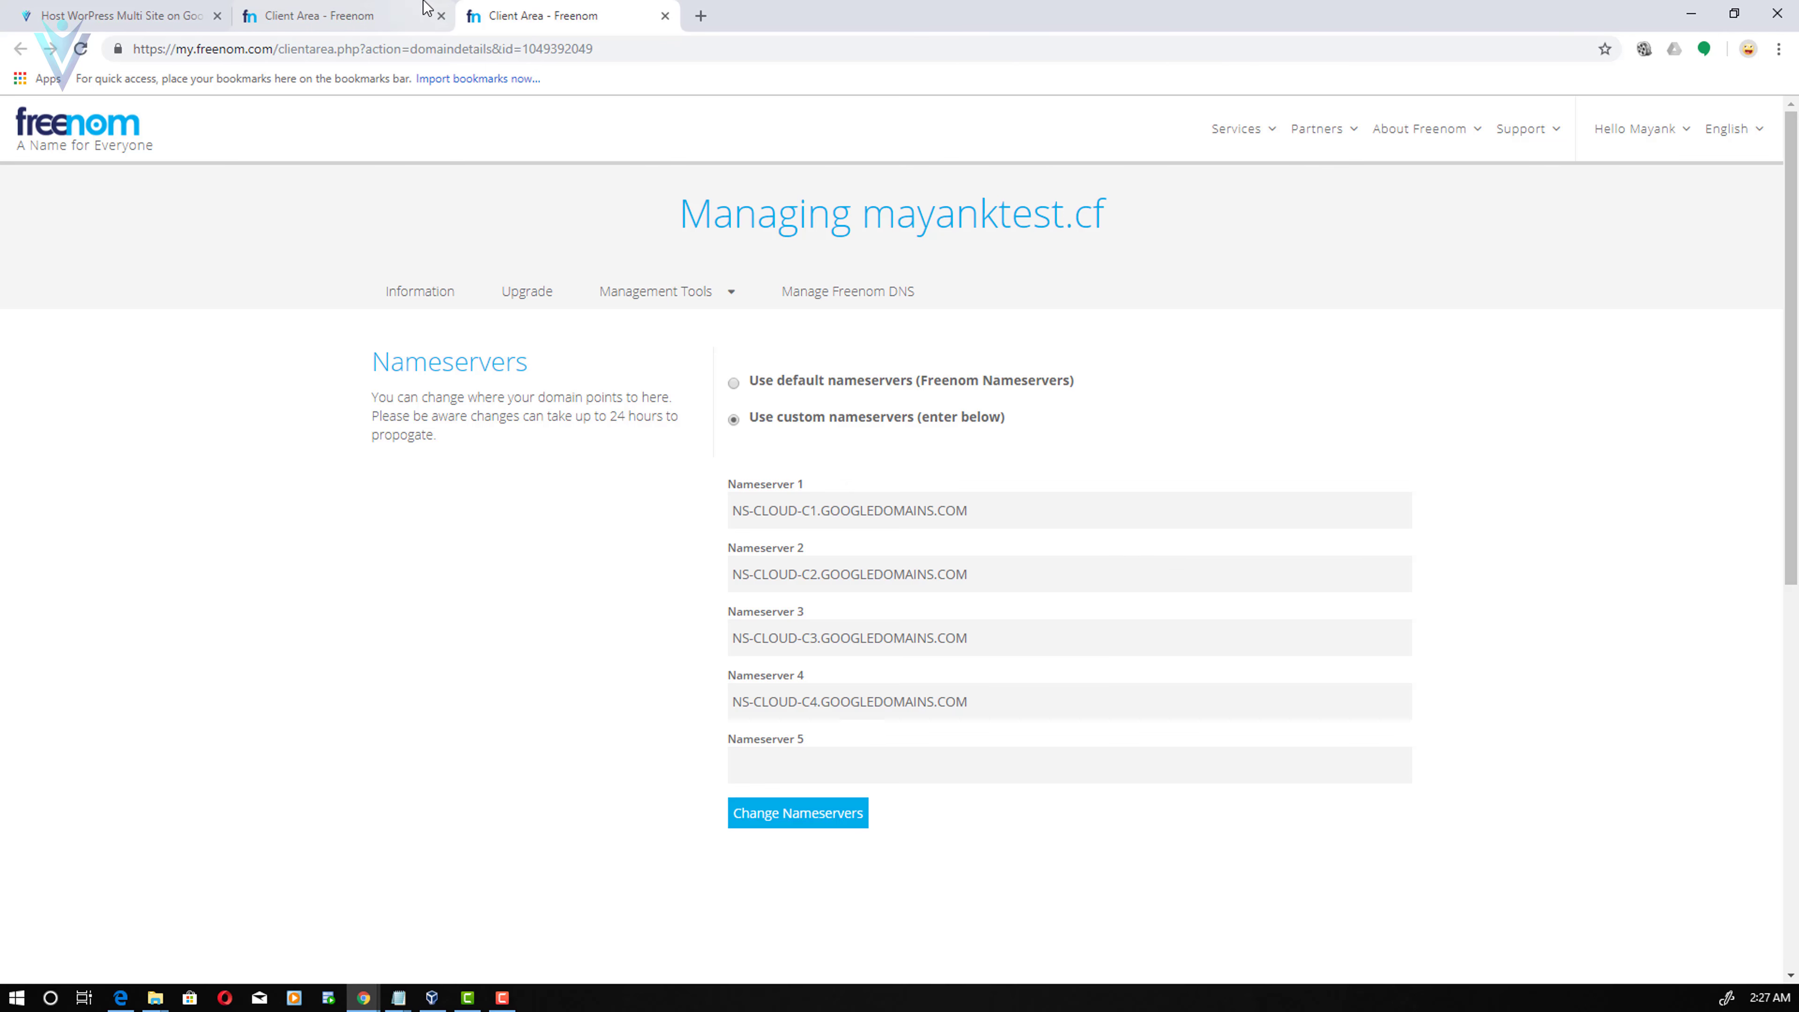
pyautogui.click(407, 10)
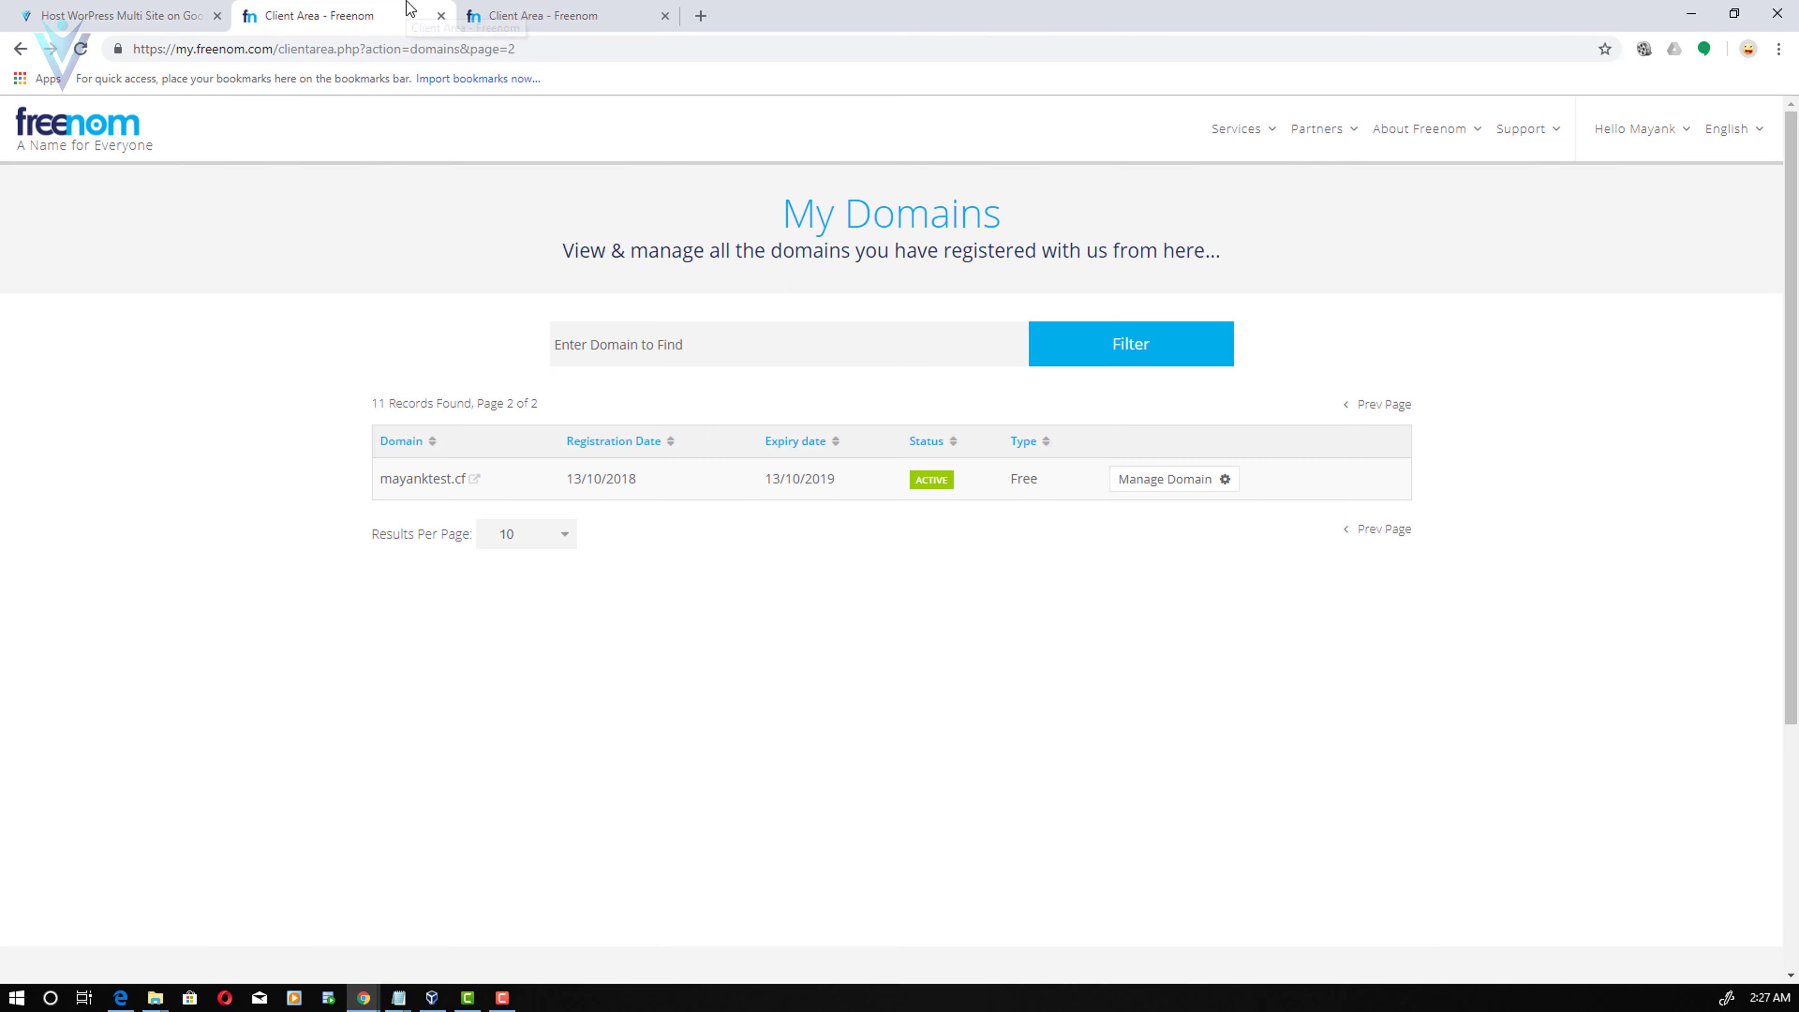
pyautogui.click(1380, 529)
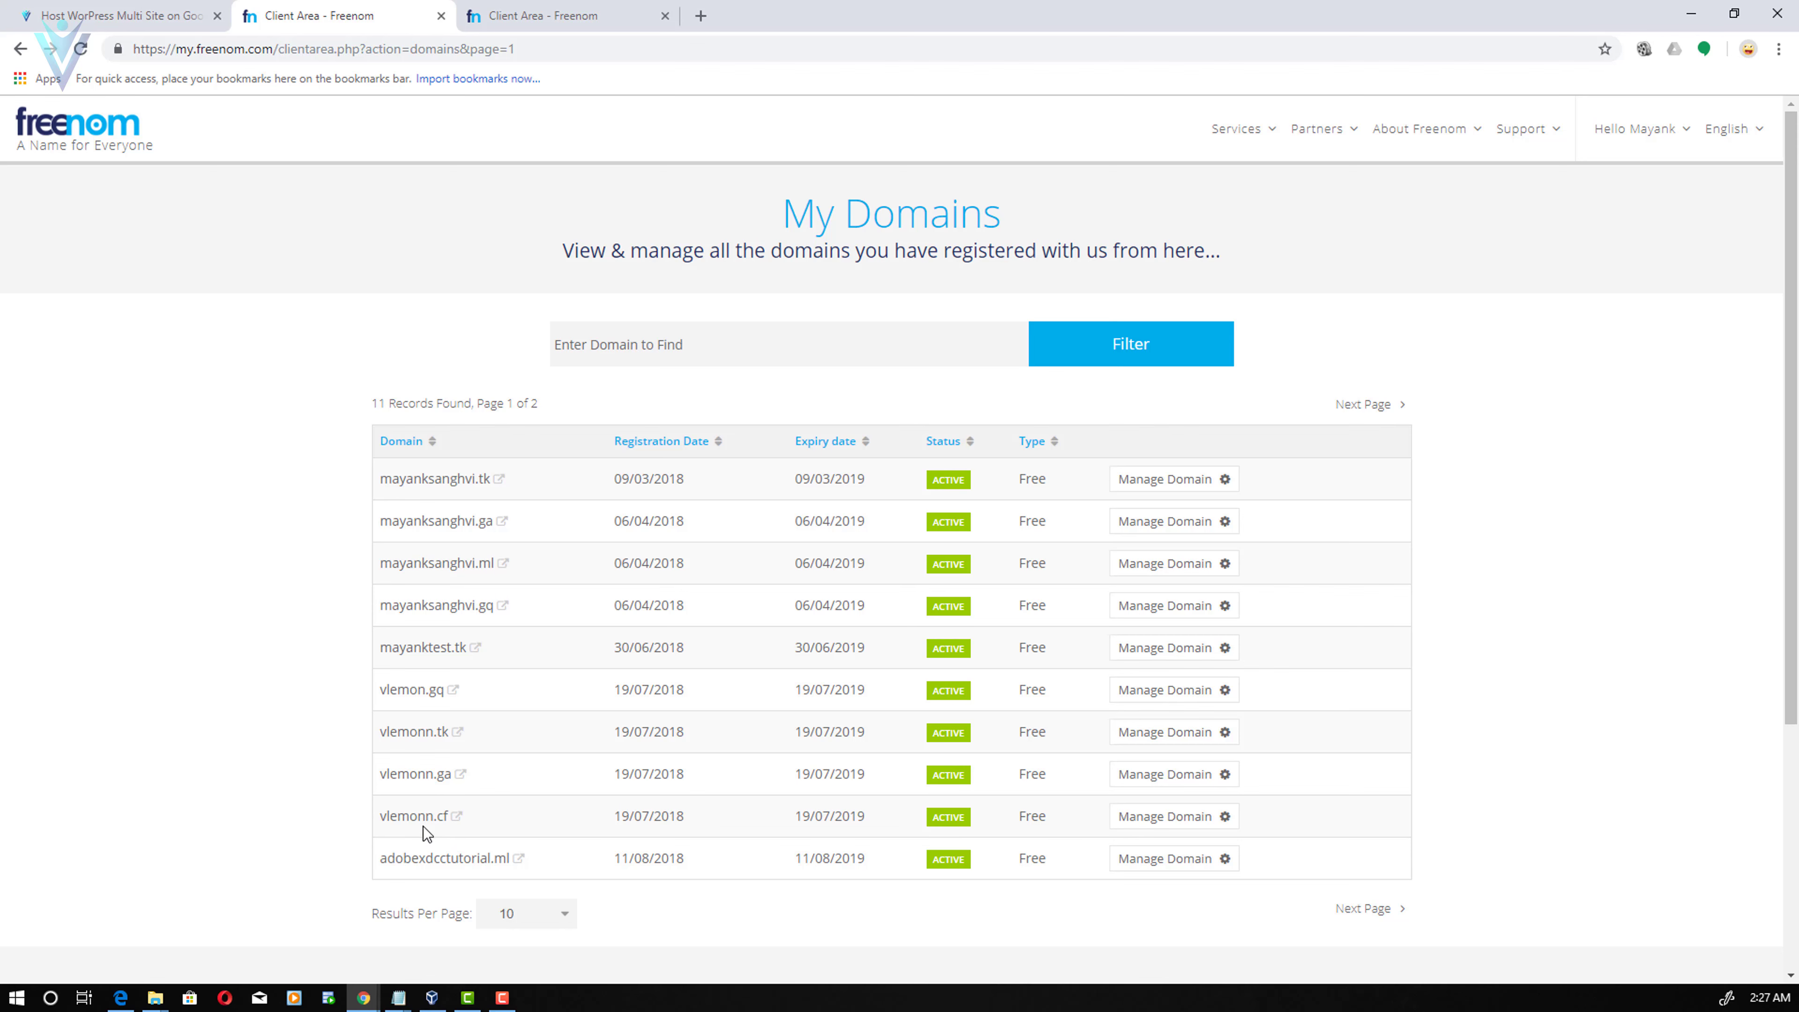
# - Check vlemonn.cf's nameservers and open its Freenom DNS records
pyautogui.click(1190, 828)
pyautogui.click(667, 292)
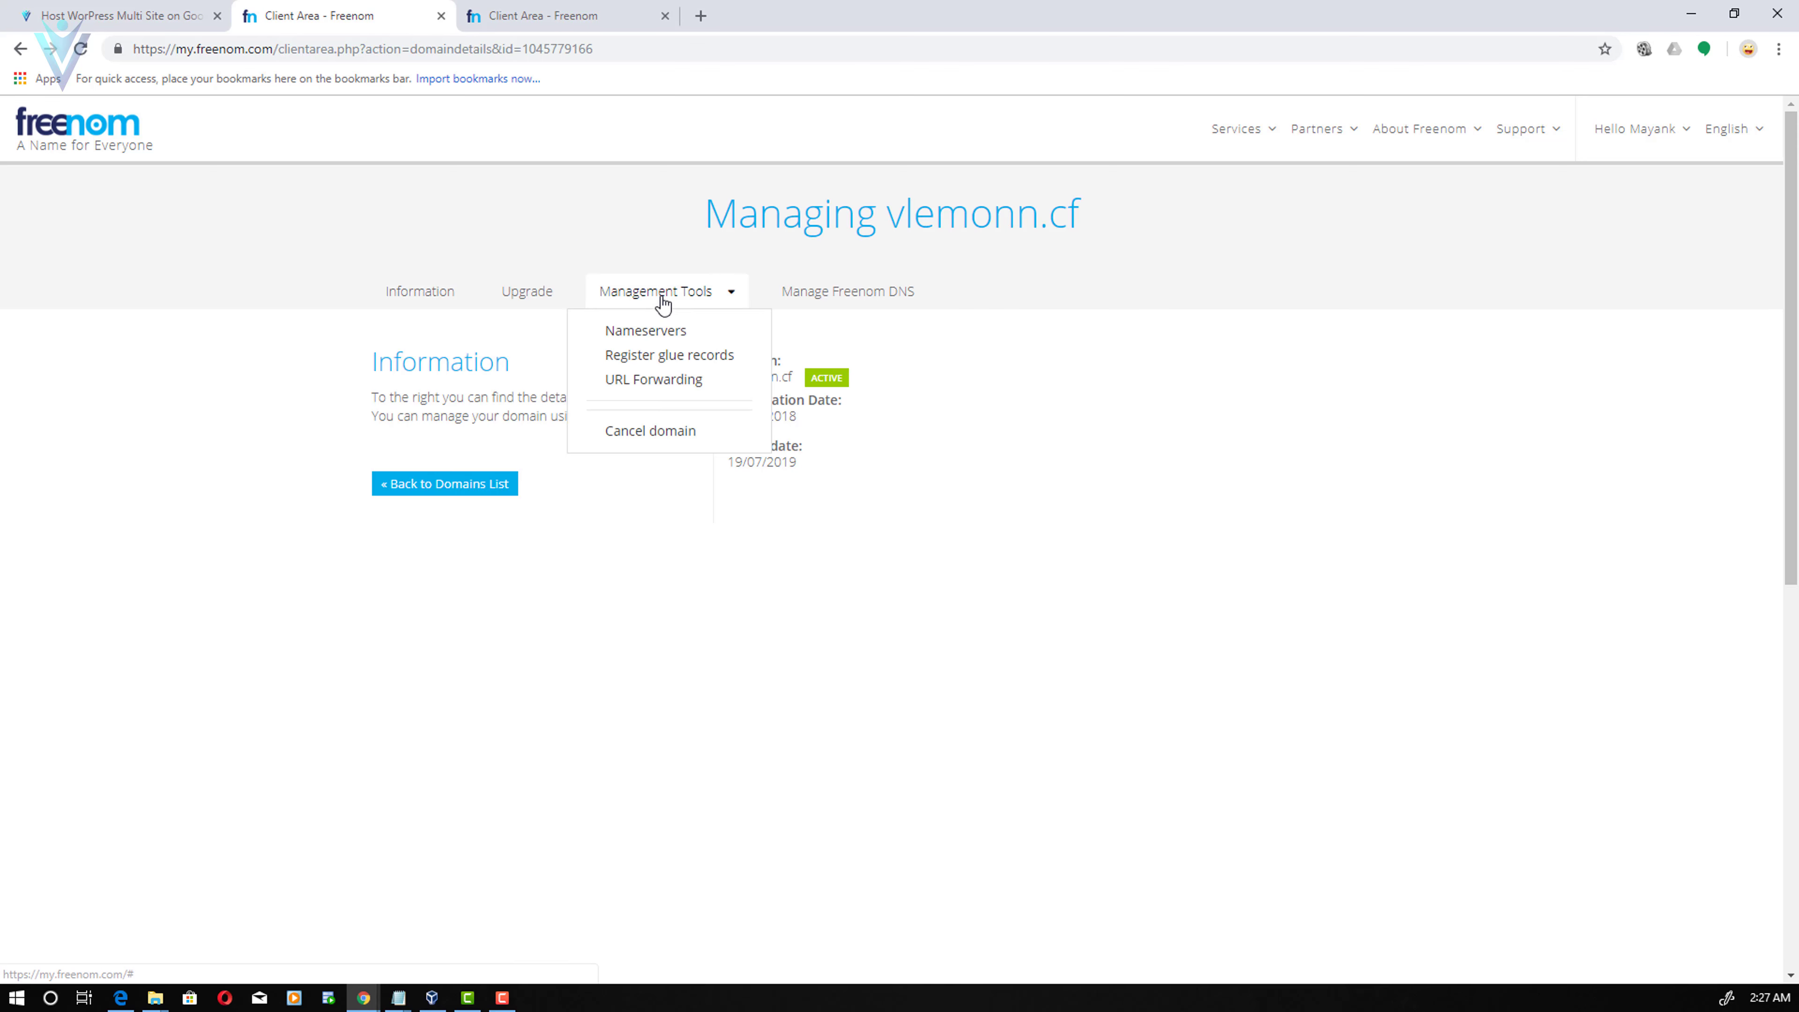
pyautogui.click(666, 330)
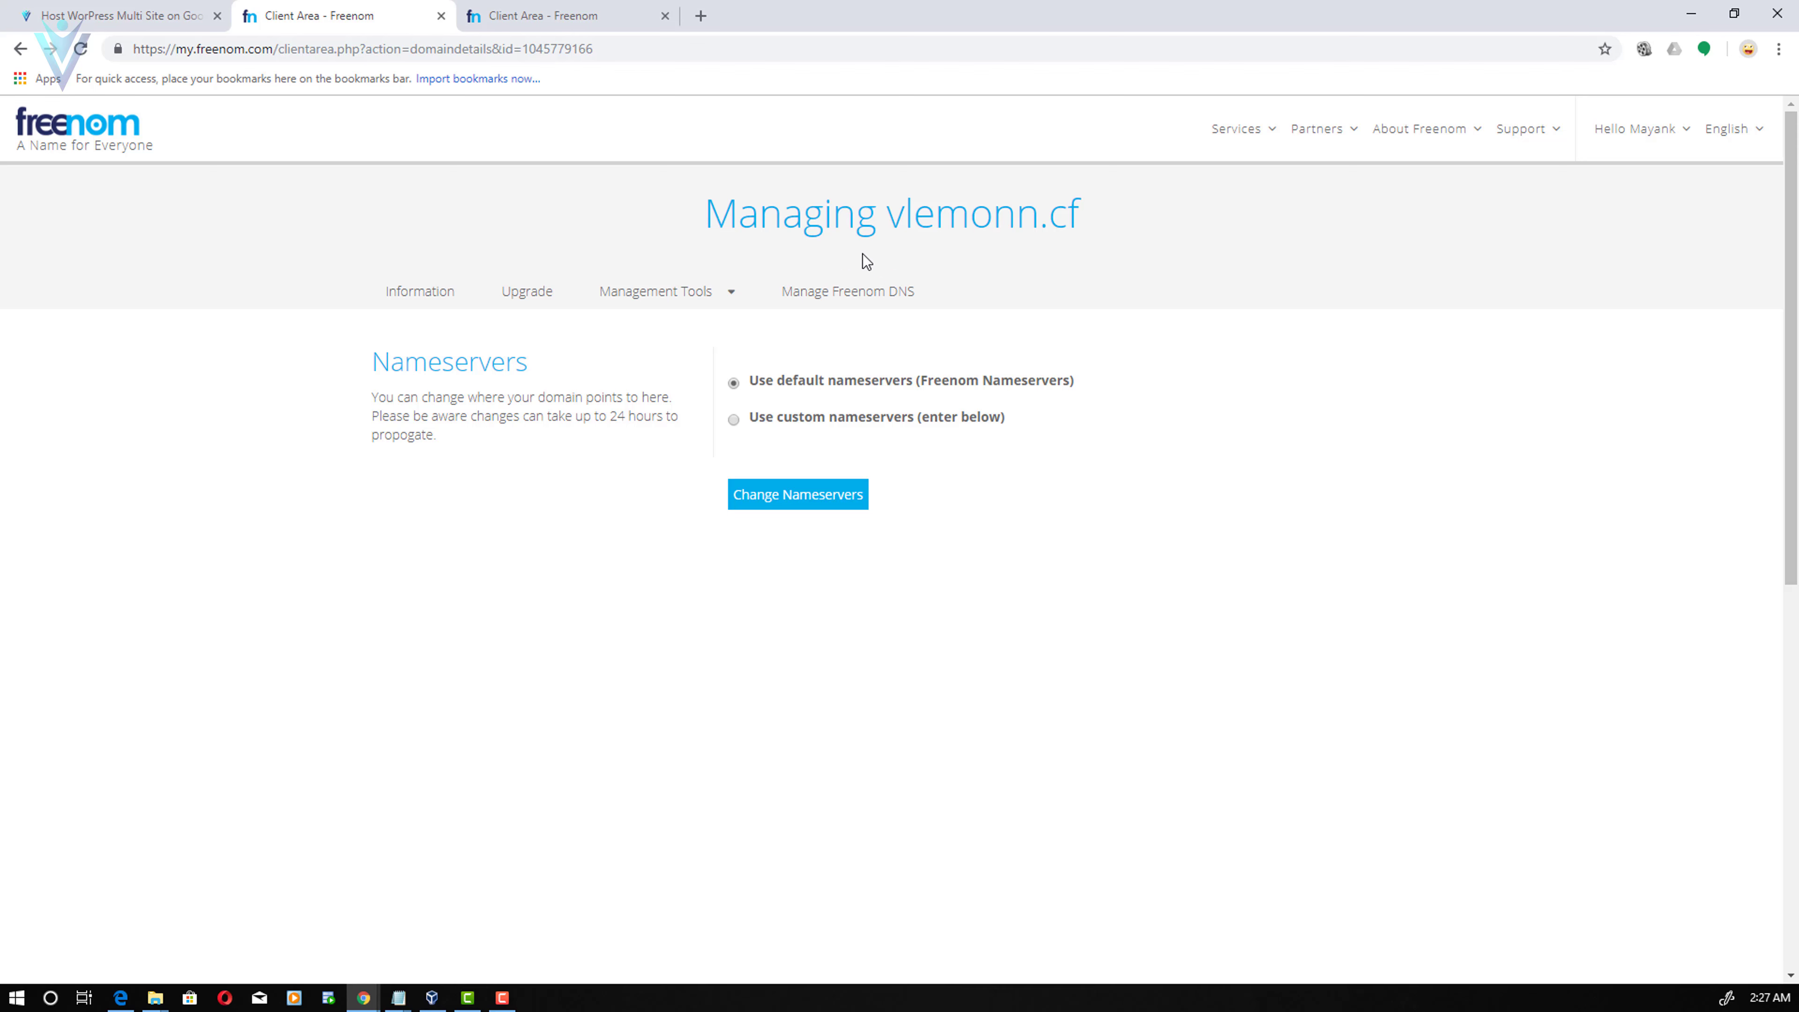
pyautogui.click(827, 306)
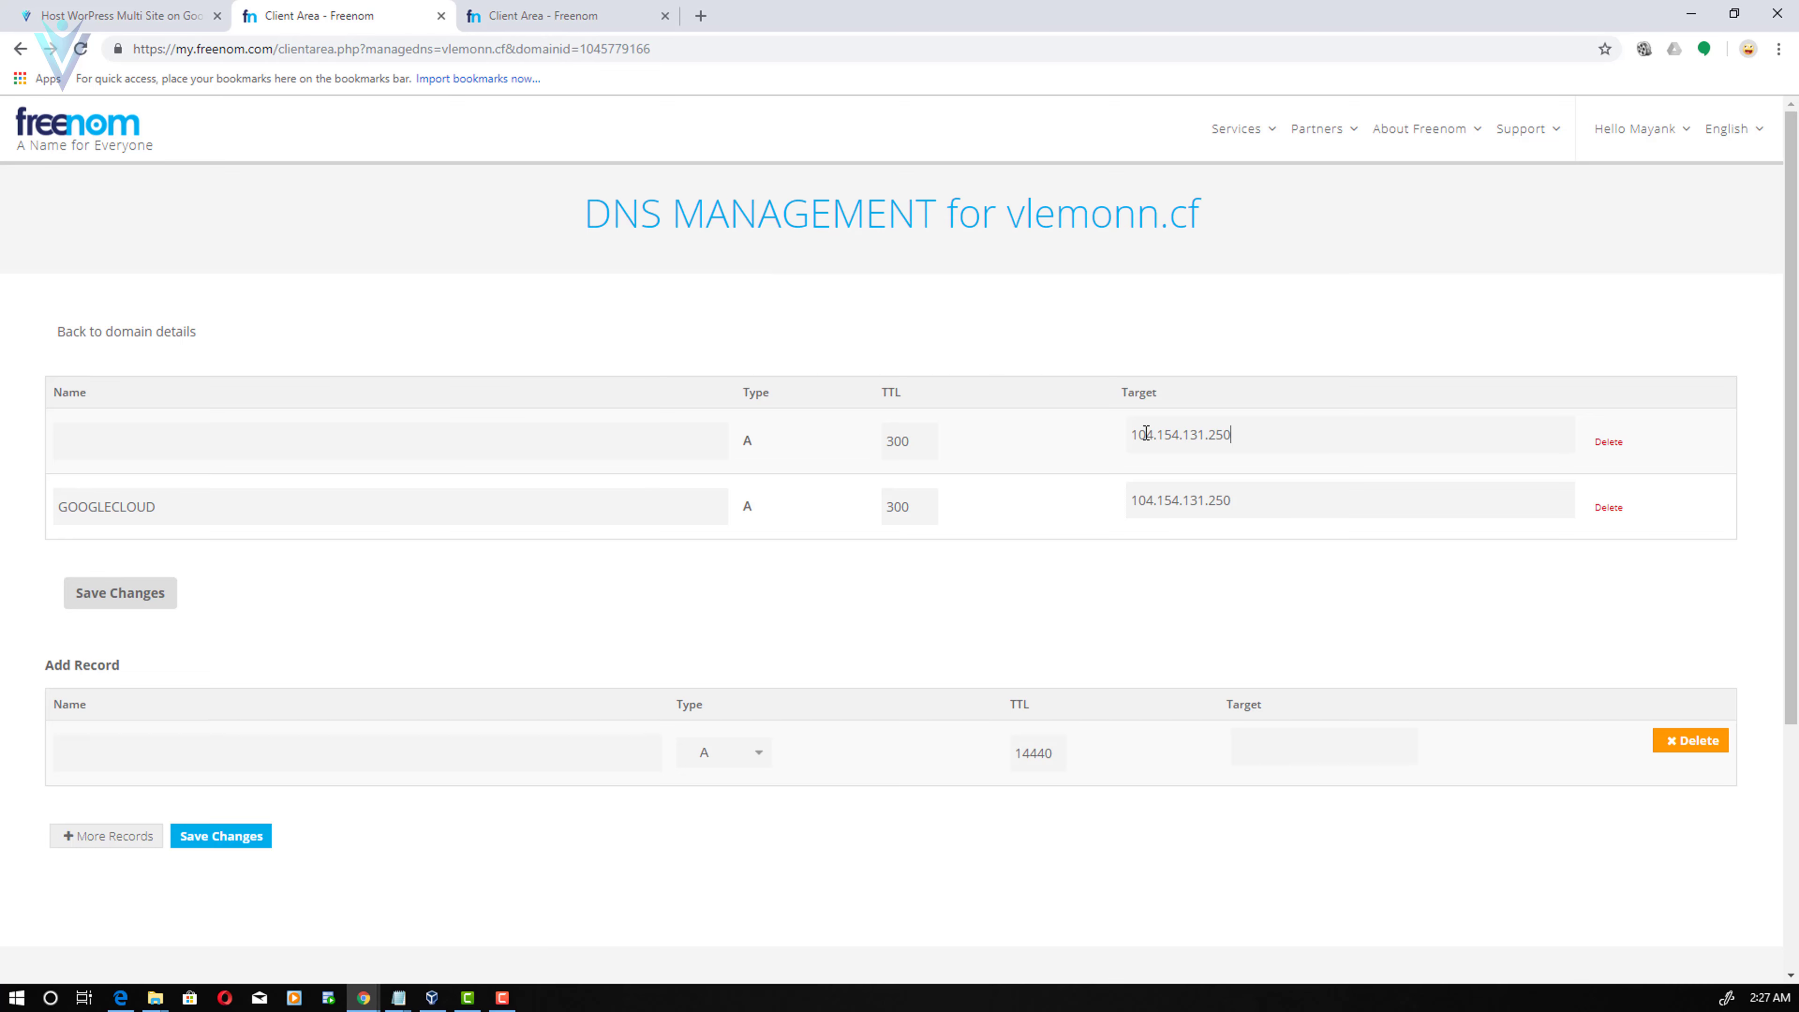
pyautogui.doubleClick(1137, 435)
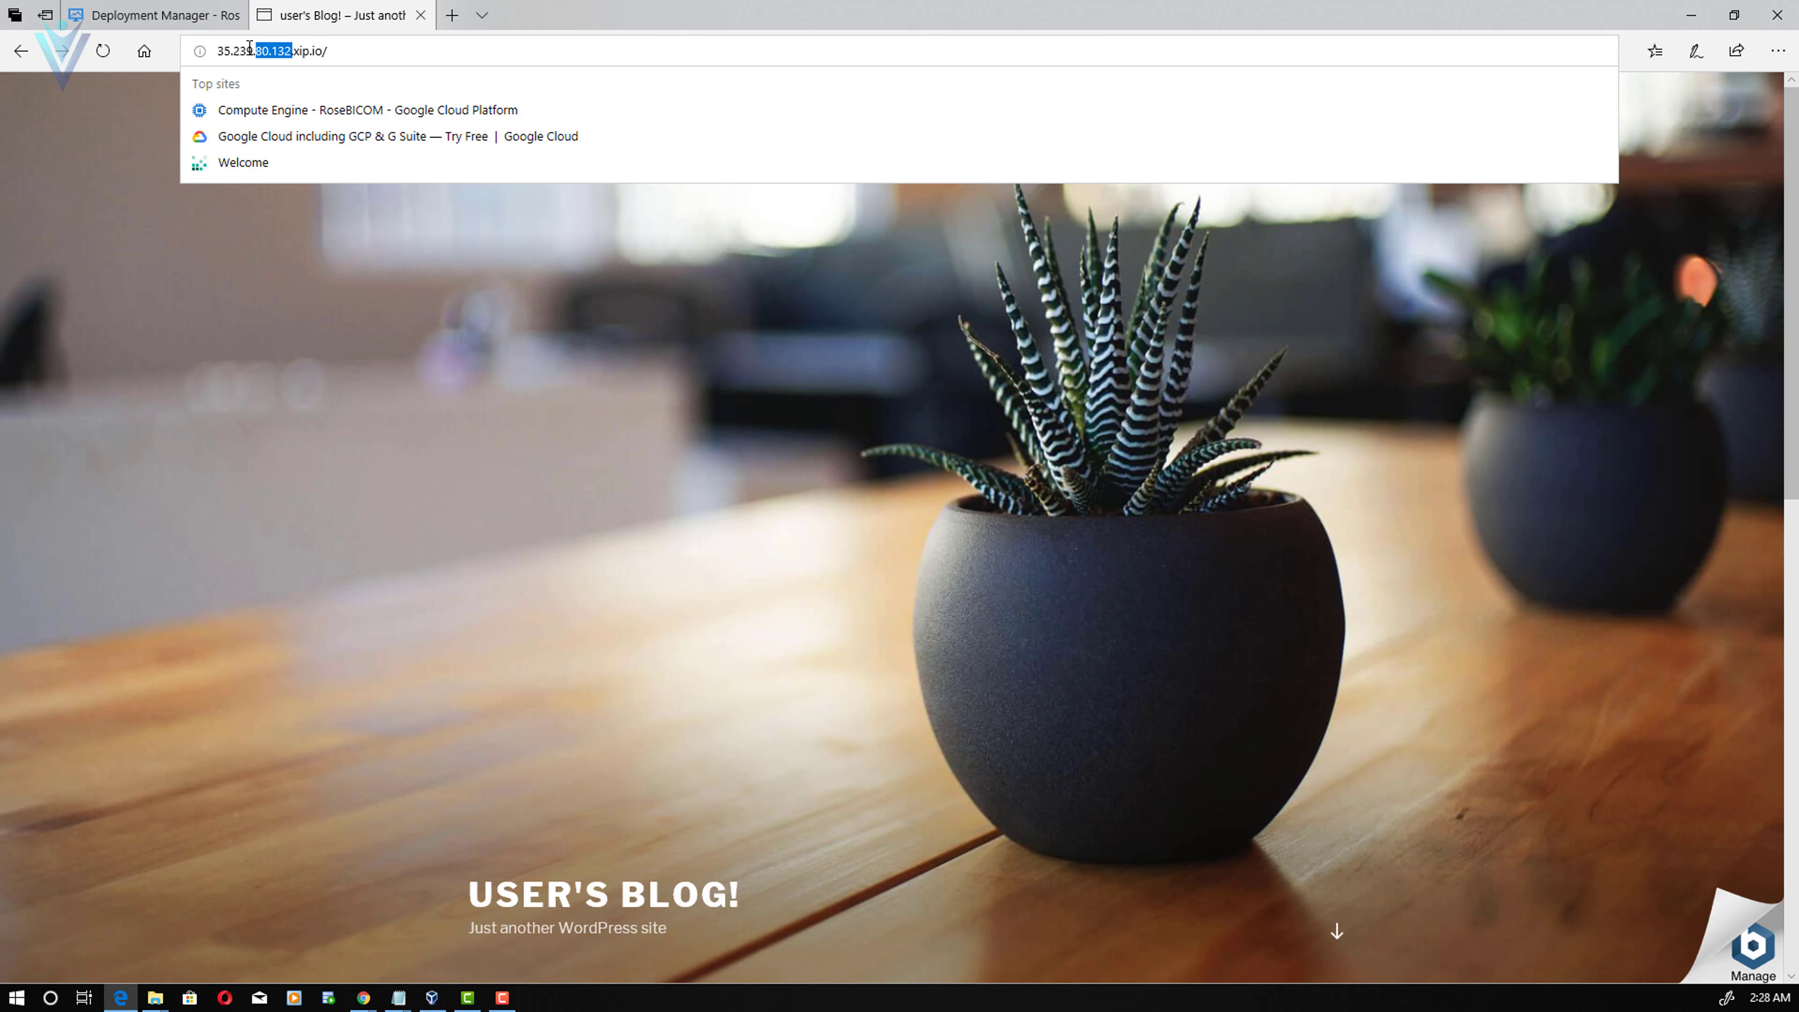
pyautogui.moveTo(249, 46); pyautogui.dragTo(218, 46)
pyautogui.hotkey('ctrl', 'c')
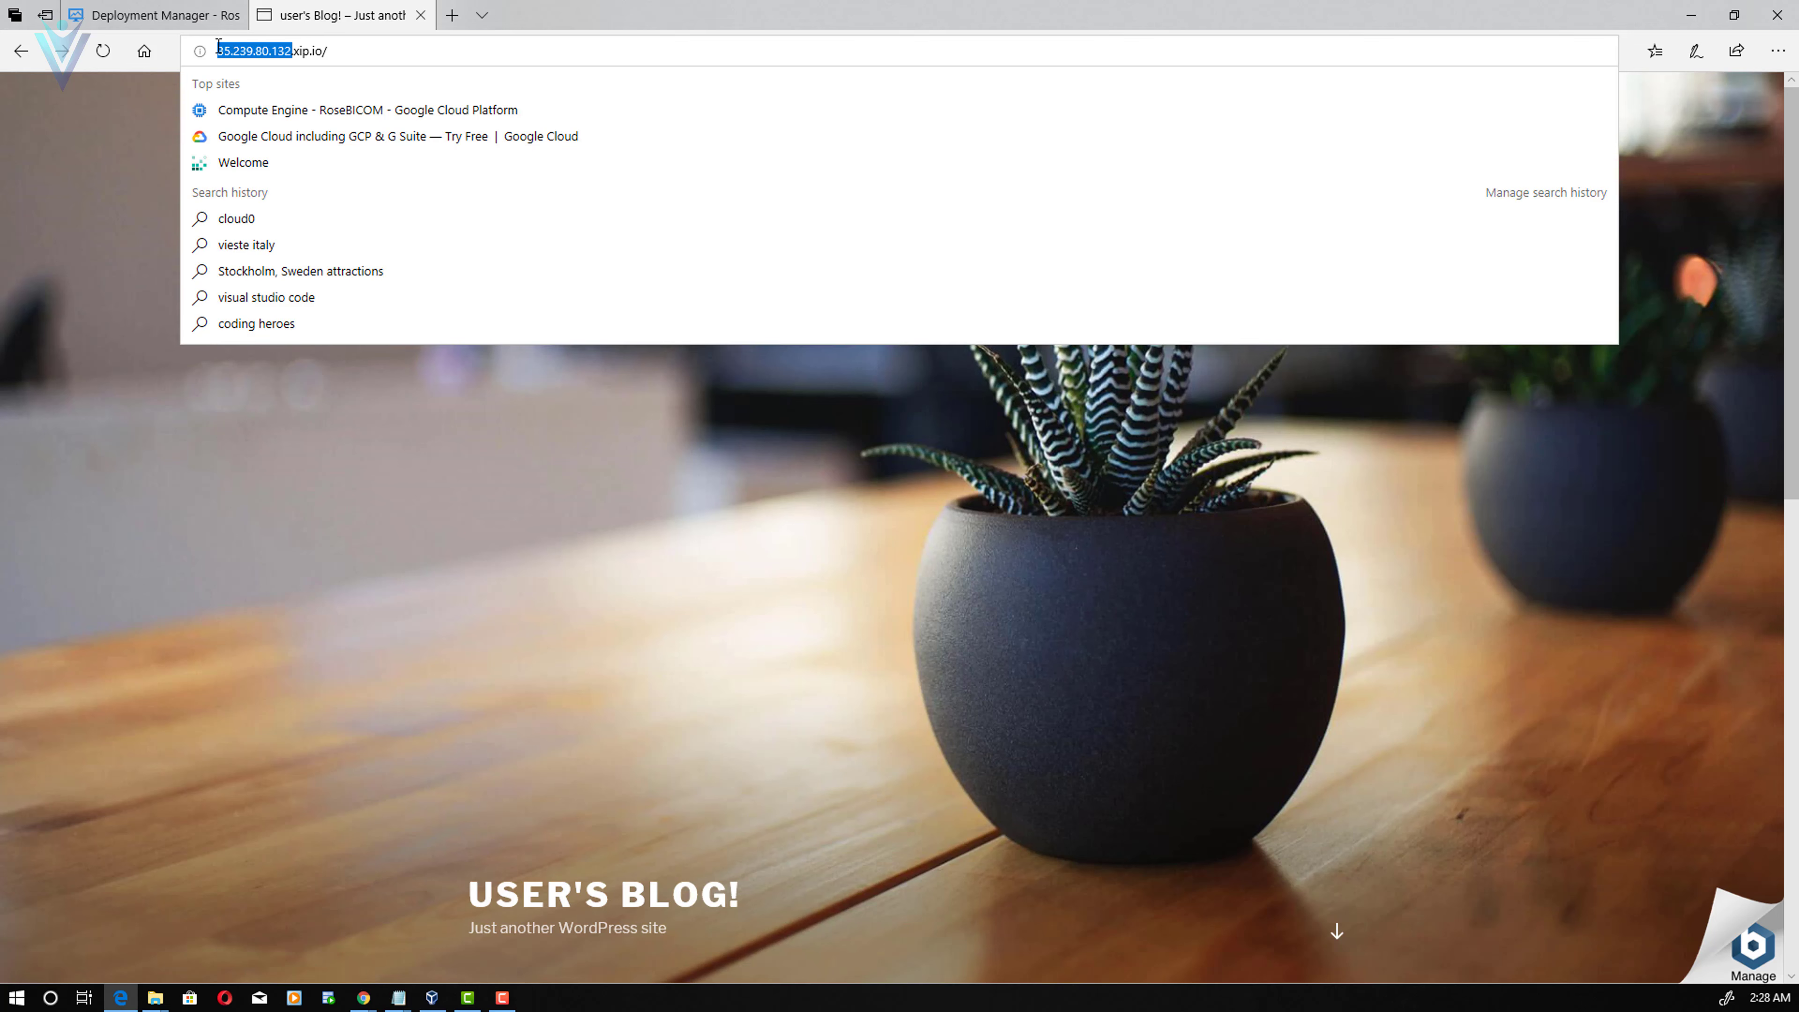
pyautogui.click(488, 358)
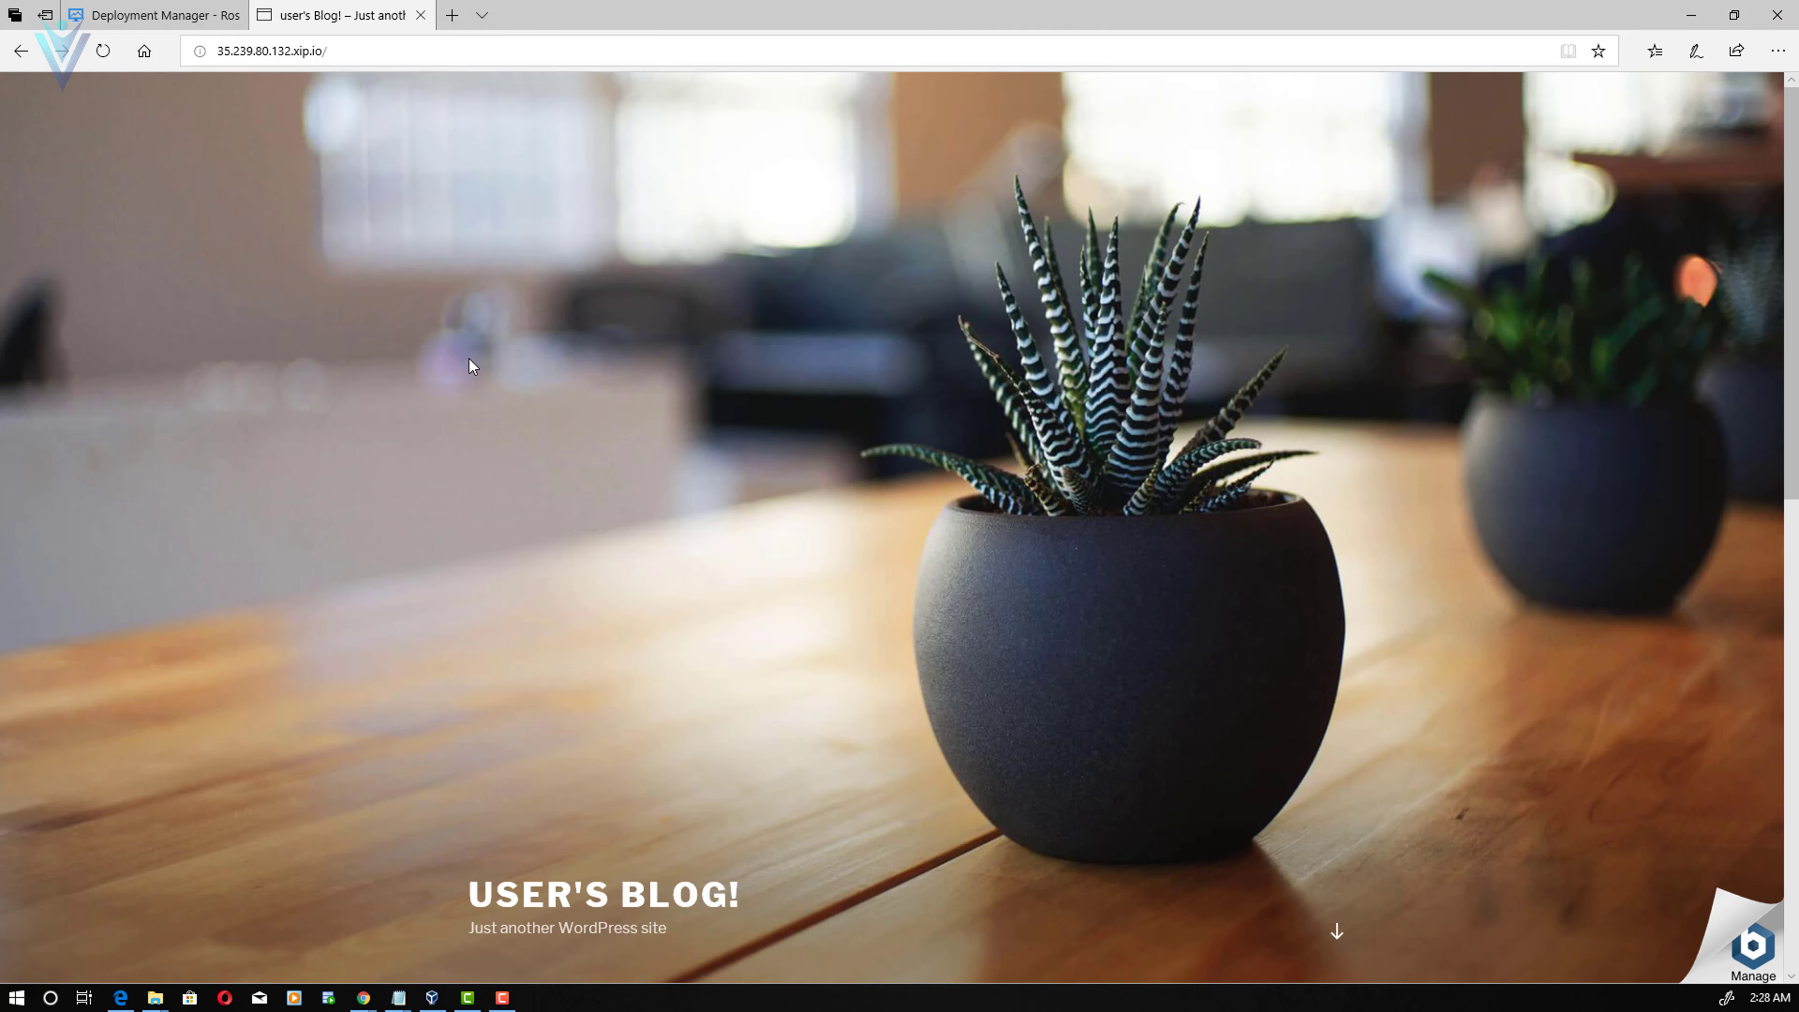
pyautogui.hotkey('alt', 'Tab')
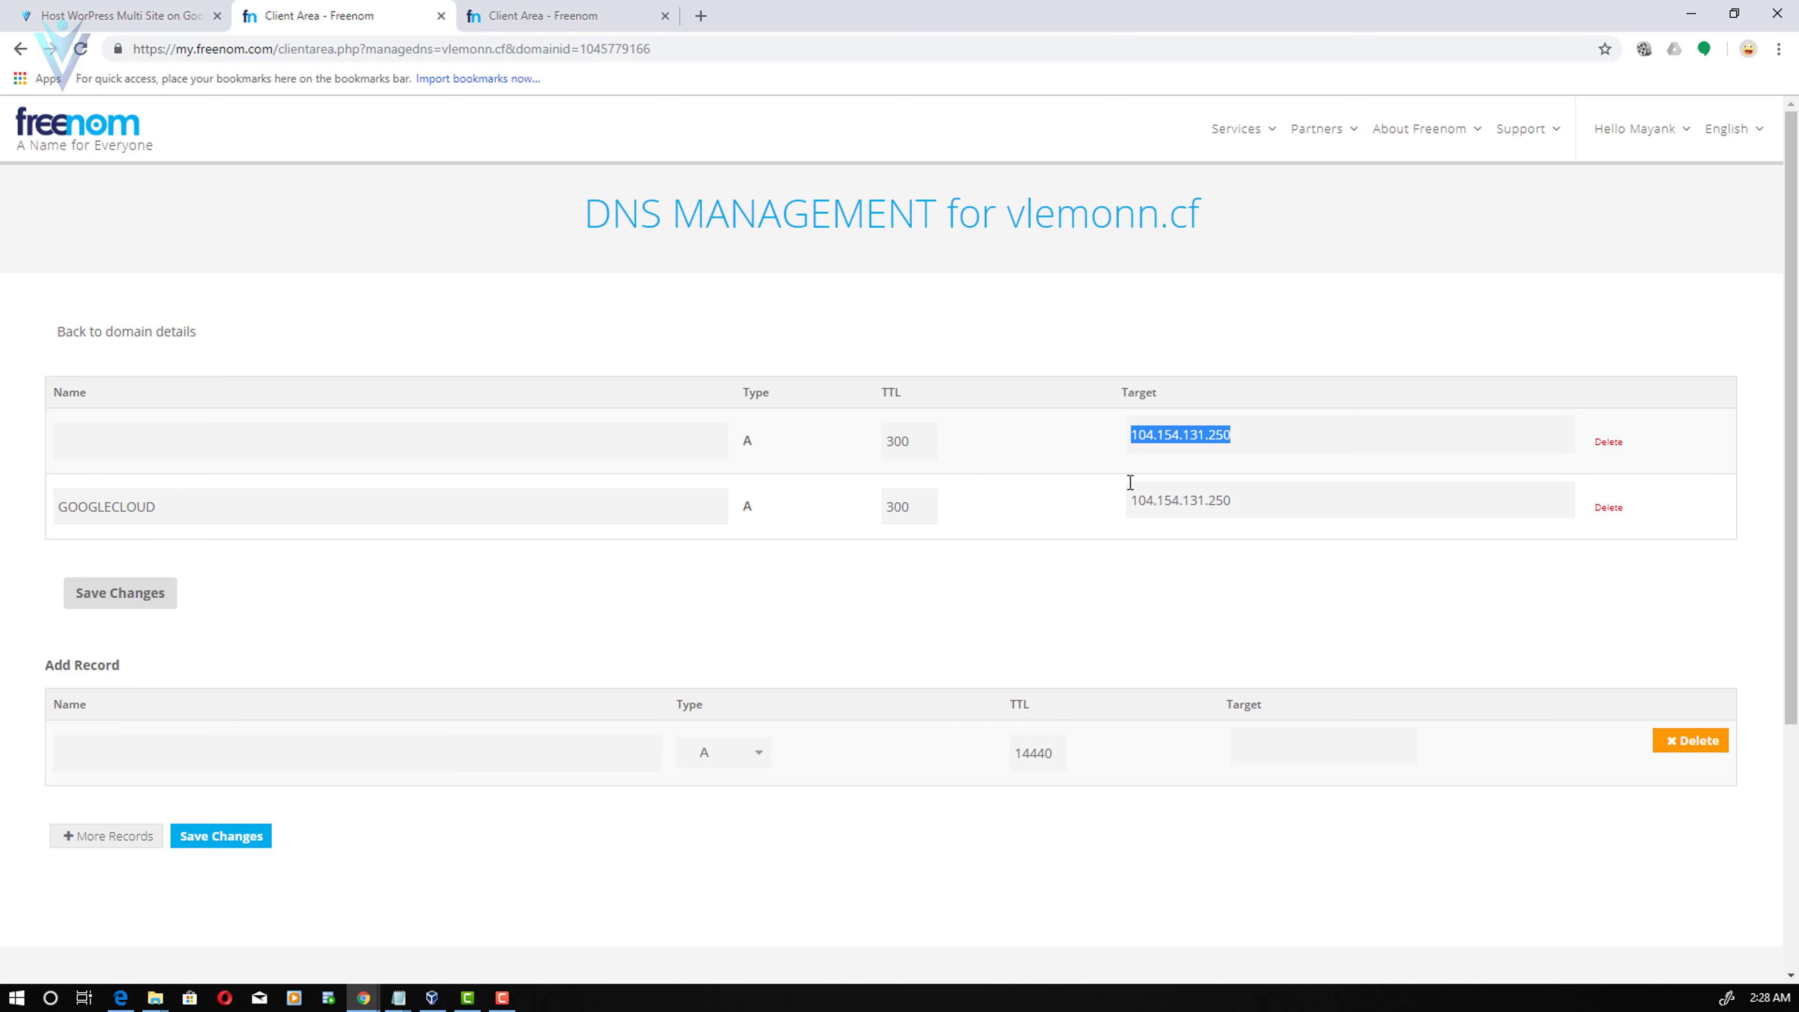
# - Paste 35.239.80.132 as the target of the root and GOOGLECLOUD A records
pyautogui.hotkey('ctrl', 'v')
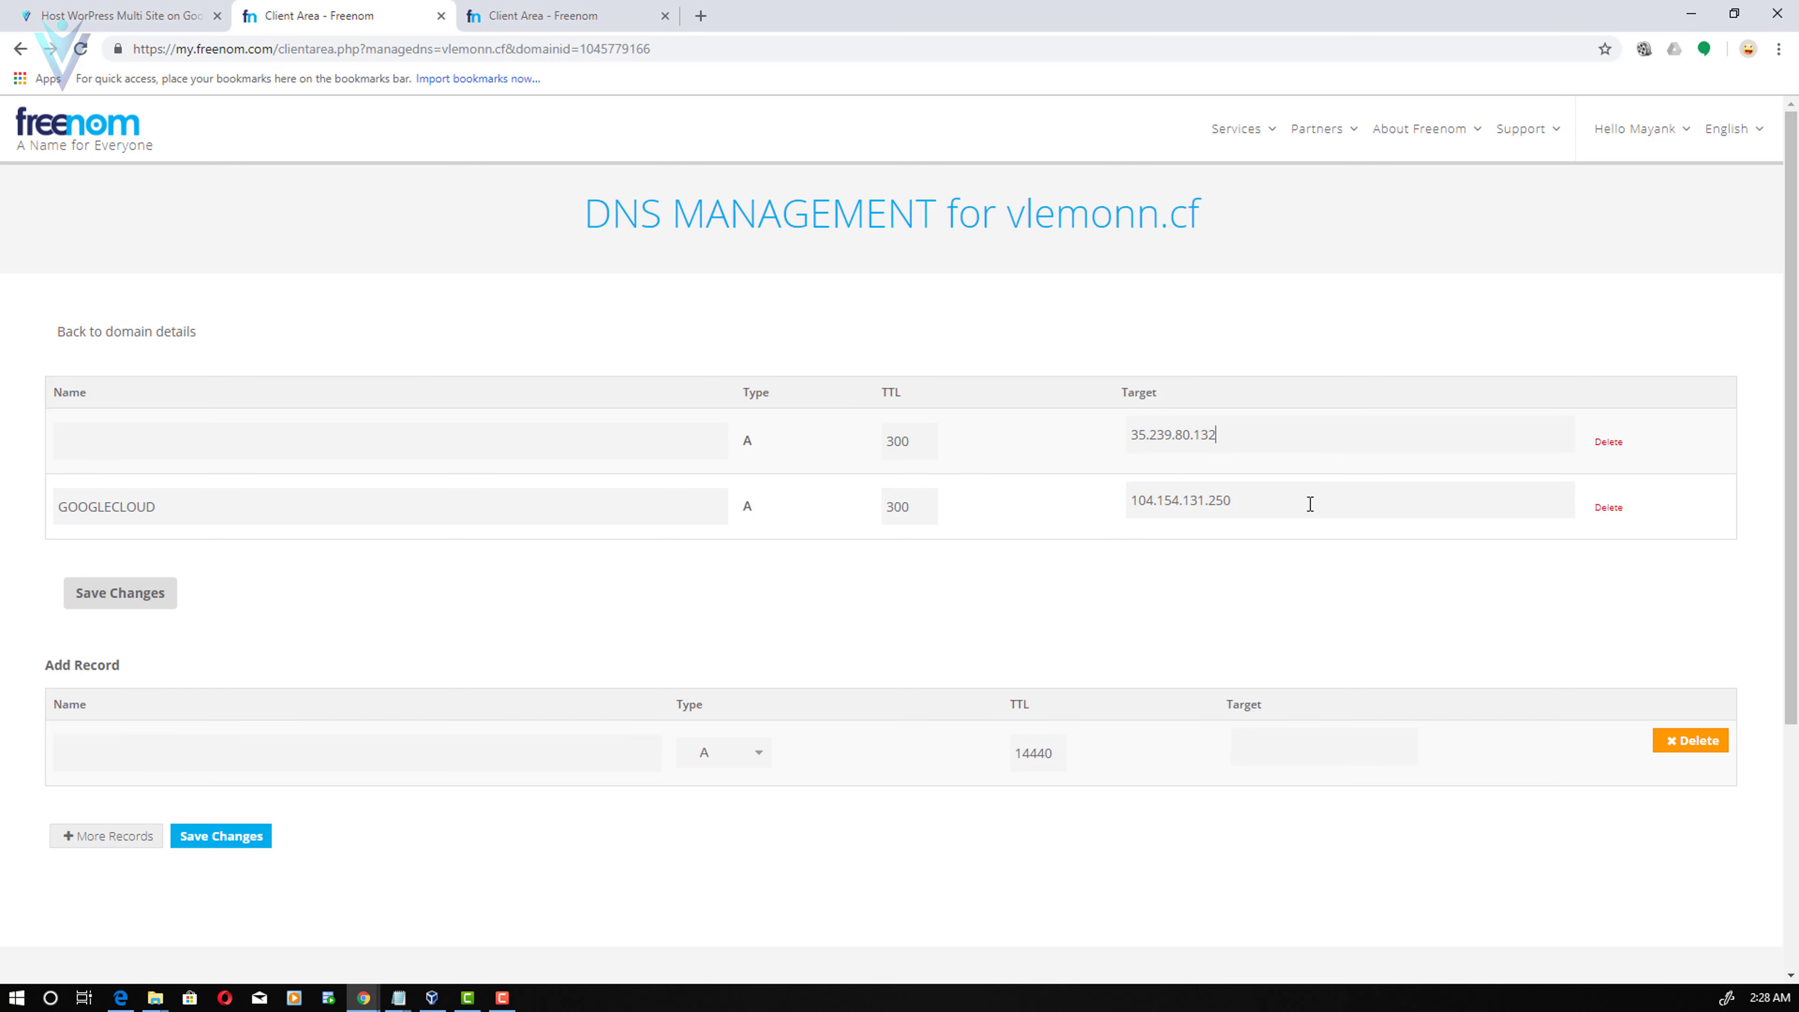
pyautogui.doubleClick(1310, 504)
pyautogui.hotkey('ctrl', 'v')
# - Add an A record googlecloud2 with TTL 300 targeting 35.239.80.132 and save it
pyautogui.click(396, 756)
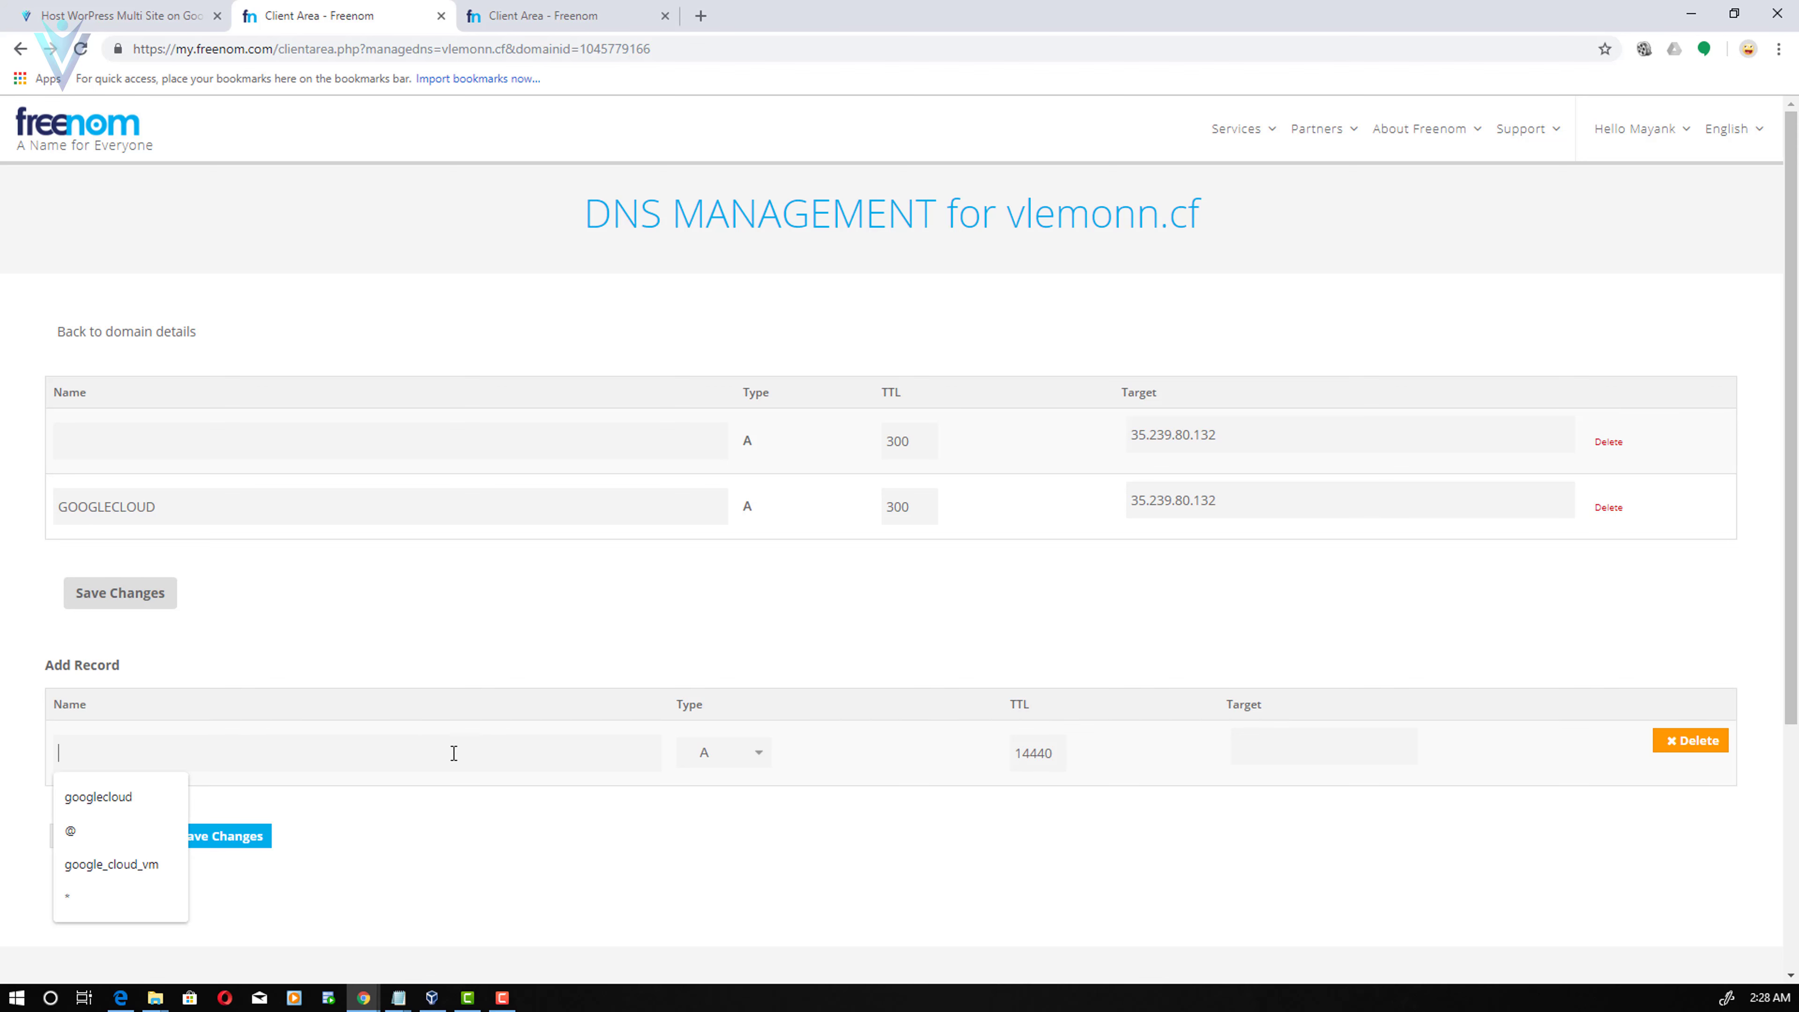
pyautogui.click(163, 798)
pyautogui.write('2')
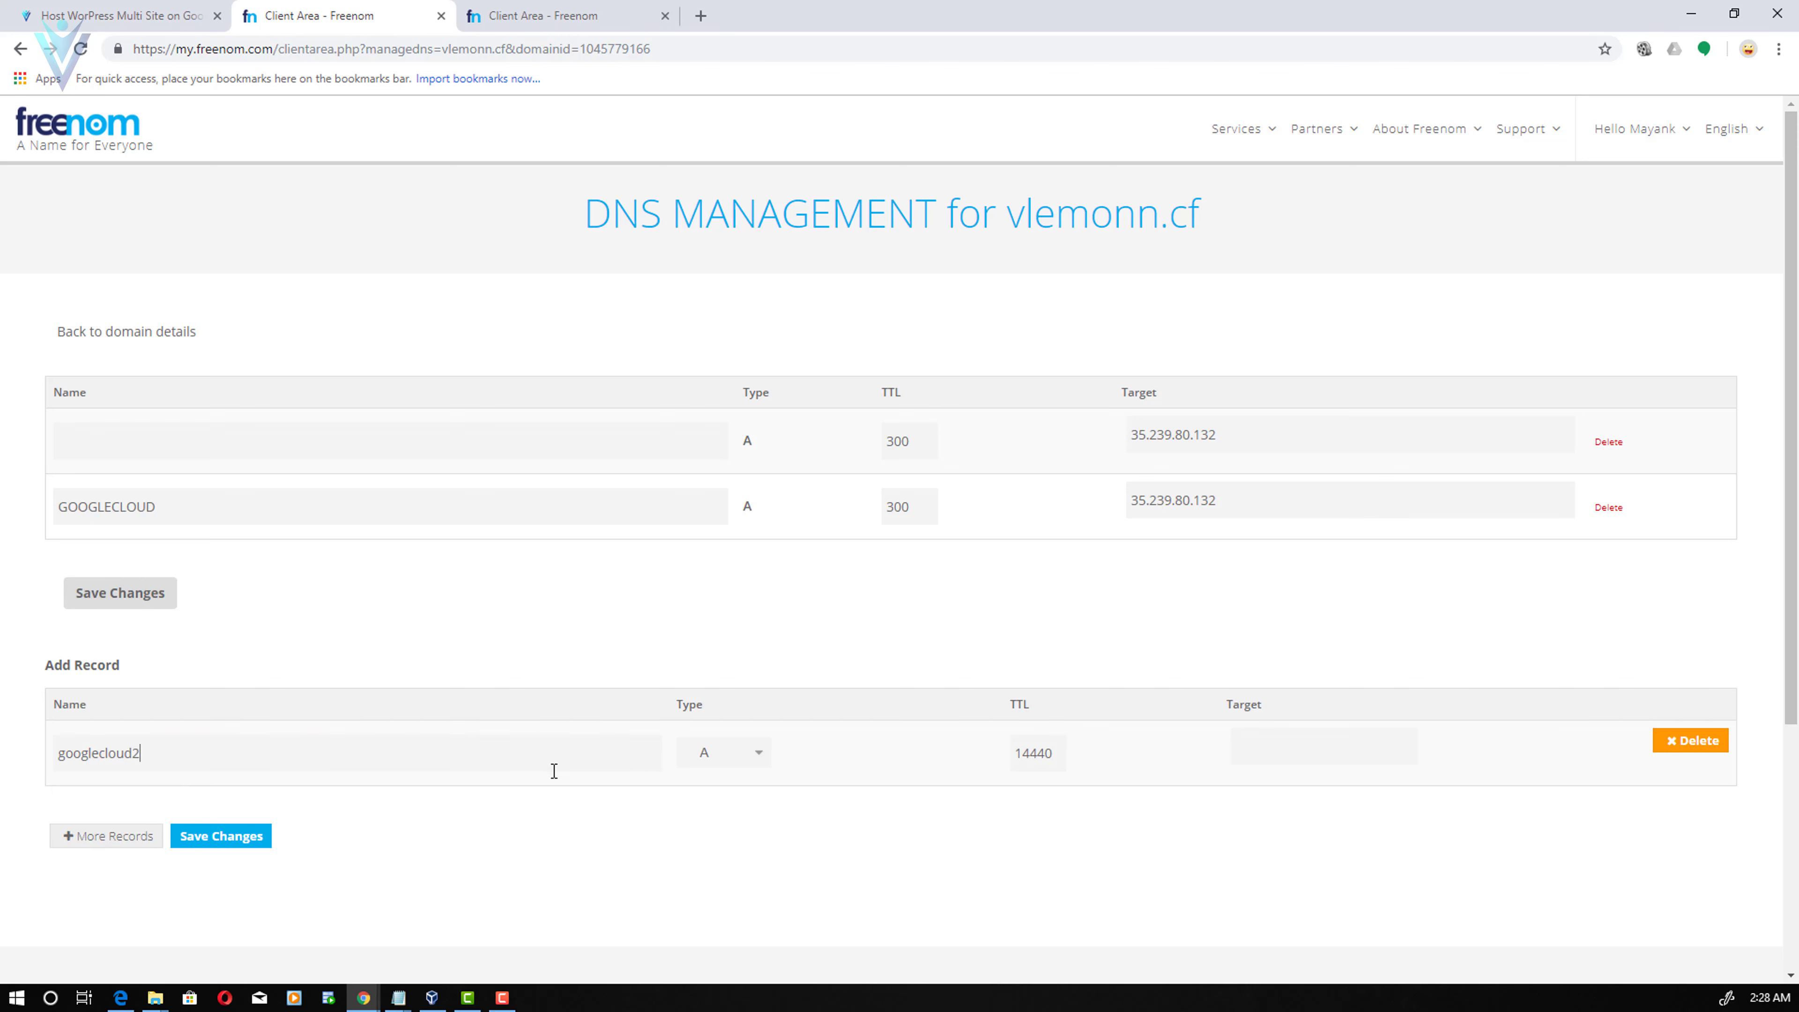
pyautogui.doubleClick(1037, 752)
pyautogui.write('33')
pyautogui.press('BackSpace')
pyautogui.write('00')
pyautogui.click(1293, 751)
pyautogui.click(1268, 788)
pyautogui.click(234, 840)
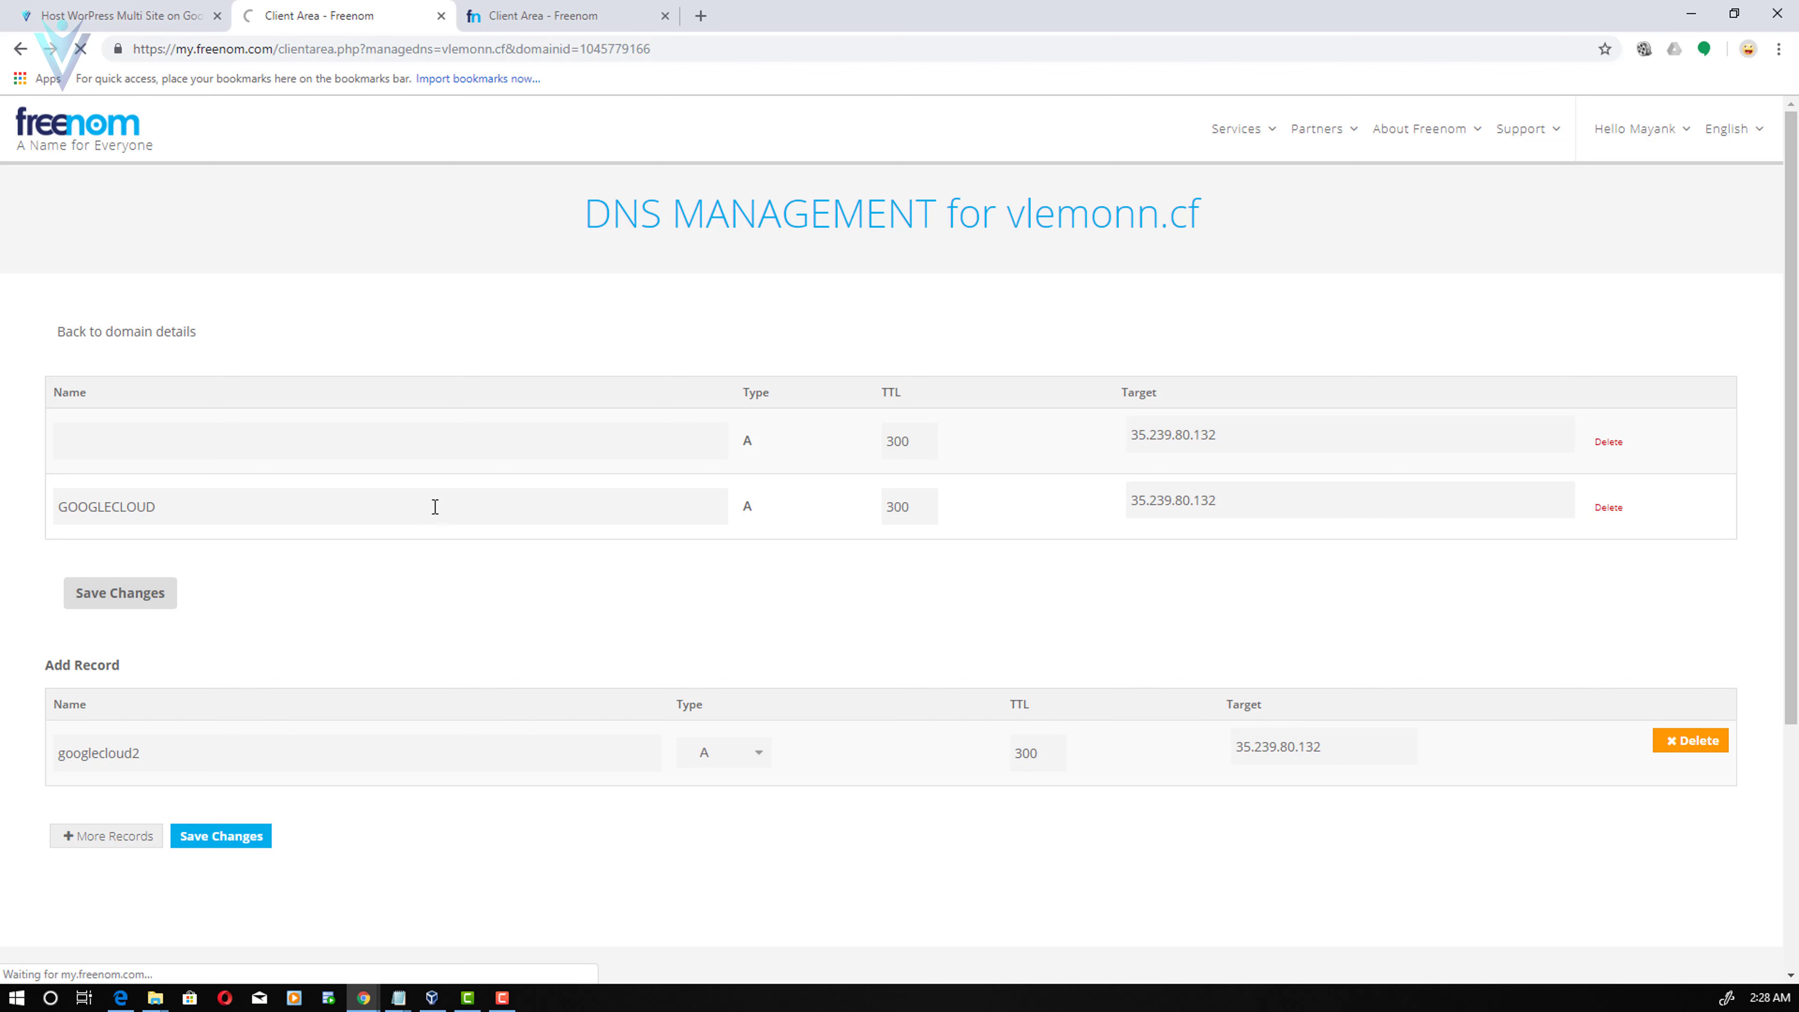
# - Re-paste 35.239.80.132 into the existing records' targets and save the changes
pyautogui.moveTo(1285, 527); pyautogui.dragTo(999, 532)
pyautogui.hotkey('ctrl', 'v')
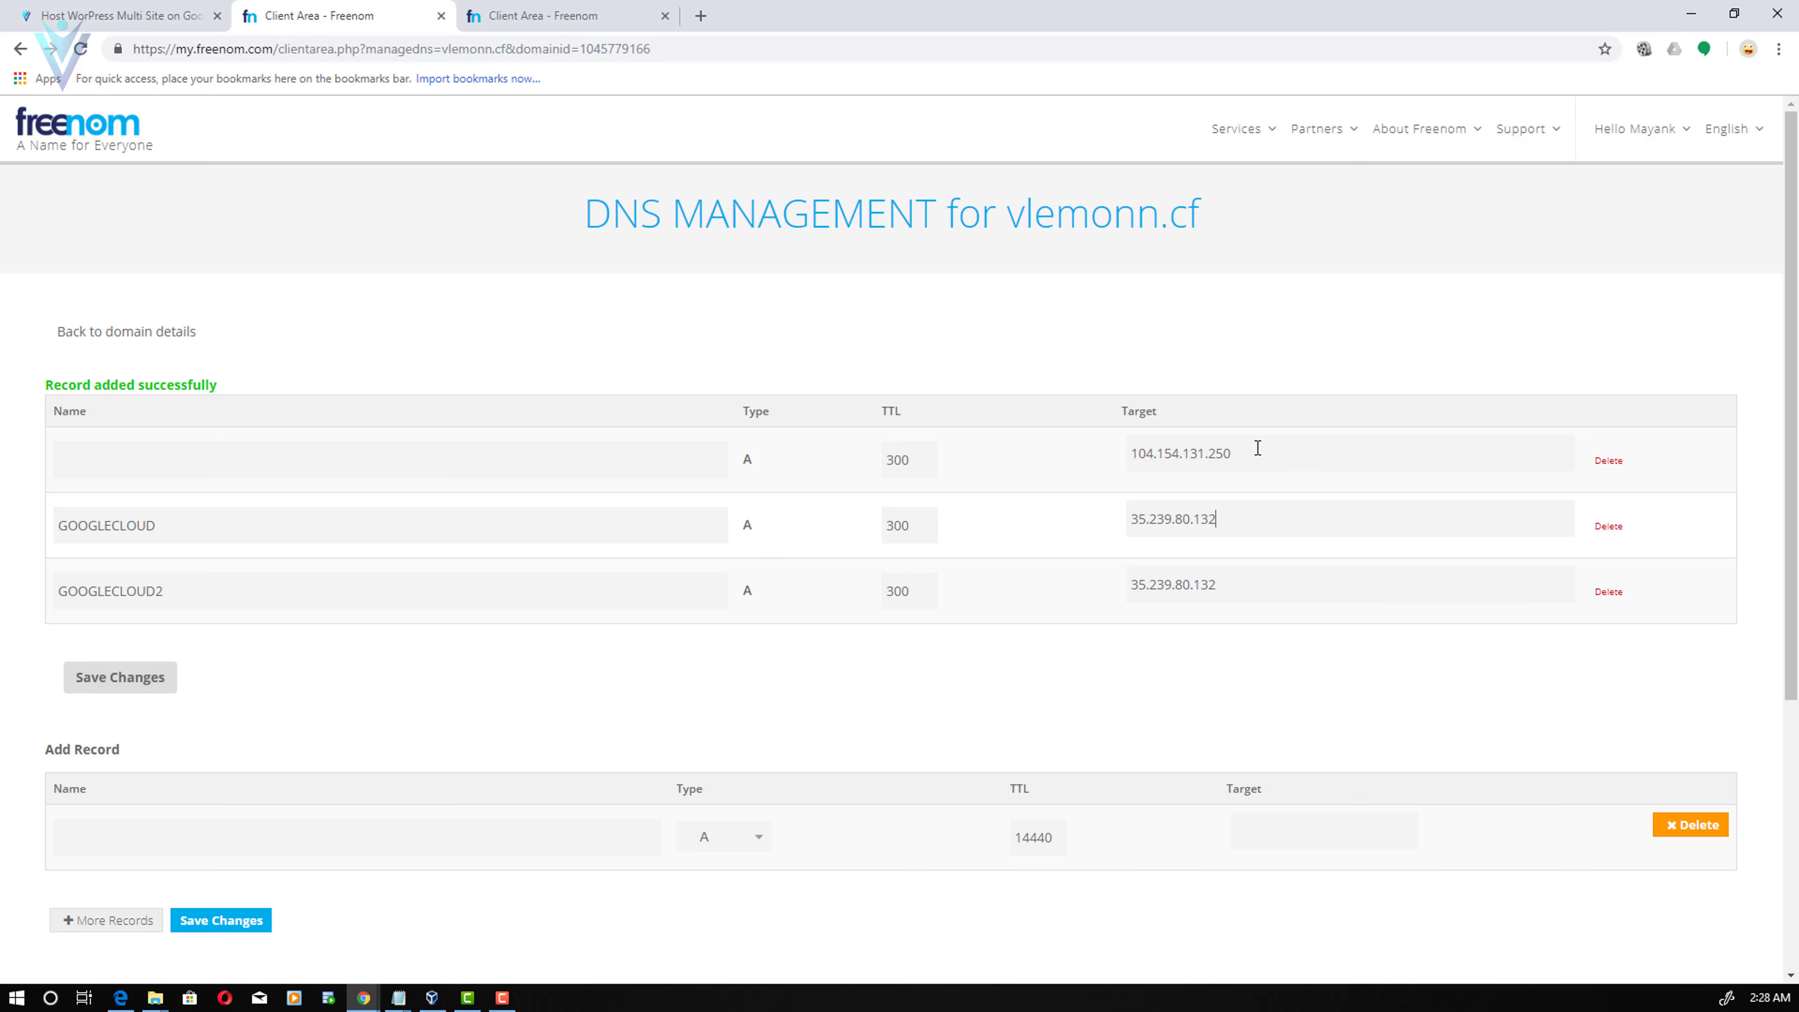
pyautogui.hotkey('ctrl', 'a')
pyautogui.hotkey('ctrl', 'v')
pyautogui.click(146, 679)
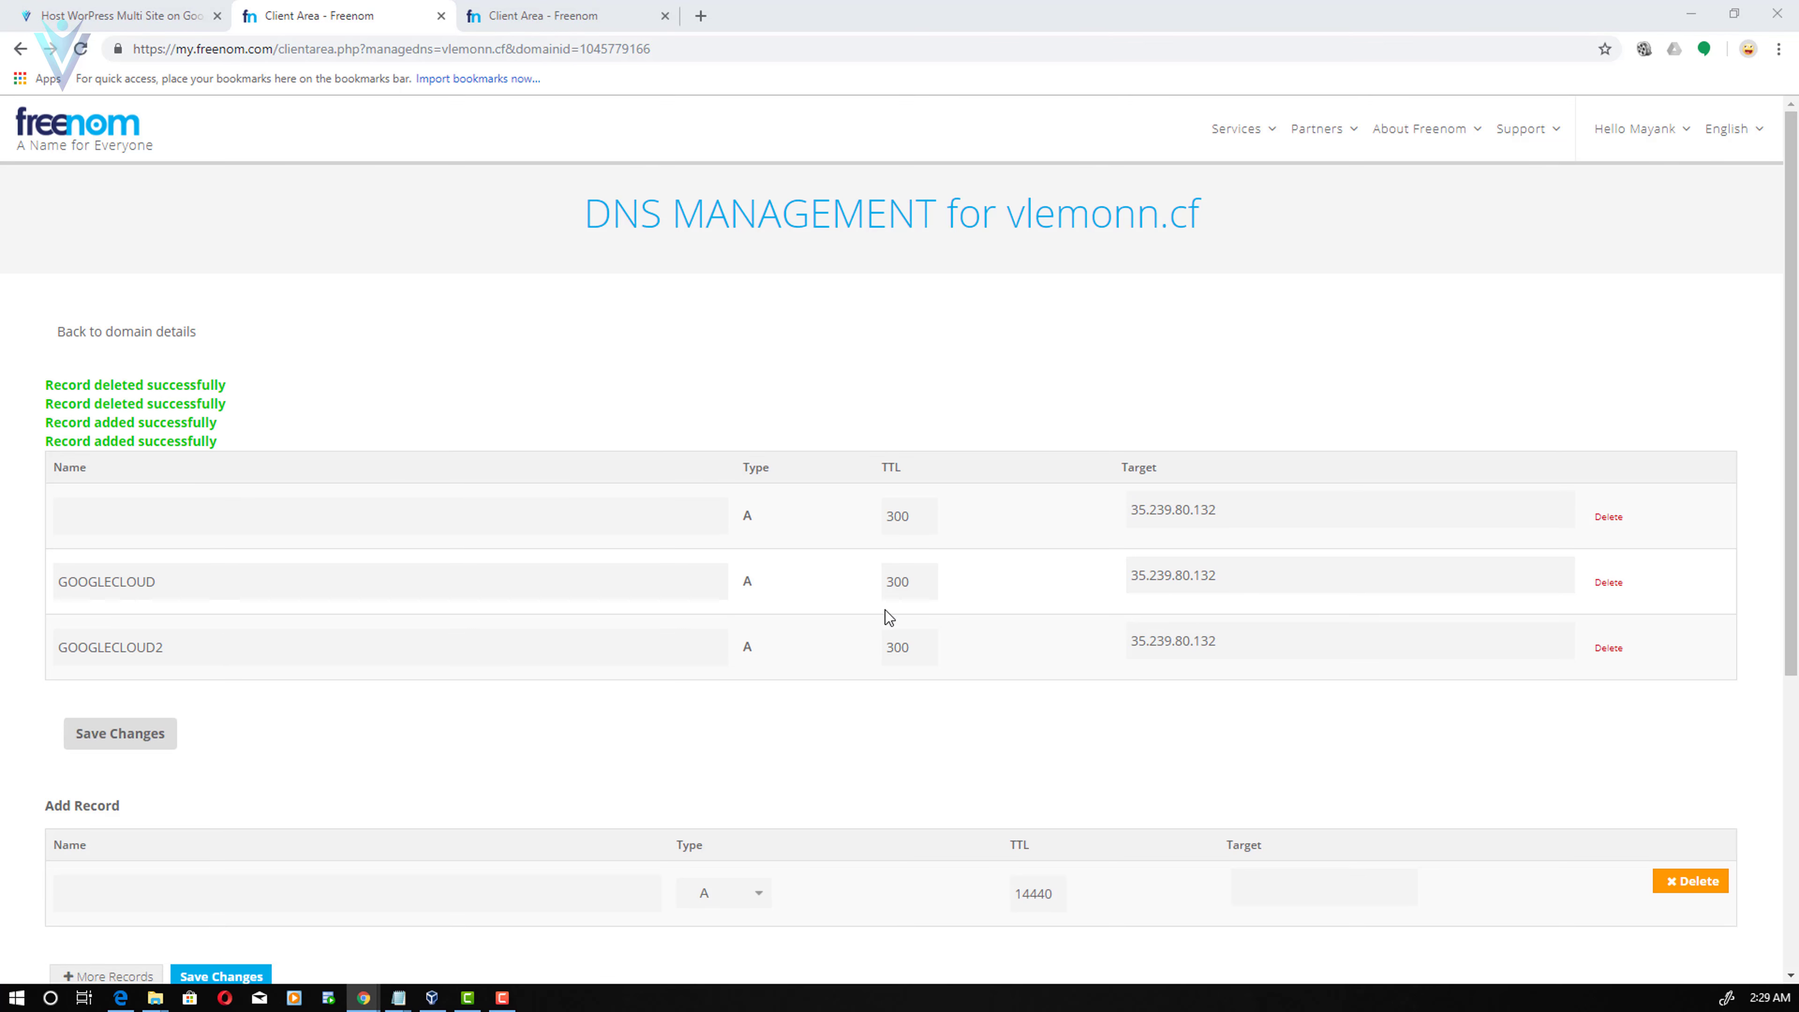
pyautogui.click(146, 19)
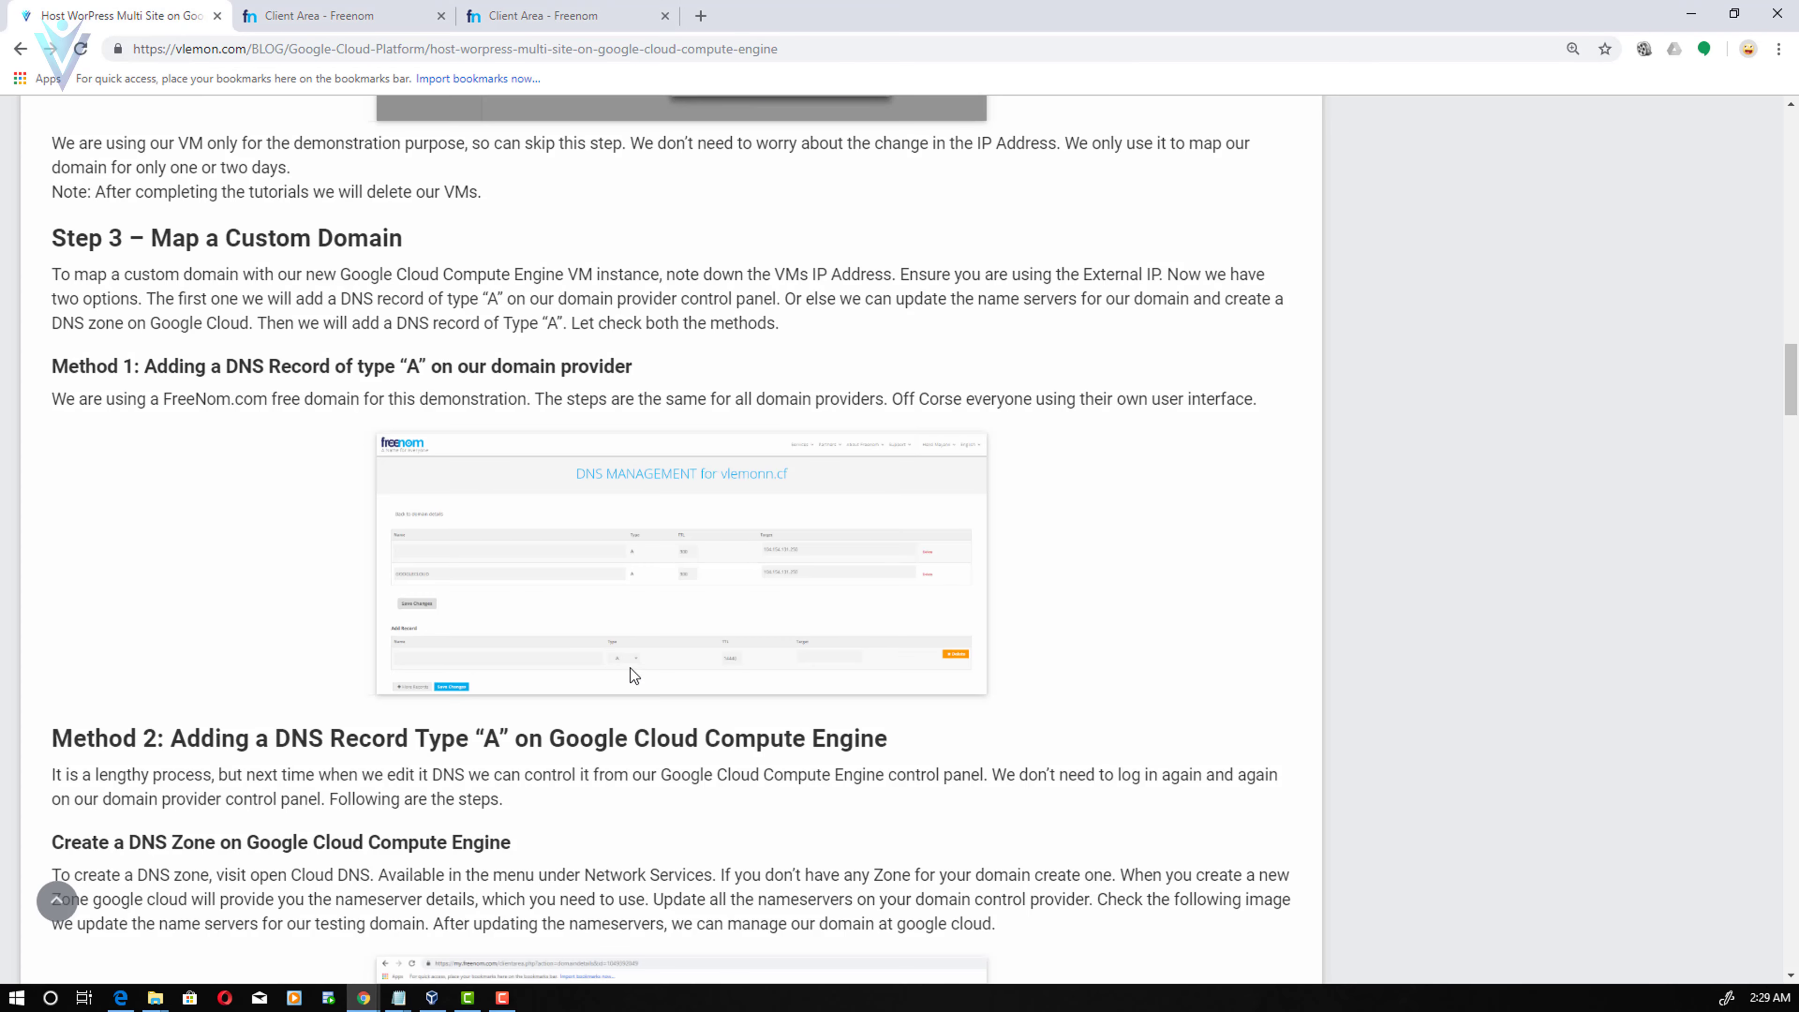
pyautogui.moveTo(502, 560); pyautogui.dragTo(635, 564)
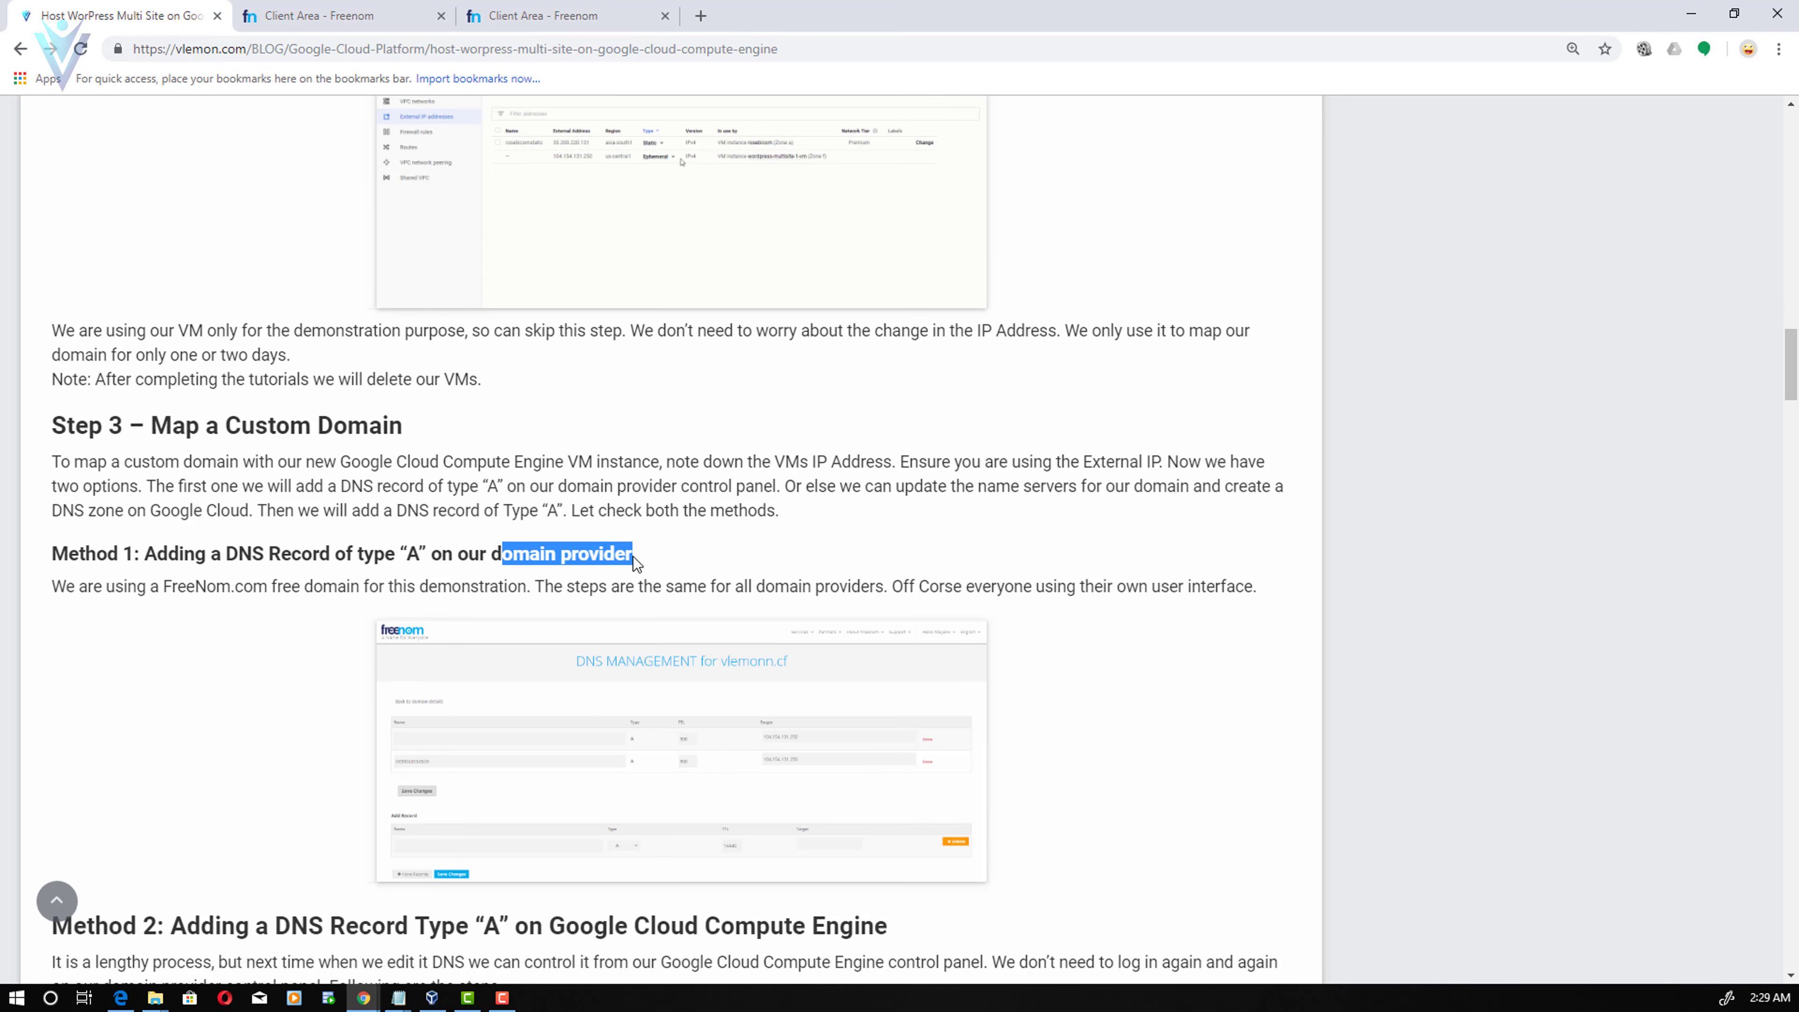
pyautogui.click(284, 577)
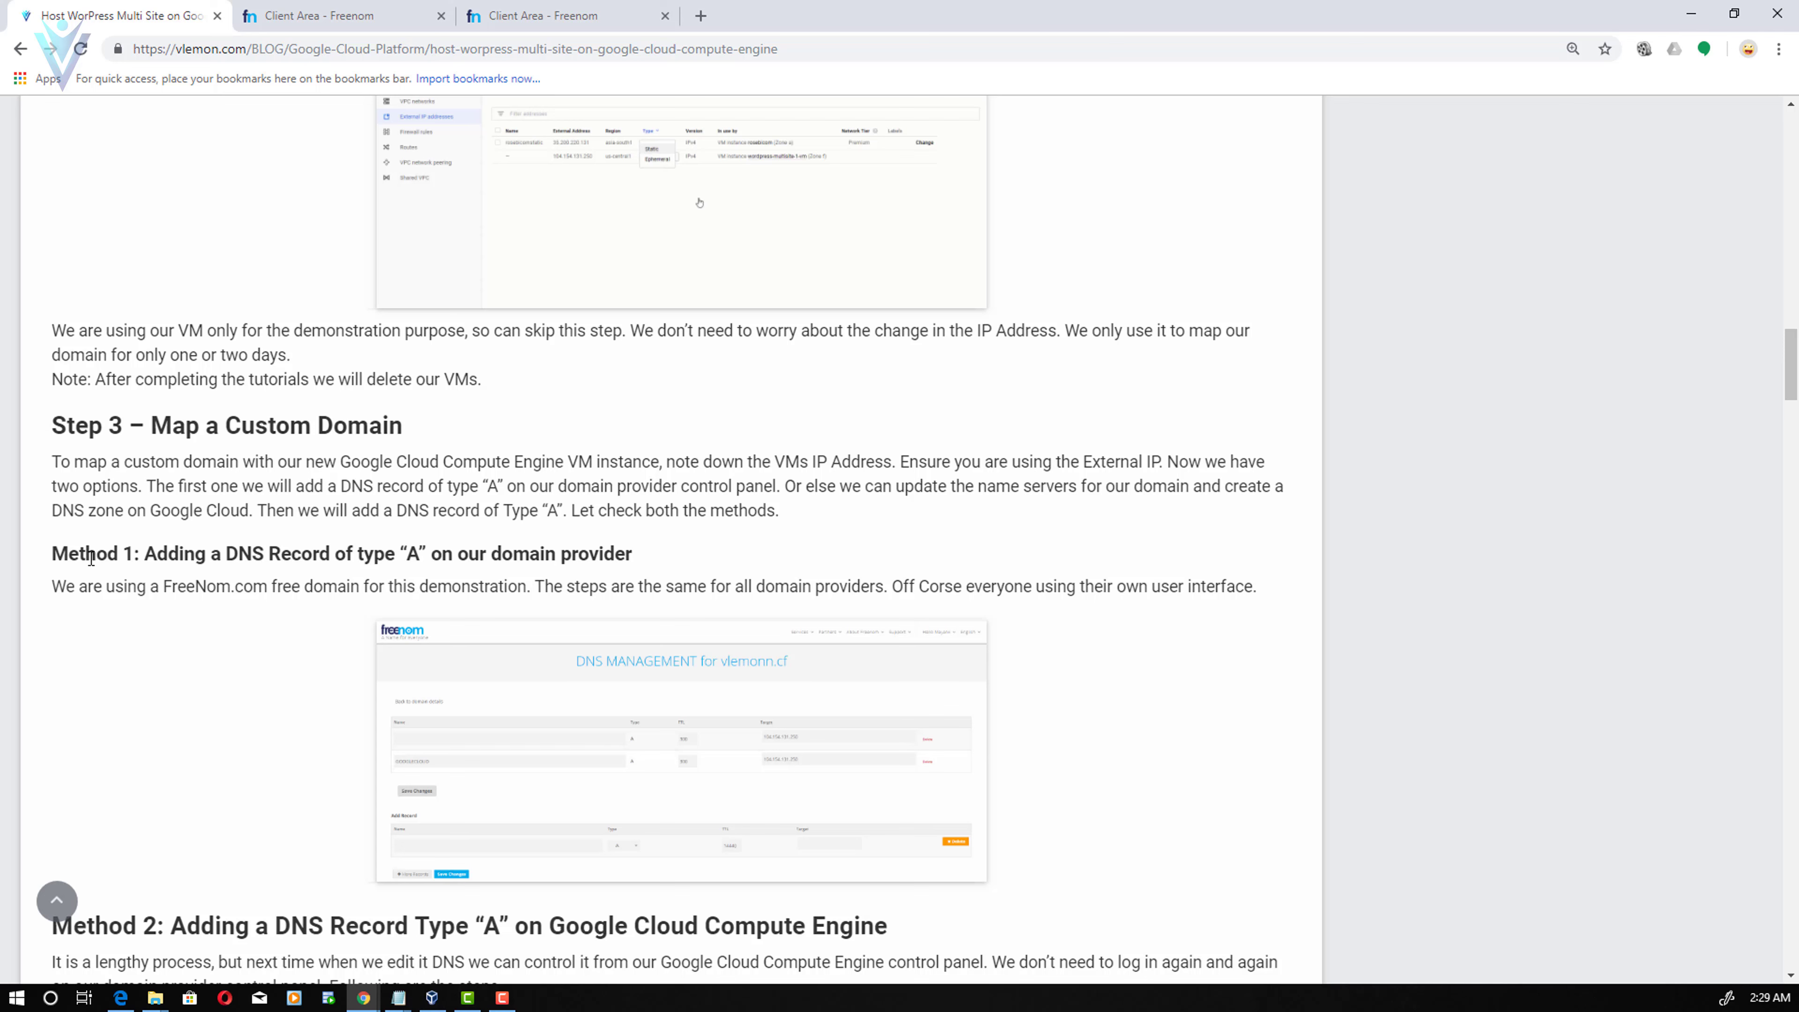
pyautogui.moveTo(87, 557); pyautogui.dragTo(421, 552)
pyautogui.click(467, 557)
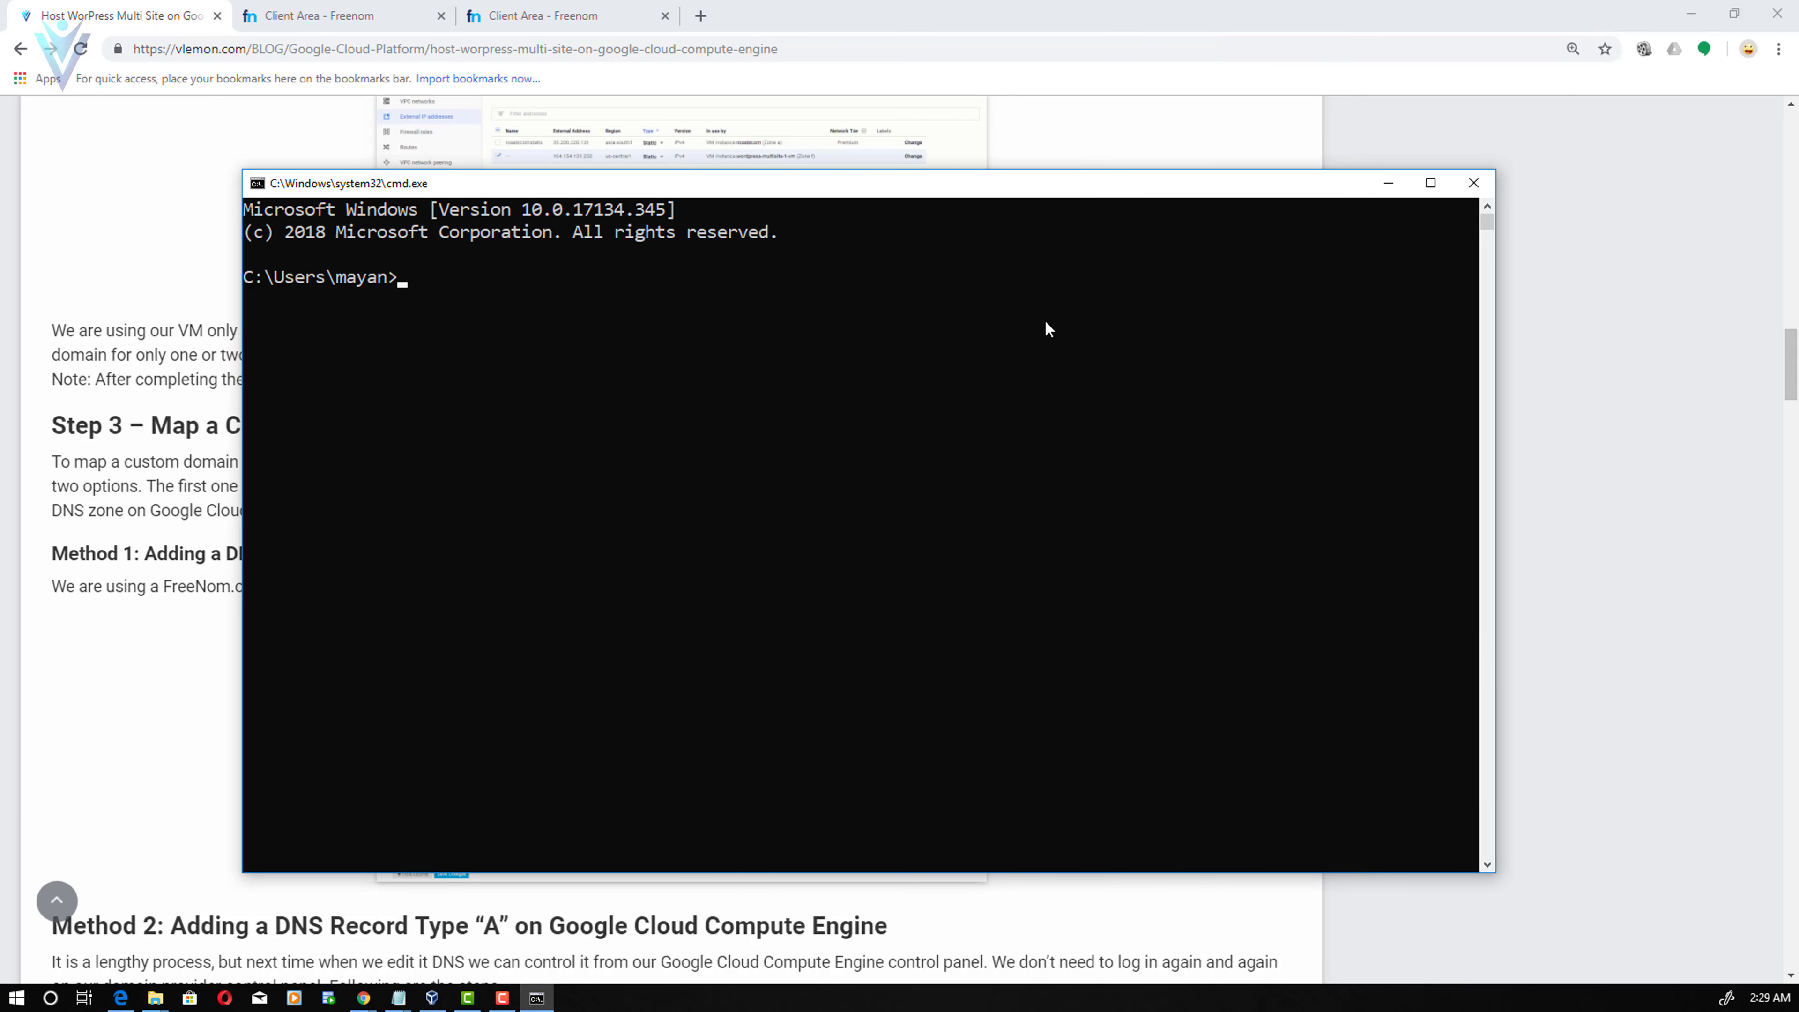
# - Run 'ping vlemonn.cf' in Command Prompt
pyautogui.click(1045, 322)
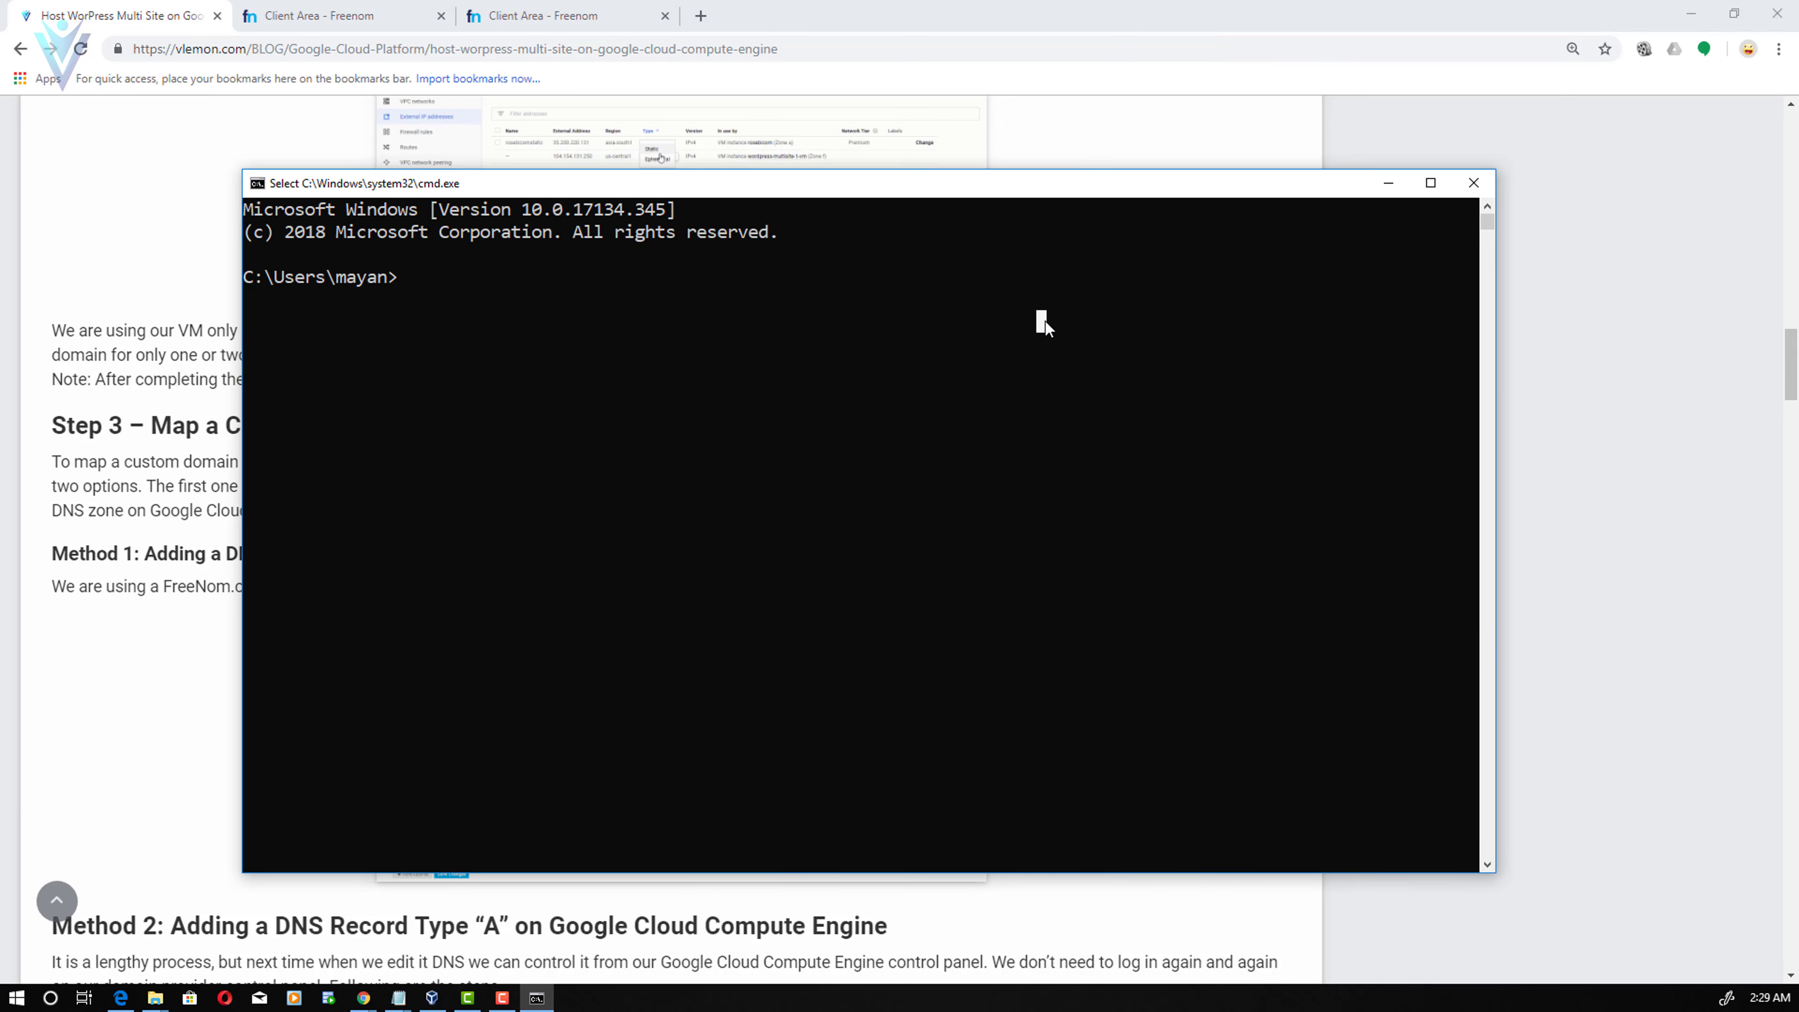
pyautogui.write('ping vlemonn.cf')
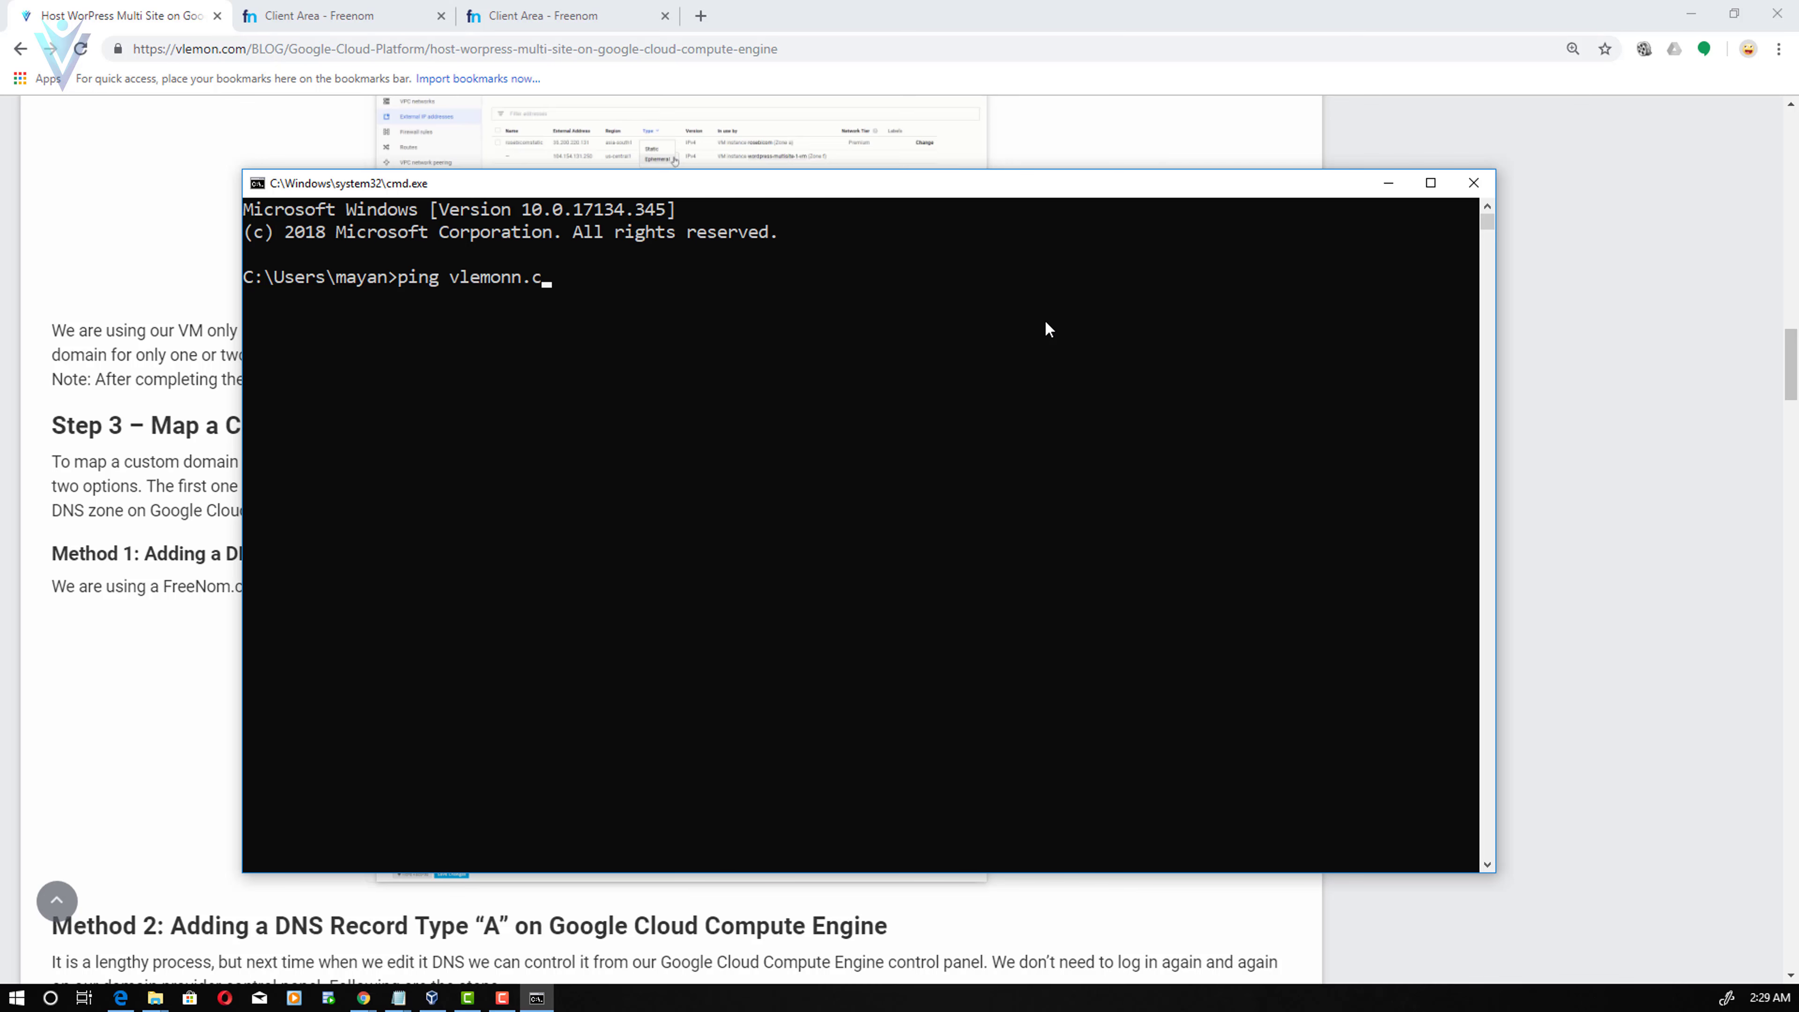
pyautogui.press('Return')
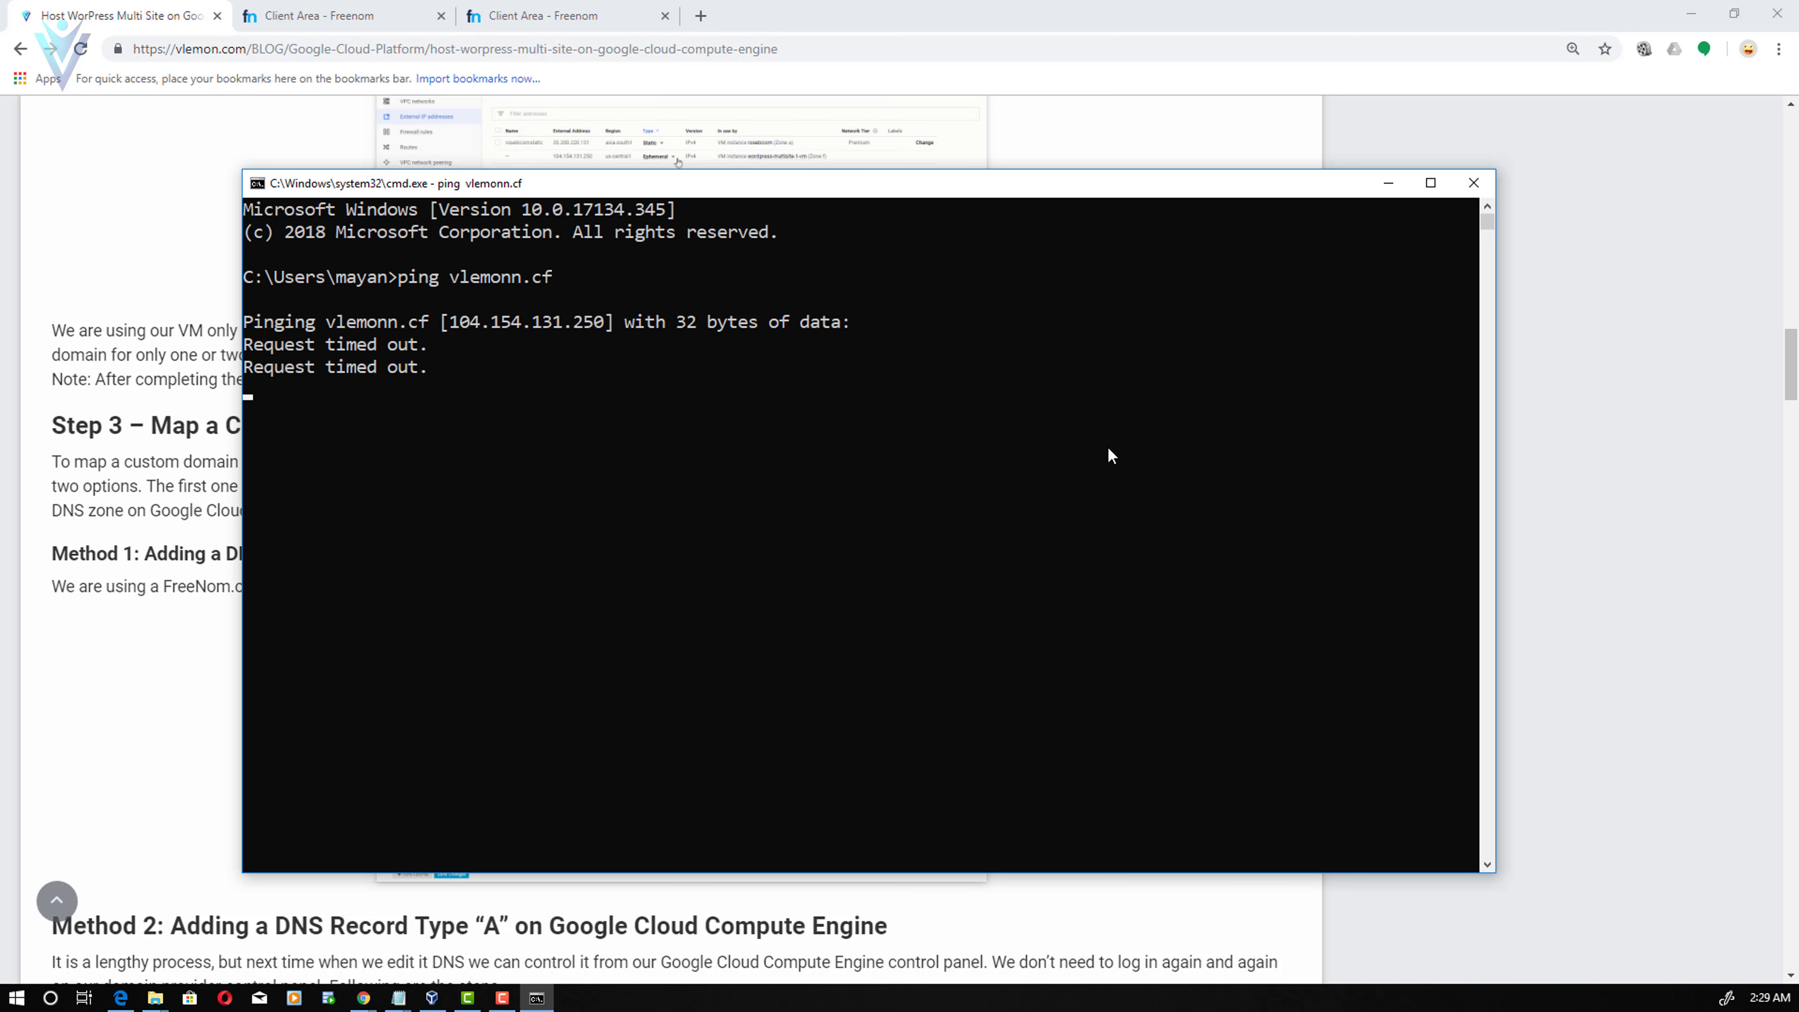
# - Close Command Prompt and highlight the Method 2 heading in the blog
pyautogui.click(1474, 183)
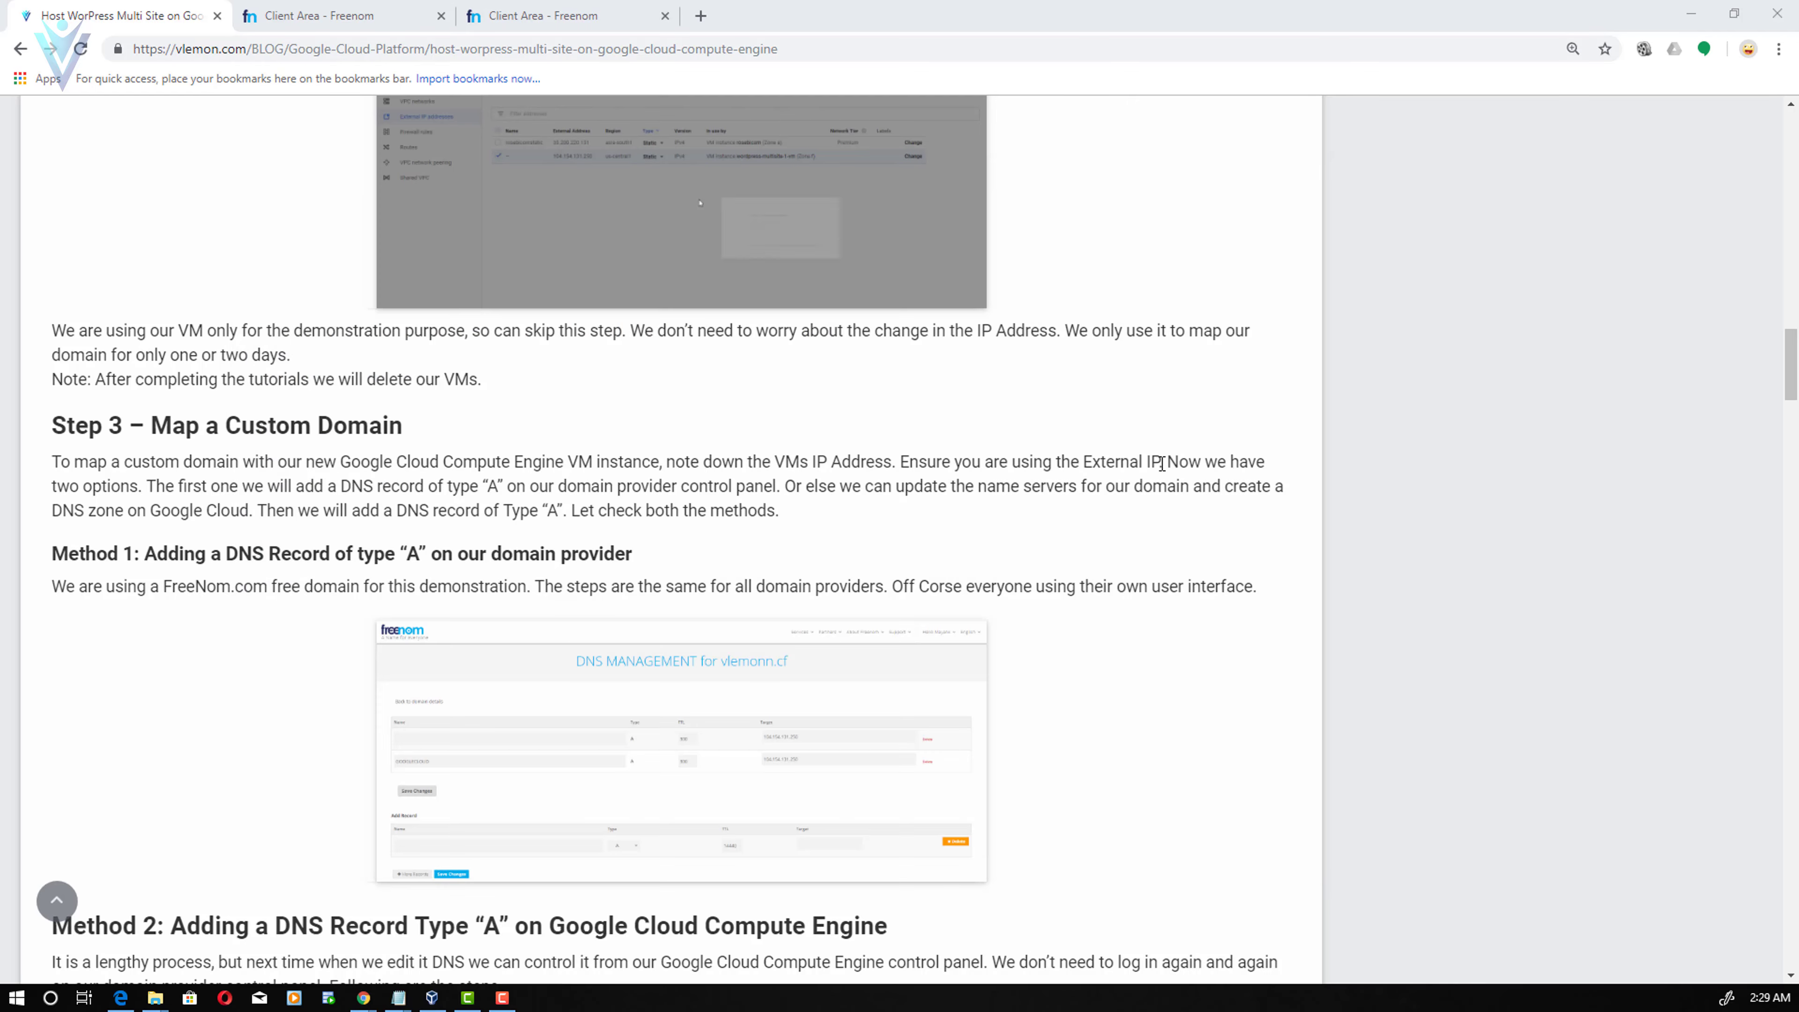
pyautogui.scroll(-5, 624, 535)
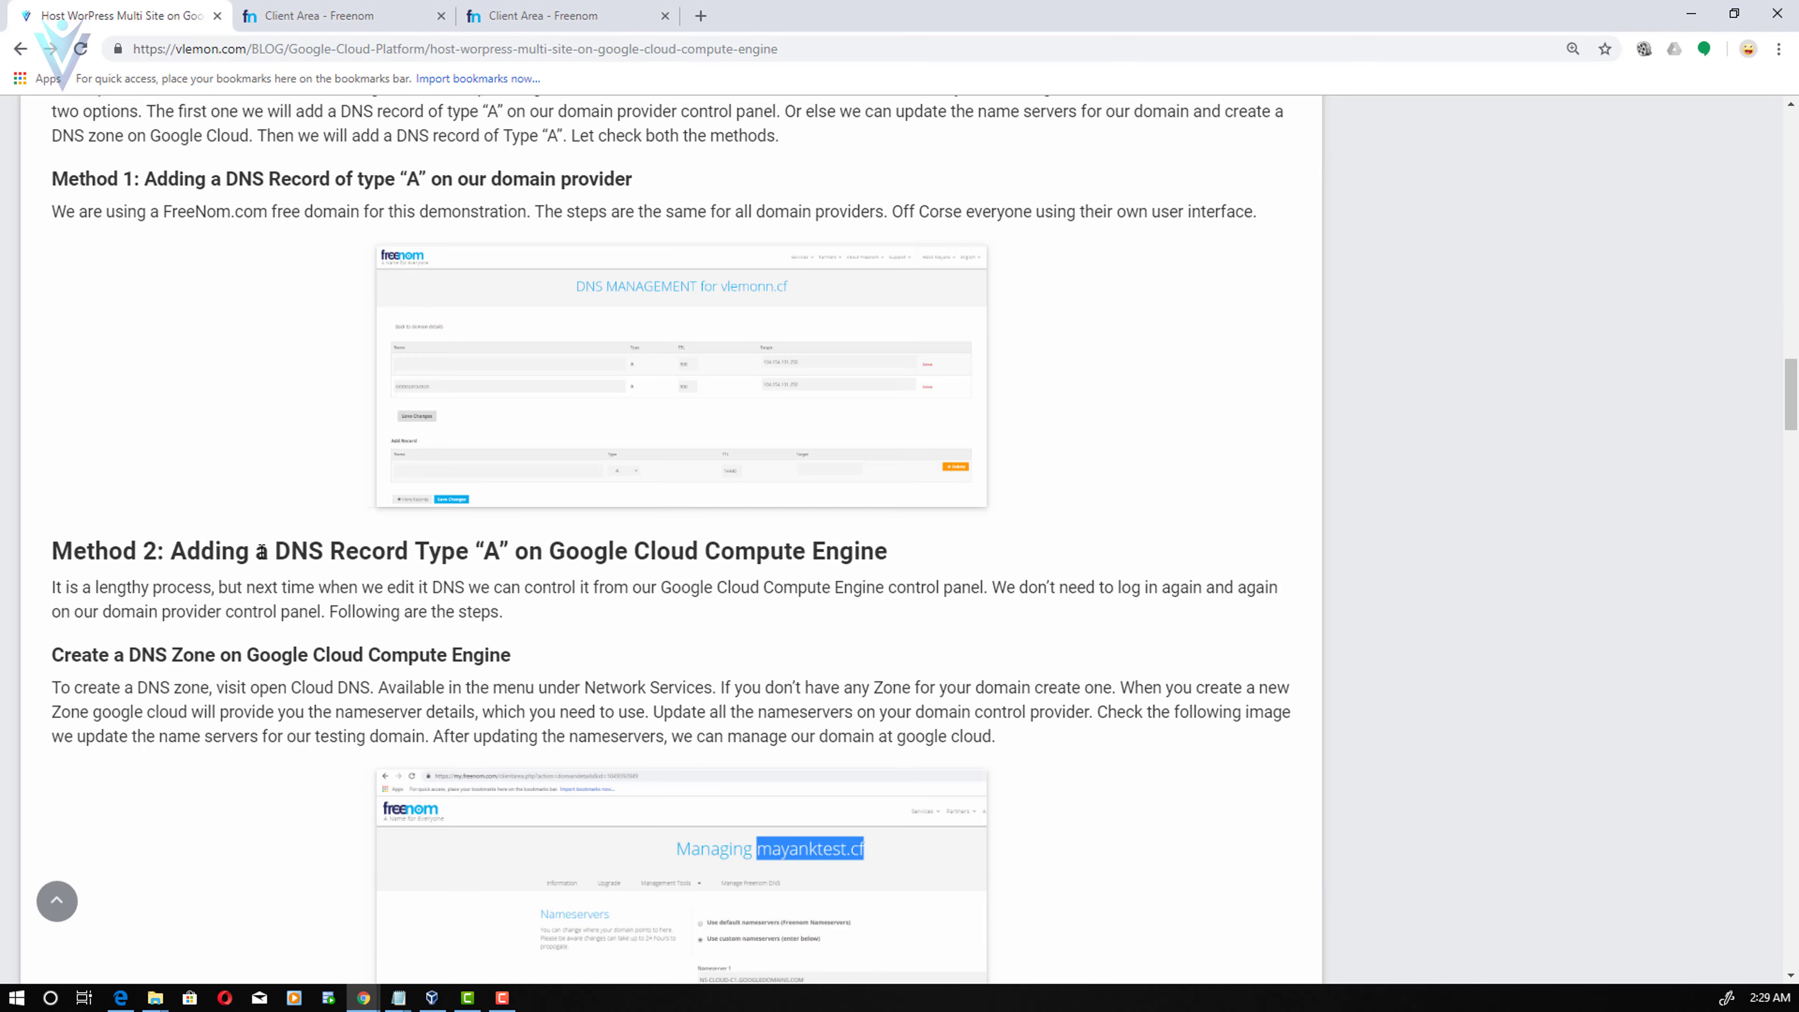
pyautogui.moveTo(329, 556); pyautogui.dragTo(858, 547)
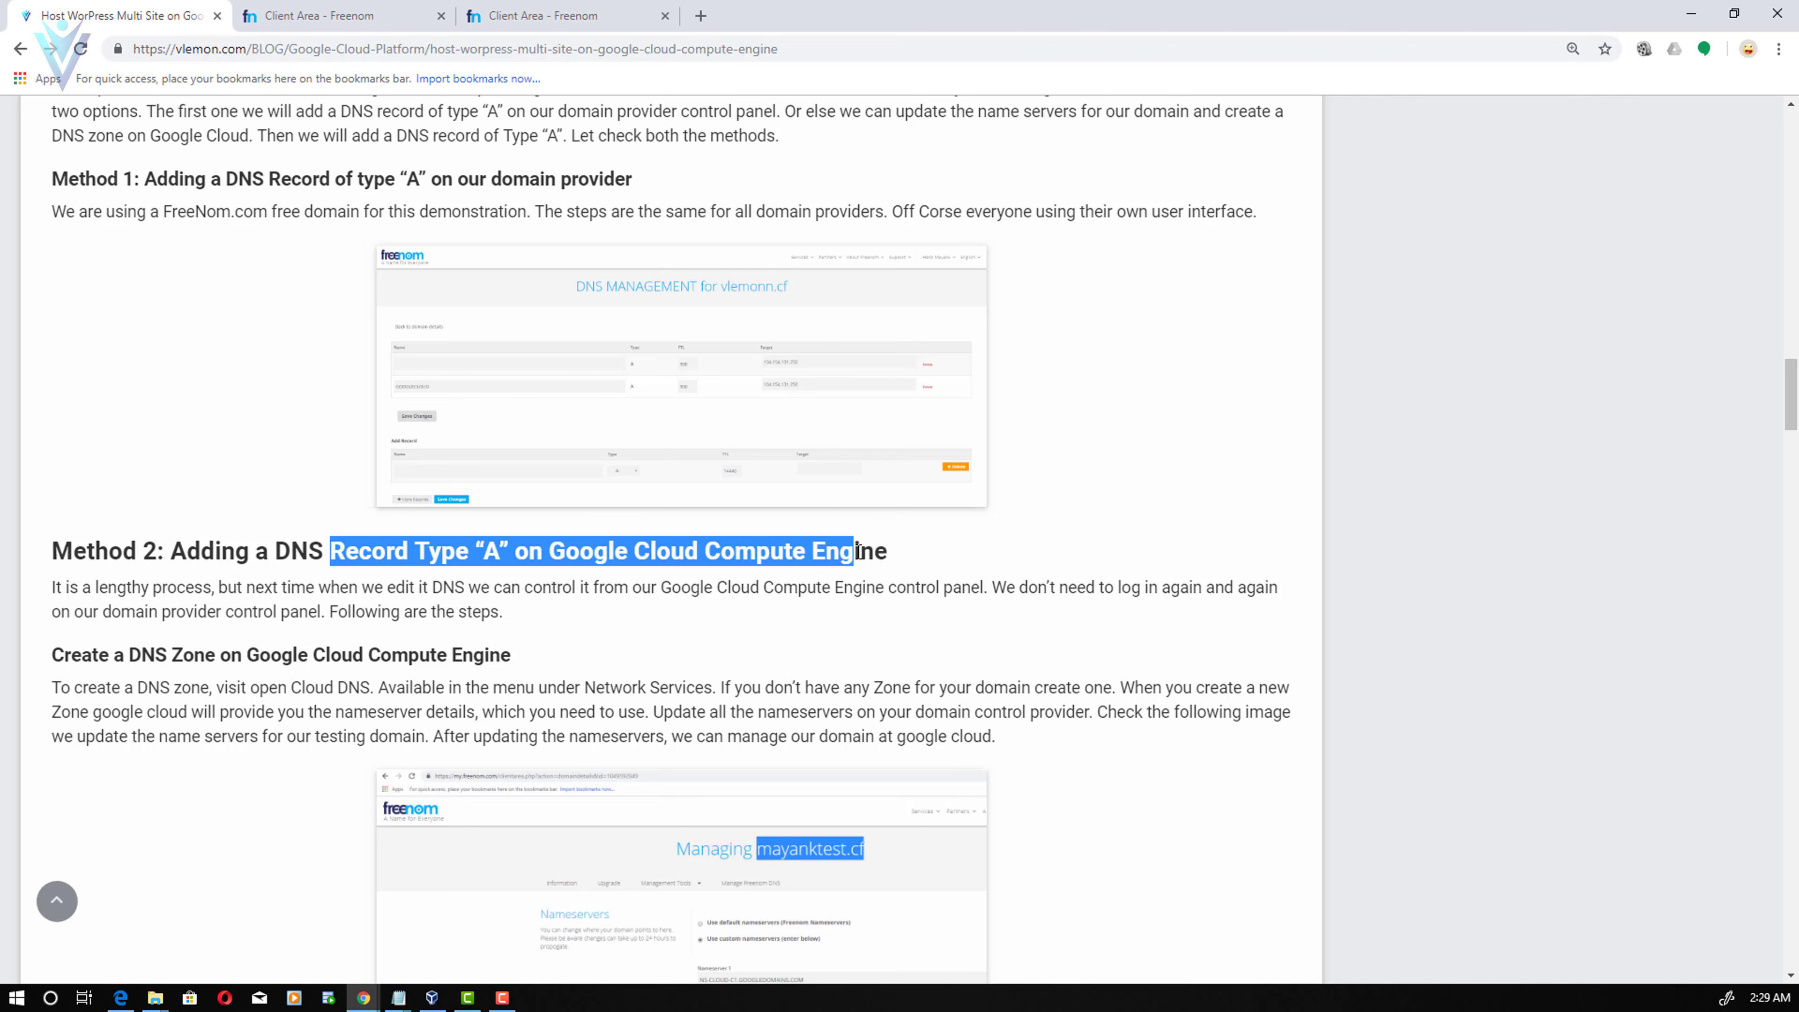
pyautogui.click(895, 555)
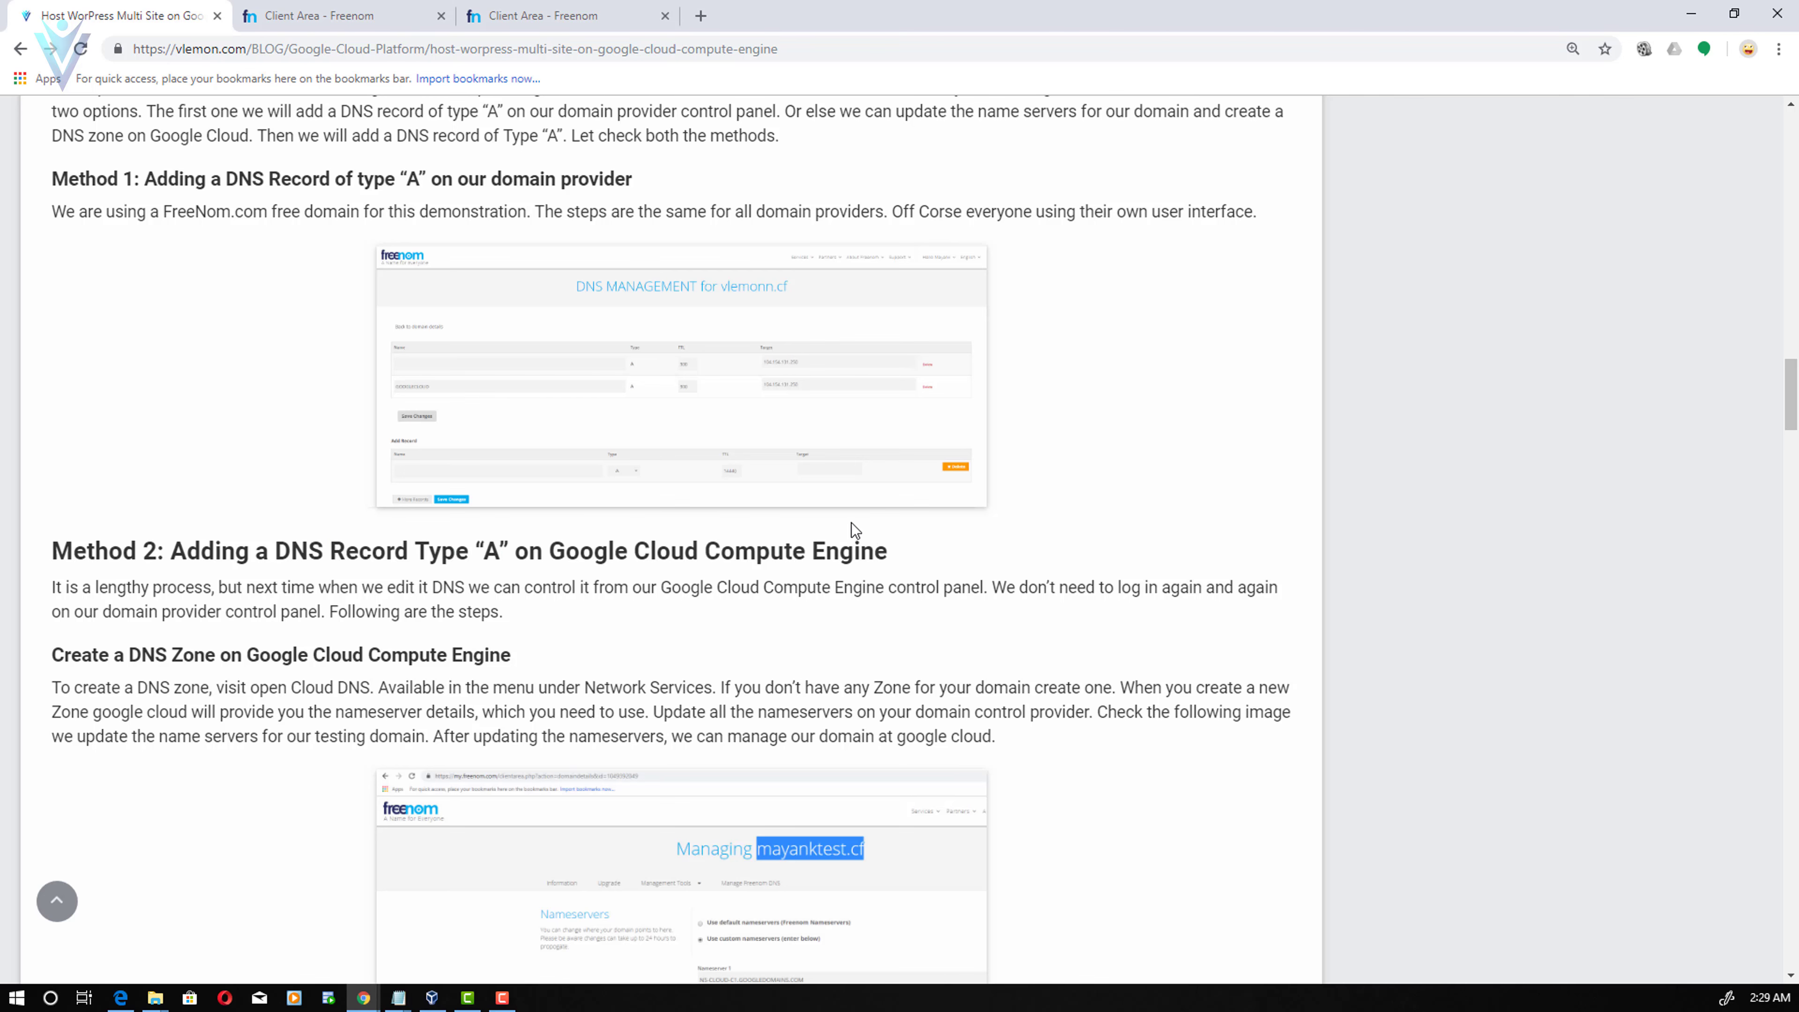
pyautogui.scroll(2, 851, 526)
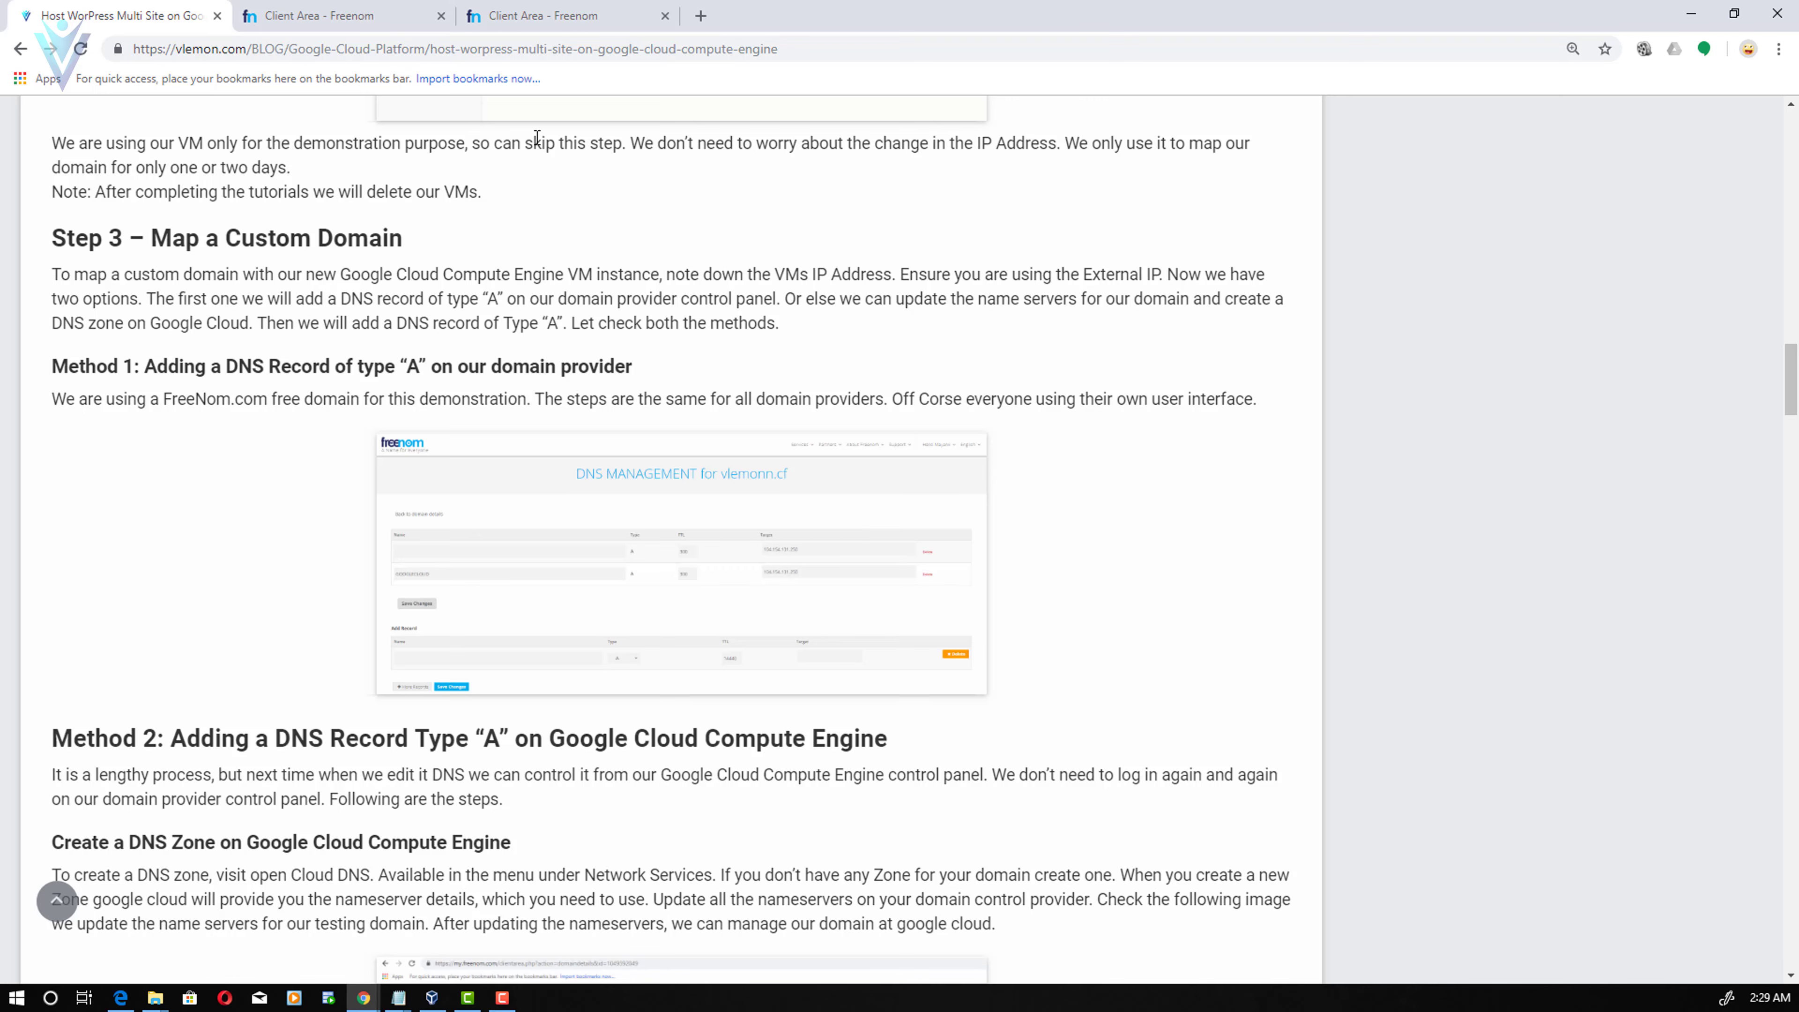
# - Switch to the Freenom domain page and highlight the managed domain name
pyautogui.click(507, 10)
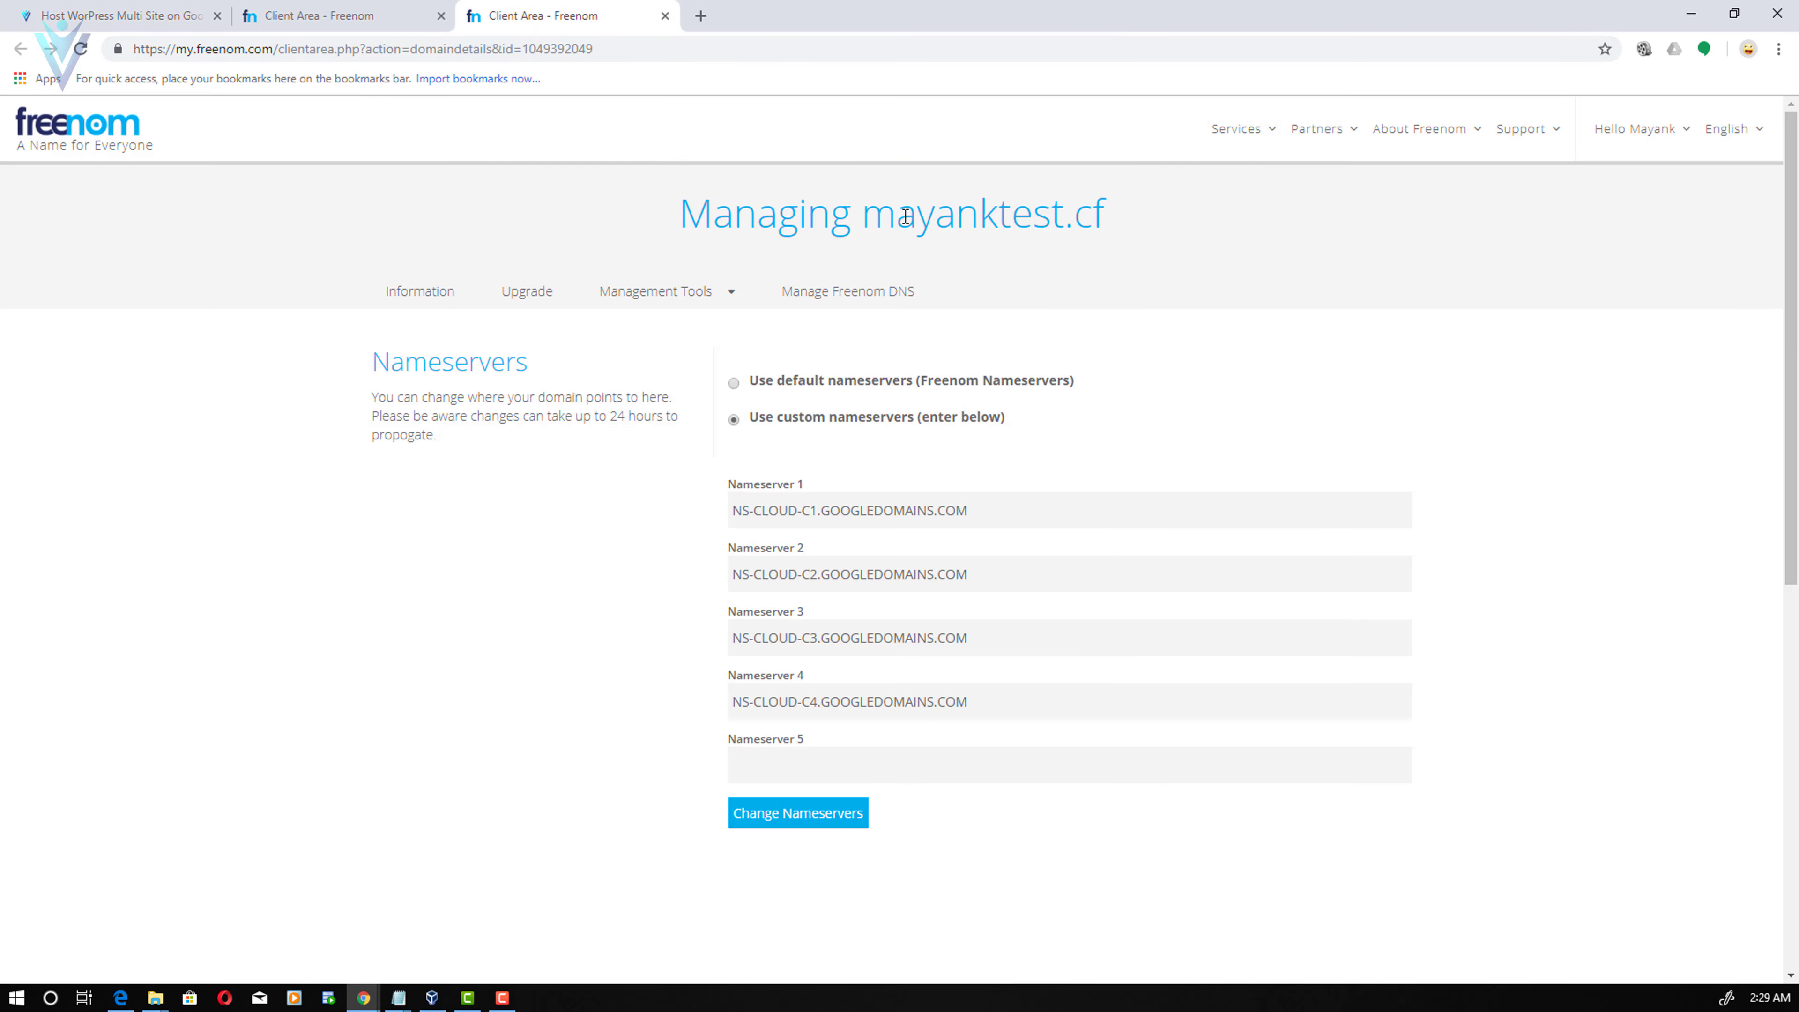
pyautogui.moveTo(906, 216); pyautogui.dragTo(1123, 209)
pyautogui.moveTo(936, 213); pyautogui.dragTo(1074, 213)
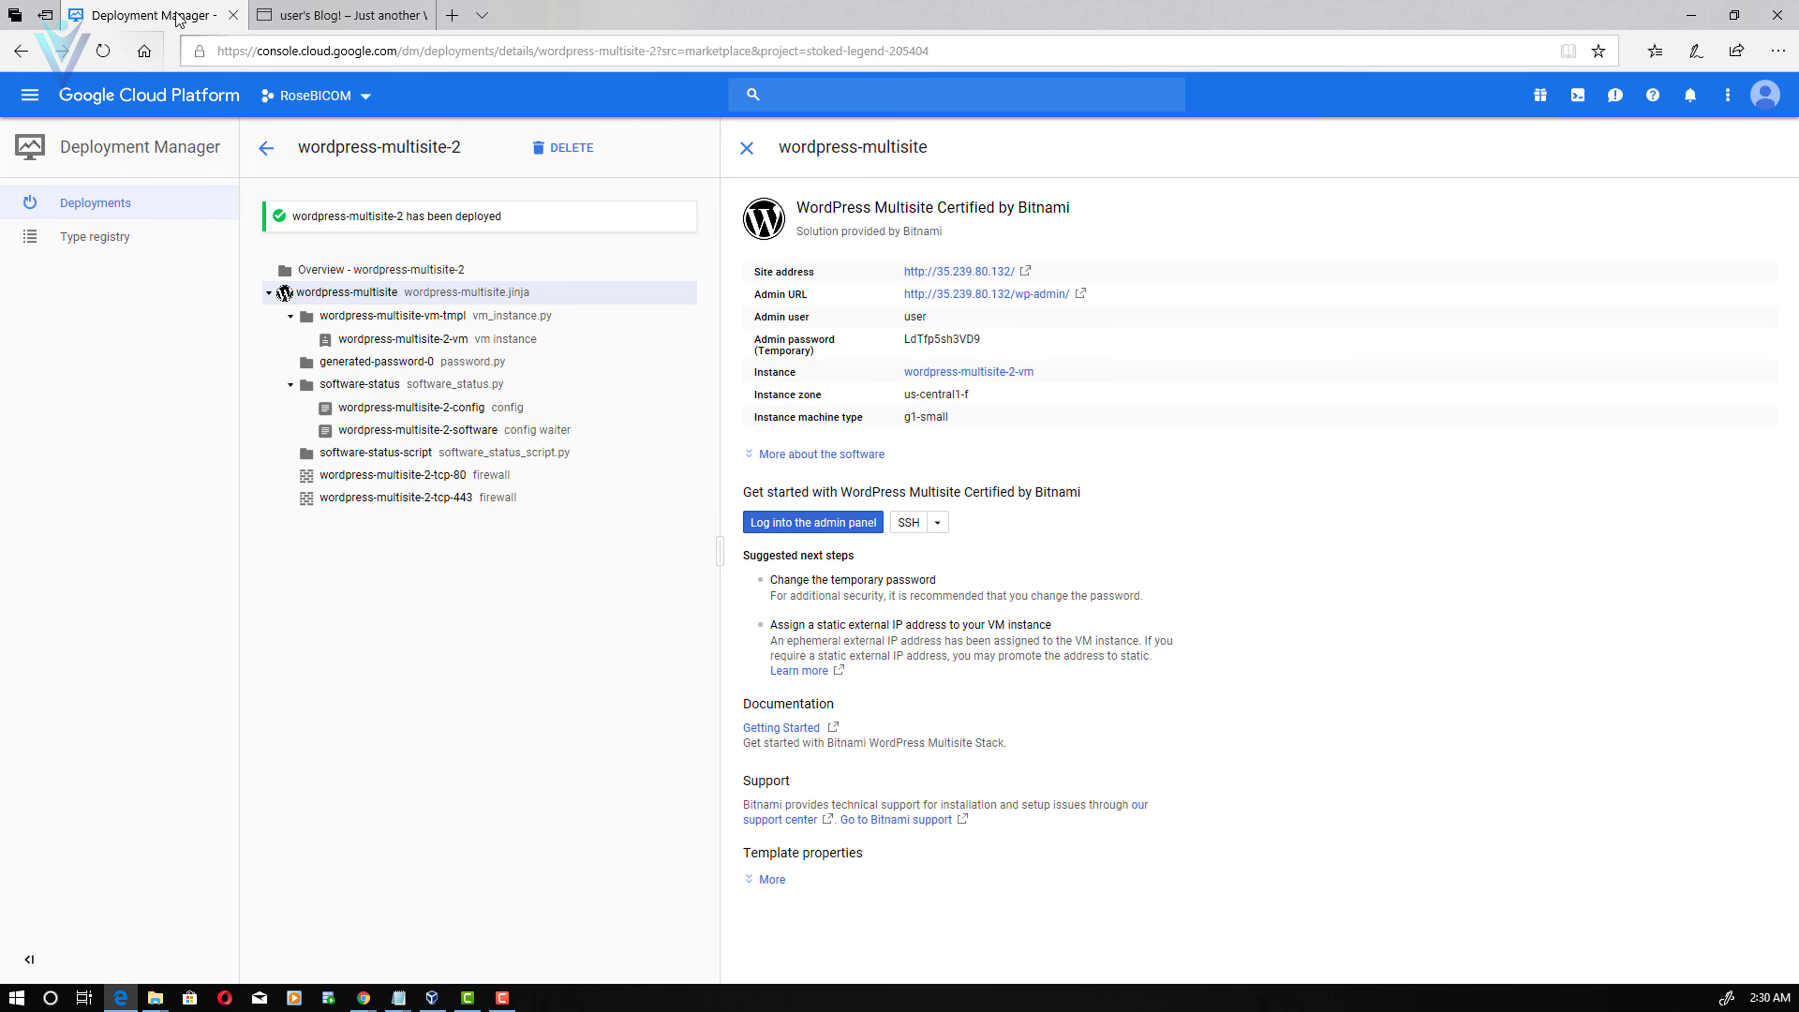
pyautogui.rightClick(178, 20)
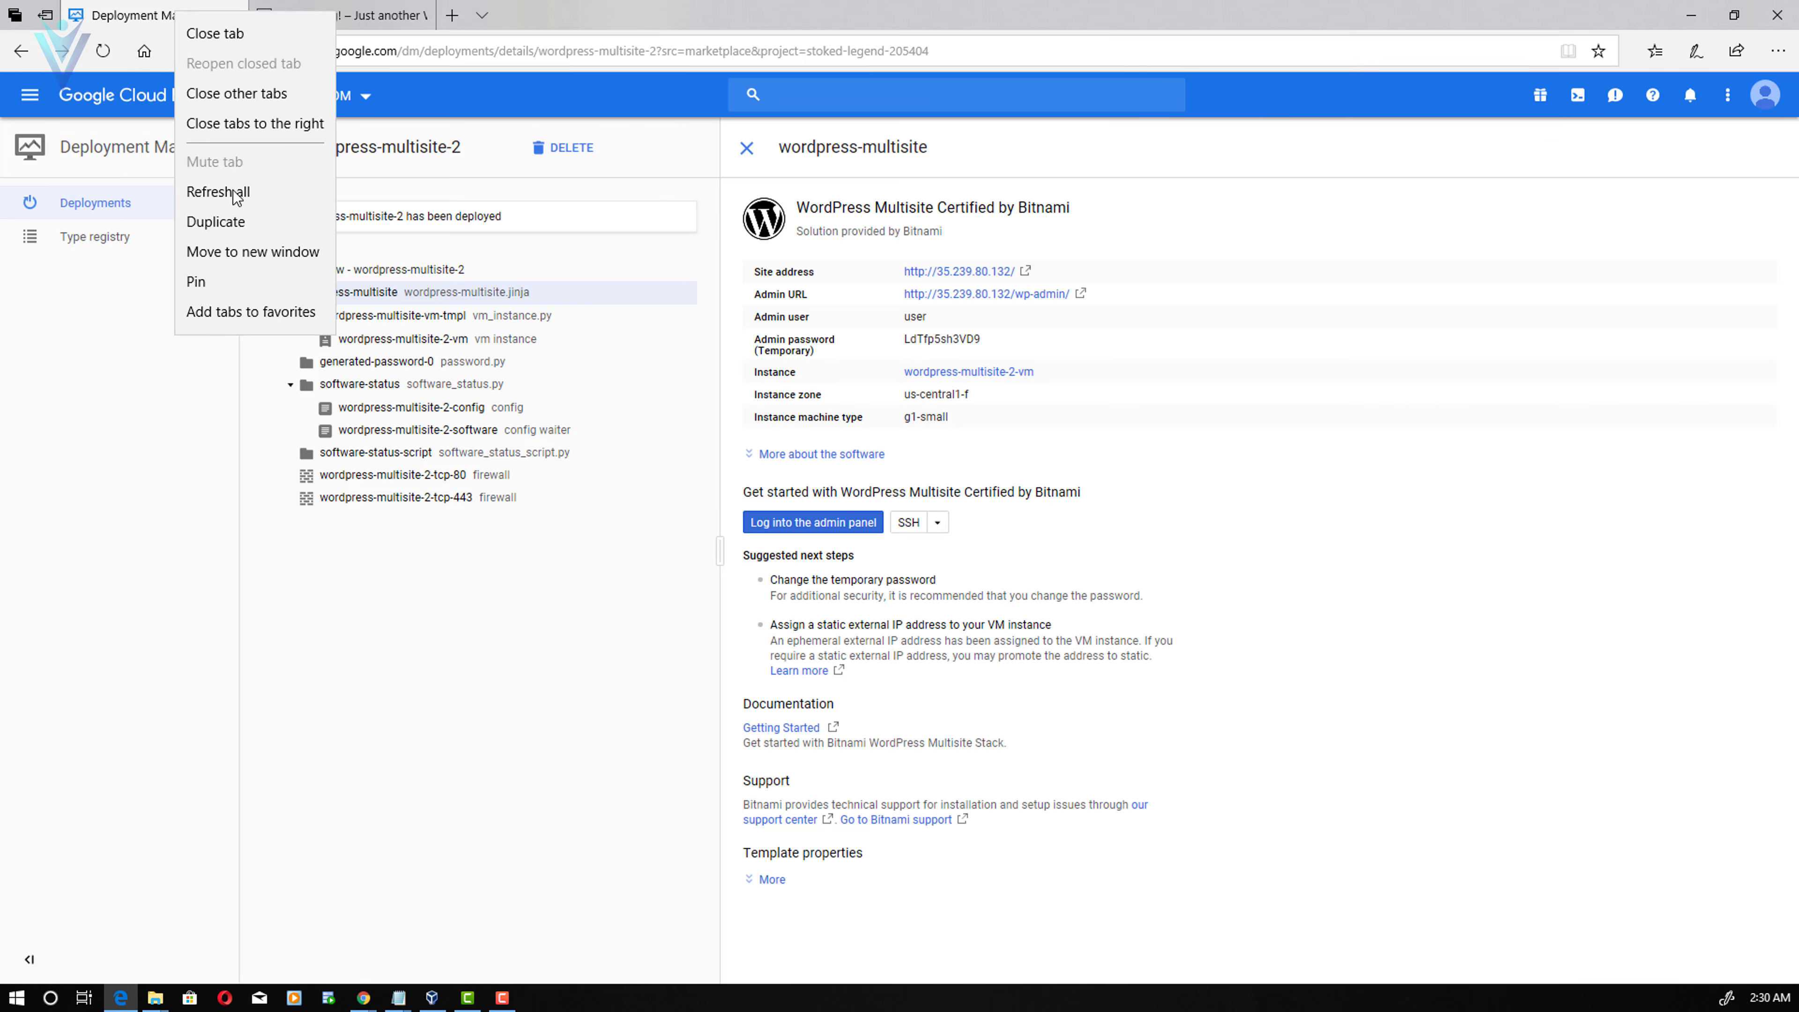
# - Duplicate the Deployment Manager tab and open Network services > Cloud DNS there
pyautogui.click(237, 225)
pyautogui.click(304, 21)
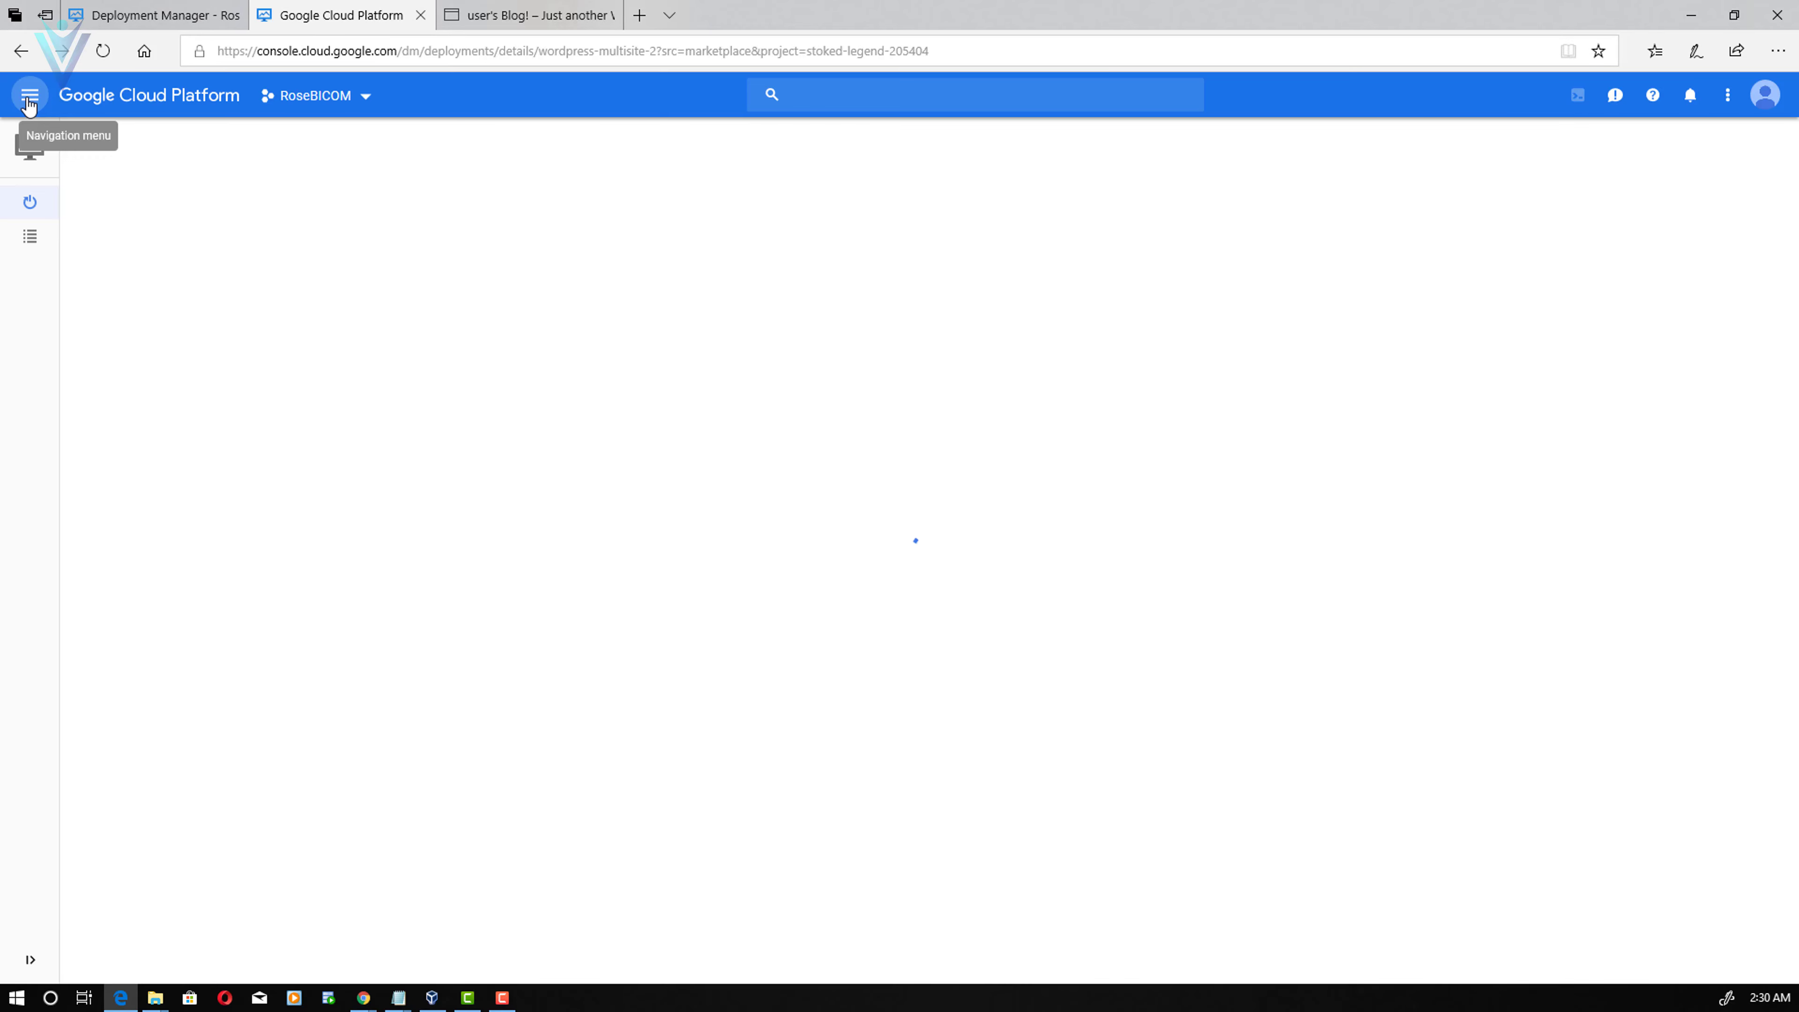
pyautogui.click(29, 106)
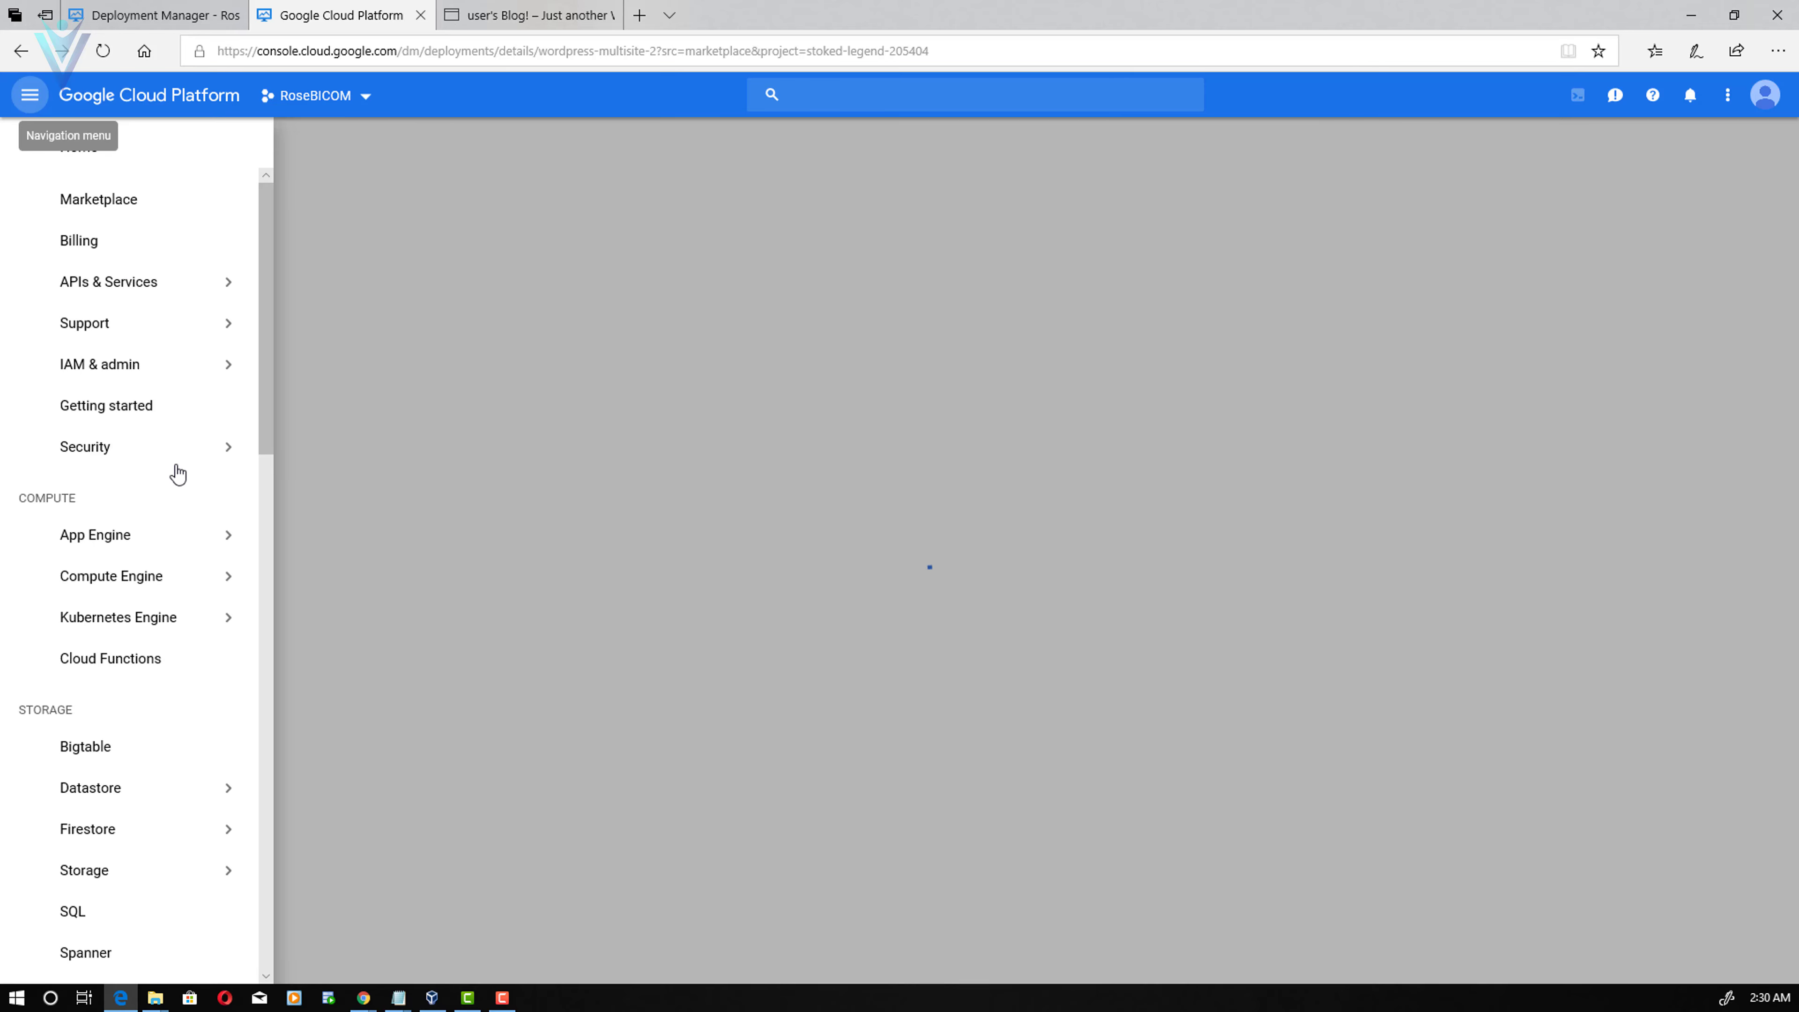
pyautogui.scroll(-4, 170, 474)
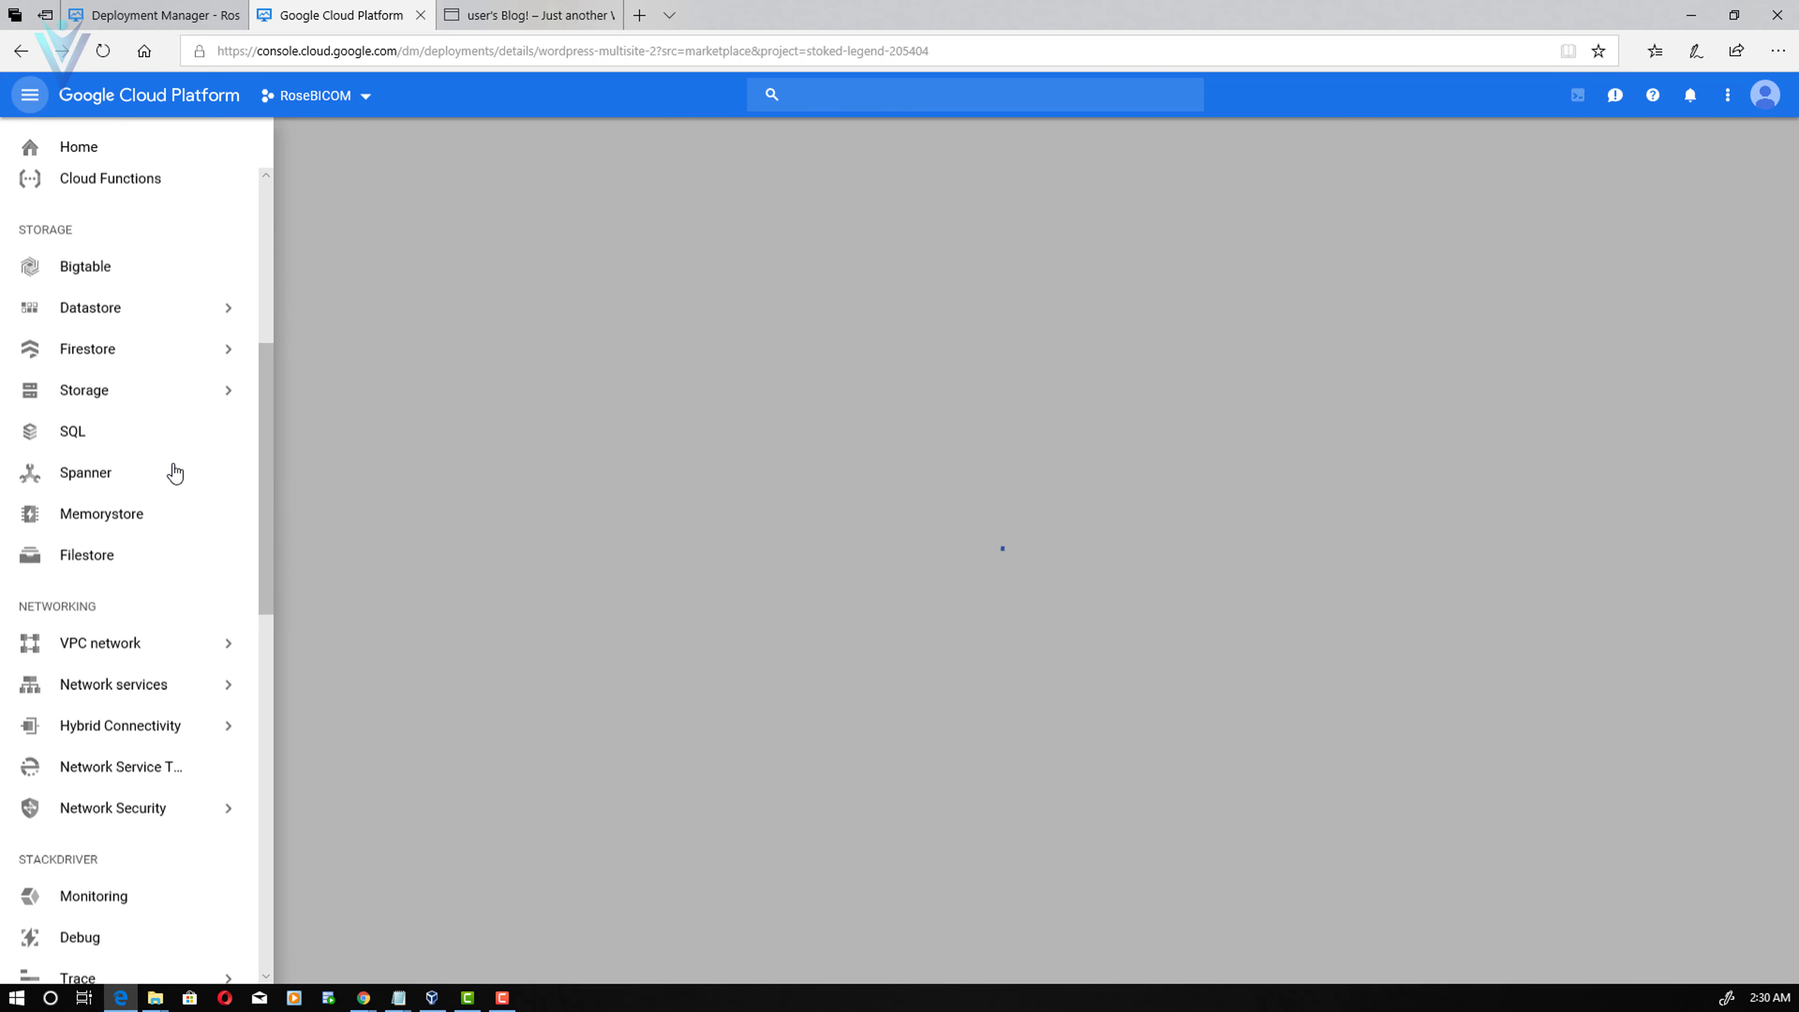
pyautogui.moveTo(213, 558)
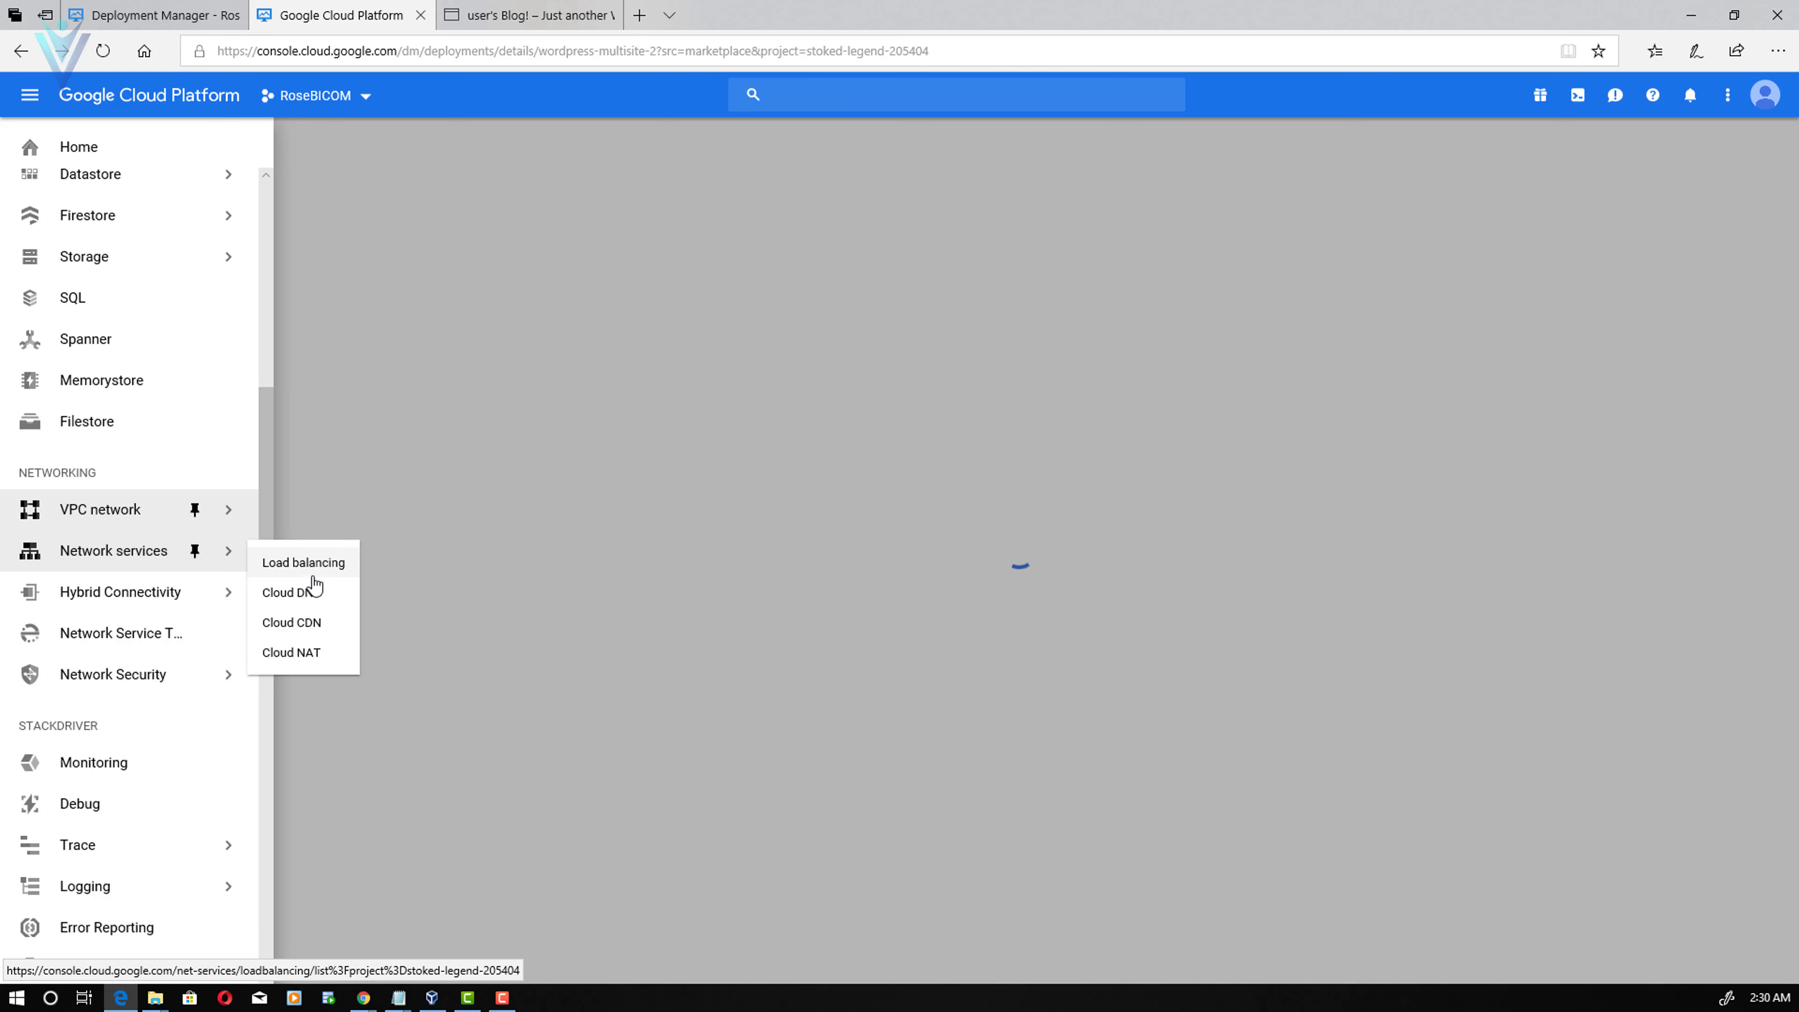
pyautogui.click(312, 597)
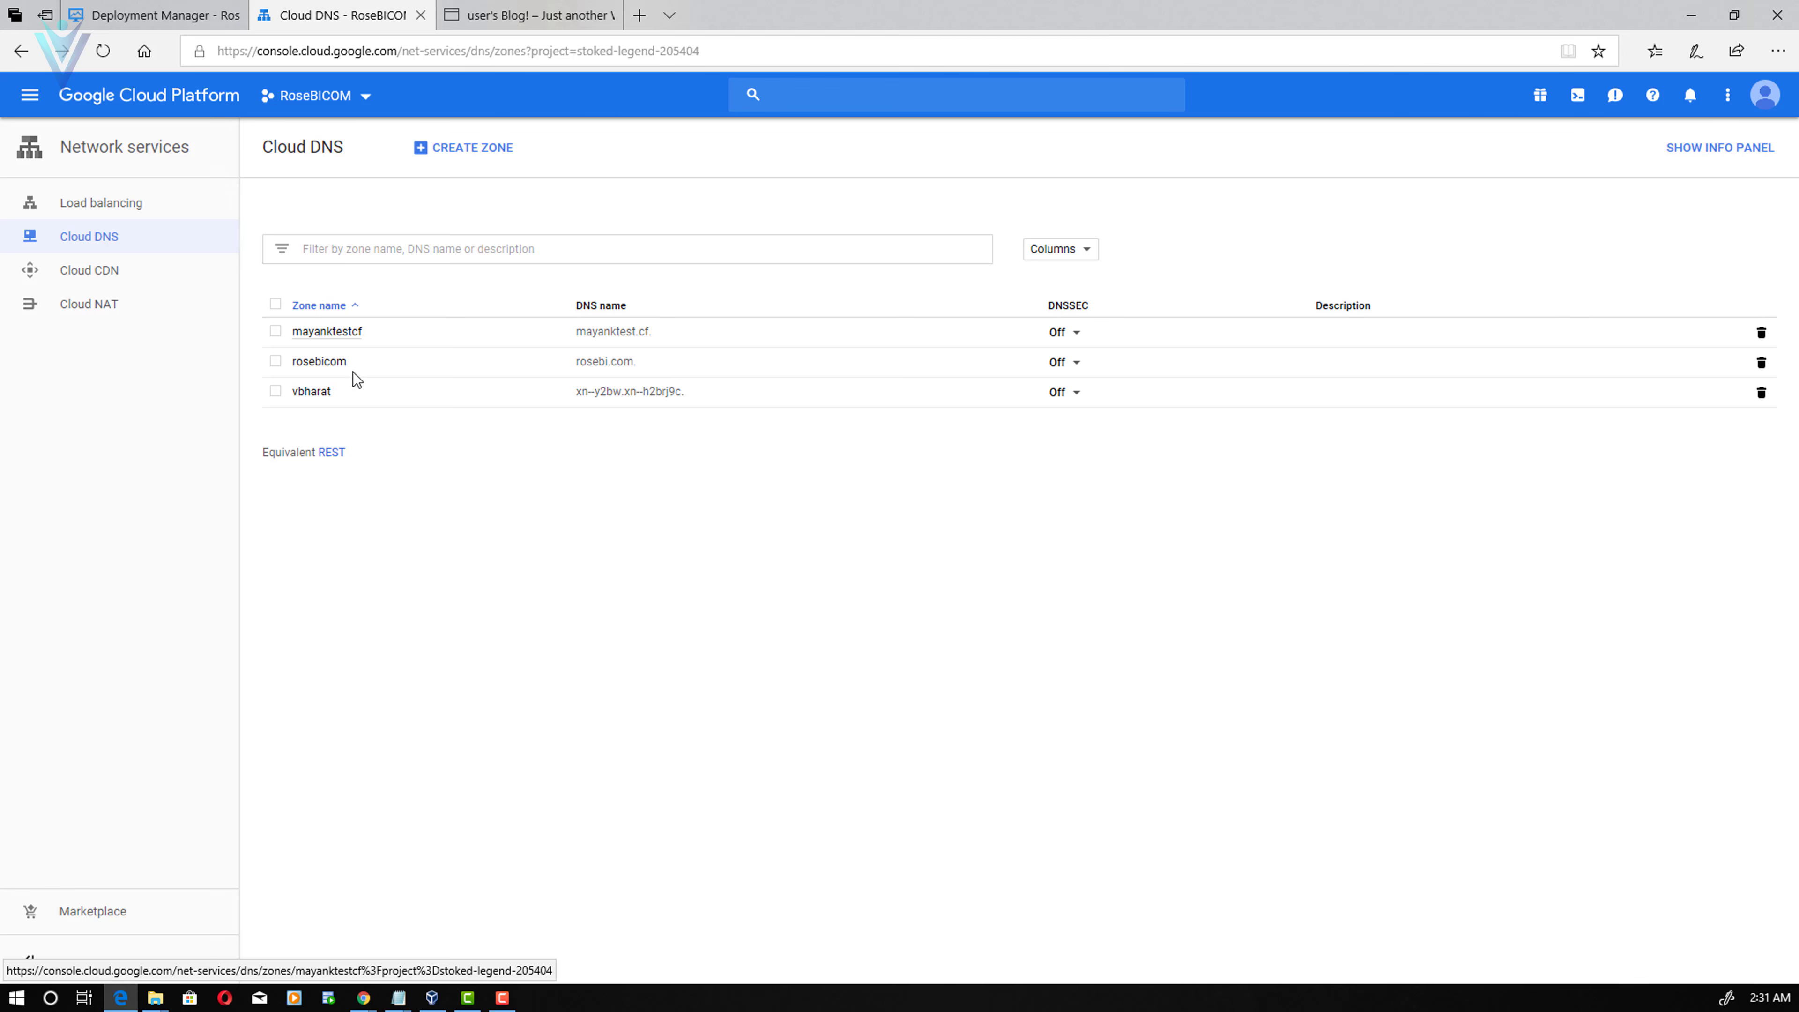
# - Create a new Cloud DNS zone named mayanktest2cf with DNS name mayanktest.cf
pyautogui.click(465, 156)
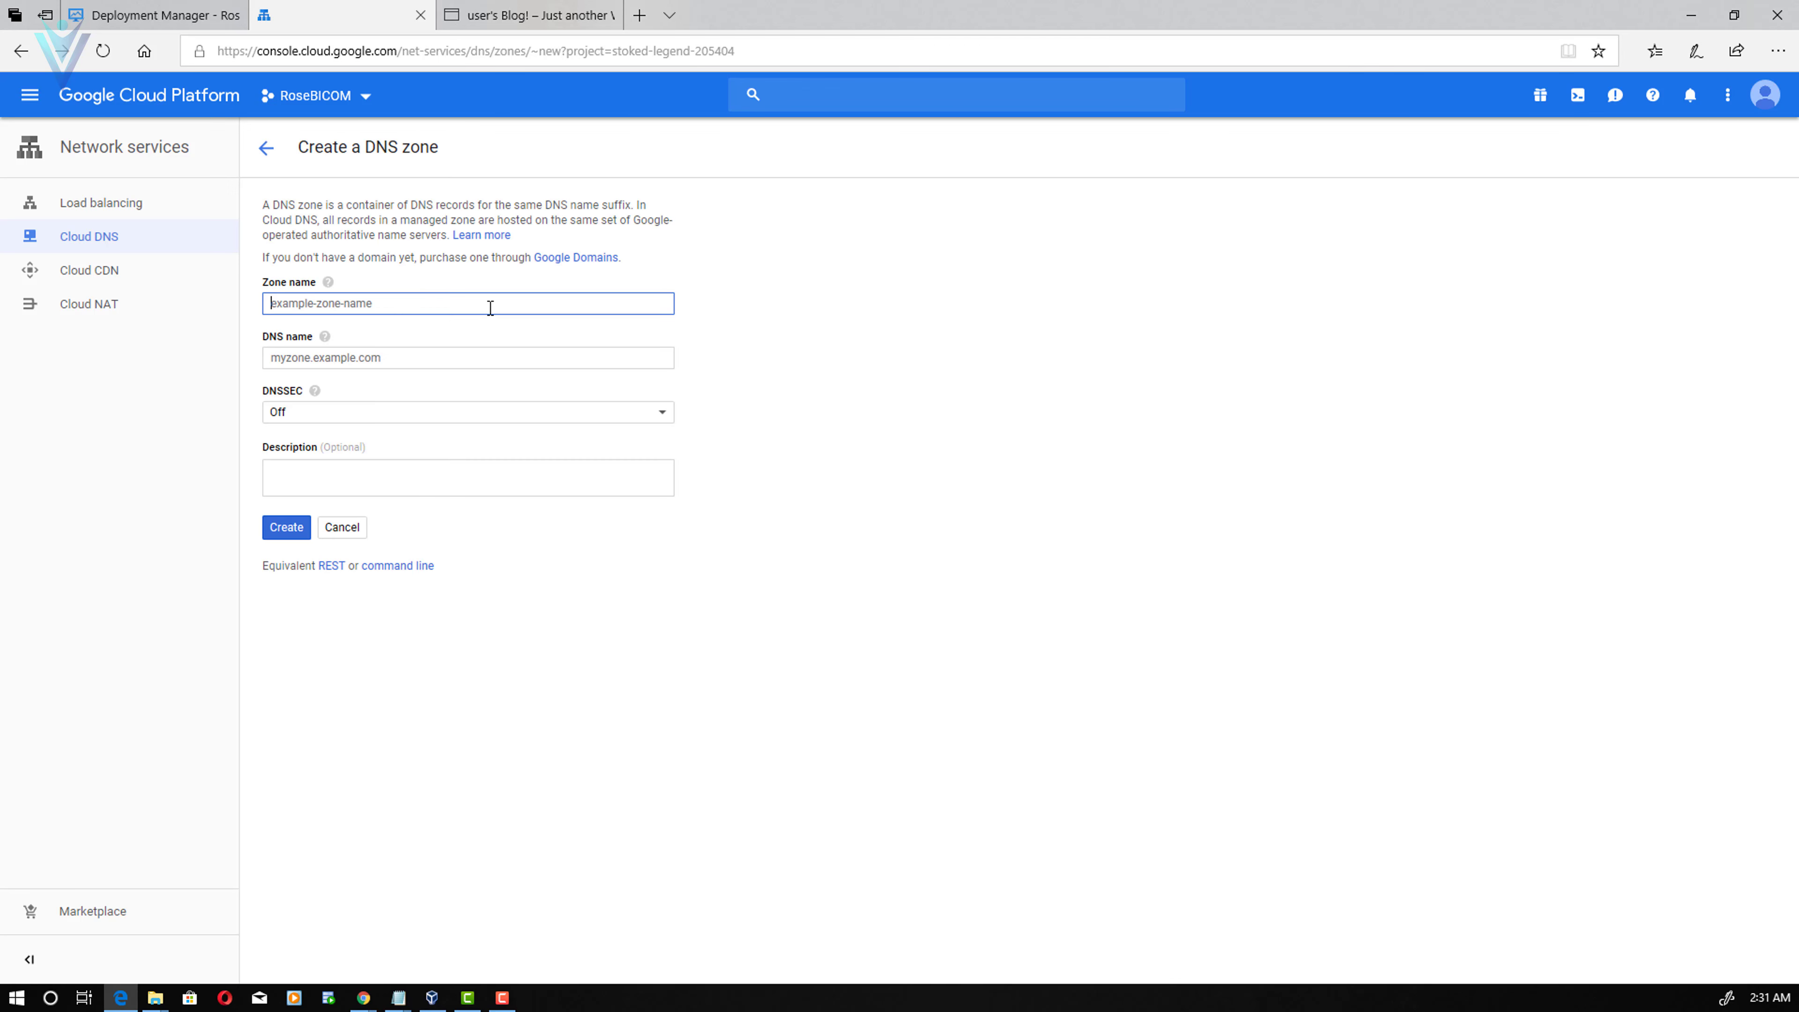
pyautogui.hotkey('ctrl', 'v')
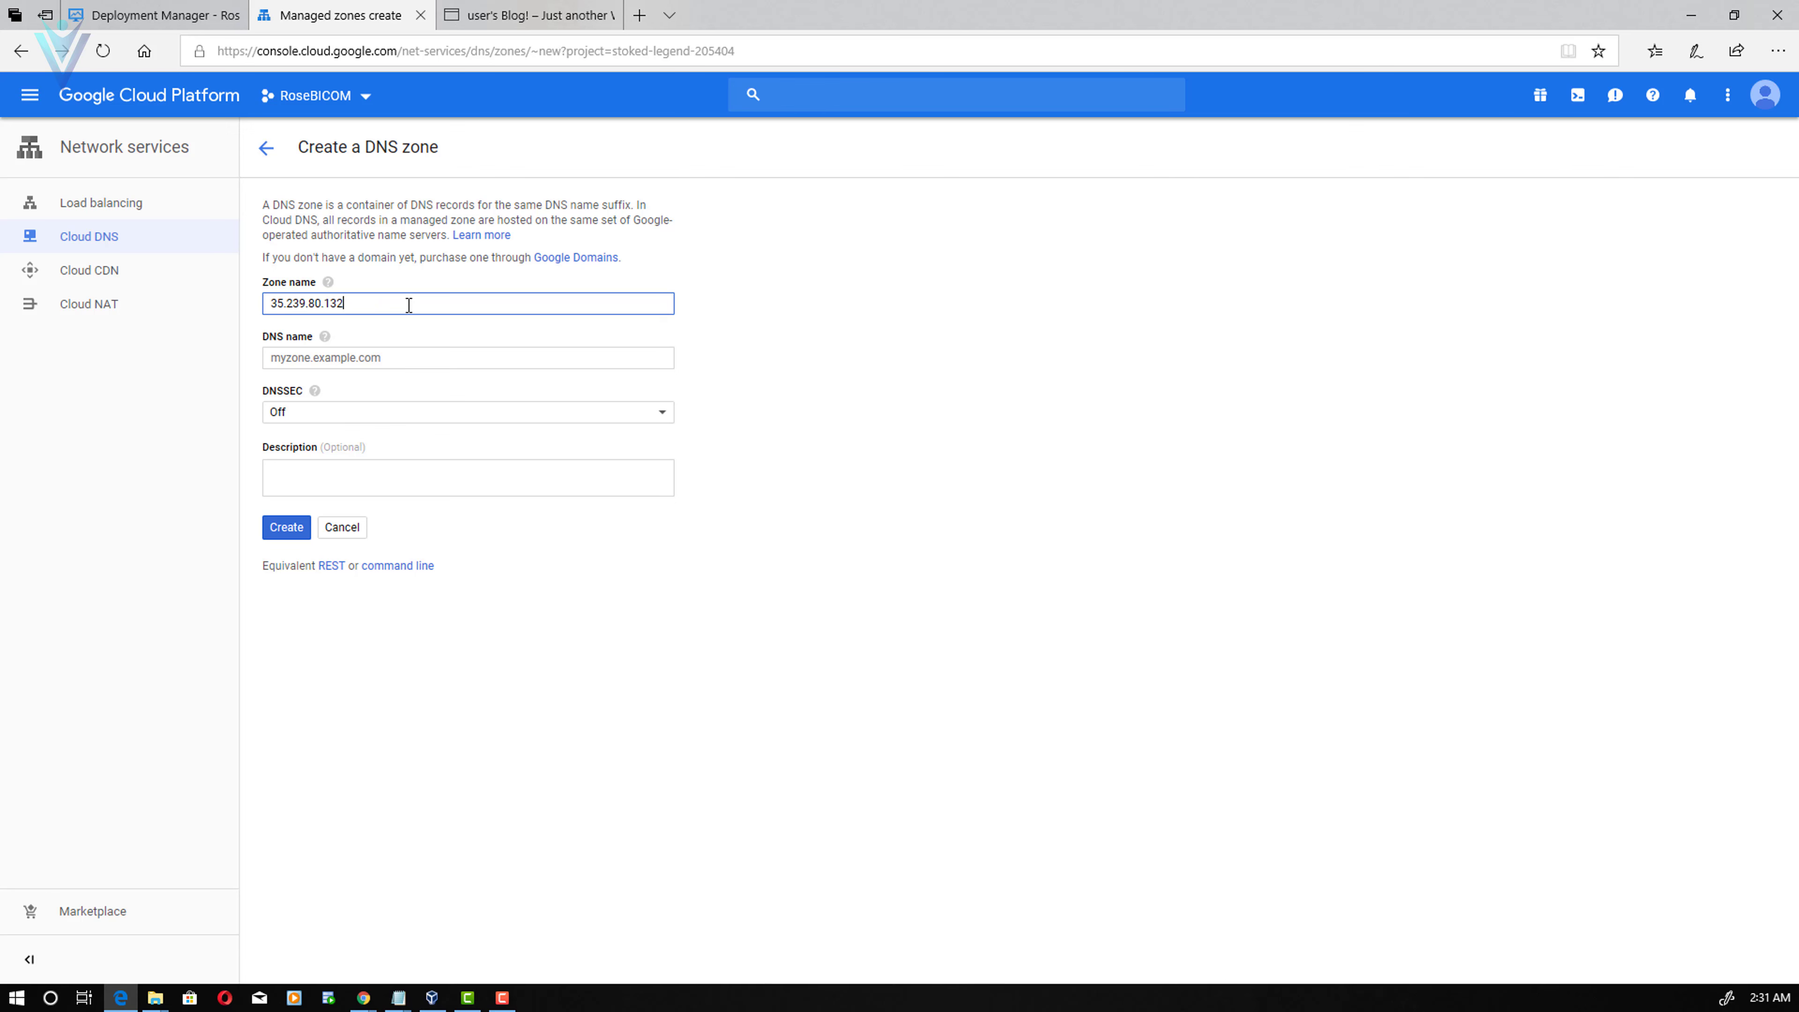
pyautogui.hotkey('ctrl', 'a')
pyautogui.write('mayanktest2cf')
pyautogui.click(368, 356)
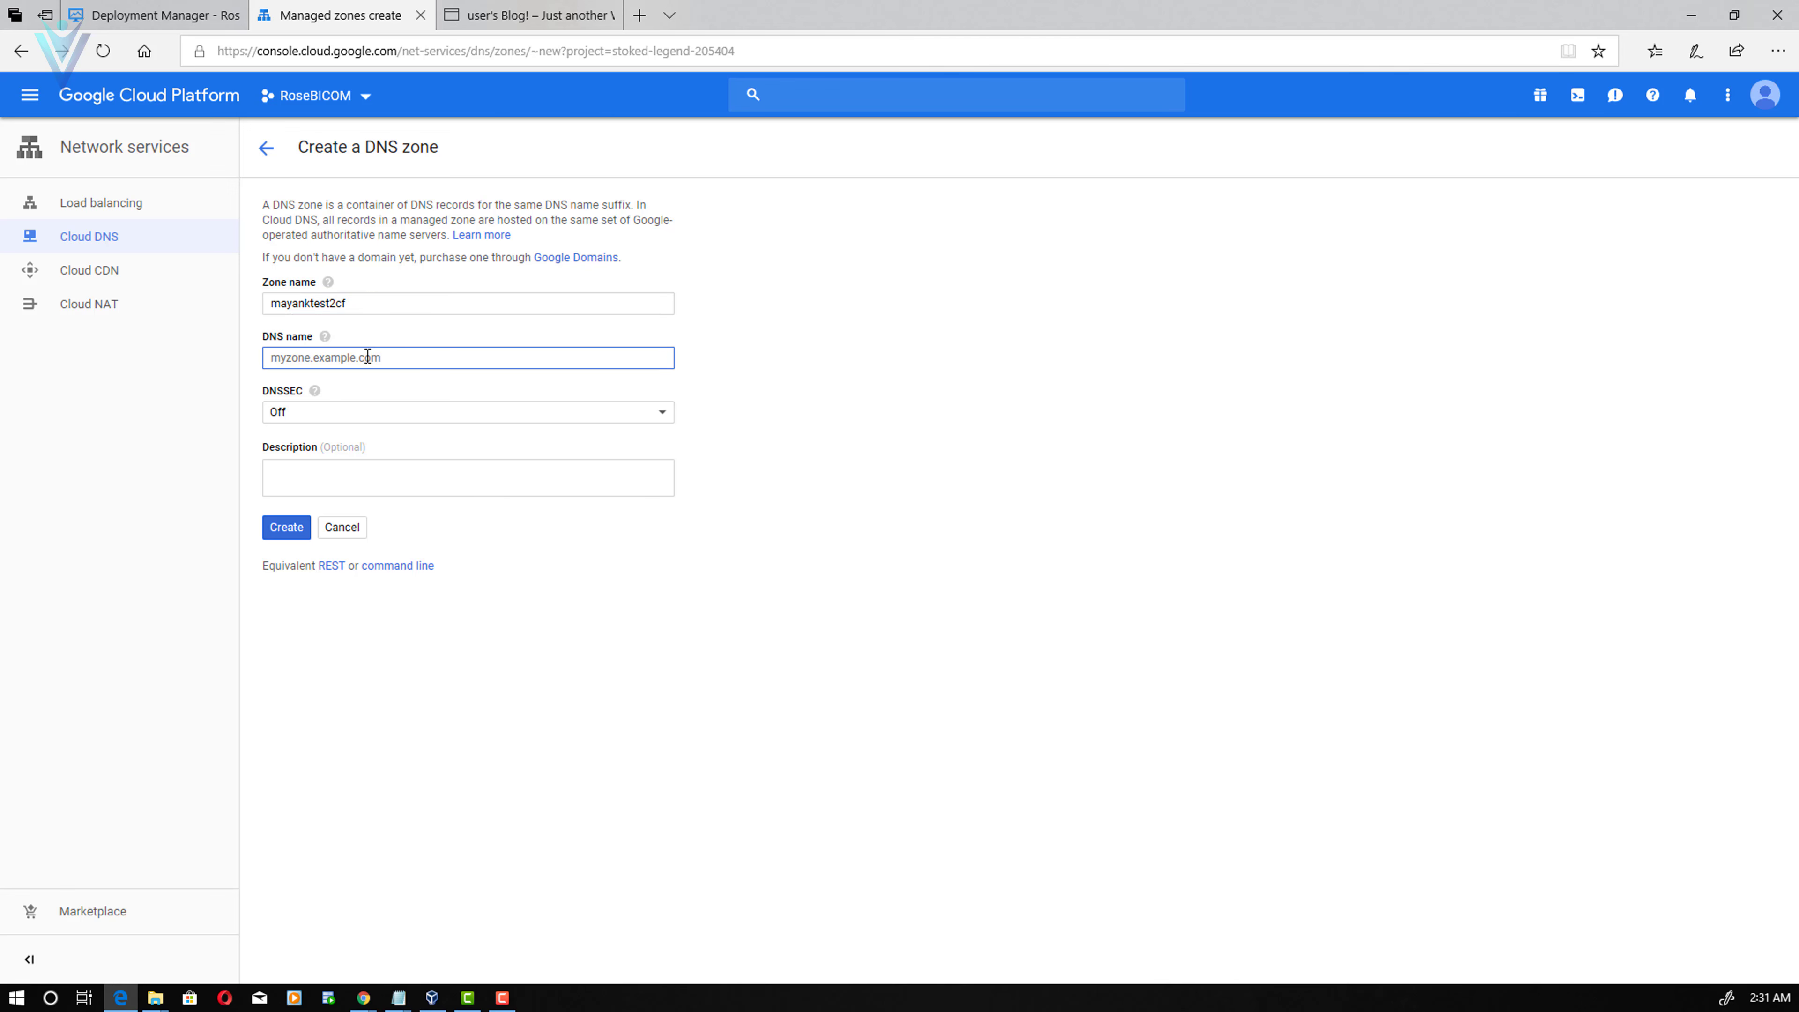
pyautogui.write('mayanktest.cf')
pyautogui.click(294, 529)
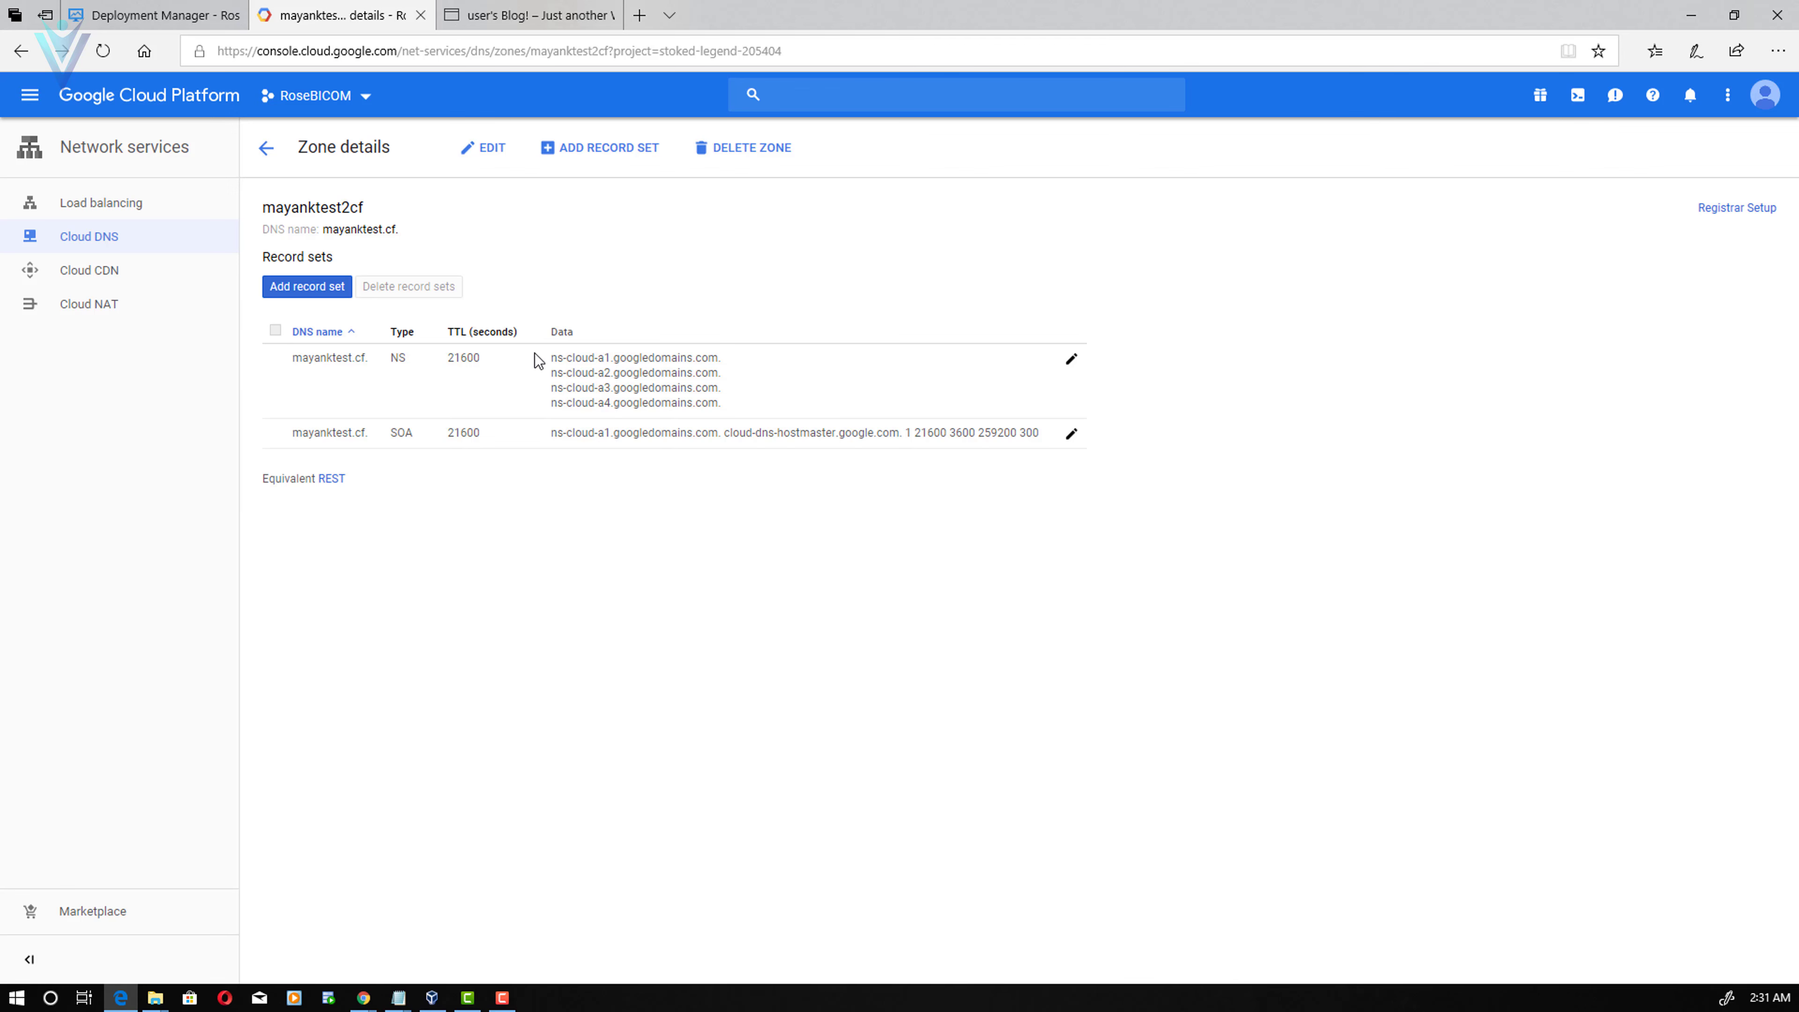
# - Compare the zone's first Google nameserver with Freenom's current Nameserver 1 value
pyautogui.moveTo(550, 357); pyautogui.dragTo(718, 369)
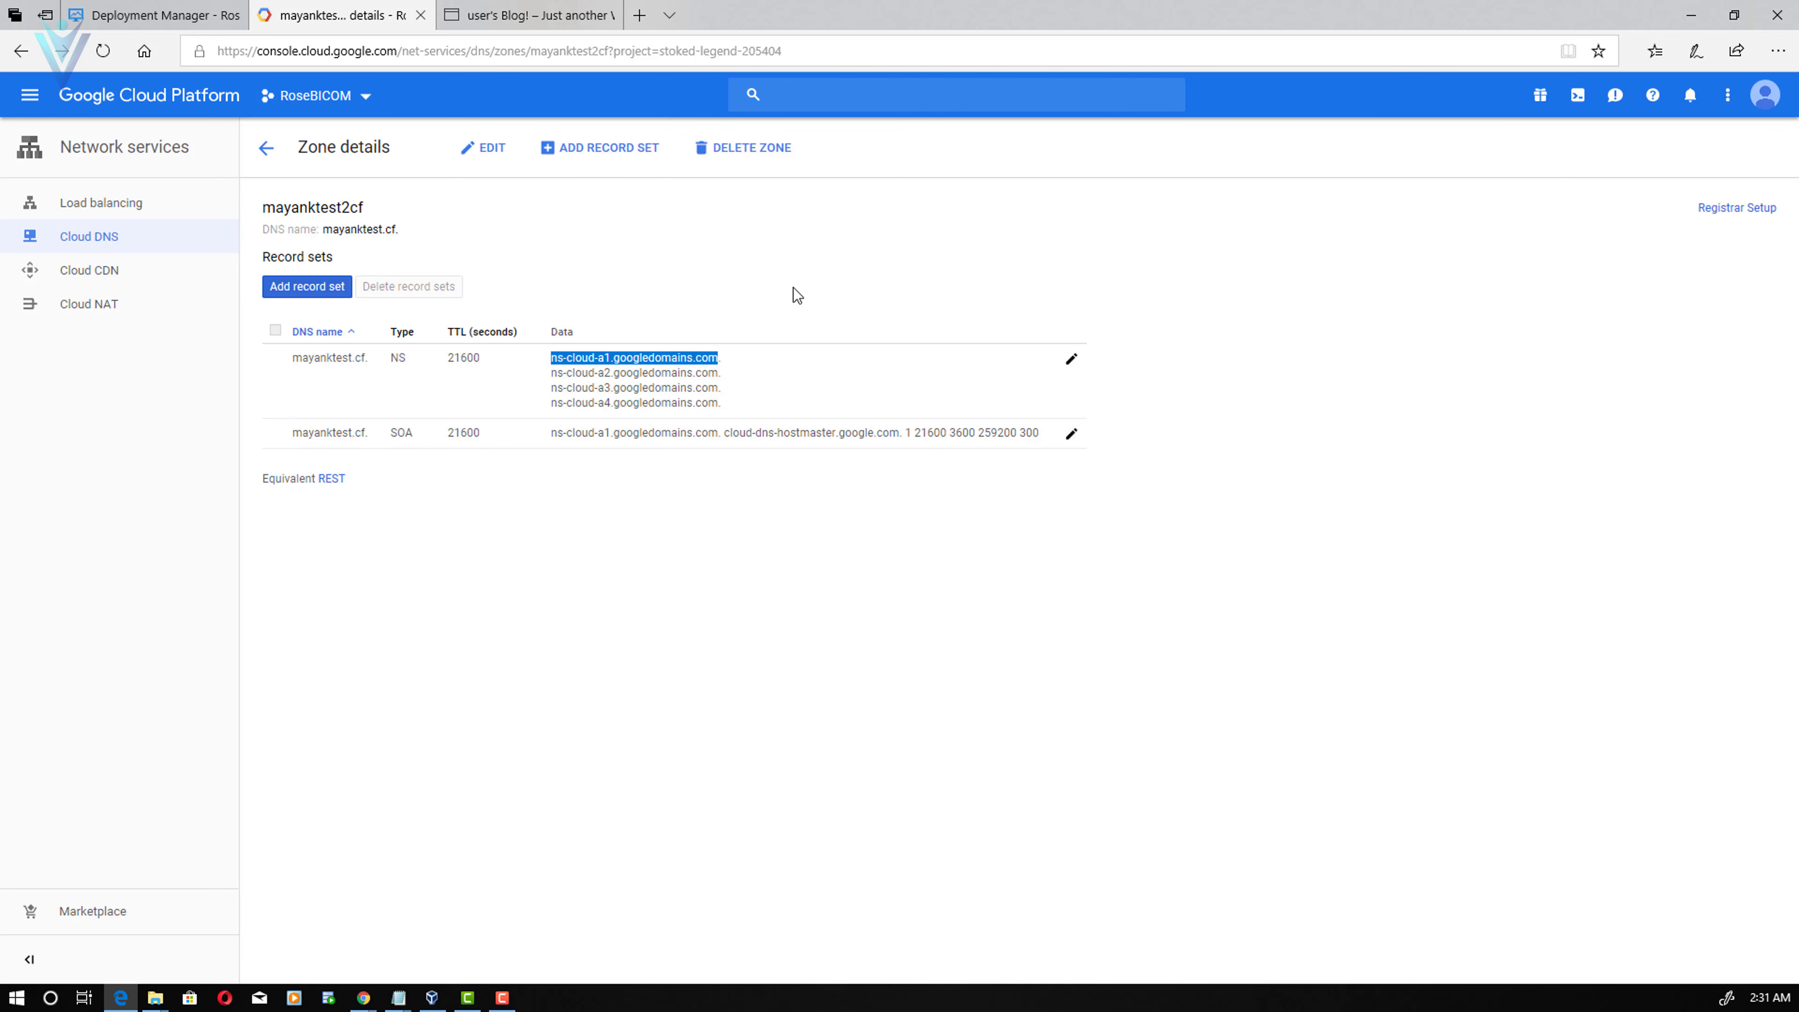
pyautogui.hotkey('alt', 'Tab')
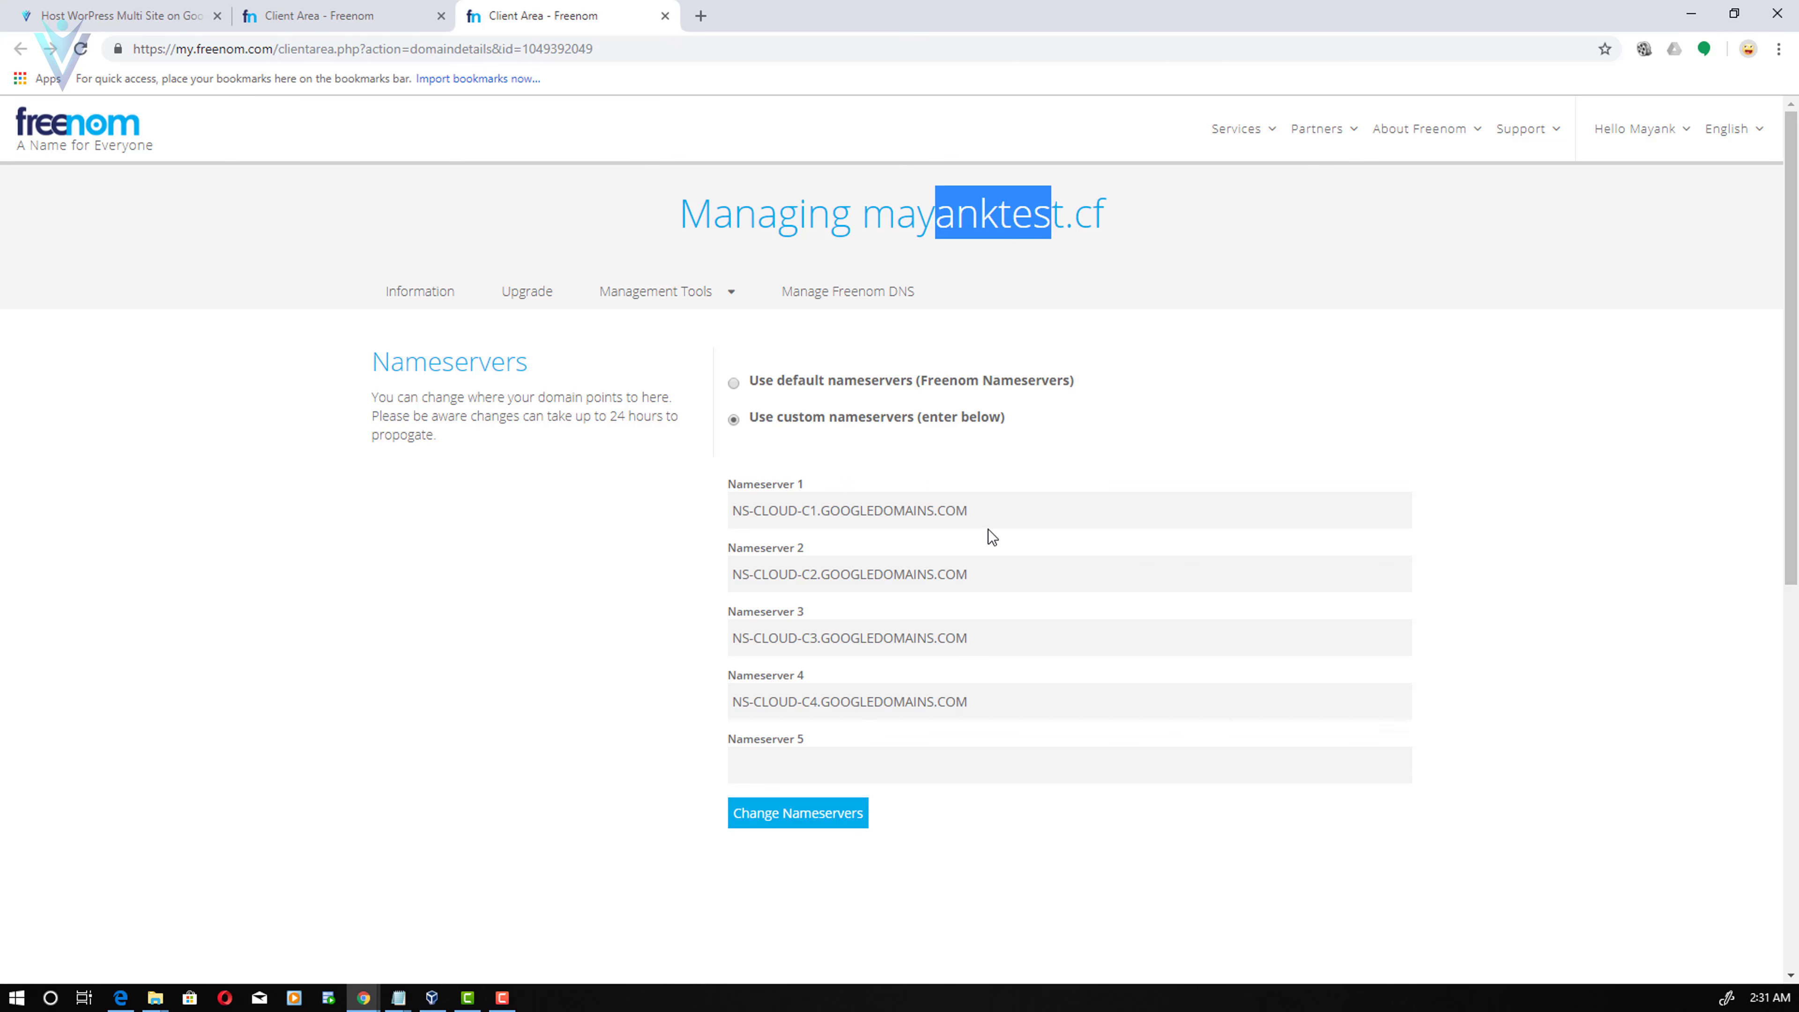
pyautogui.moveTo(981, 513); pyautogui.dragTo(709, 509)
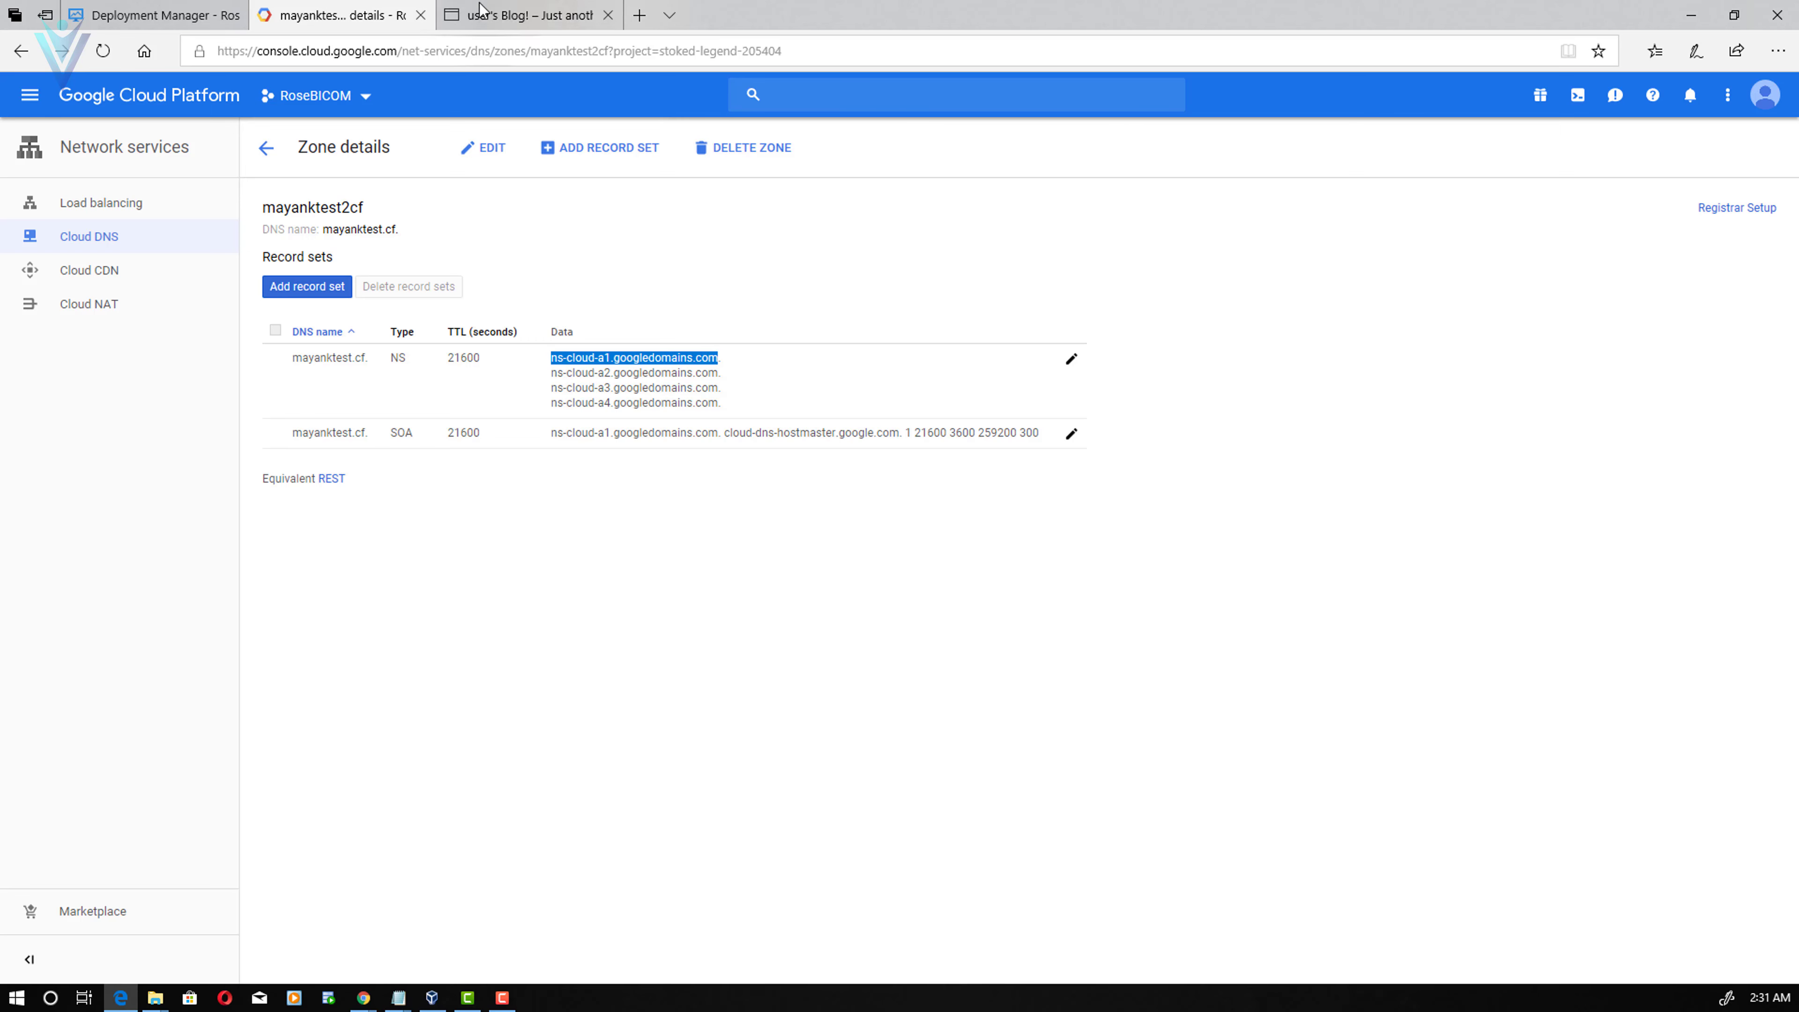
pyautogui.click(481, 9)
pyautogui.click(342, 7)
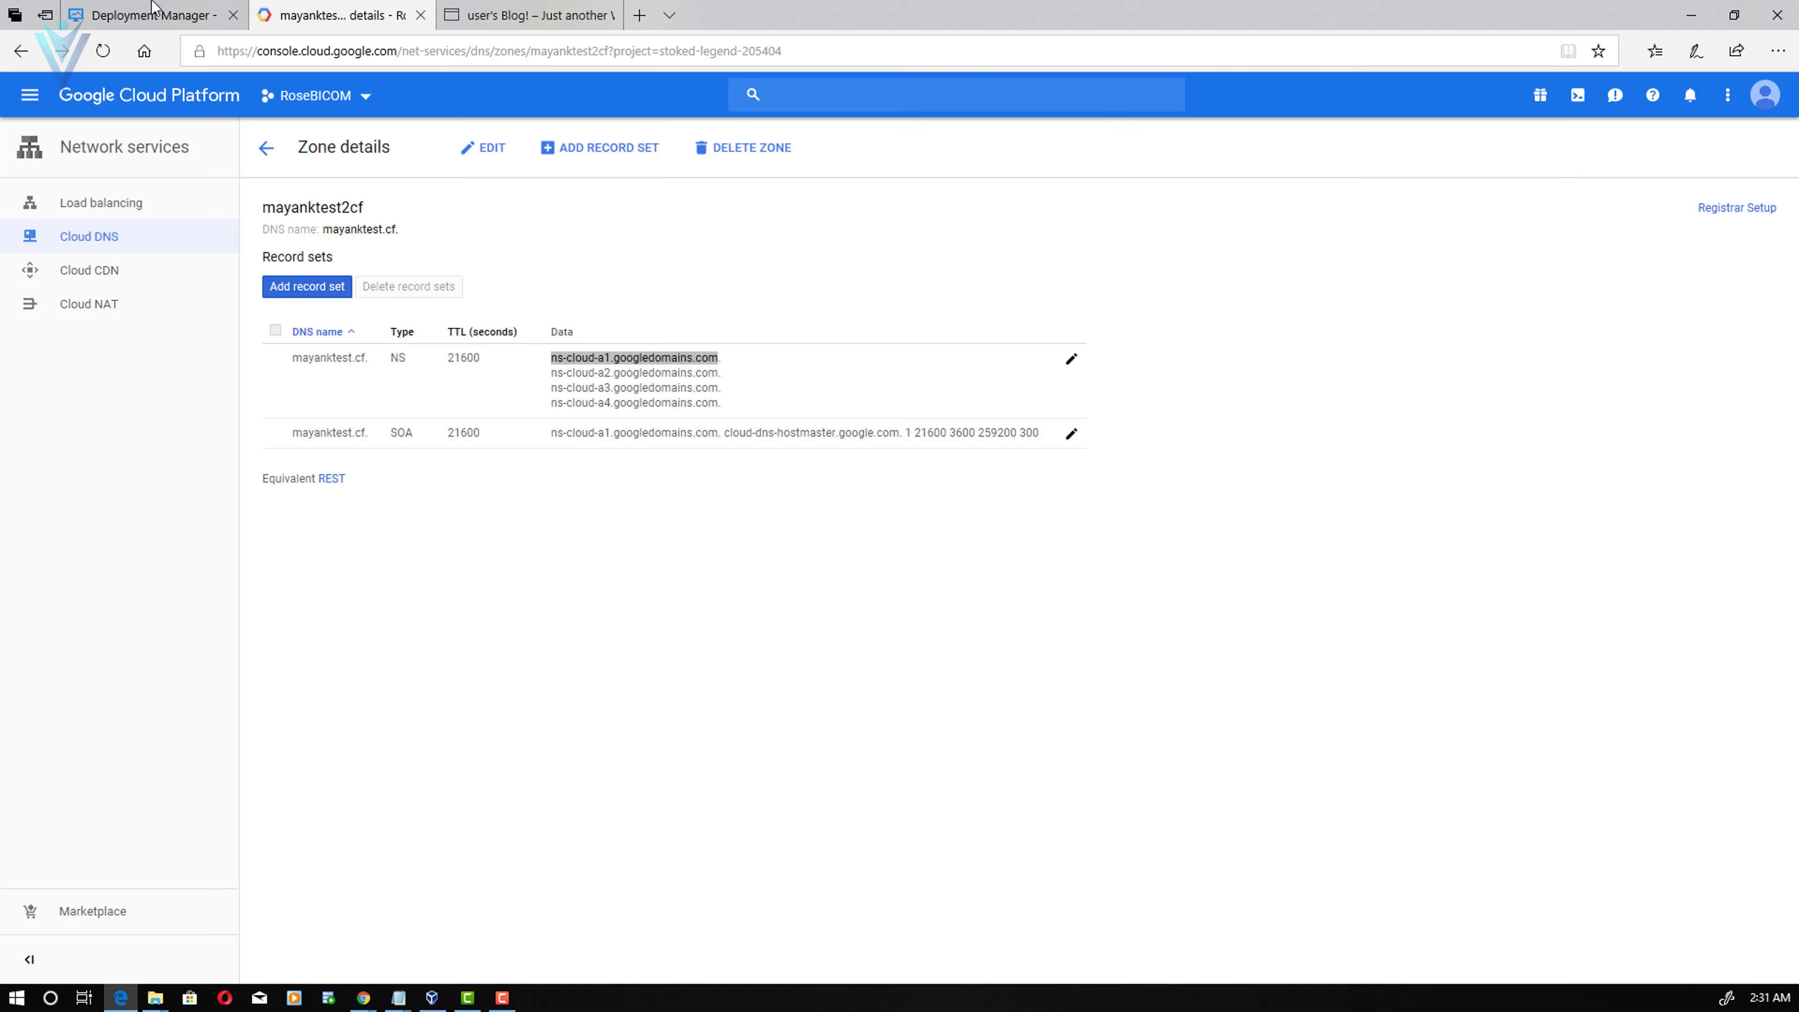
pyautogui.hotkey('ctrl', 'shift', 'Tab')
pyautogui.click(418, 25)
# - Recheck Freenom's Nameserver 1 against the blog article, then return to the mayanktest2cf zone details
pyautogui.hotkey('alt', 'Tab')
pyautogui.tripleClick(932, 528)
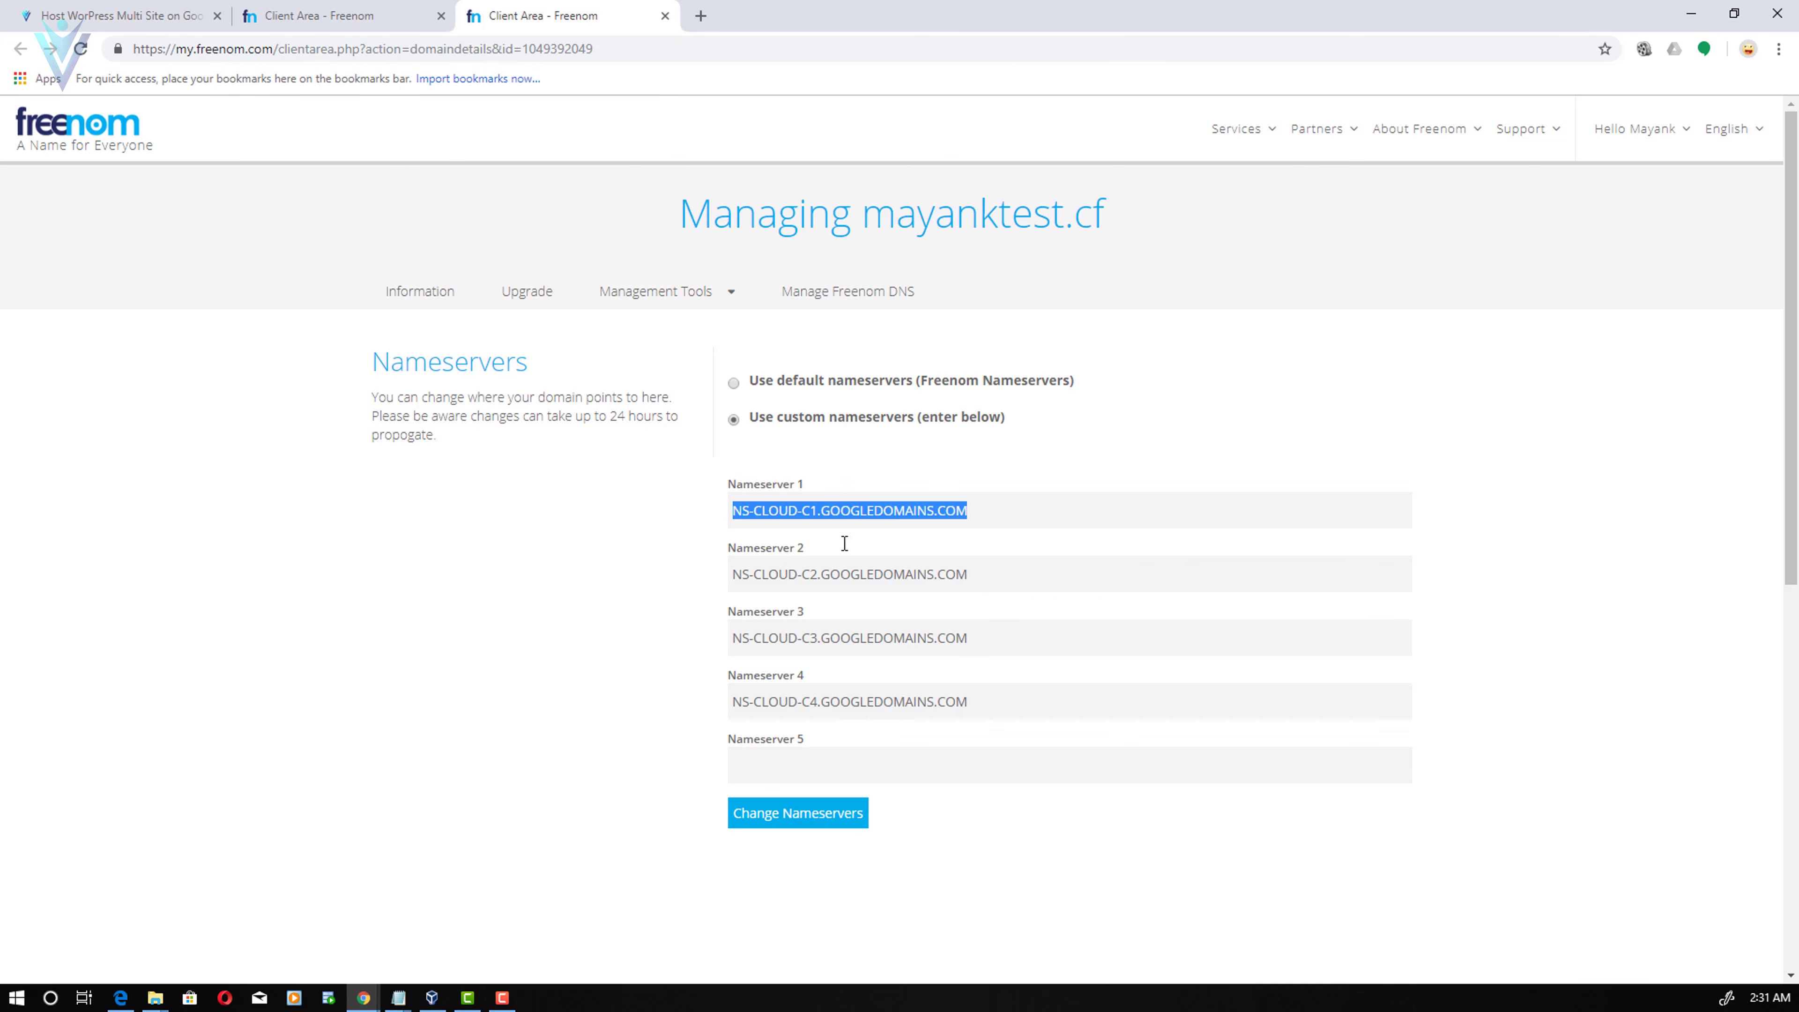
pyautogui.click(365, 10)
pyautogui.click(202, 7)
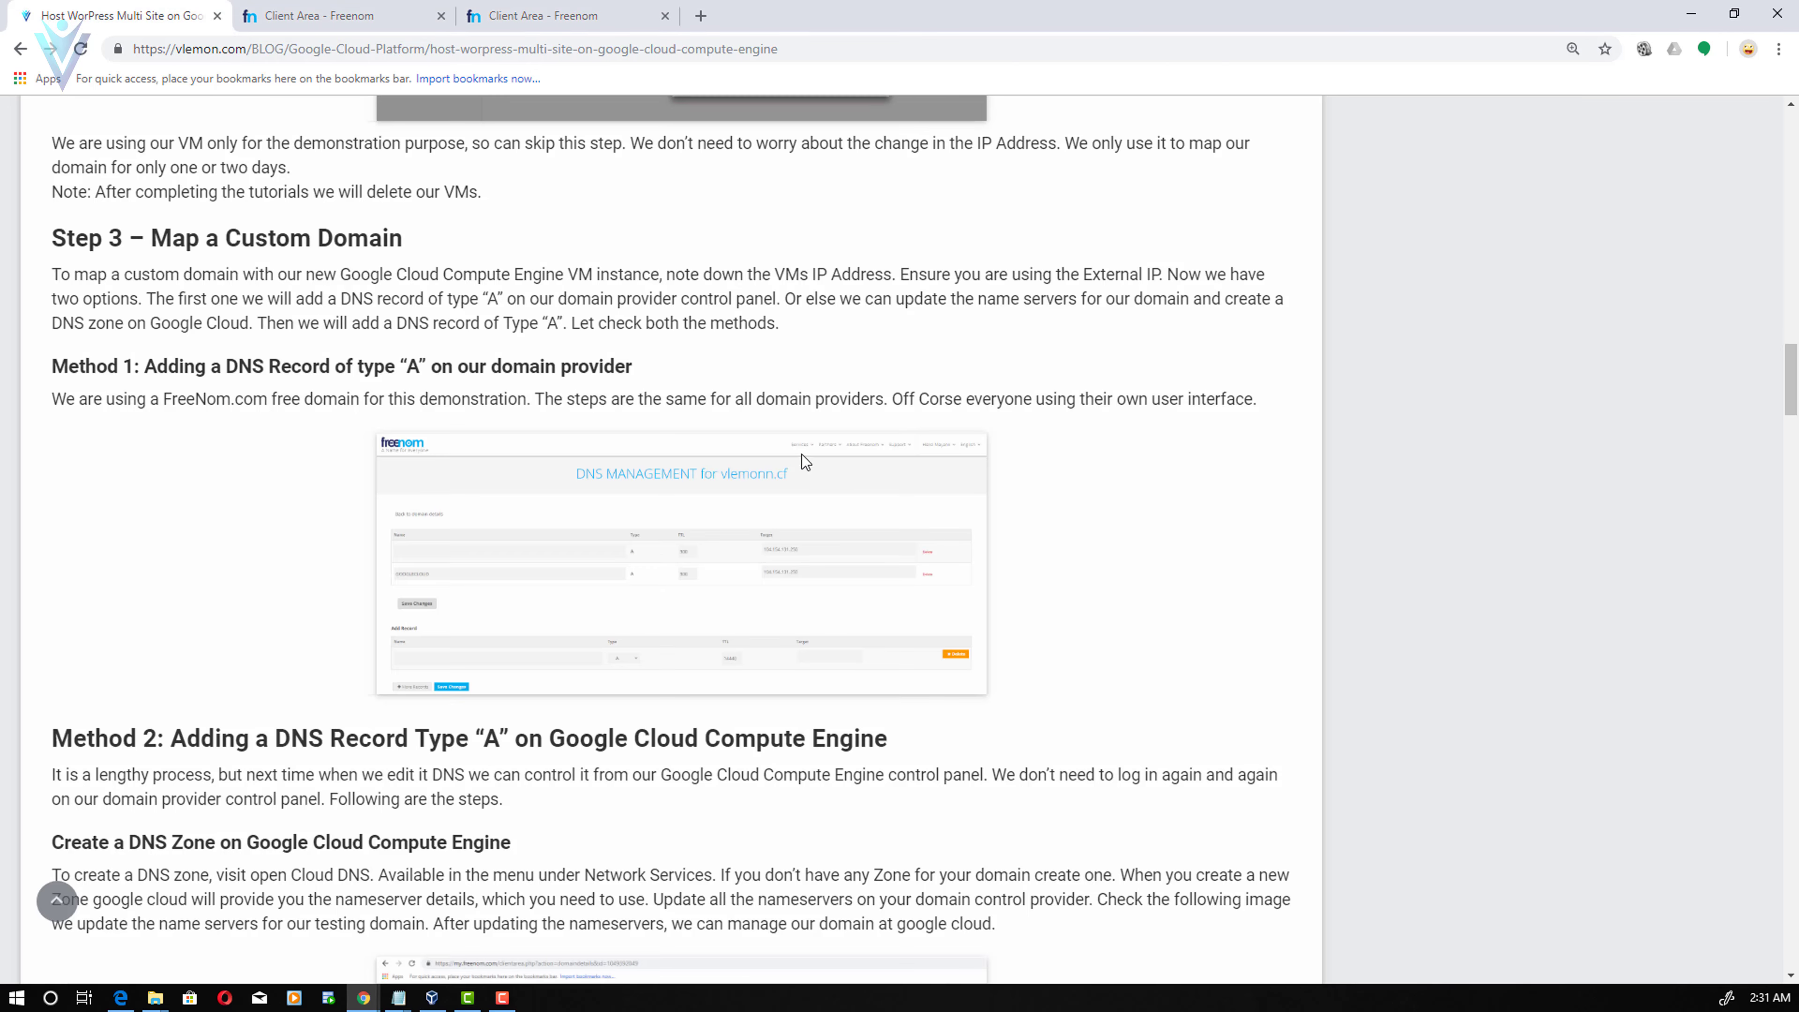
pyautogui.click(542, 14)
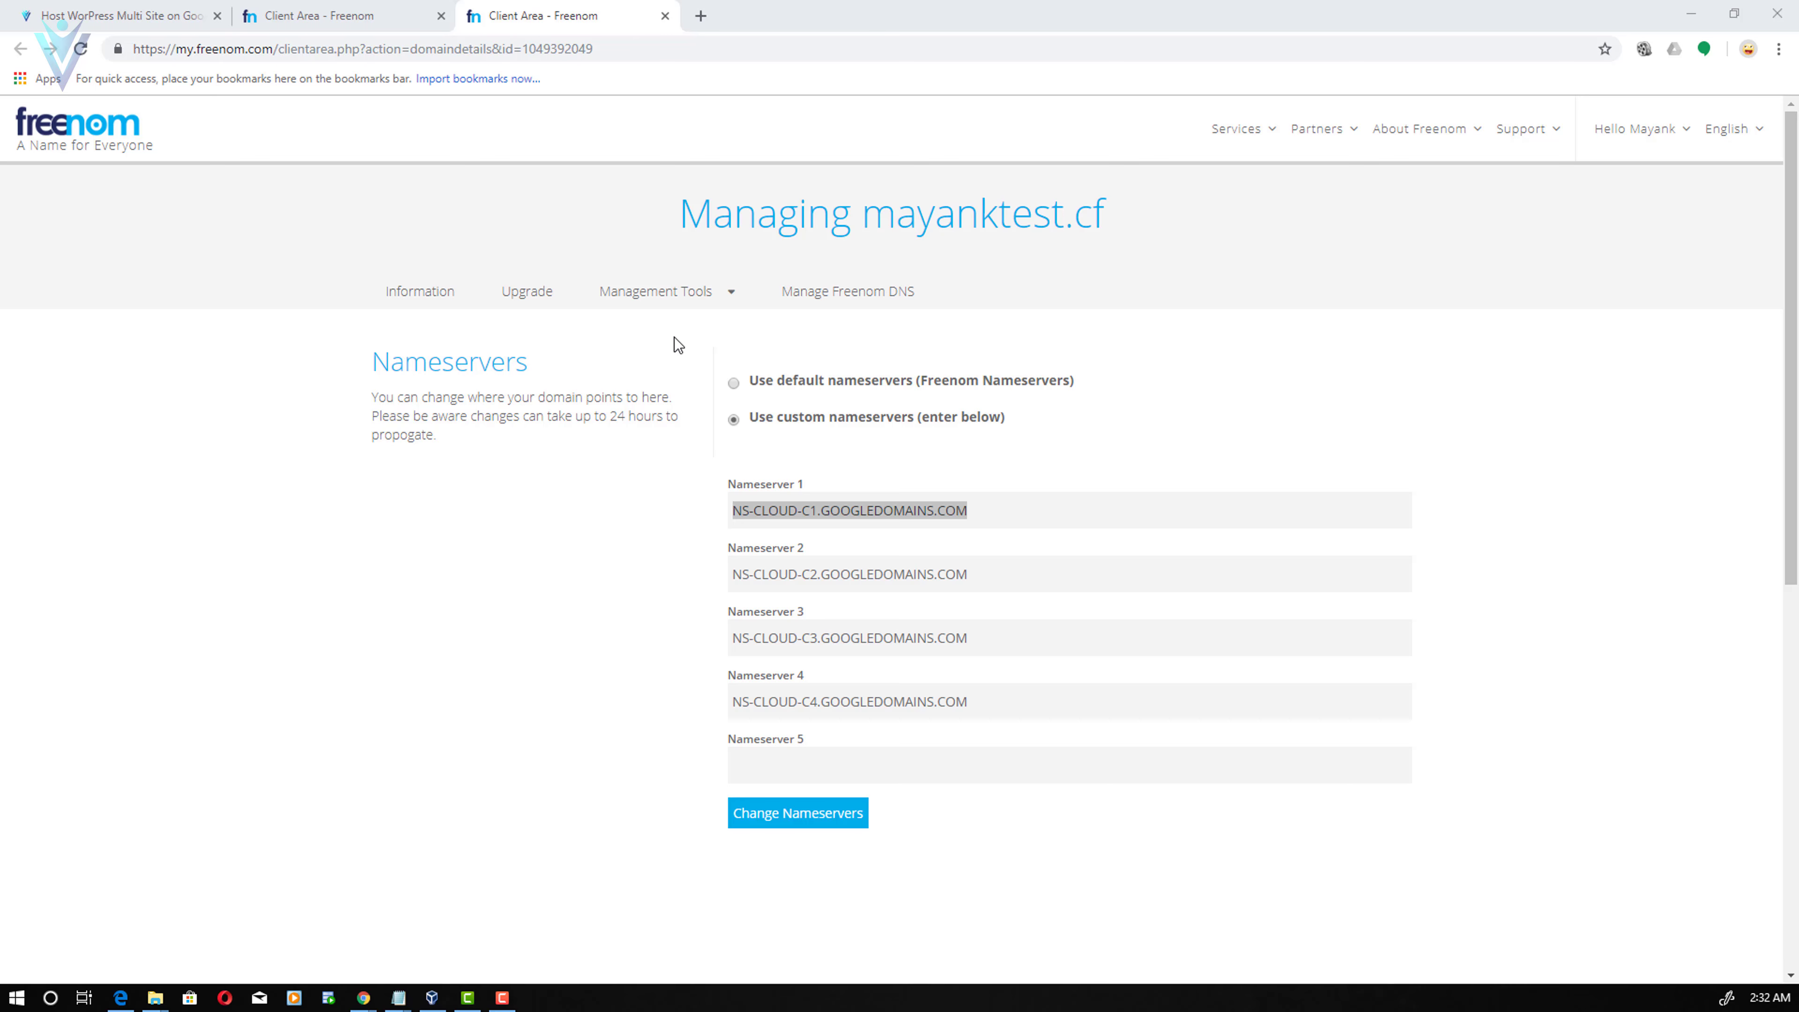
pyautogui.hotkey('alt', 'Tab')
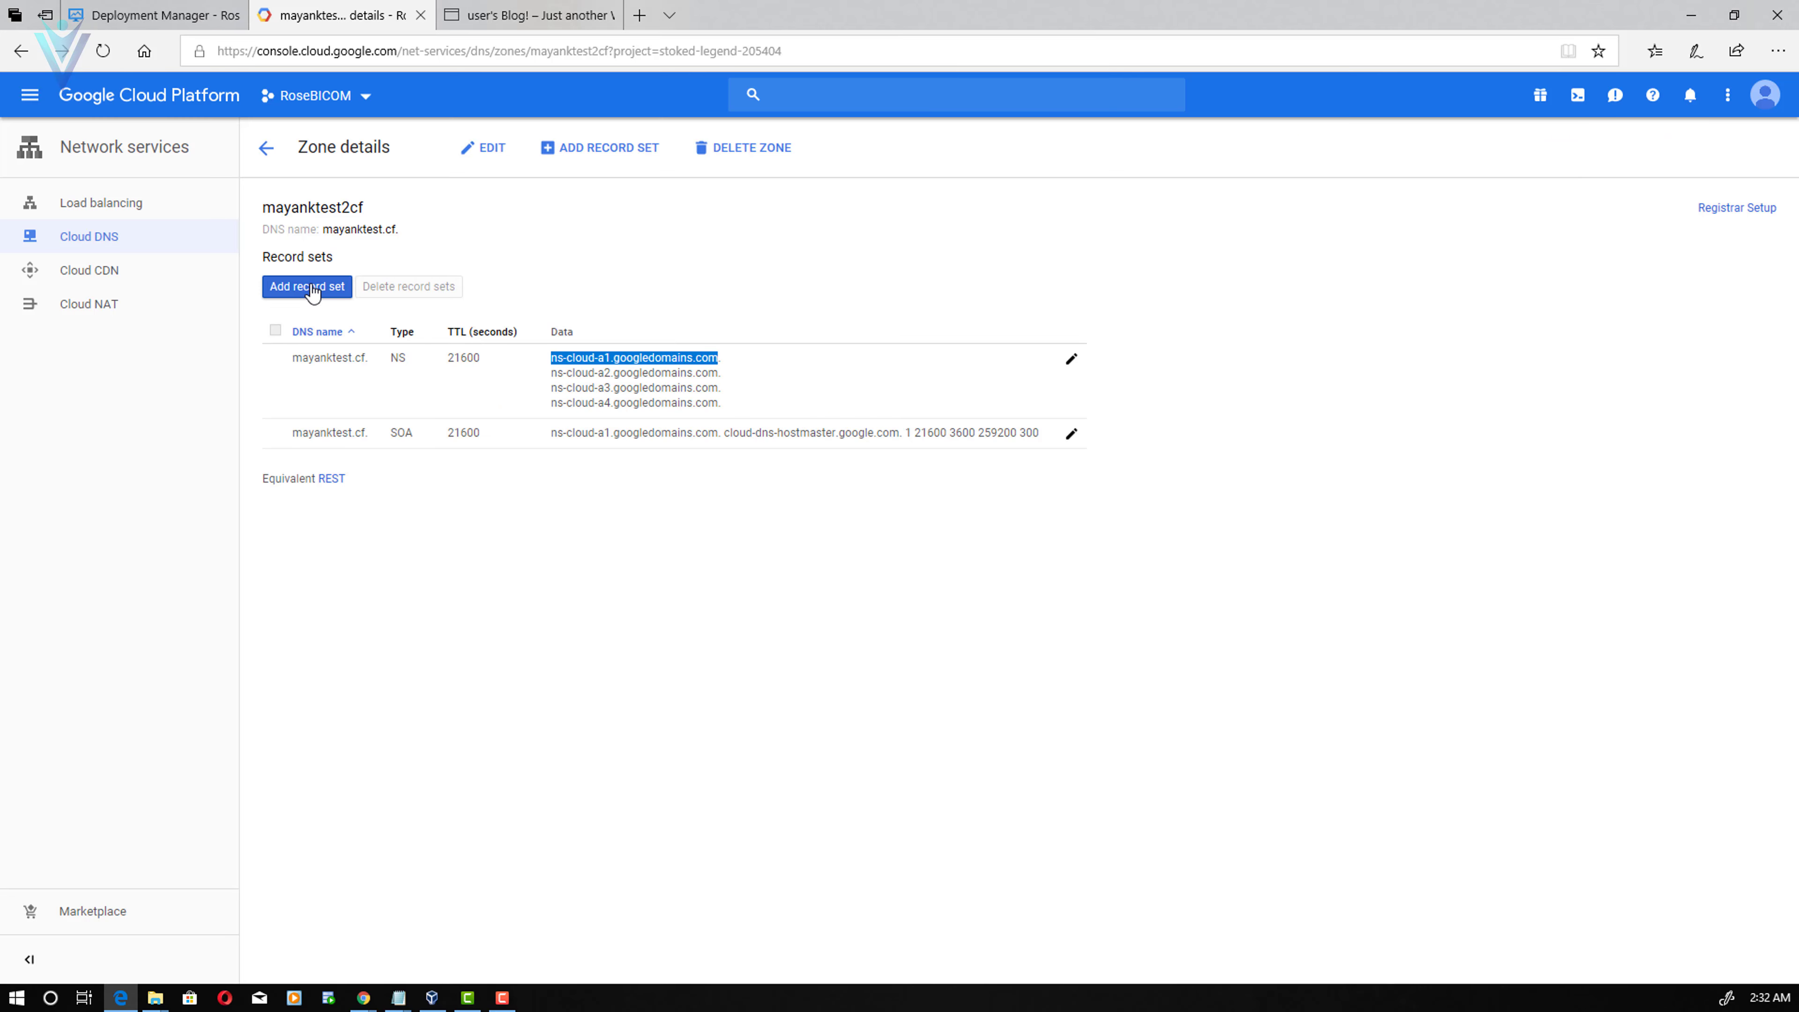
# - Start a record set with IPv4 address 35.239.80.132 in mayanktest2cf, then cancel it
pyautogui.click(313, 287)
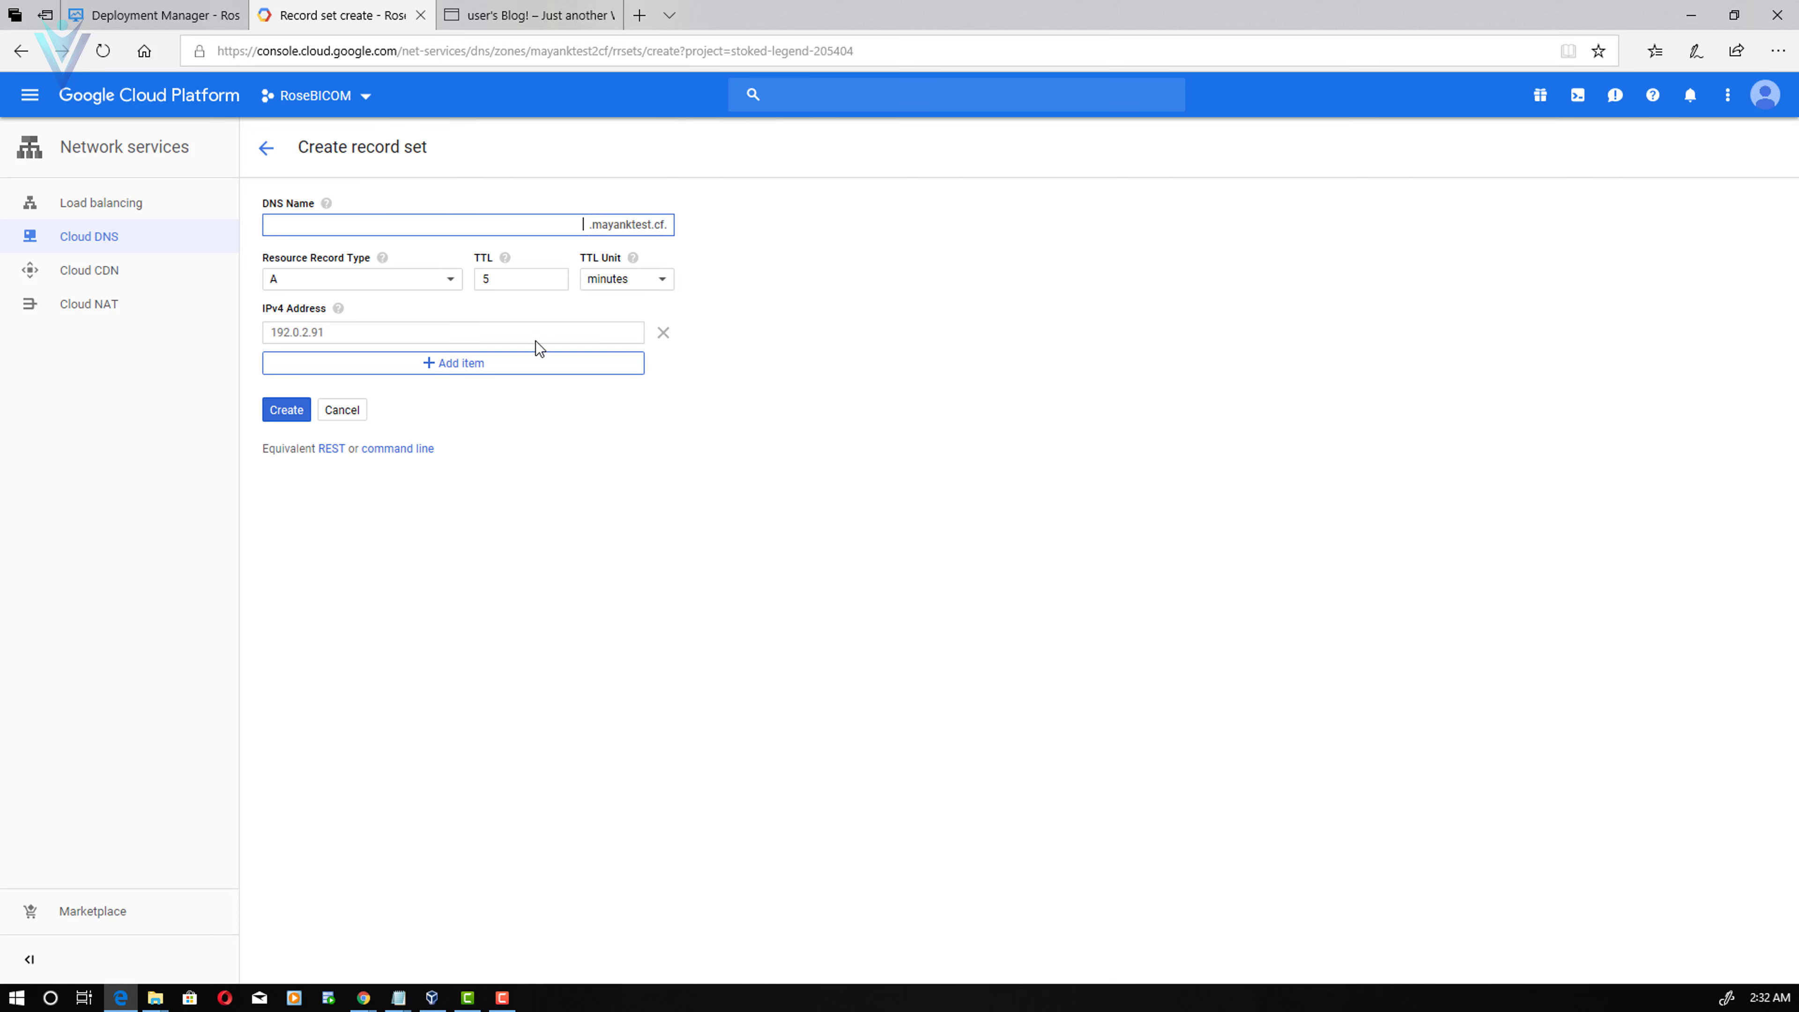
pyautogui.click(519, 329)
pyautogui.write('35.239.80.132')
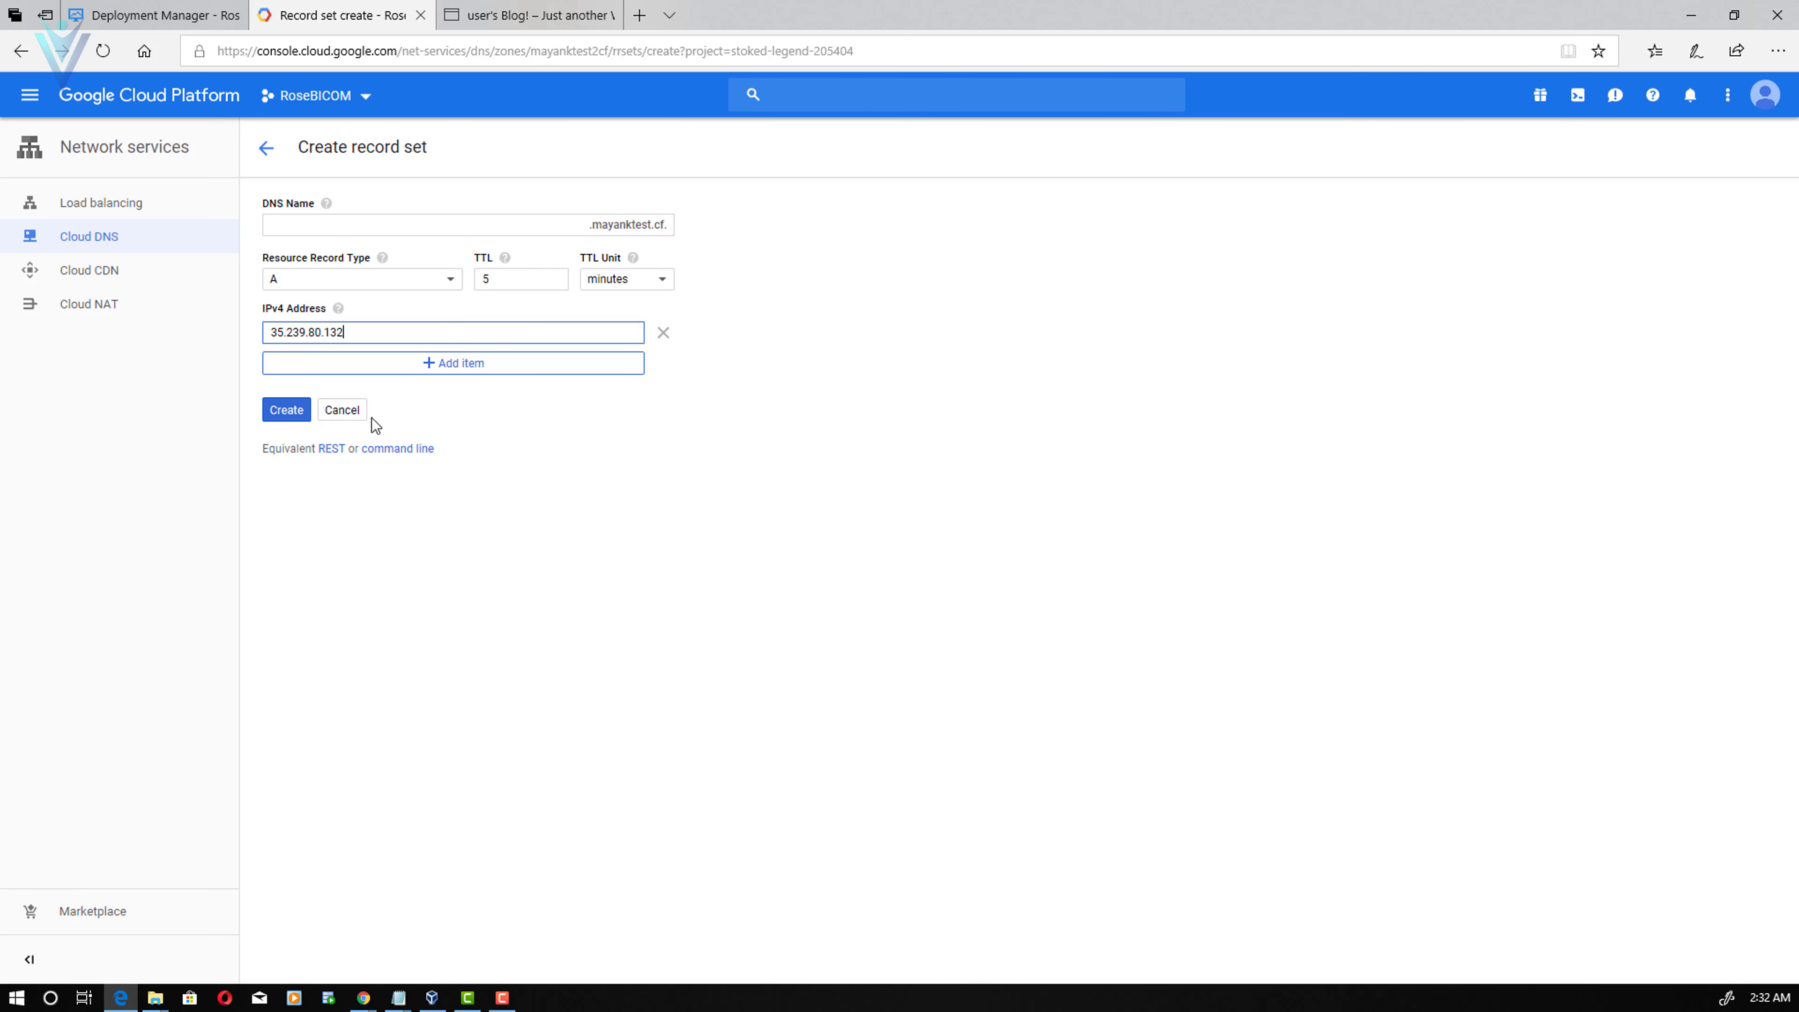
pyautogui.click(358, 415)
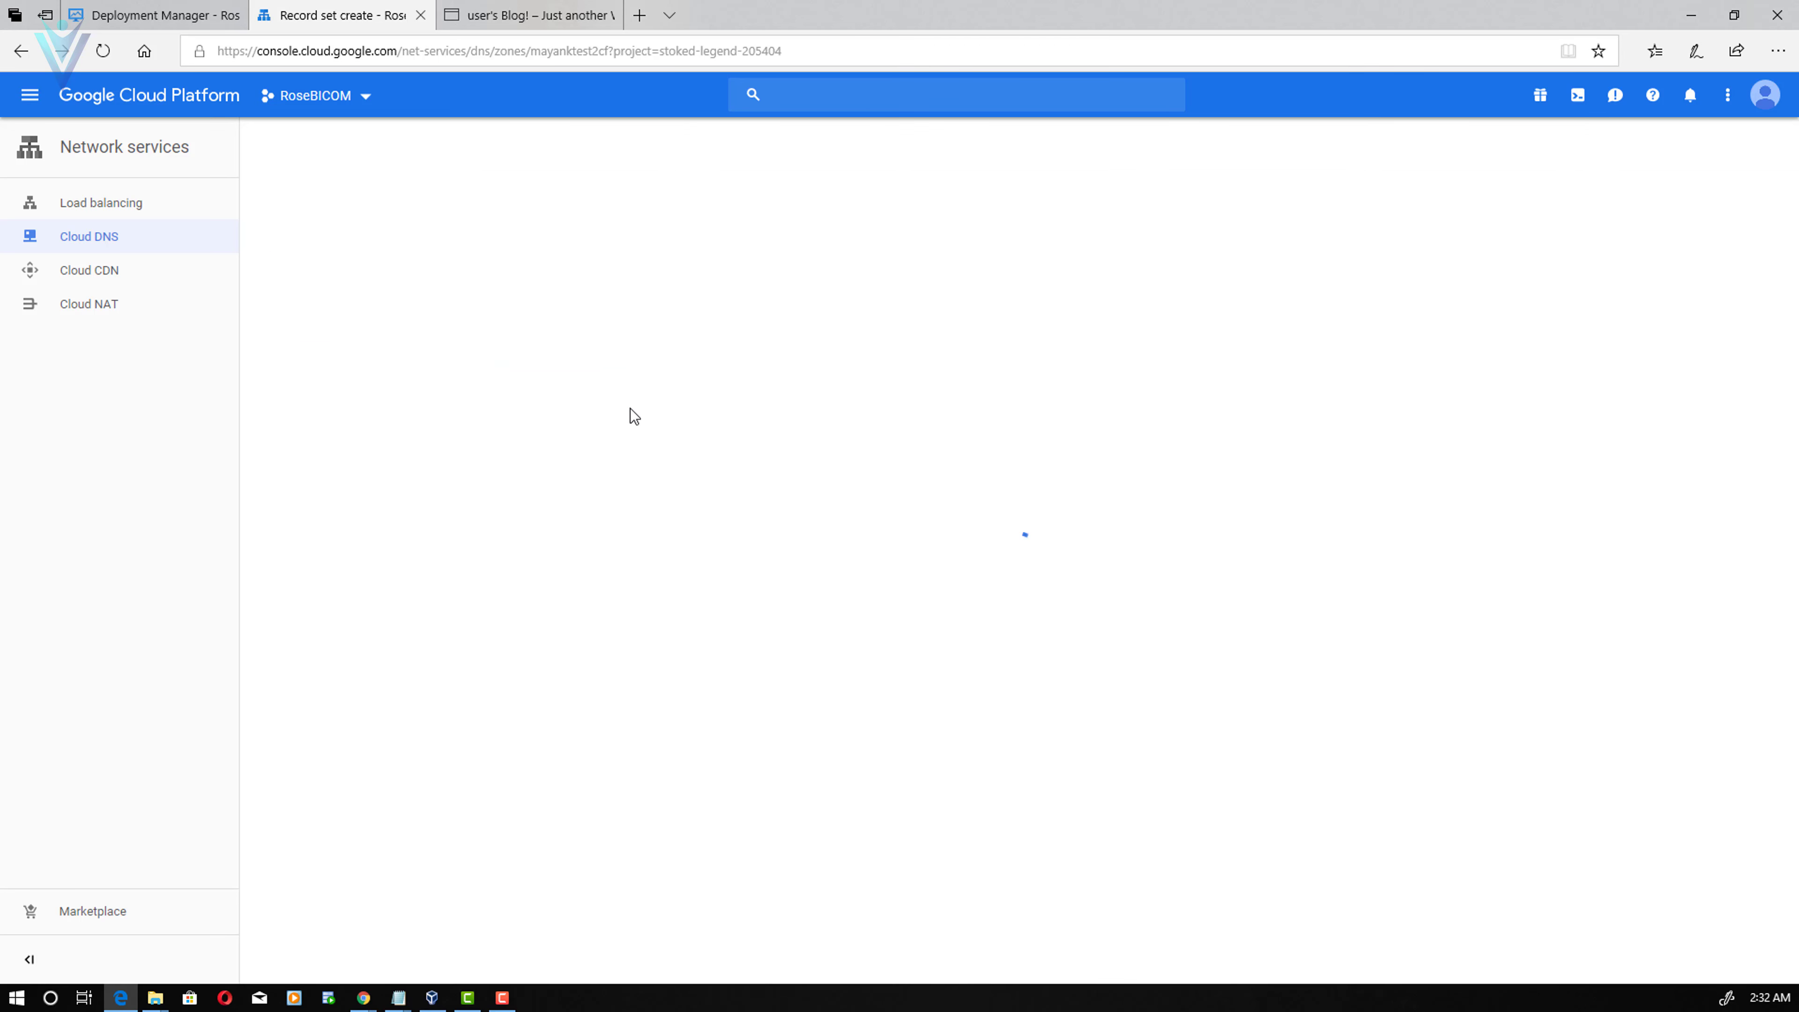
# - Delete the duplicate mayanktest2cf zone and open the mayanktestcf zone's details
pyautogui.click(104, 240)
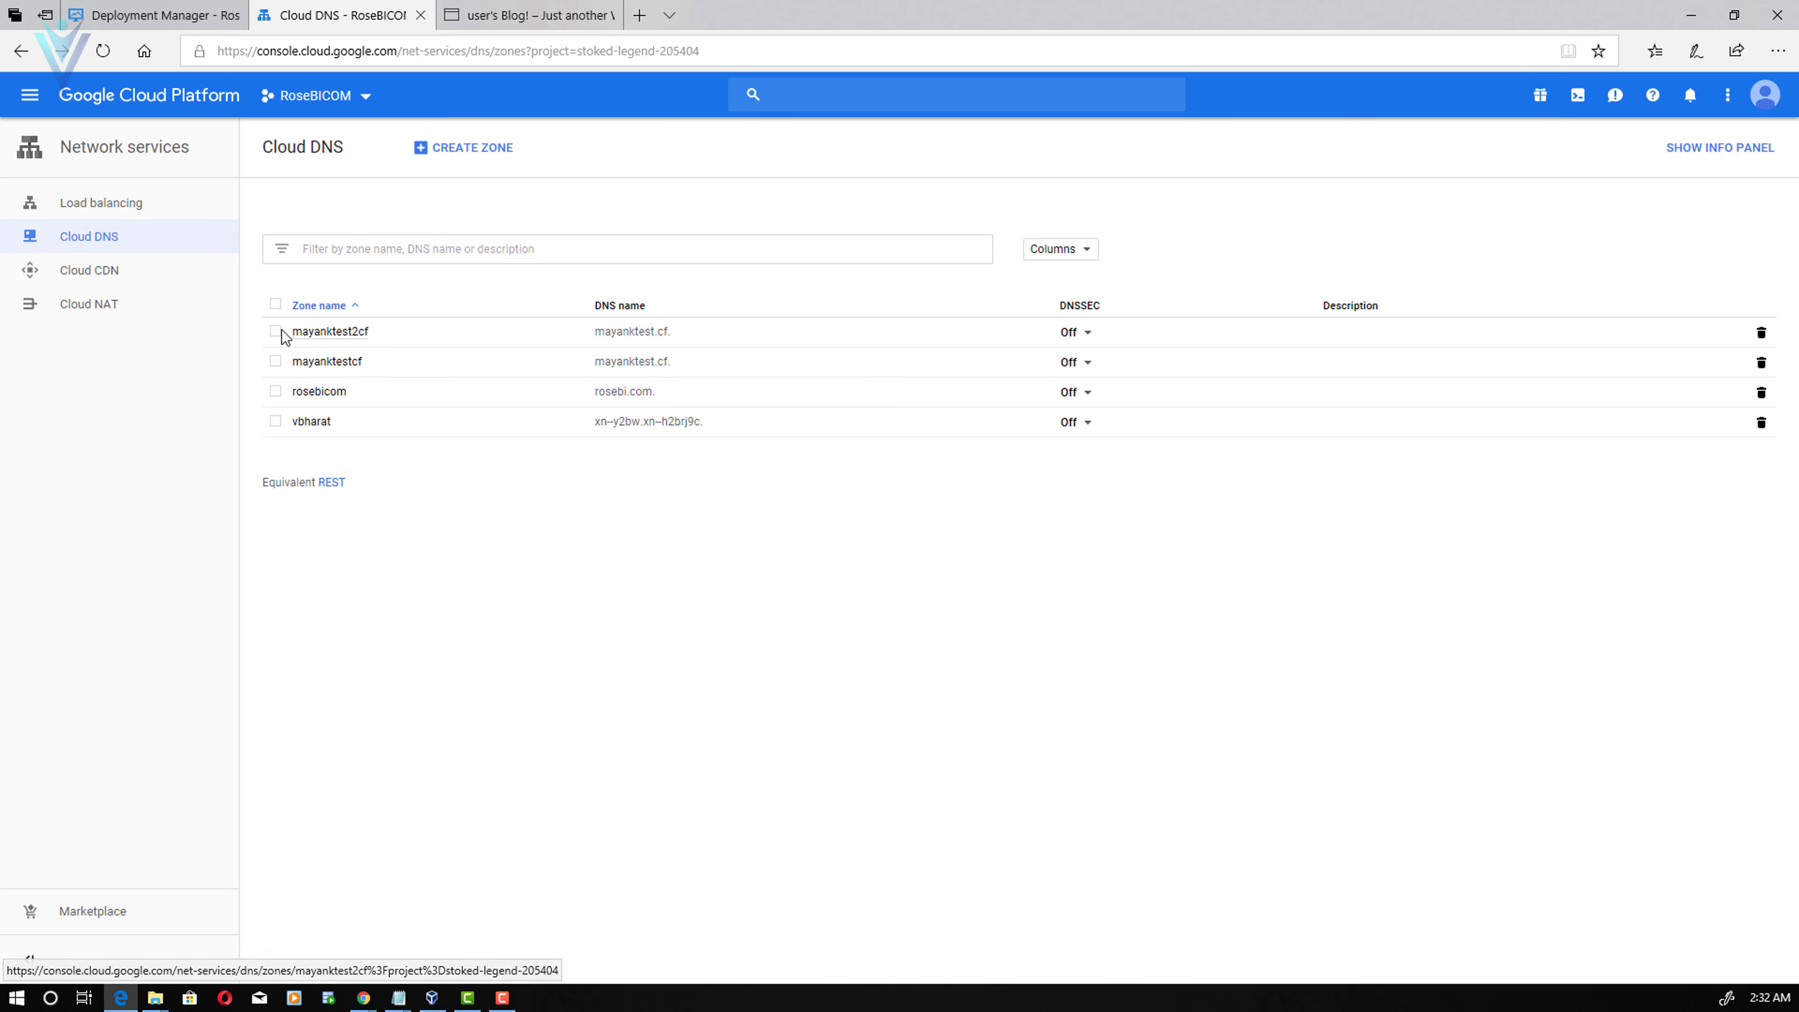
pyautogui.click(276, 331)
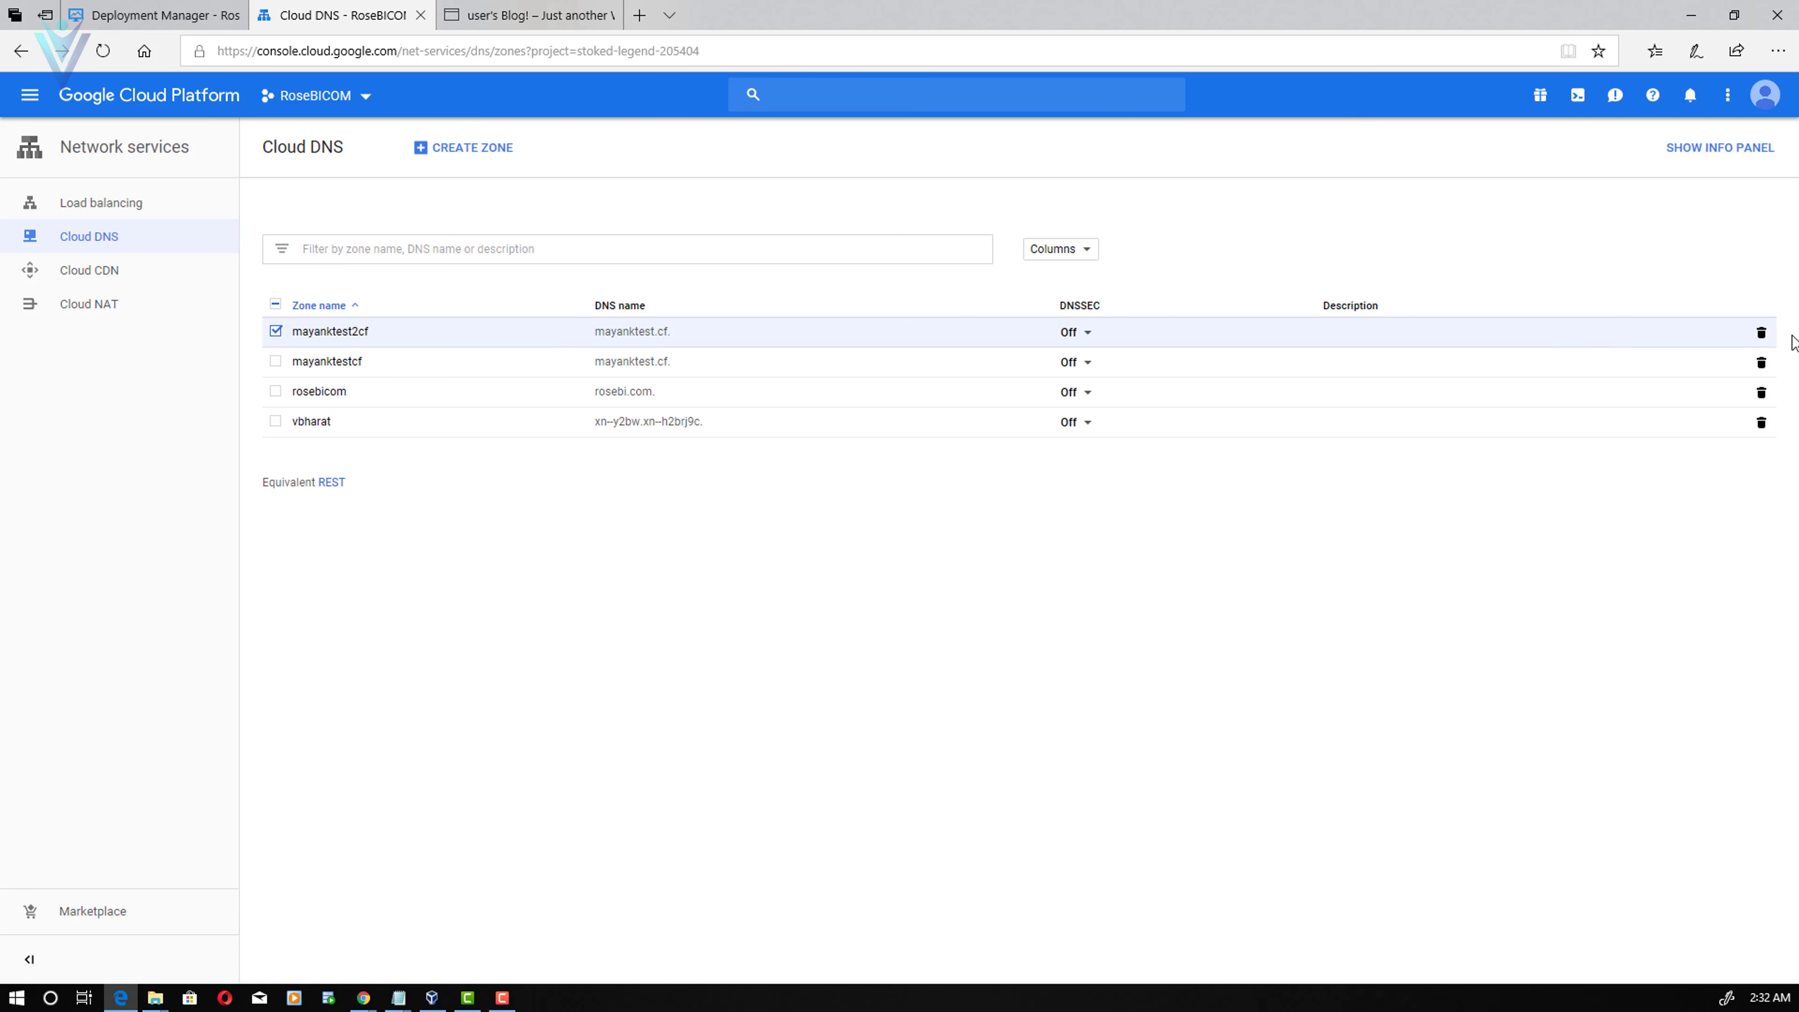
pyautogui.click(1762, 333)
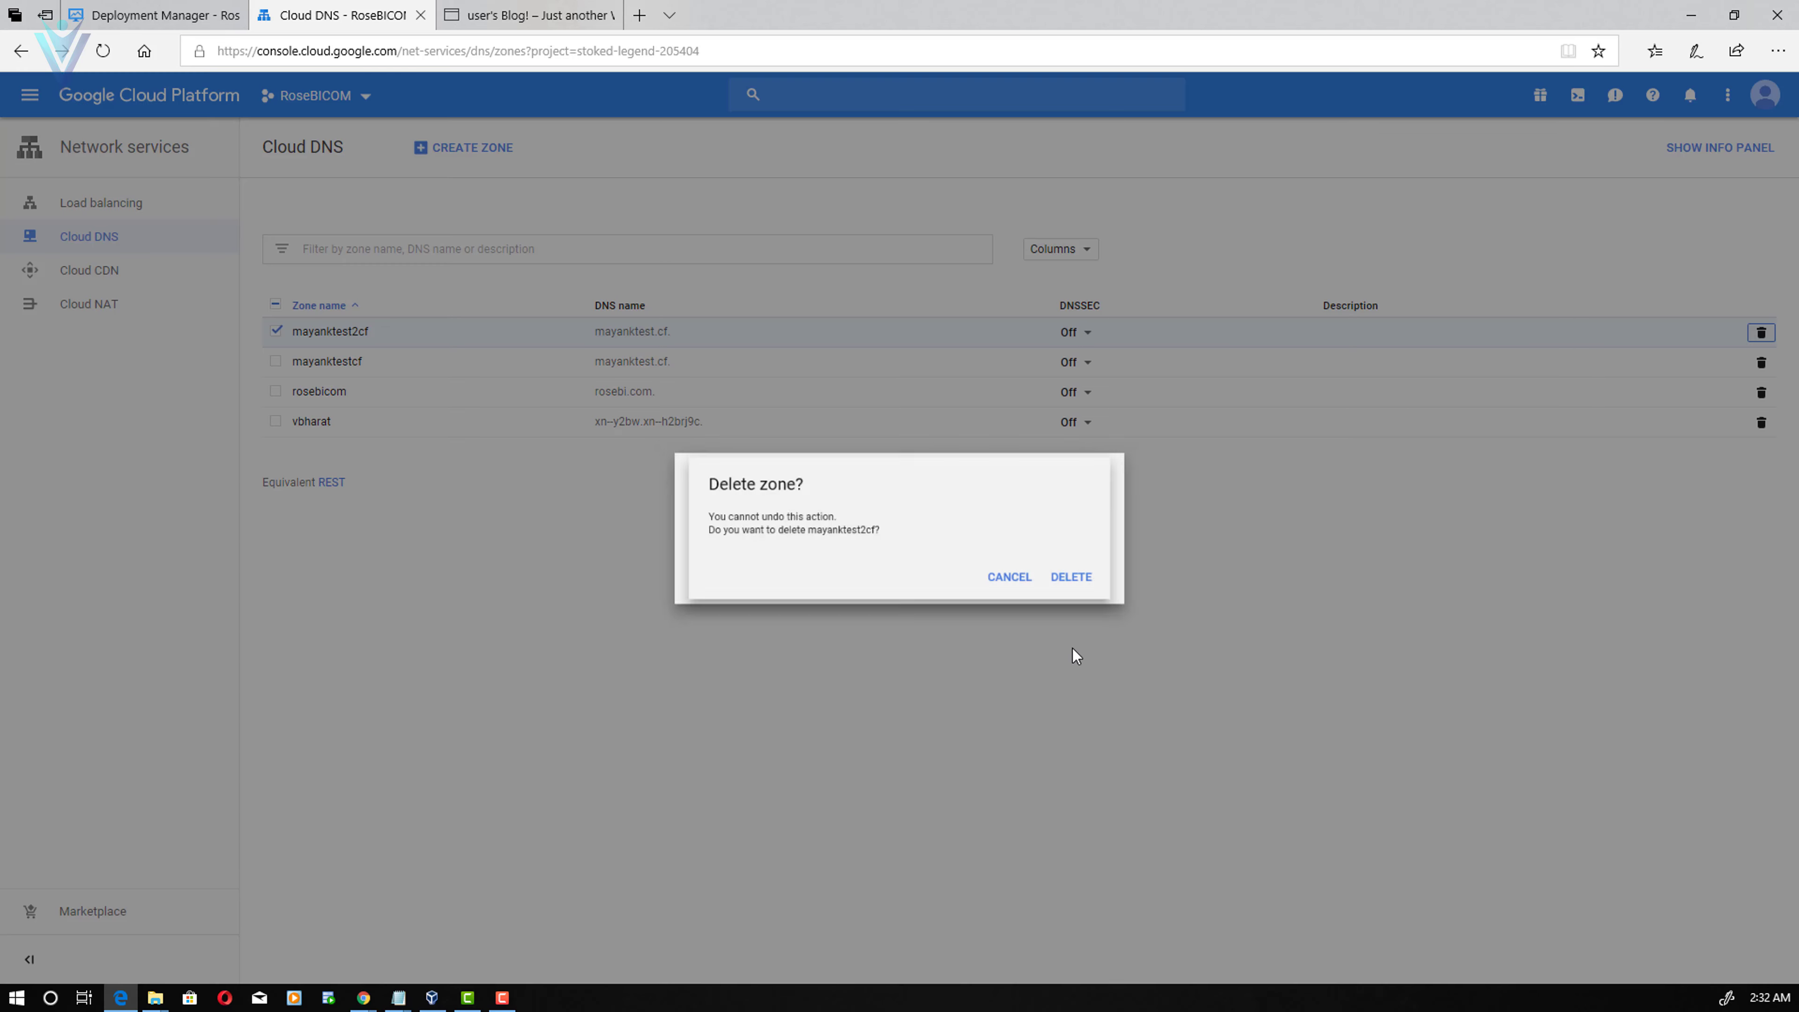
pyautogui.click(1095, 584)
pyautogui.click(341, 332)
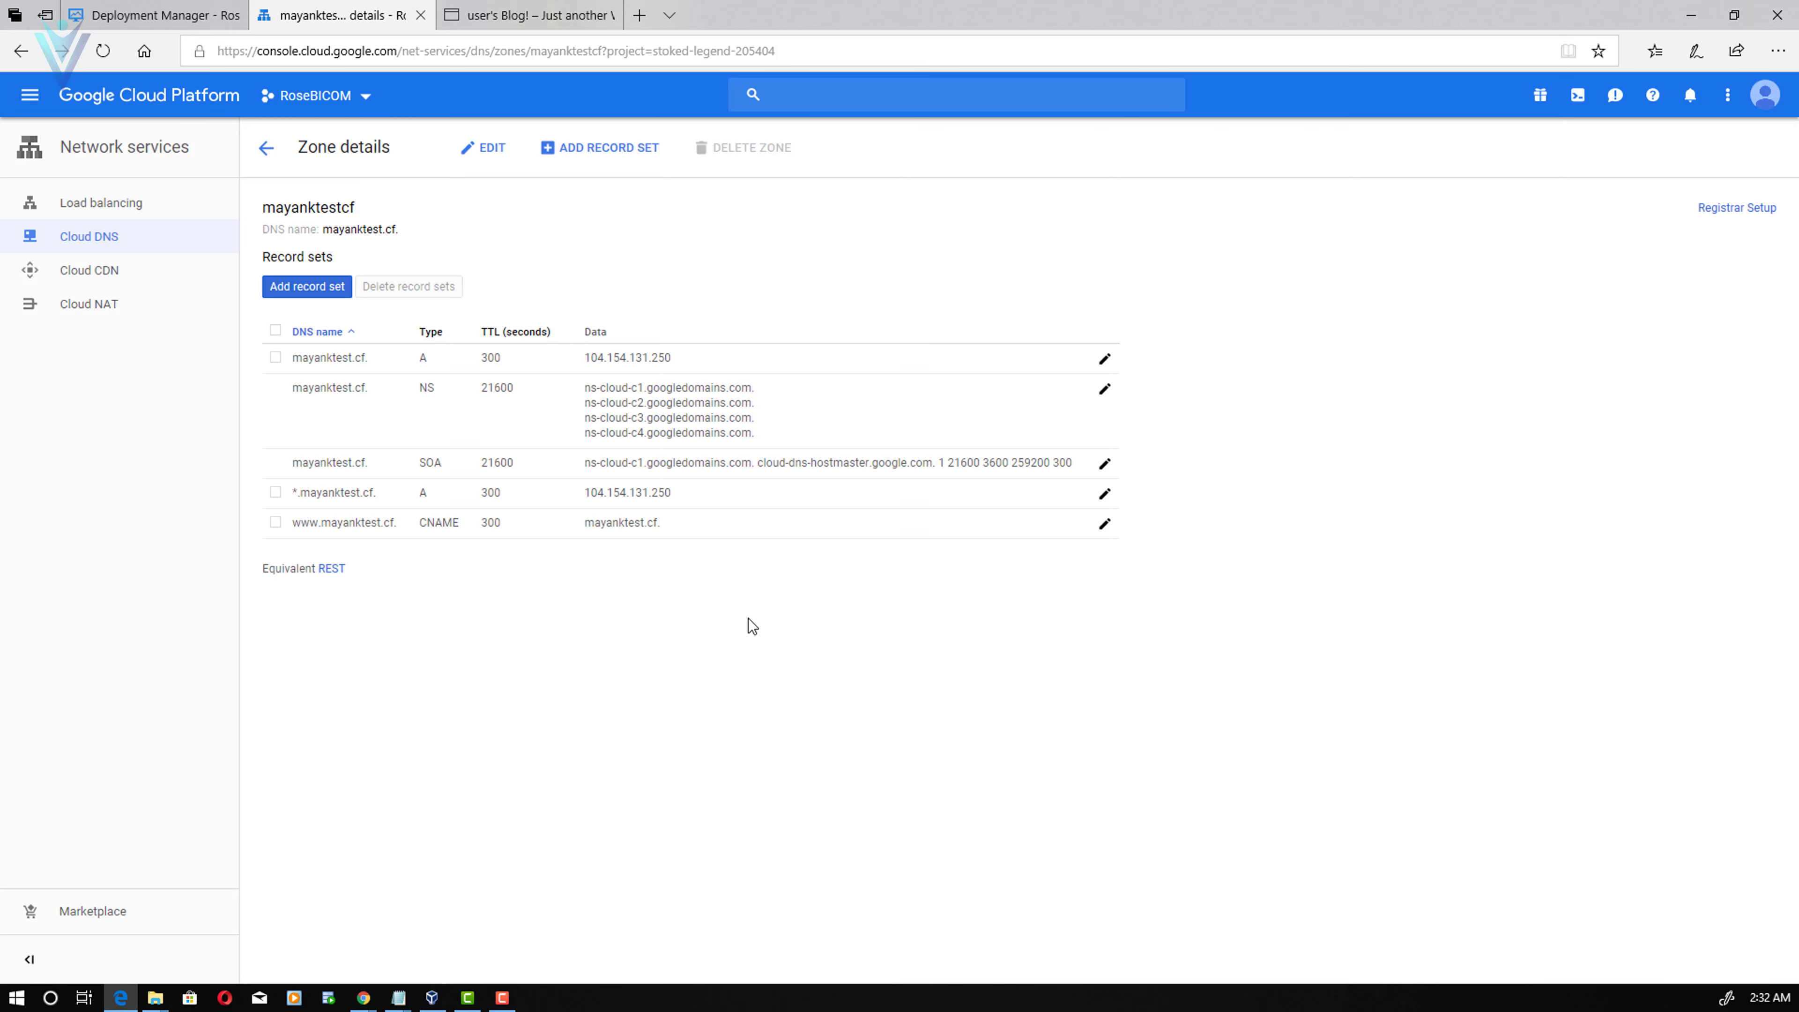
pyautogui.moveTo(597, 388); pyautogui.dragTo(734, 392)
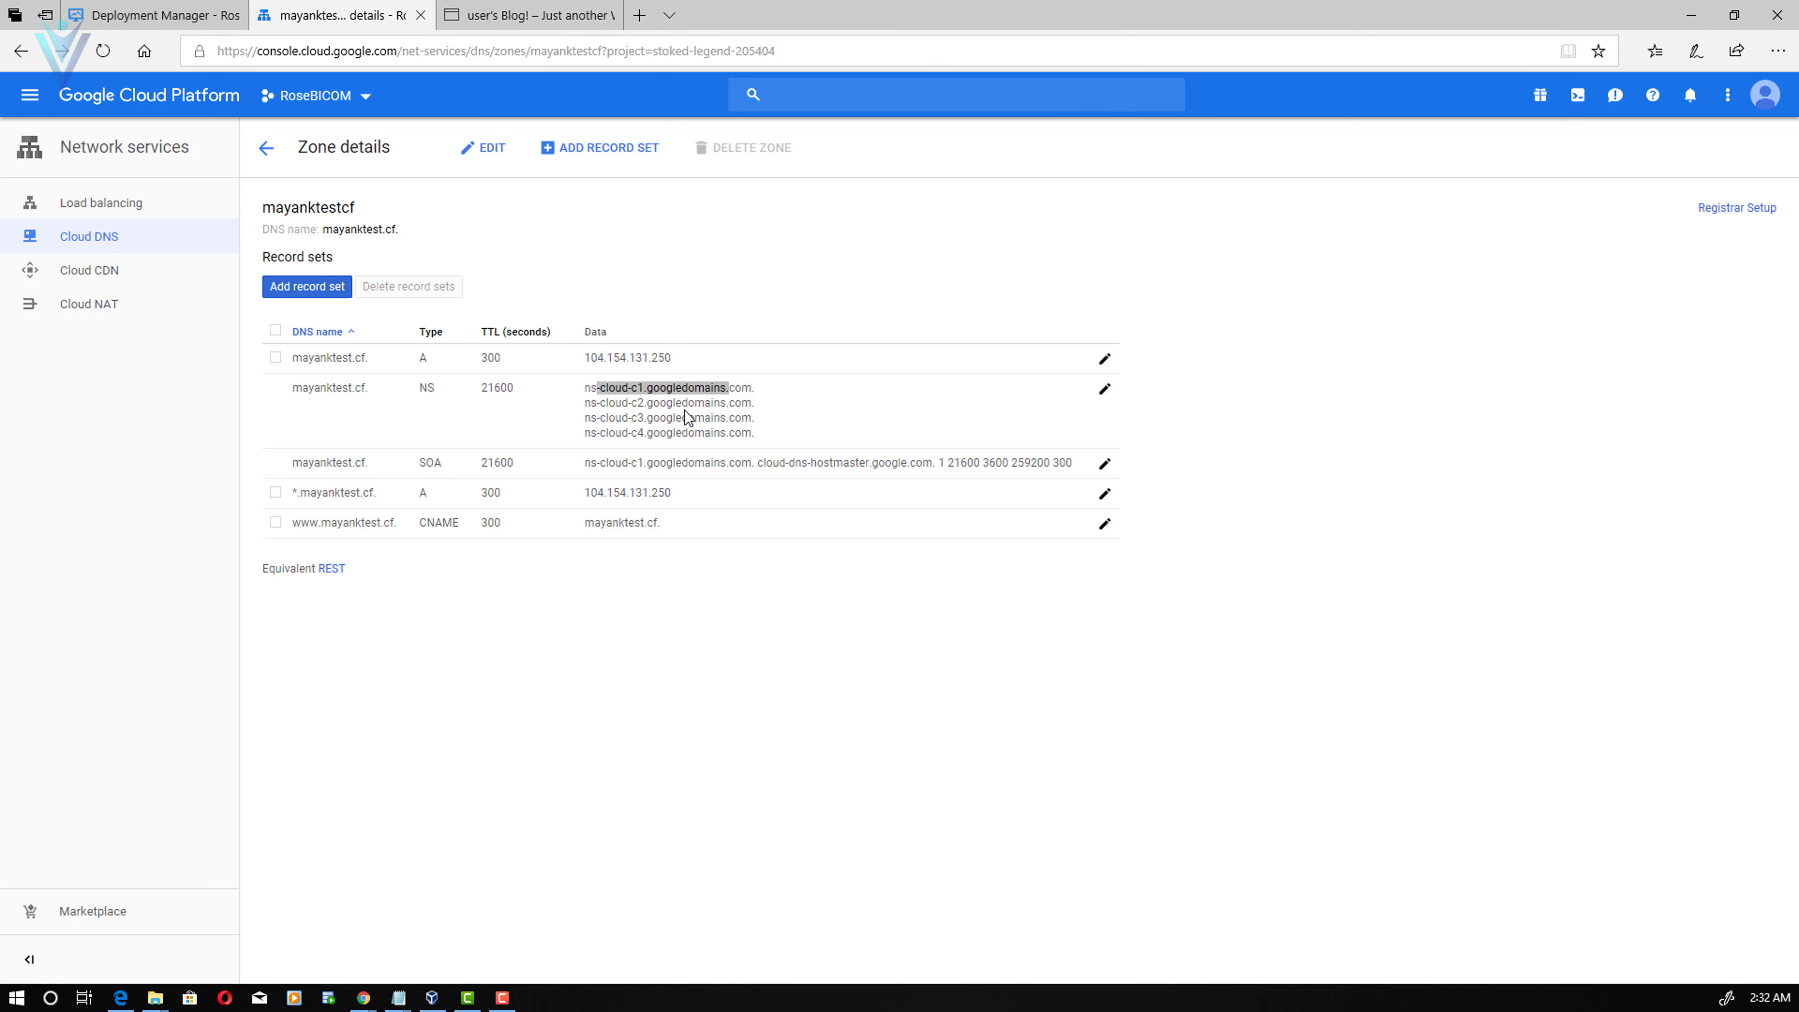
pyautogui.hotkey('alt', 'Tab')
pyautogui.tripleClick(953, 508)
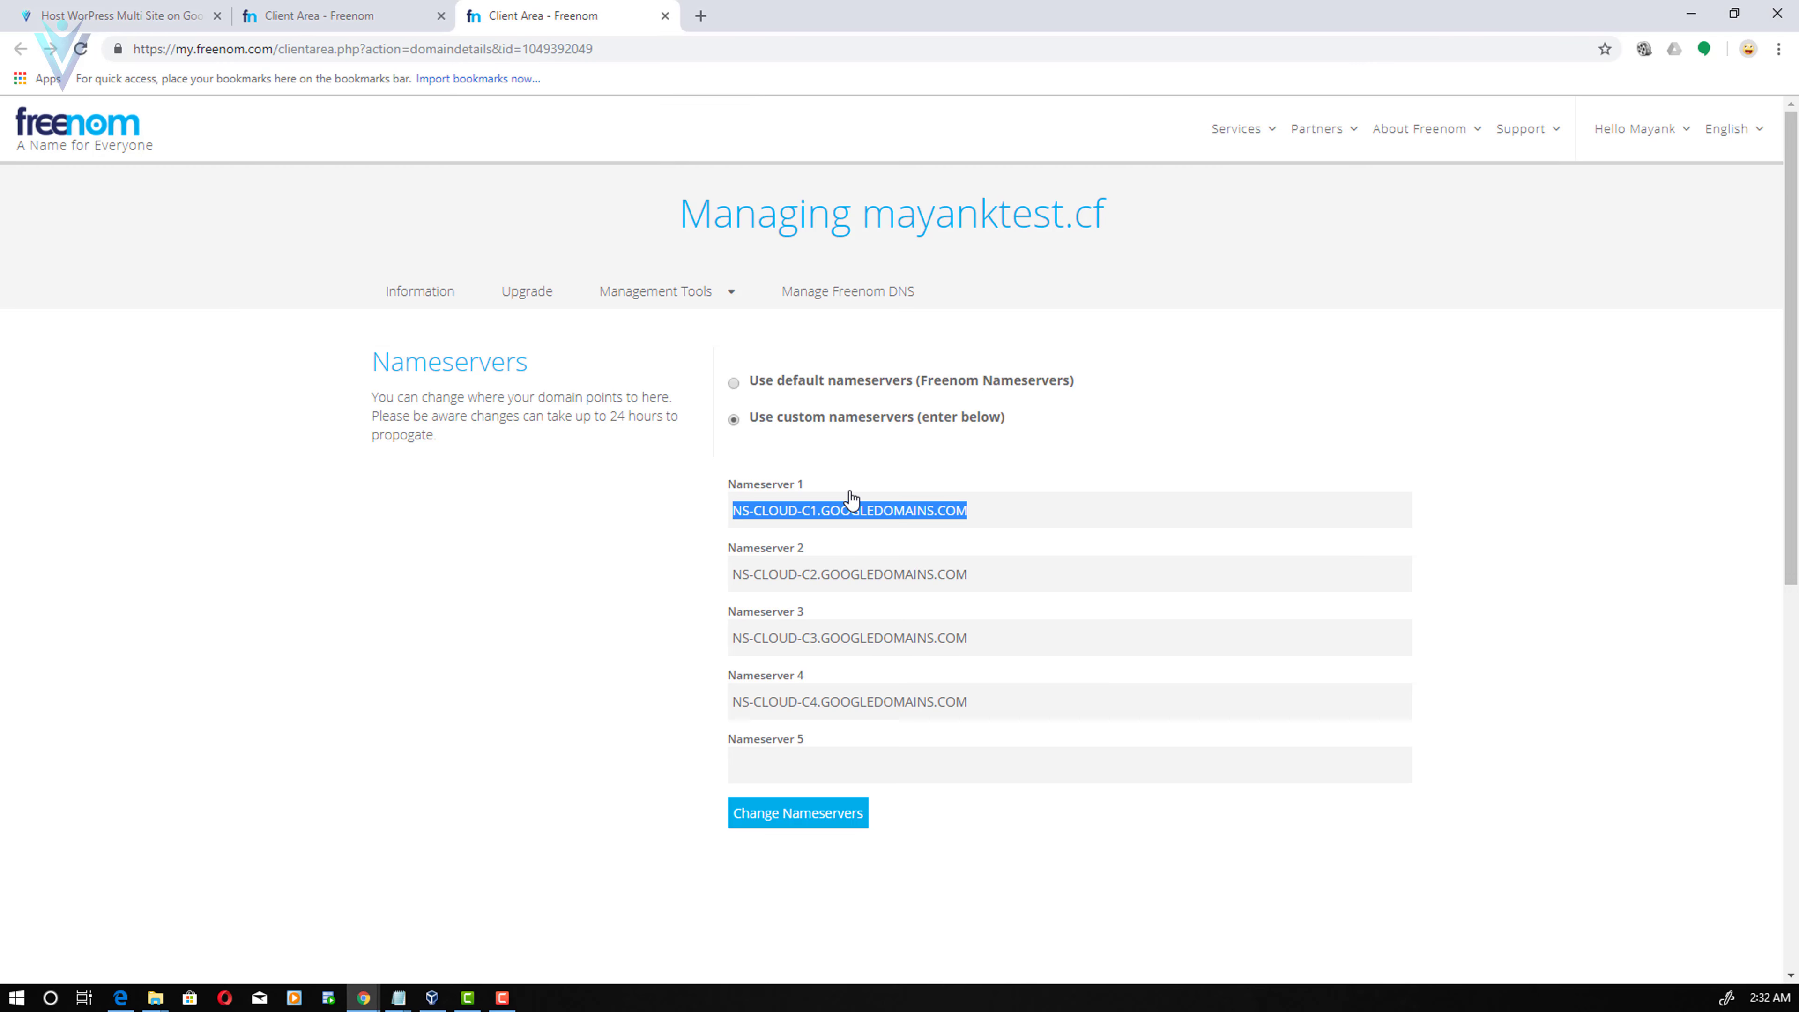
pyautogui.click(388, 14)
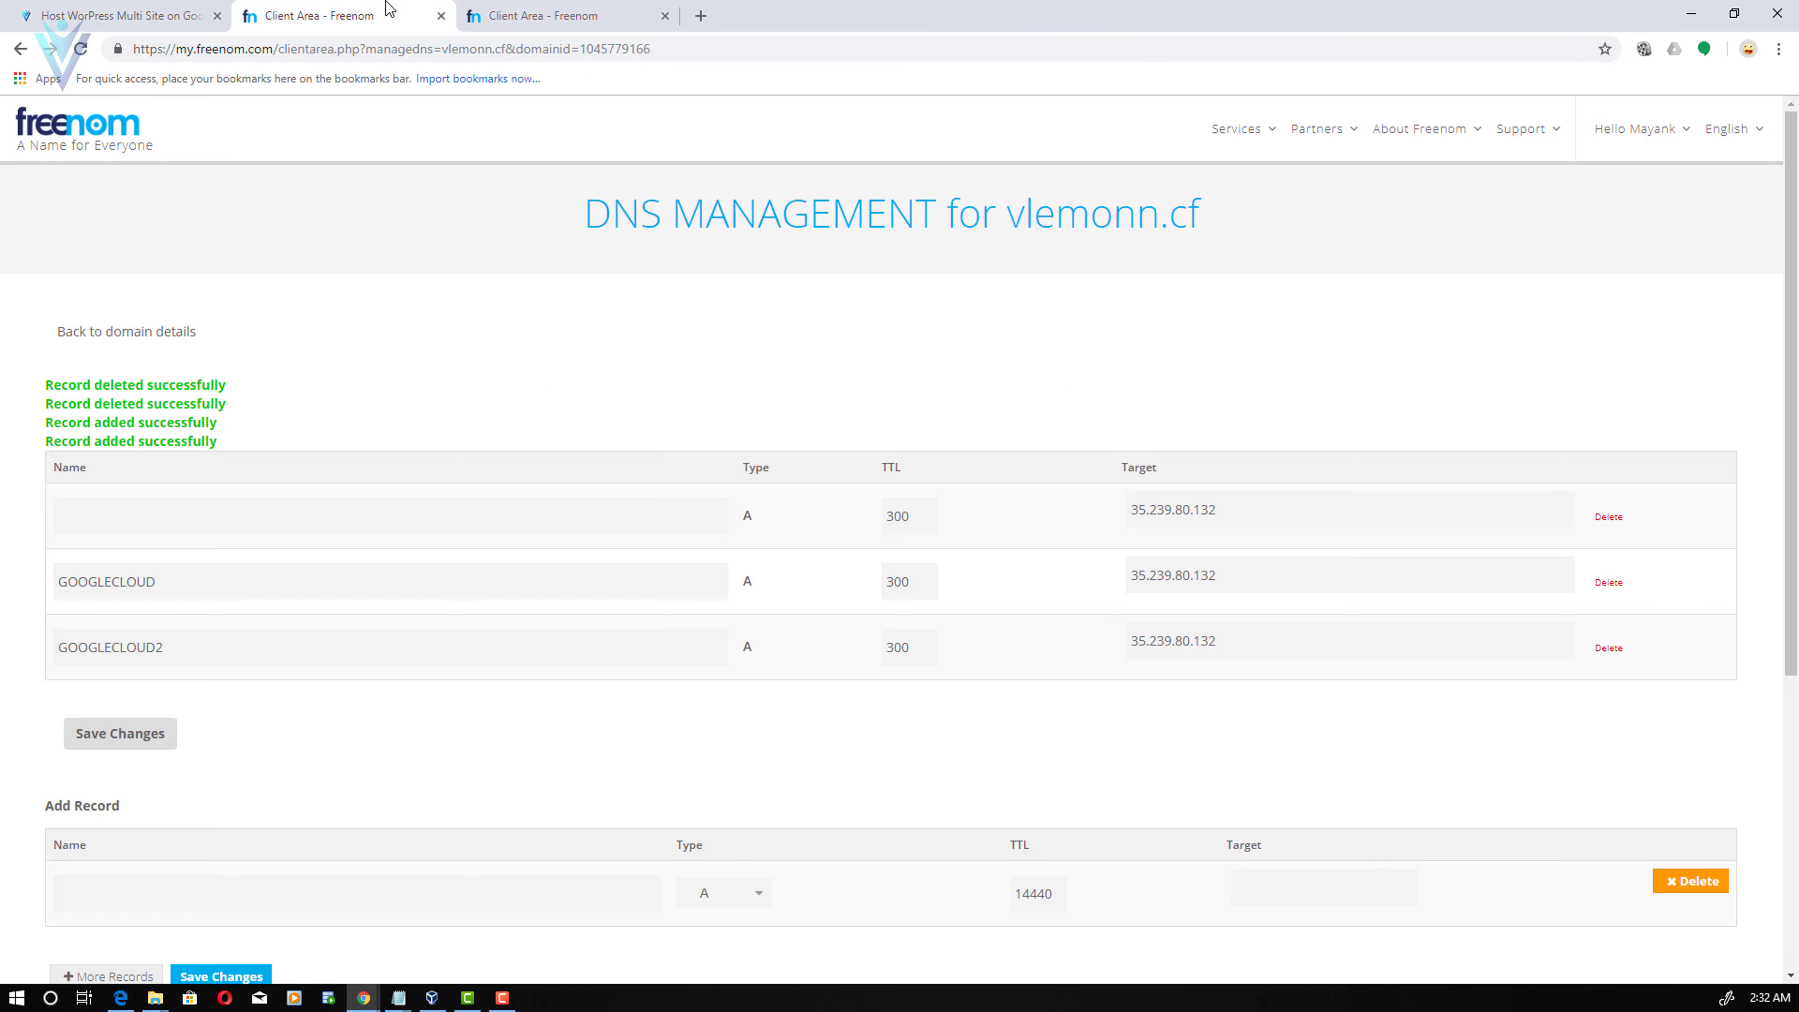
pyautogui.click(177, 21)
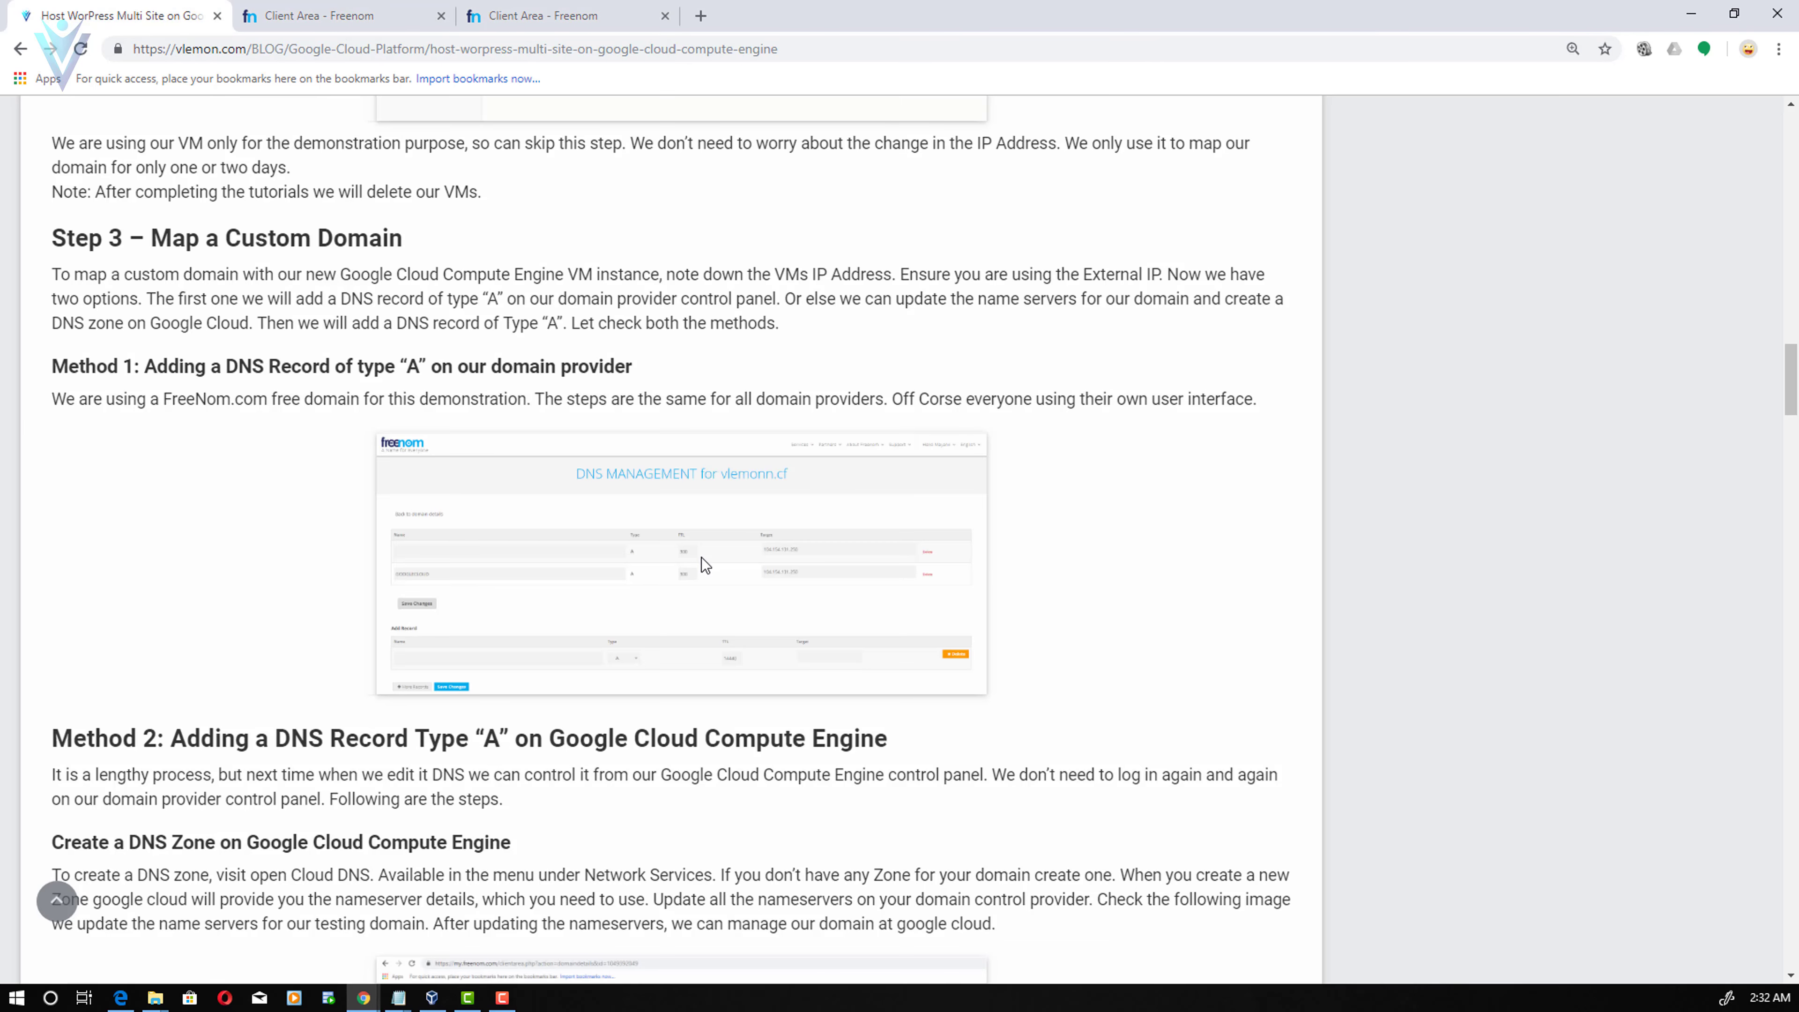
pyautogui.hotkey('alt', 'Tab')
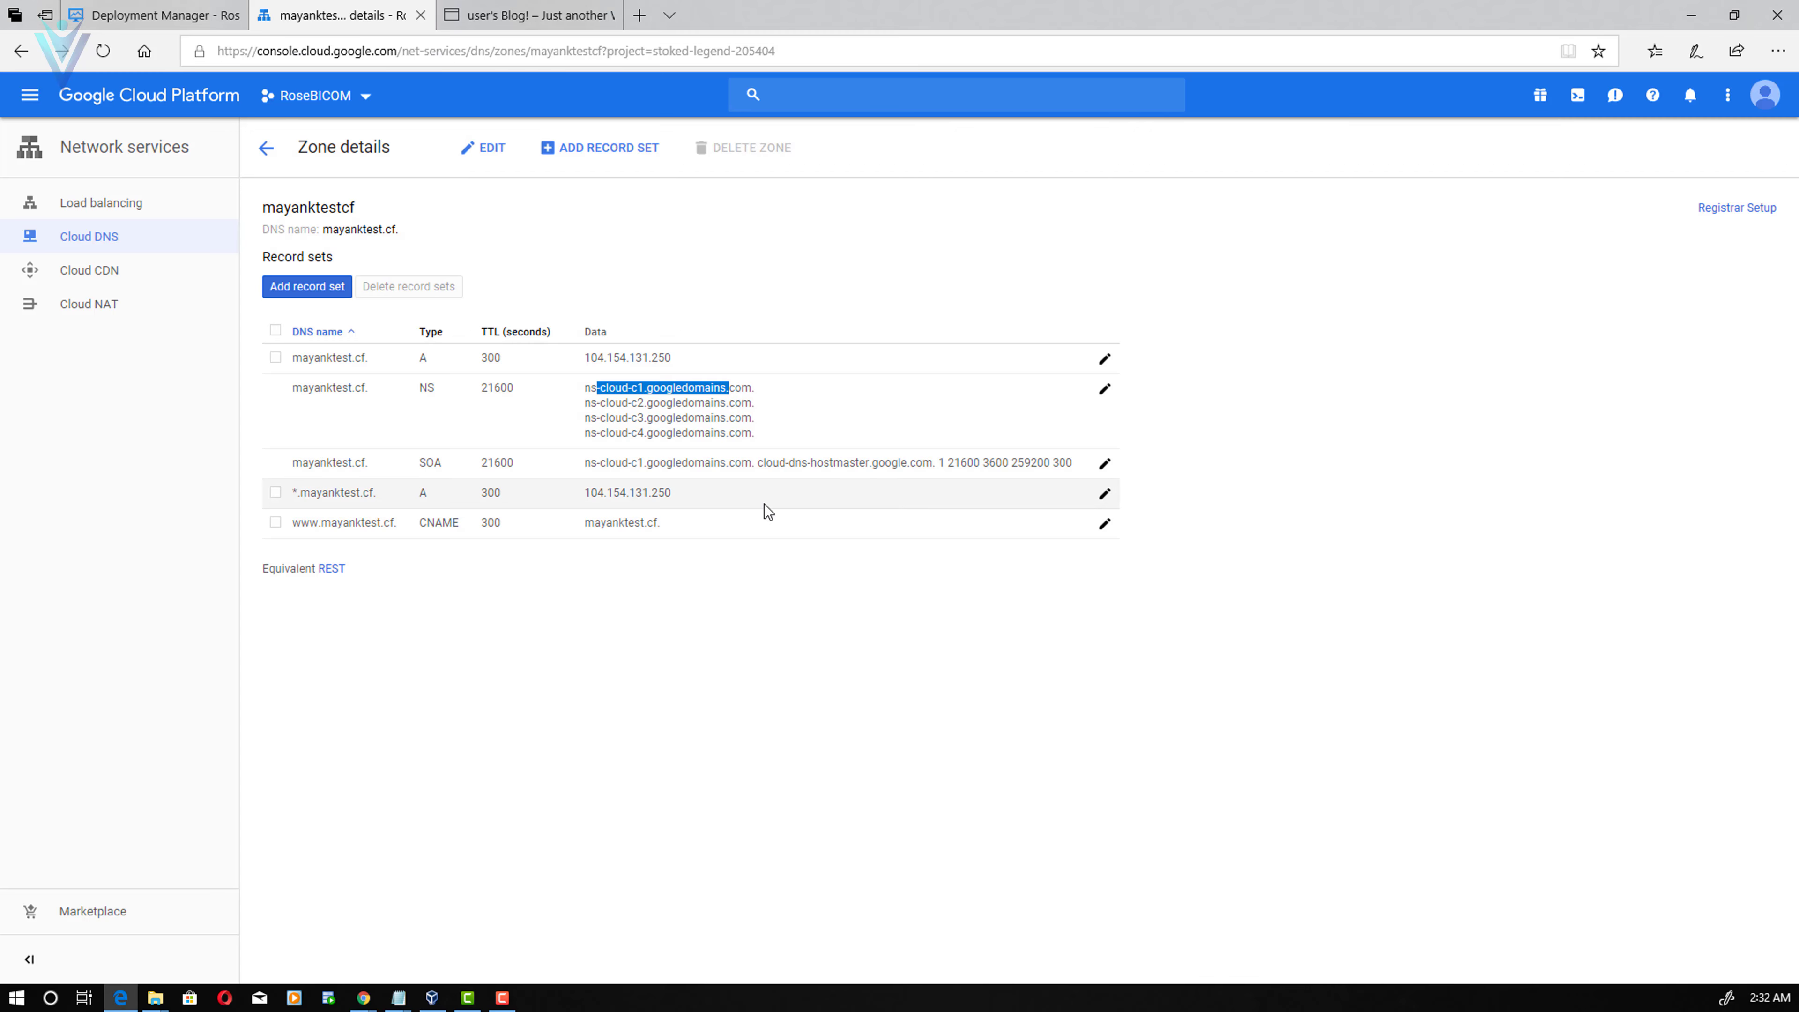
pyautogui.click(482, 489)
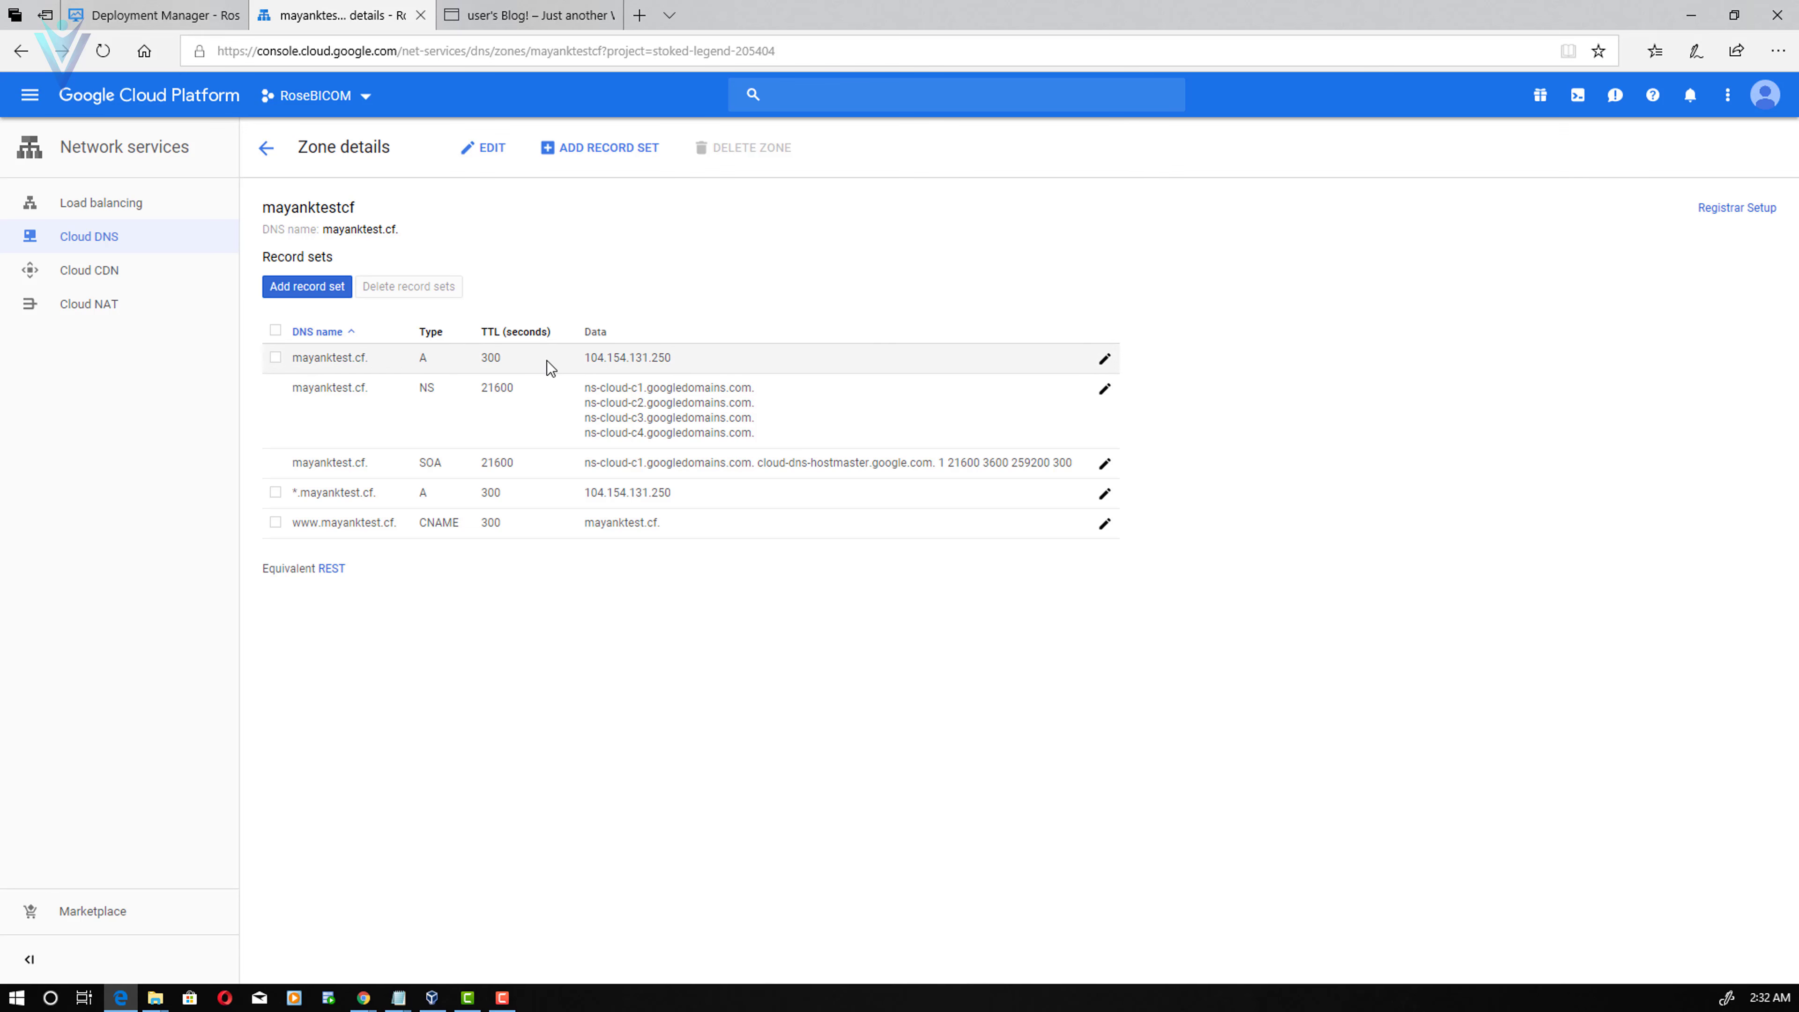
# - Change the mayanktest.cf. A record's IP from 104.154.131.250 to 35.239.80.132
pyautogui.click(1104, 360)
pyautogui.moveTo(430, 494); pyautogui.dragTo(184, 512)
pyautogui.write('35.239.80.132')
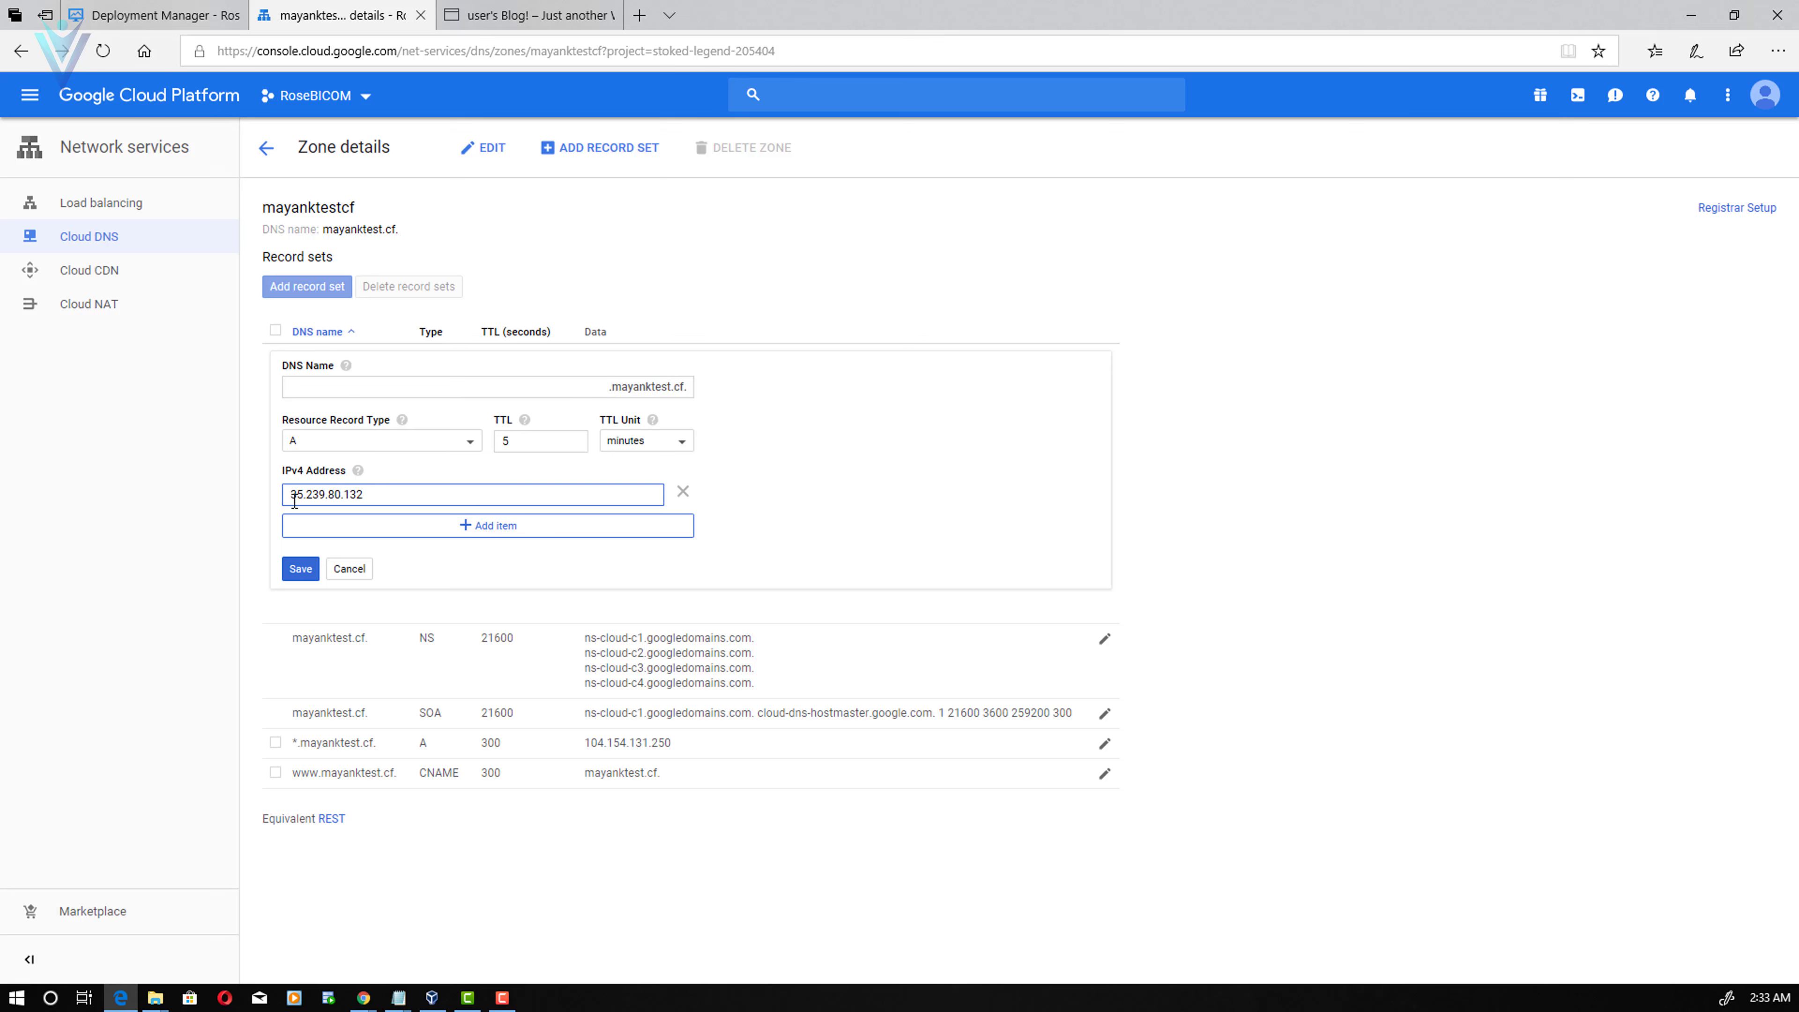
pyautogui.click(317, 568)
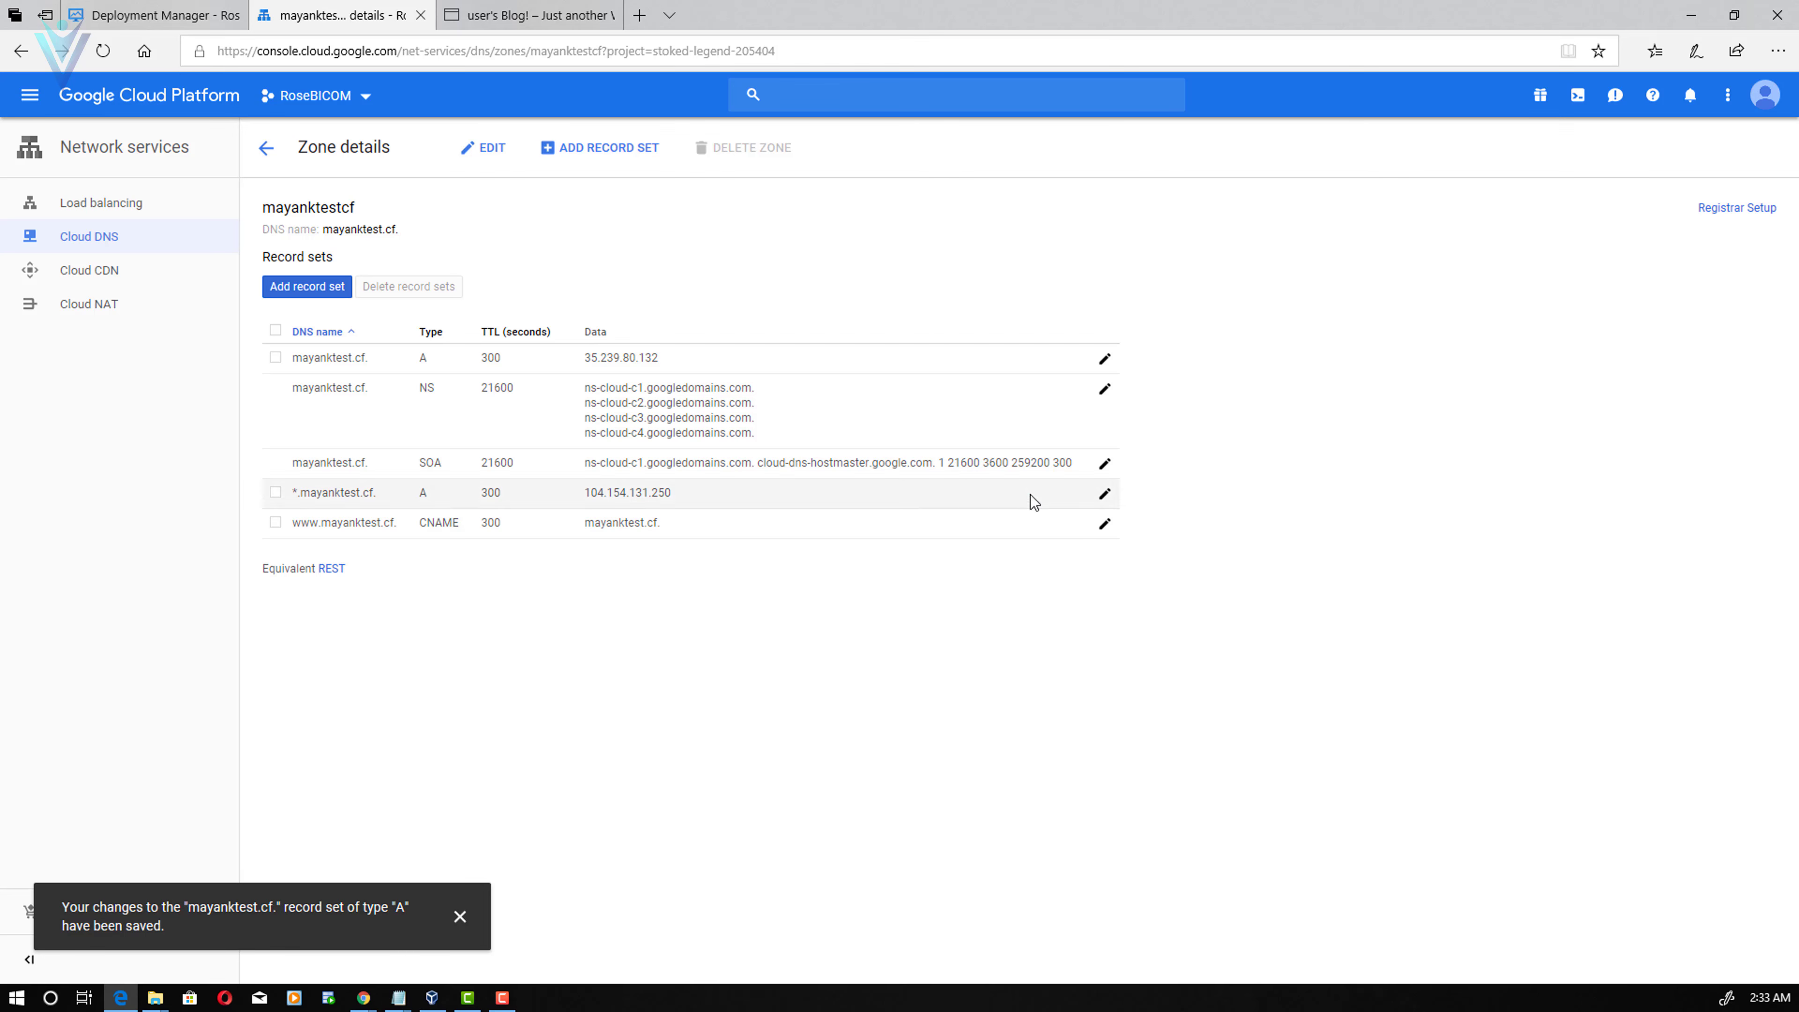
# - Change the *.mayanktest.cf. wildcard A record's IP from 104.154.131.250 to 35.239.80.132
pyautogui.click(1104, 494)
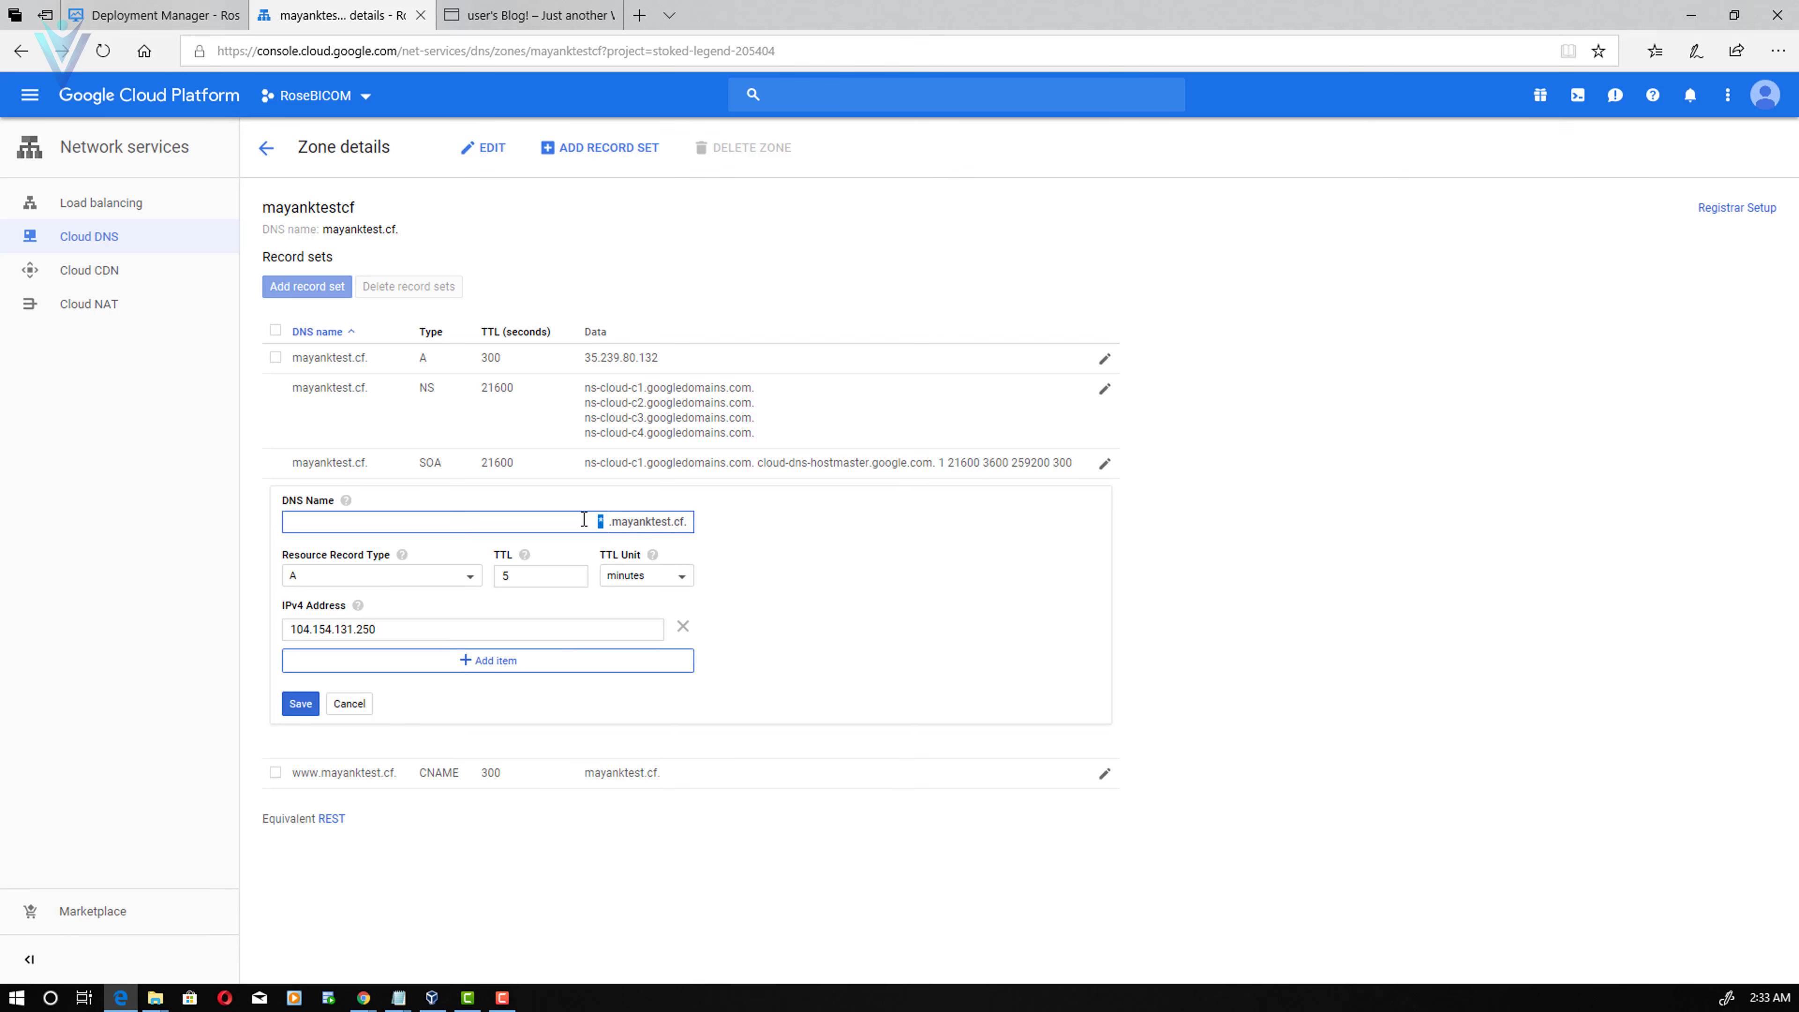
pyautogui.moveTo(583, 521); pyautogui.dragTo(685, 528)
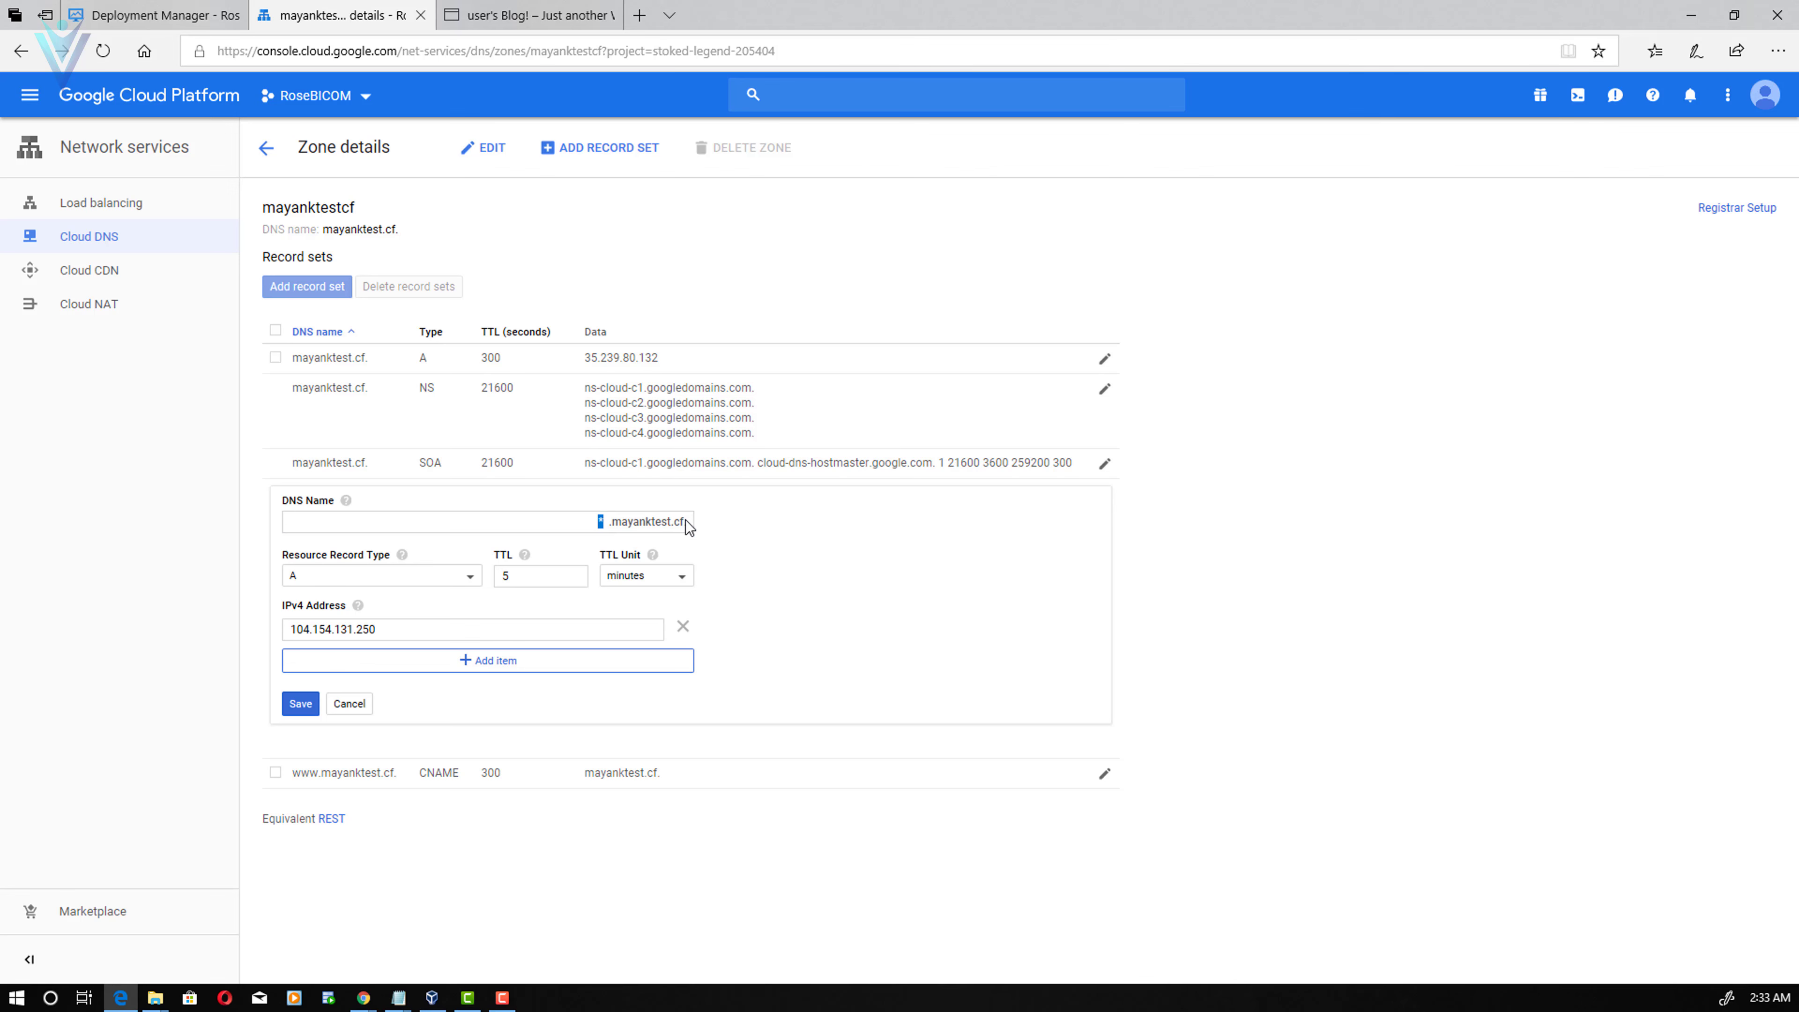
pyautogui.click(431, 627)
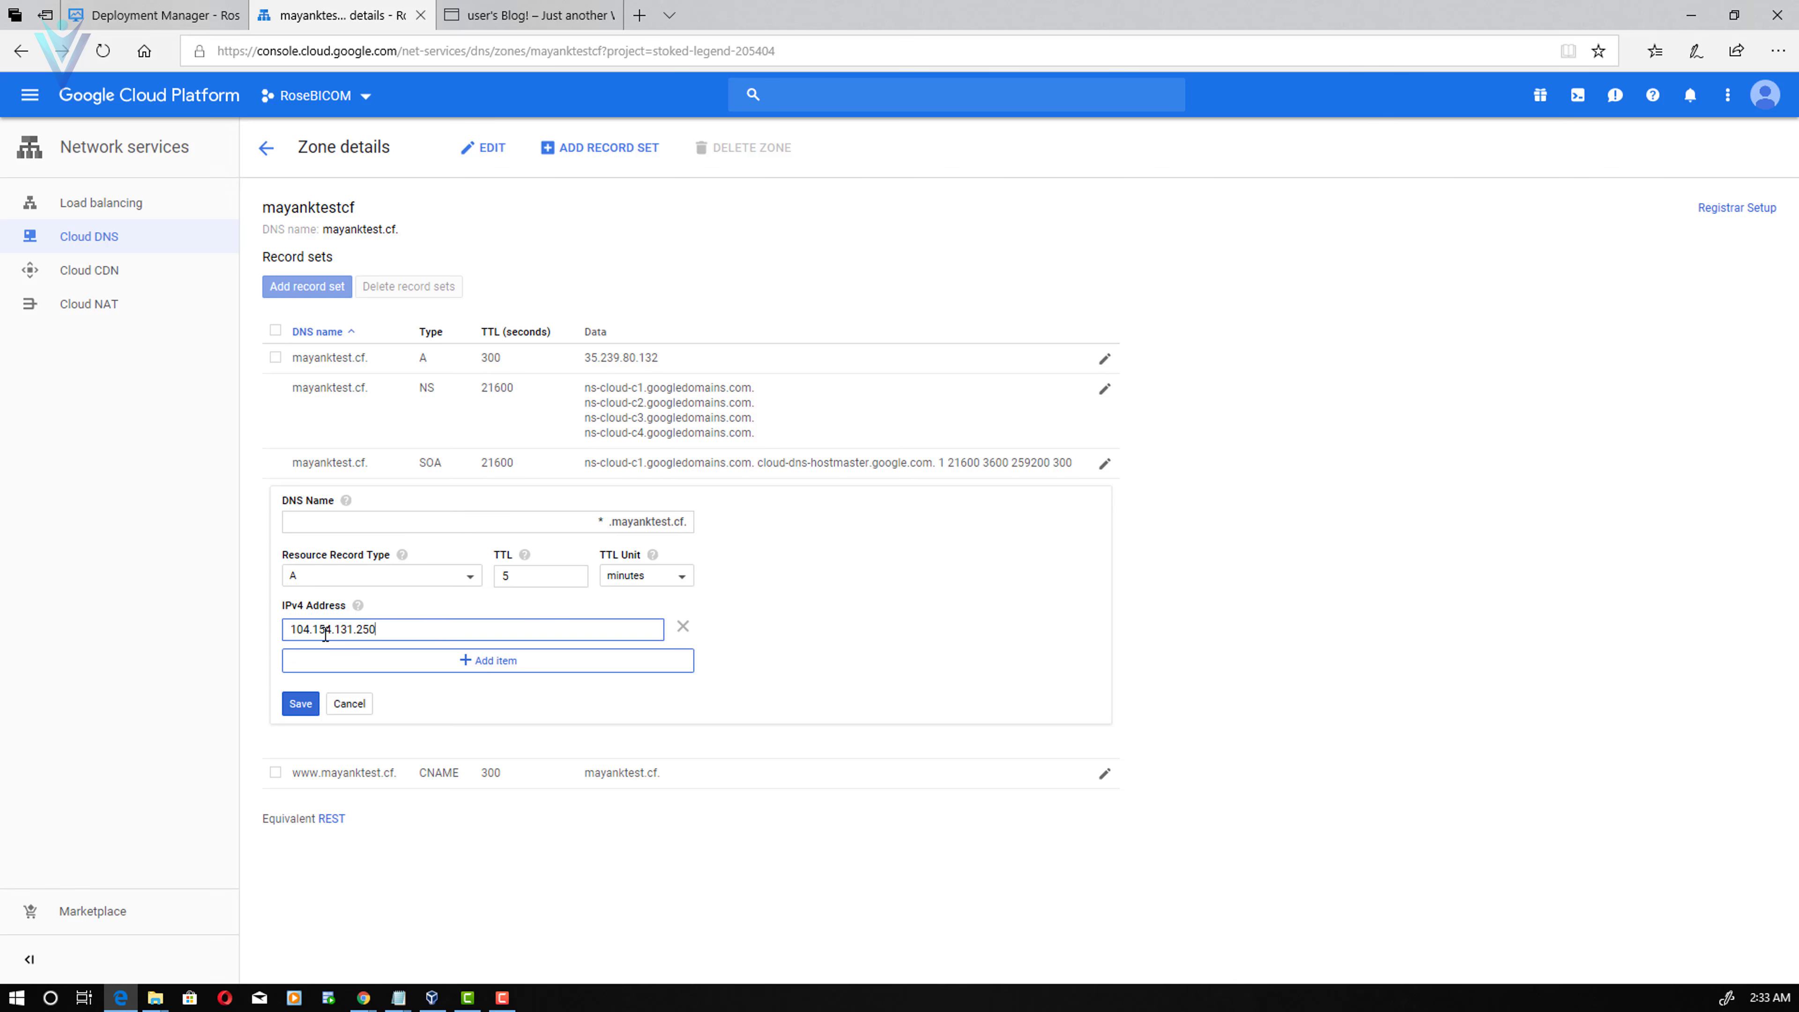
pyautogui.doubleClick(325, 629)
pyautogui.write('35.239.80.132')
pyautogui.click(304, 704)
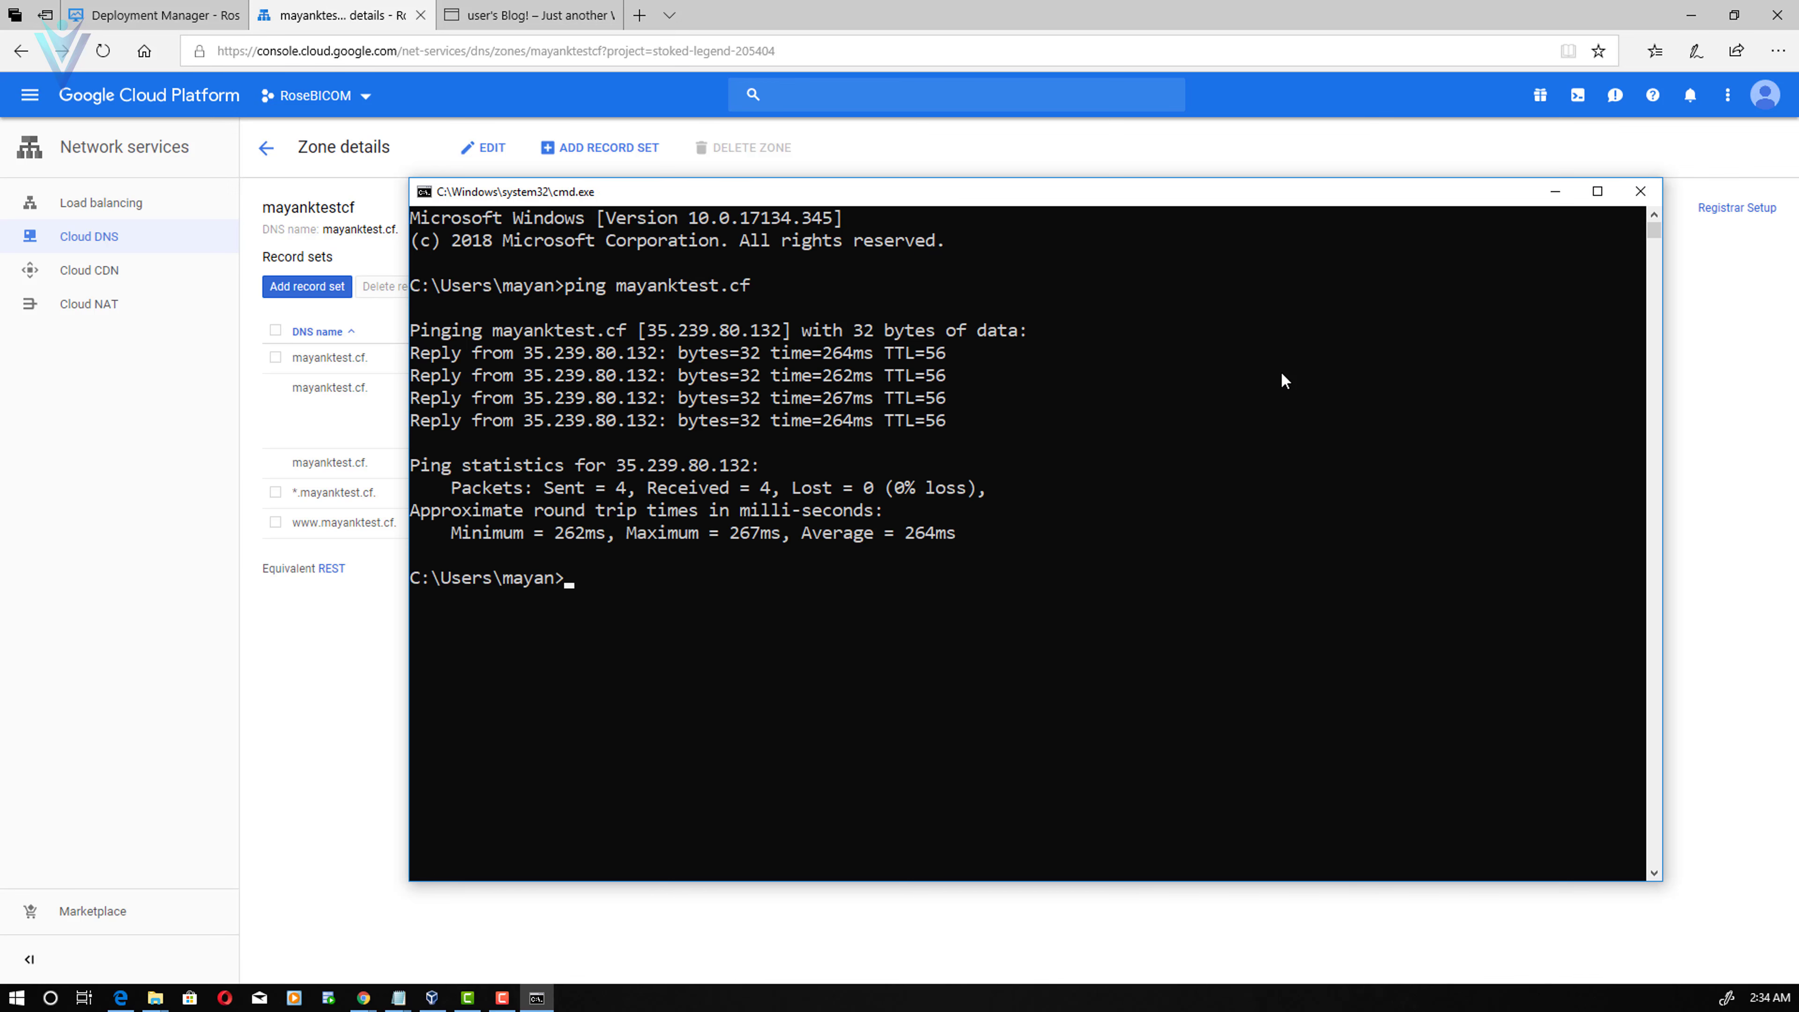
# - Run ping vlemonn.cf in Command Prompt and go back to the browser
pyautogui.write('ping vlemonn.cf')
pyautogui.press('Return')
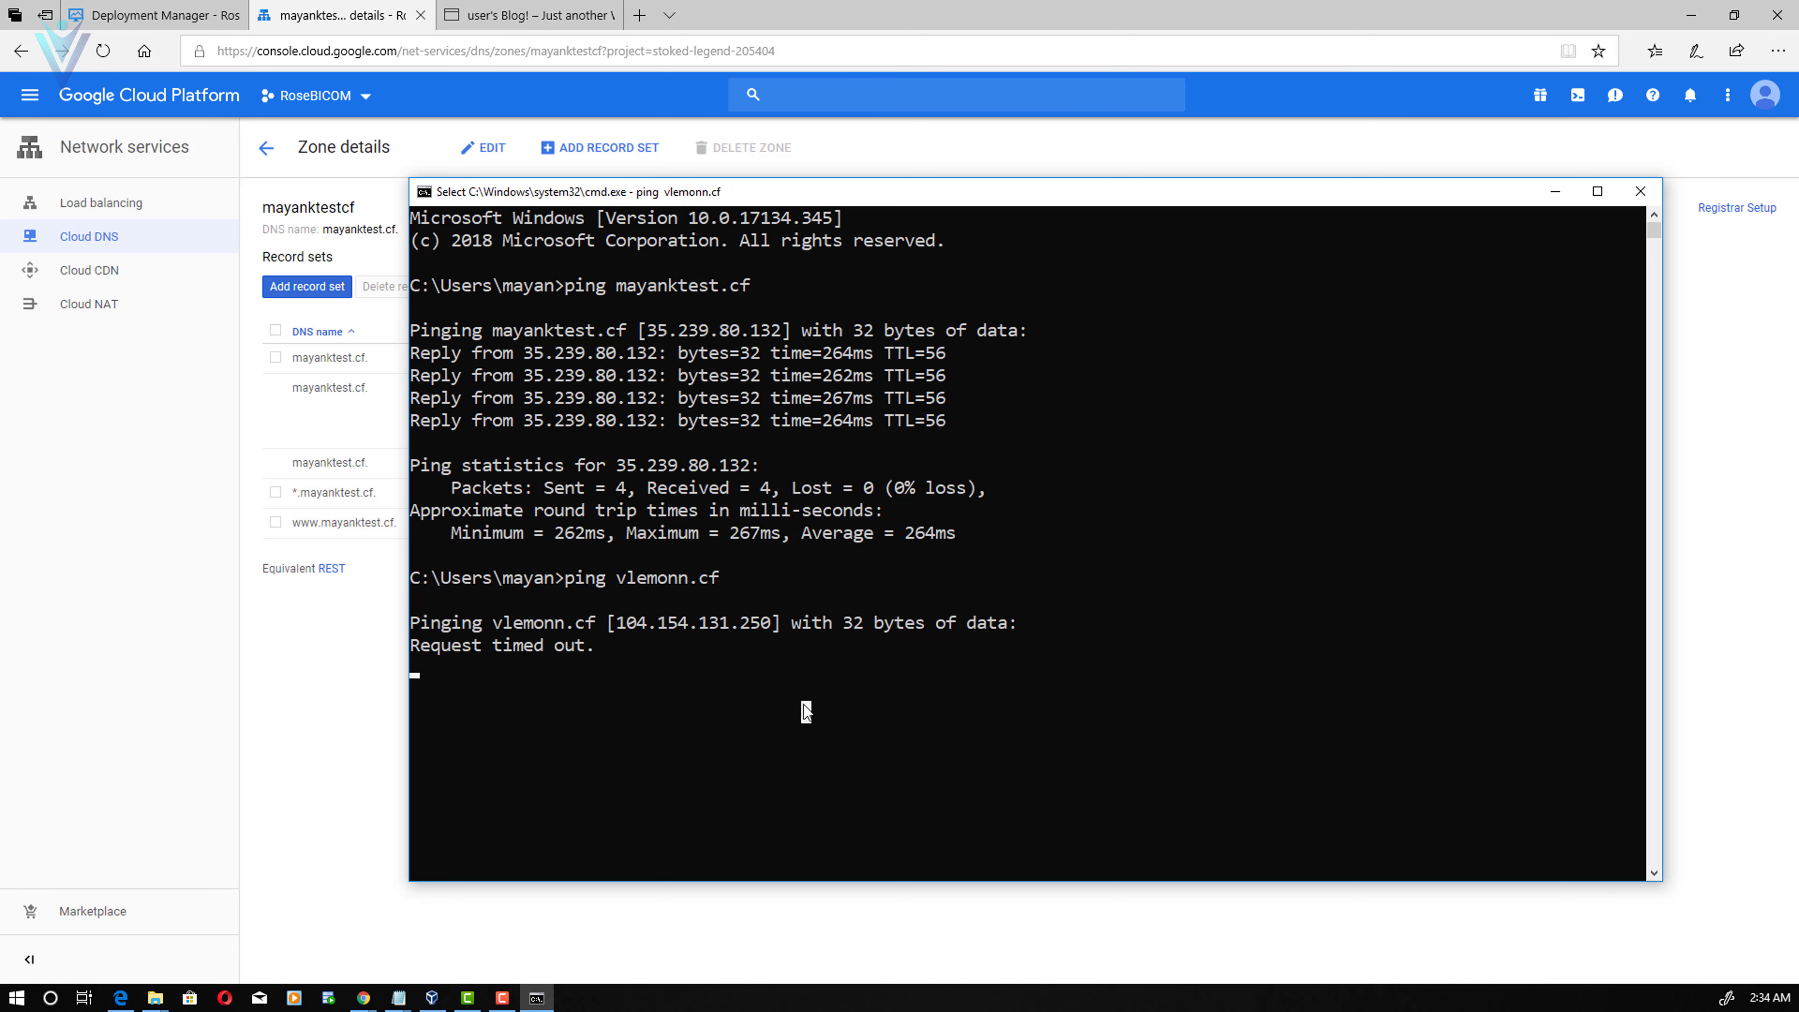
pyautogui.click(805, 712)
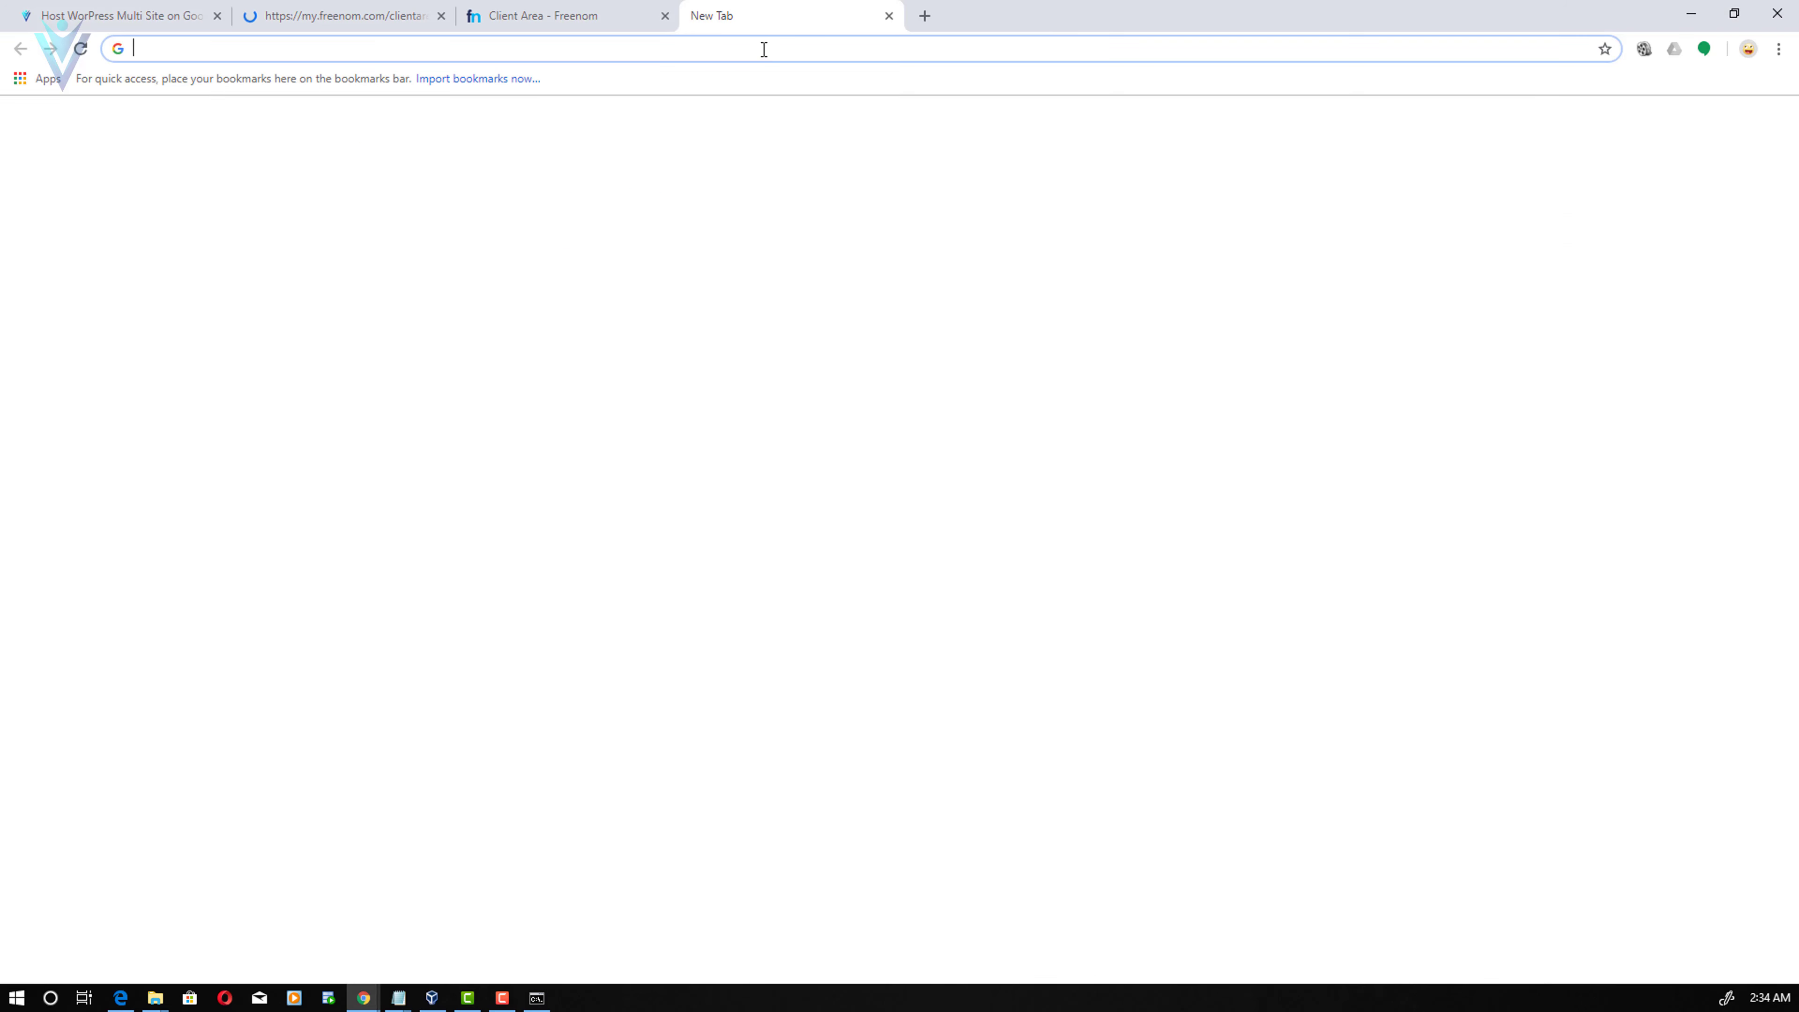
# - Load proxysite.com and enter vlemonn.cf in its URL box
pyautogui.write('proxy')
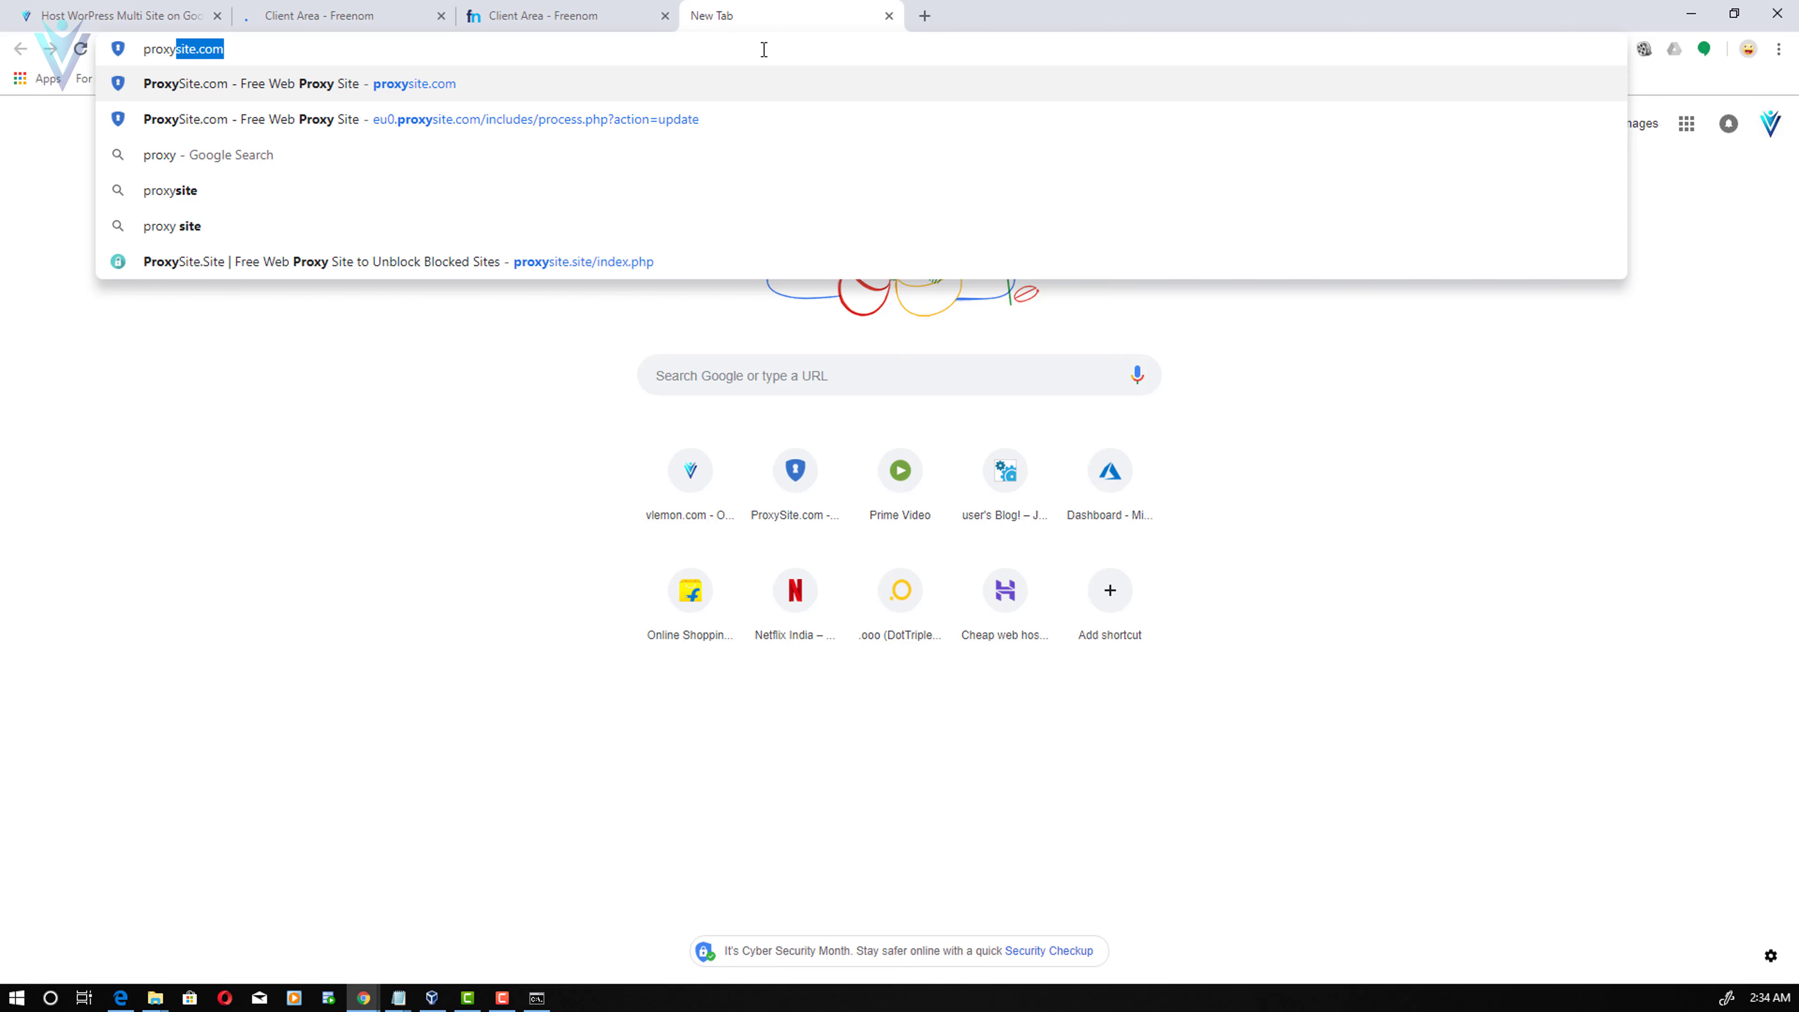
pyautogui.press('End')
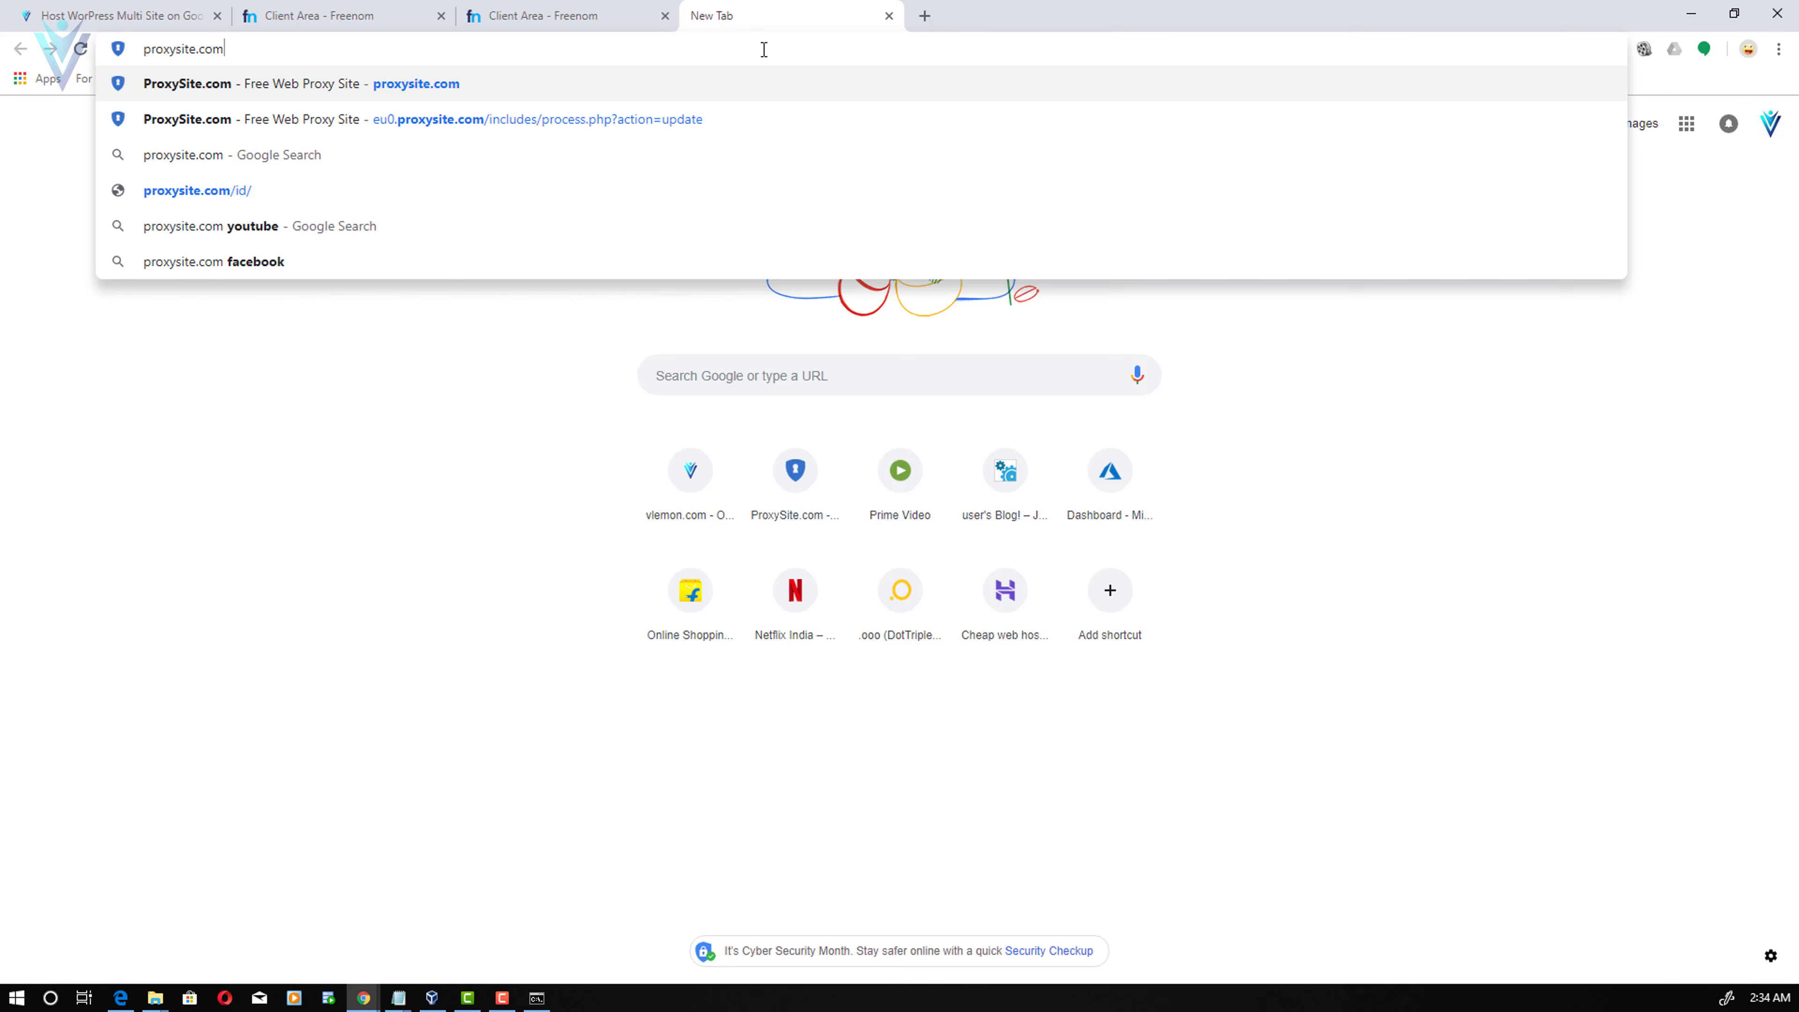
pyautogui.press('Return')
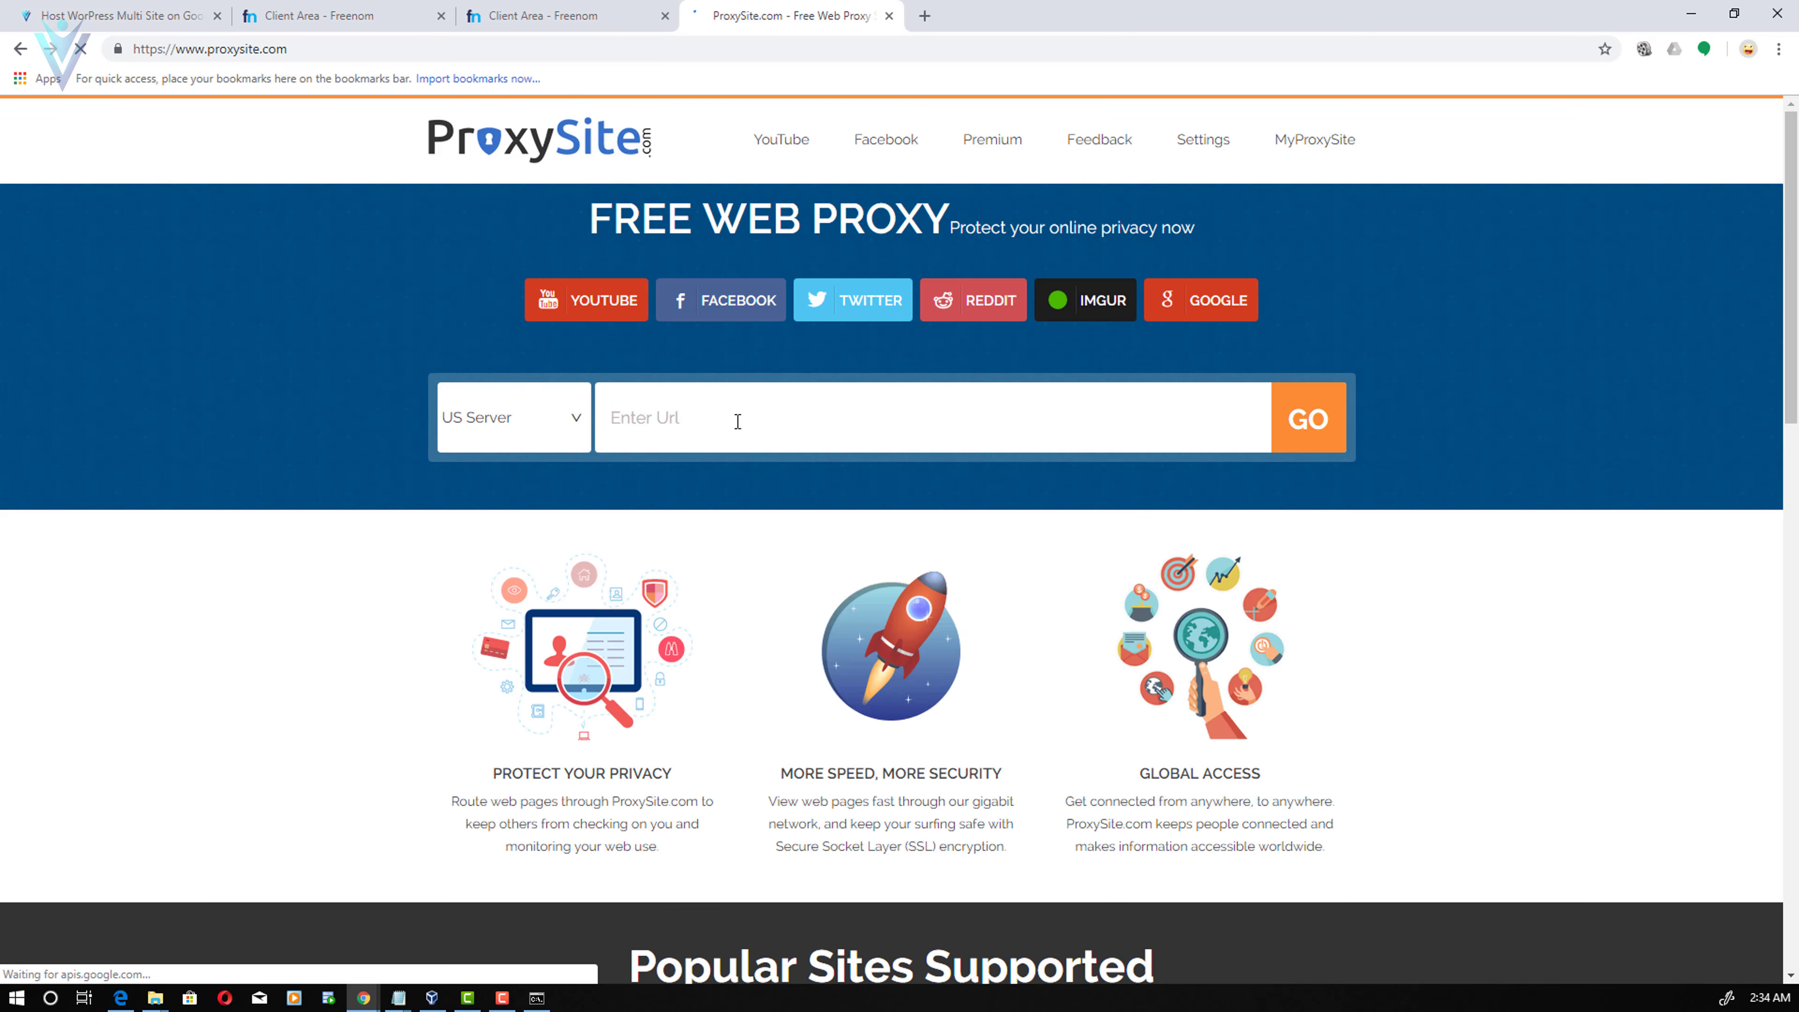
pyautogui.write('vlemonn.cf')
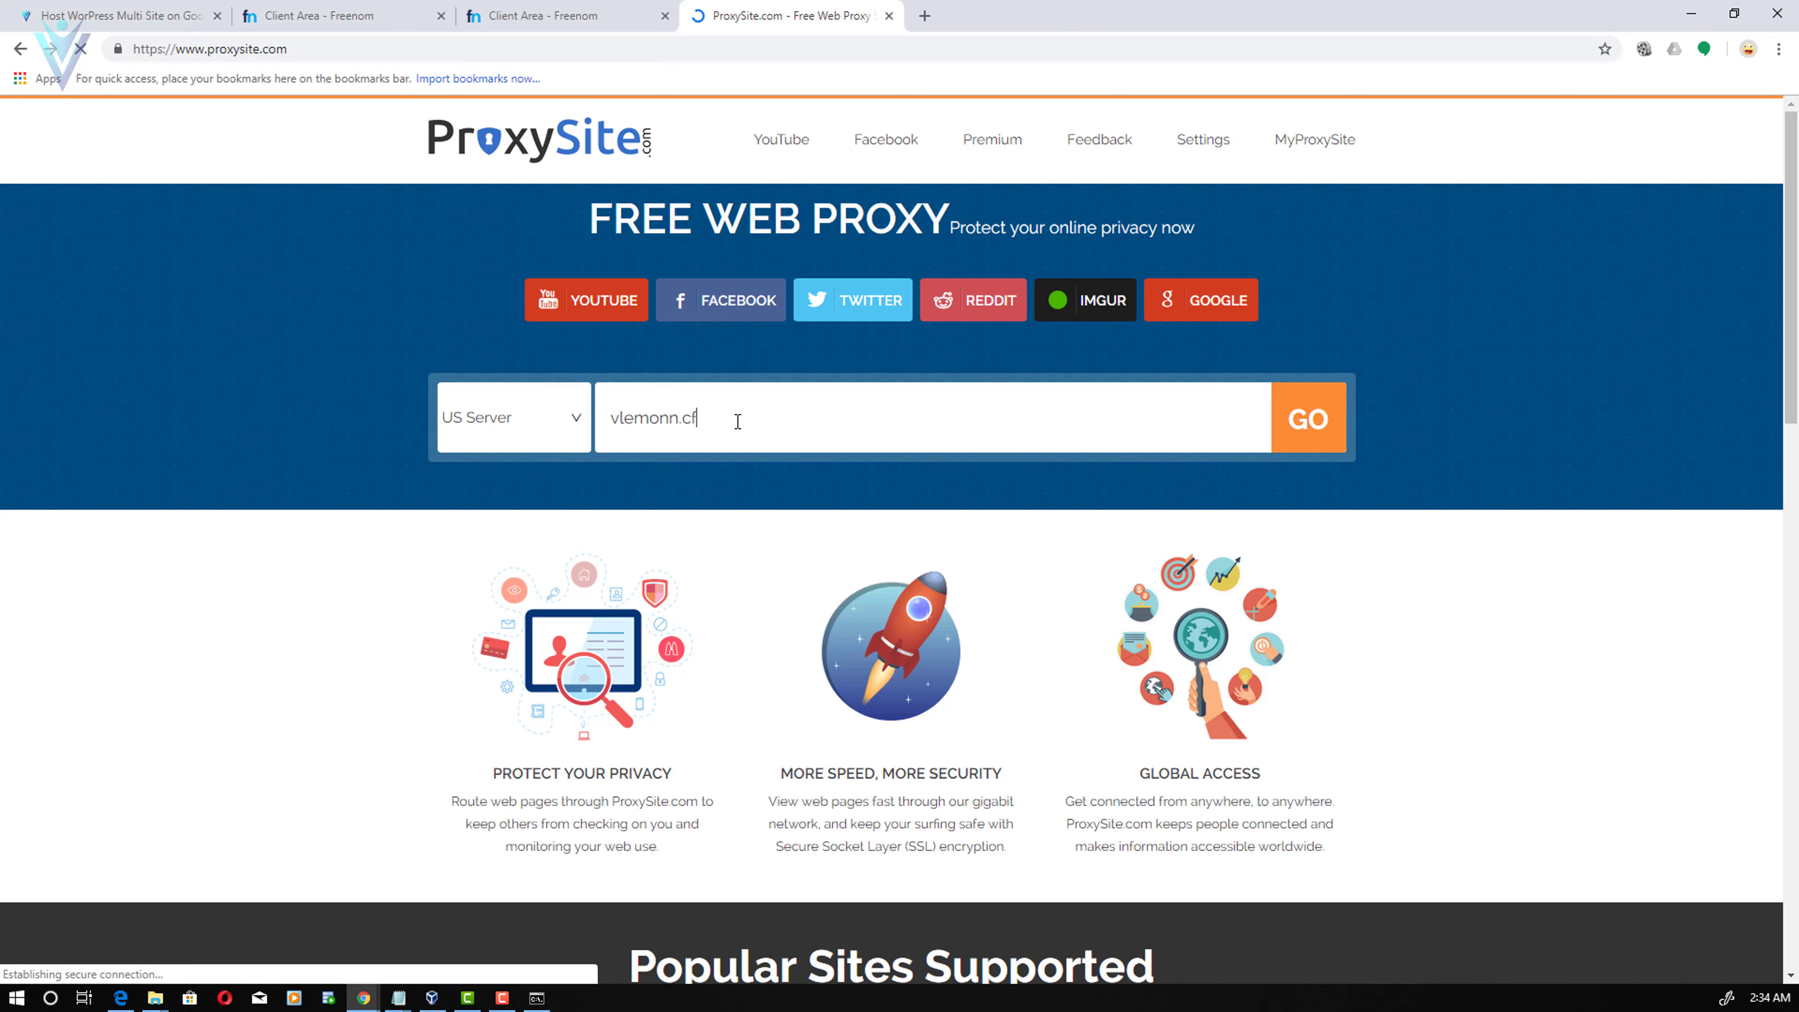
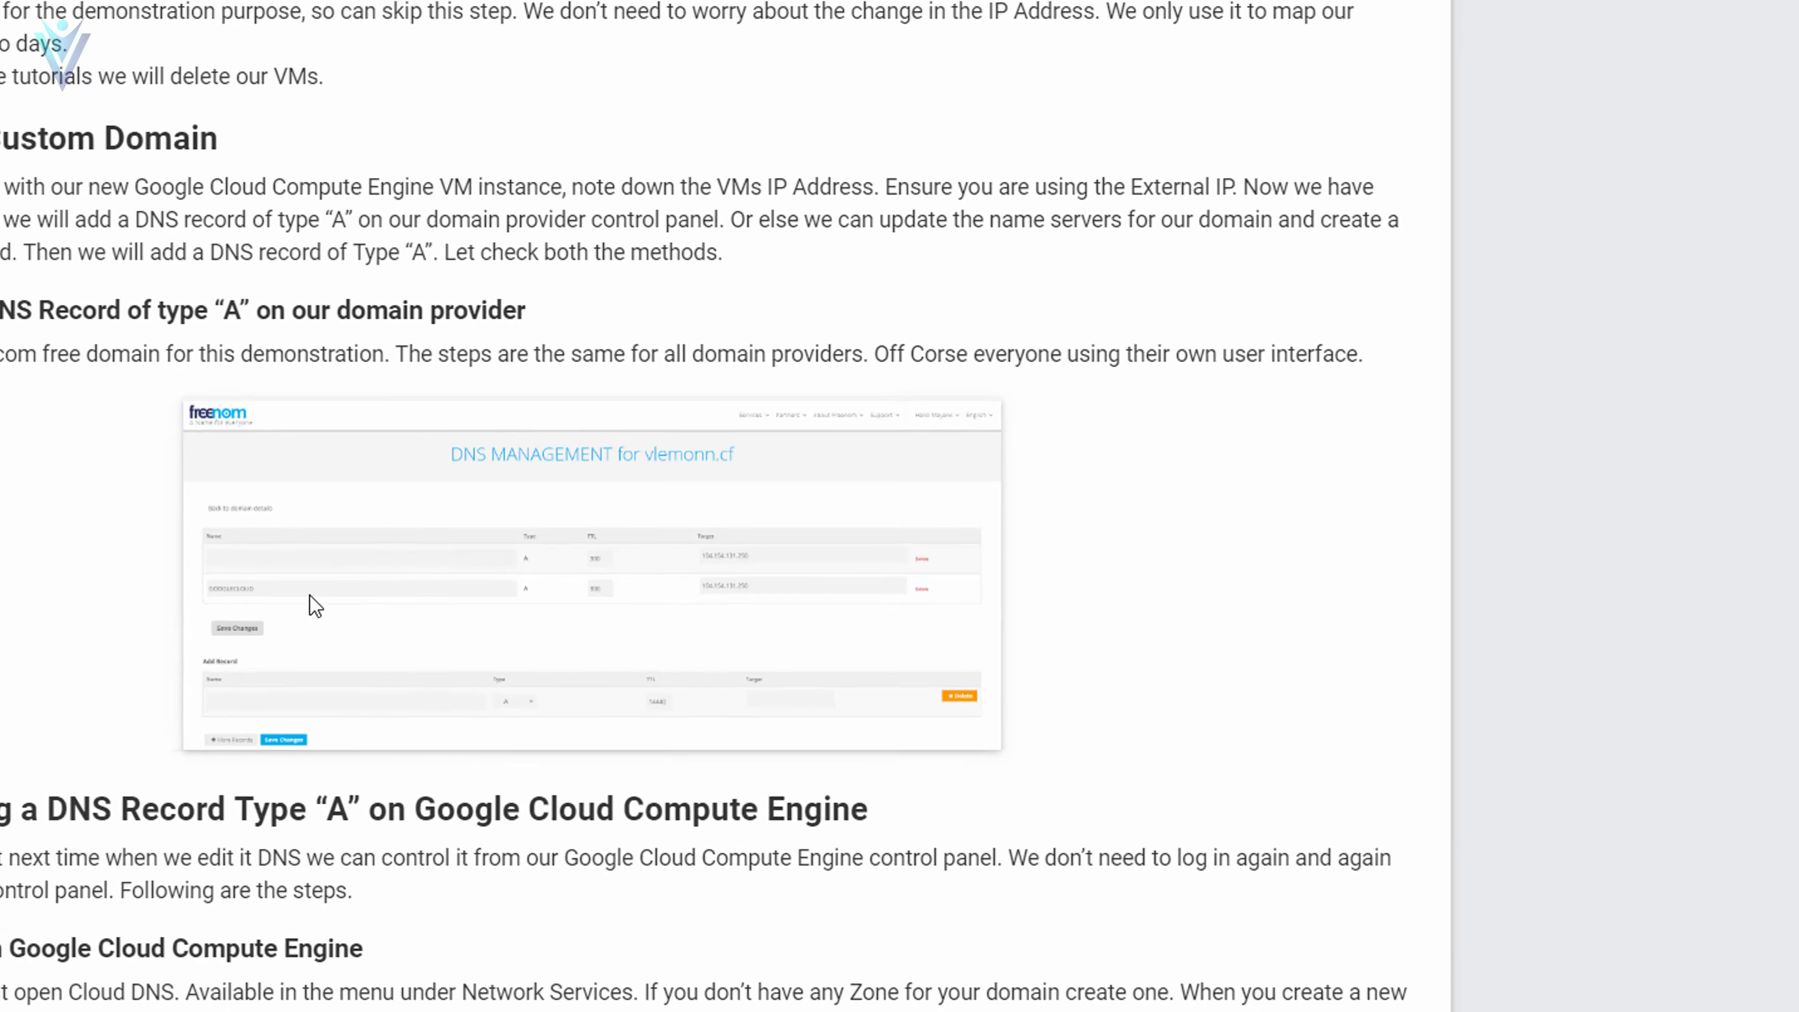
# - Highlight the Step 2 heading in the vLemon article, then return to the ProxySite page
pyautogui.scroll(5, 320, 751)
pyautogui.scroll(5, 319, 752)
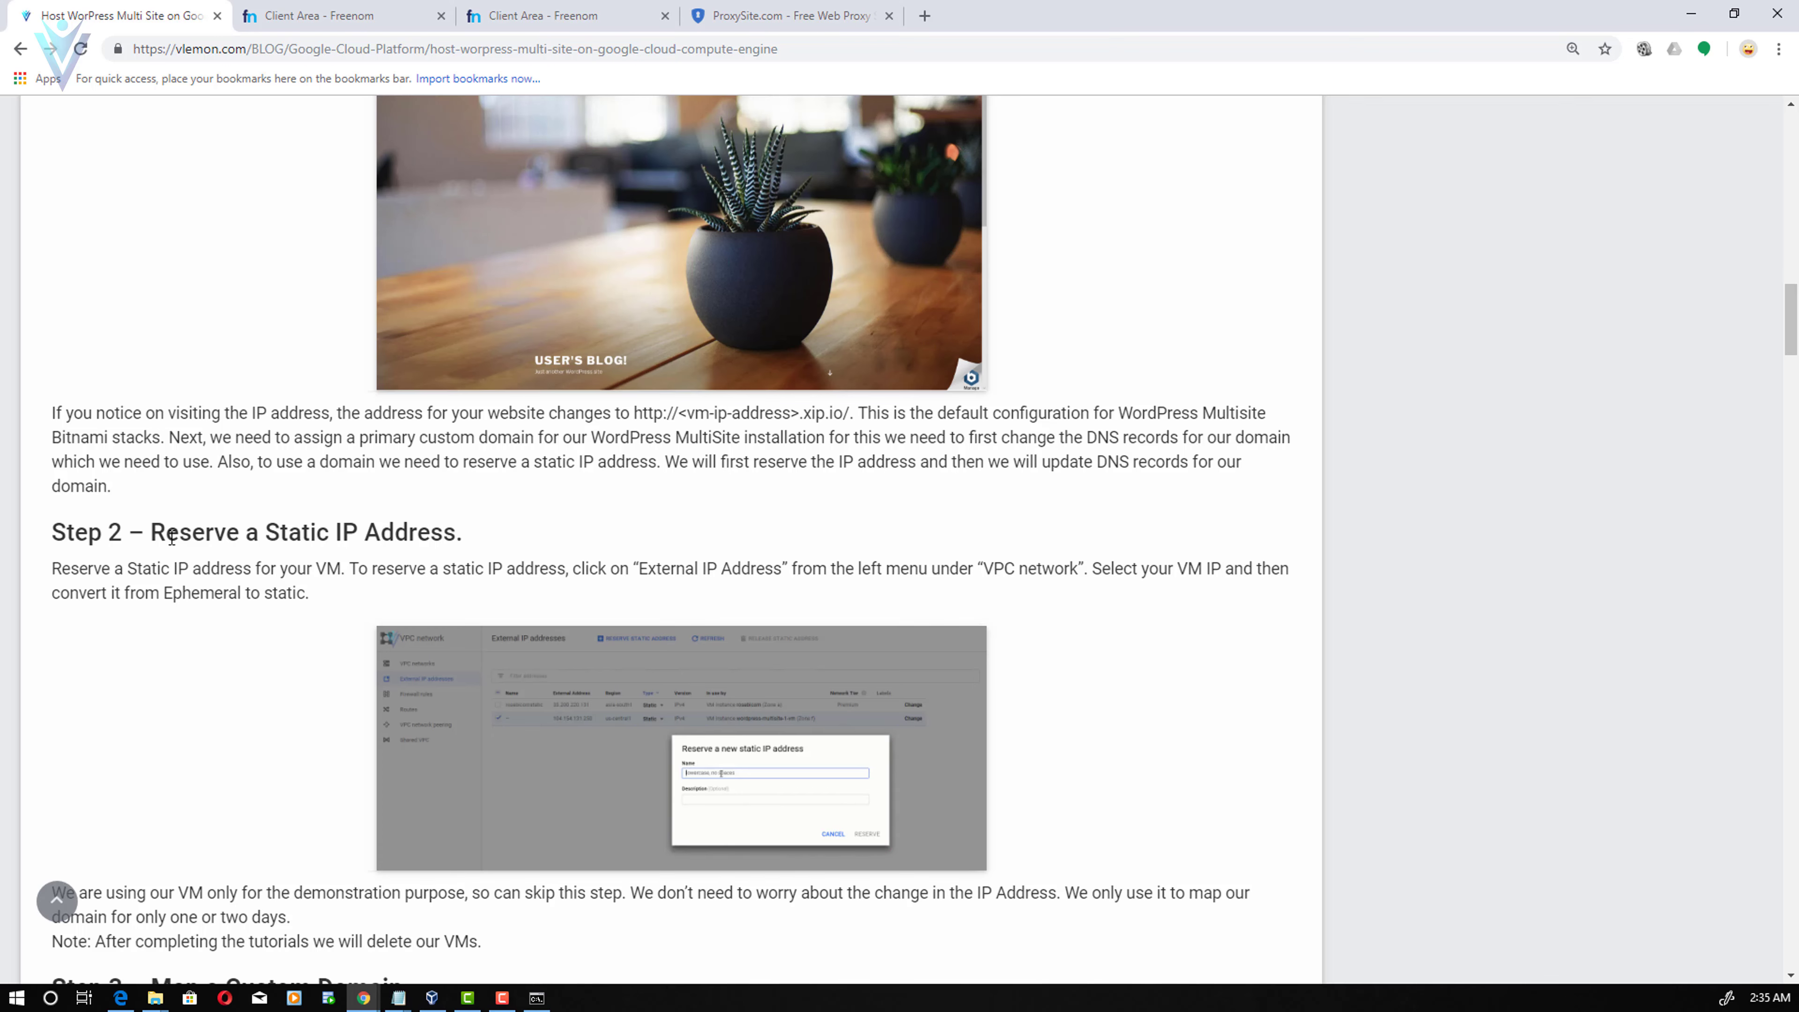
pyautogui.moveTo(166, 532); pyautogui.dragTo(467, 542)
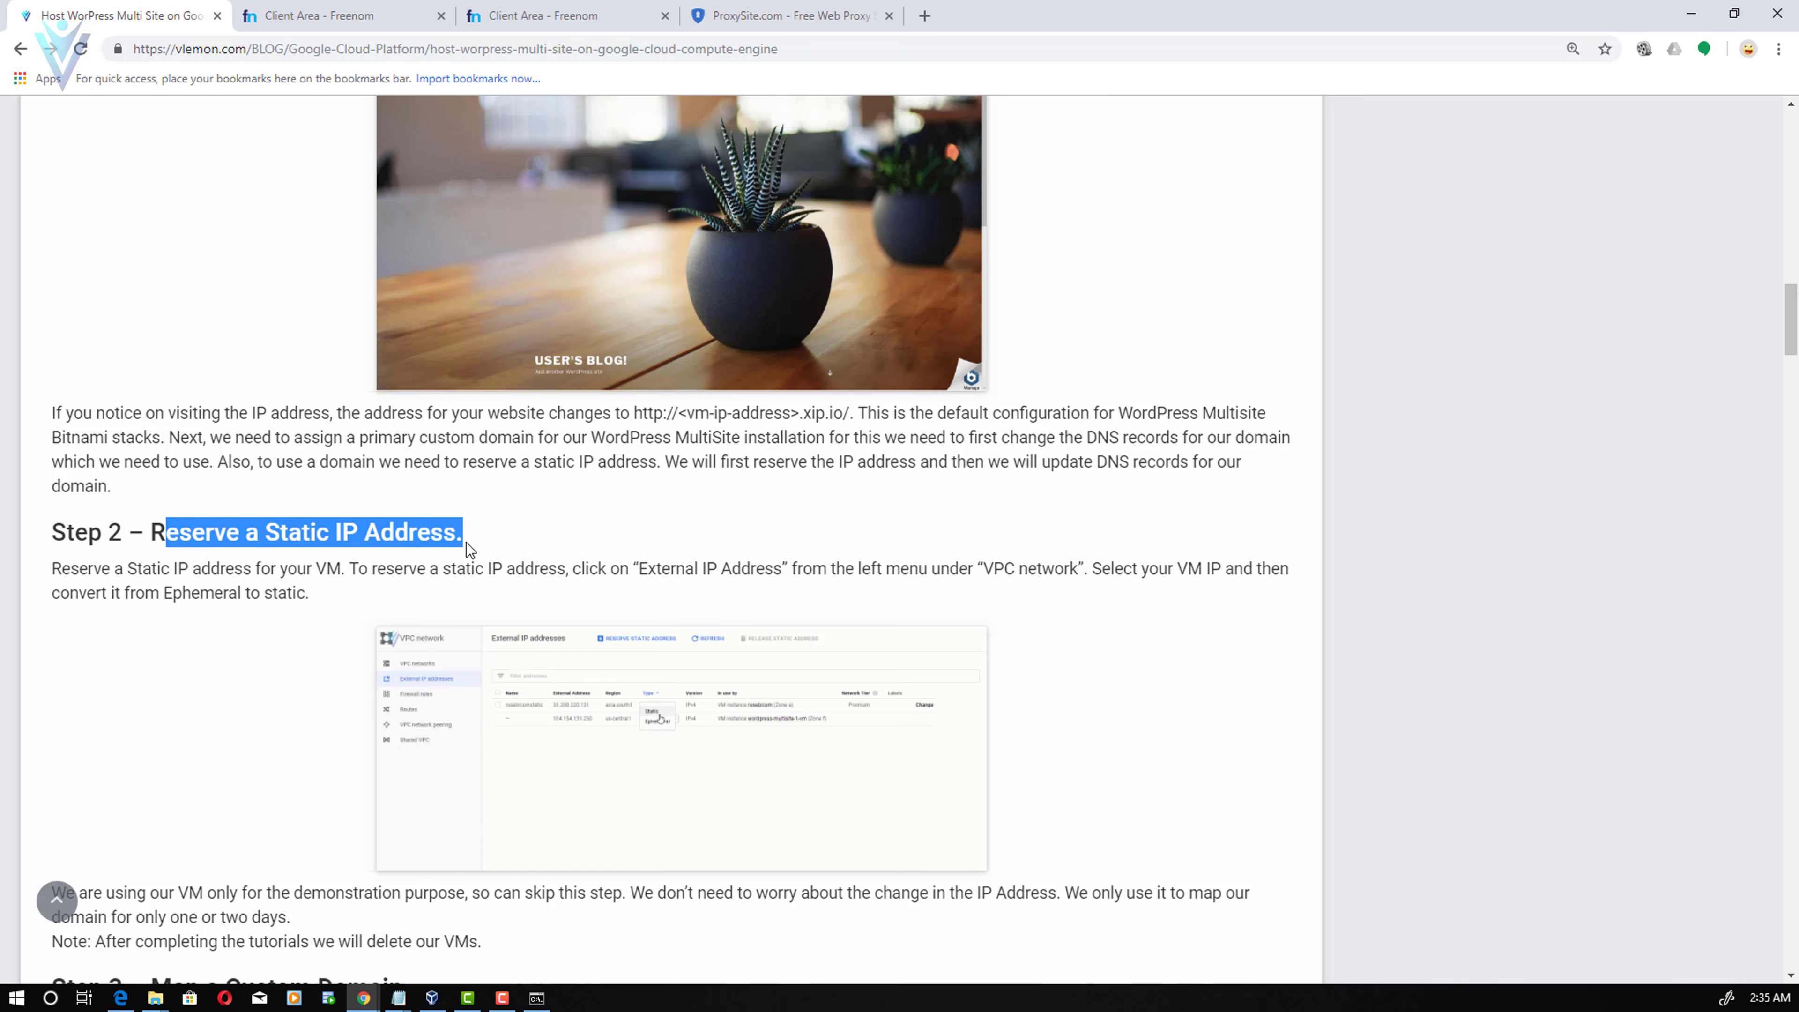
pyautogui.click(743, 12)
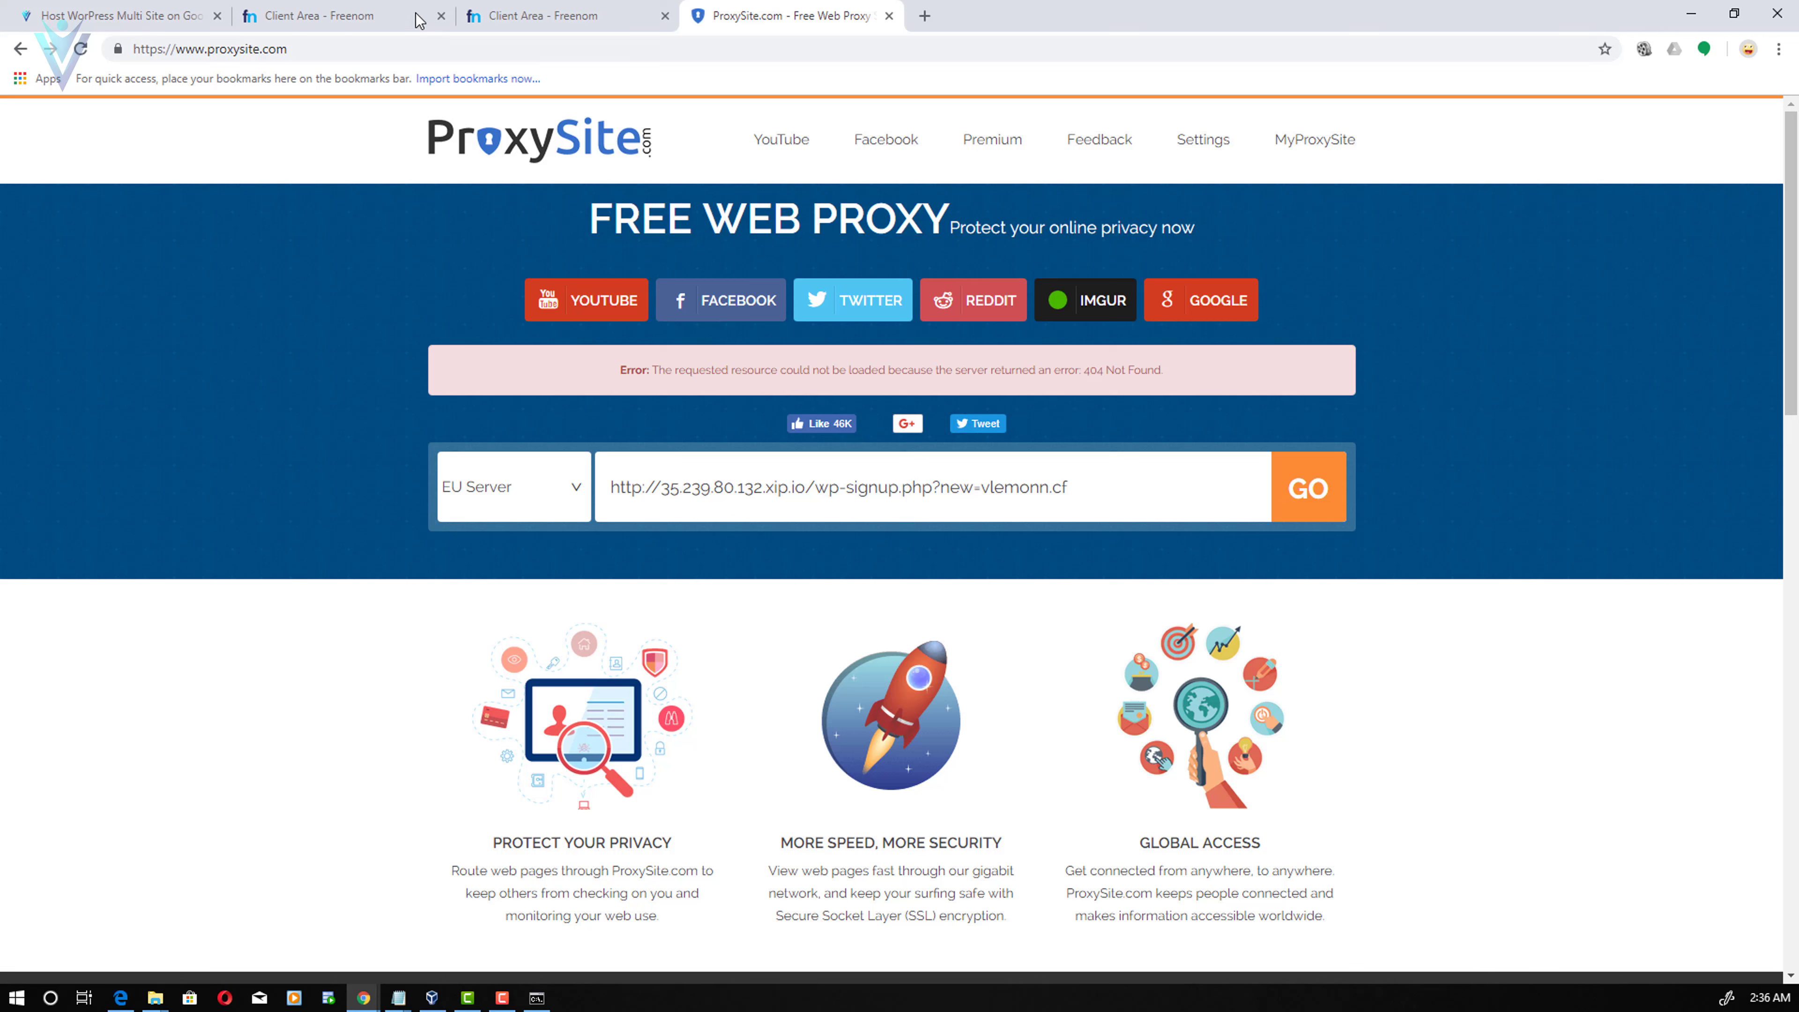
# - Compare mayanktest.cf's Freenom nameservers (NS-CLOUD-C1 to C4) with the mayanktestcf Cloud DNS zone
pyautogui.click(354, 11)
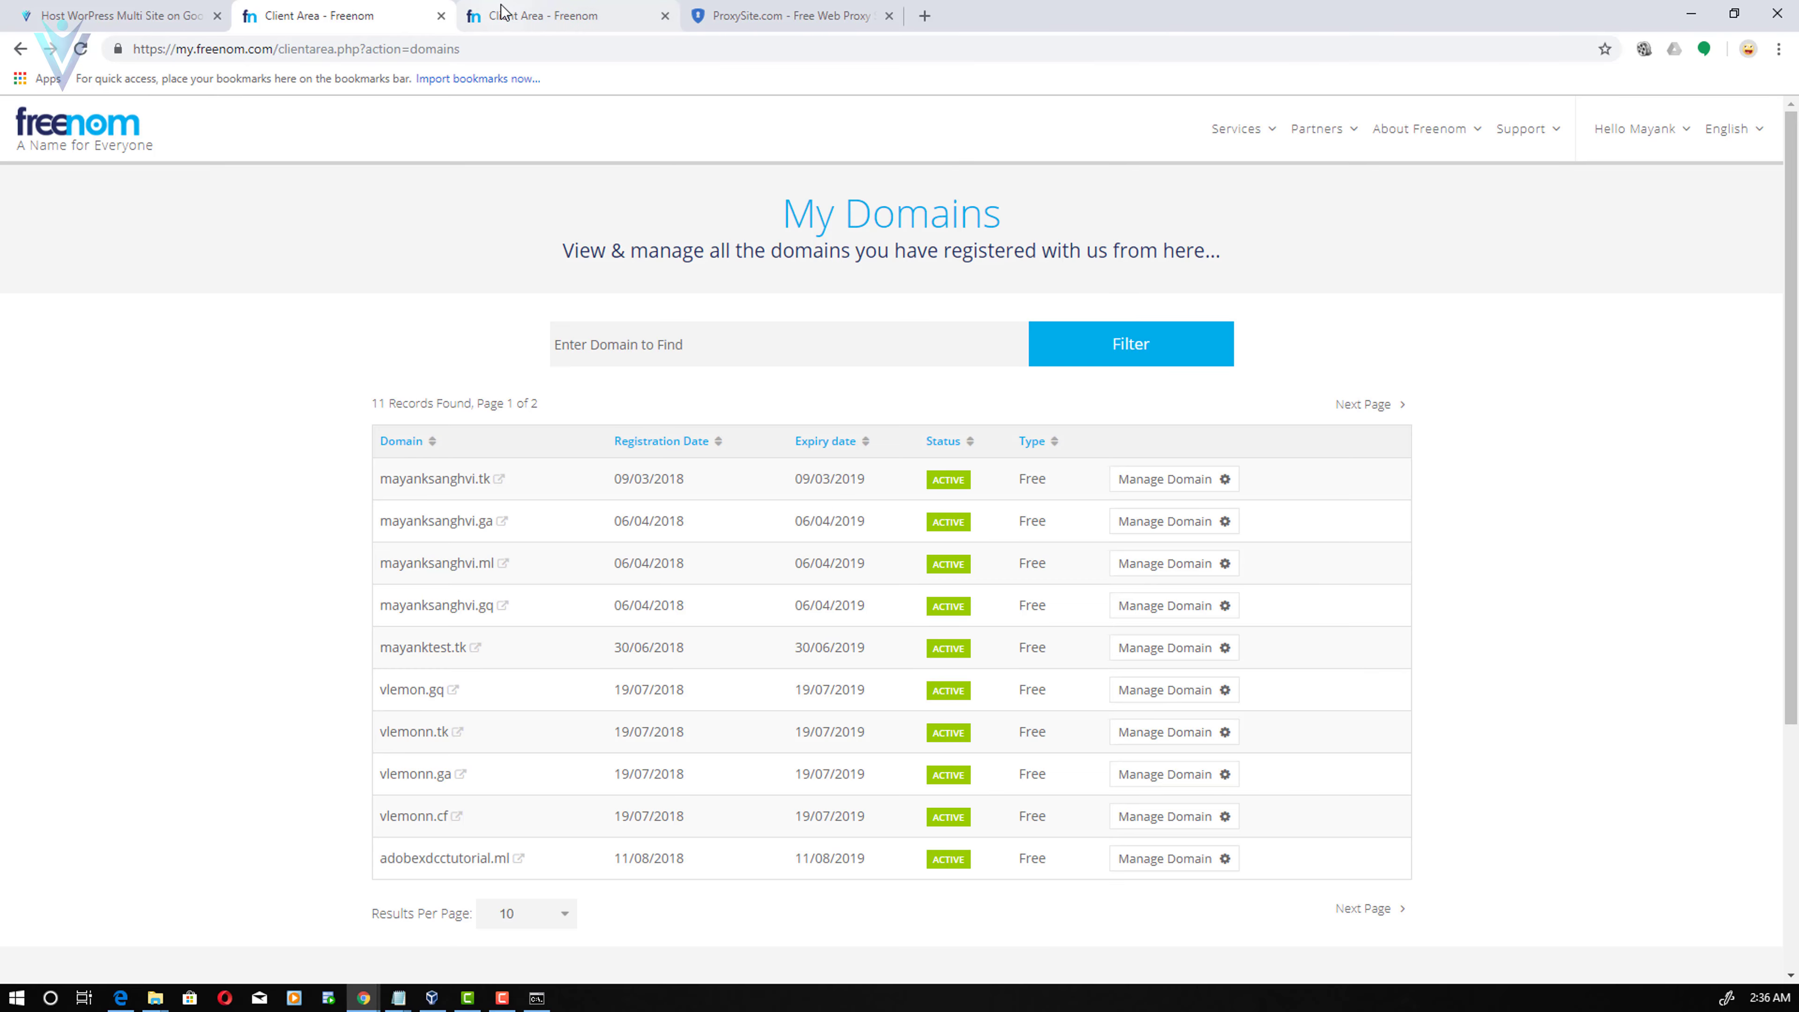
pyautogui.click(505, 14)
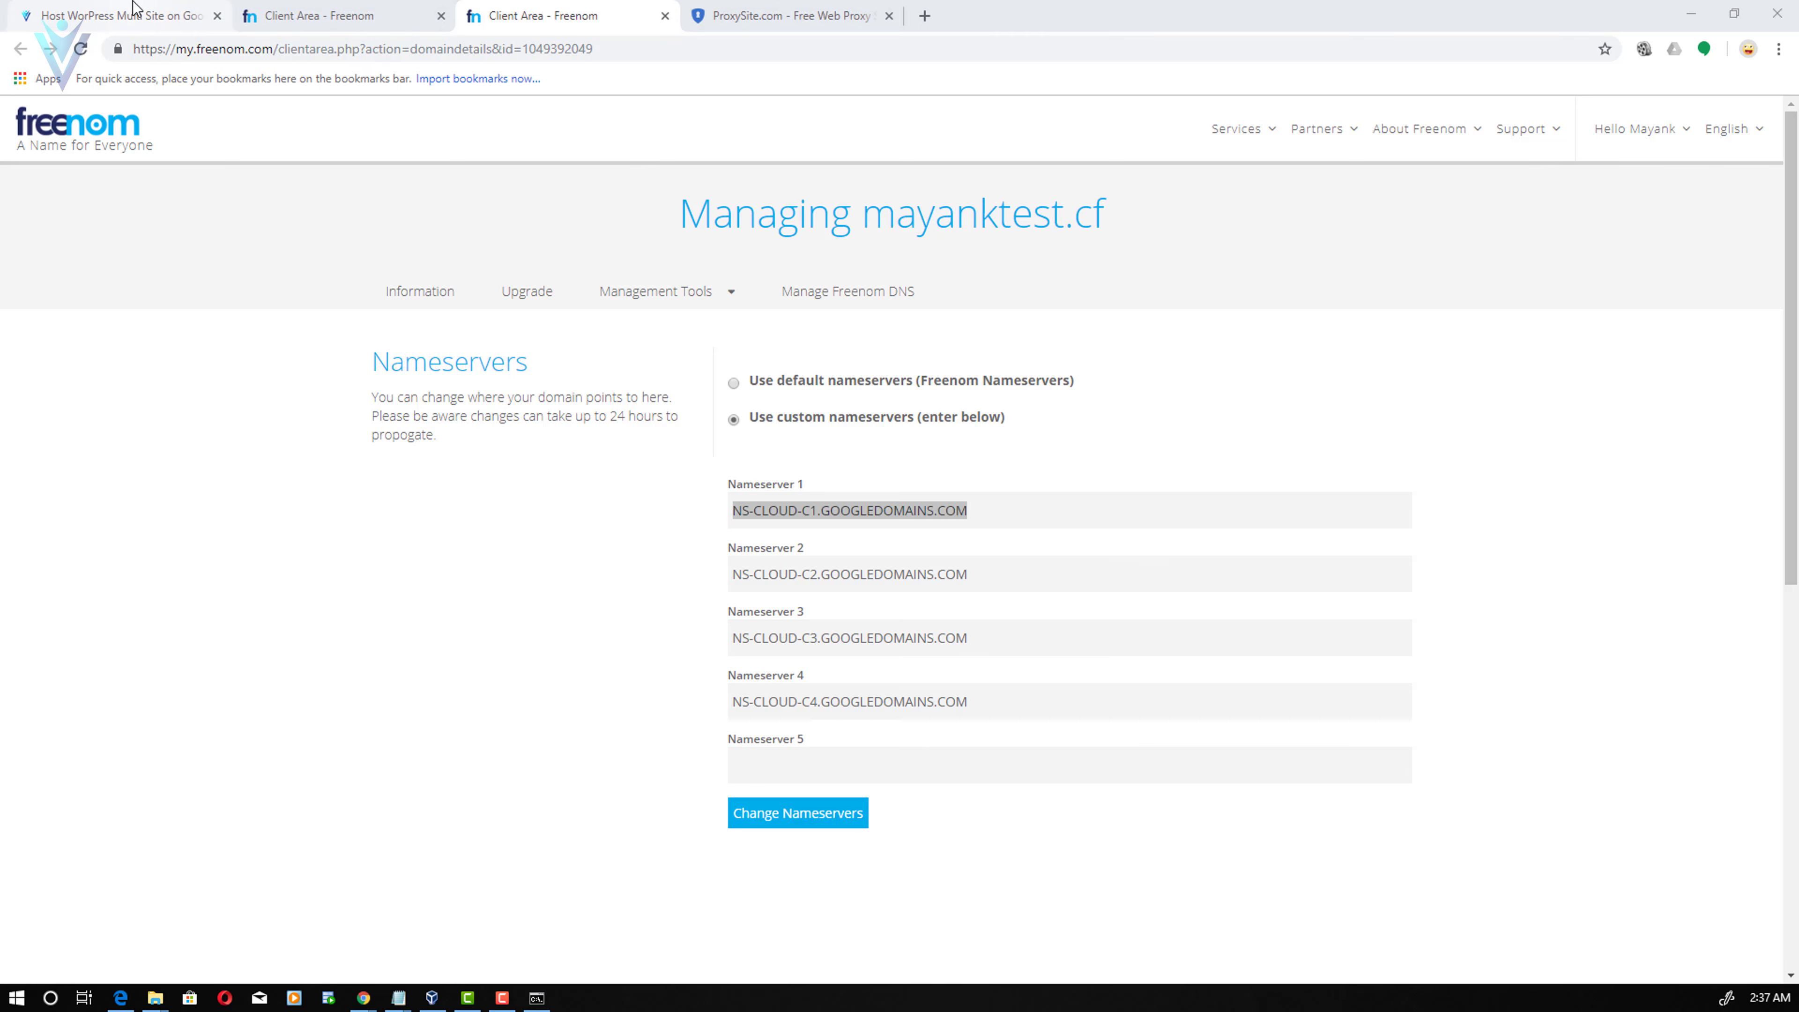
pyautogui.hotkey('alt', 'Tab')
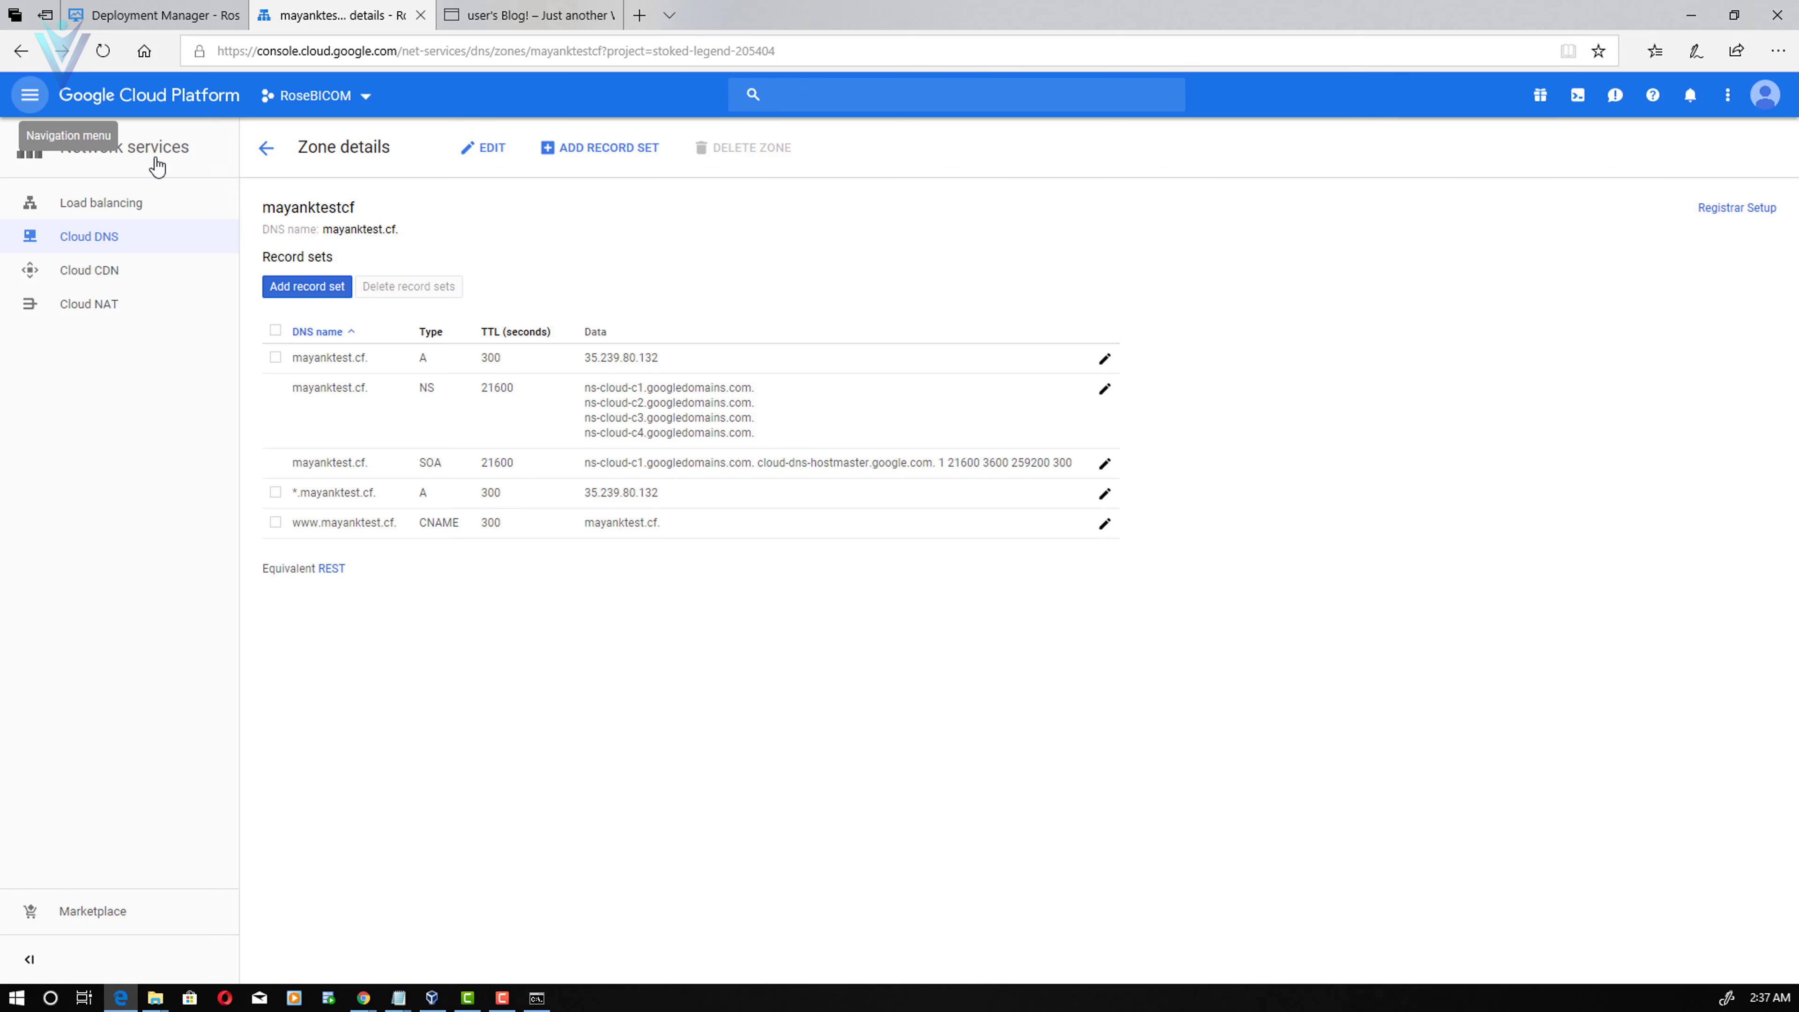
# - Release the unused wordpress-multisite-static address 104.154.131.250 under VPC network External IP addresses
pyautogui.click(32, 97)
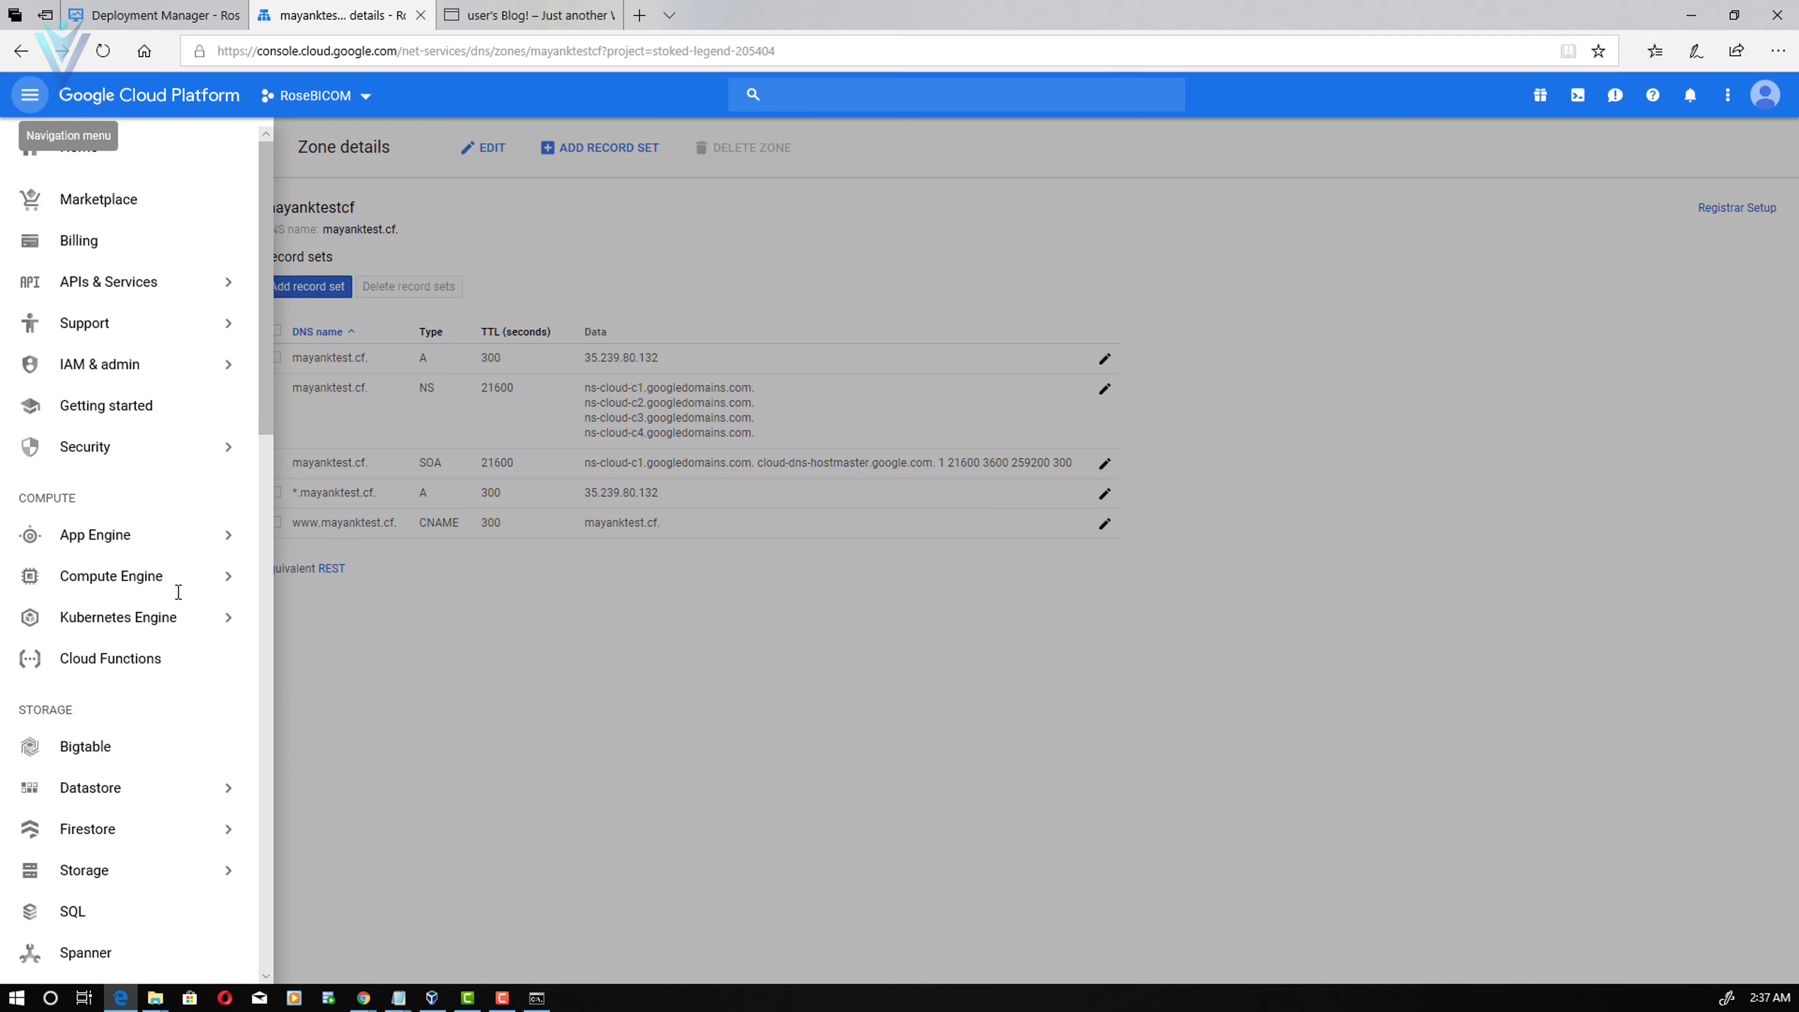
pyautogui.scroll(-10, 177, 592)
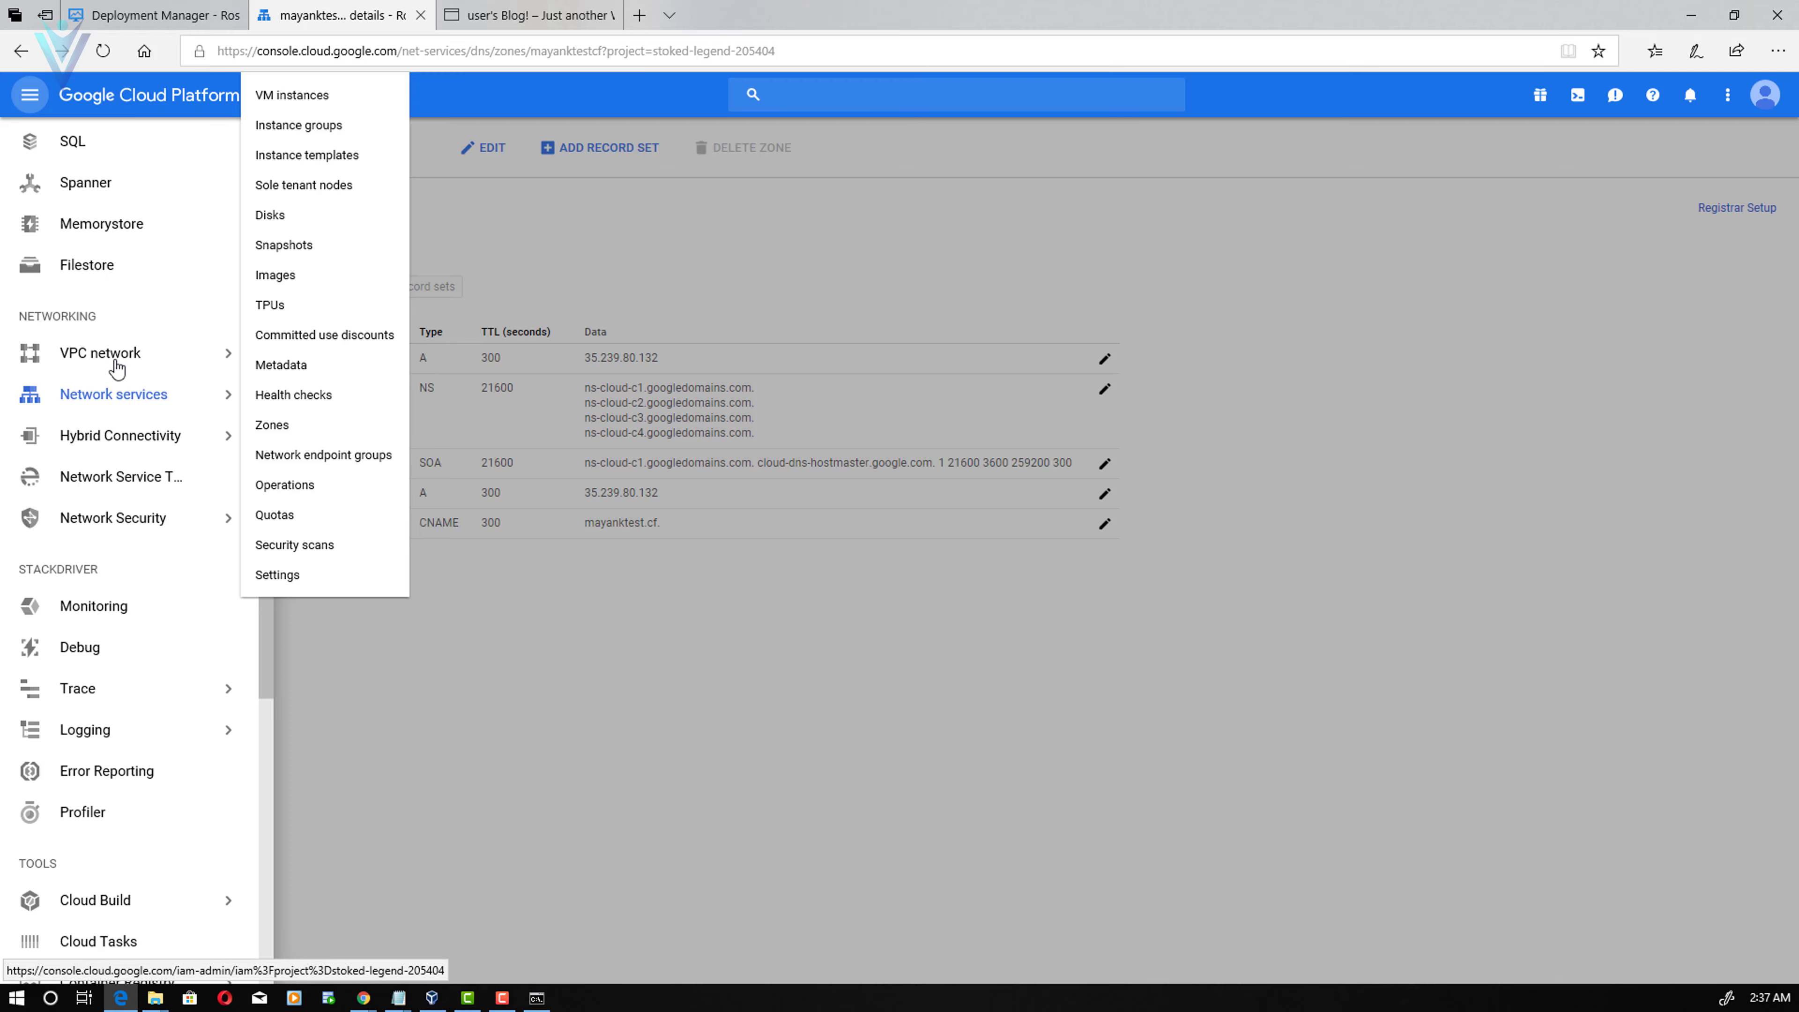
pyautogui.click(117, 367)
pyautogui.click(134, 237)
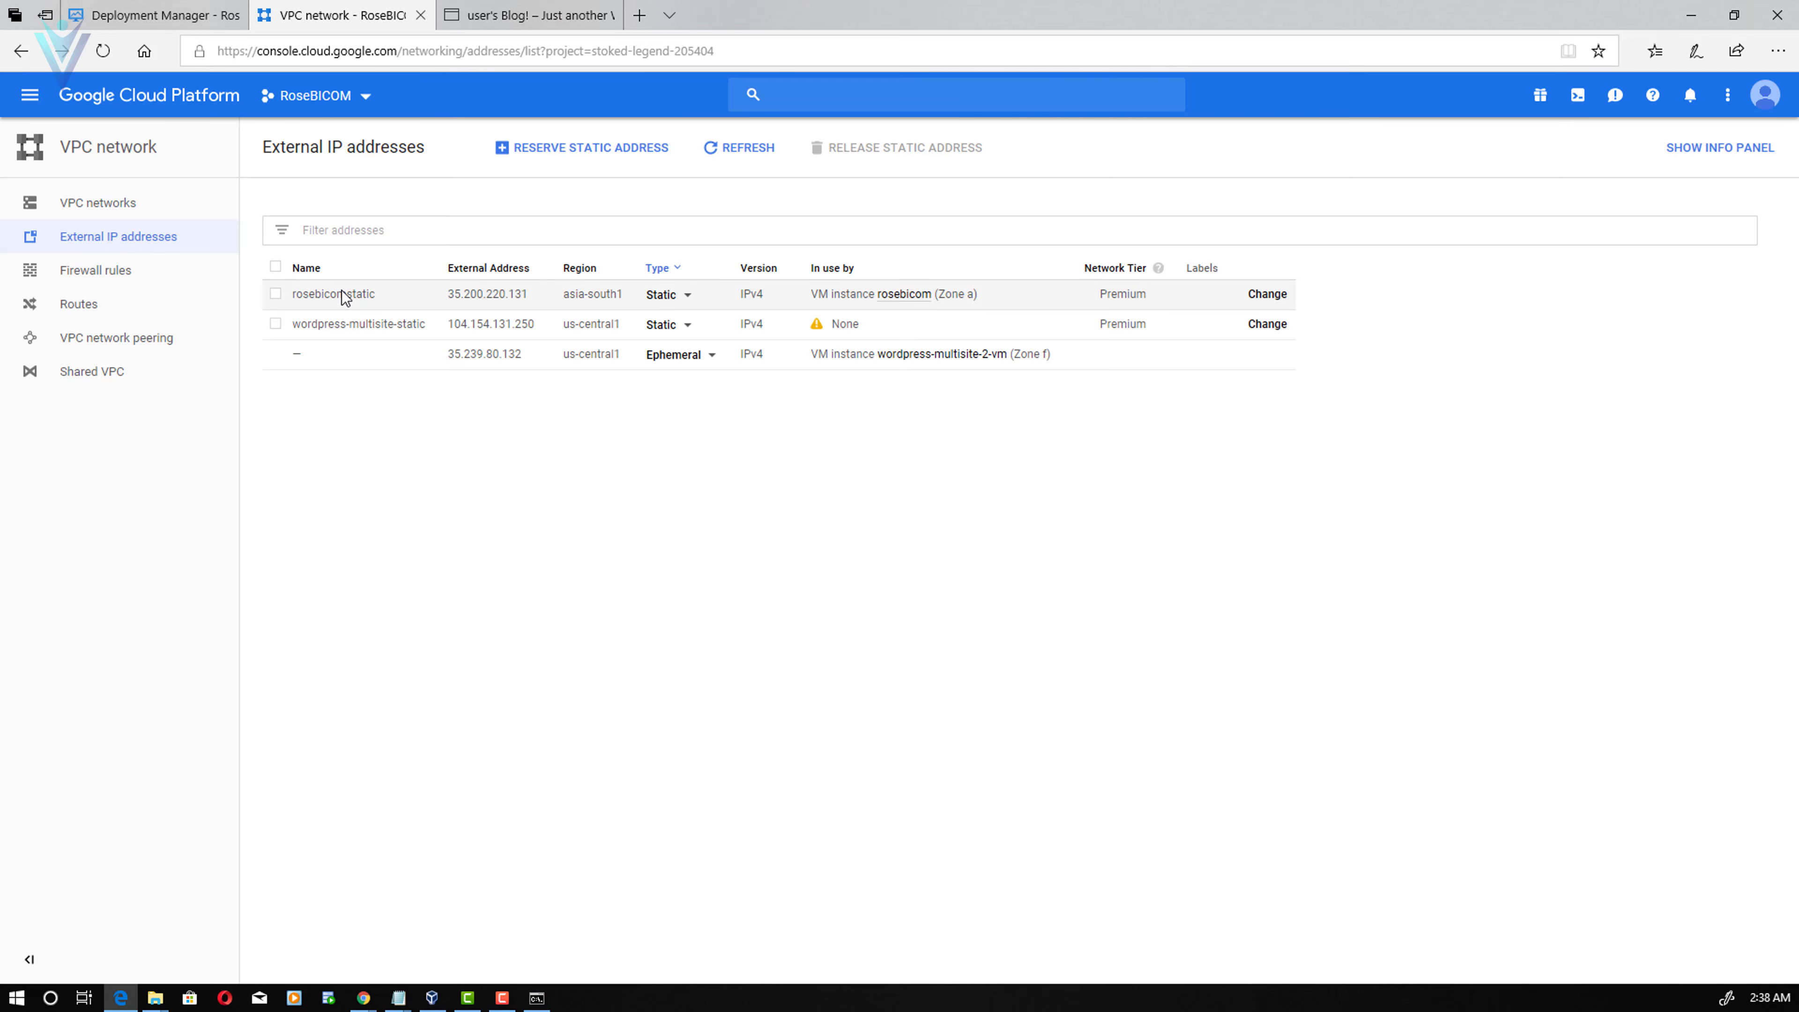
pyautogui.click(276, 325)
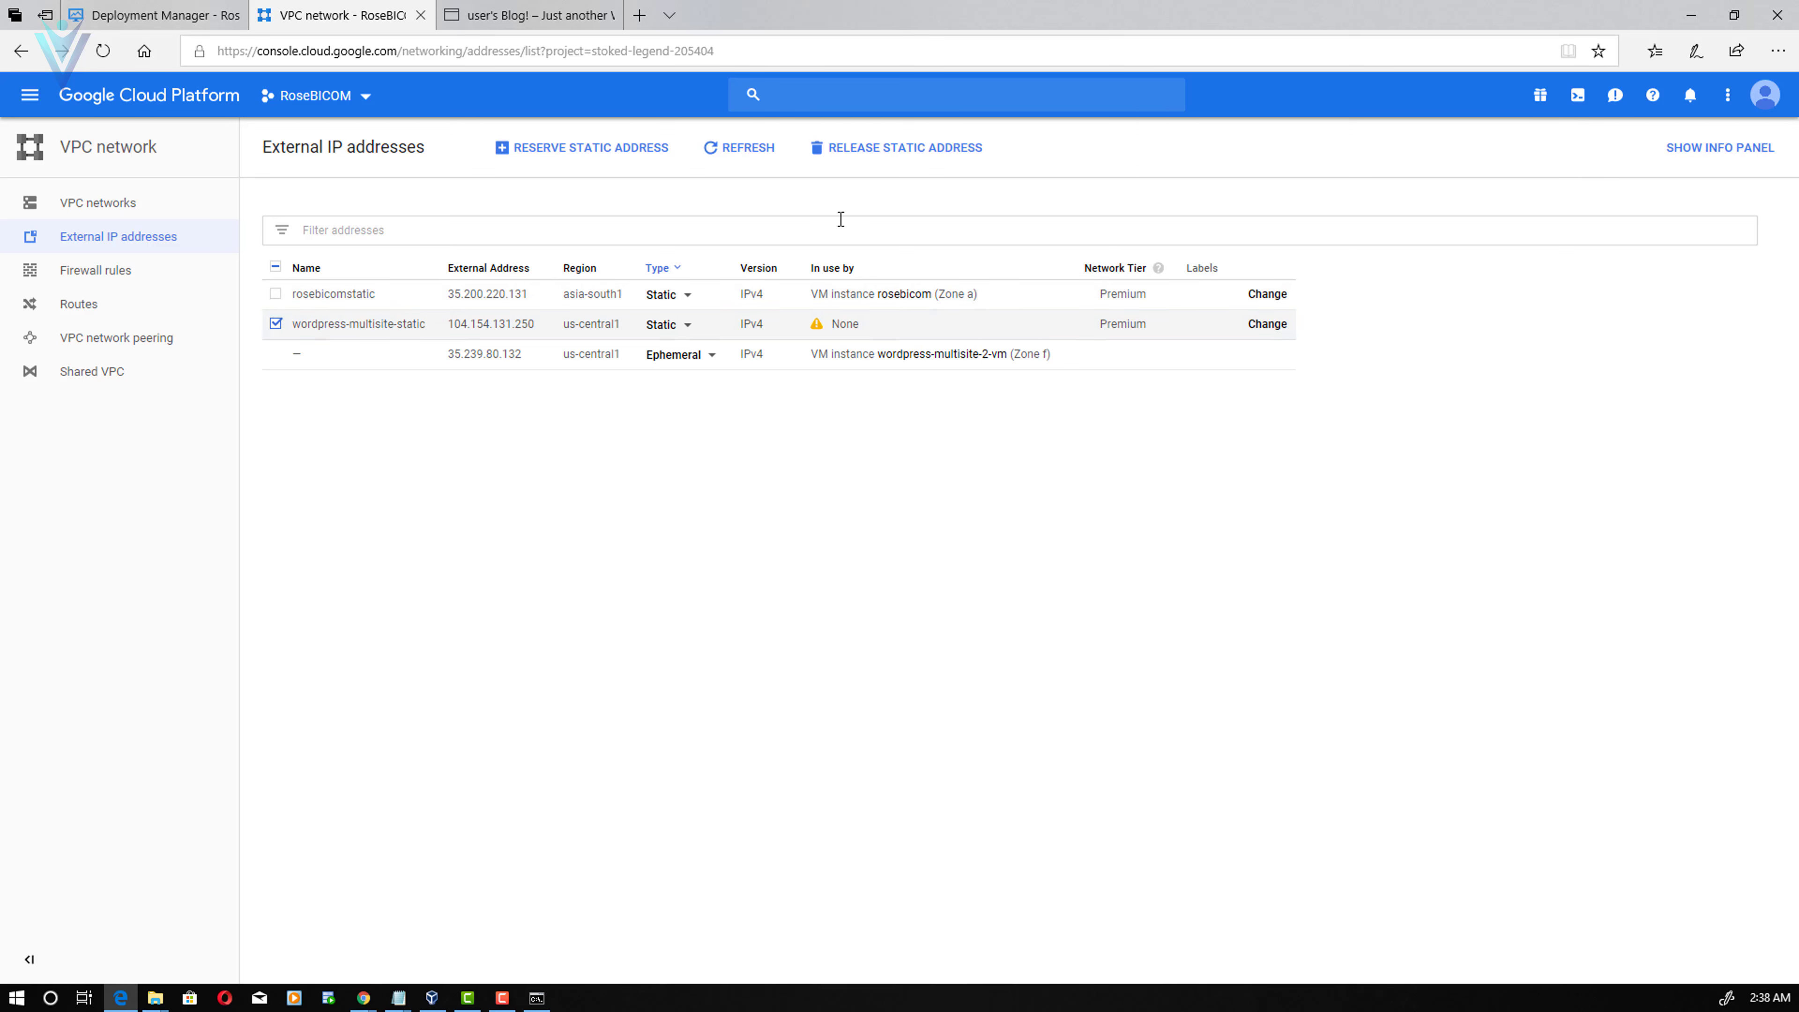
pyautogui.click(886, 150)
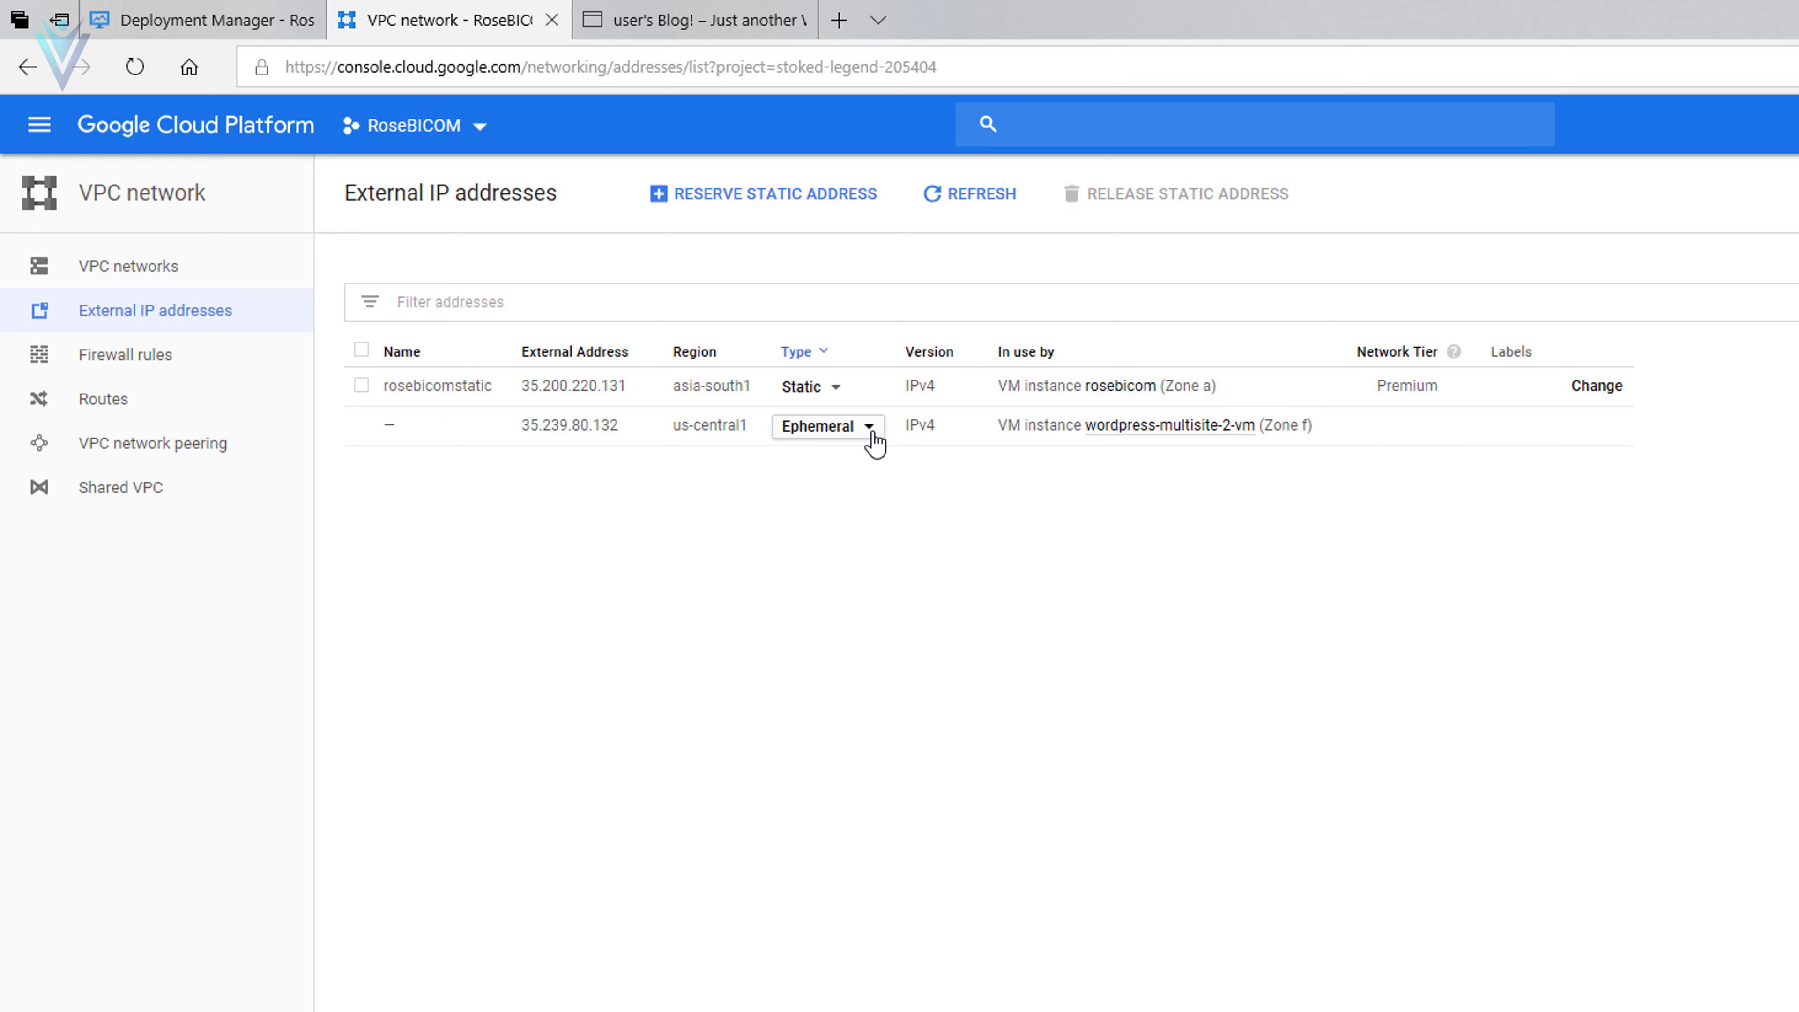
# - Reserve the VM's 35.239.80.132 address as a static address named wordpressmultisitevm2
pyautogui.click(873, 442)
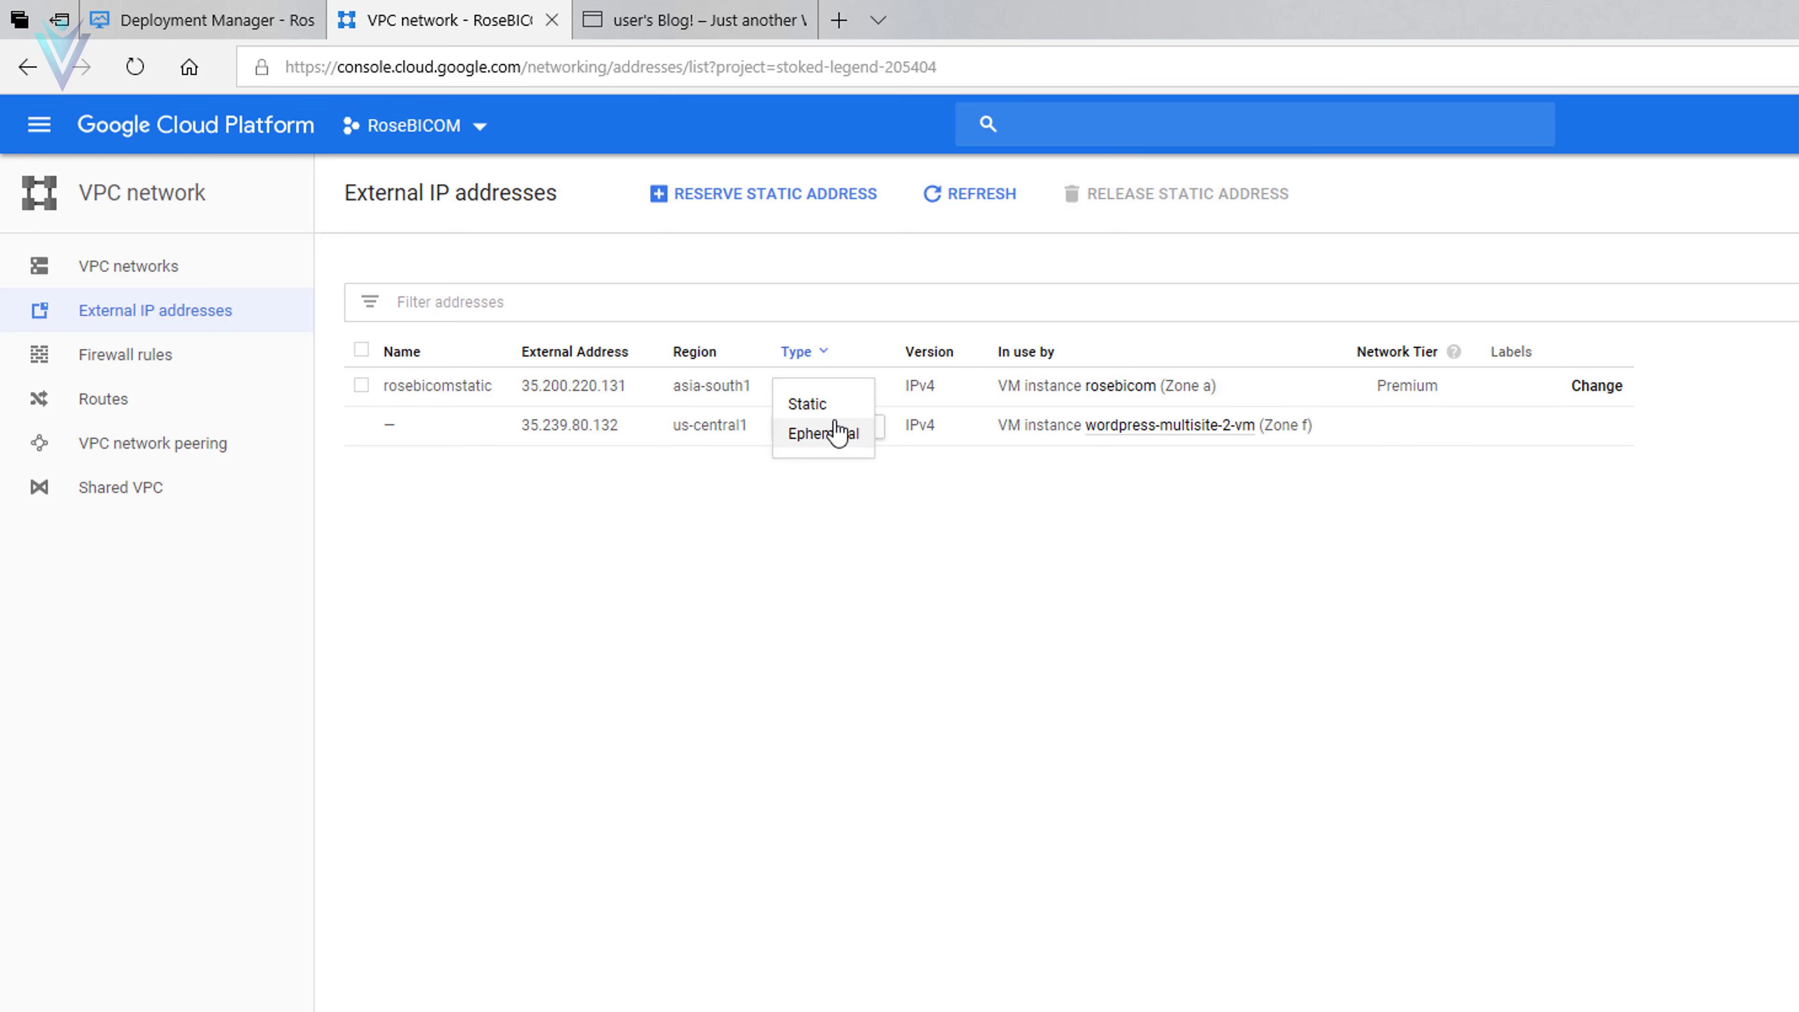
pyautogui.click(823, 415)
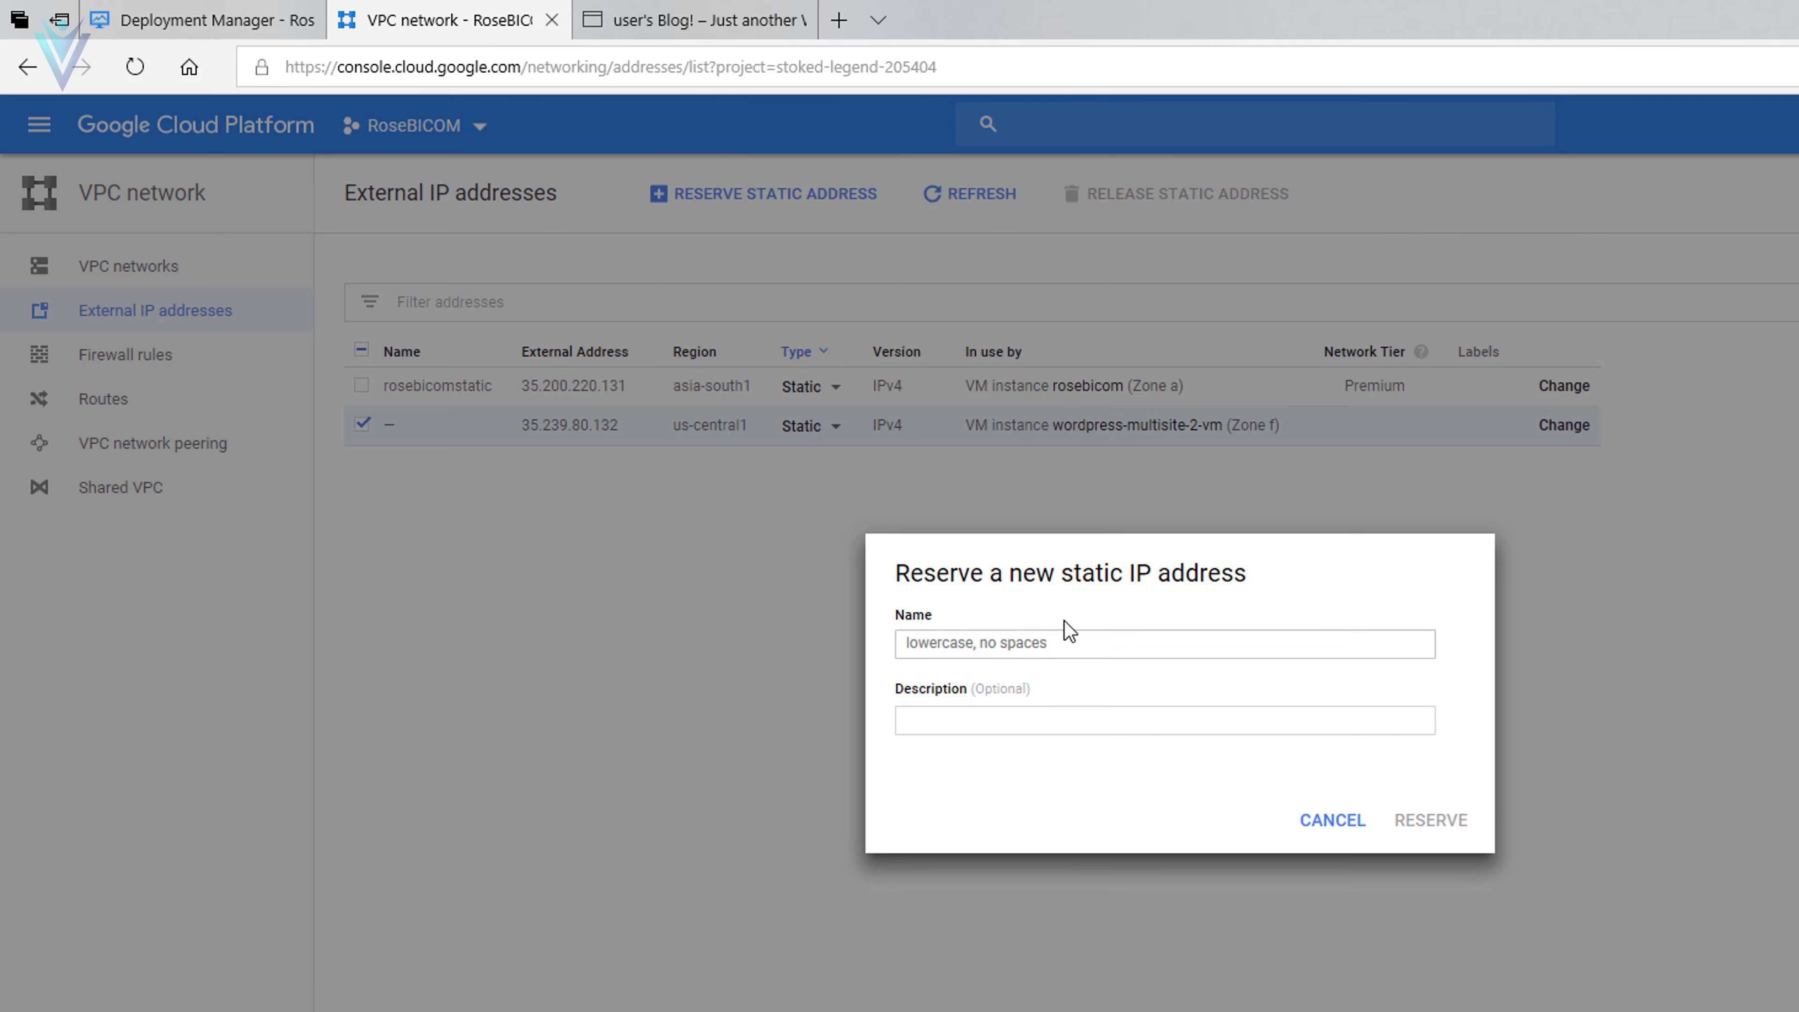
pyautogui.click(1078, 640)
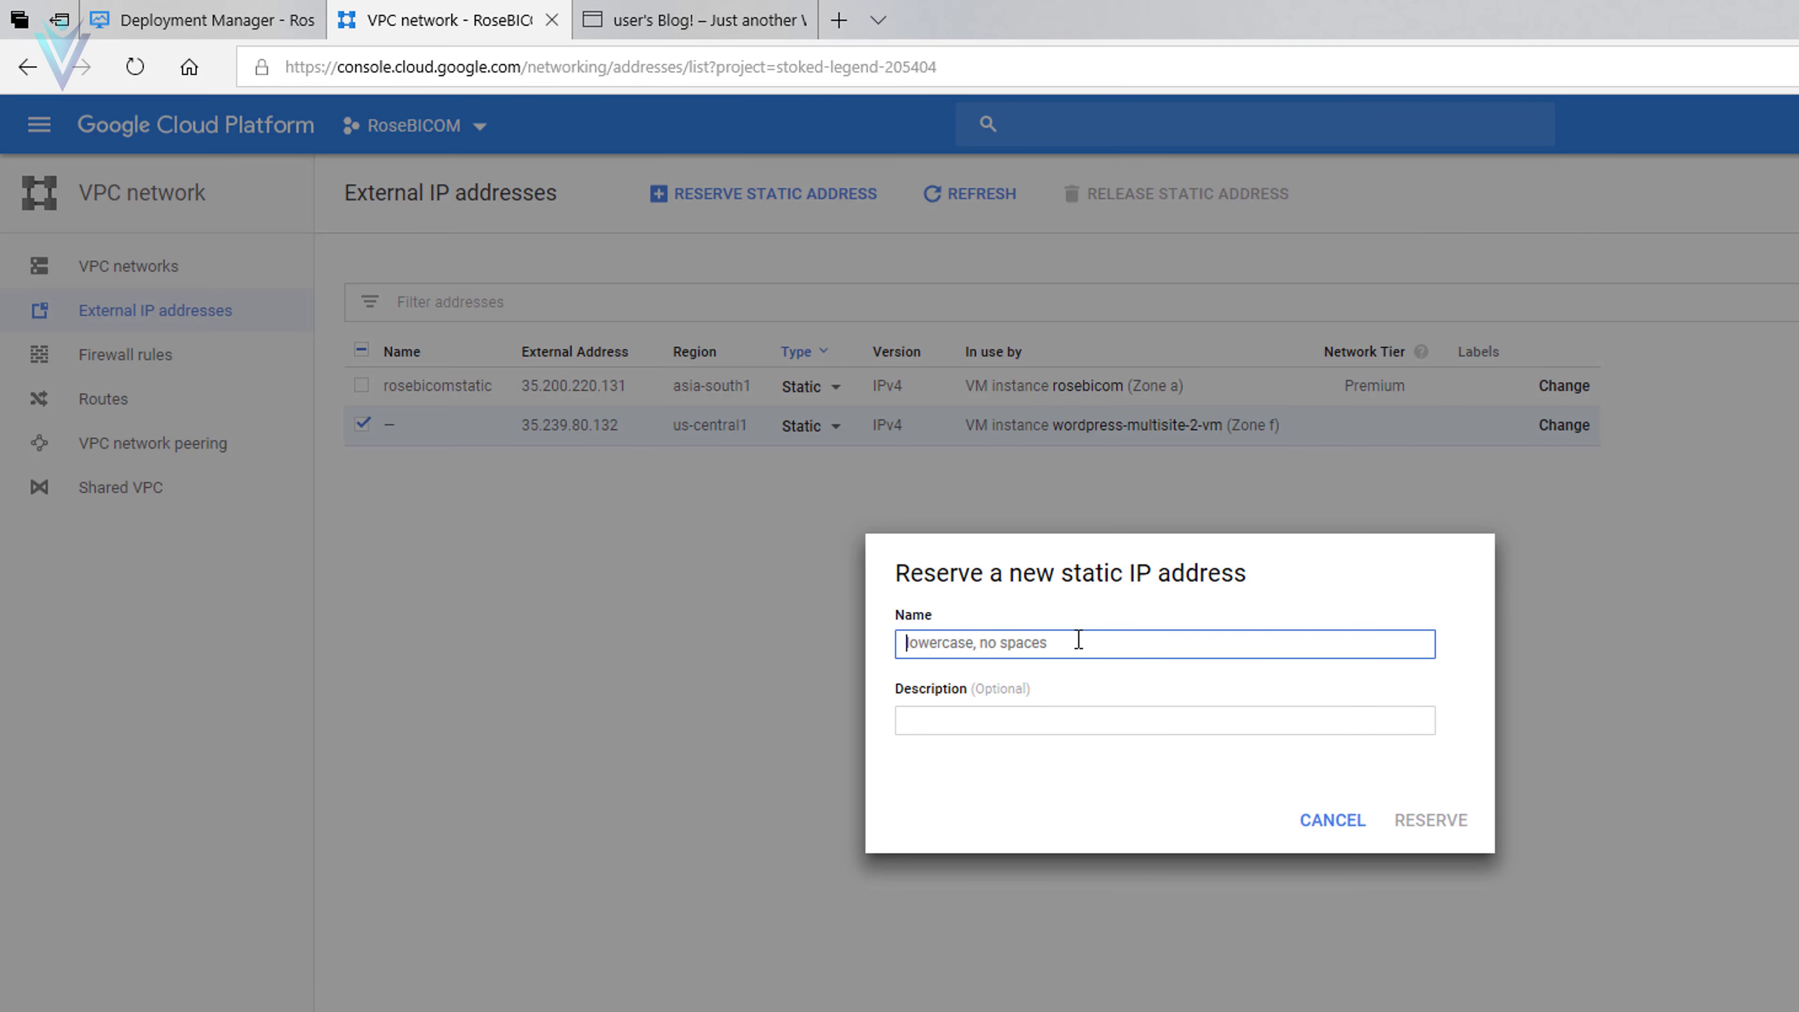
pyautogui.write('wordpre')
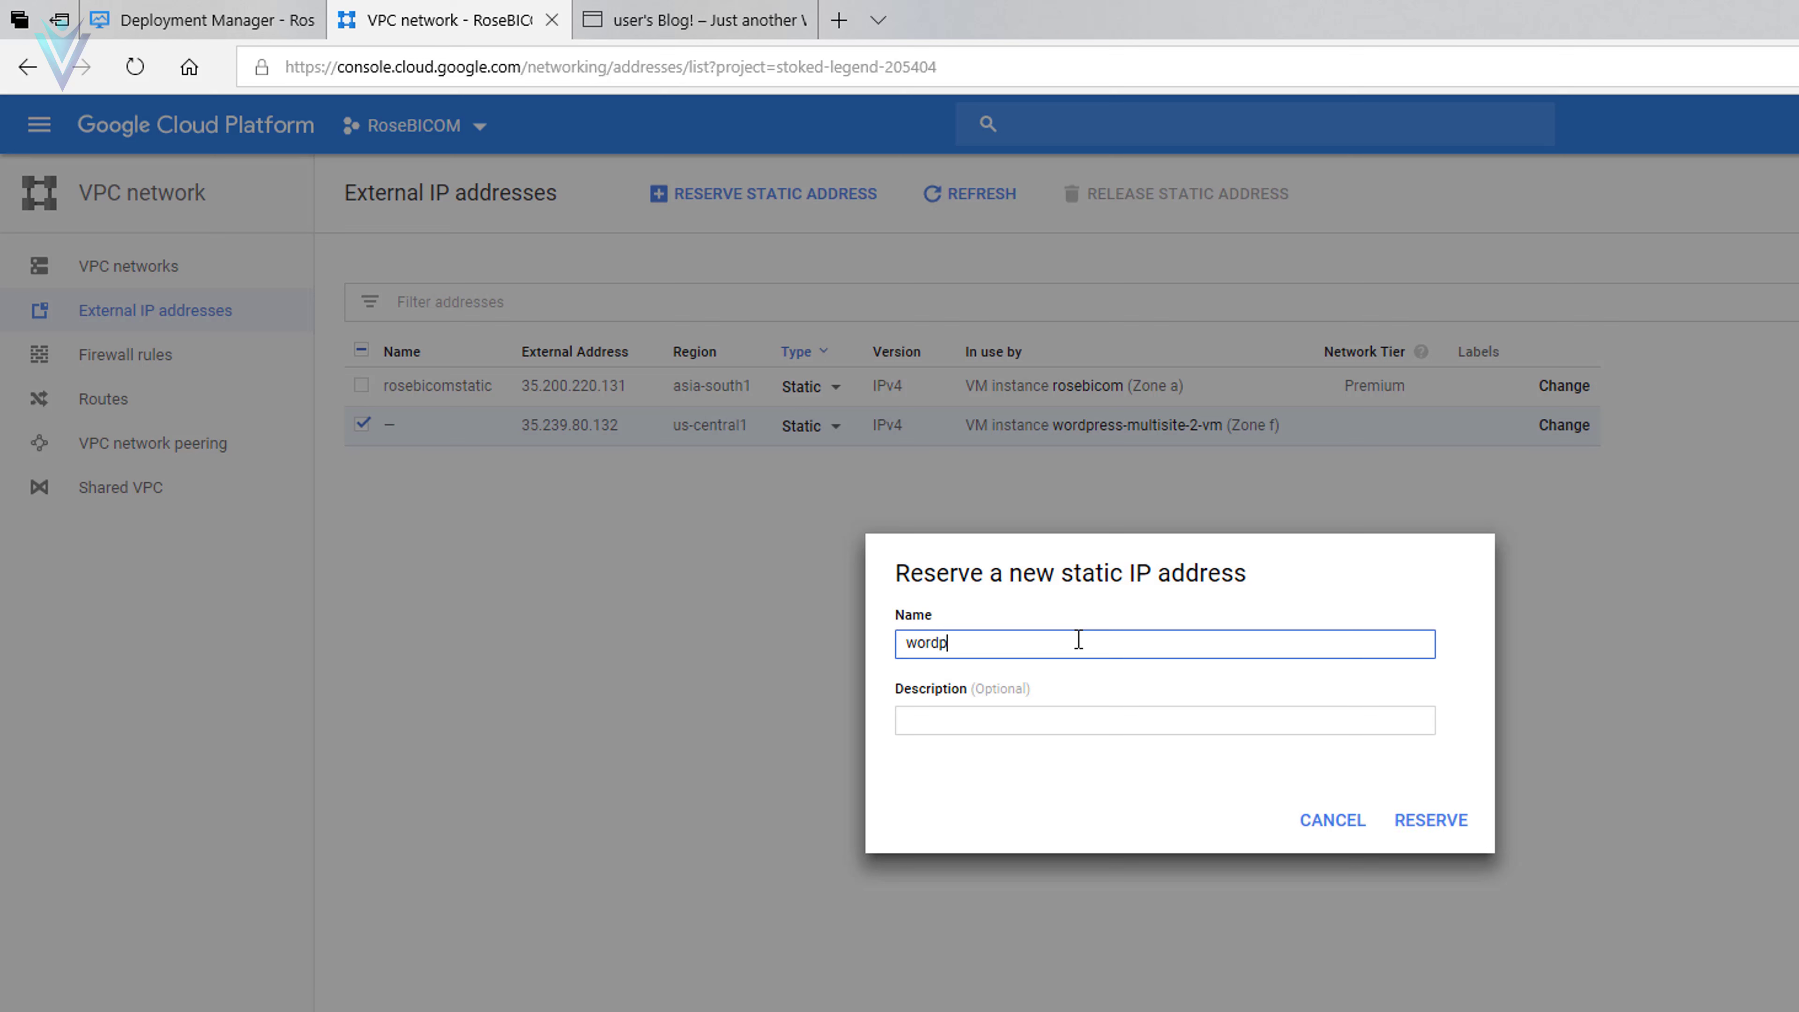
pyautogui.write('ssmultisitevm2')
pyautogui.click(1114, 709)
pyautogui.click(1431, 820)
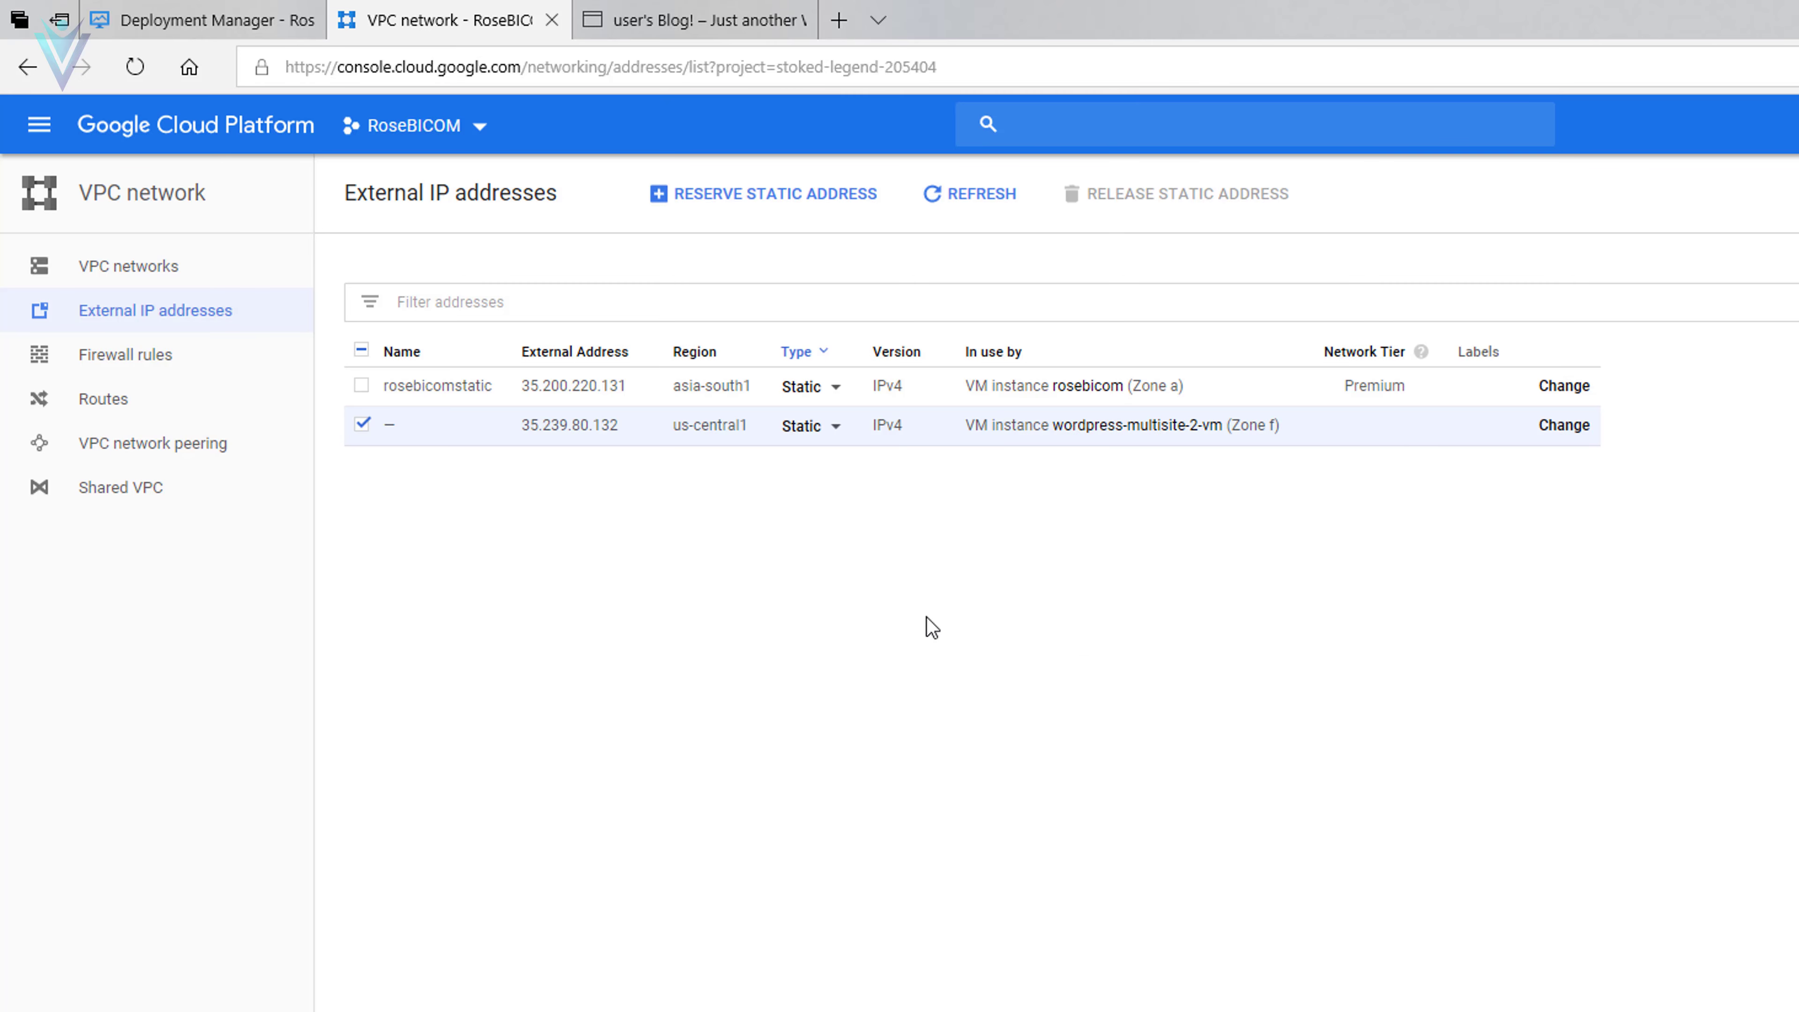
pyautogui.click(846, 434)
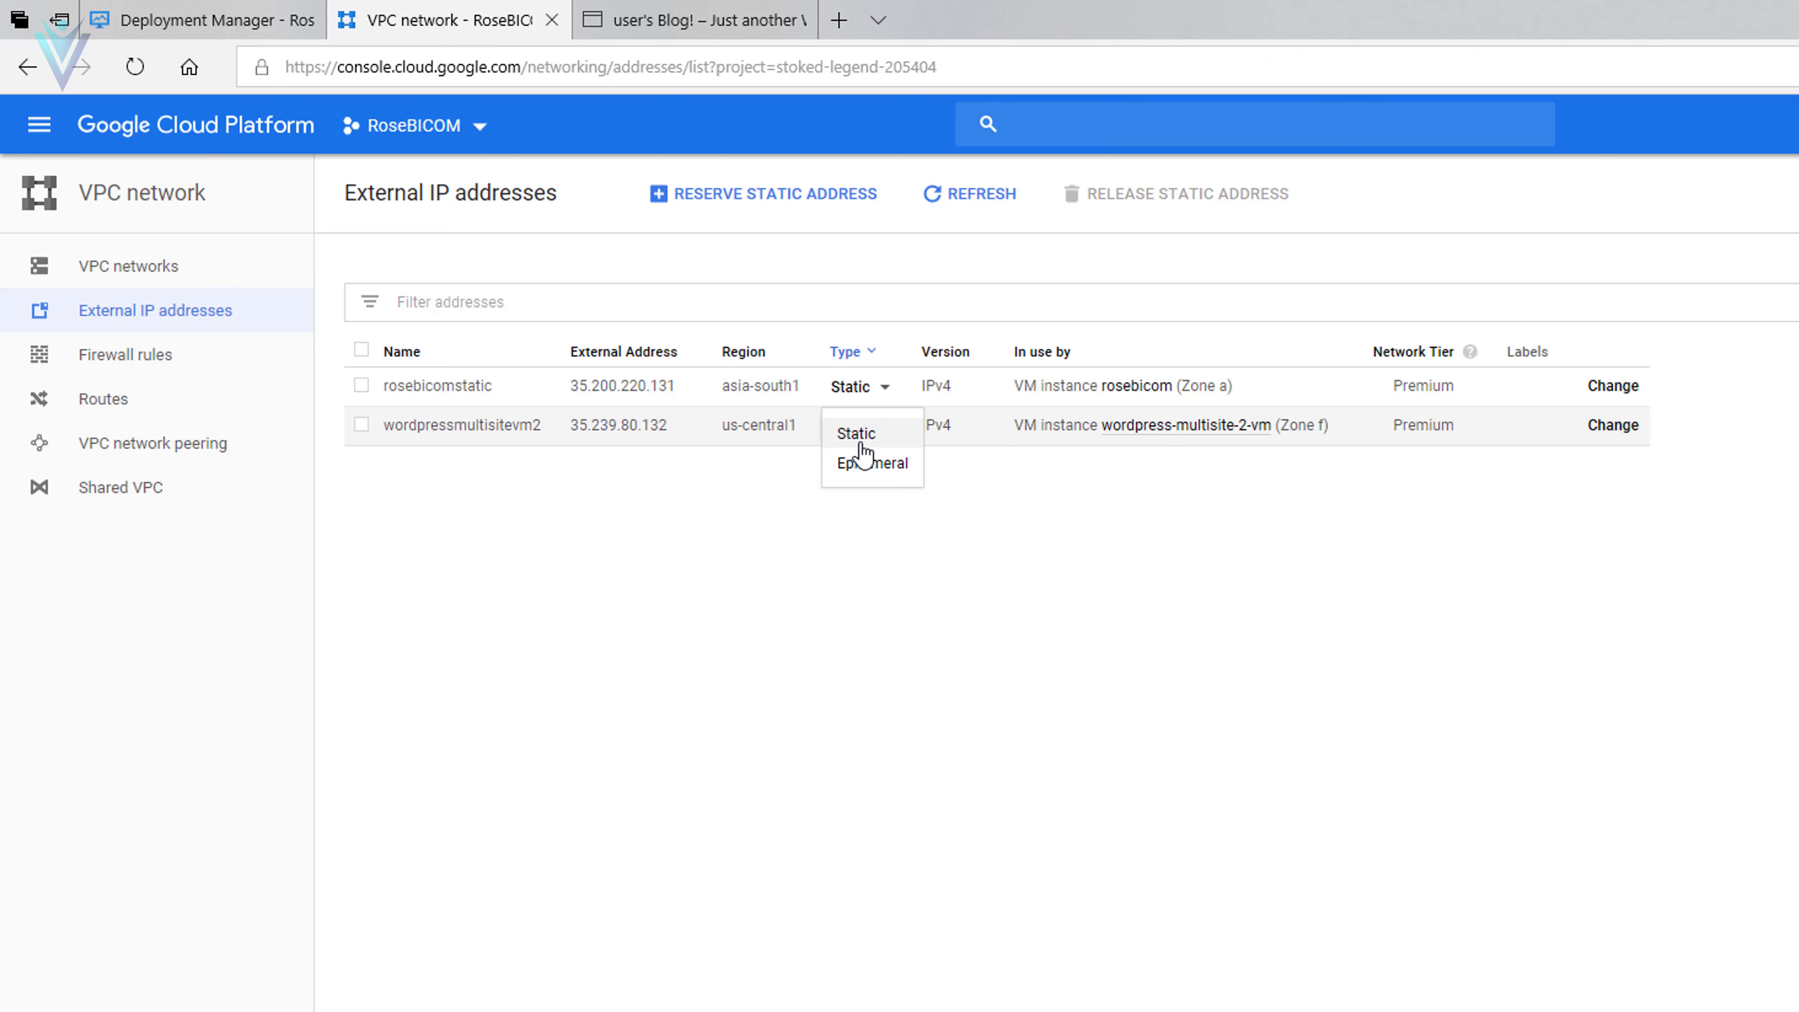
pyautogui.click(822, 473)
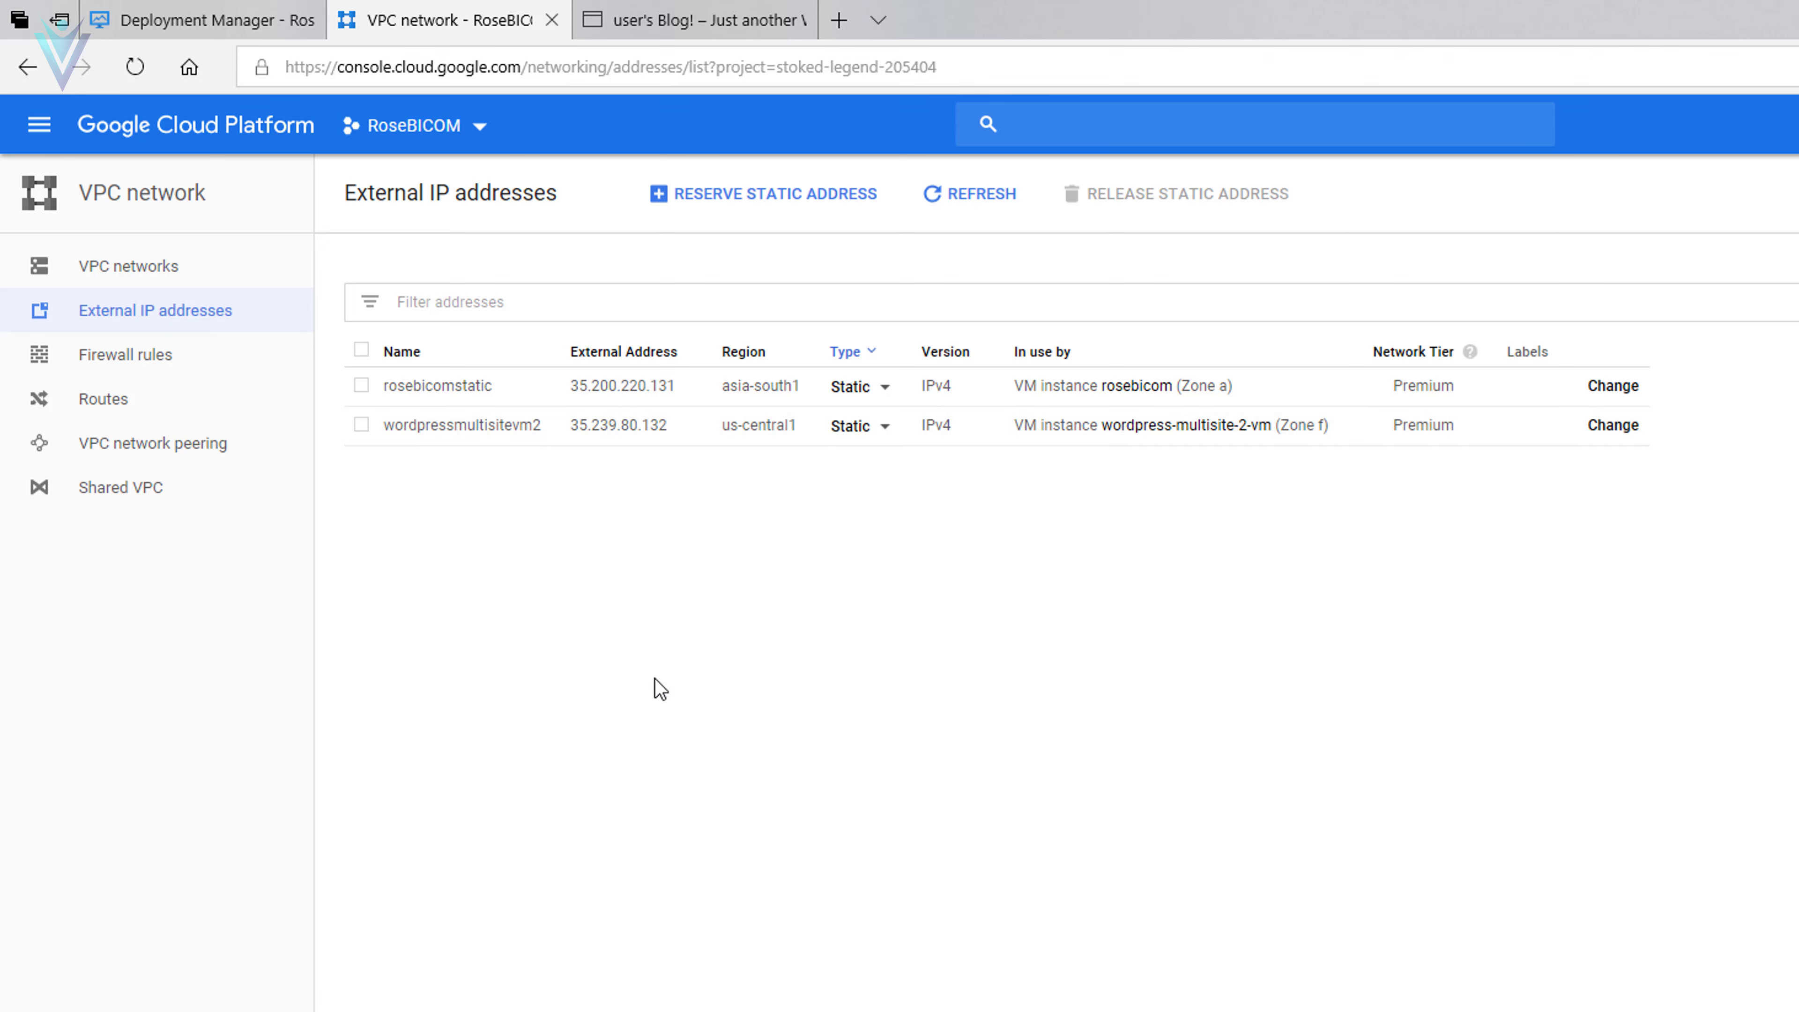
pyautogui.click(164, 14)
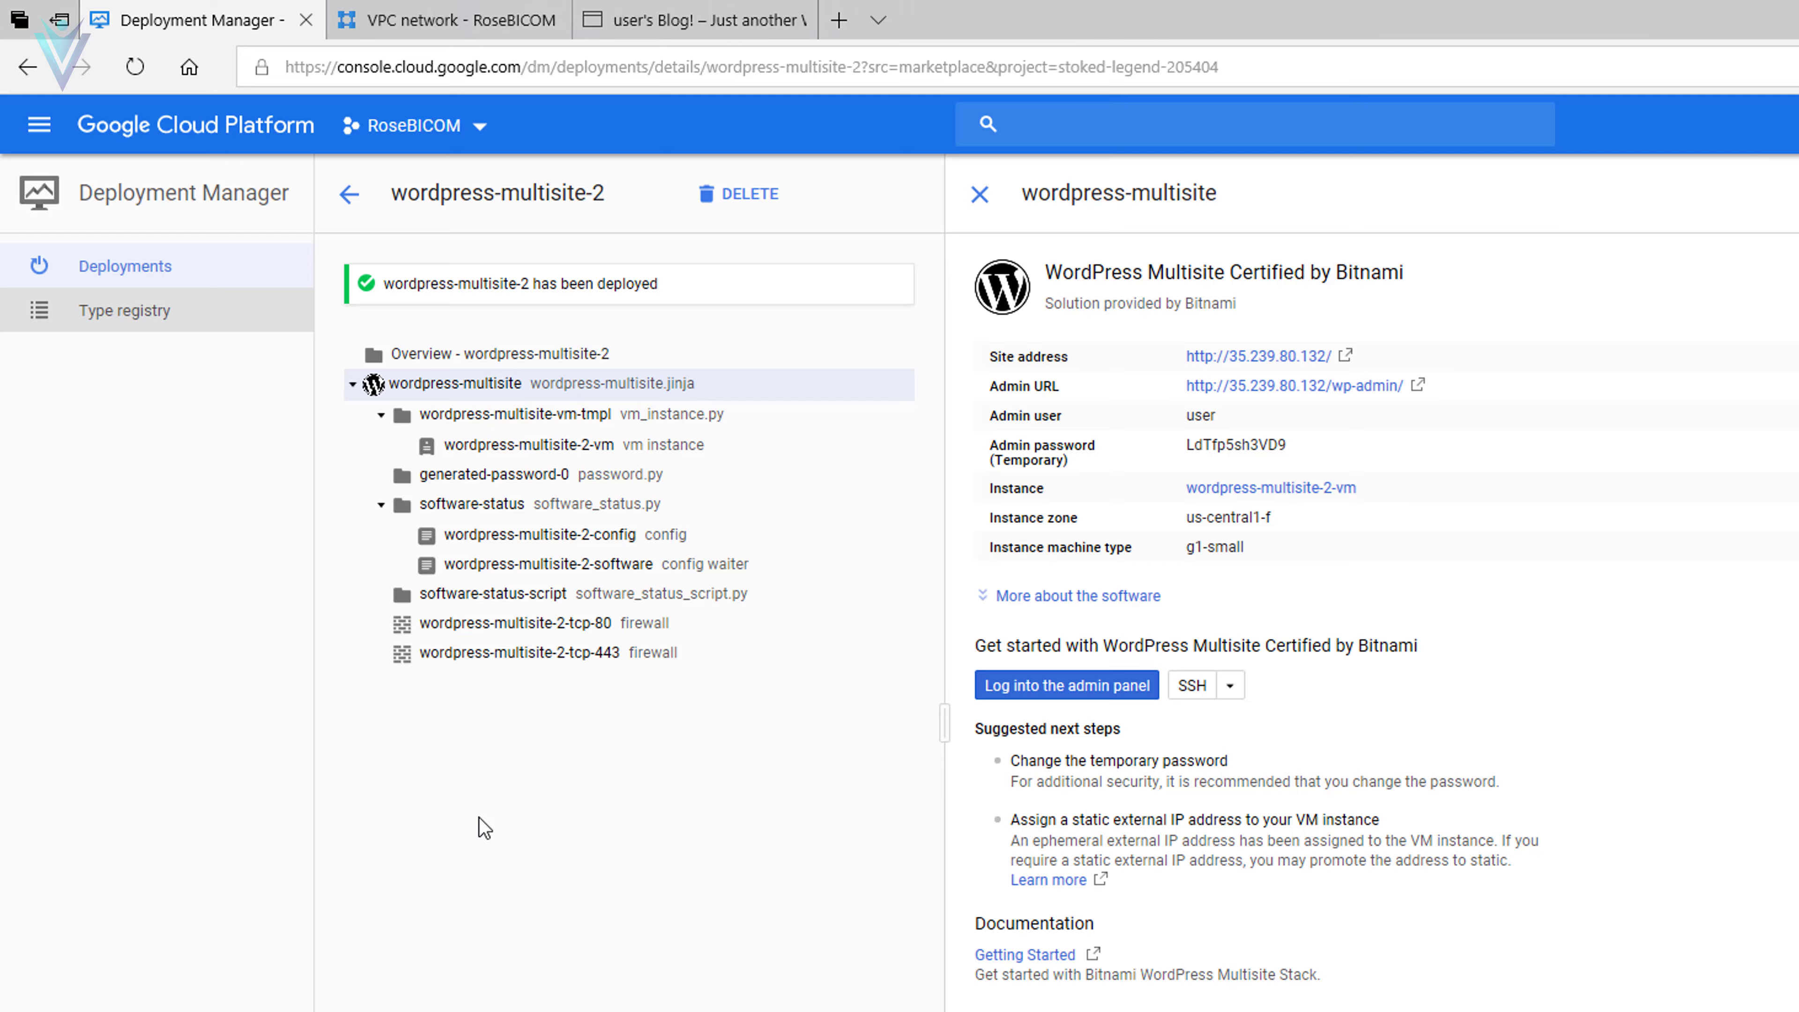
pyautogui.hotkey('alt', 'Tab')
pyautogui.scroll(-15, 828, 898)
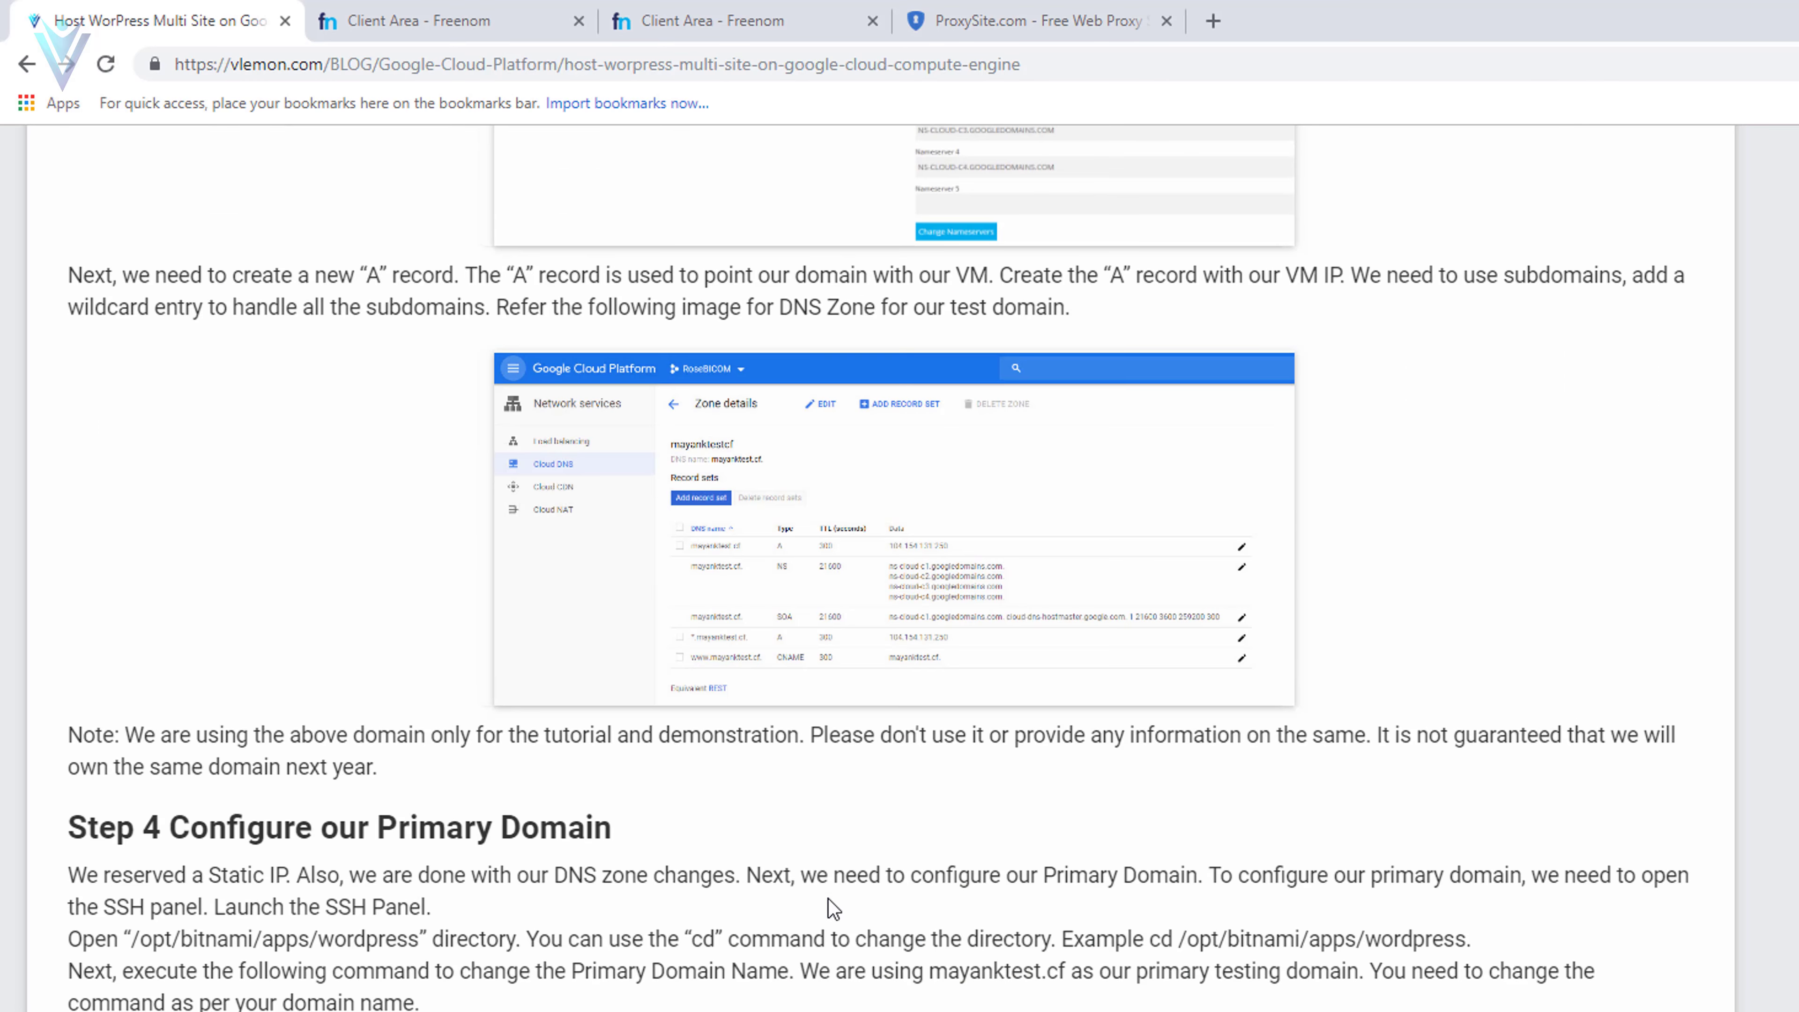
pyautogui.scroll(-3, 828, 899)
pyautogui.moveTo(394, 577); pyautogui.dragTo(606, 571)
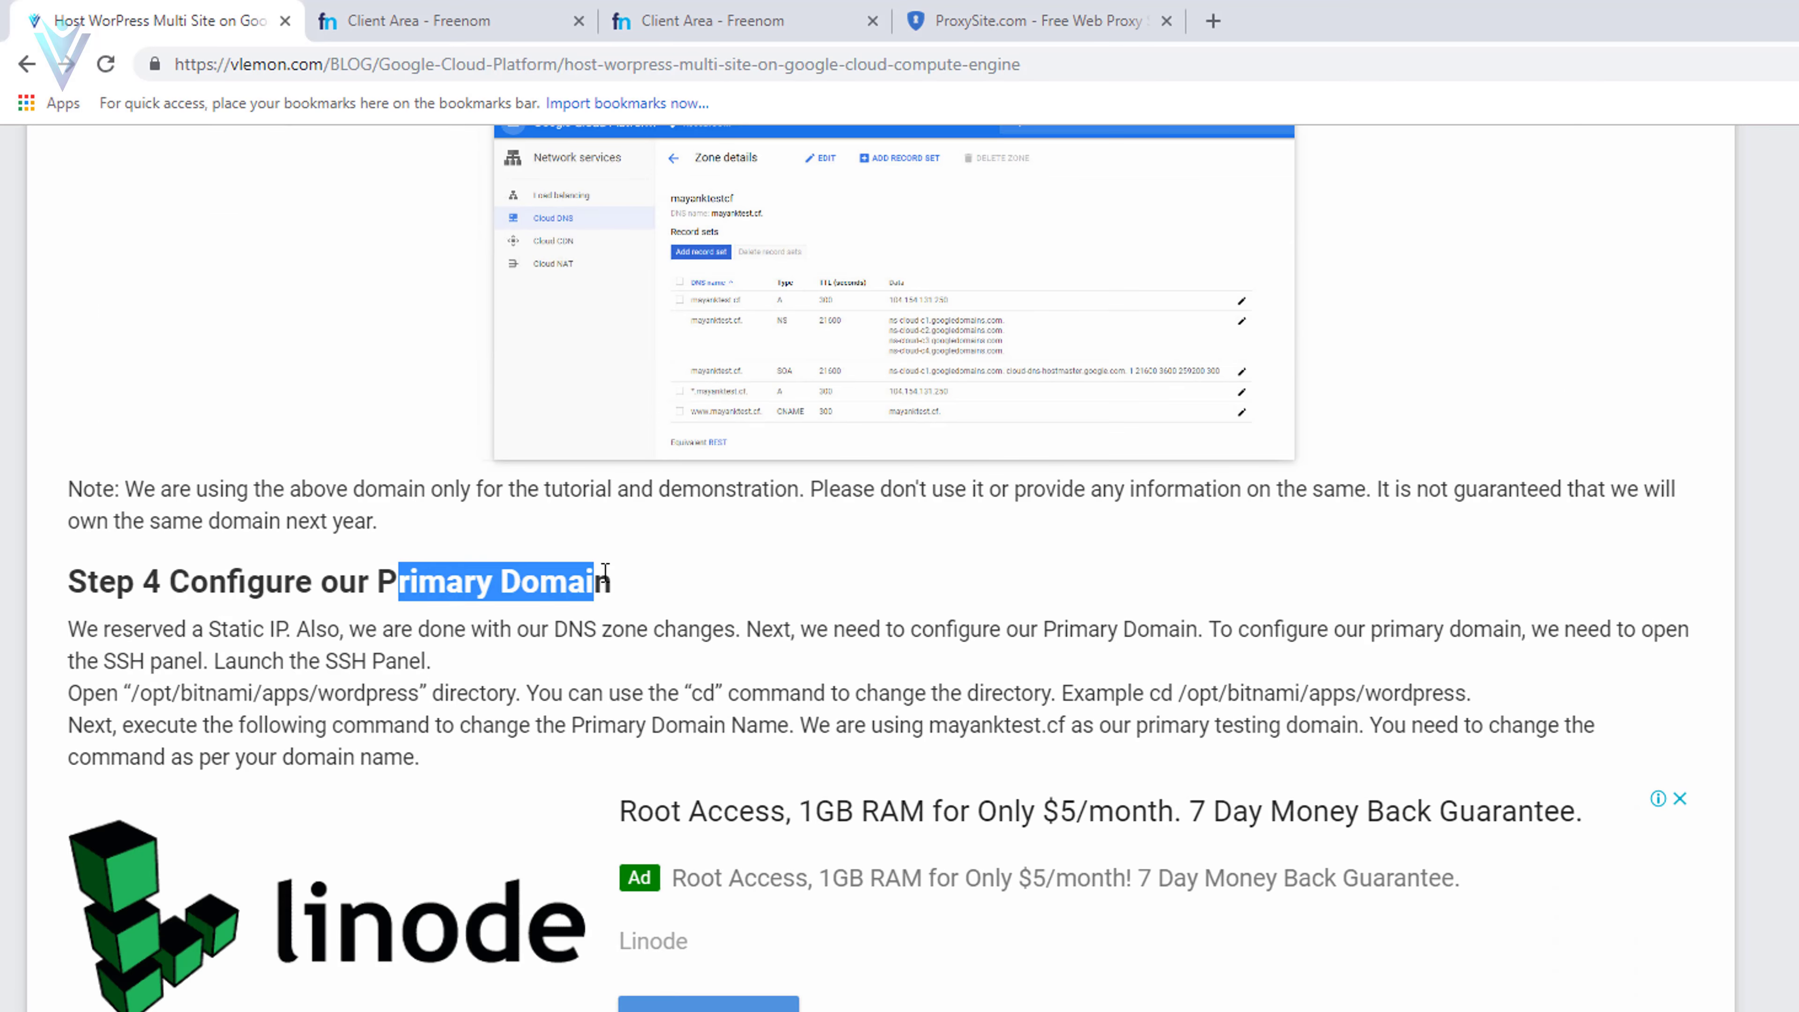
pyautogui.moveTo(176, 636); pyautogui.dragTo(736, 628)
pyautogui.moveTo(857, 629); pyautogui.dragTo(1642, 630)
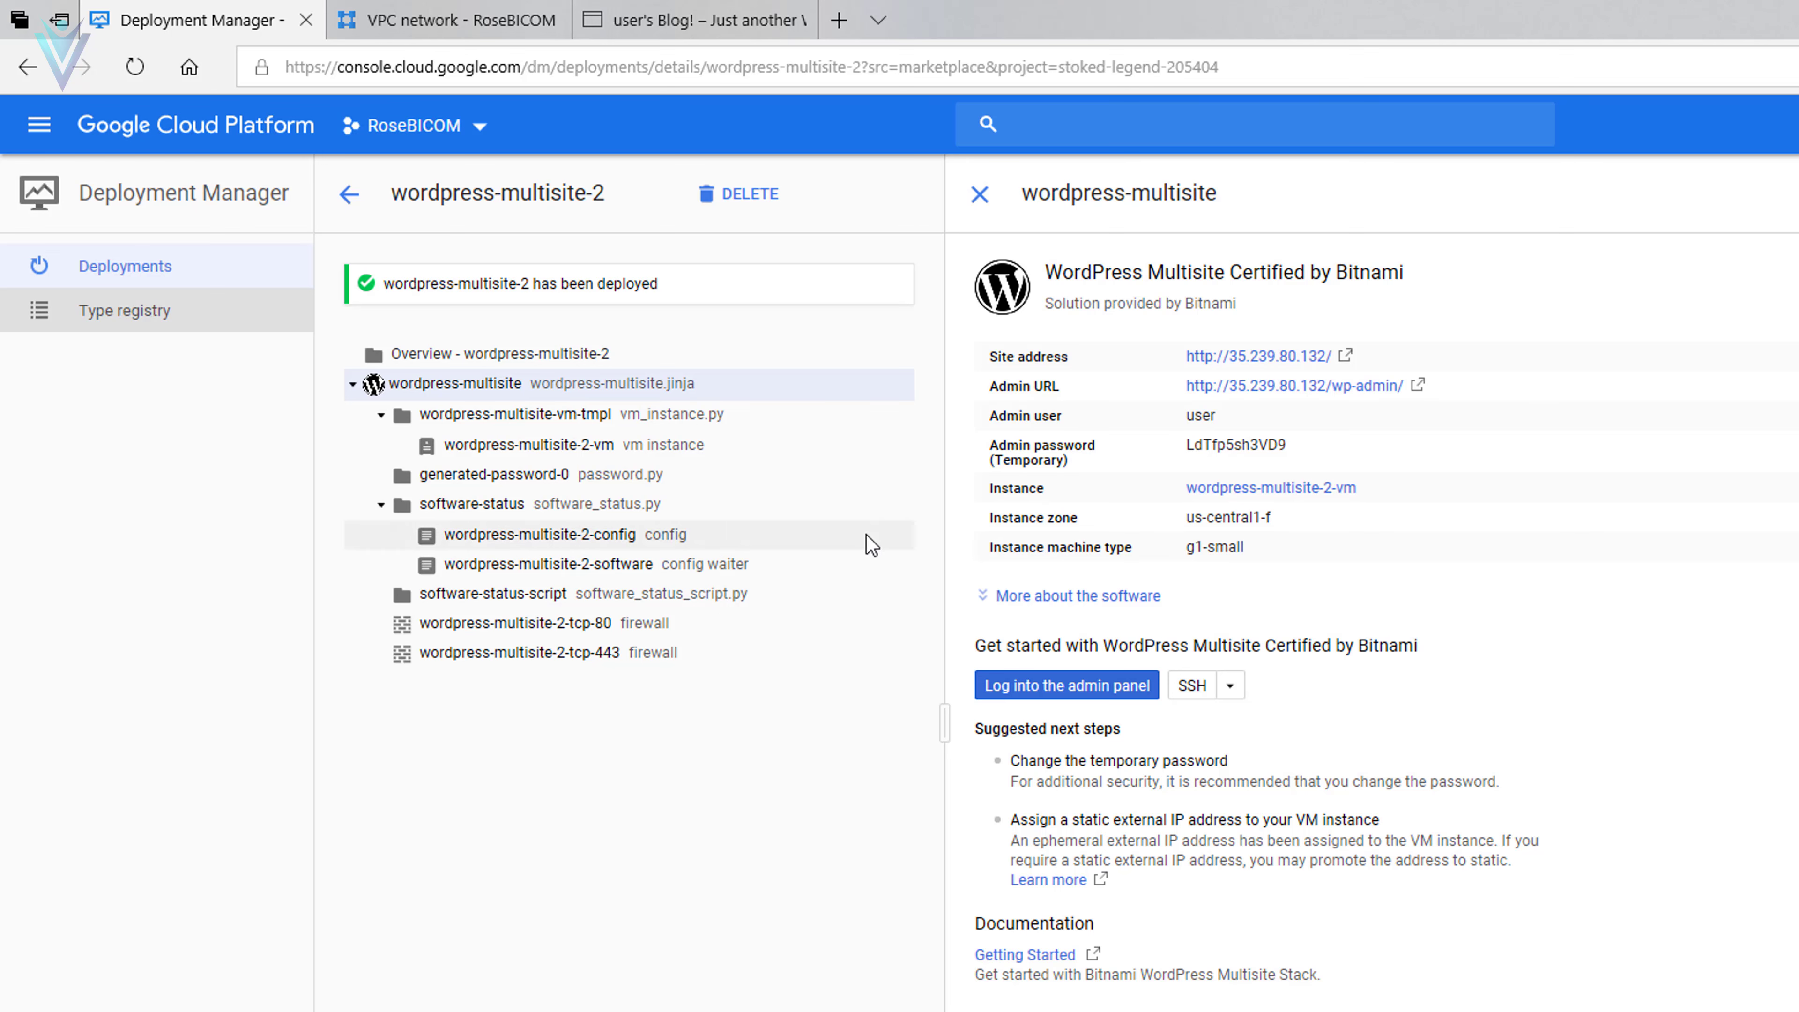
# - Launch an SSH session to wordpress-multisite-2-vm in a browser window
pyautogui.click(1232, 686)
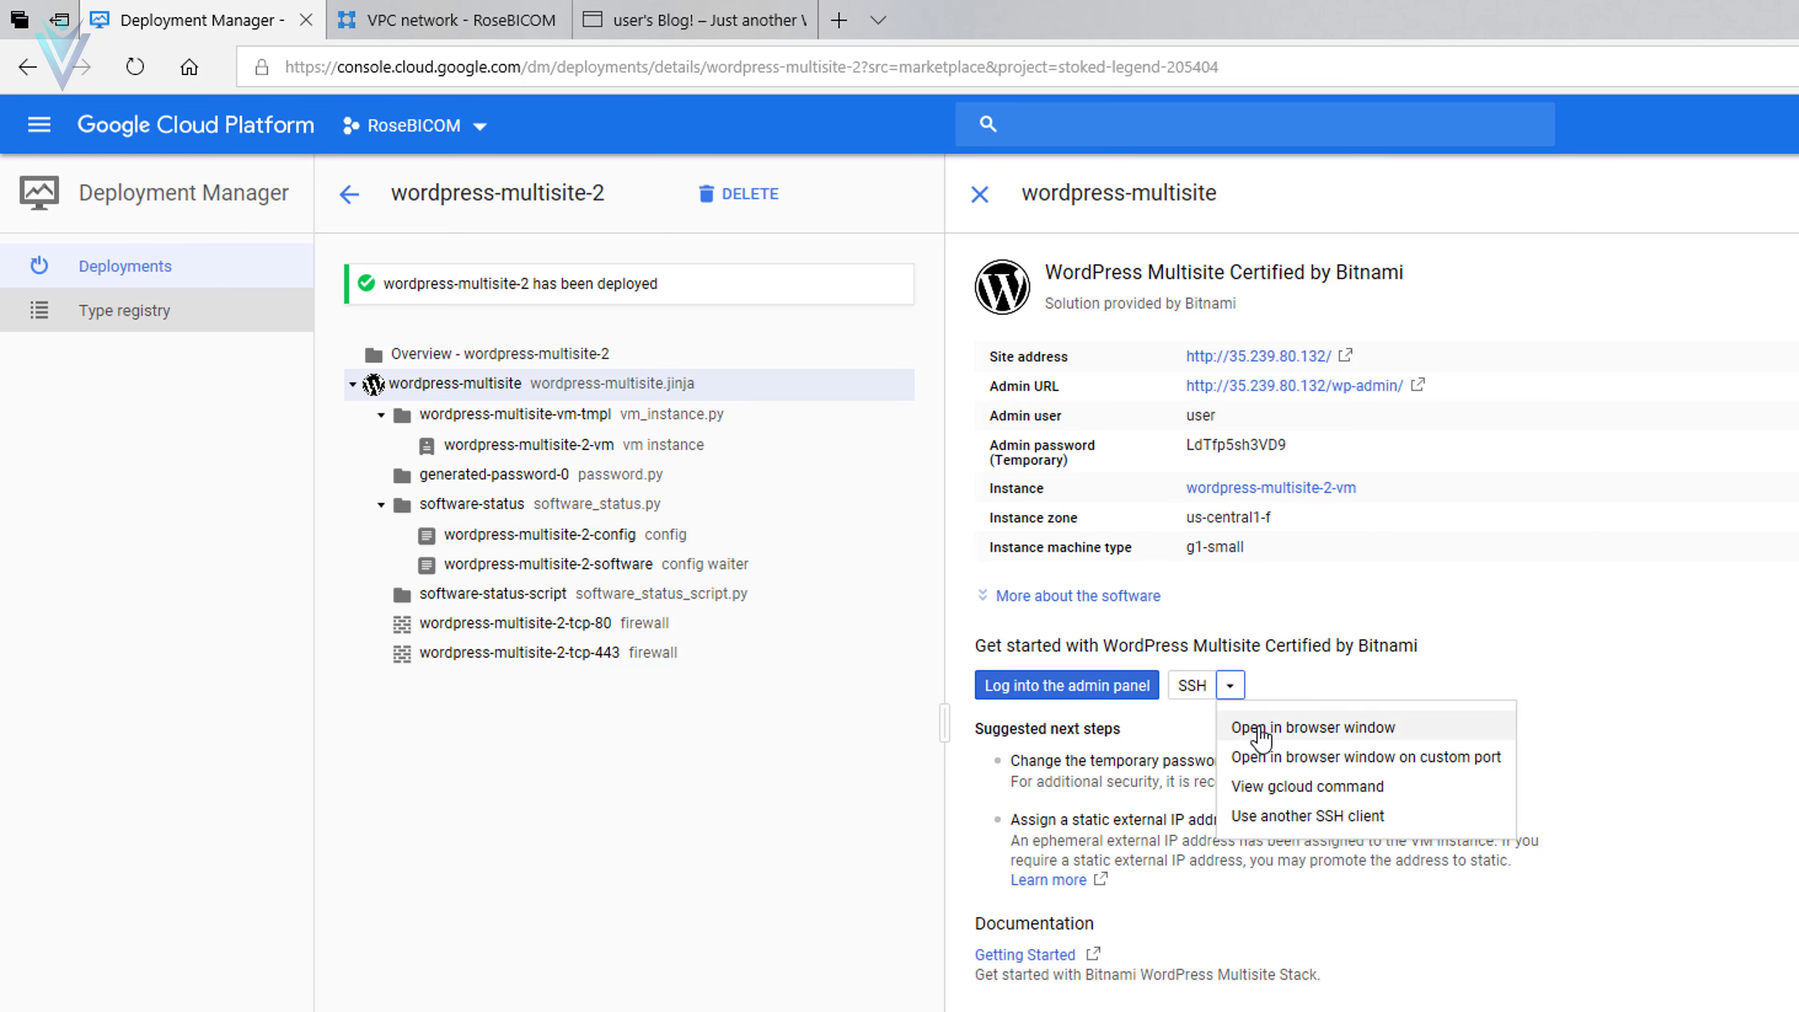
pyautogui.click(1314, 730)
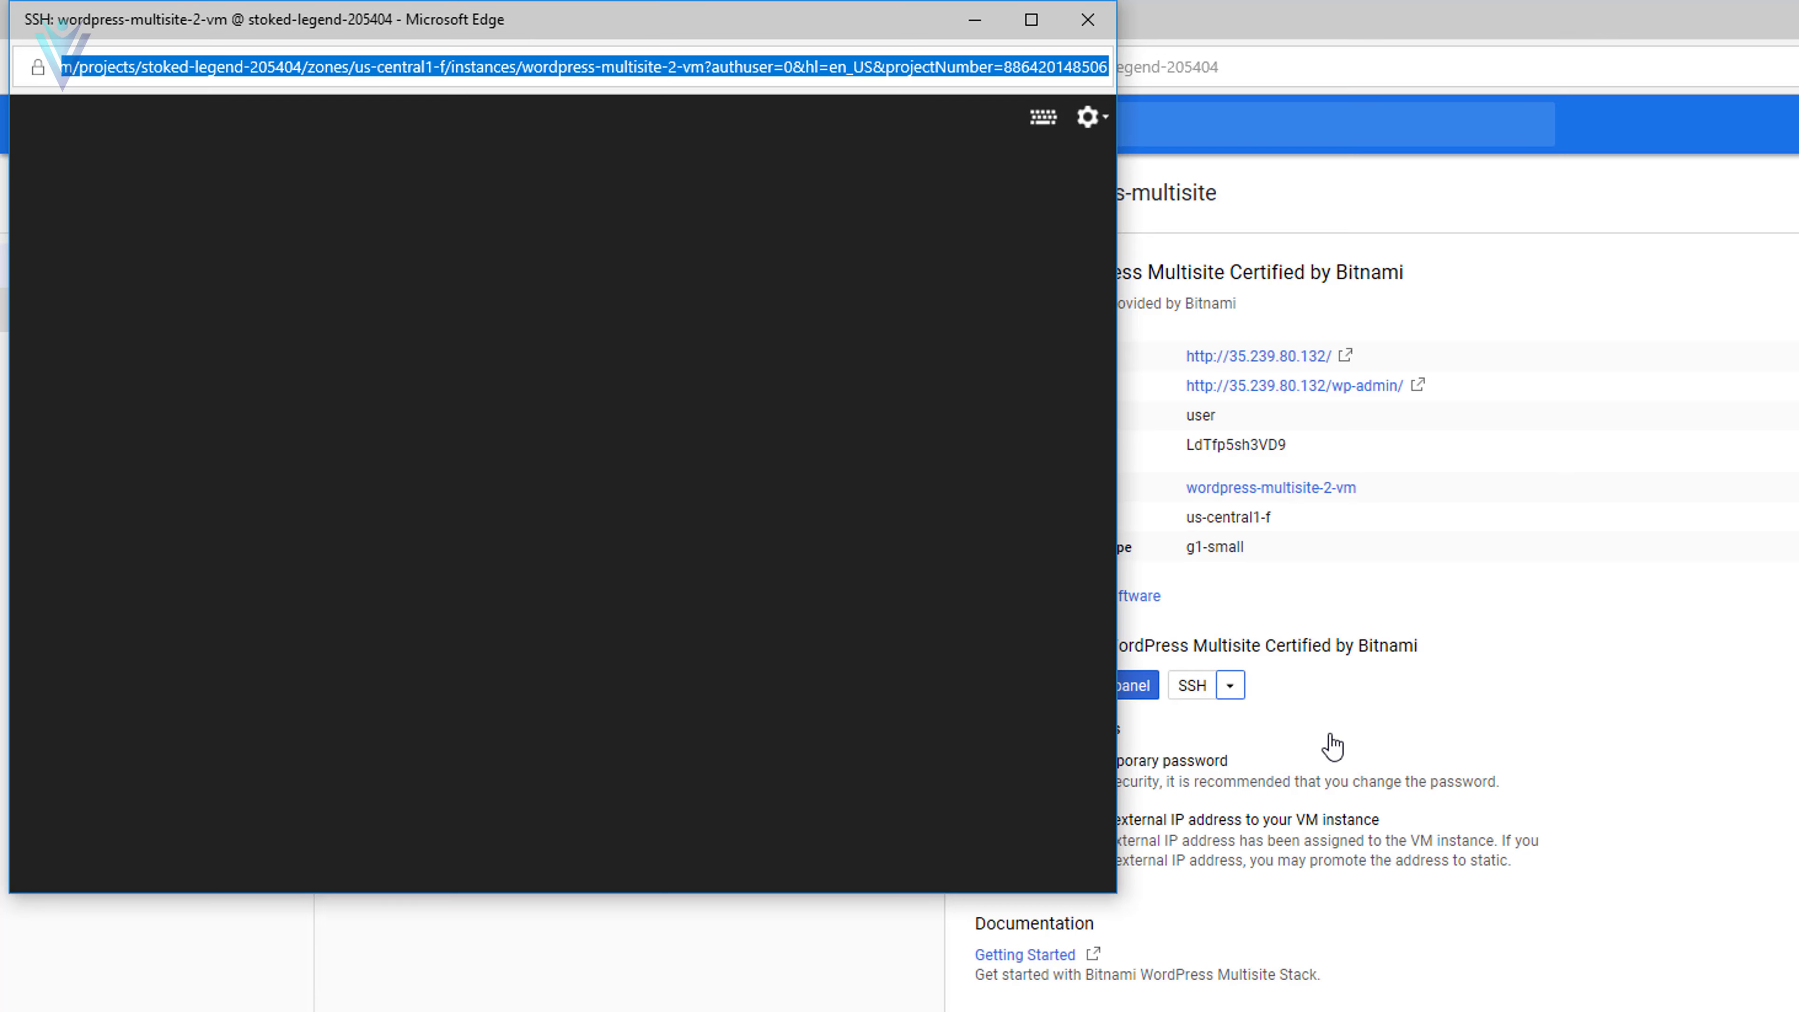
pyautogui.click(1333, 745)
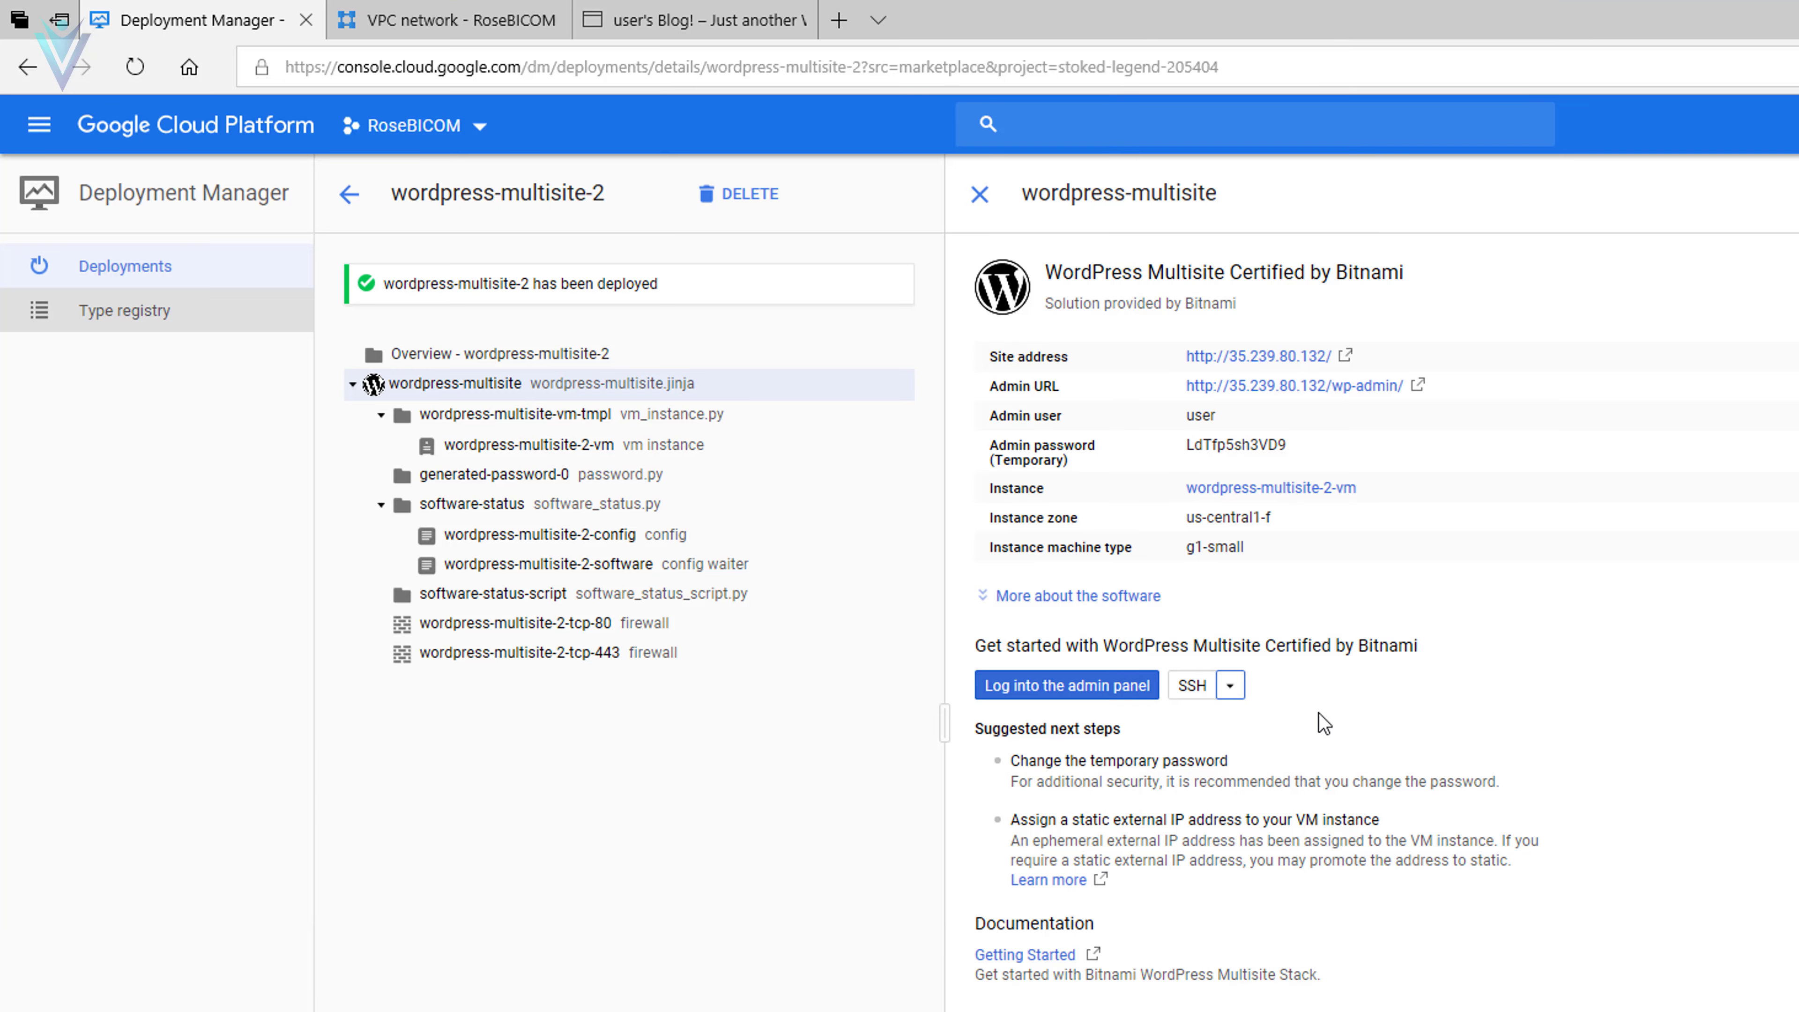
# - Display the VM's gcloud SSH command and select it for copying
pyautogui.click(1233, 689)
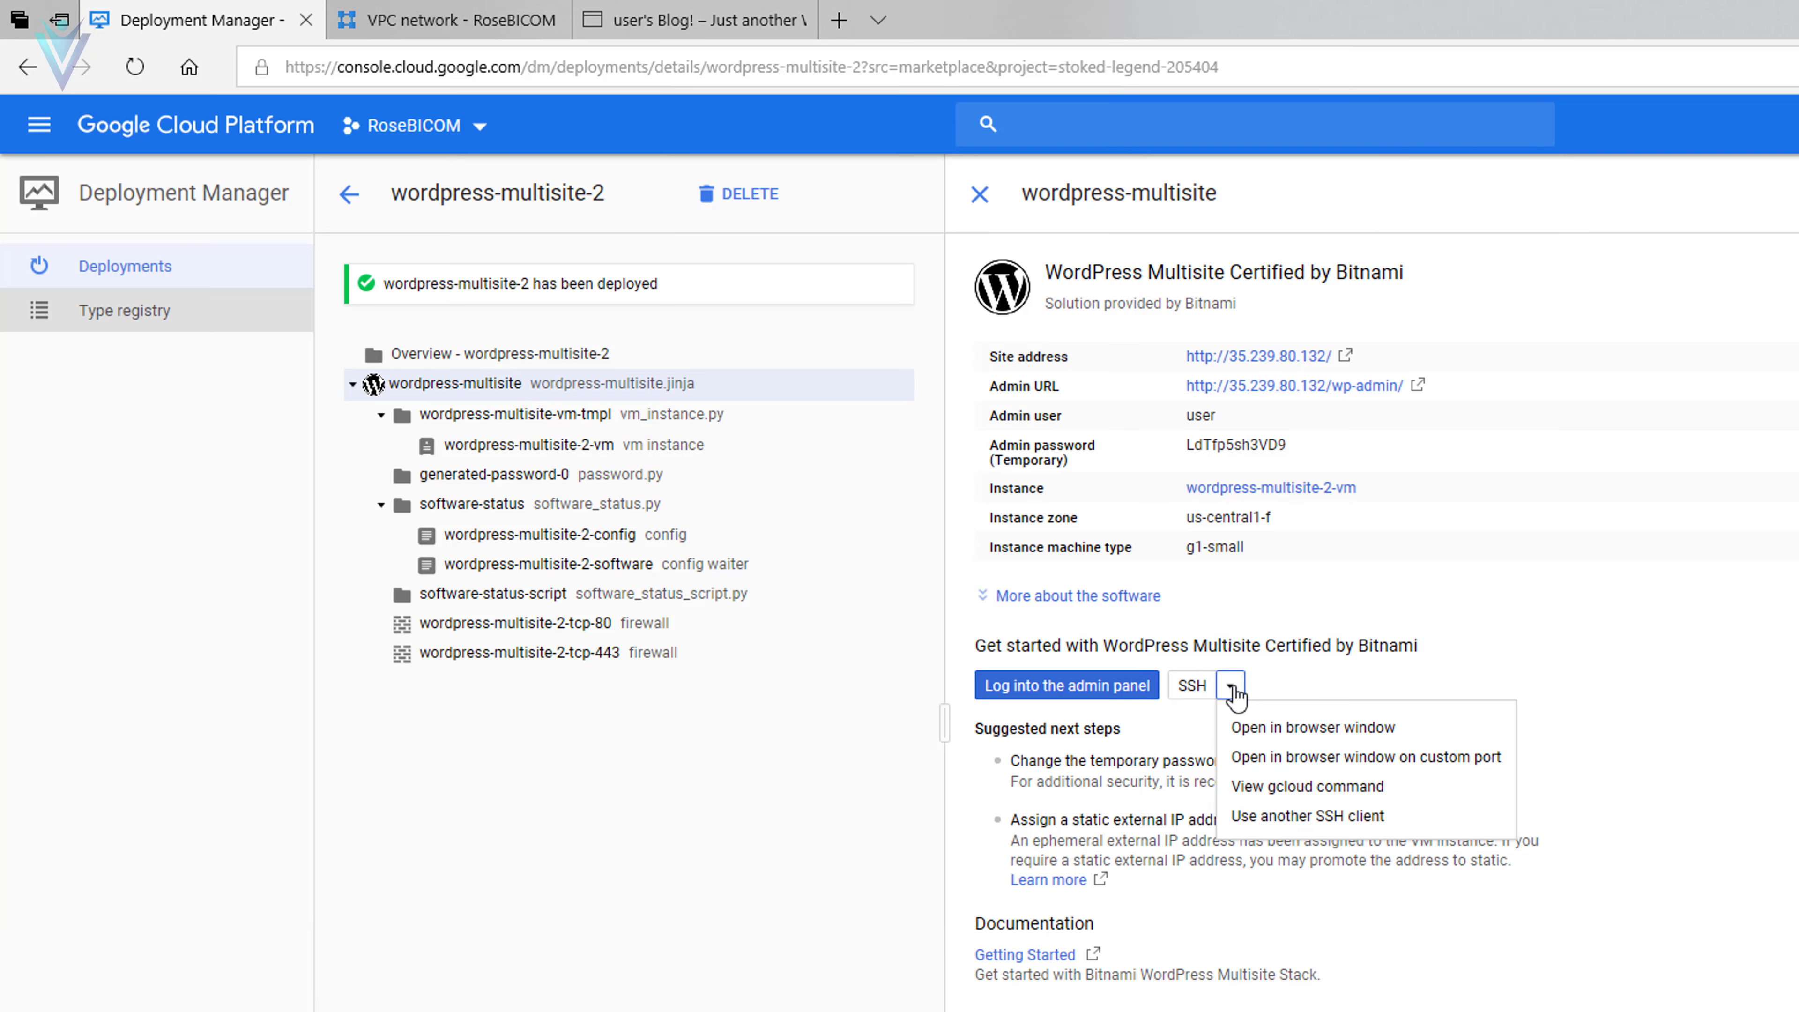
pyautogui.click(1300, 789)
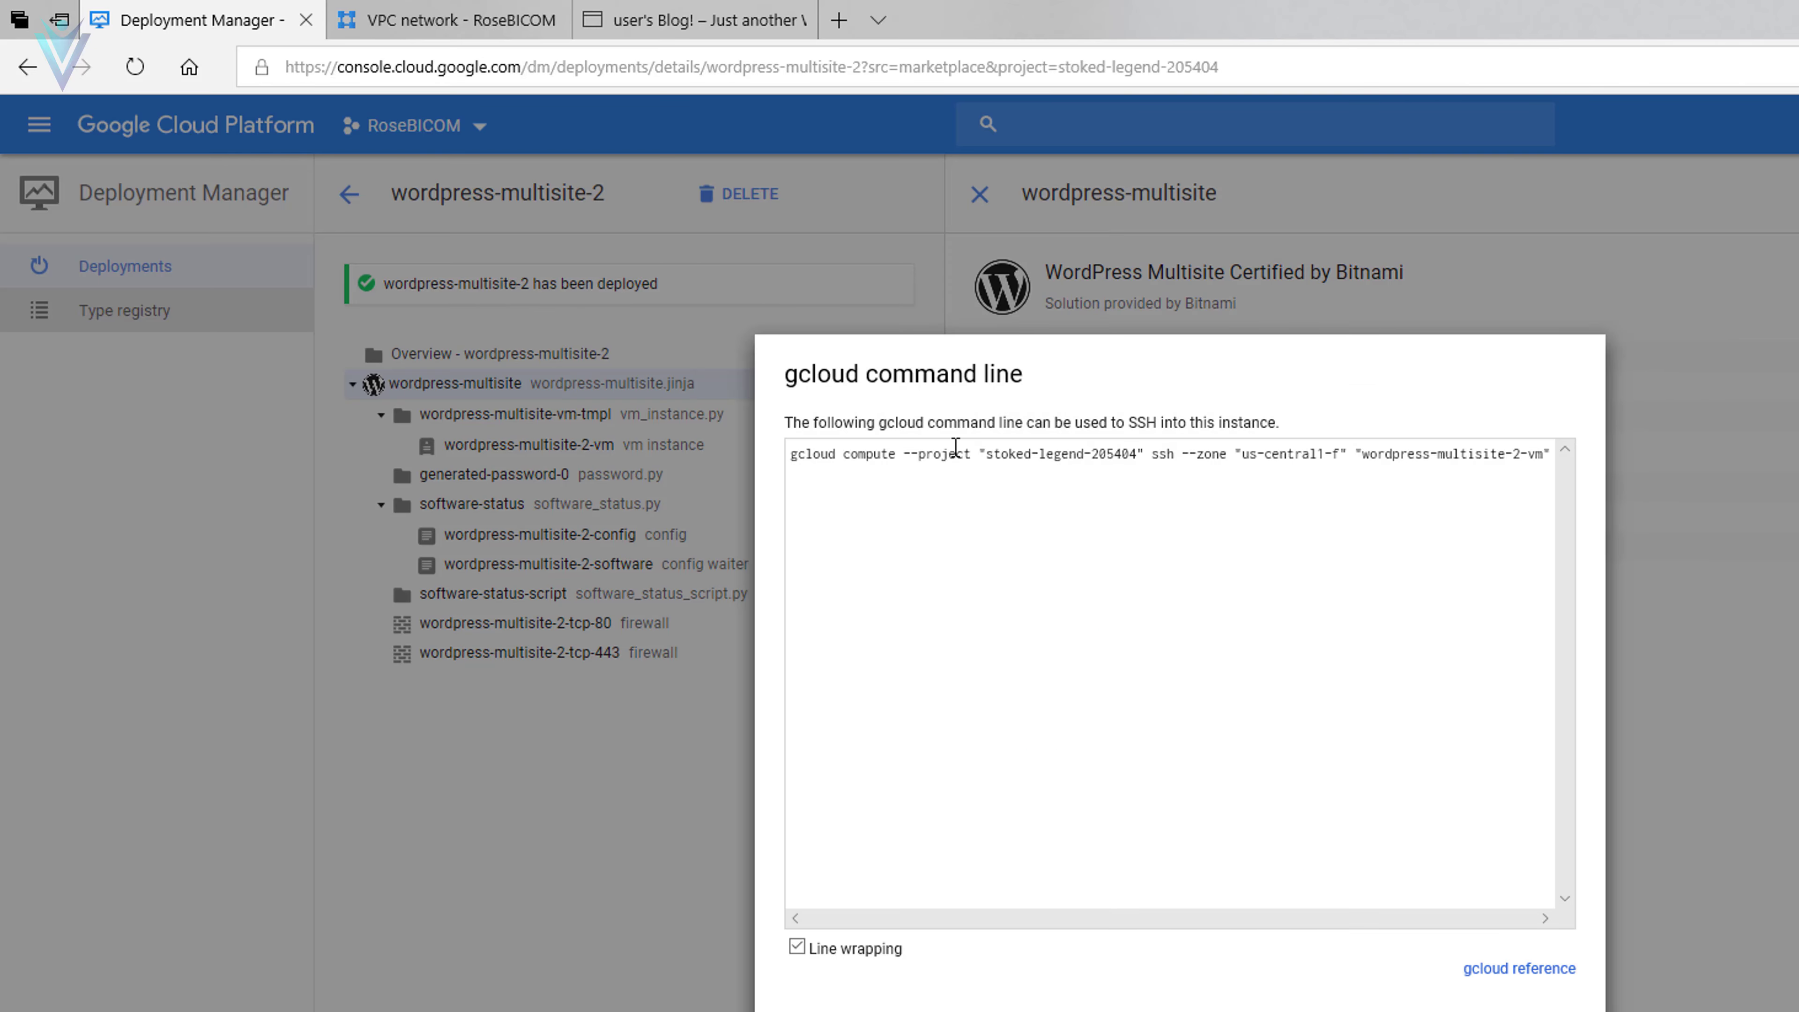
pyautogui.click(987, 473)
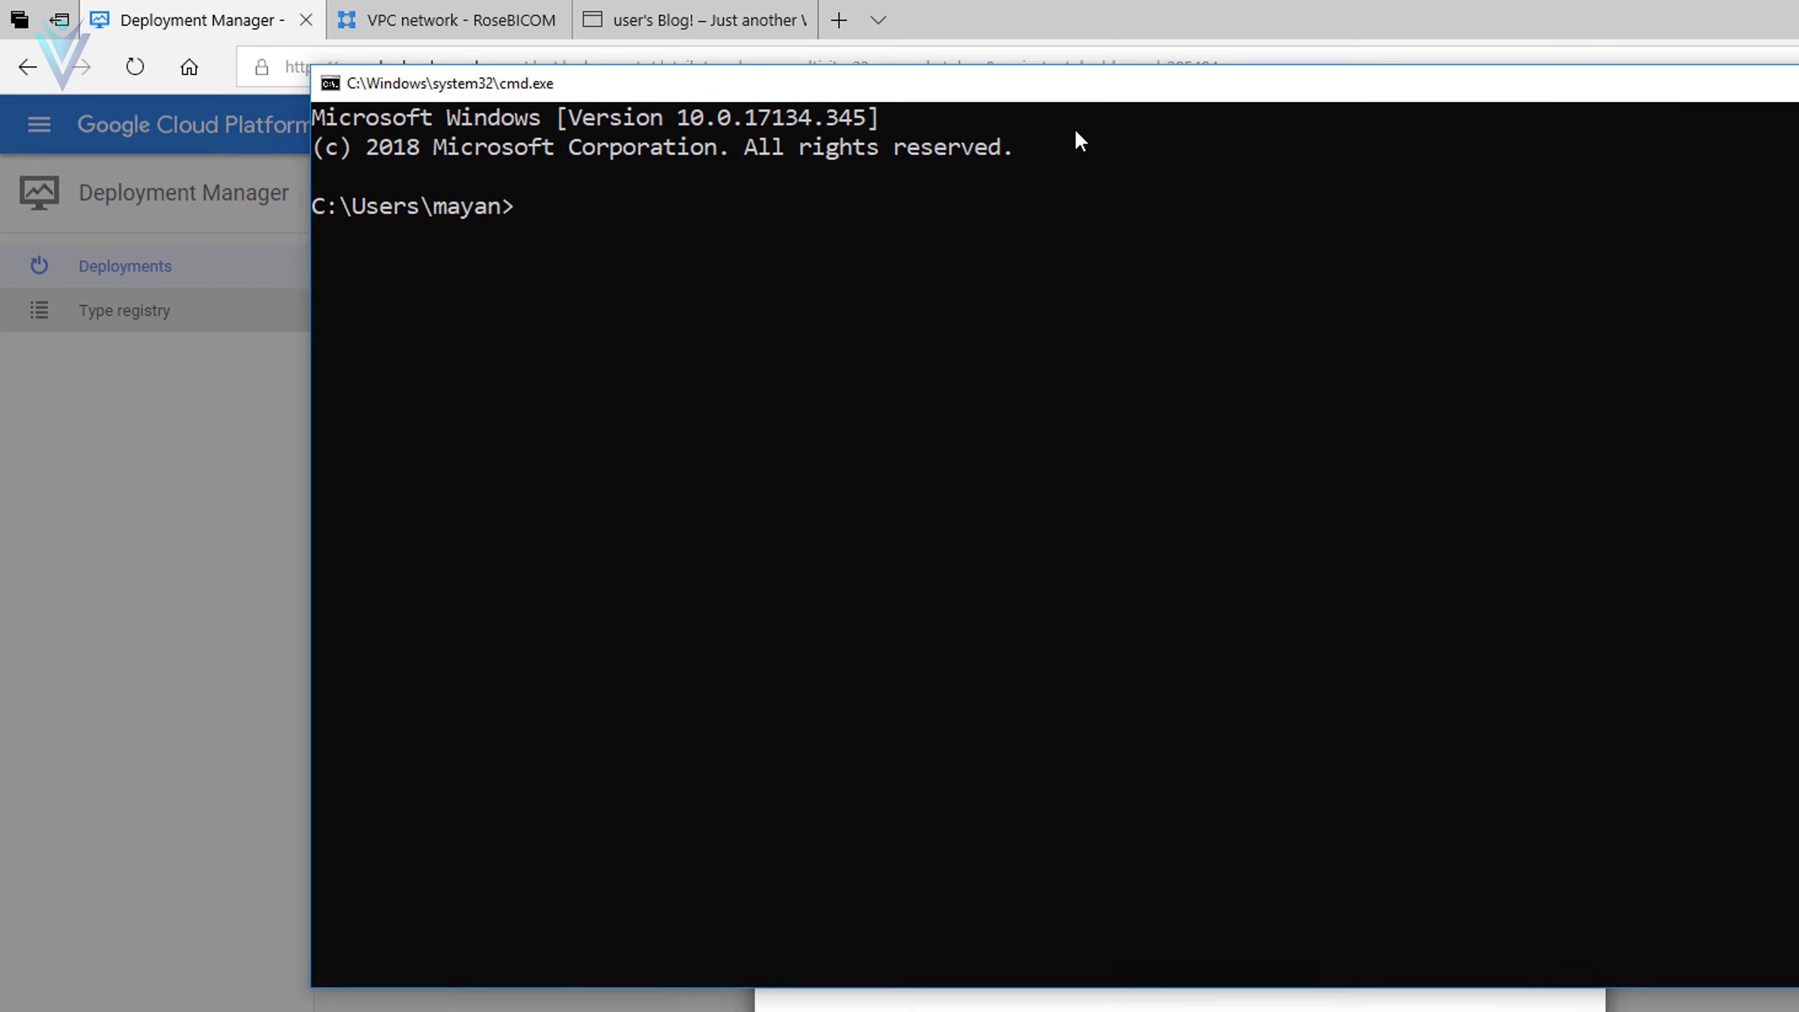
# - Run the pasted gcloud compute ssh command in Command Prompt and accept PuTTY's host key
pyautogui.hotkey('ctrl', 'v')
pyautogui.press('Return')
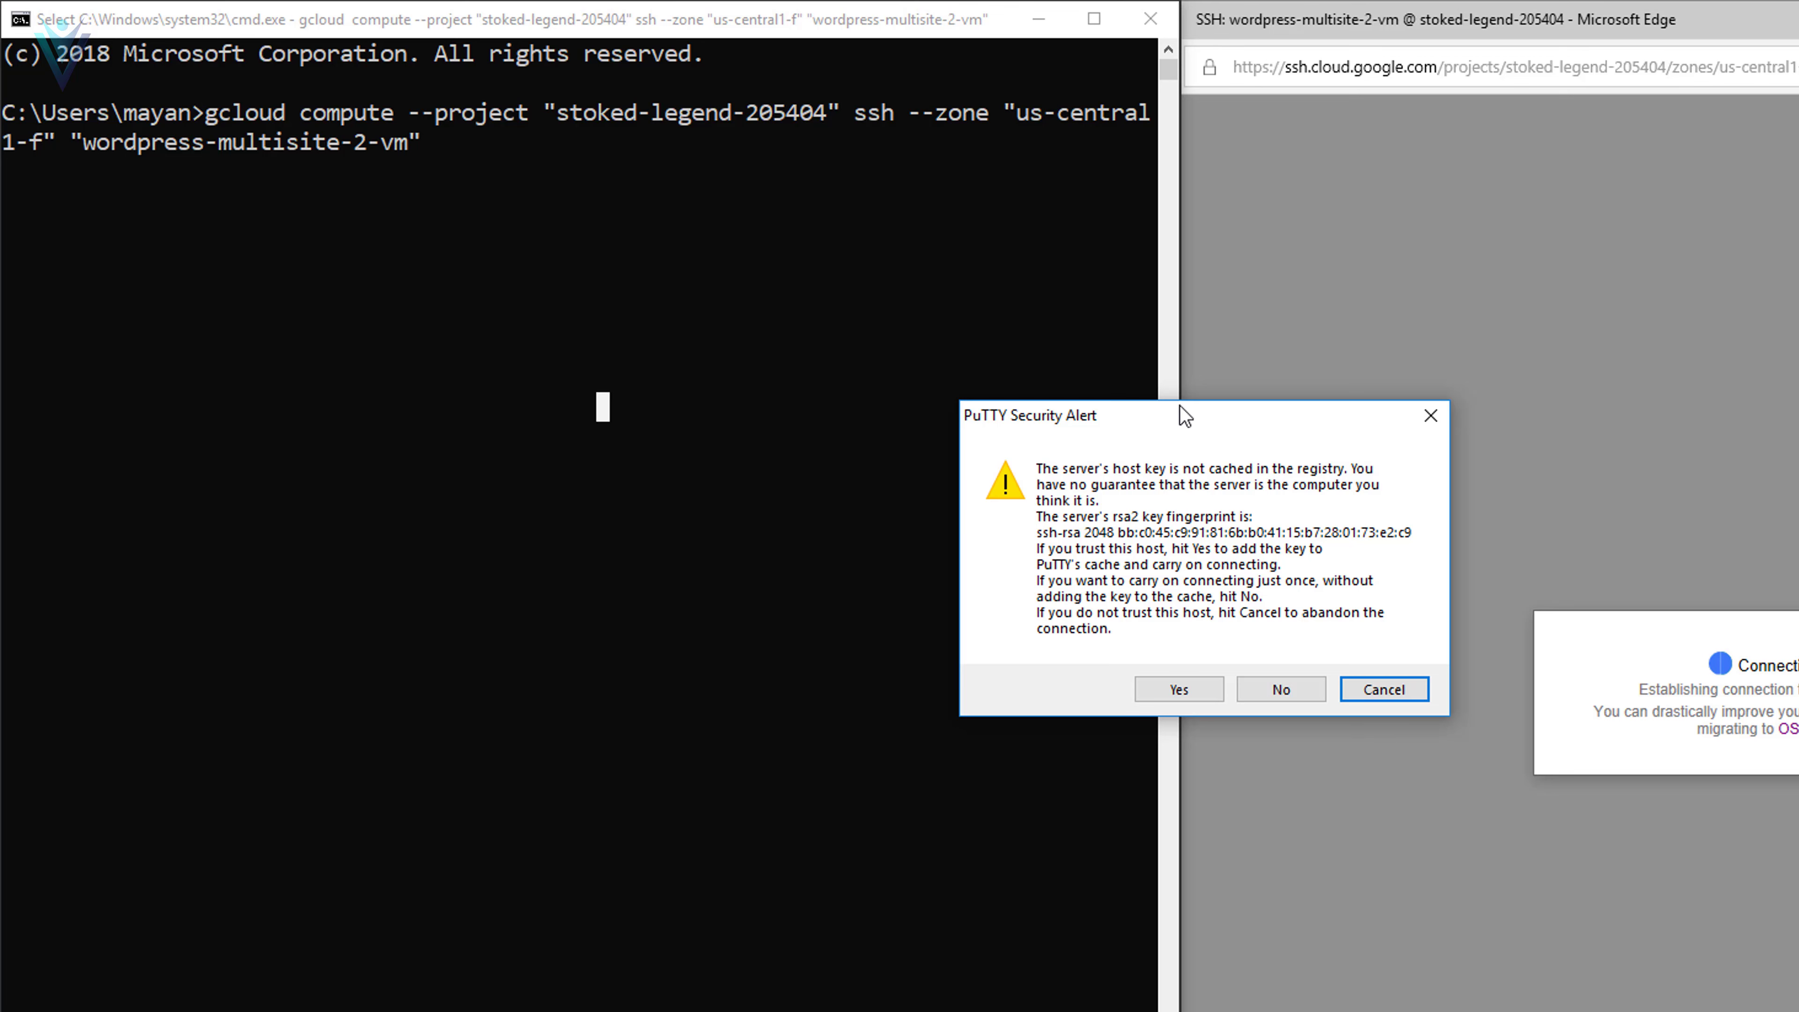
pyautogui.moveTo(1177, 409); pyautogui.dragTo(1126, 521)
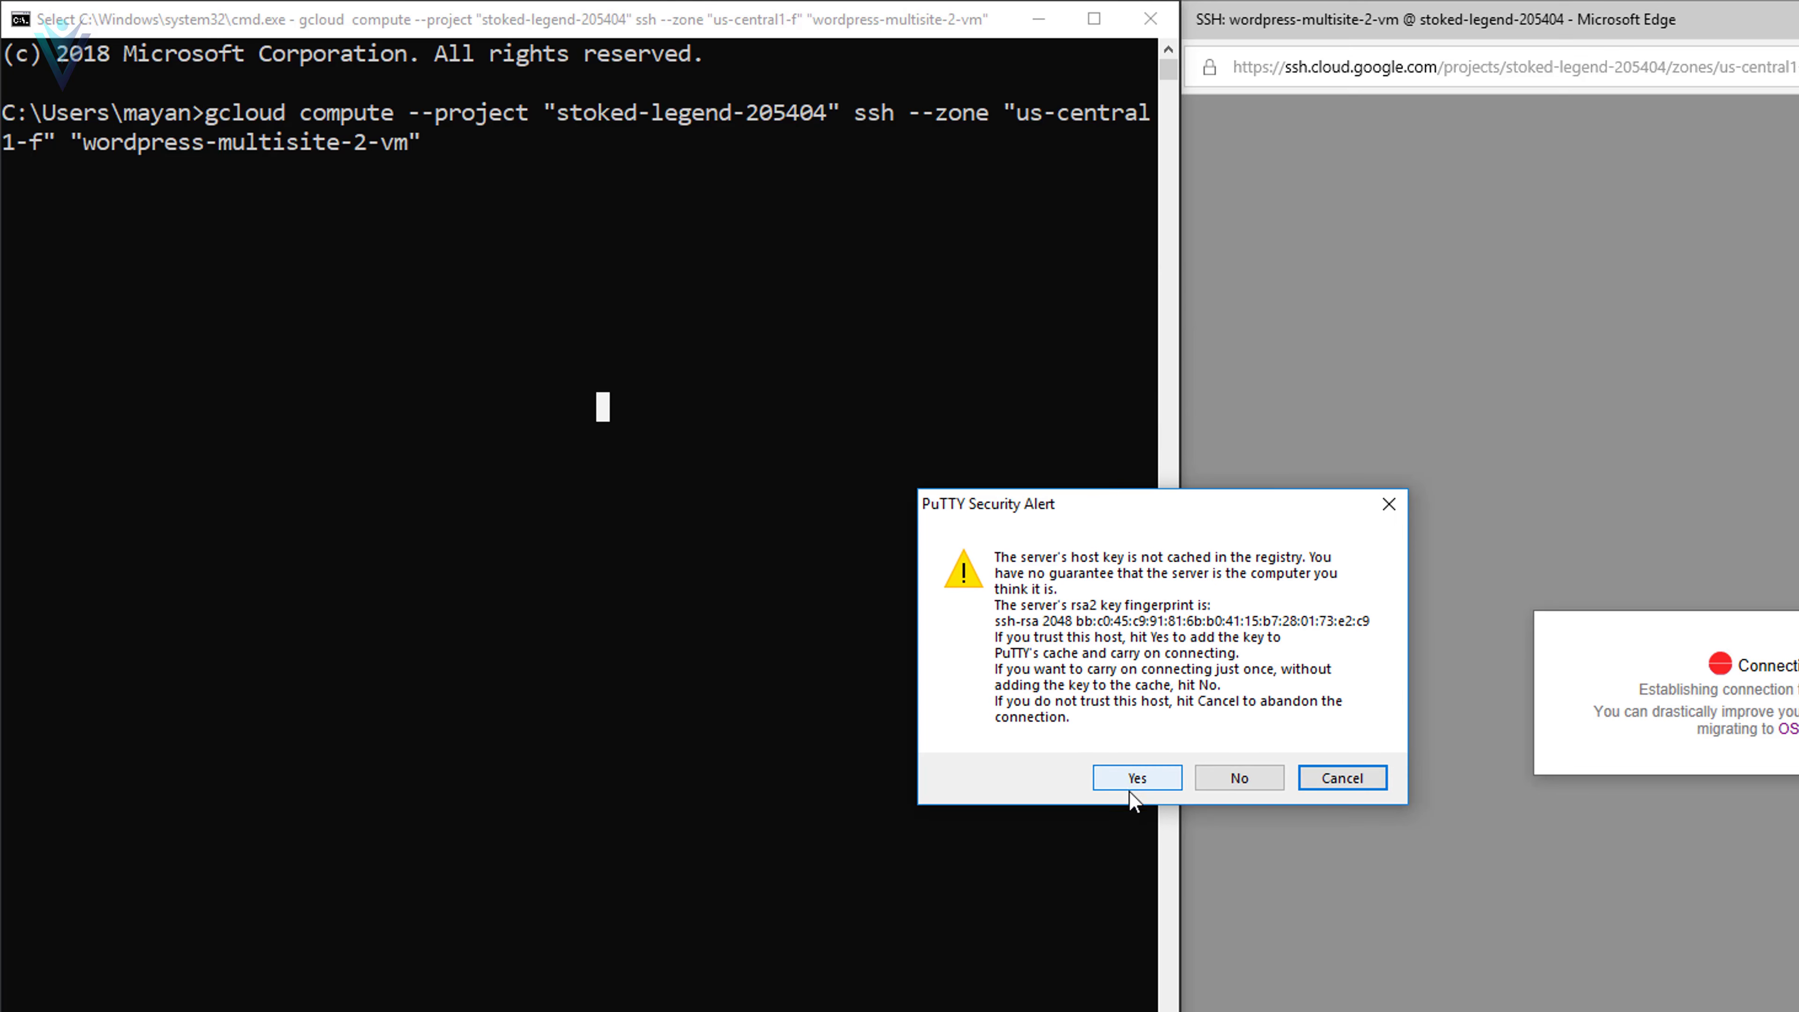
pyautogui.click(1146, 777)
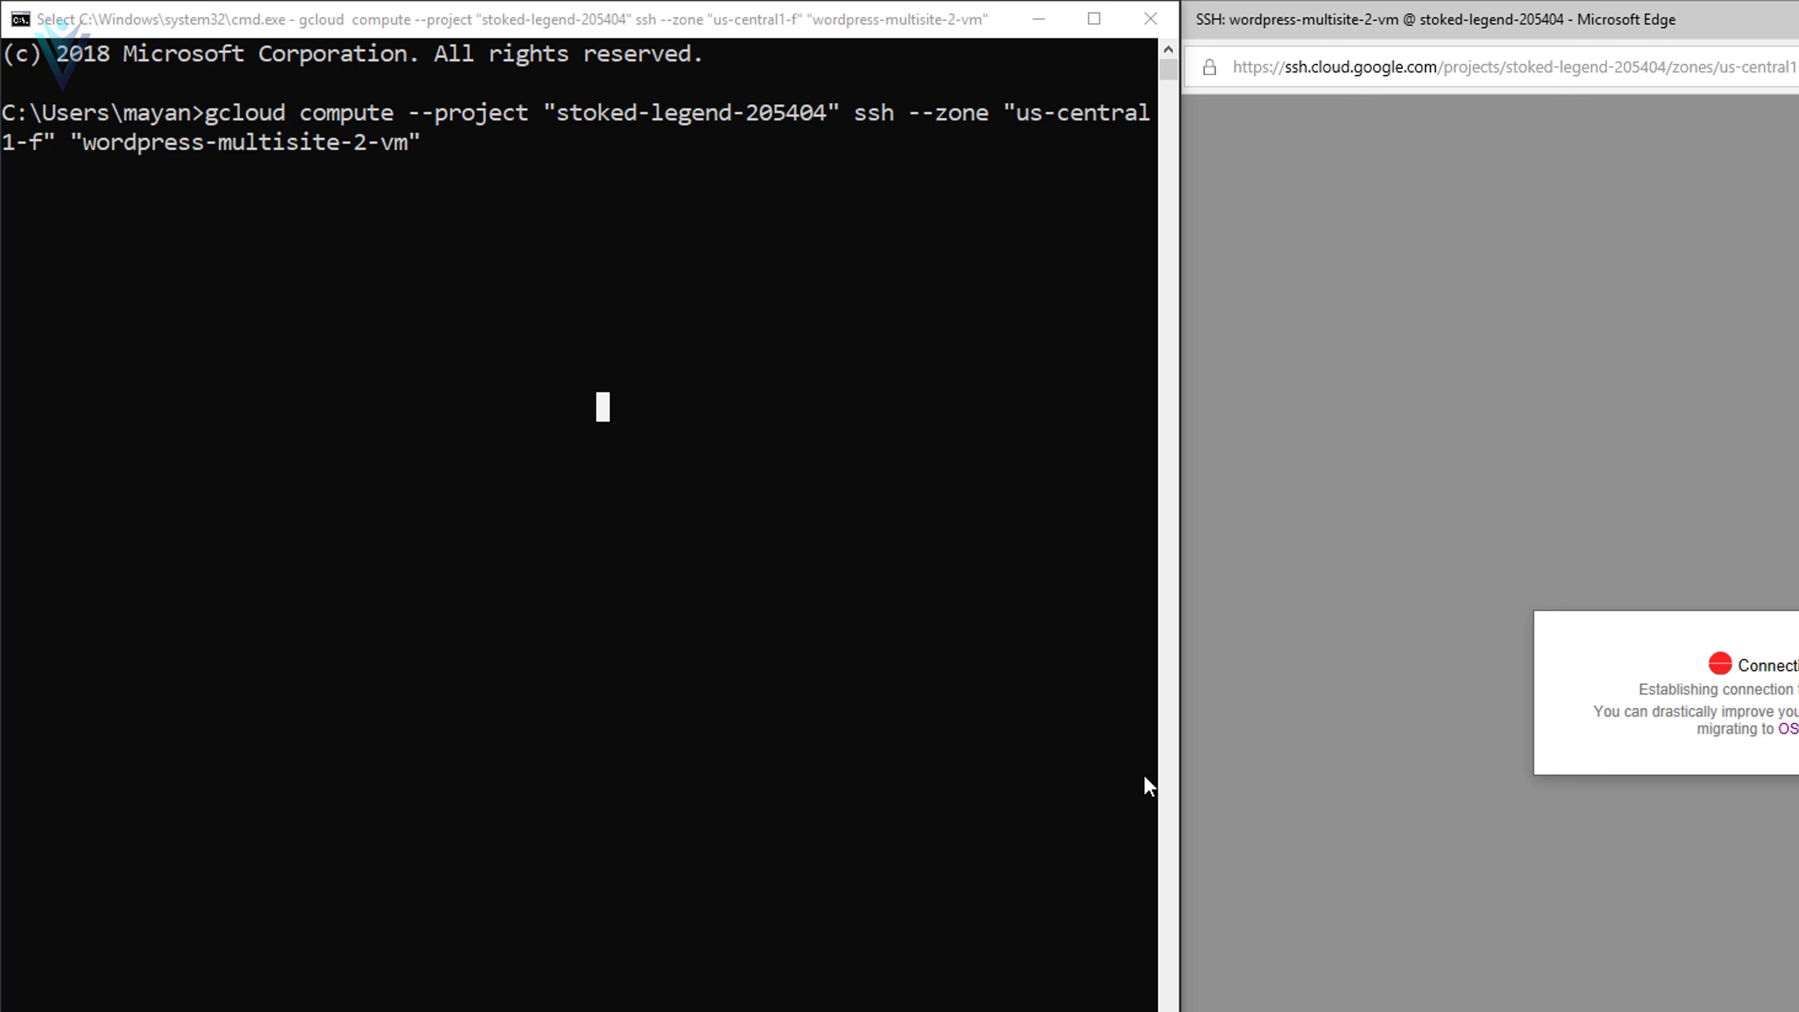
# - Set PuTTY's terminal font to Courier New at 20 points
pyautogui.rightClick(769, 266)
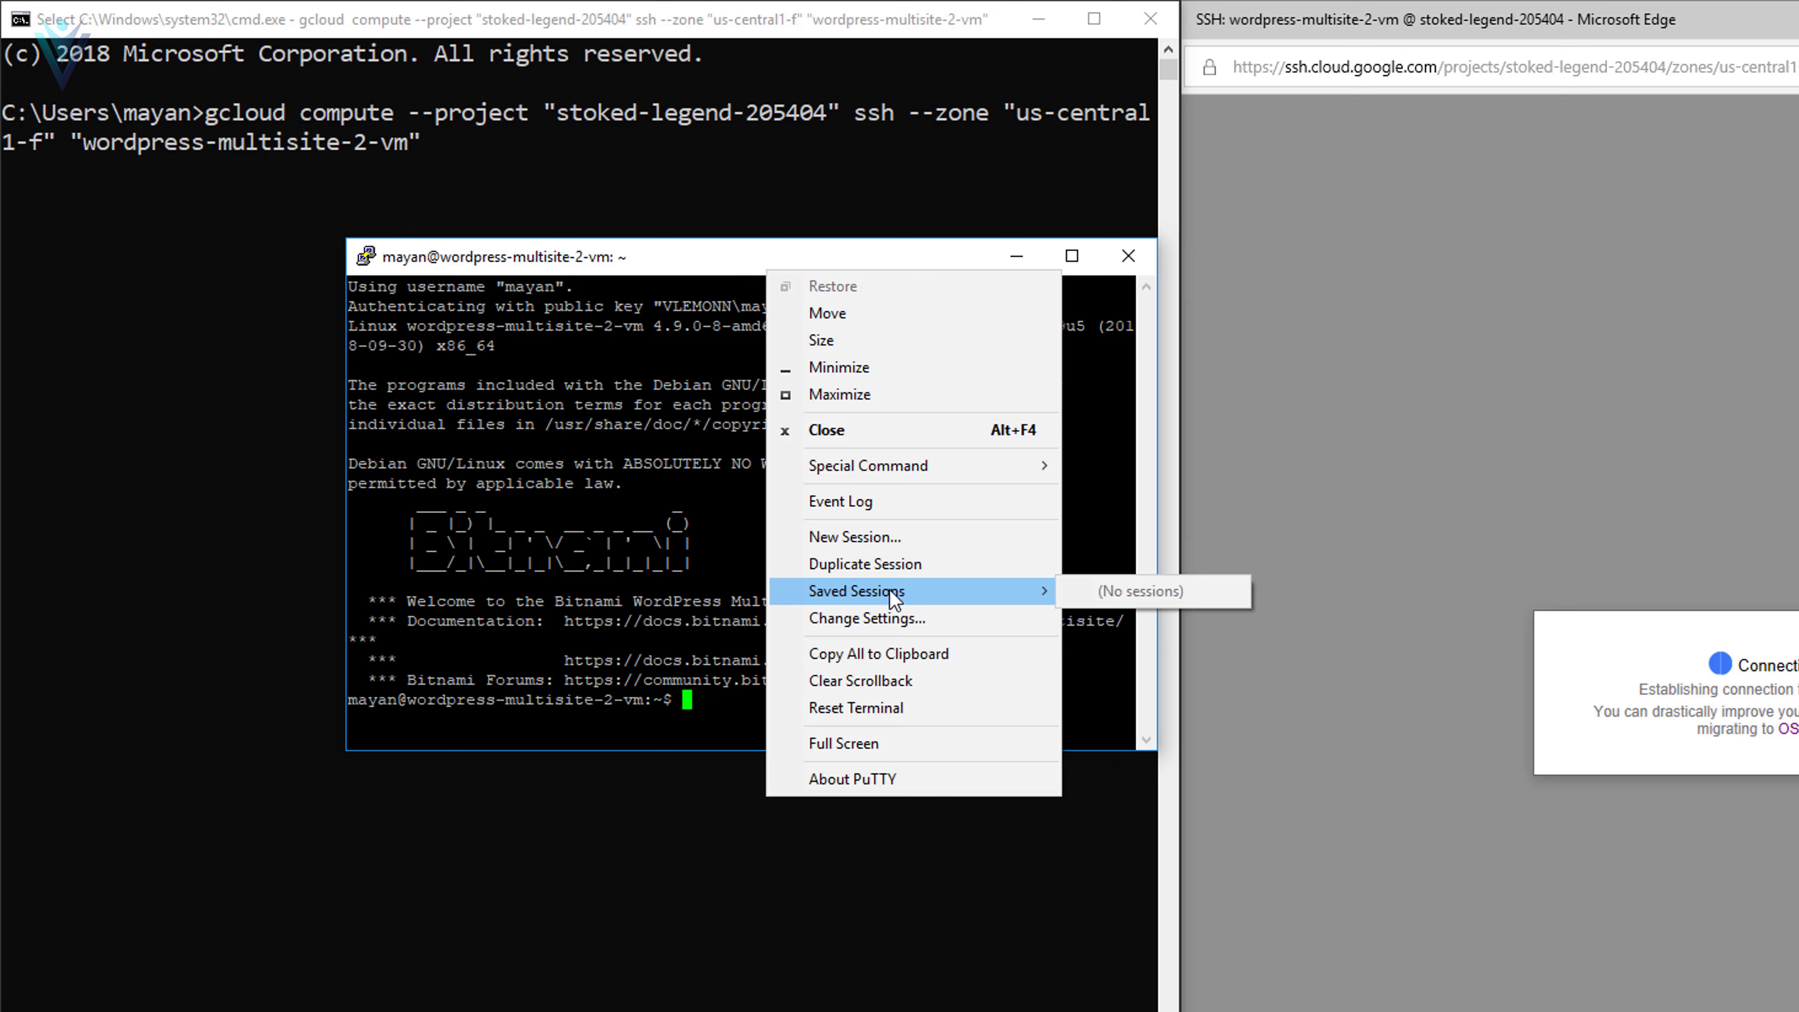
pyautogui.click(885, 618)
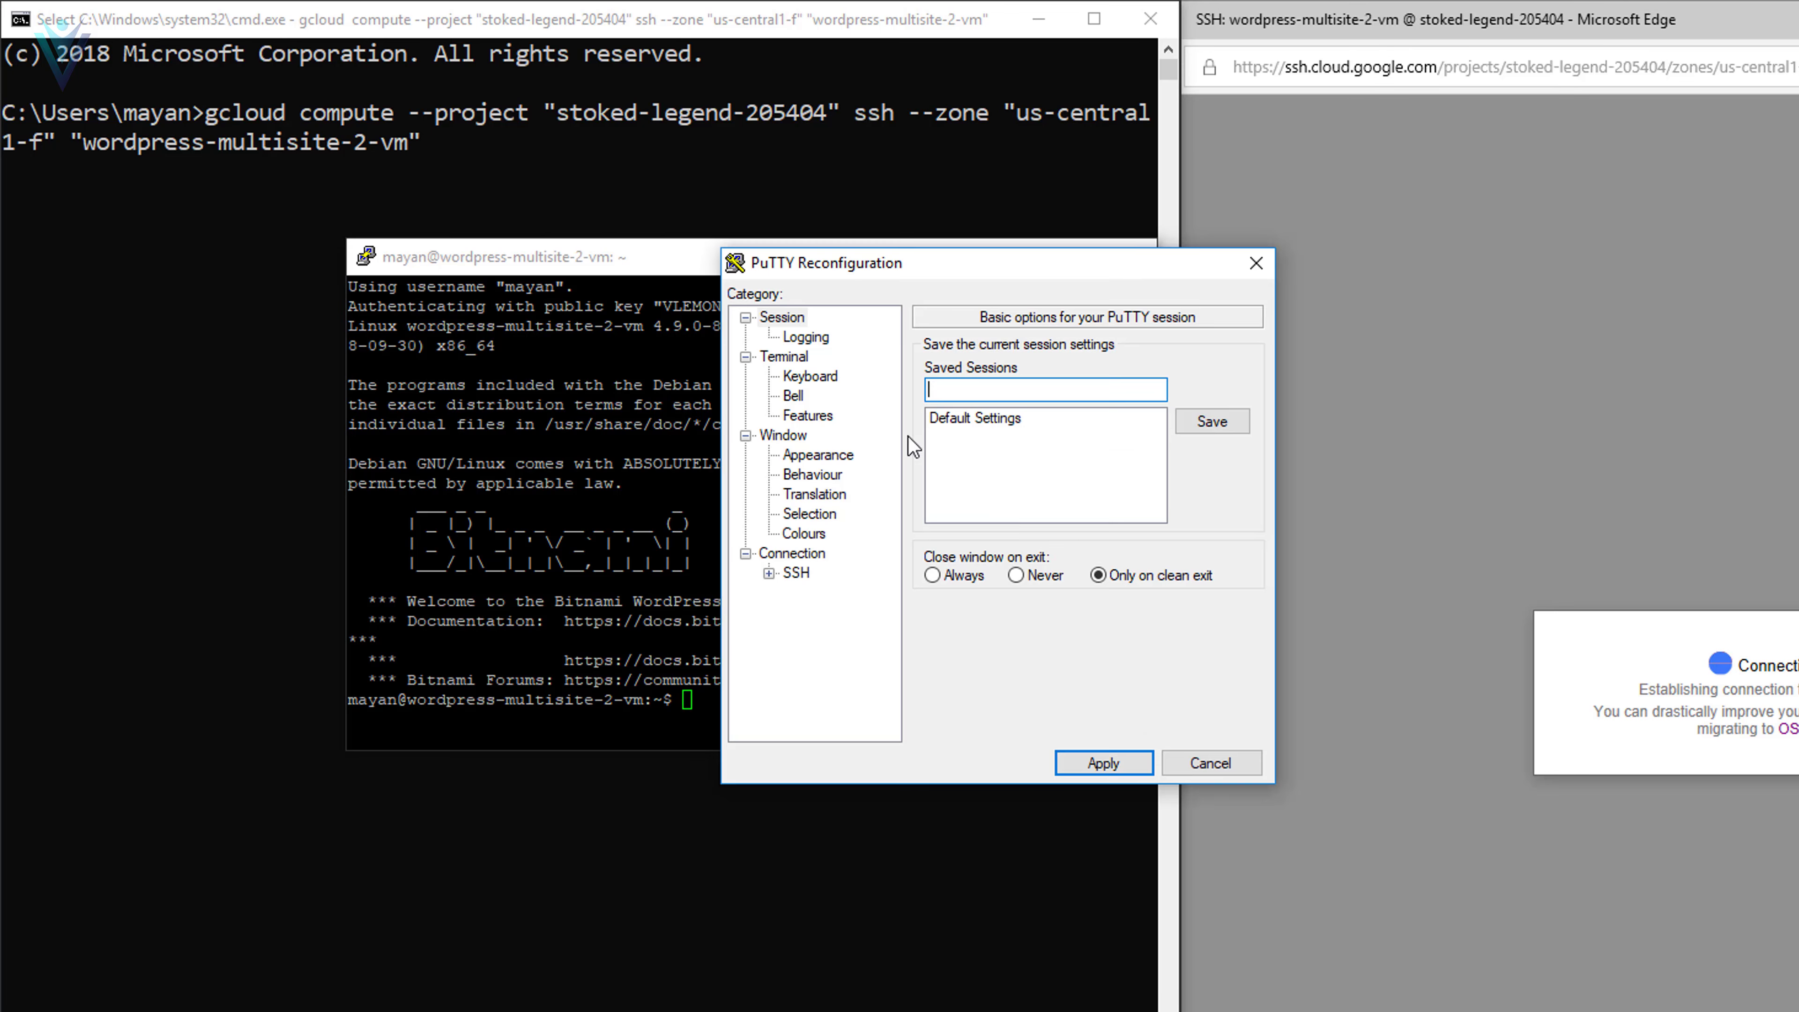
pyautogui.click(822, 457)
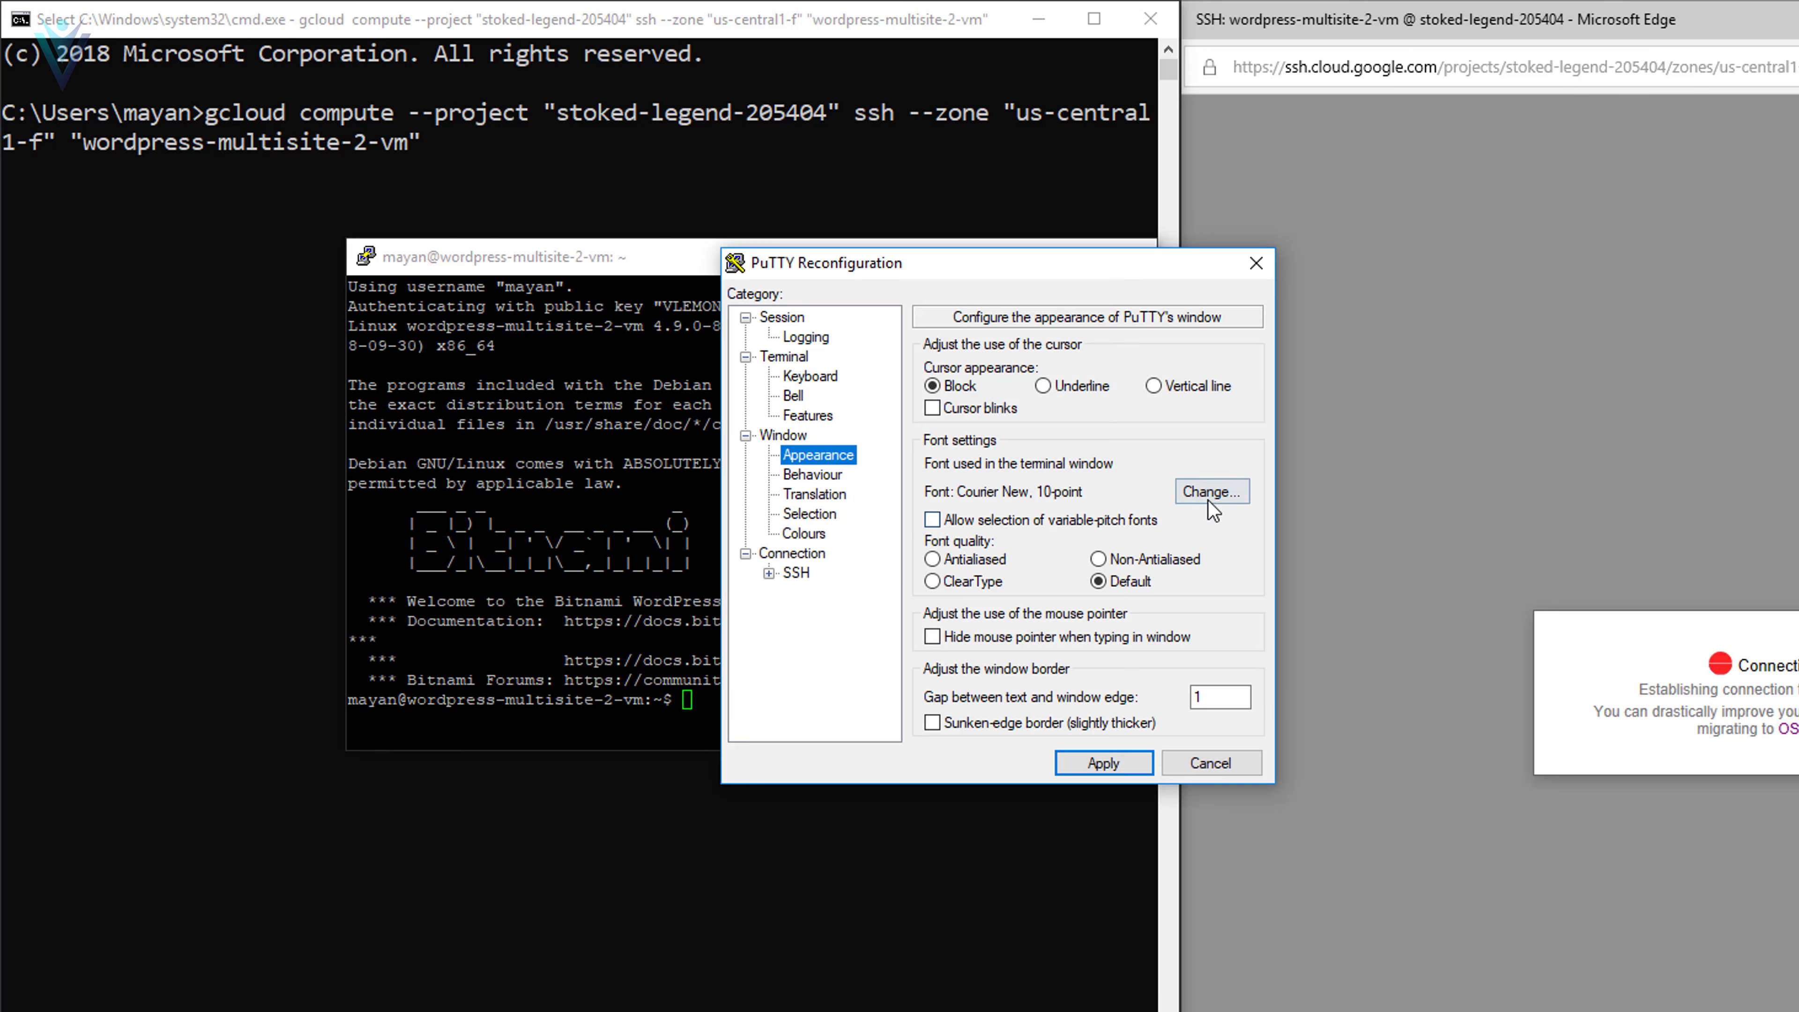
pyautogui.click(1210, 500)
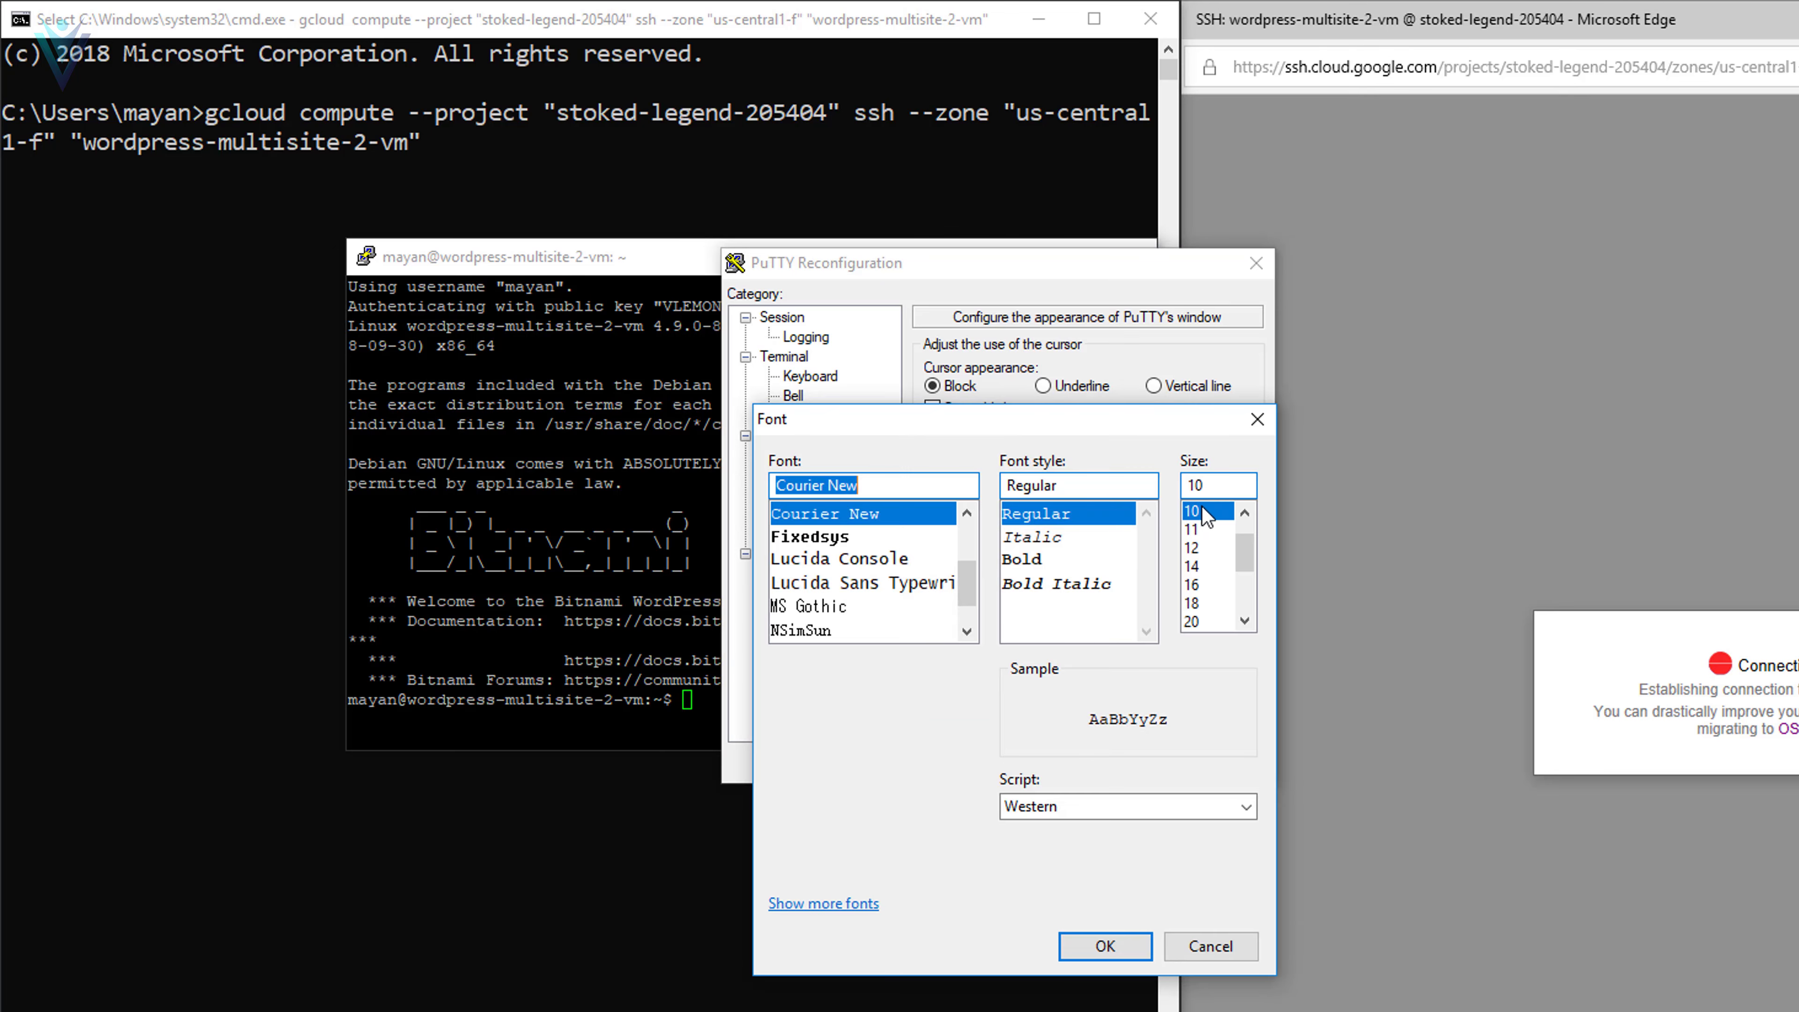
pyautogui.click(1208, 622)
pyautogui.click(1133, 946)
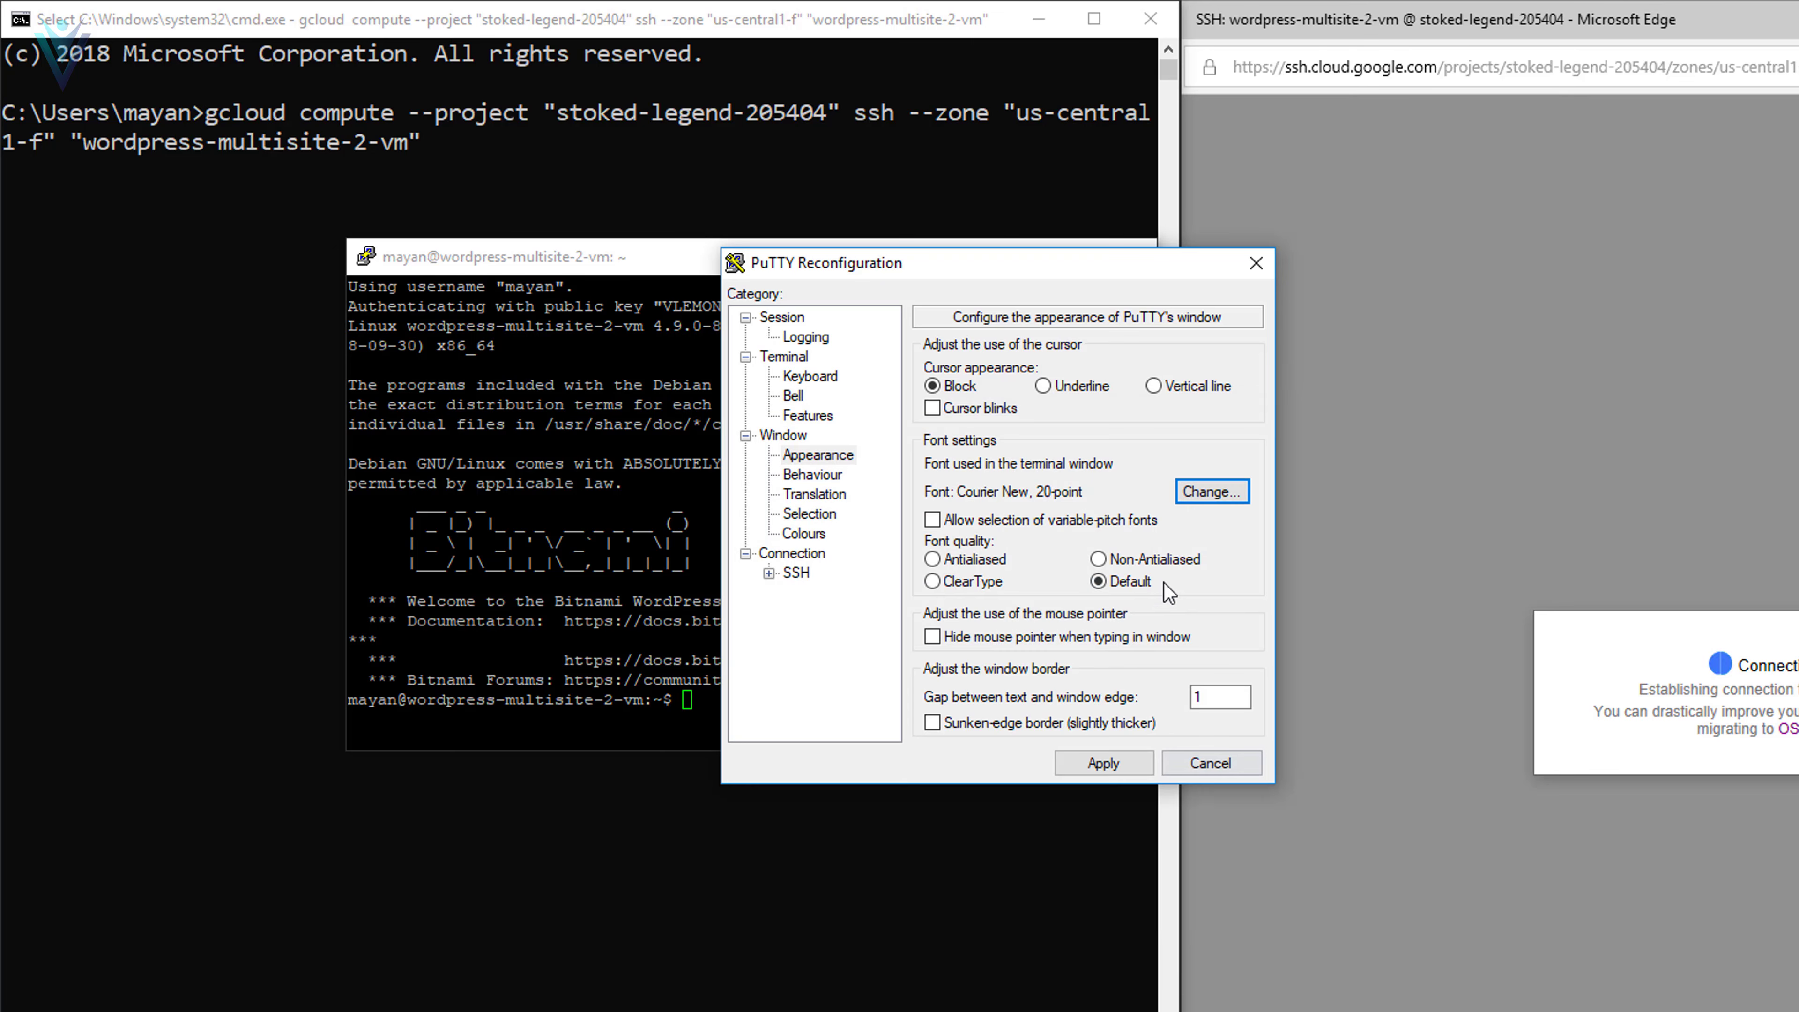
pyautogui.click(1126, 769)
# - Close the browser SSH and Command Prompt windows and dock PuTTY on the right half
pyautogui.moveTo(960, 240); pyautogui.dragTo(1544, 256)
pyautogui.click(1743, 26)
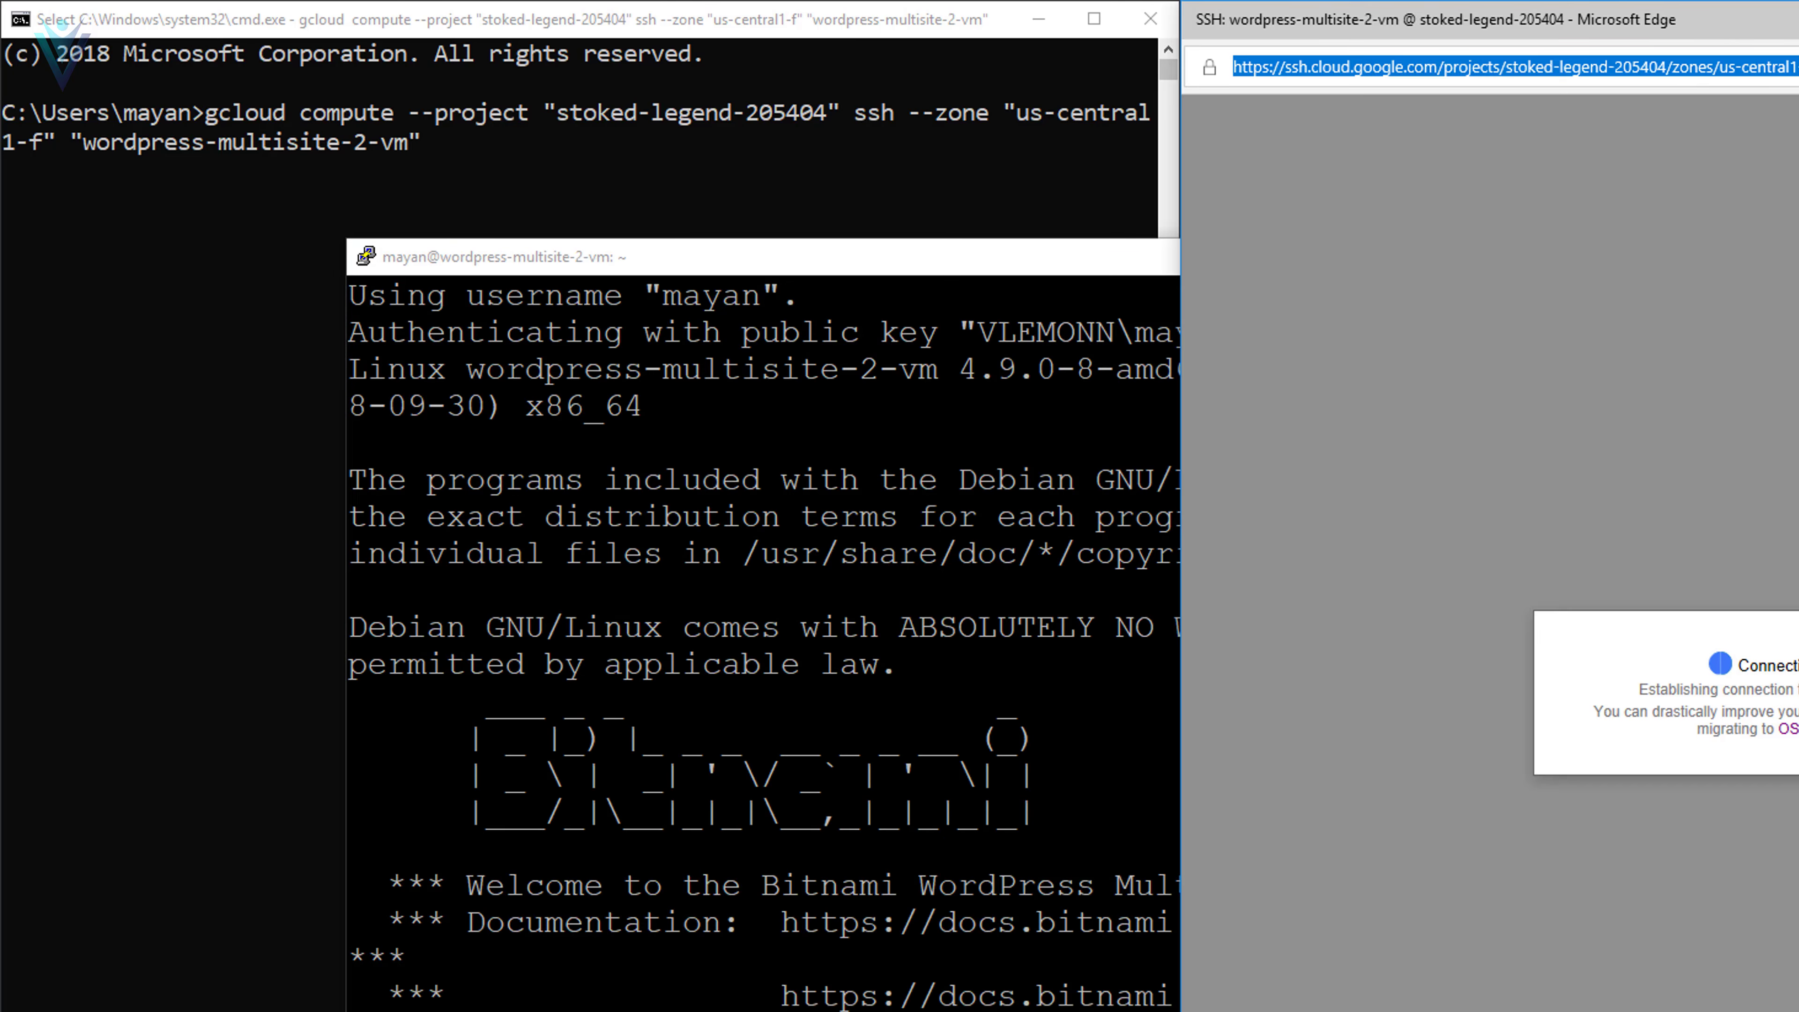
pyautogui.click(1777, 15)
pyautogui.click(1039, 19)
pyautogui.moveTo(973, 257); pyautogui.dragTo(1798, 387)
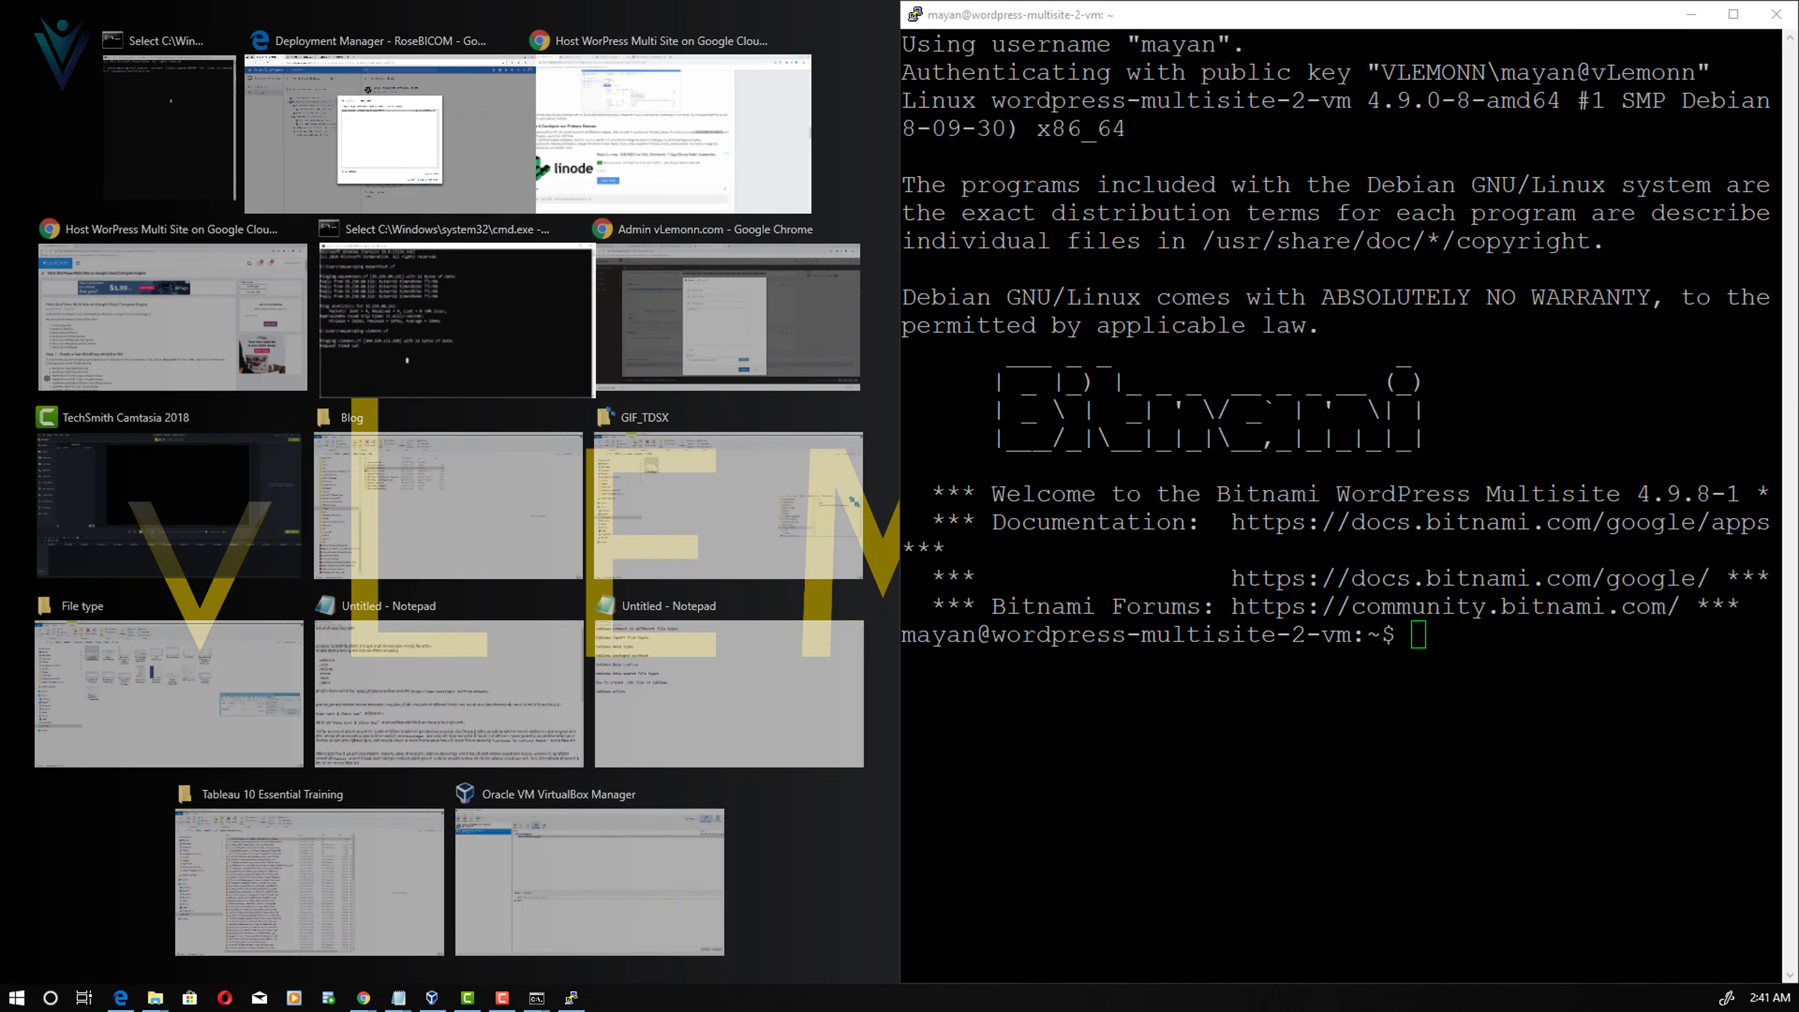
# - Dock the tutorial left, select Step 4's bnconfig hostname command, and open Freenom My Domains
pyautogui.click(616, 149)
pyautogui.scroll(-15, 476, 610)
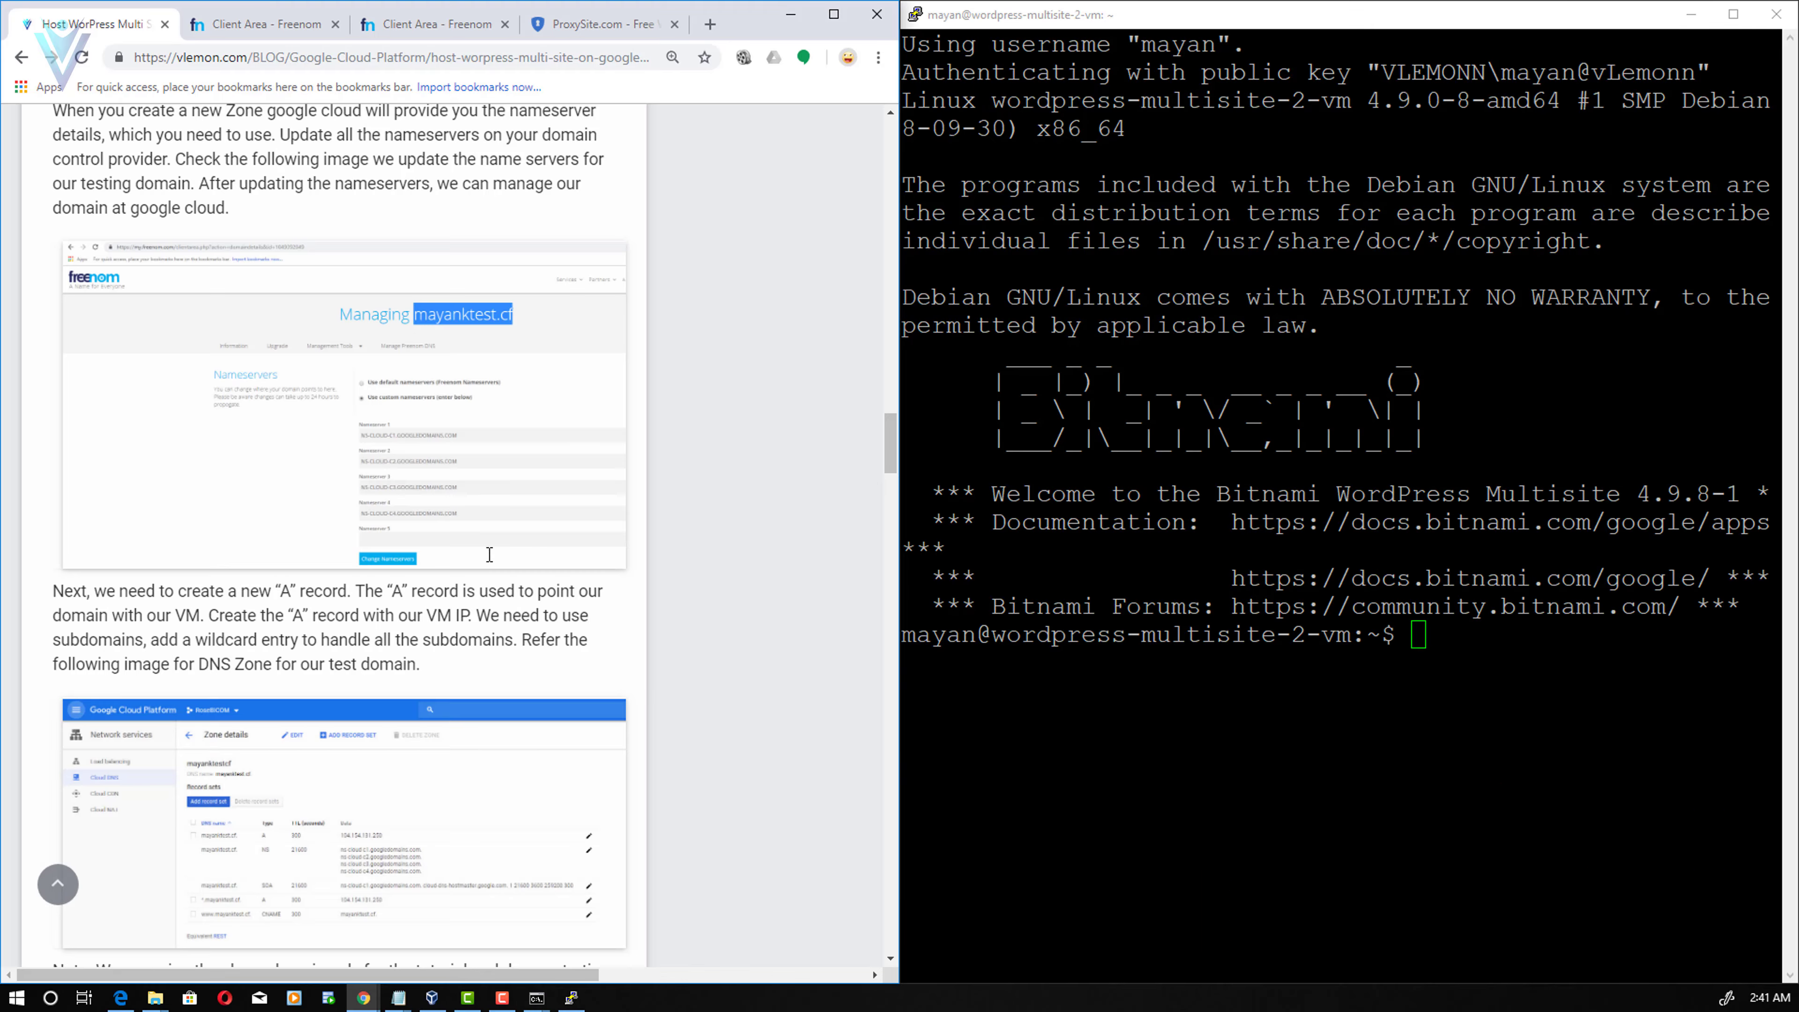
pyautogui.scroll(-20, 477, 610)
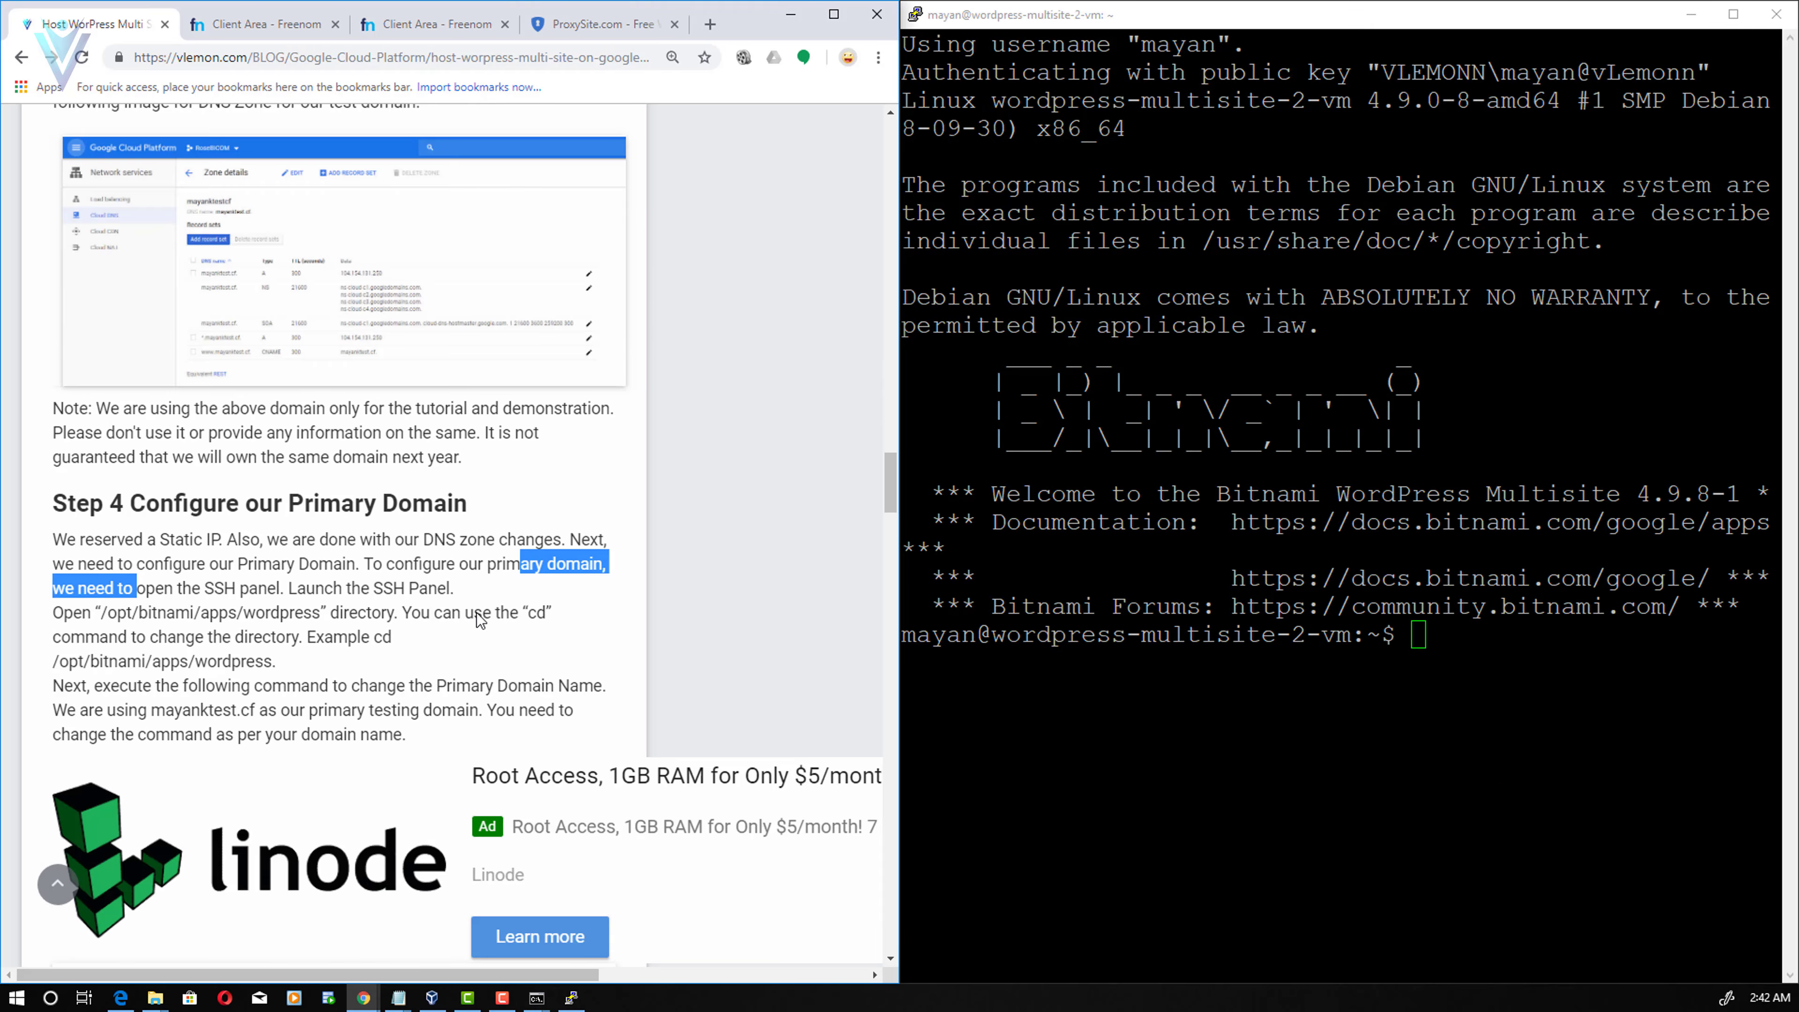
pyautogui.scroll(4, 479, 616)
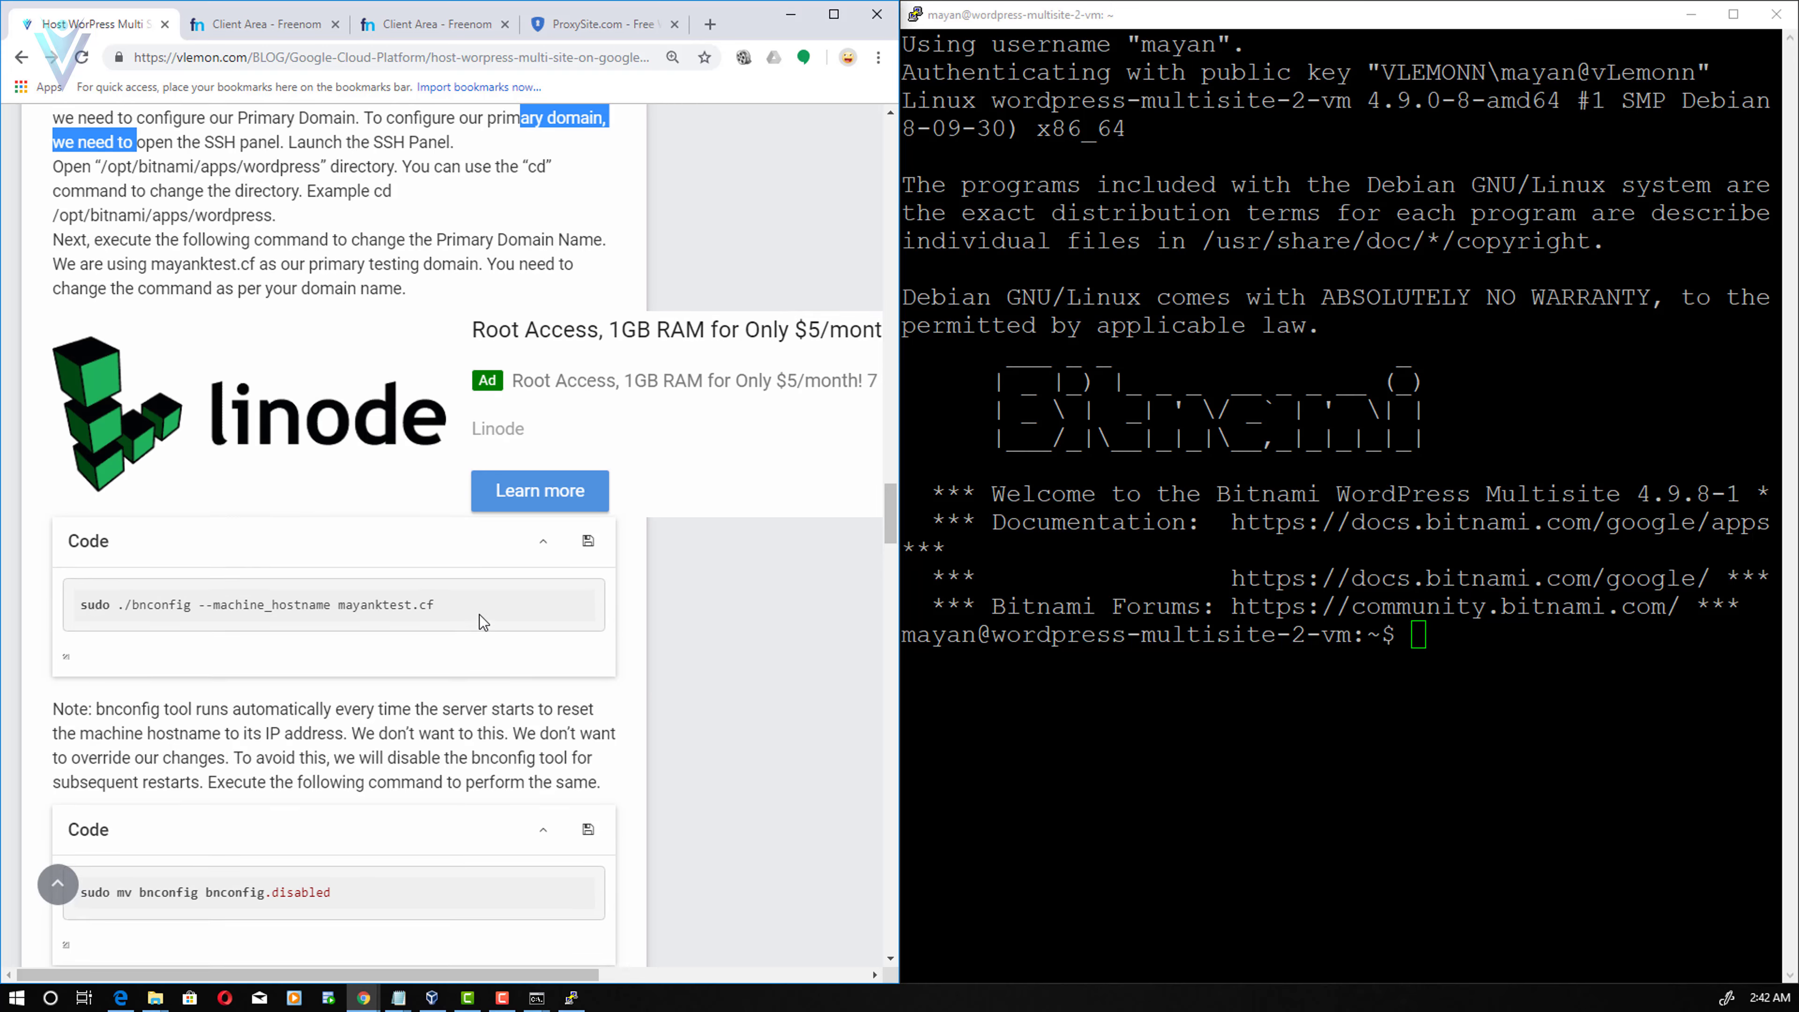
pyautogui.moveTo(434, 676); pyautogui.dragTo(78, 677)
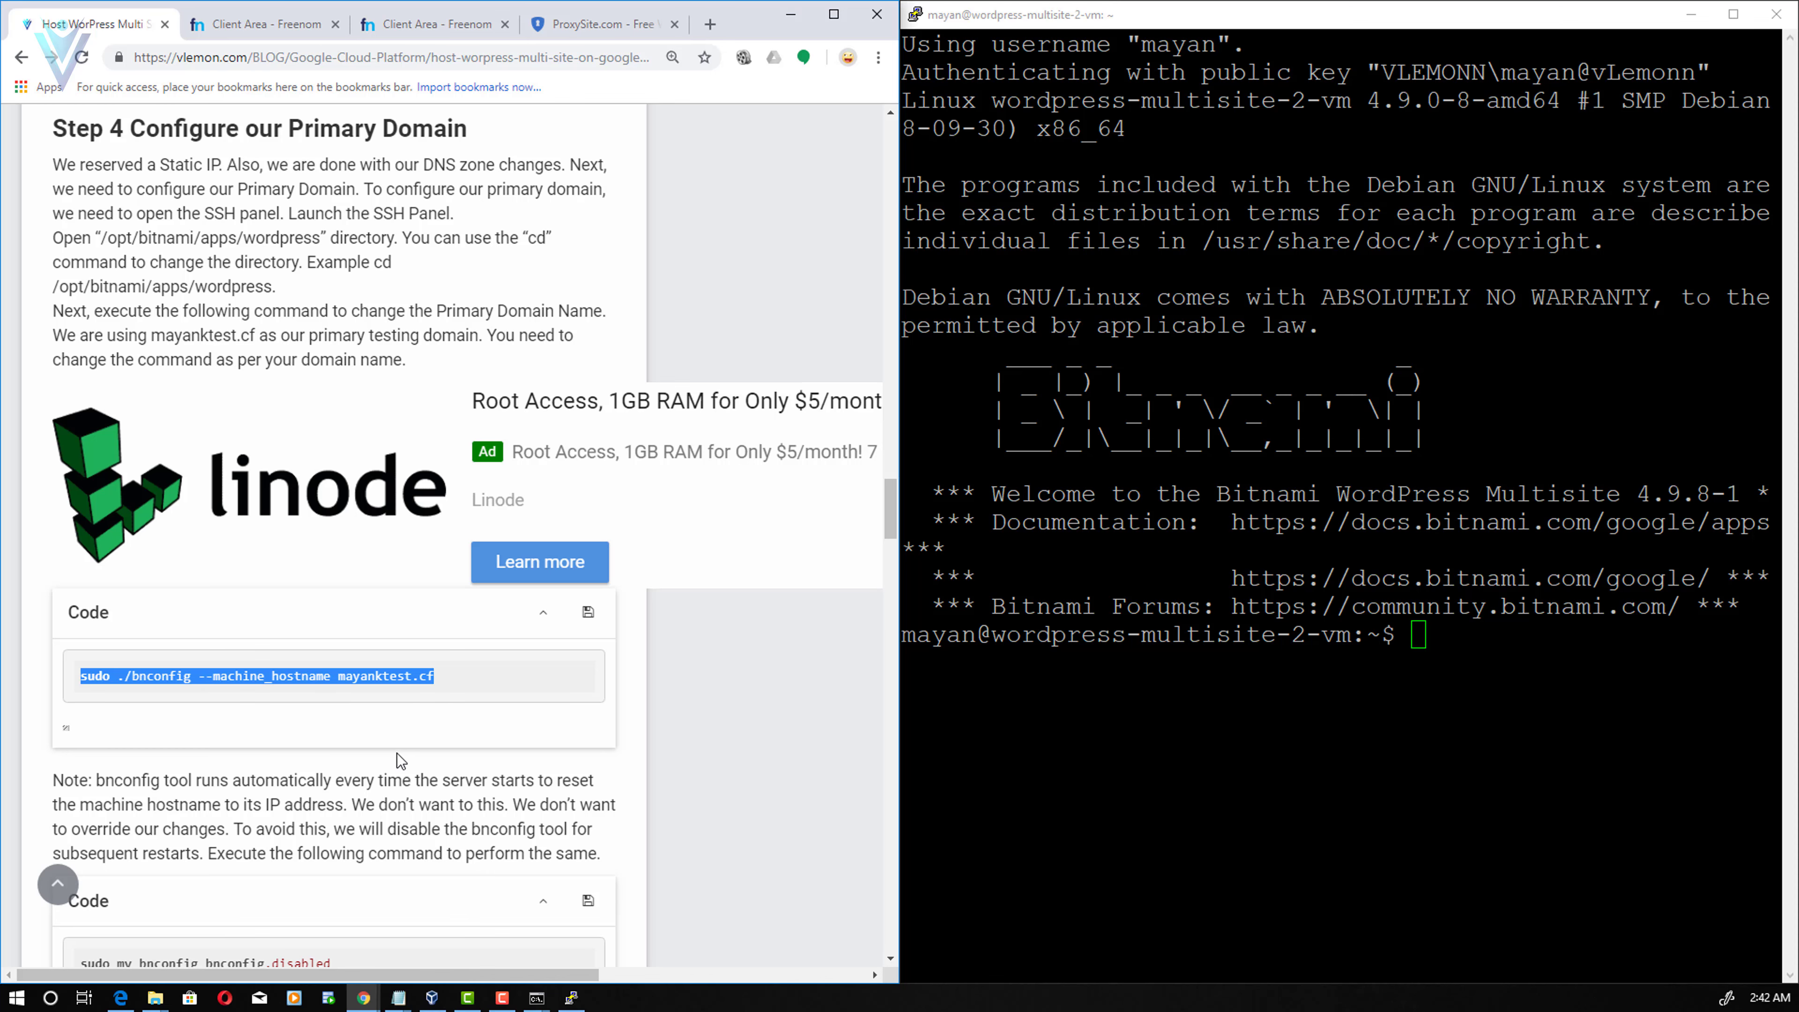
pyautogui.click(262, 23)
pyautogui.click(435, 23)
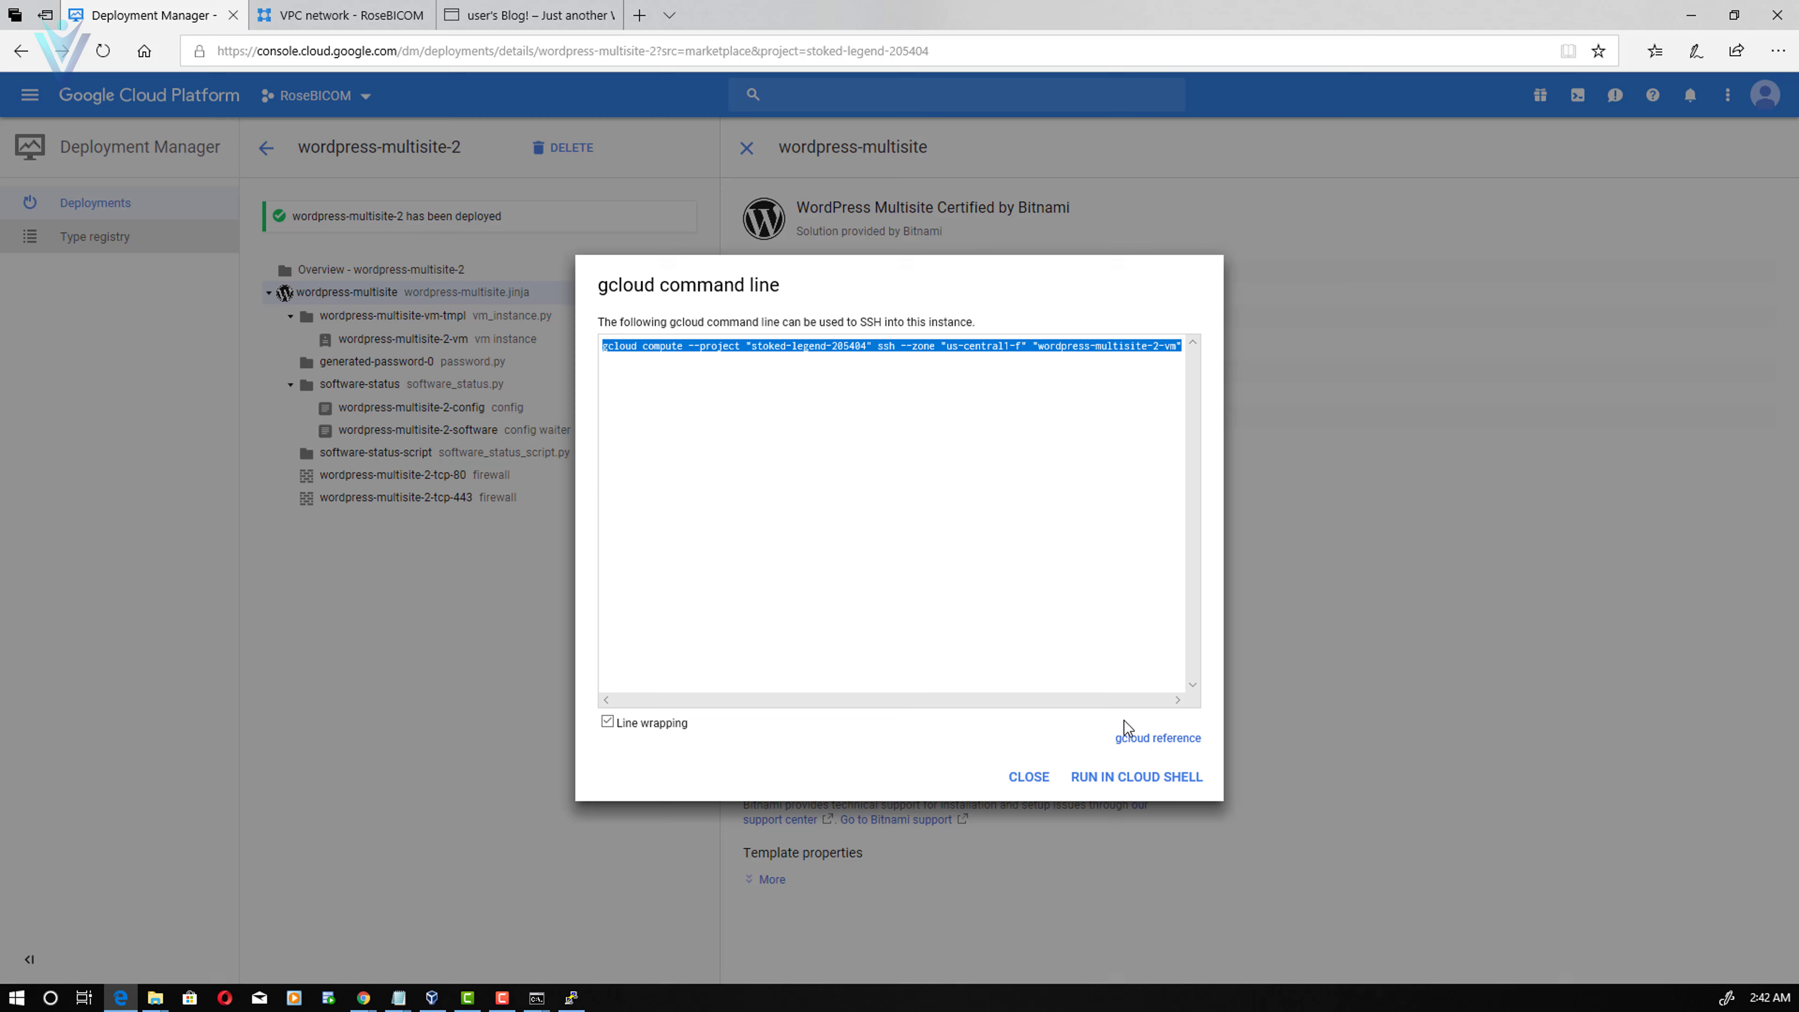
# - Open the wordpress-multisite-2 Admin URL in a new tab and copy the temporary admin password
pyautogui.press('Escape')
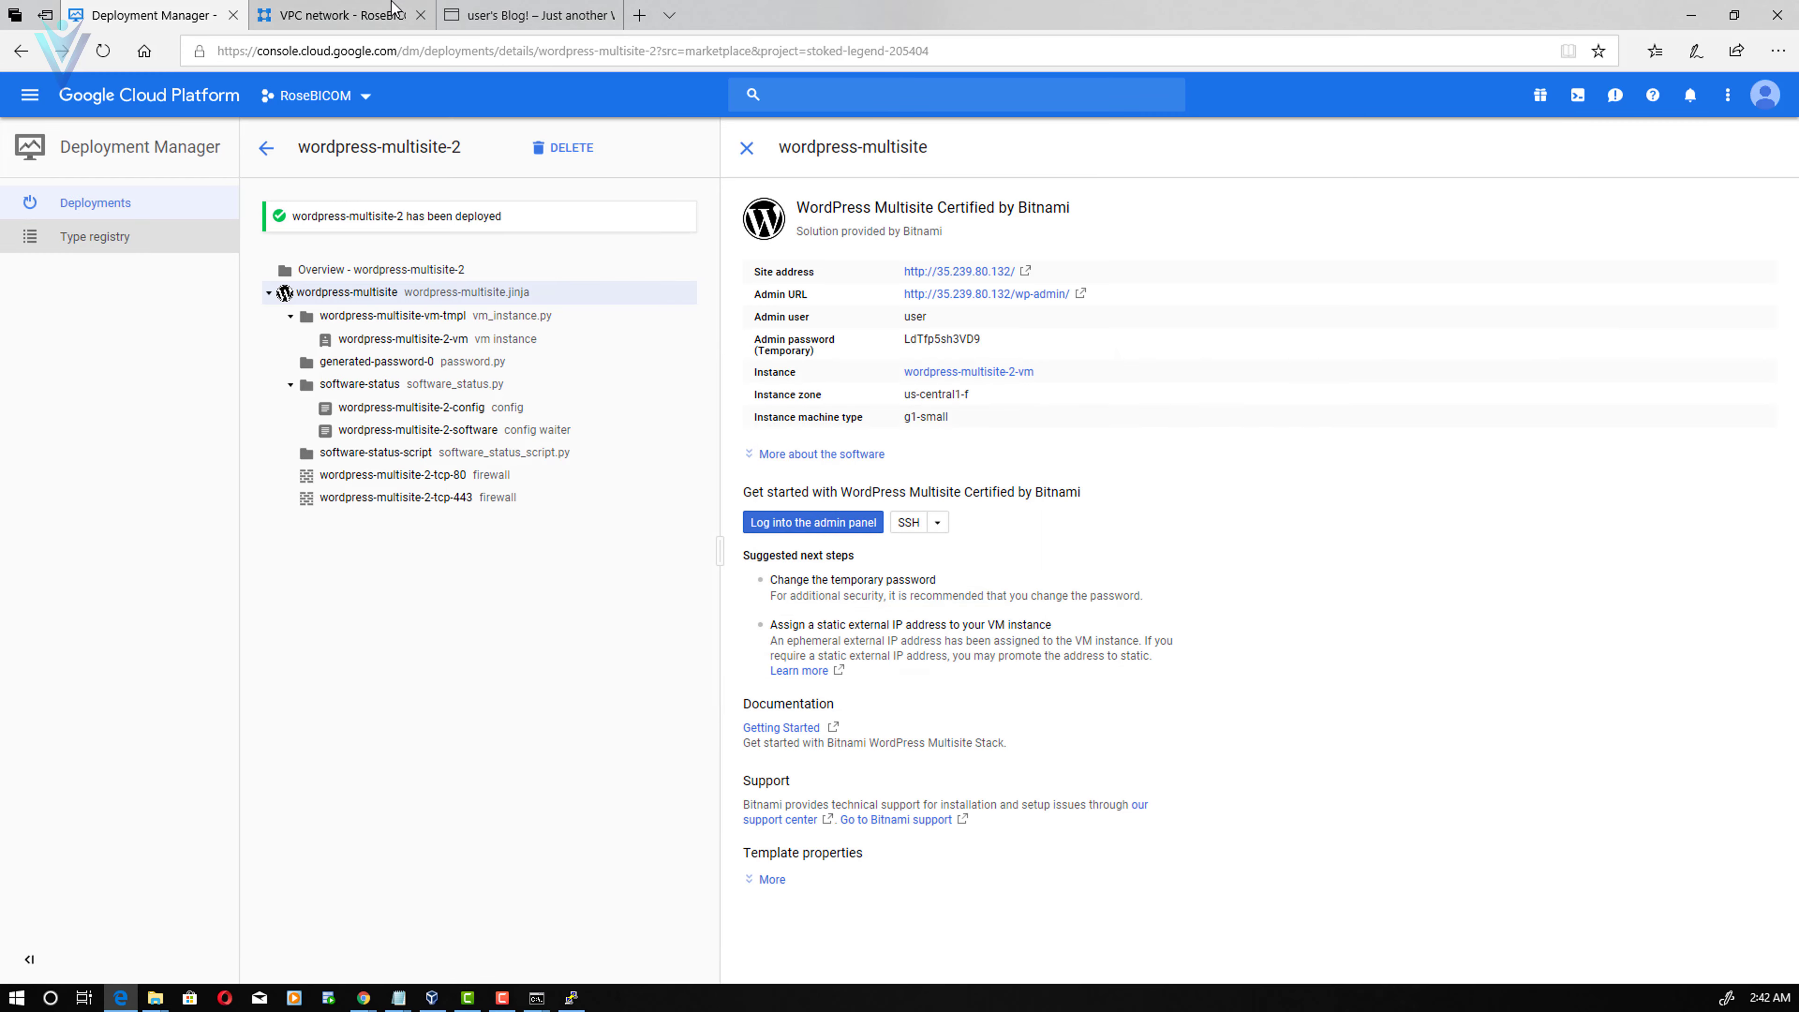
pyautogui.click(482, 7)
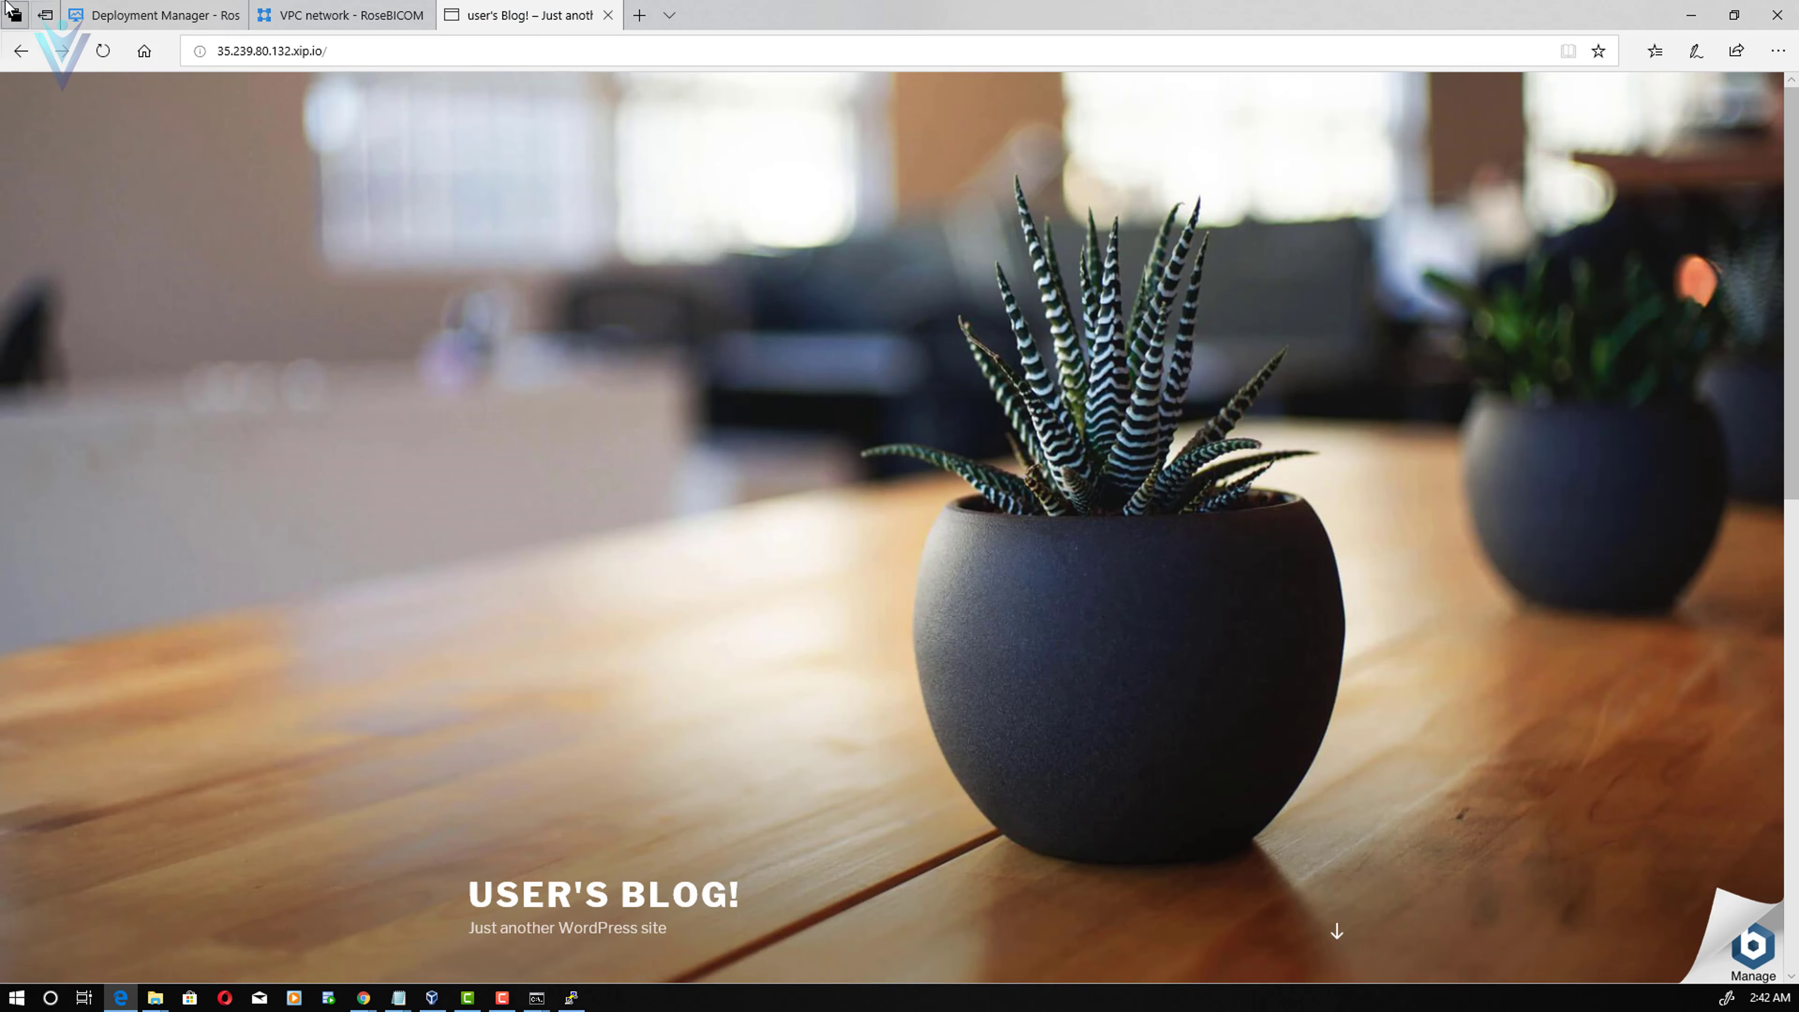
pyautogui.click(161, 8)
pyautogui.rightClick(986, 294)
pyautogui.click(1027, 312)
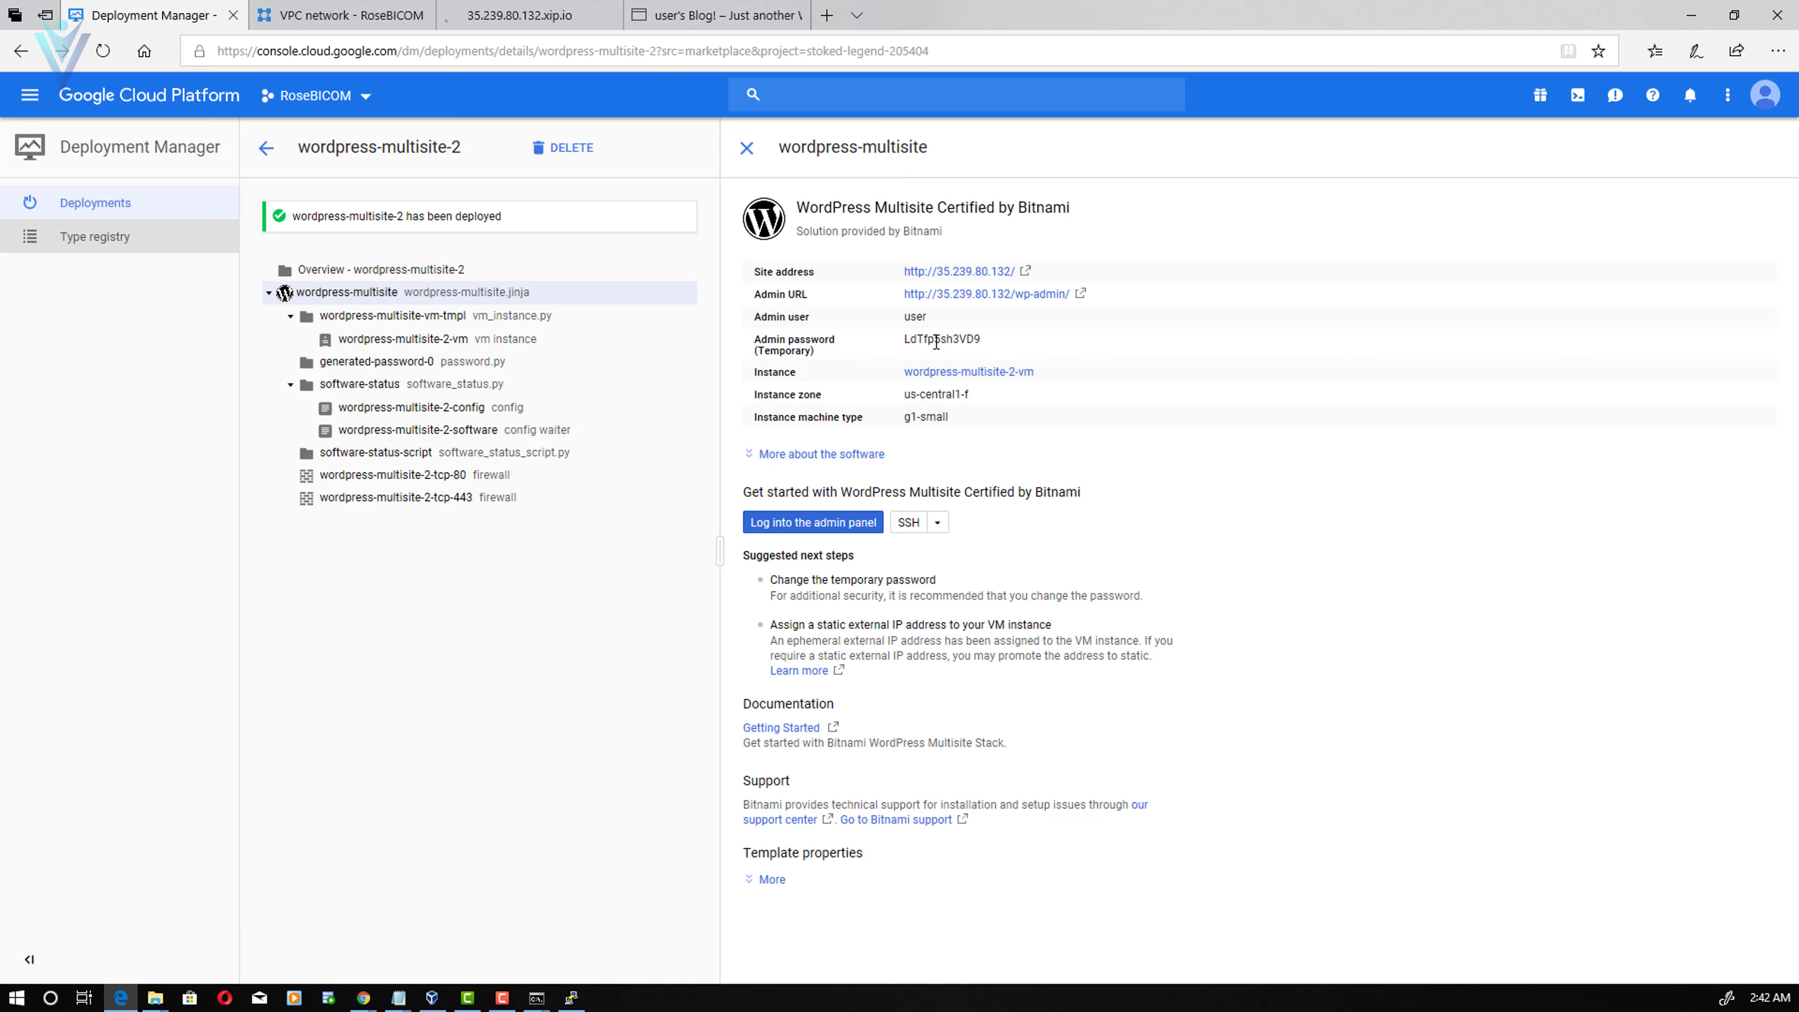
pyautogui.doubleClick(936, 343)
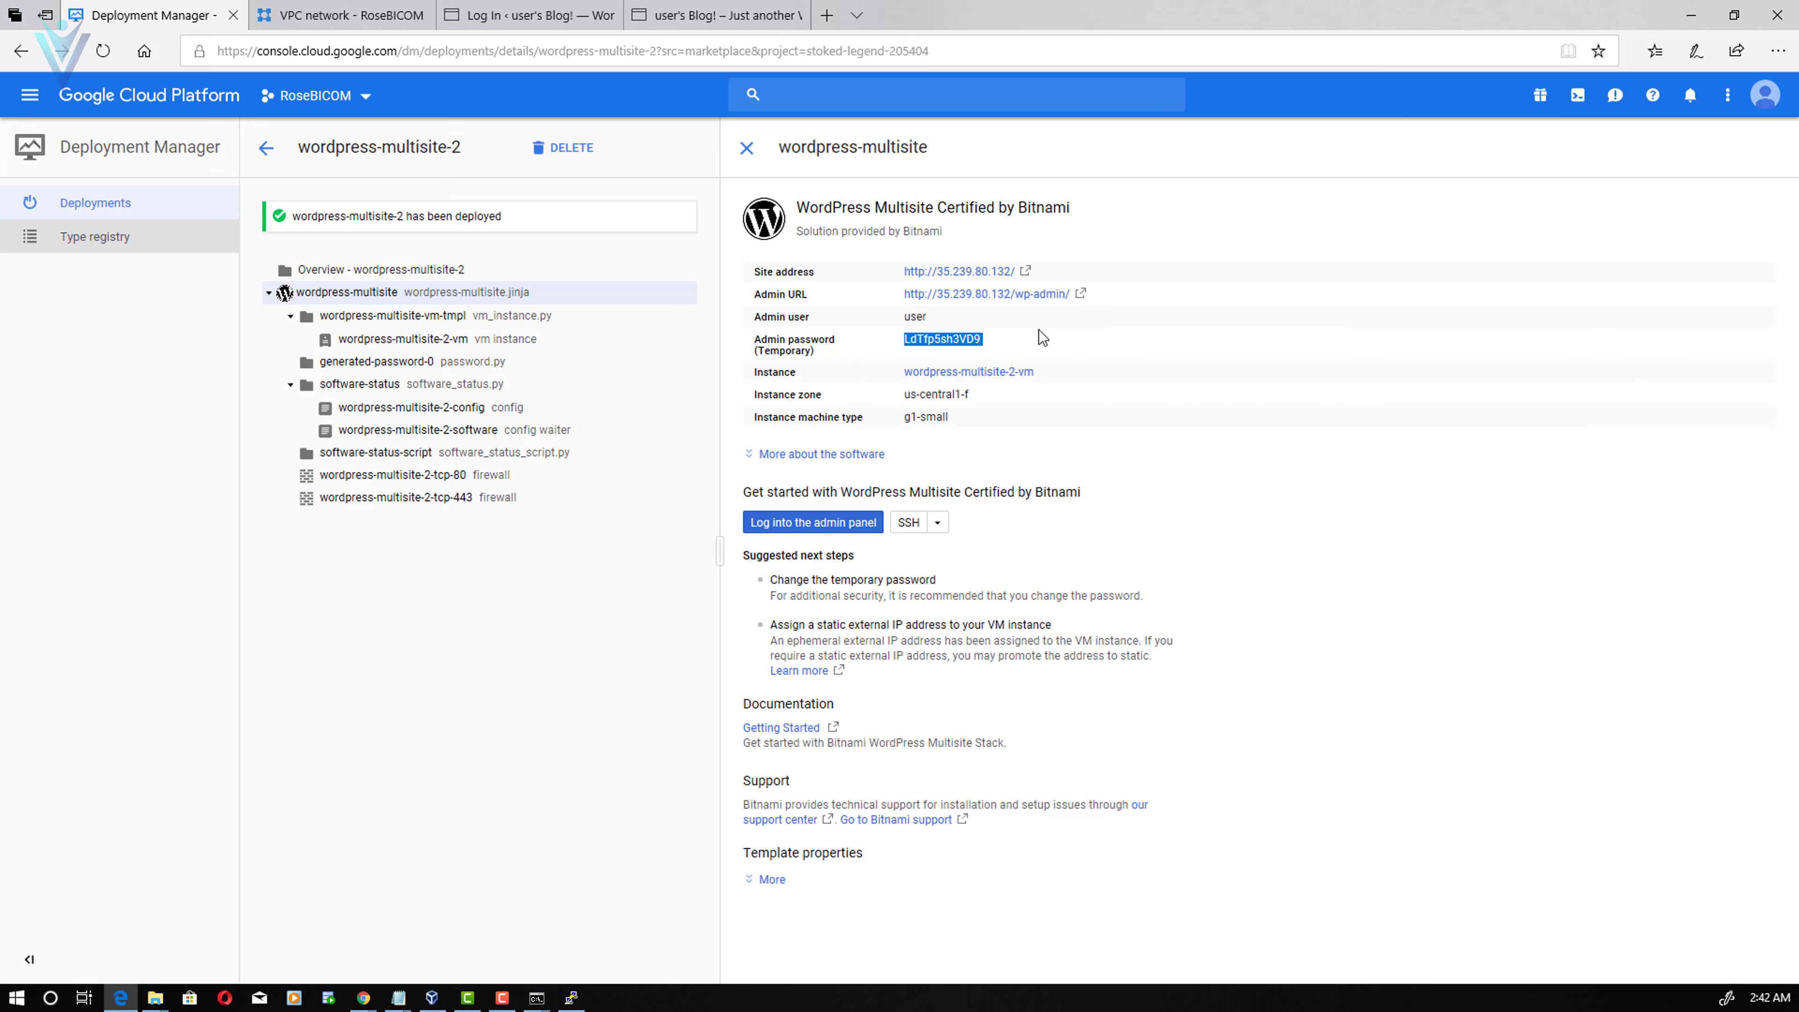
# - Log in to WordPress with the admin username and the pasted temporary password
pyautogui.hotkey('ctrl', '3')
pyautogui.write('user')
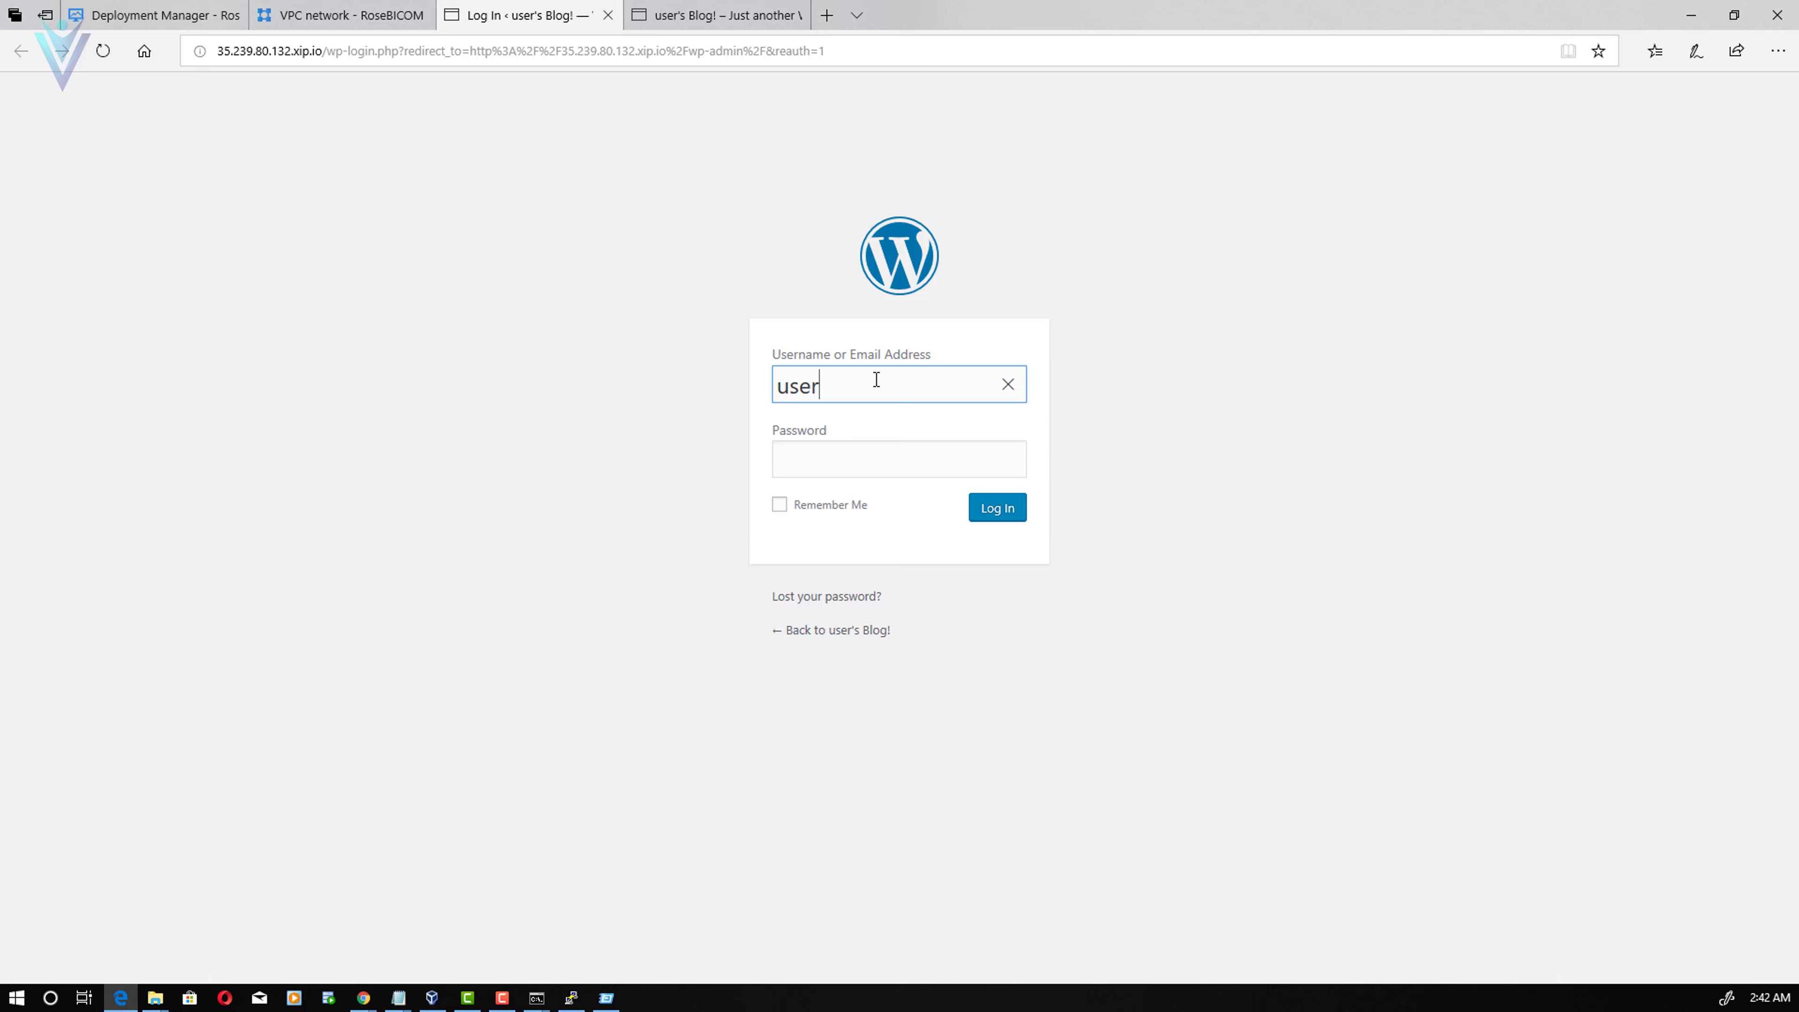
pyautogui.press('Tab')
pyautogui.hotkey('ctrl', 'v')
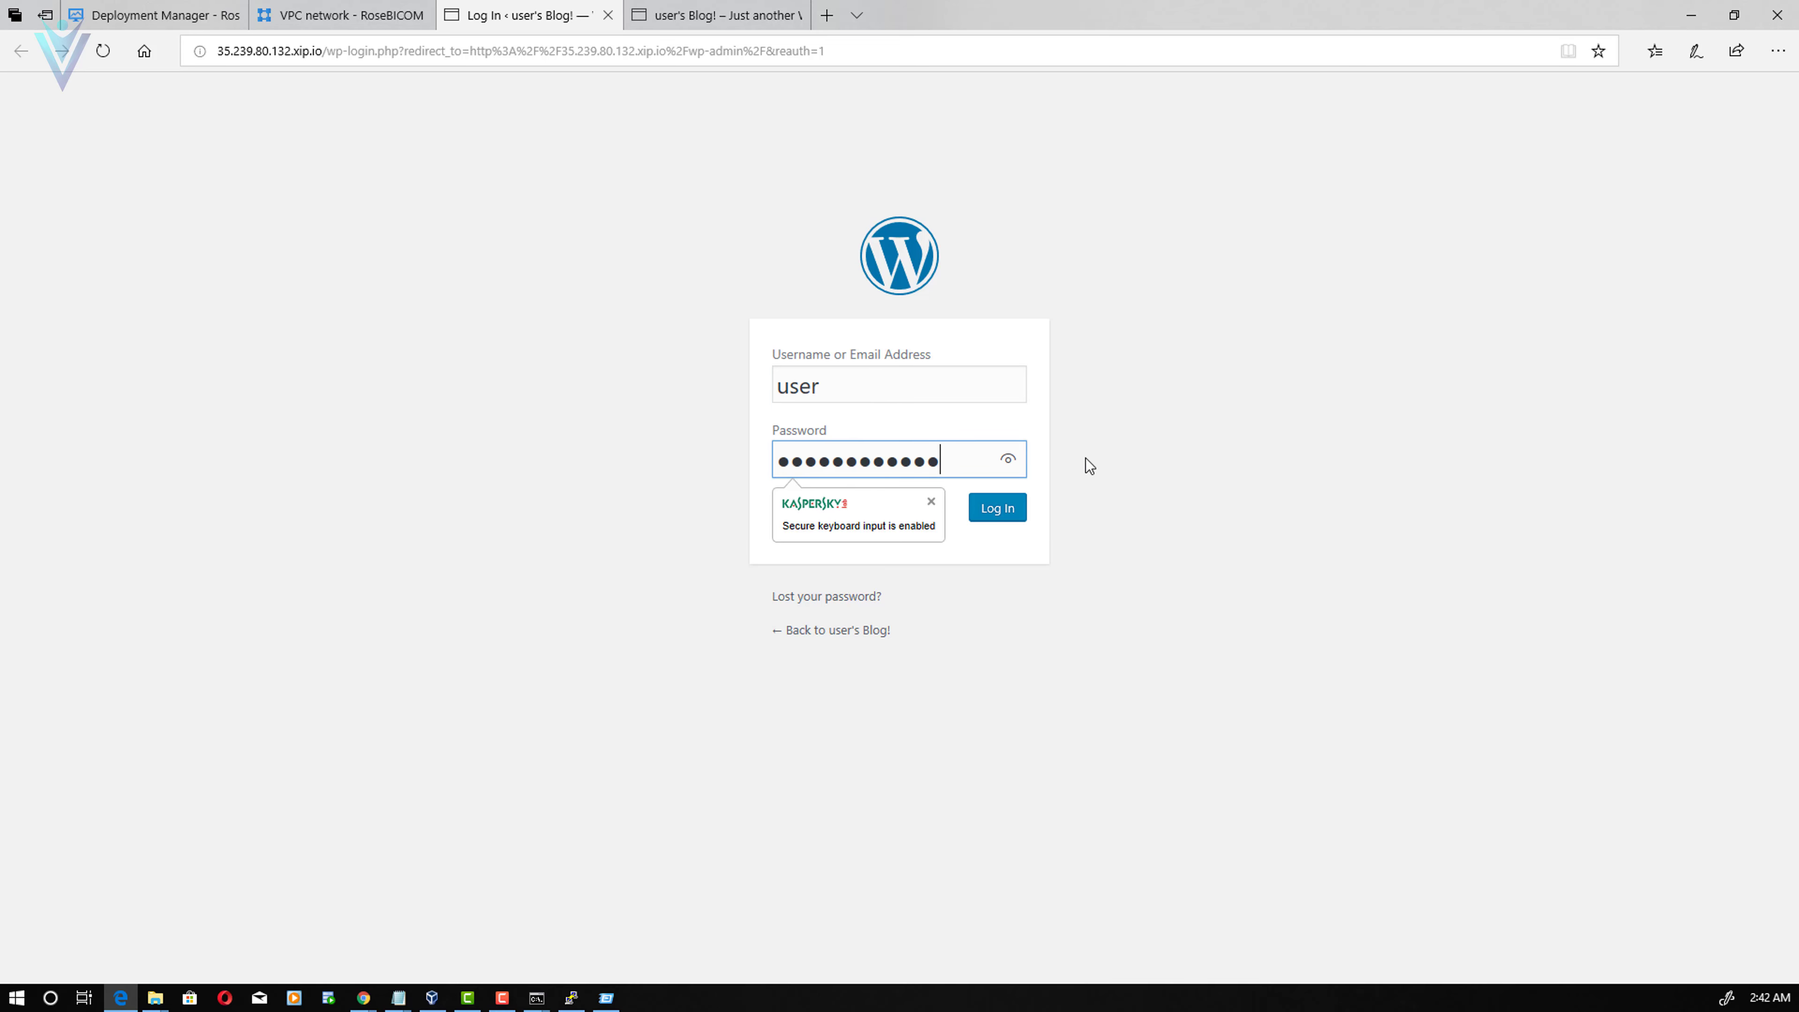
pyautogui.click(1020, 513)
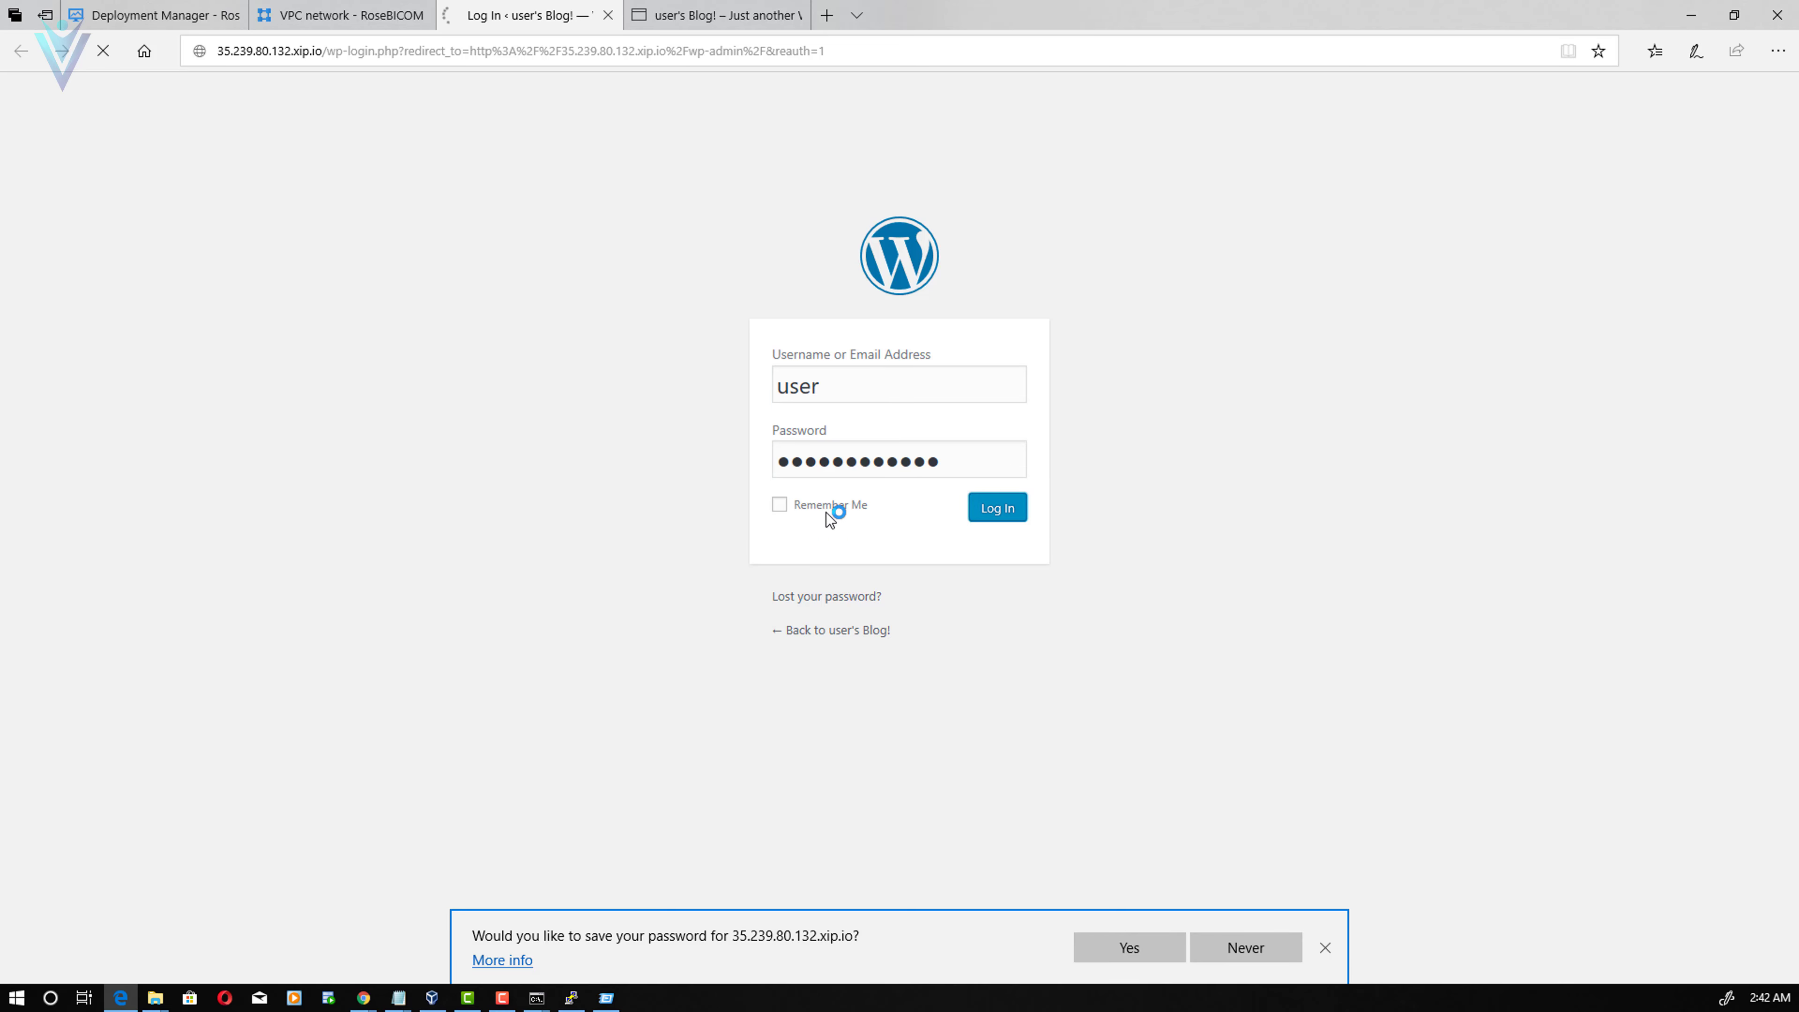
pyautogui.click(1130, 947)
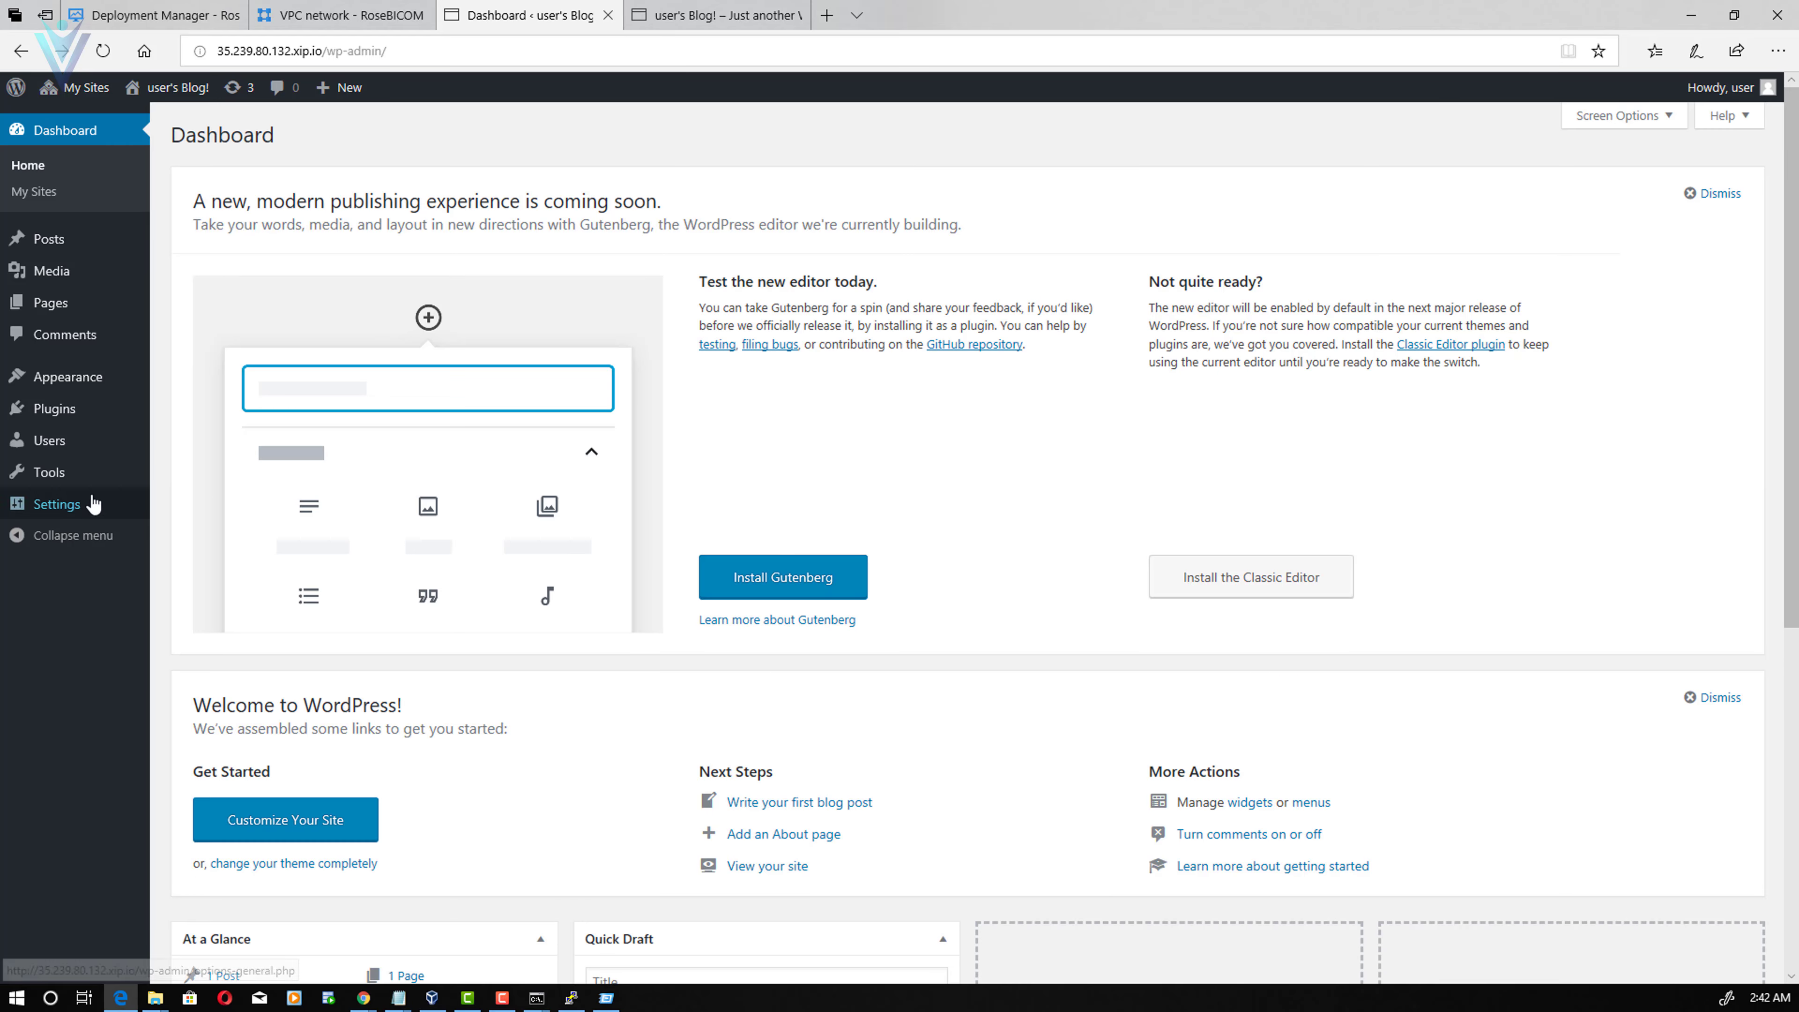
pyautogui.moveTo(68, 516)
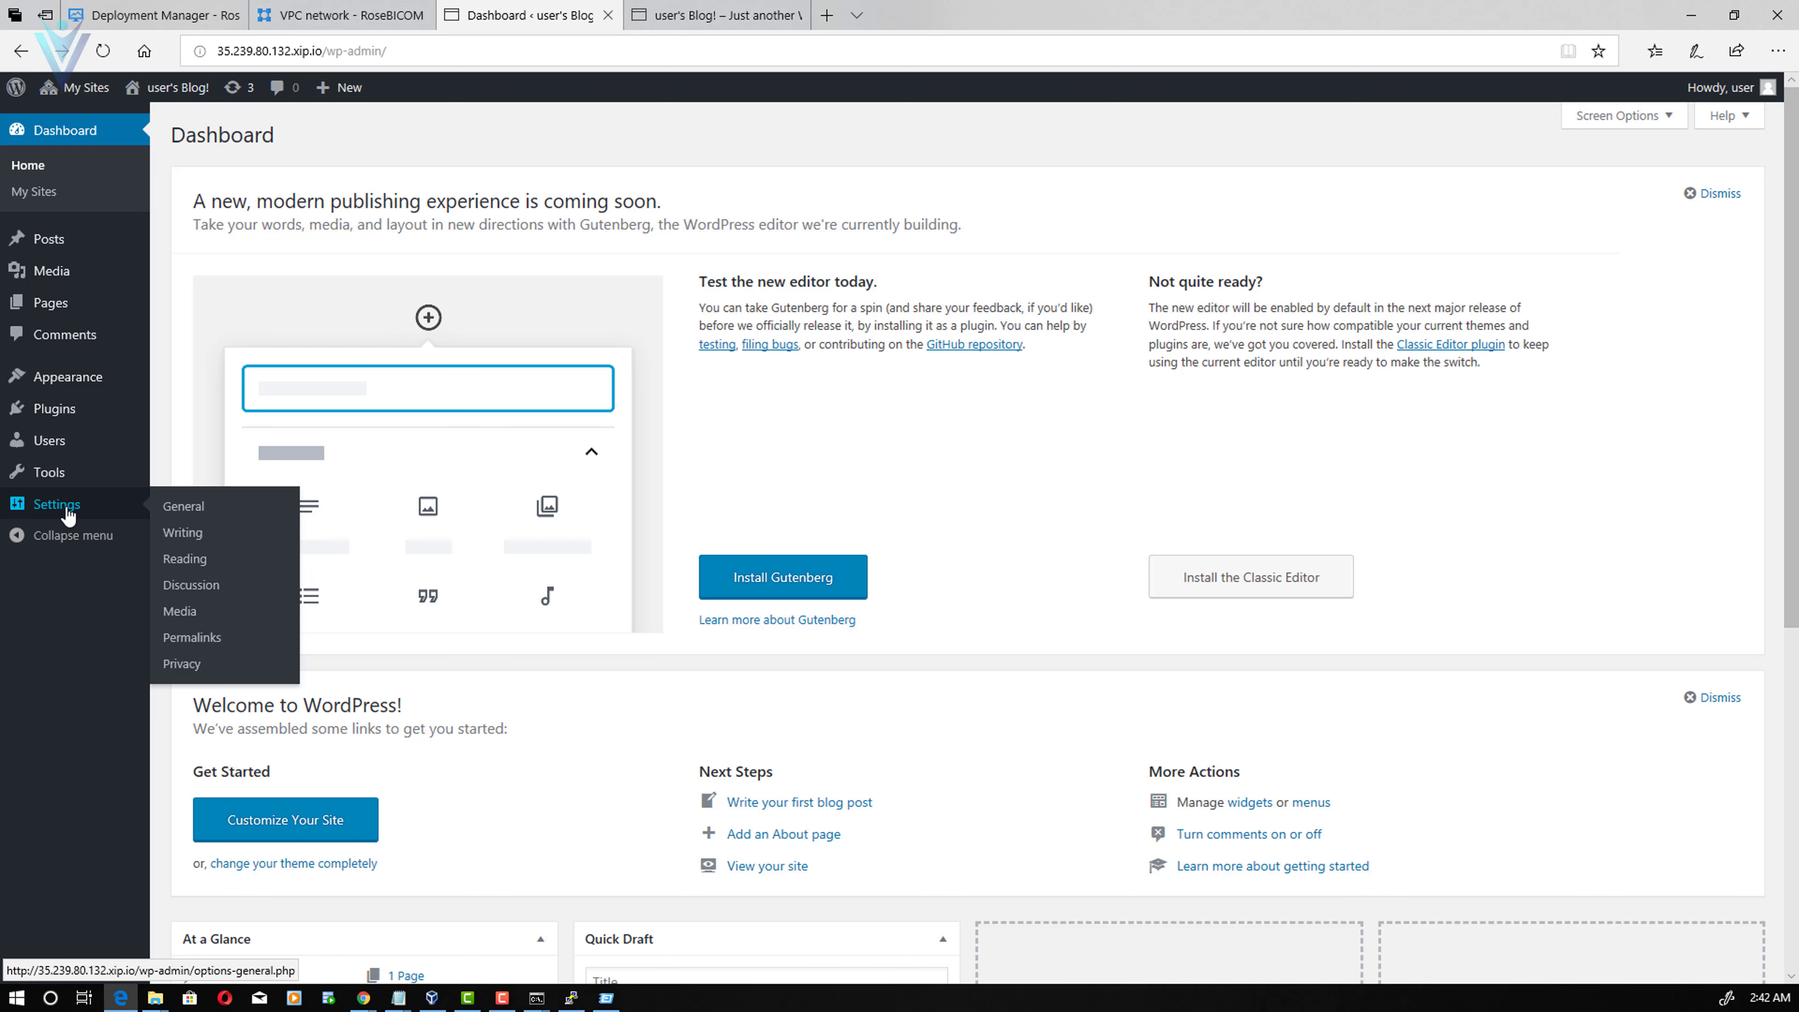
pyautogui.moveTo(78, 87)
pyautogui.moveTo(106, 120)
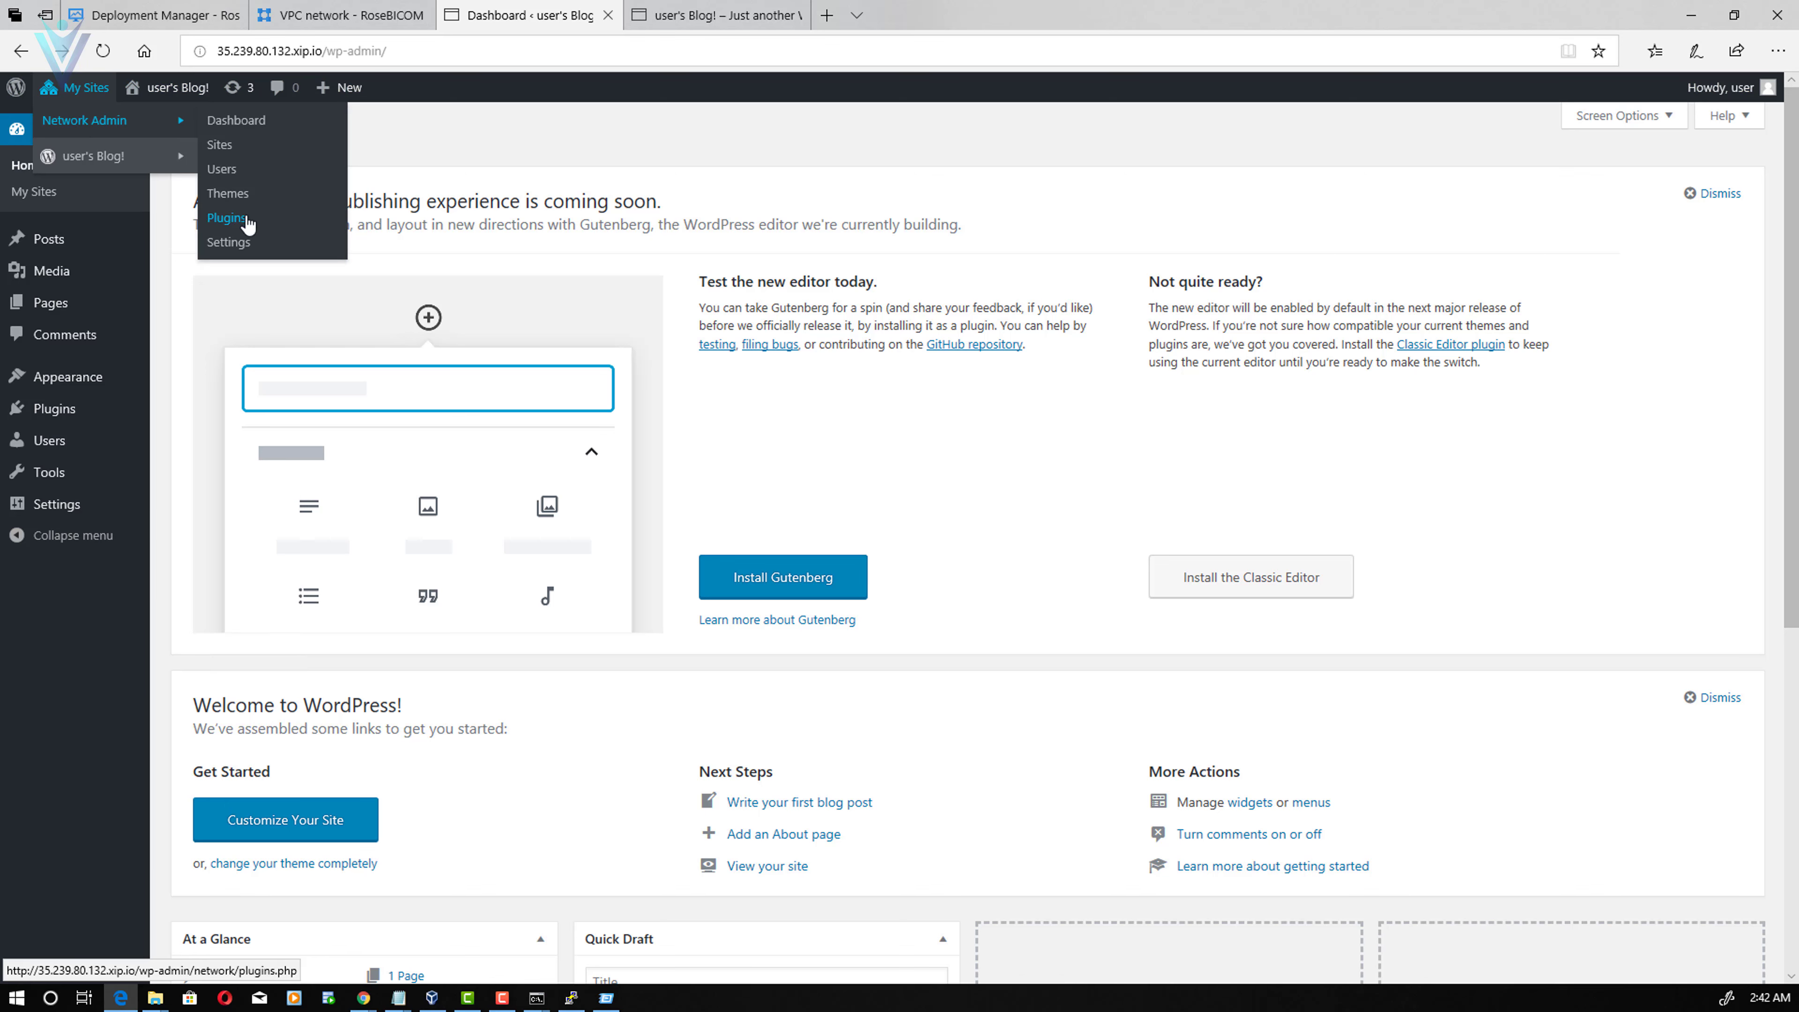
# - Open Network Setup from the network settings and select the DOMAIN_CURRENT_SITE value 35.239.80.132.xip.io
pyautogui.click(245, 244)
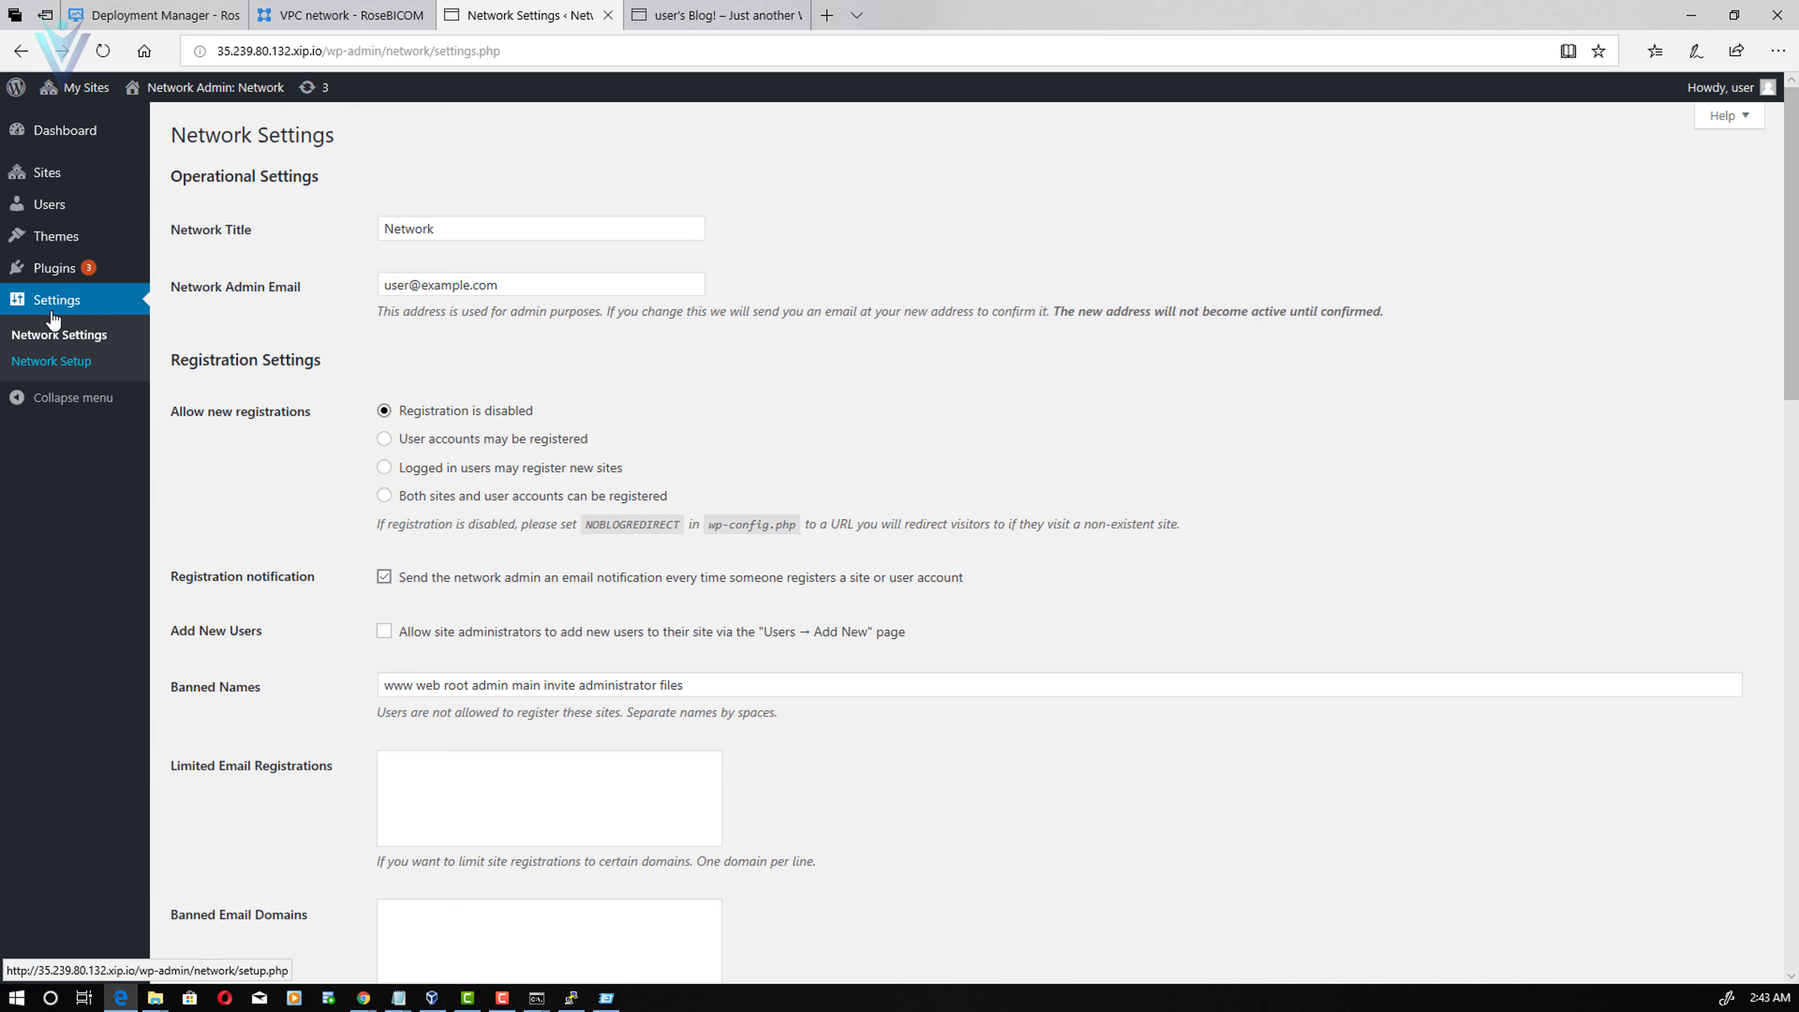
pyautogui.click(79, 364)
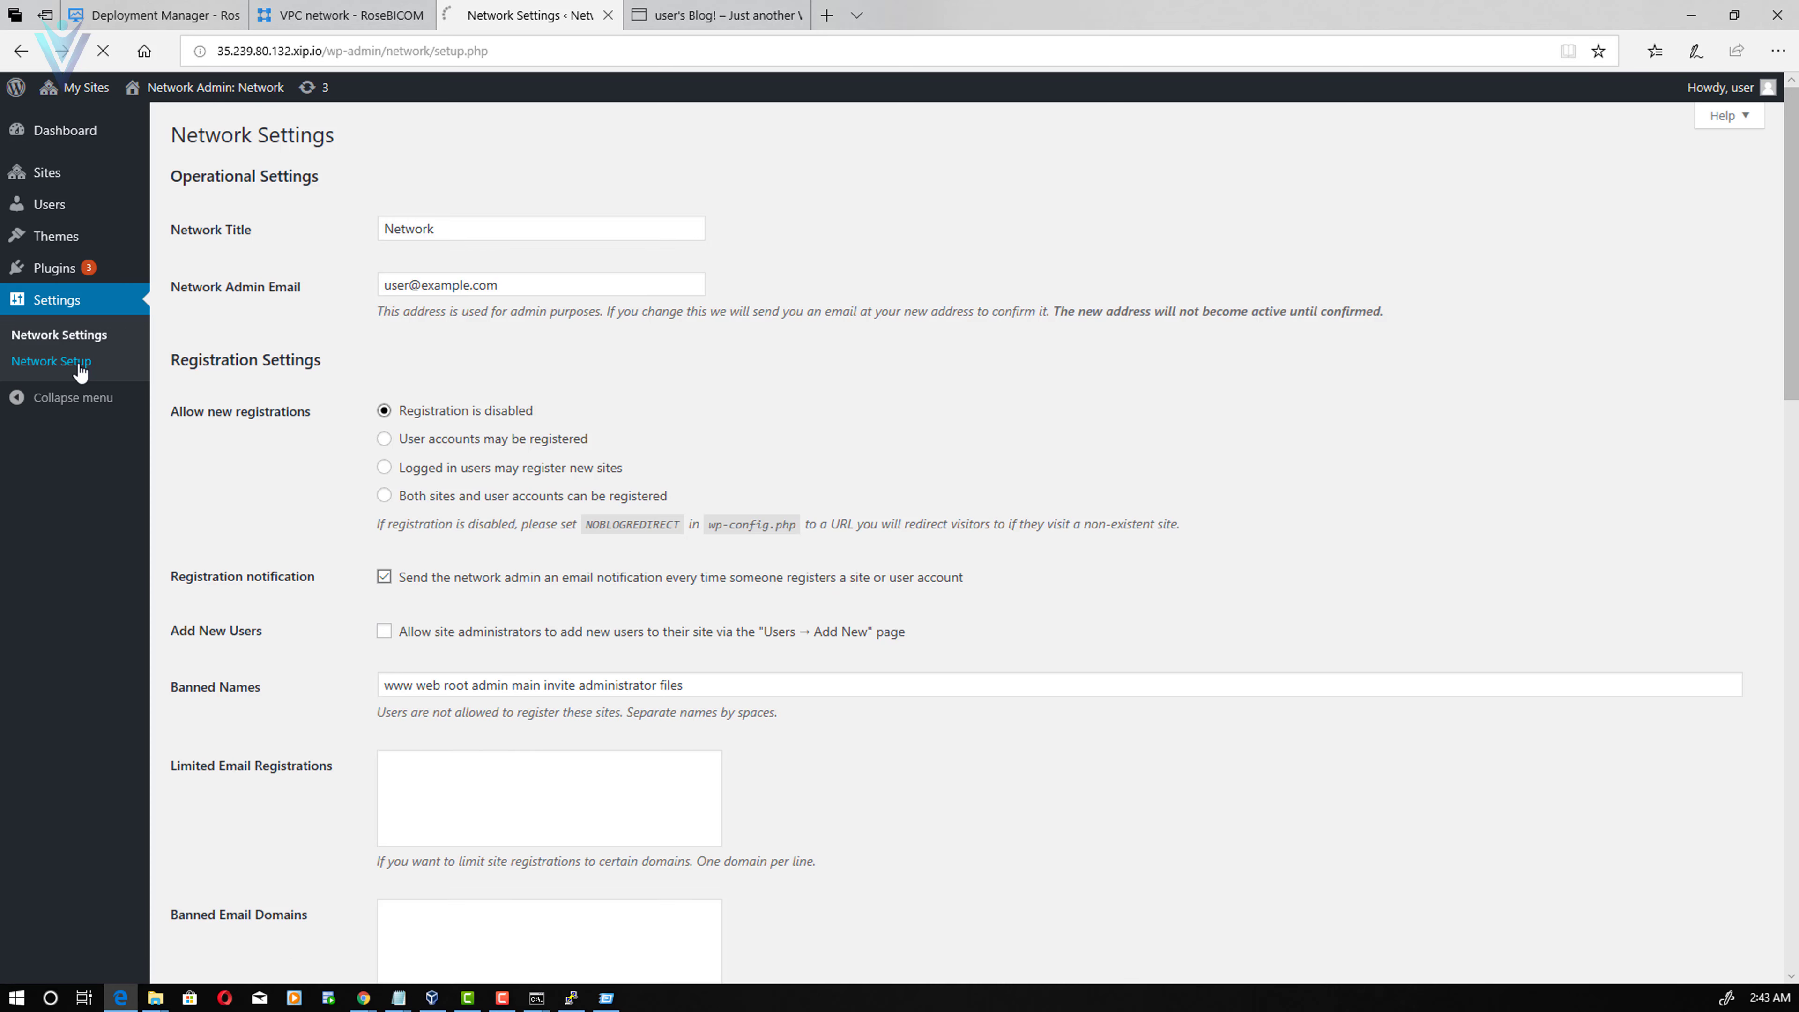
pyautogui.click(506, 316)
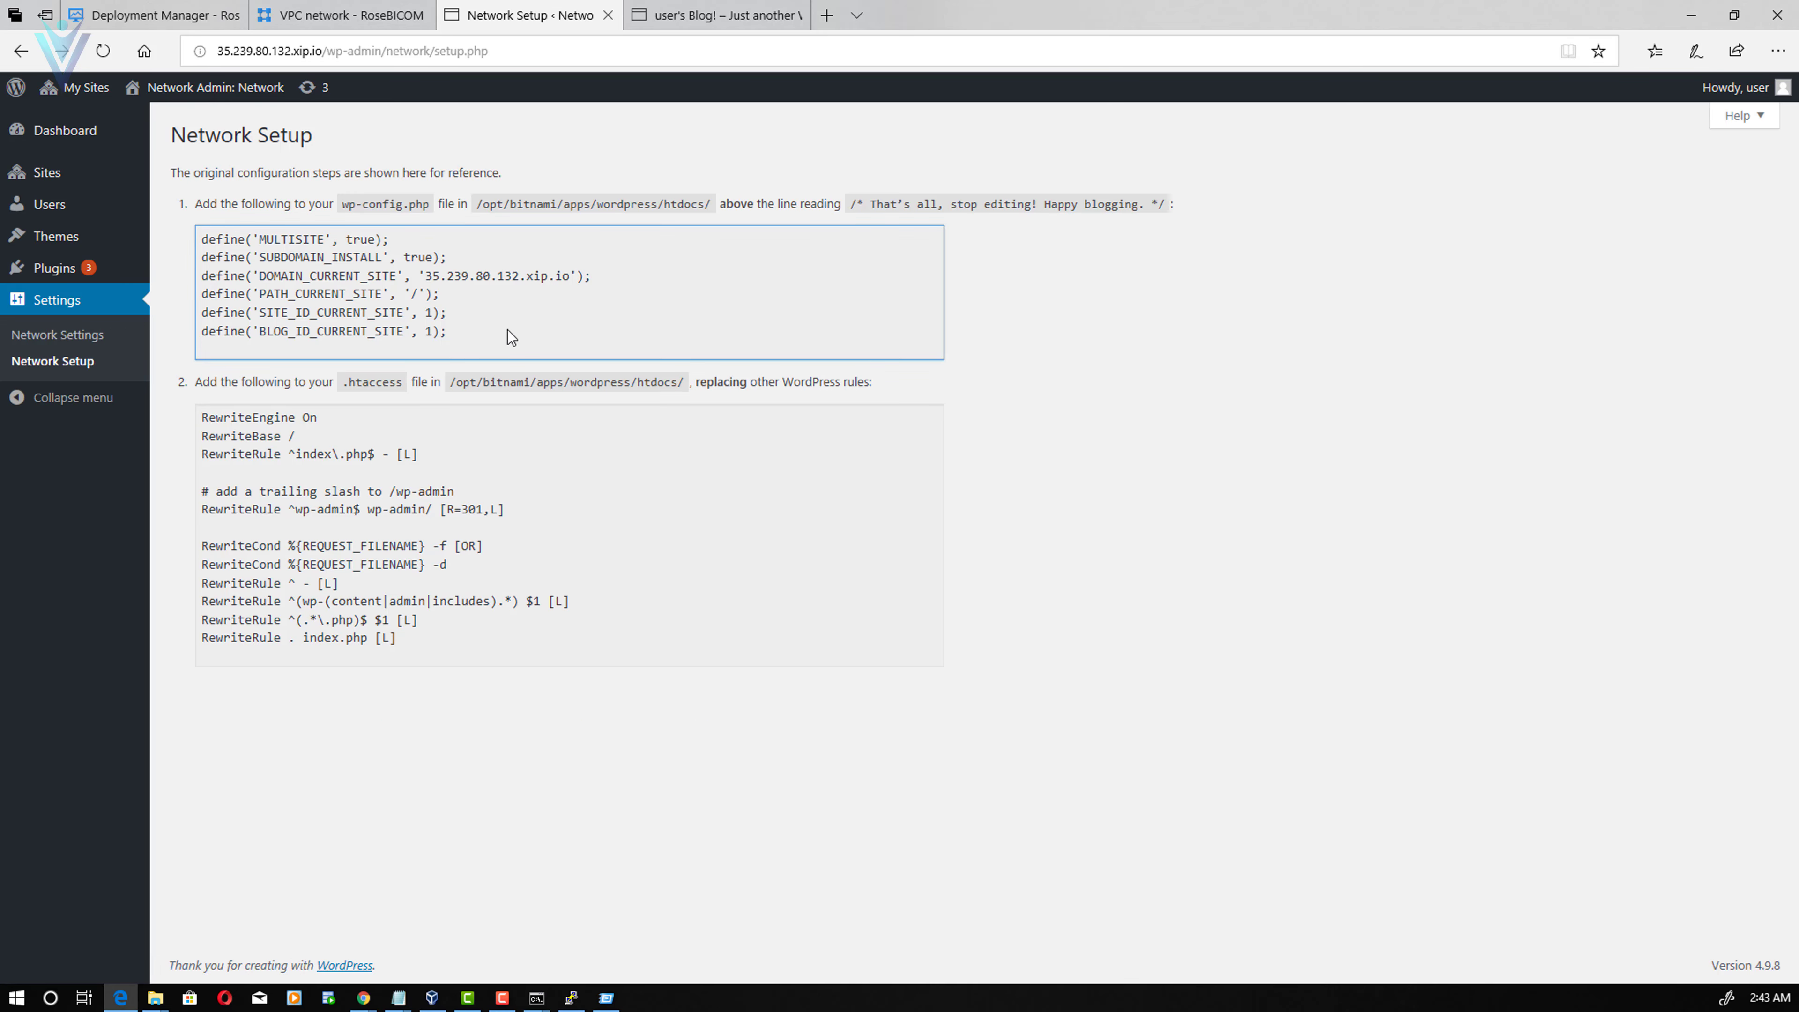
pyautogui.moveTo(506, 335); pyautogui.dragTo(196, 248)
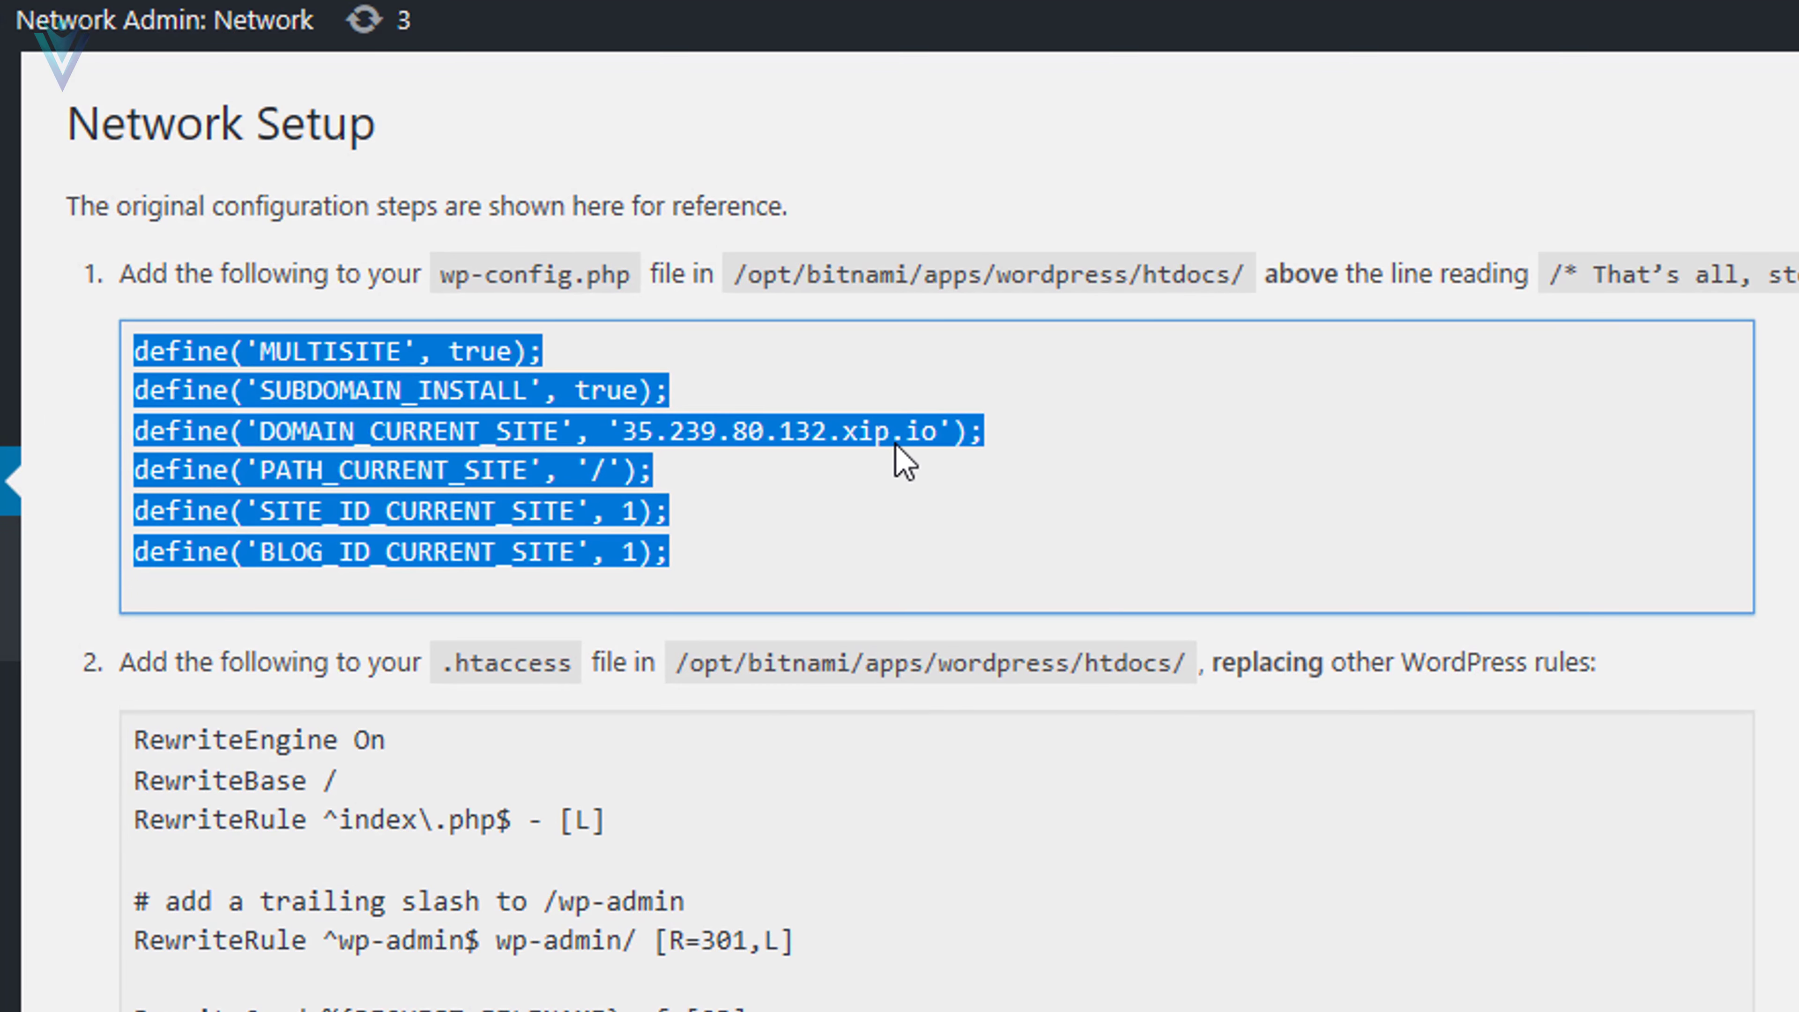
pyautogui.click(905, 459)
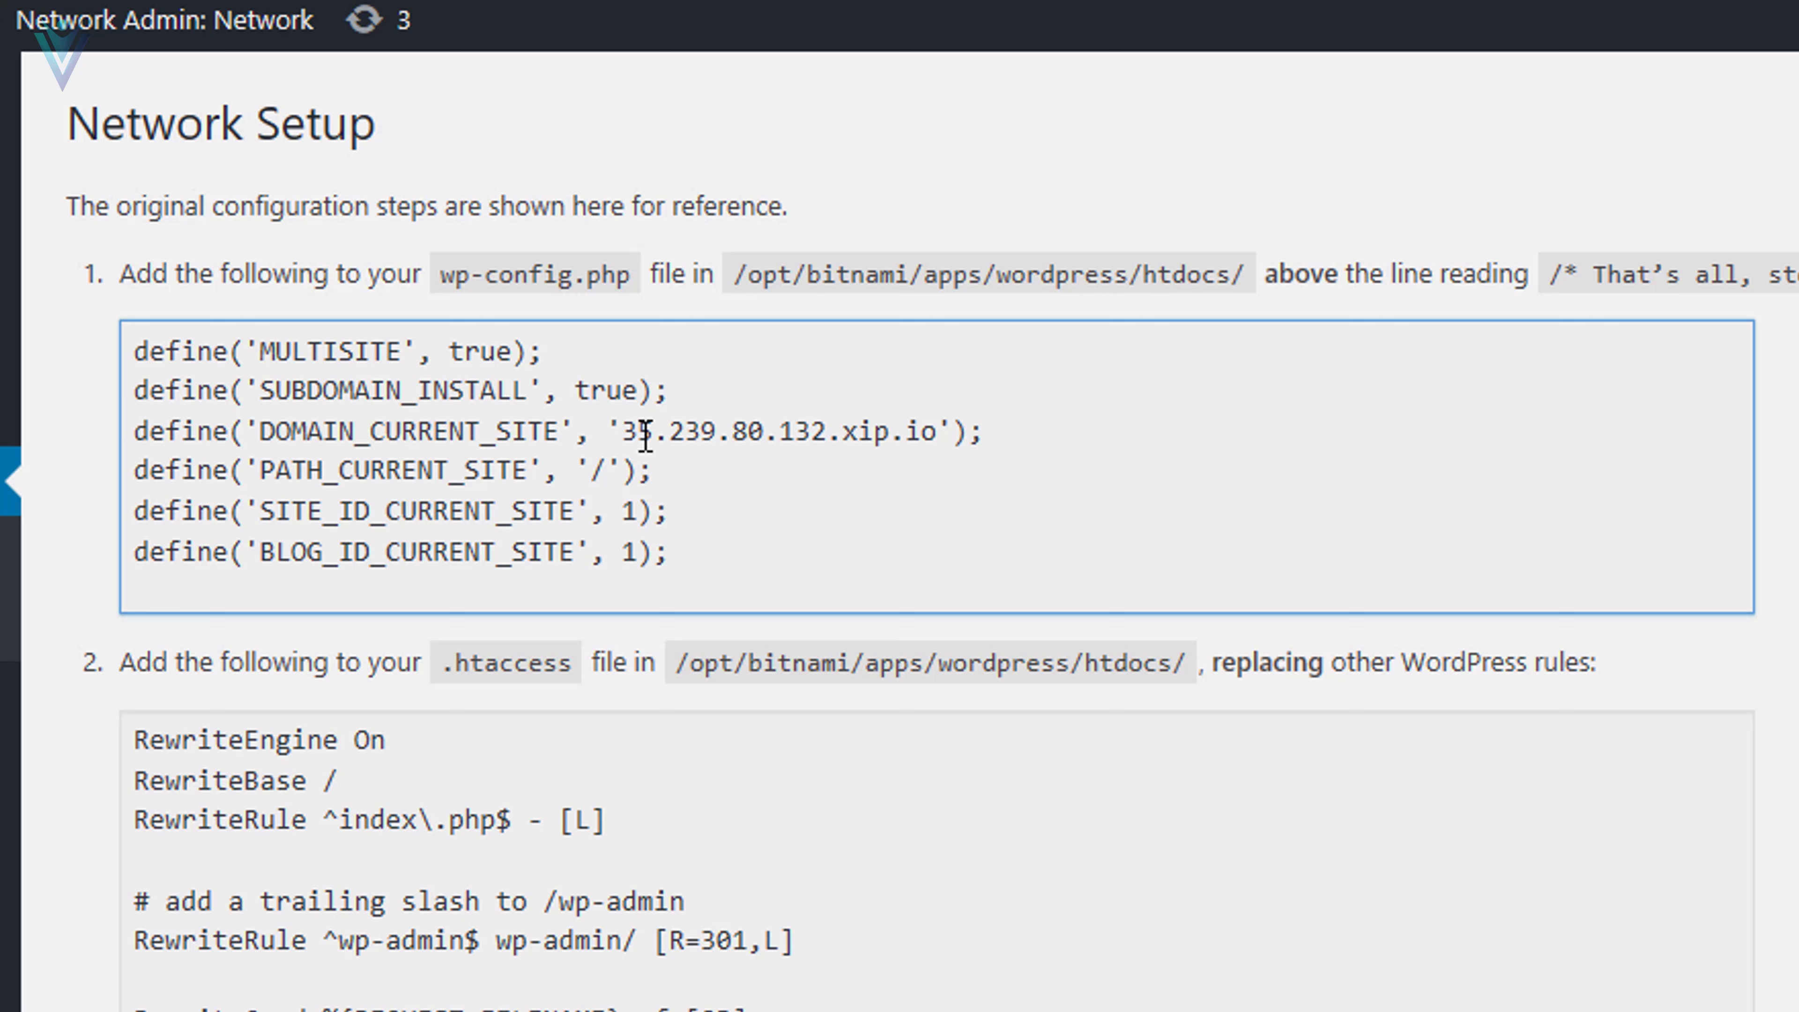
pyautogui.moveTo(623, 431); pyautogui.dragTo(942, 431)
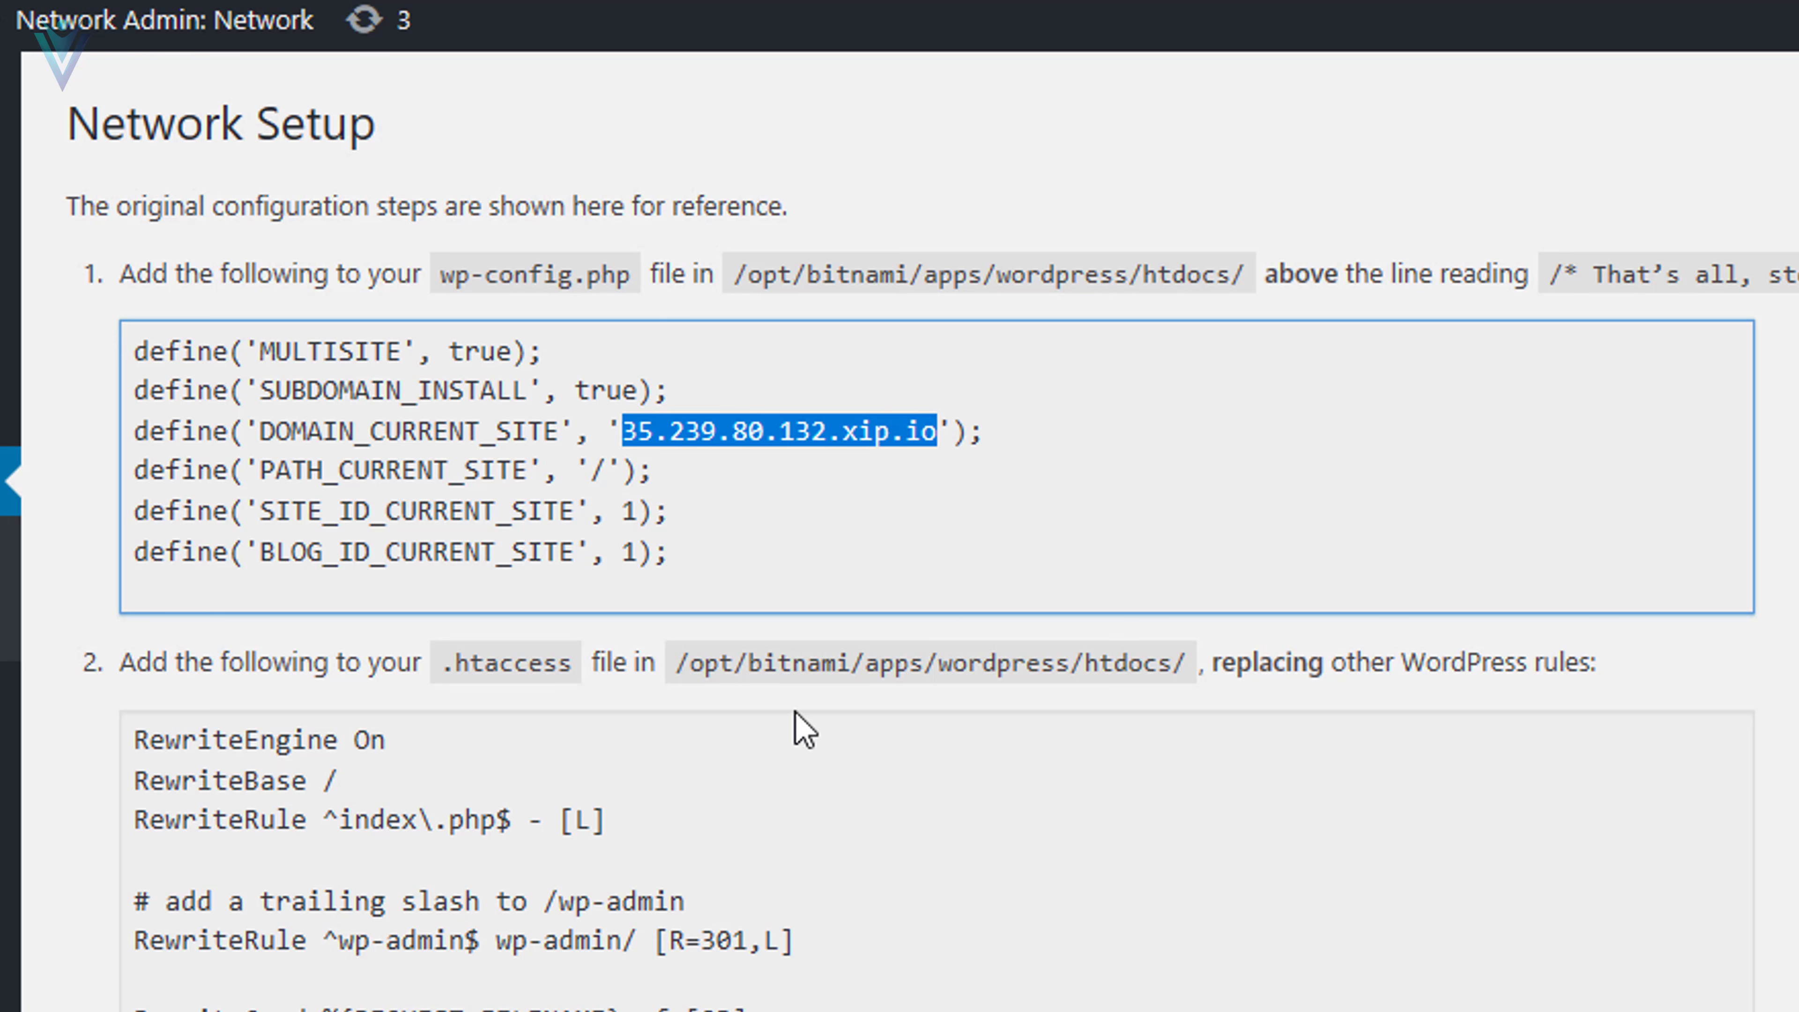
pyautogui.hotkey('alt', 'Tab')
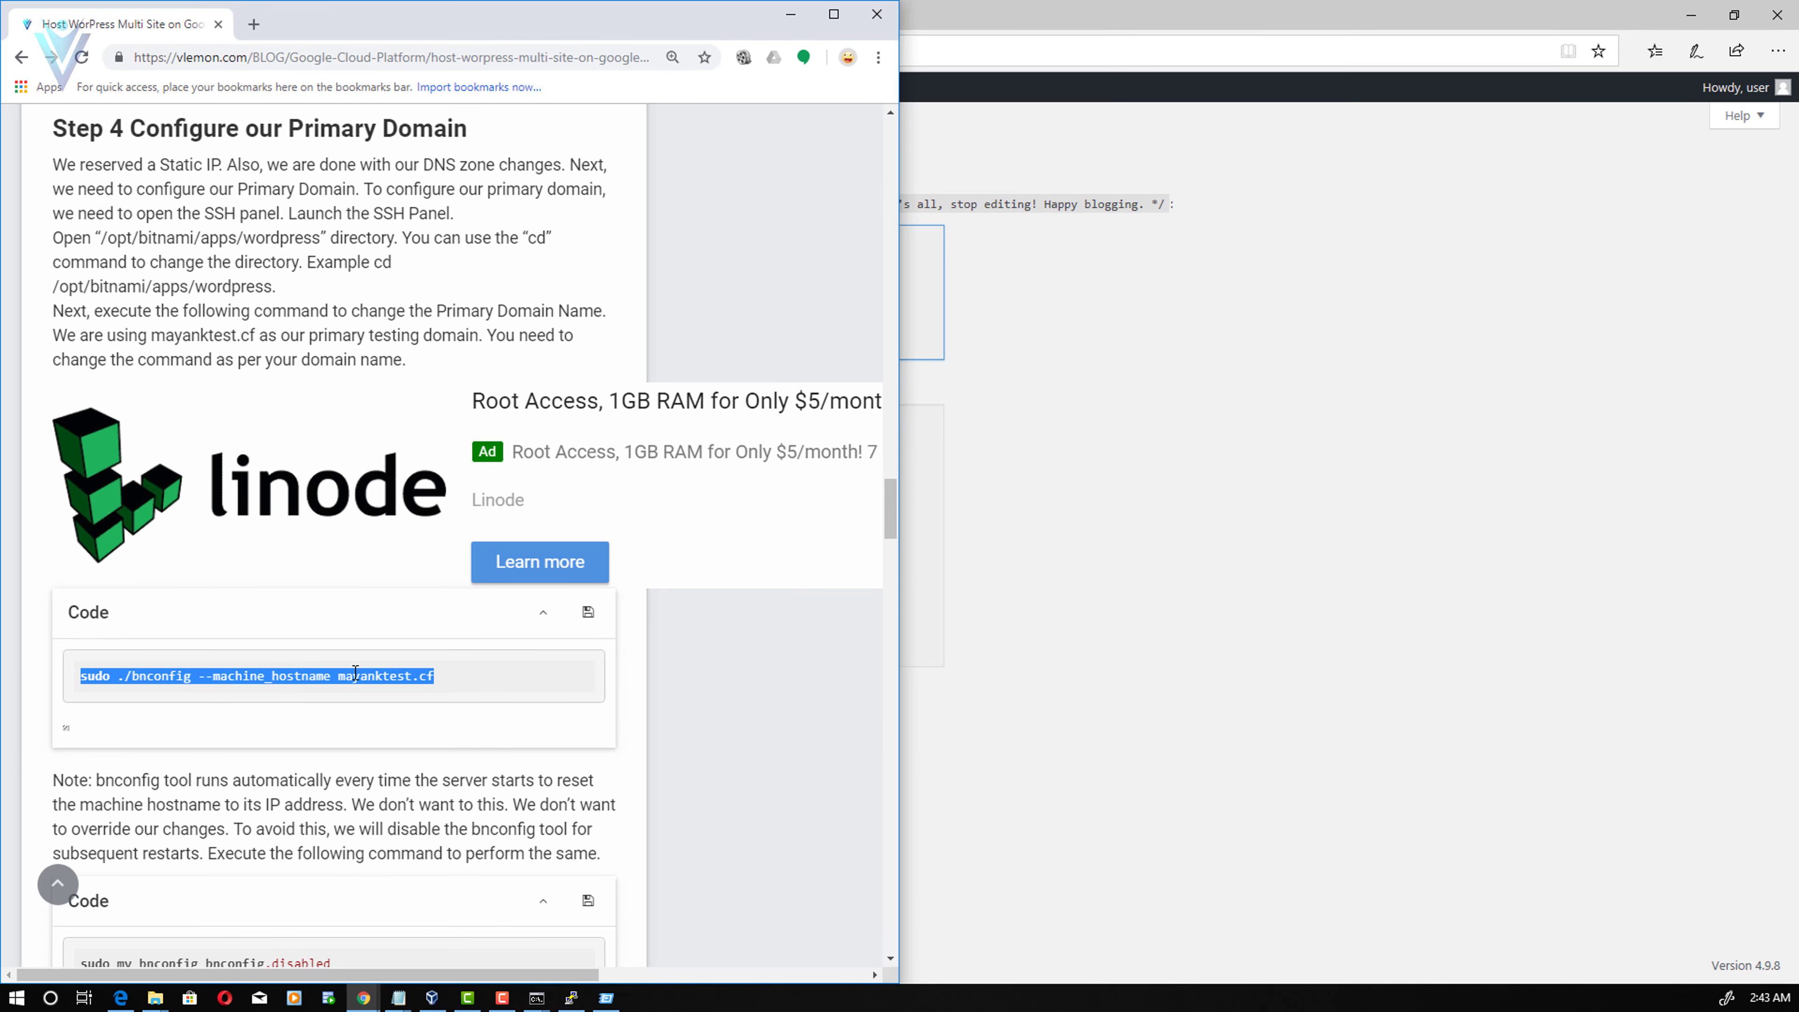
# - Select the current domain 35.239.80.132.xip.io on the Network Setup page
pyautogui.click(345, 674)
pyautogui.click(986, 536)
pyautogui.moveTo(425, 276); pyautogui.dragTo(573, 279)
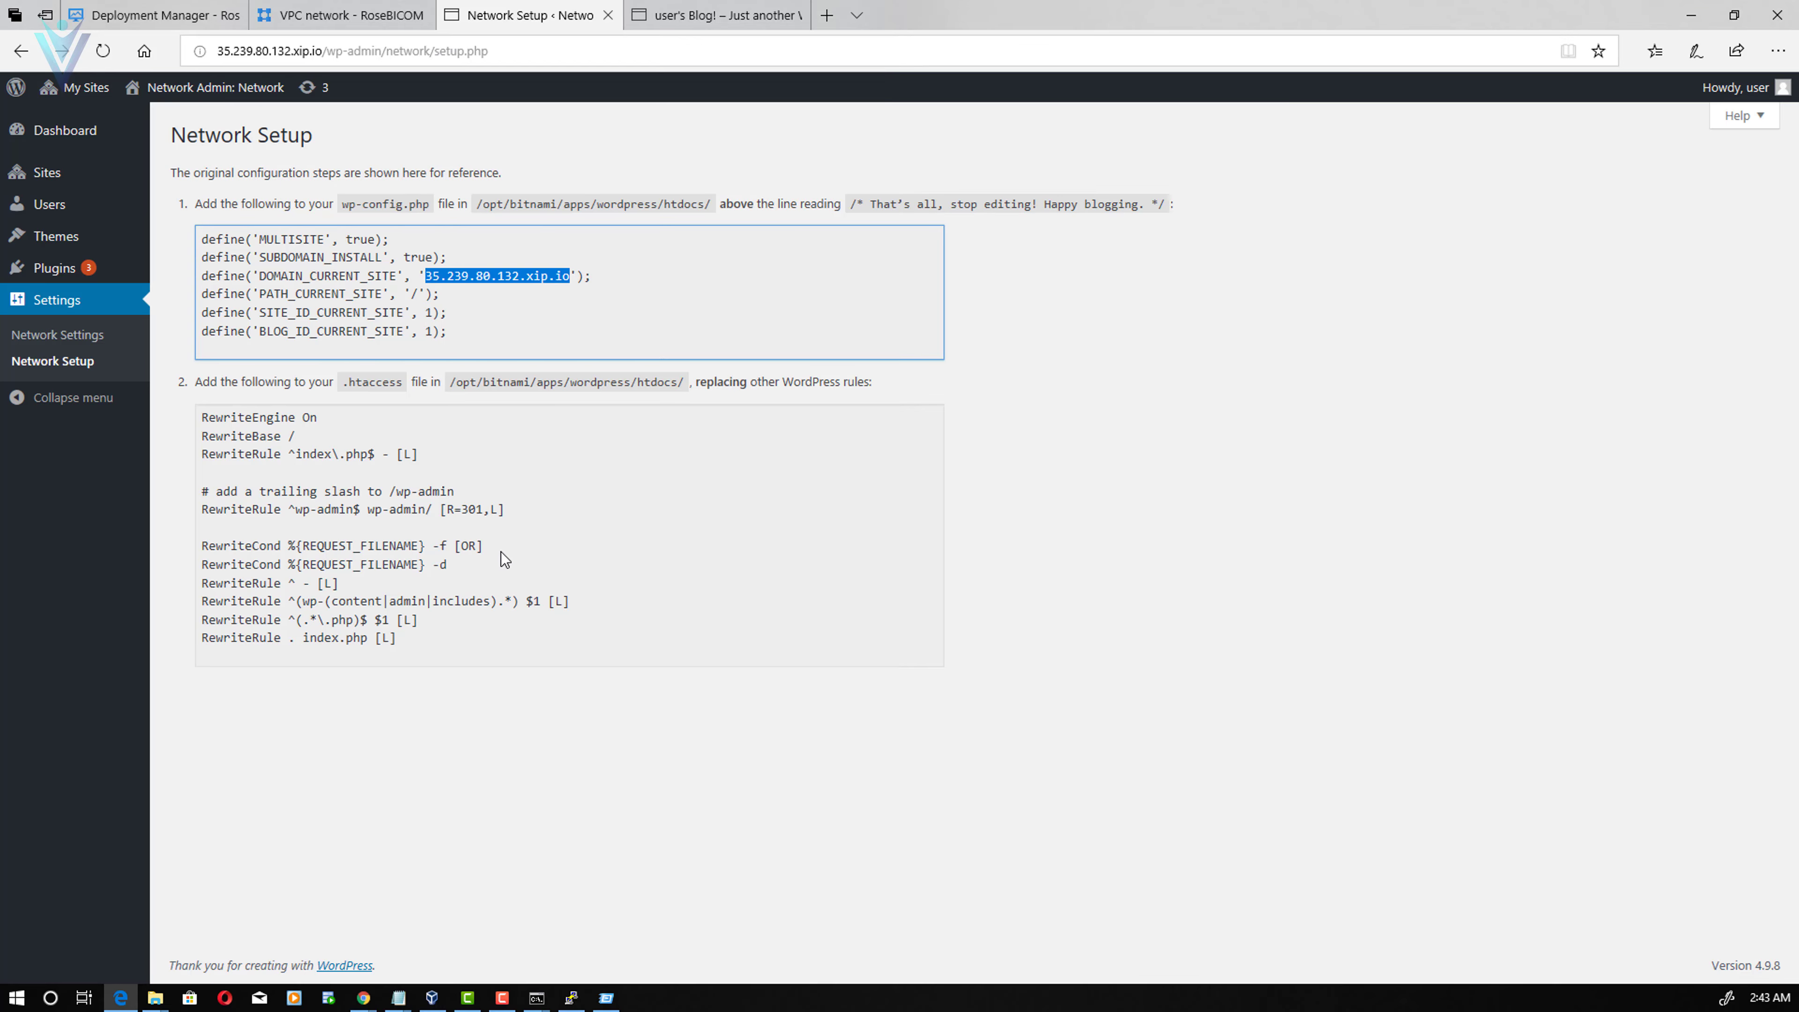
pyautogui.hotkey('alt', 'Tab')
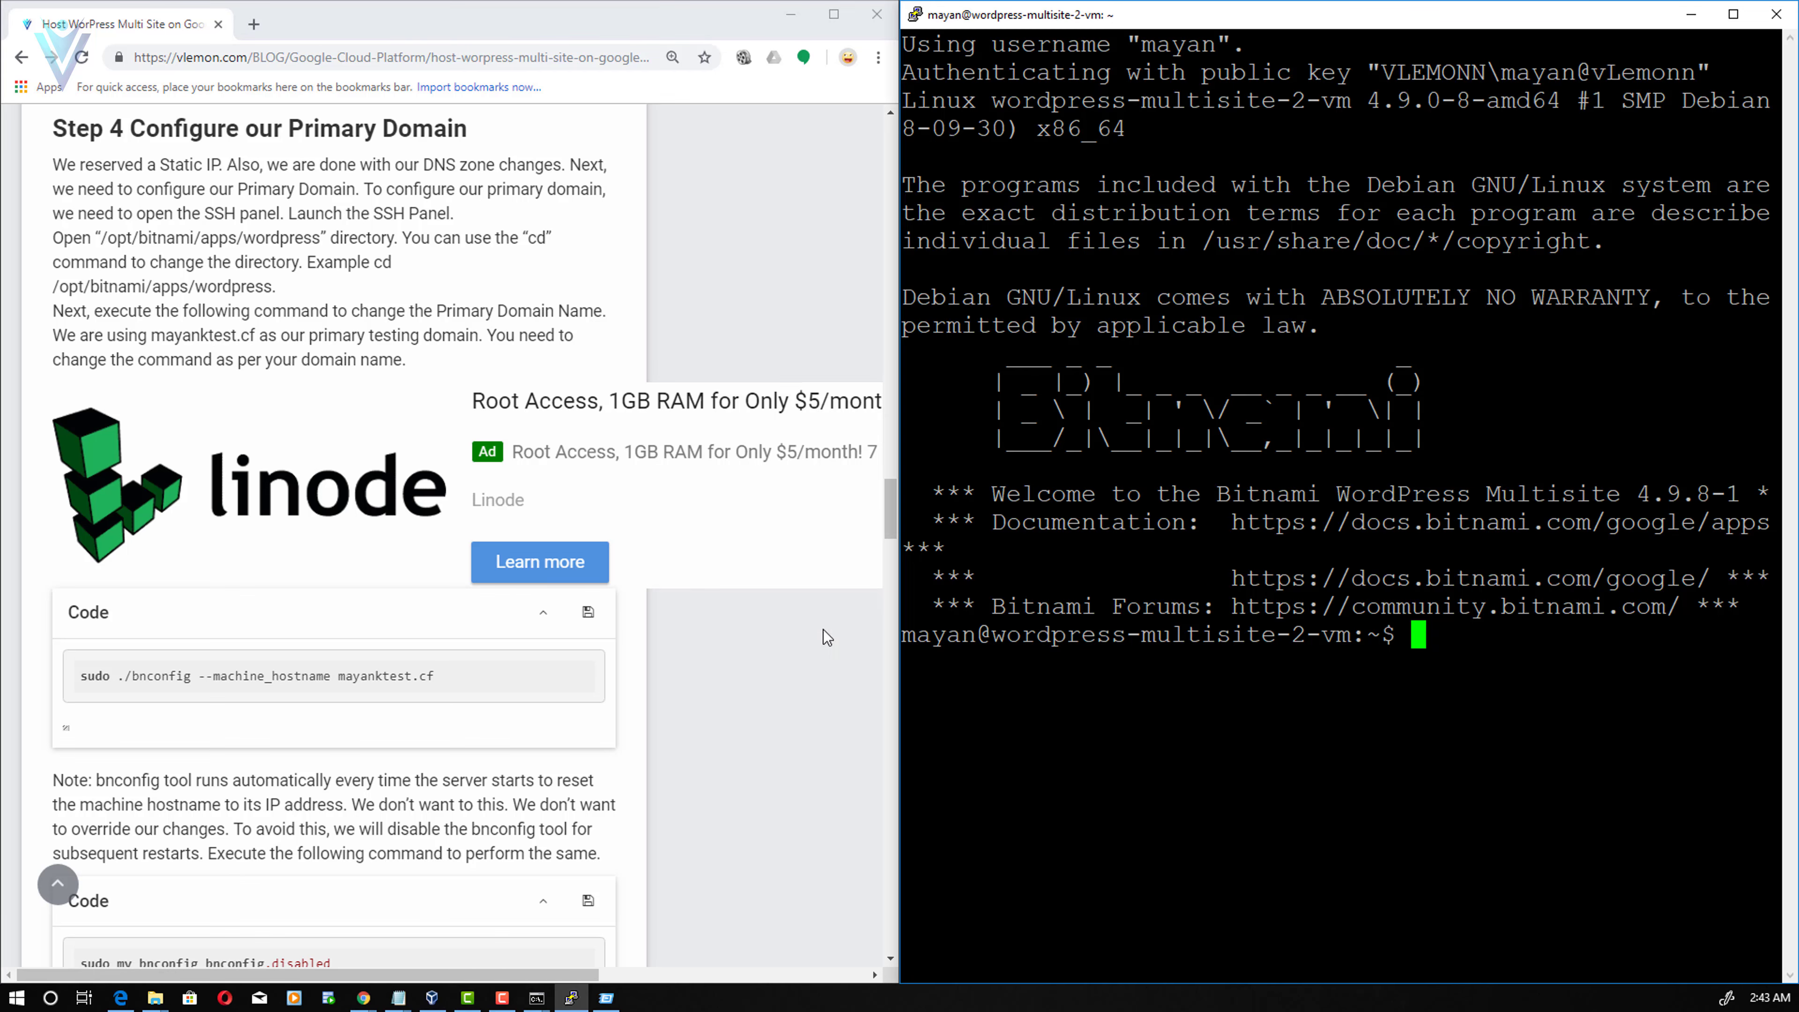
# - Copy the WordPress directory path /opt/bitnami/apps/wordpress from the tutorial
pyautogui.click(489, 764)
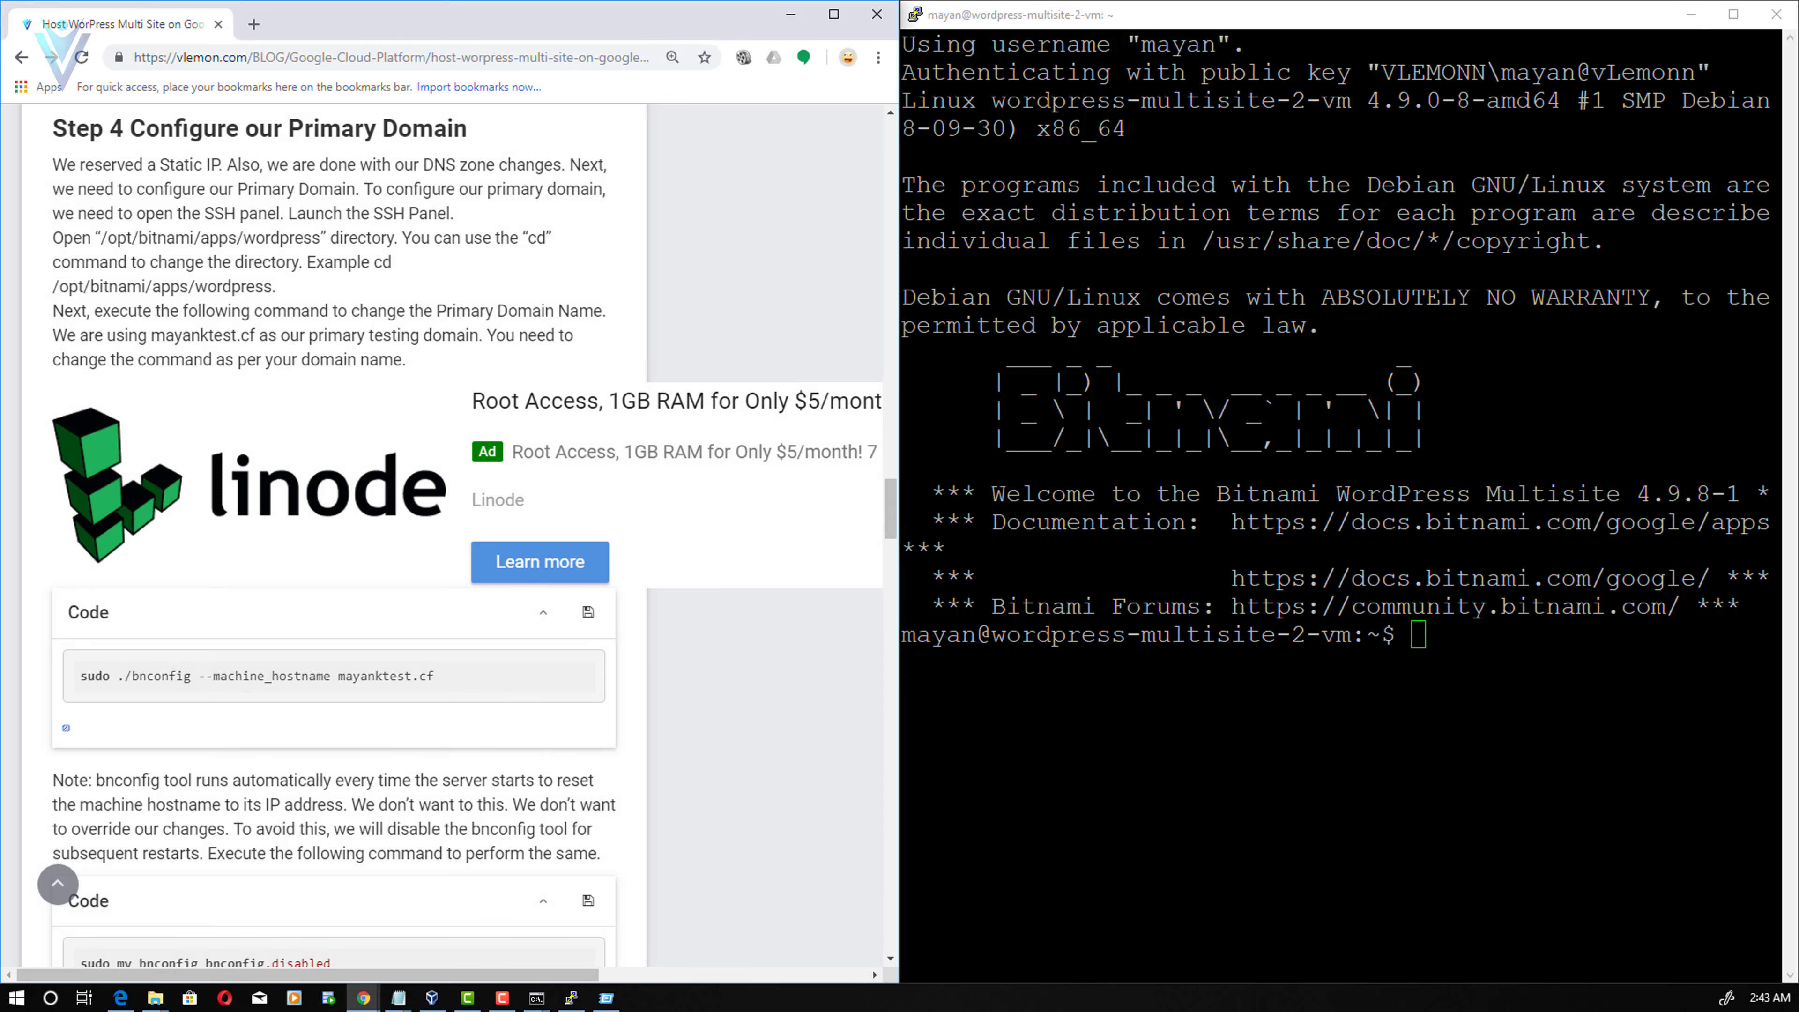
pyautogui.hotkey('alt', 'Tab')
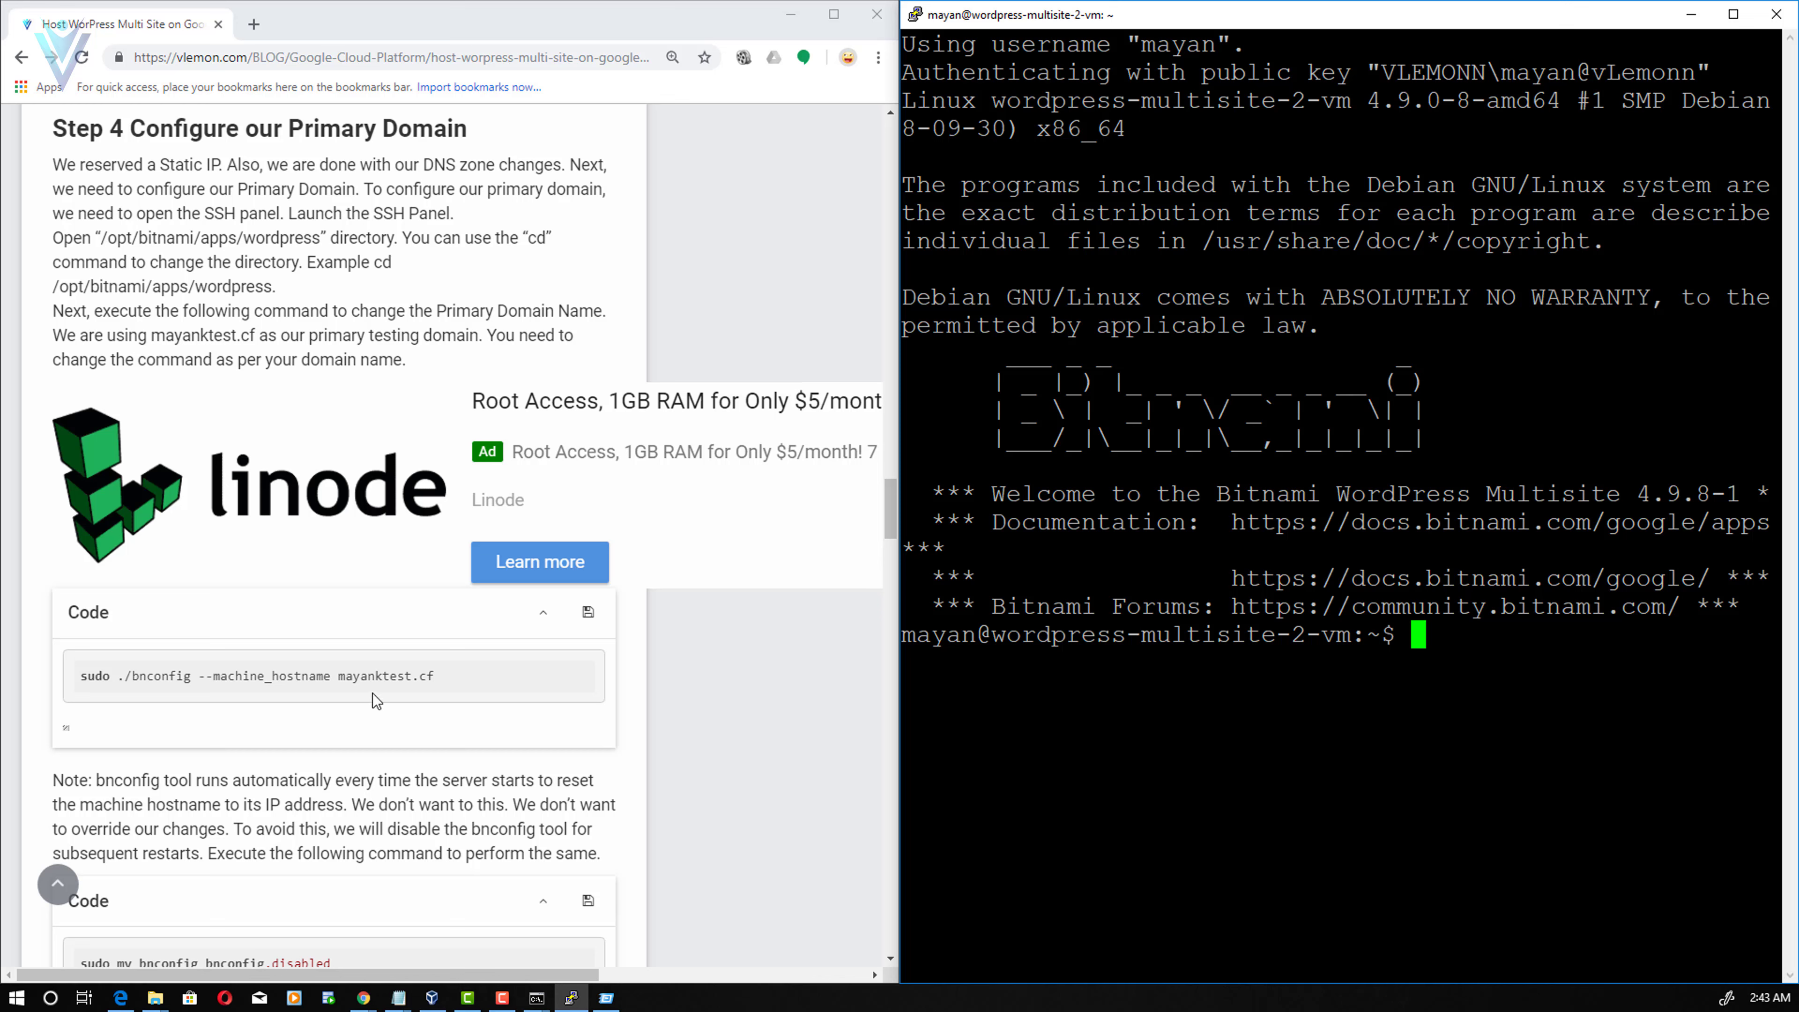
pyautogui.click(241, 283)
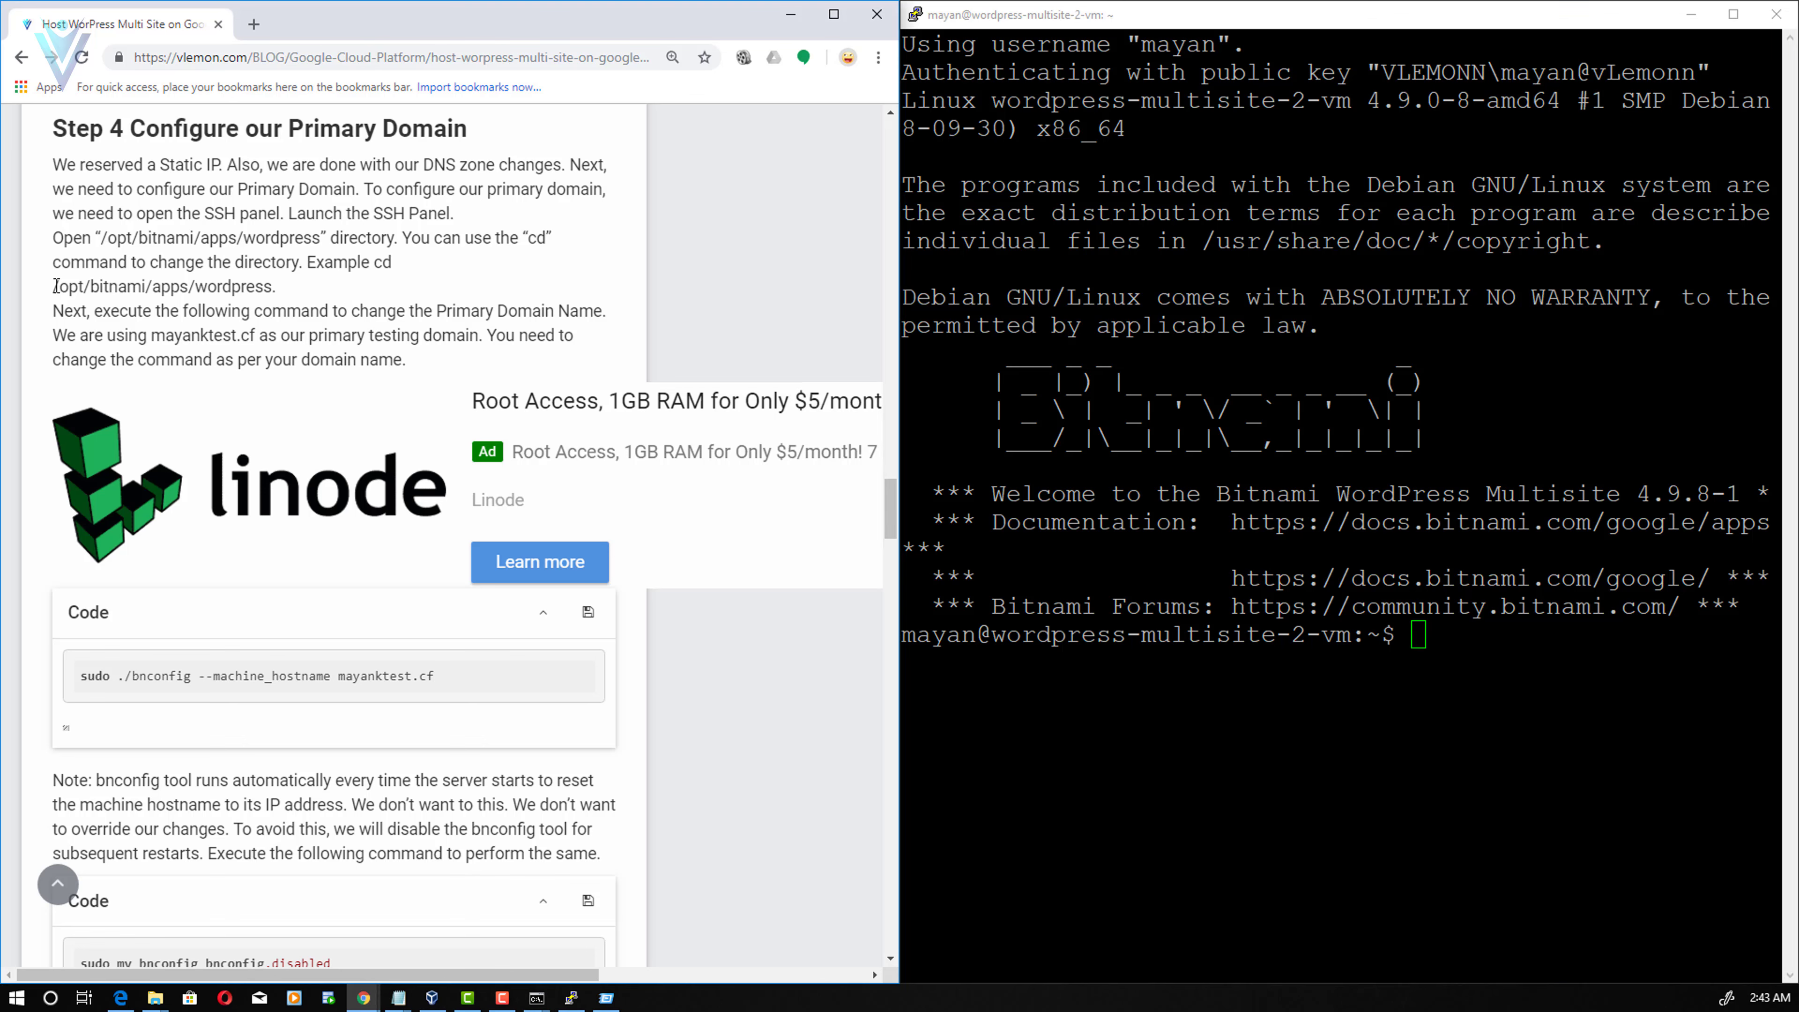
pyautogui.moveTo(60, 287); pyautogui.dragTo(273, 290)
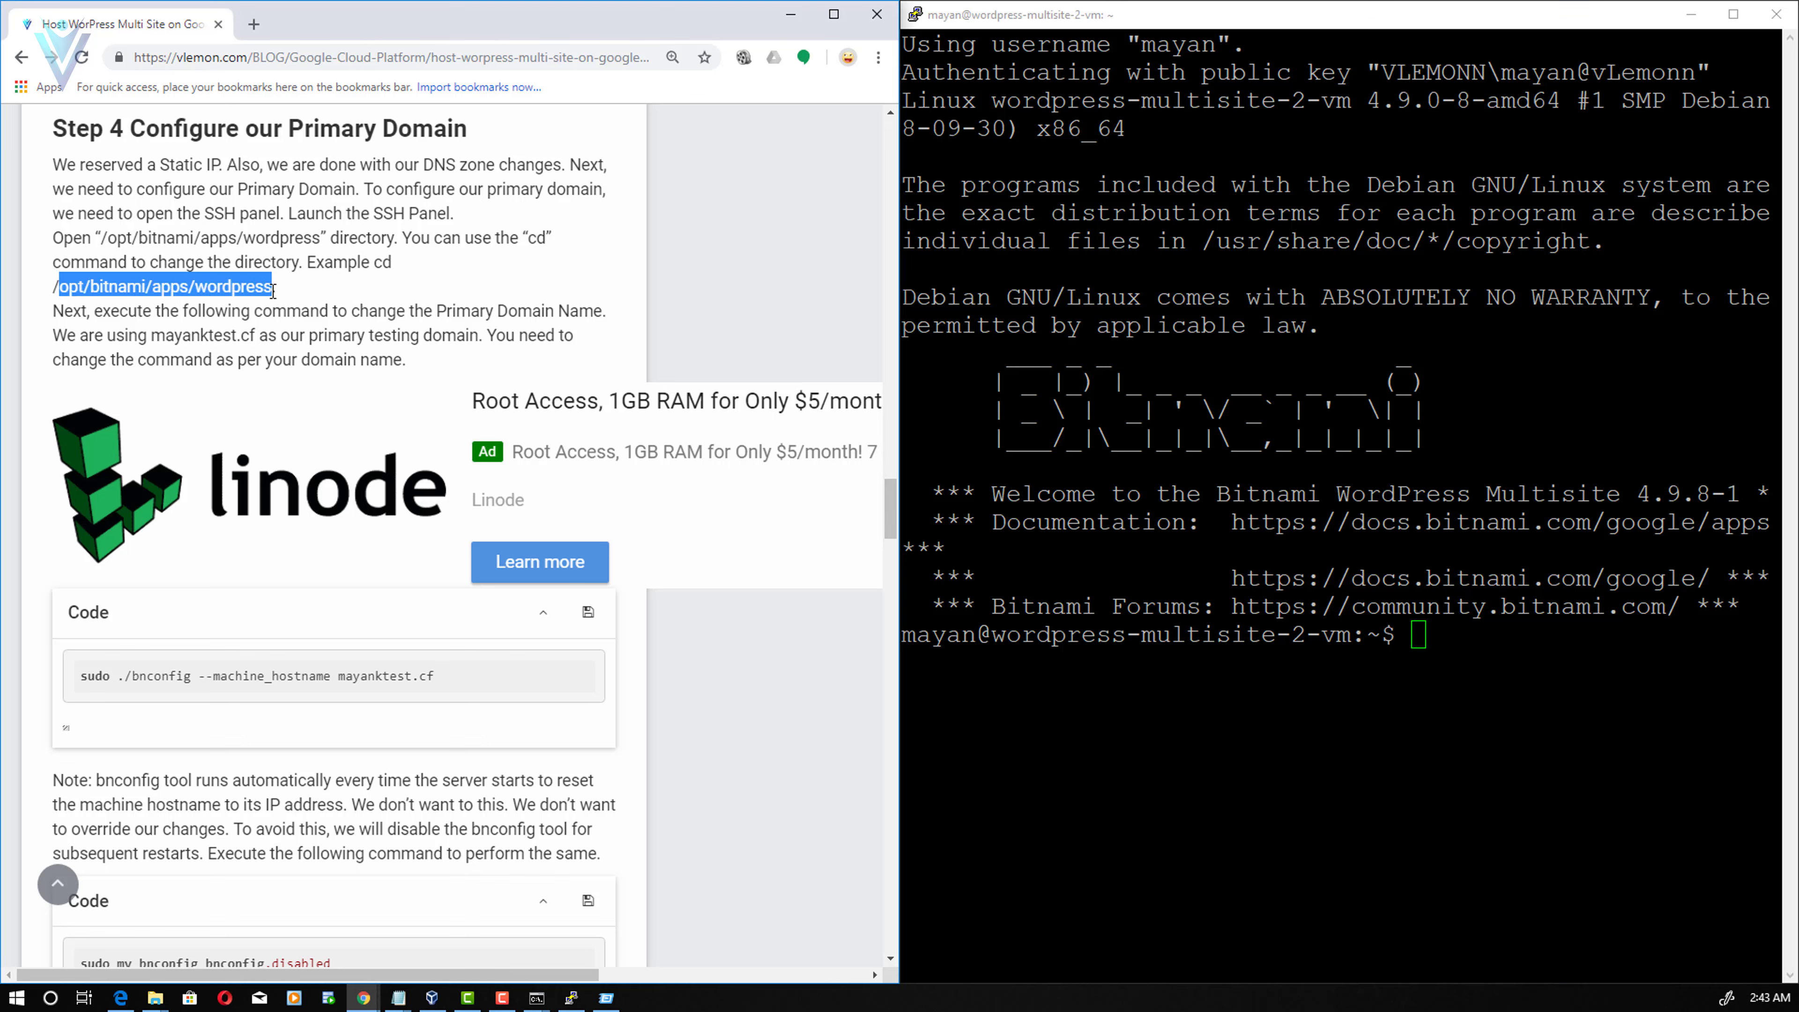
pyautogui.click(111, 241)
pyautogui.moveTo(105, 238); pyautogui.dragTo(321, 238)
pyautogui.hotkey('ctrl', 'c')
pyautogui.hotkey('alt', 'Tab')
# - Change into /opt/bitnami/apps/wordpress in PuTTY and list its contents
pyautogui.write('cd')
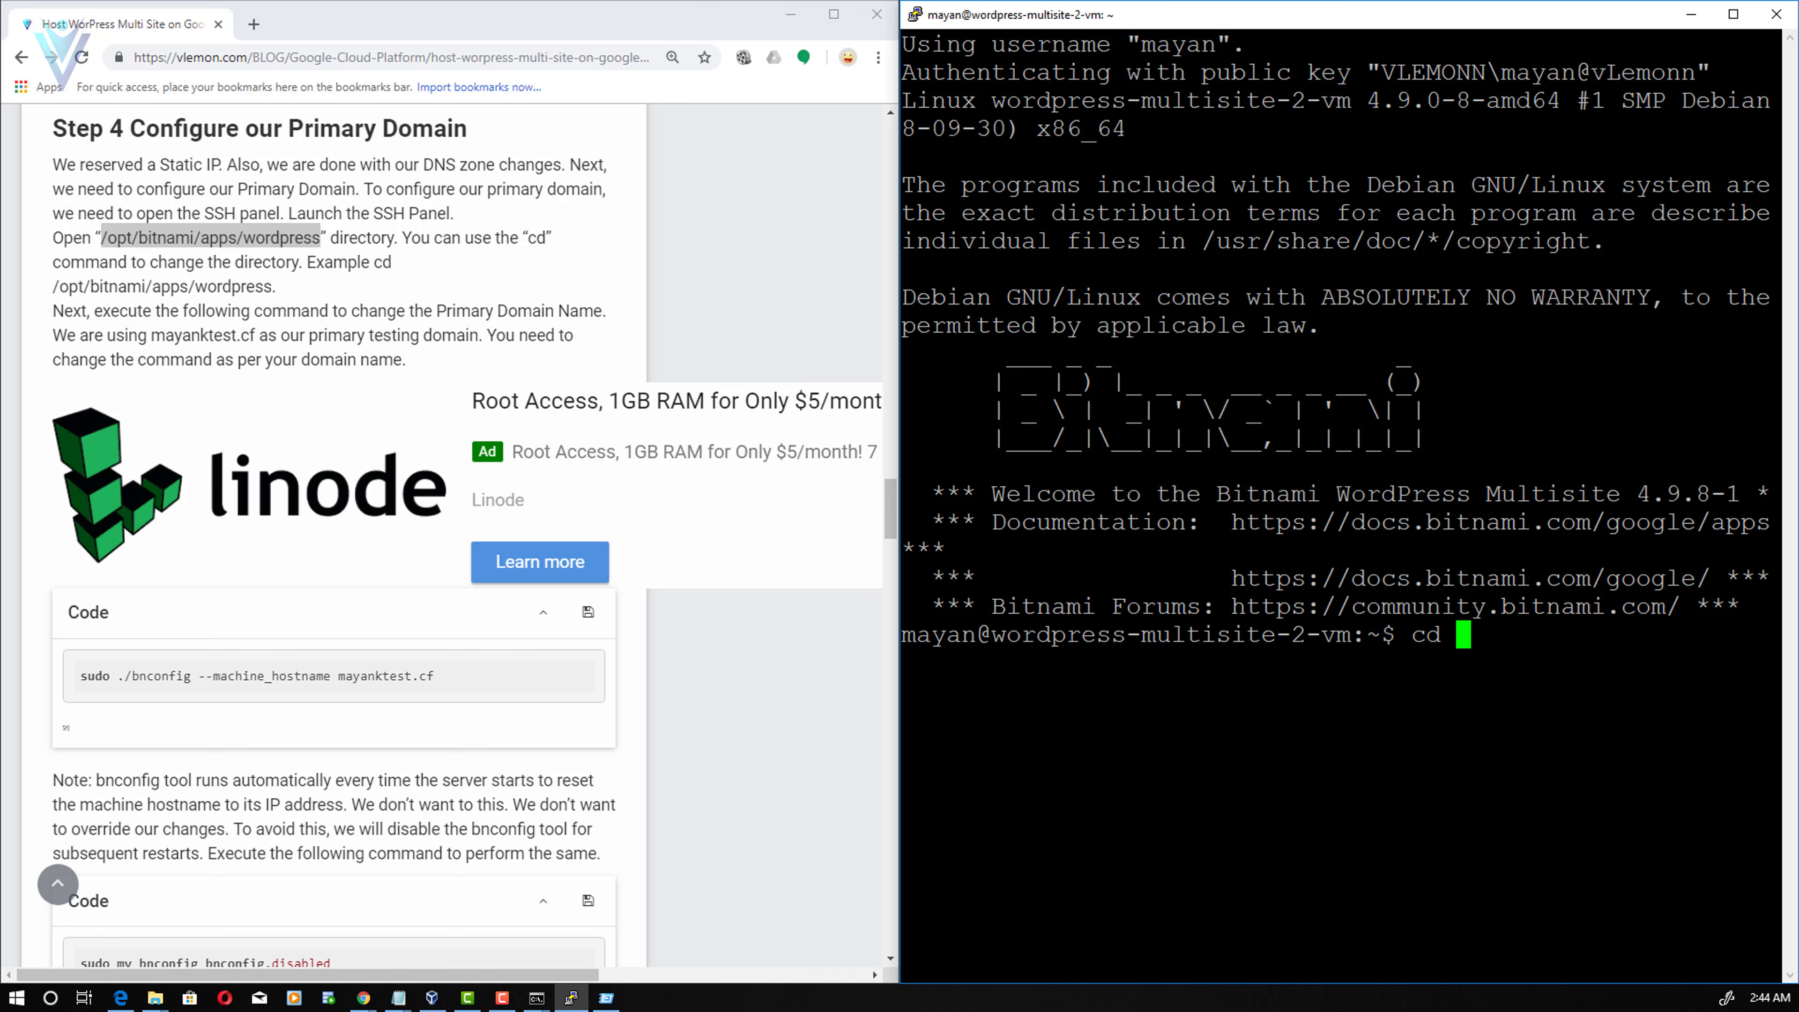
pyautogui.press('shift+Insert')
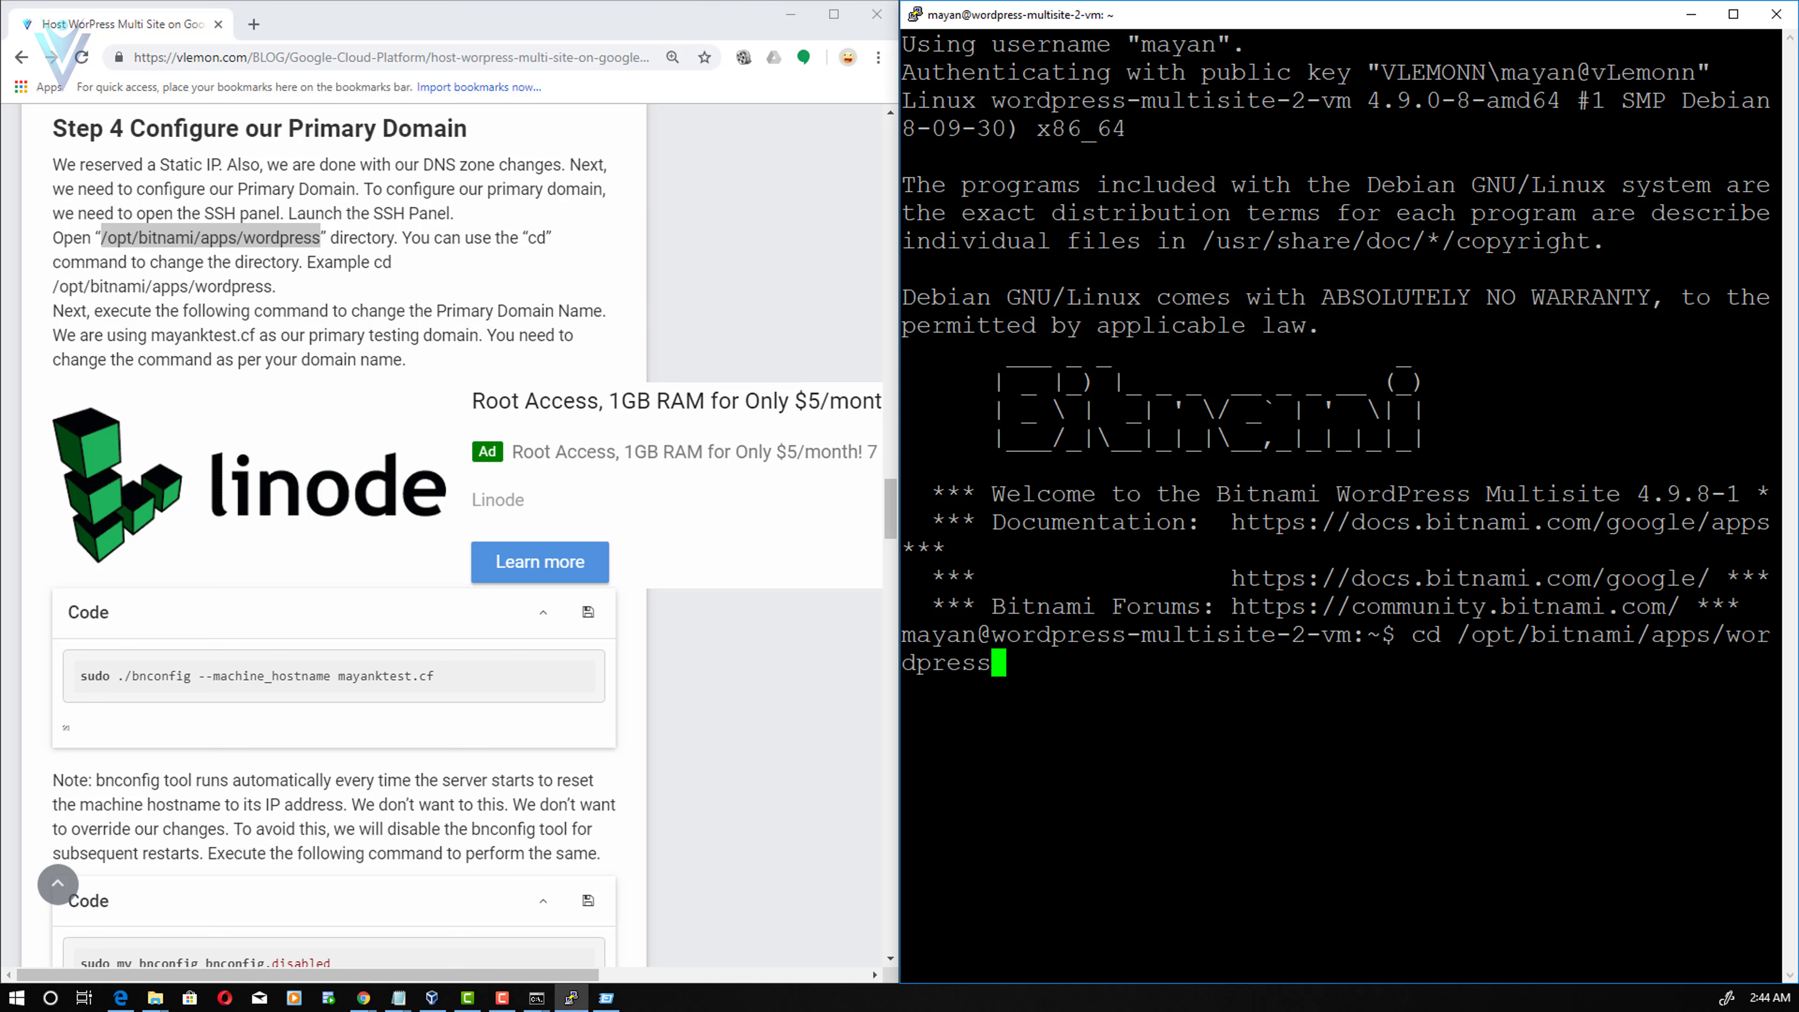
pyautogui.press('Return')
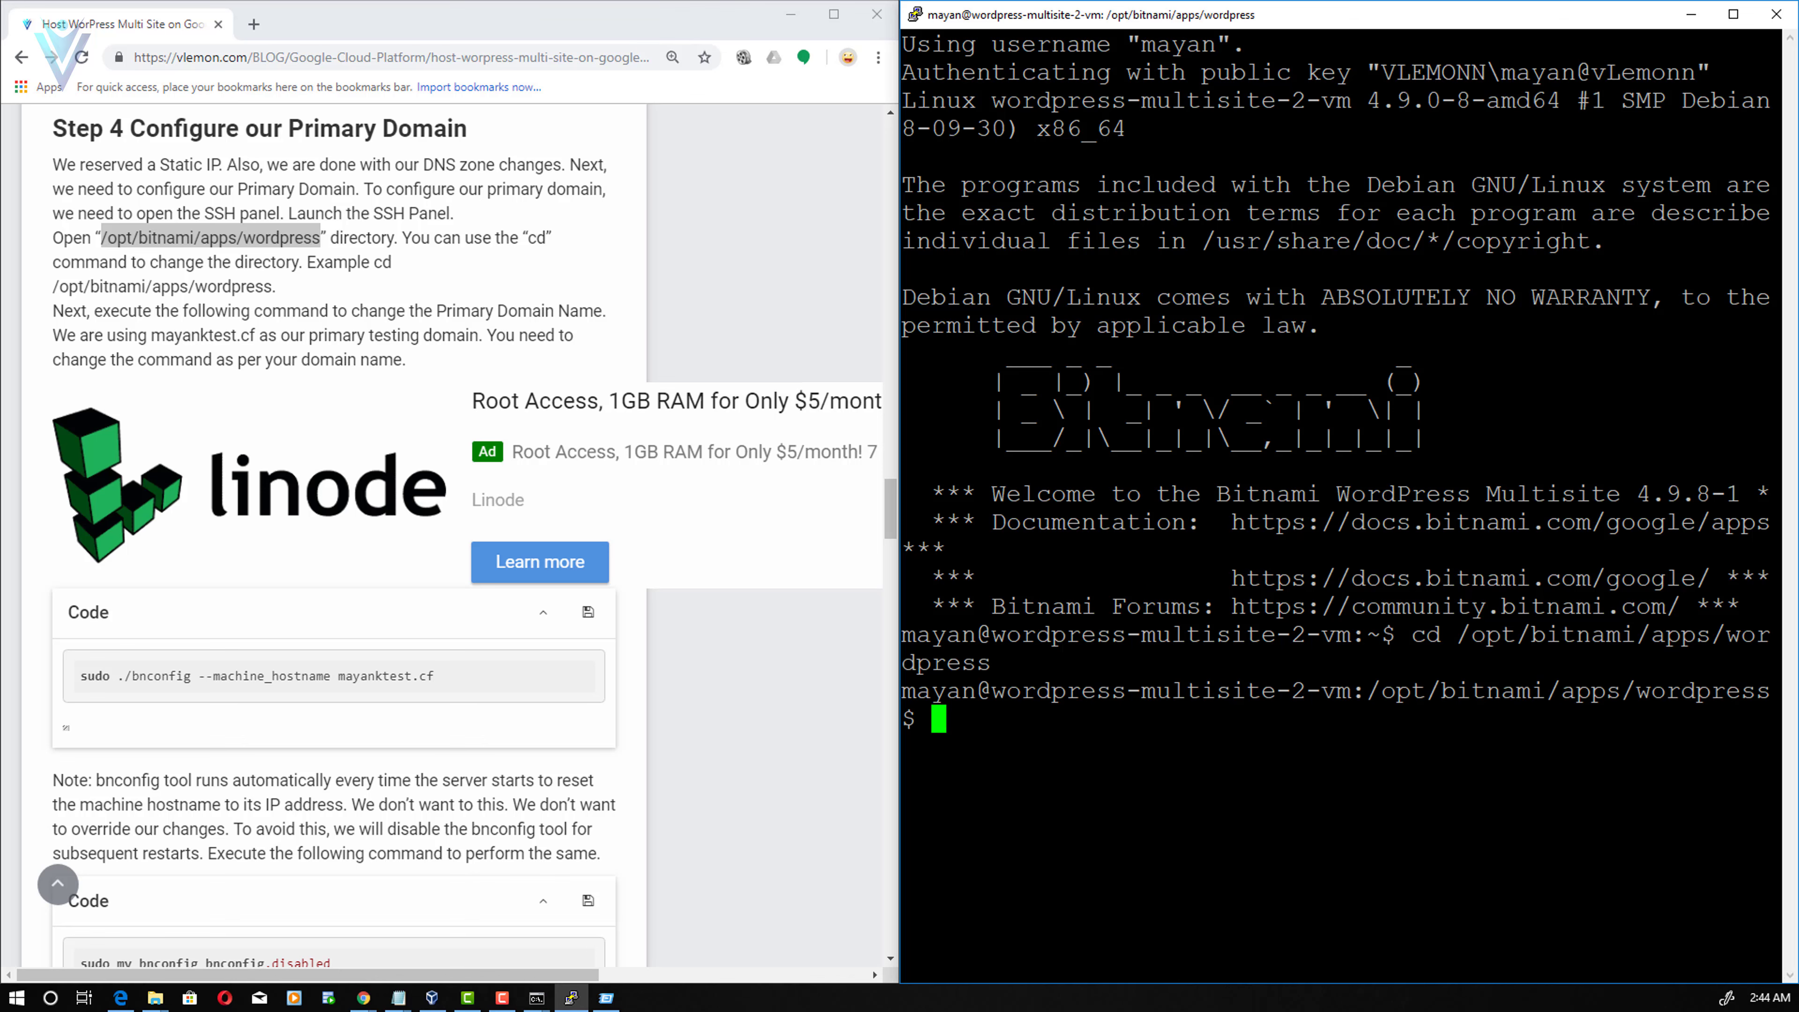
pyautogui.write('ls')
pyautogui.press('Return')
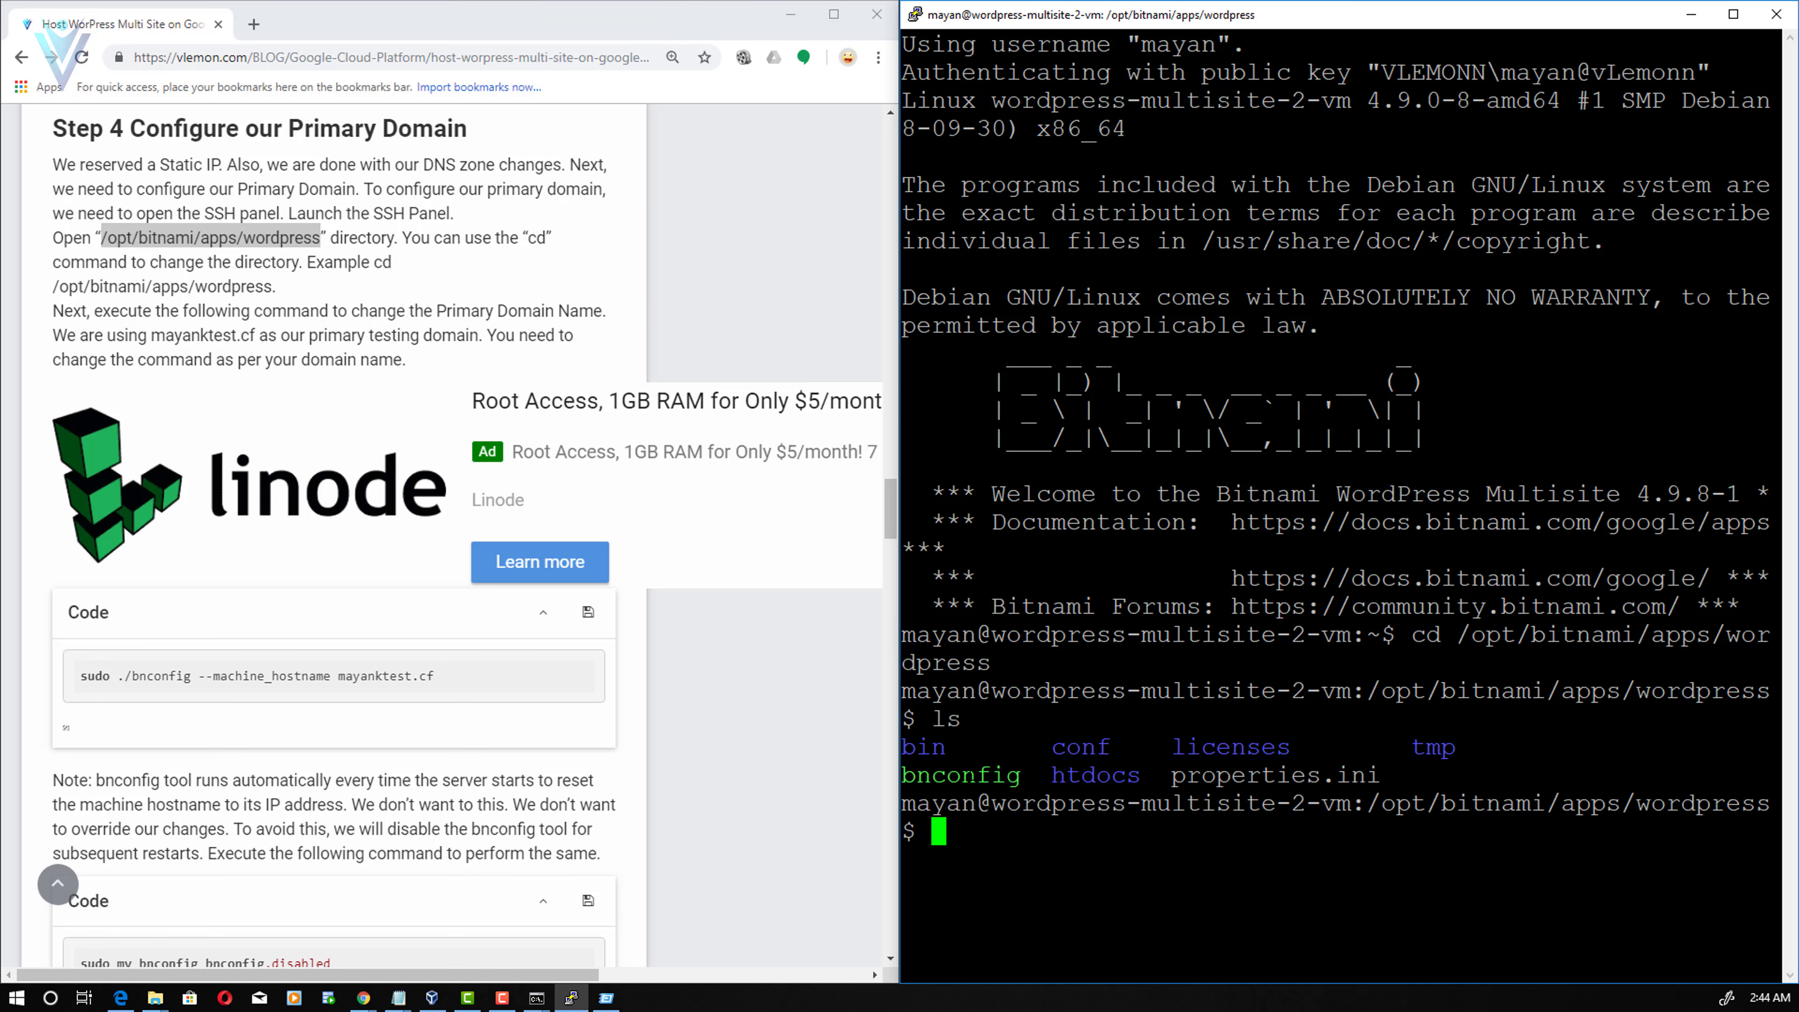
# - Run sudo ./bnconfig --machine_hostname mayanktest.cf to set the hostname
pyautogui.click(370, 738)
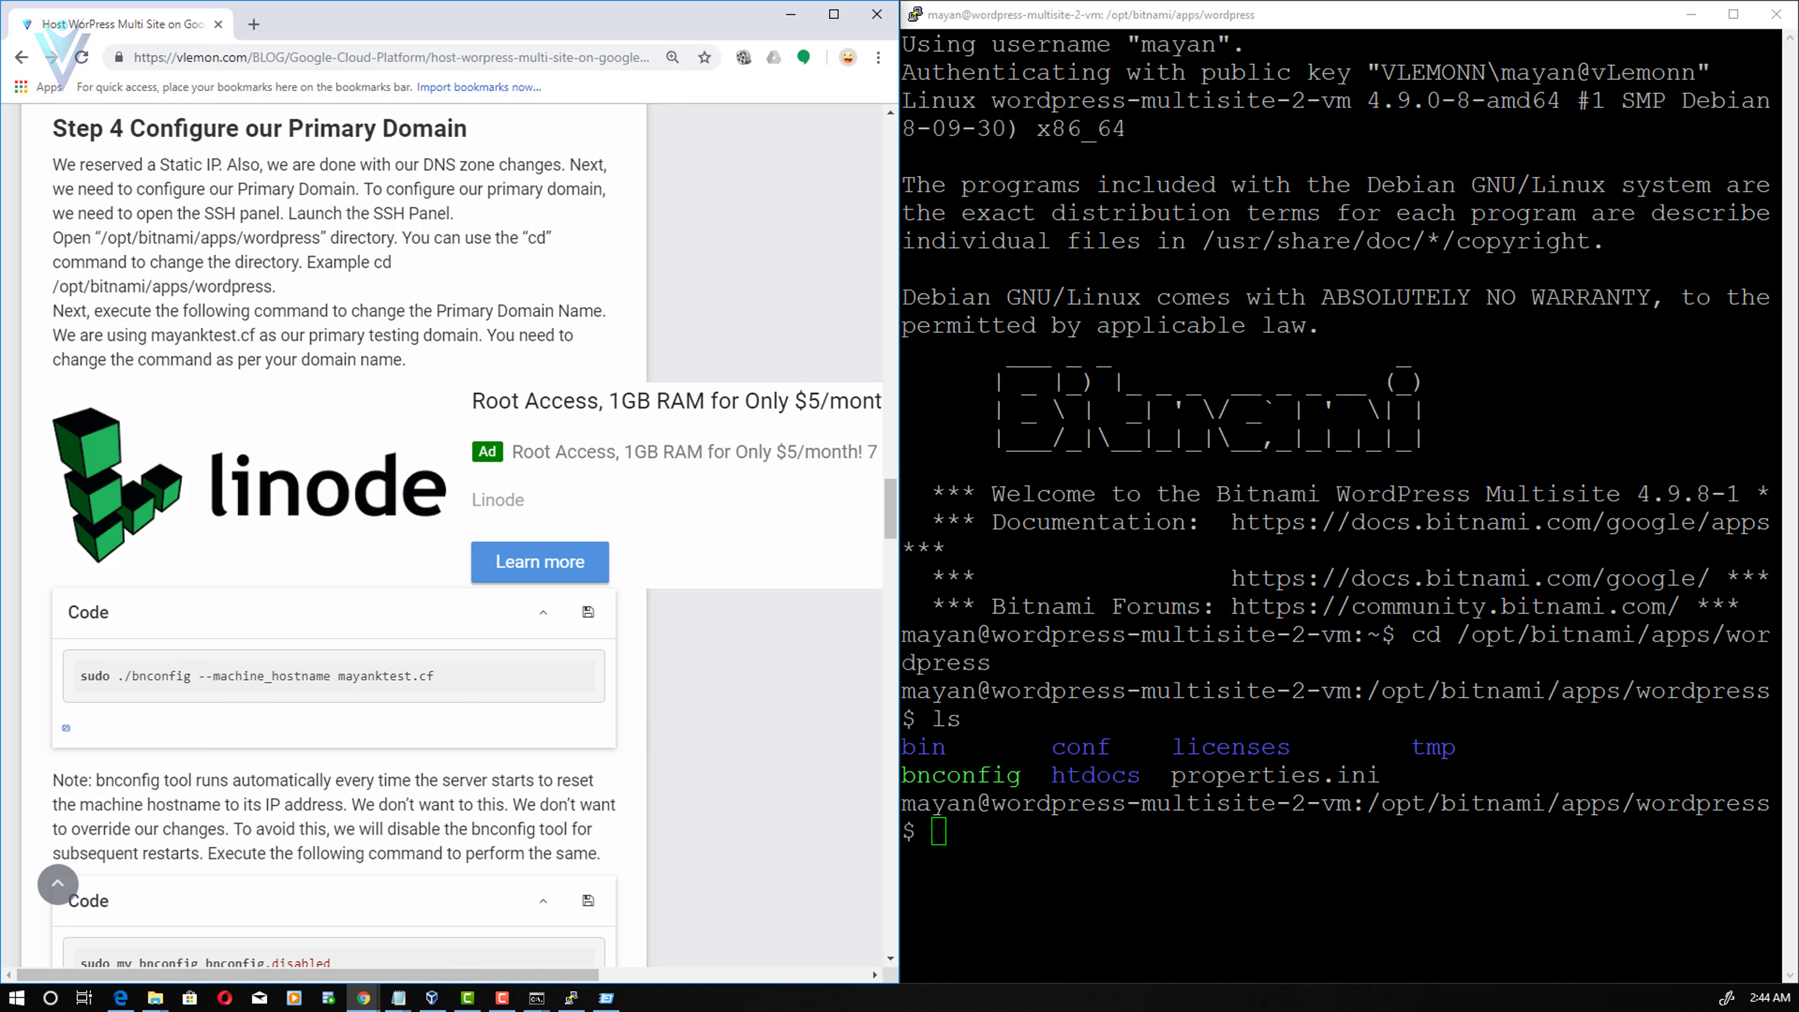
pyautogui.hotkey('alt', 'Tab')
pyautogui.write('sudo ./bnconfig --machine_hostname mayanktest.cf')
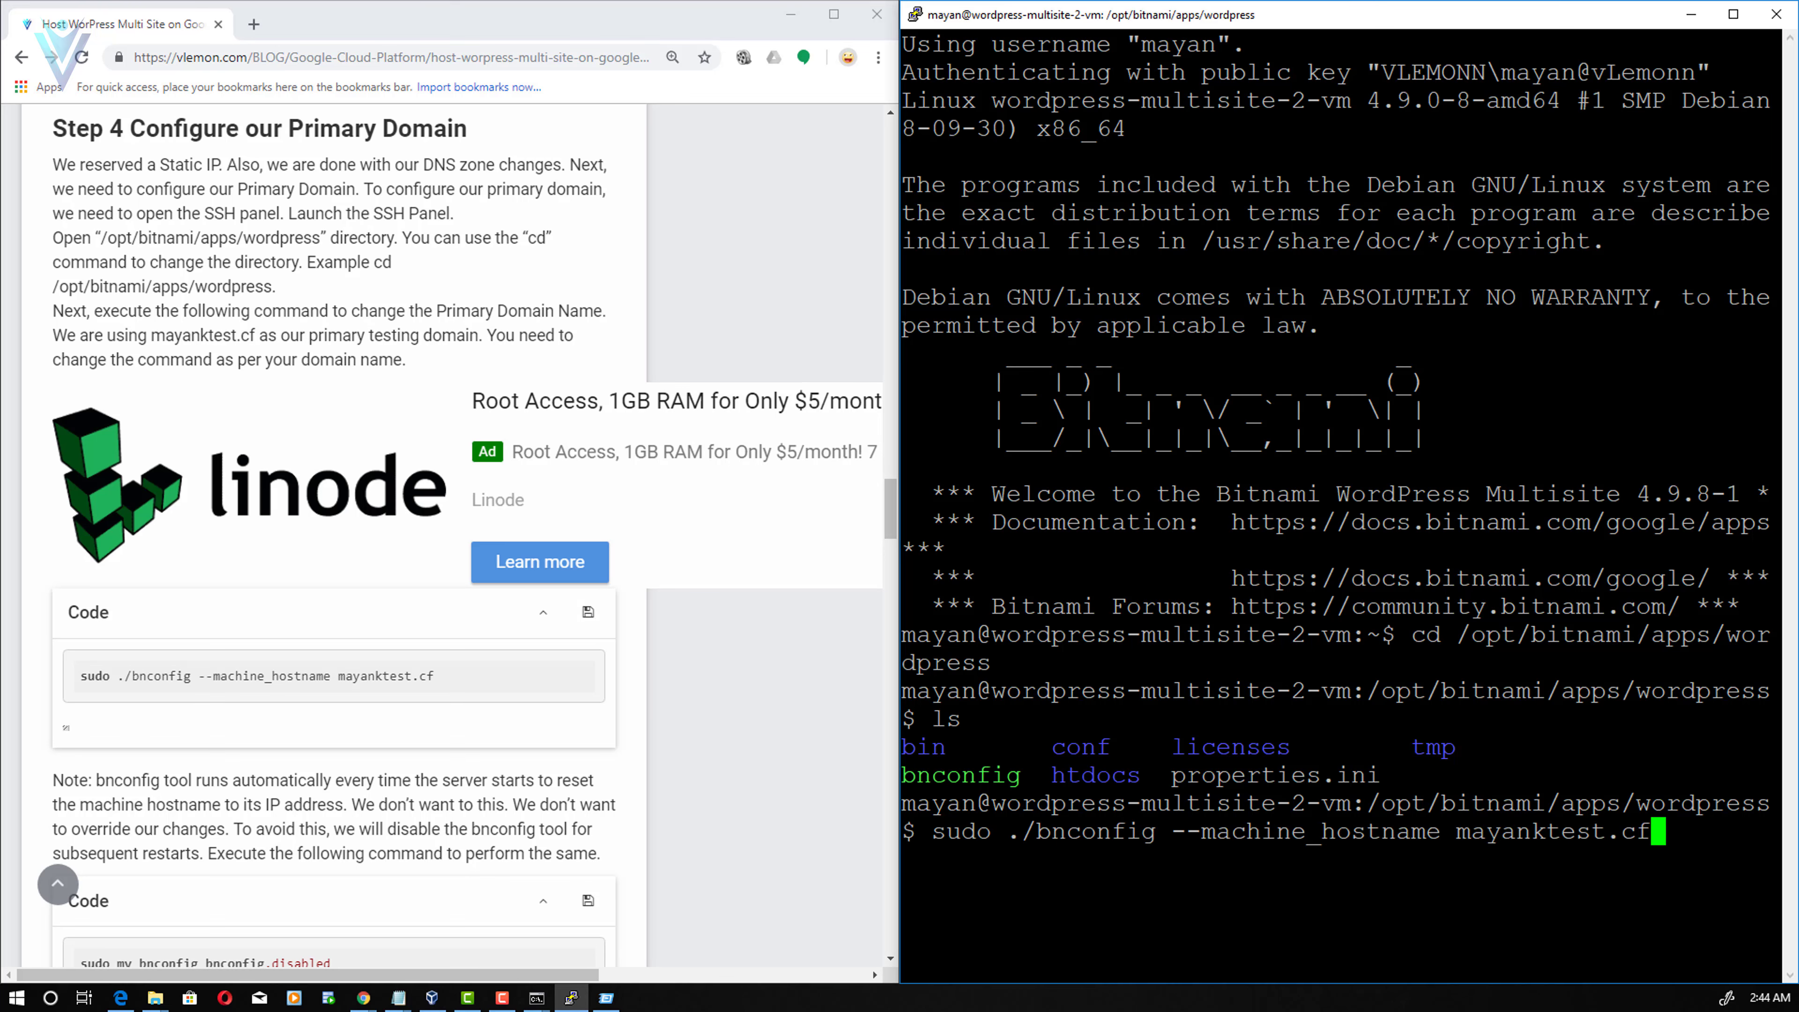
pyautogui.press('Return')
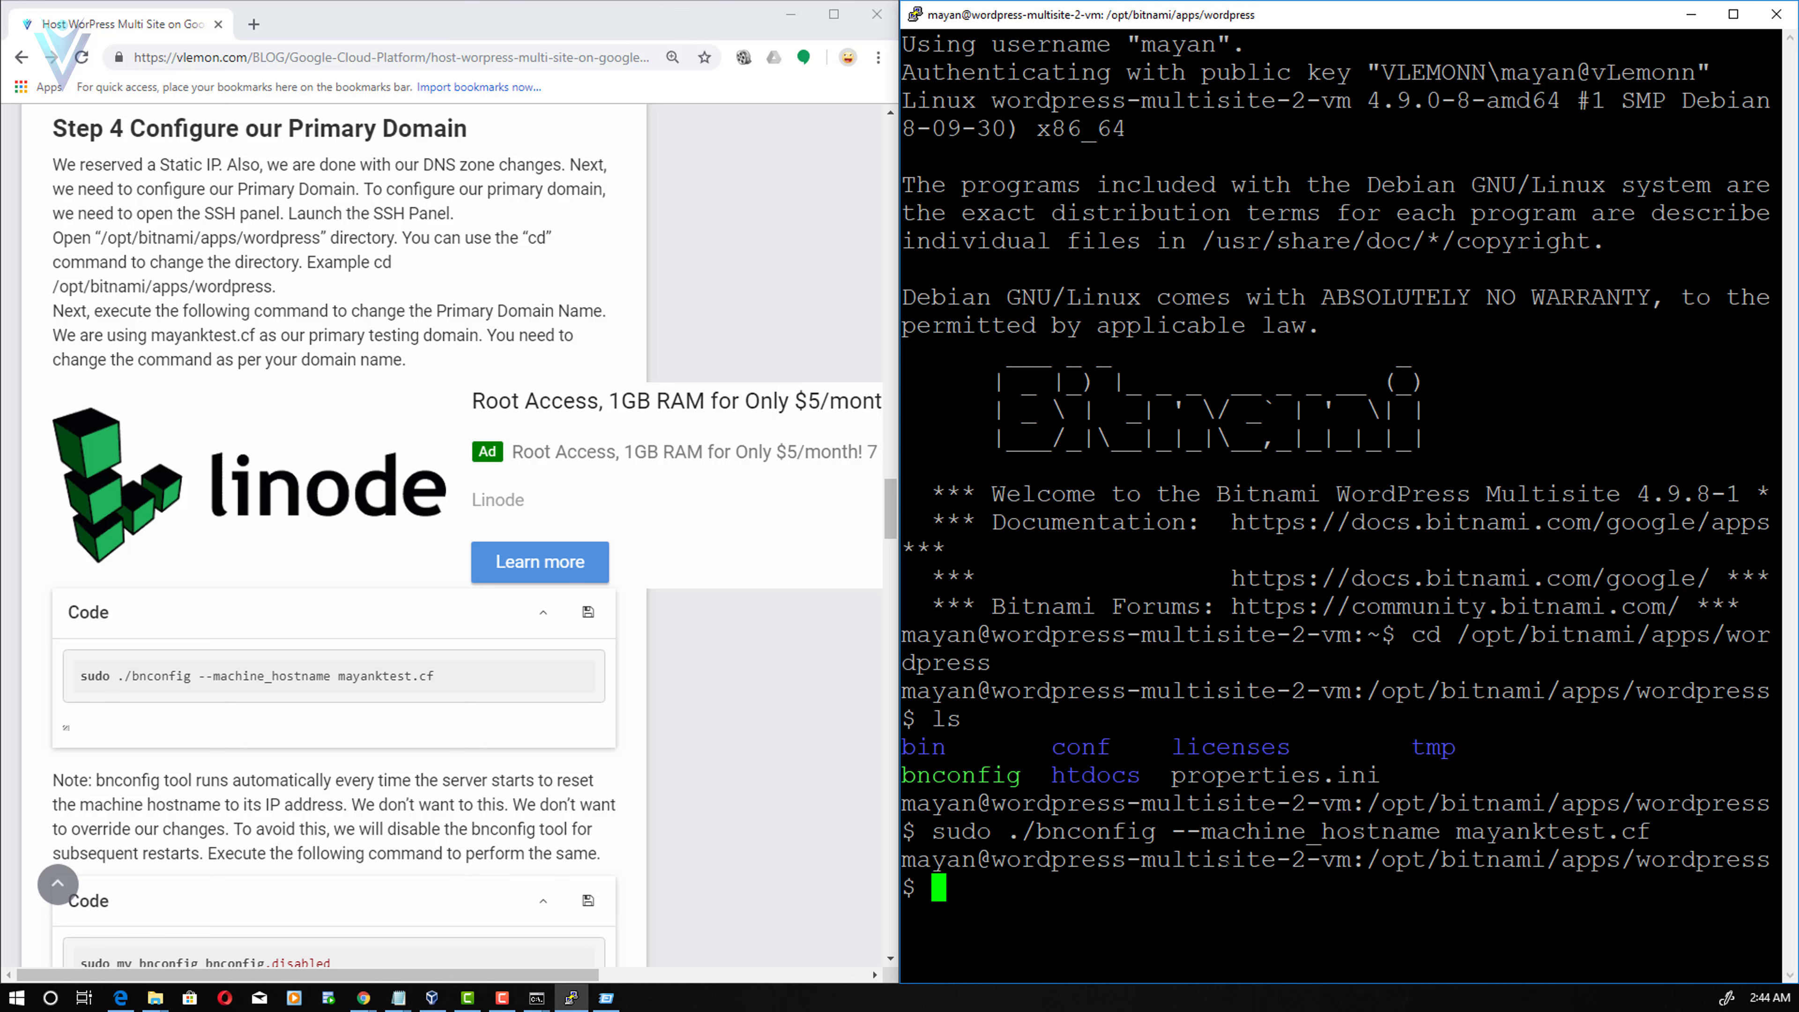
# - Load the site at mayanktest.cf in place of the old xip.io address
pyautogui.click(790, 14)
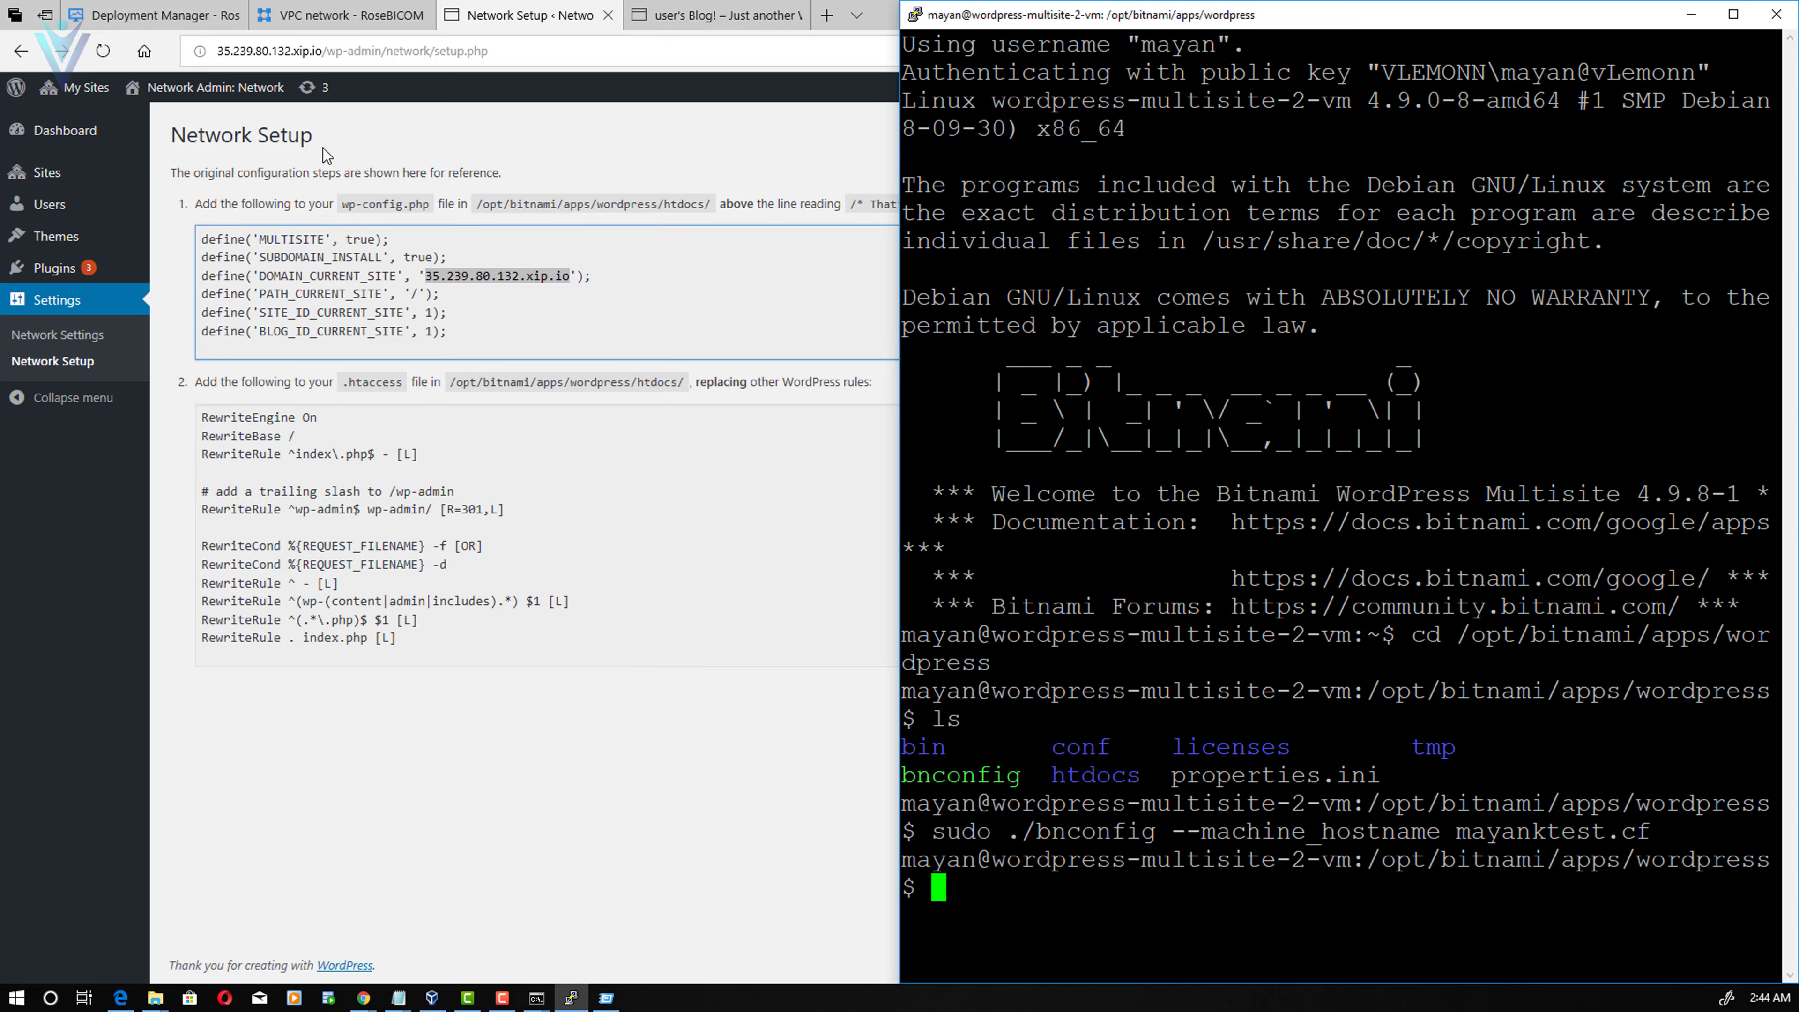
pyautogui.click(137, 88)
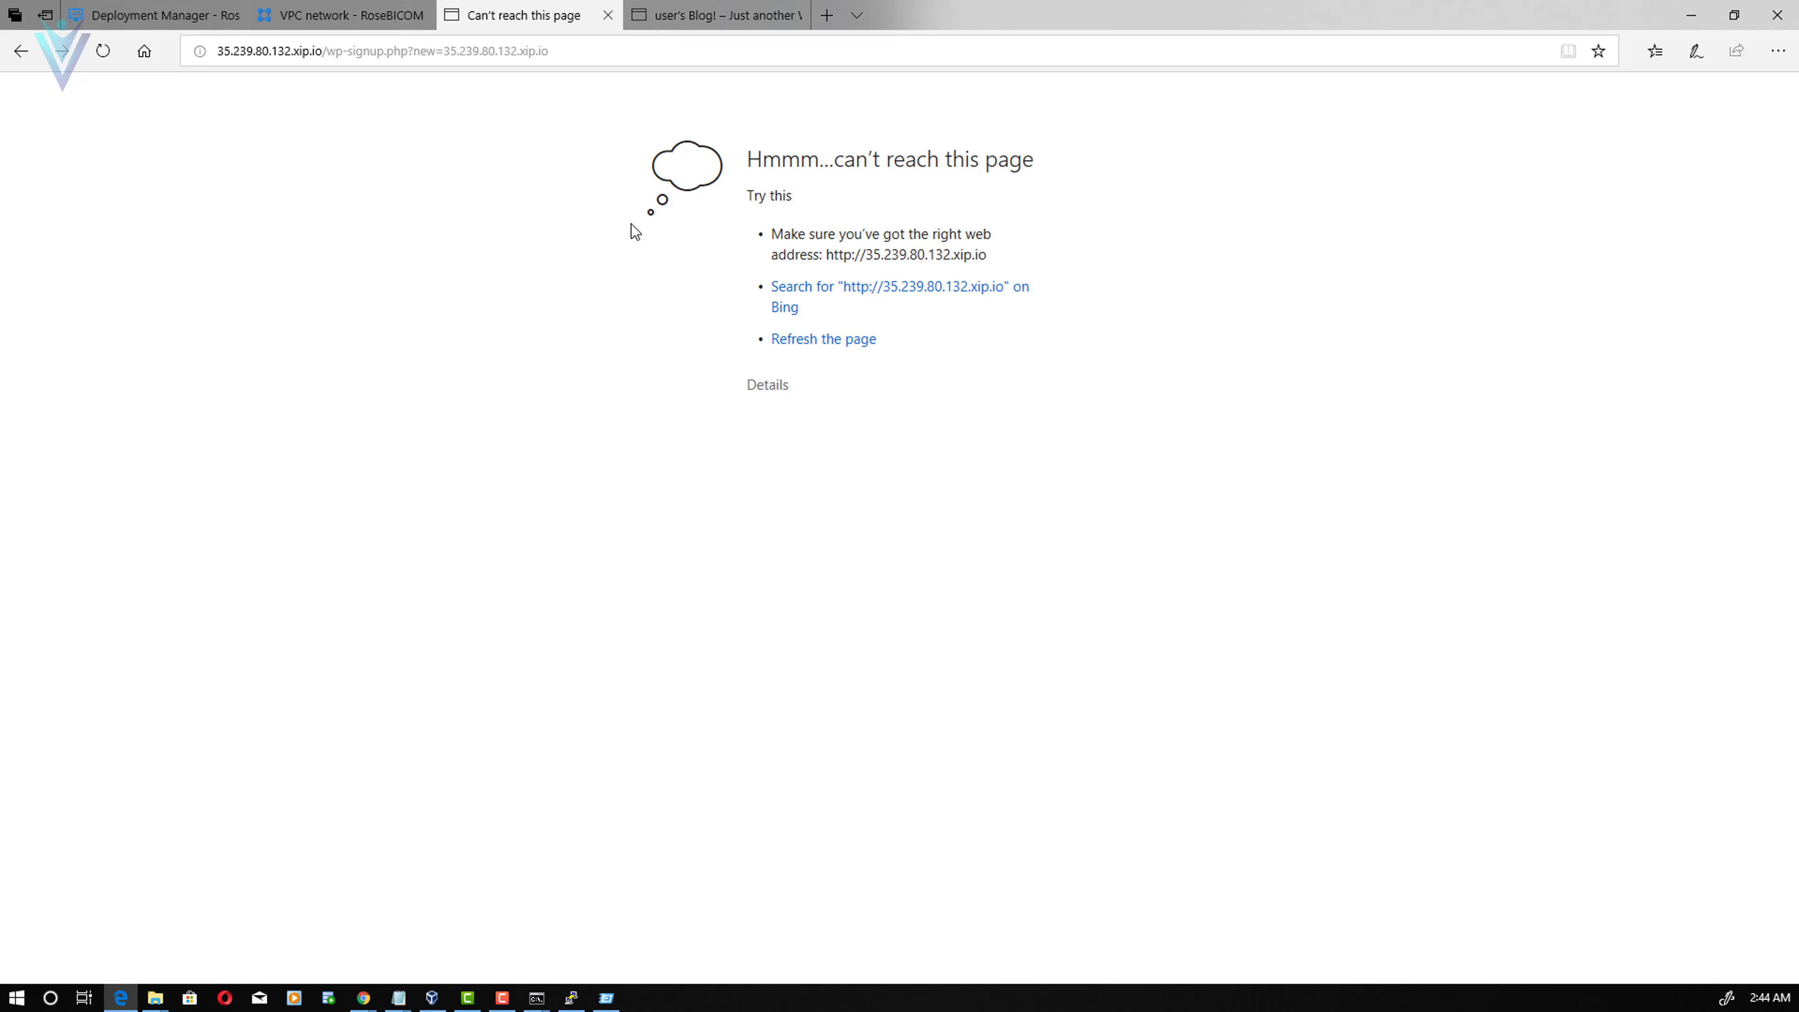
pyautogui.click(340, 15)
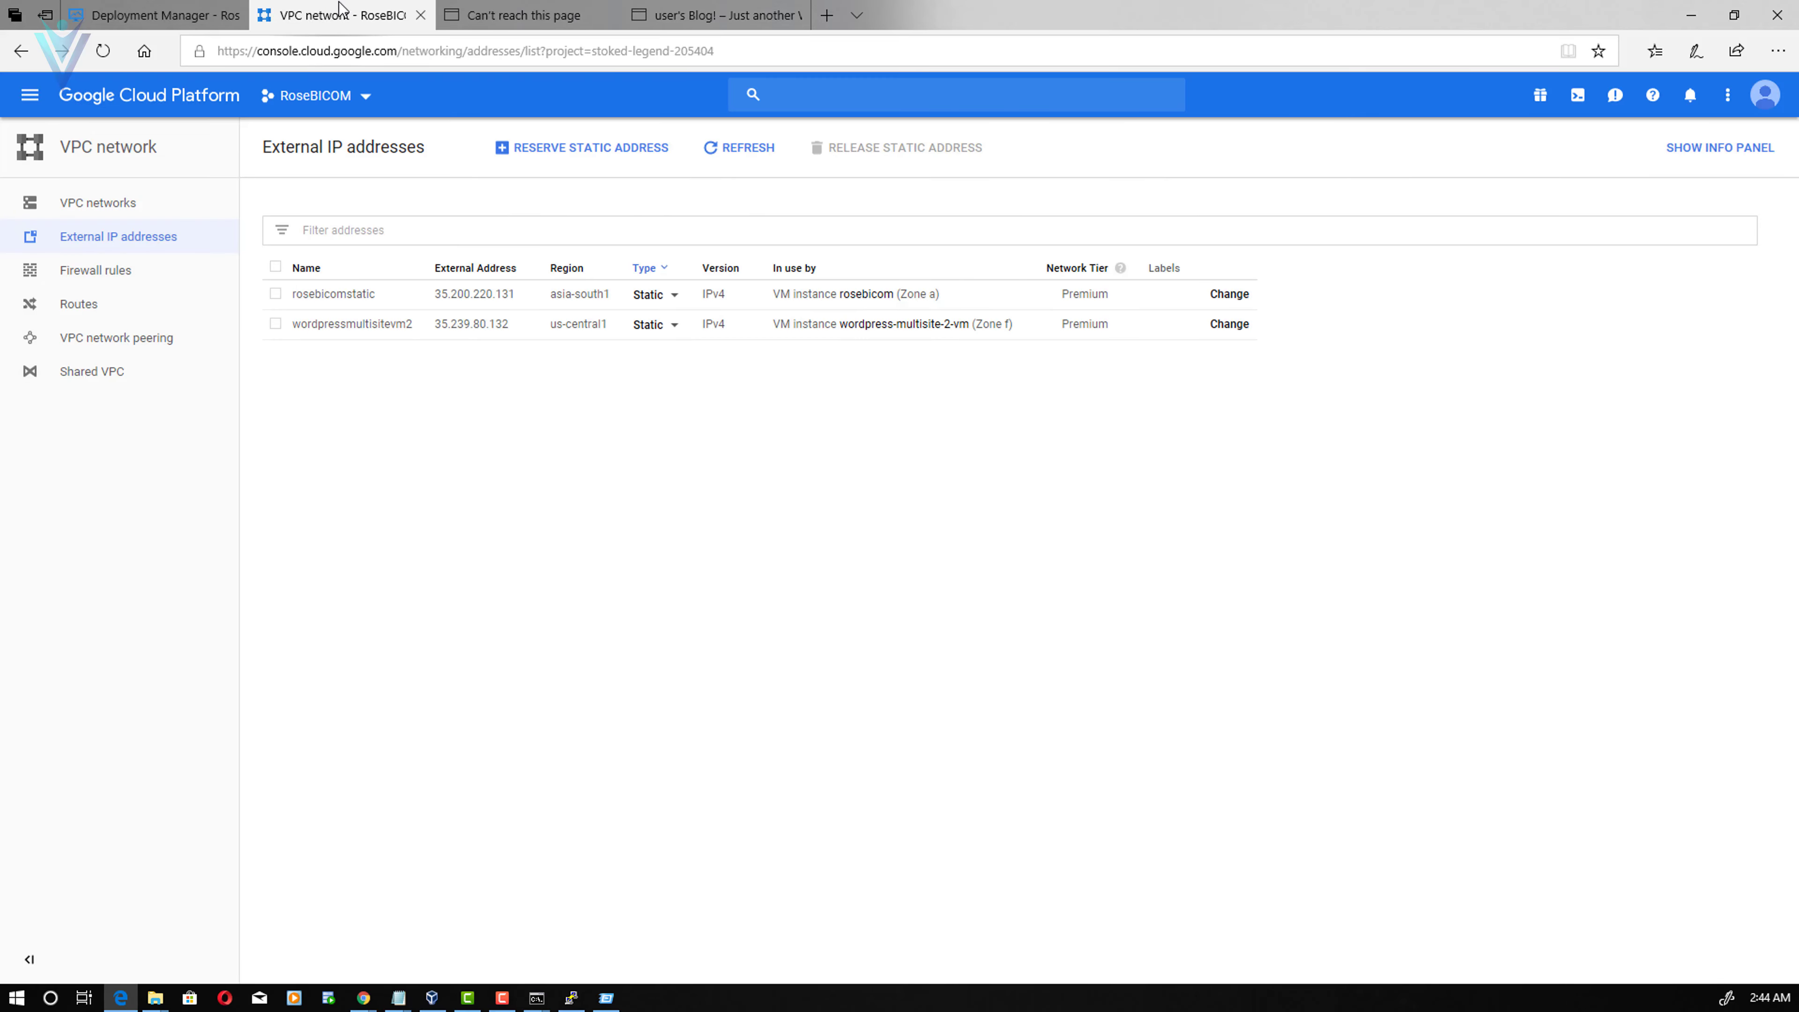
pyautogui.click(560, 15)
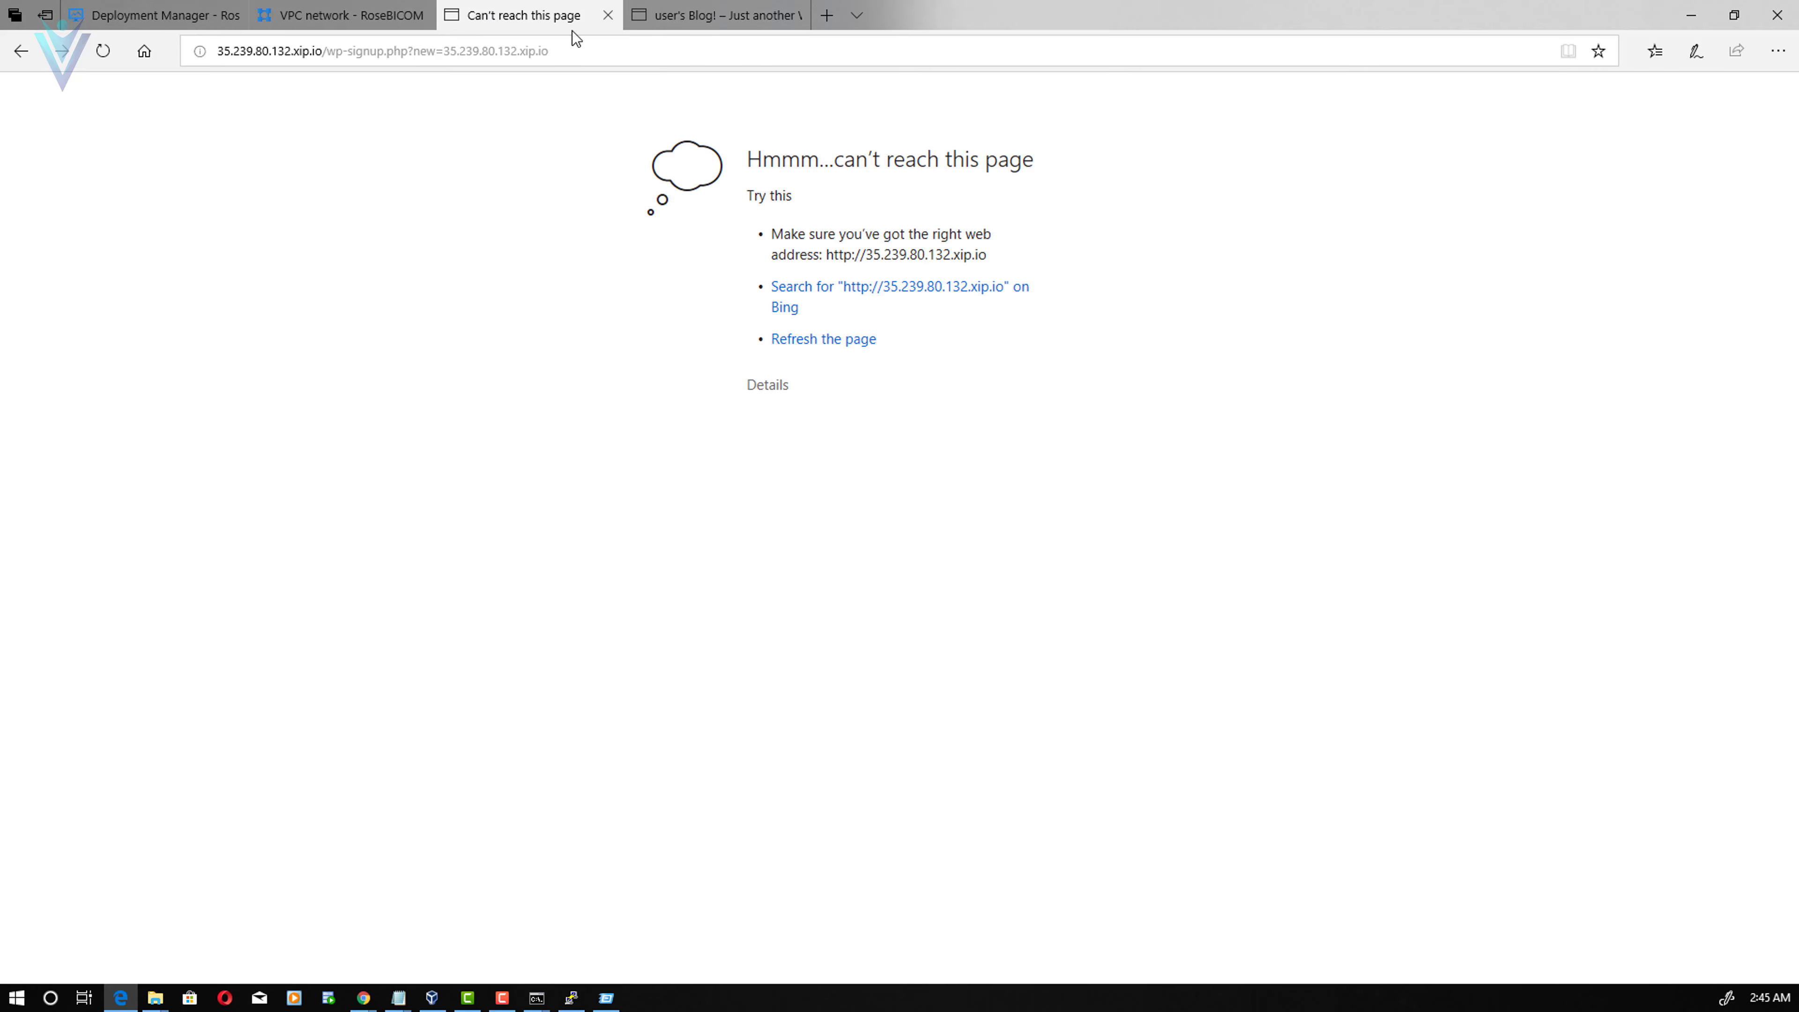
pyautogui.click(622, 60)
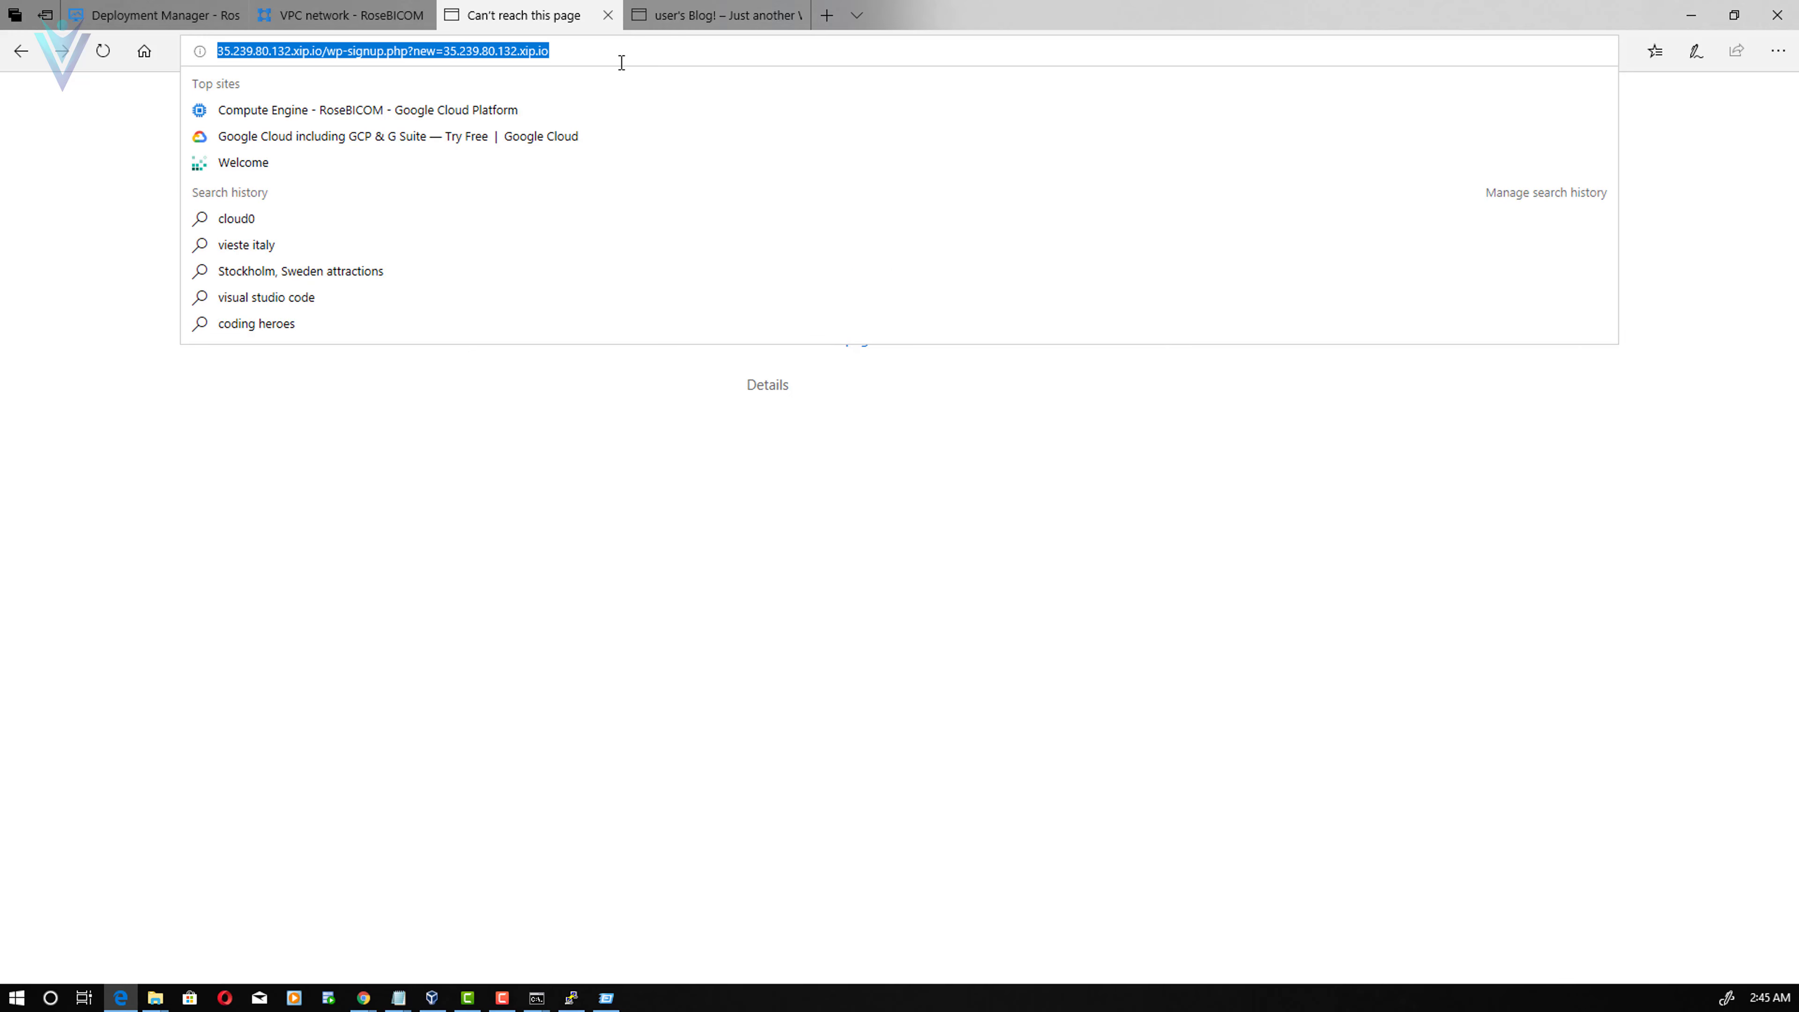
pyautogui.write('mayank')
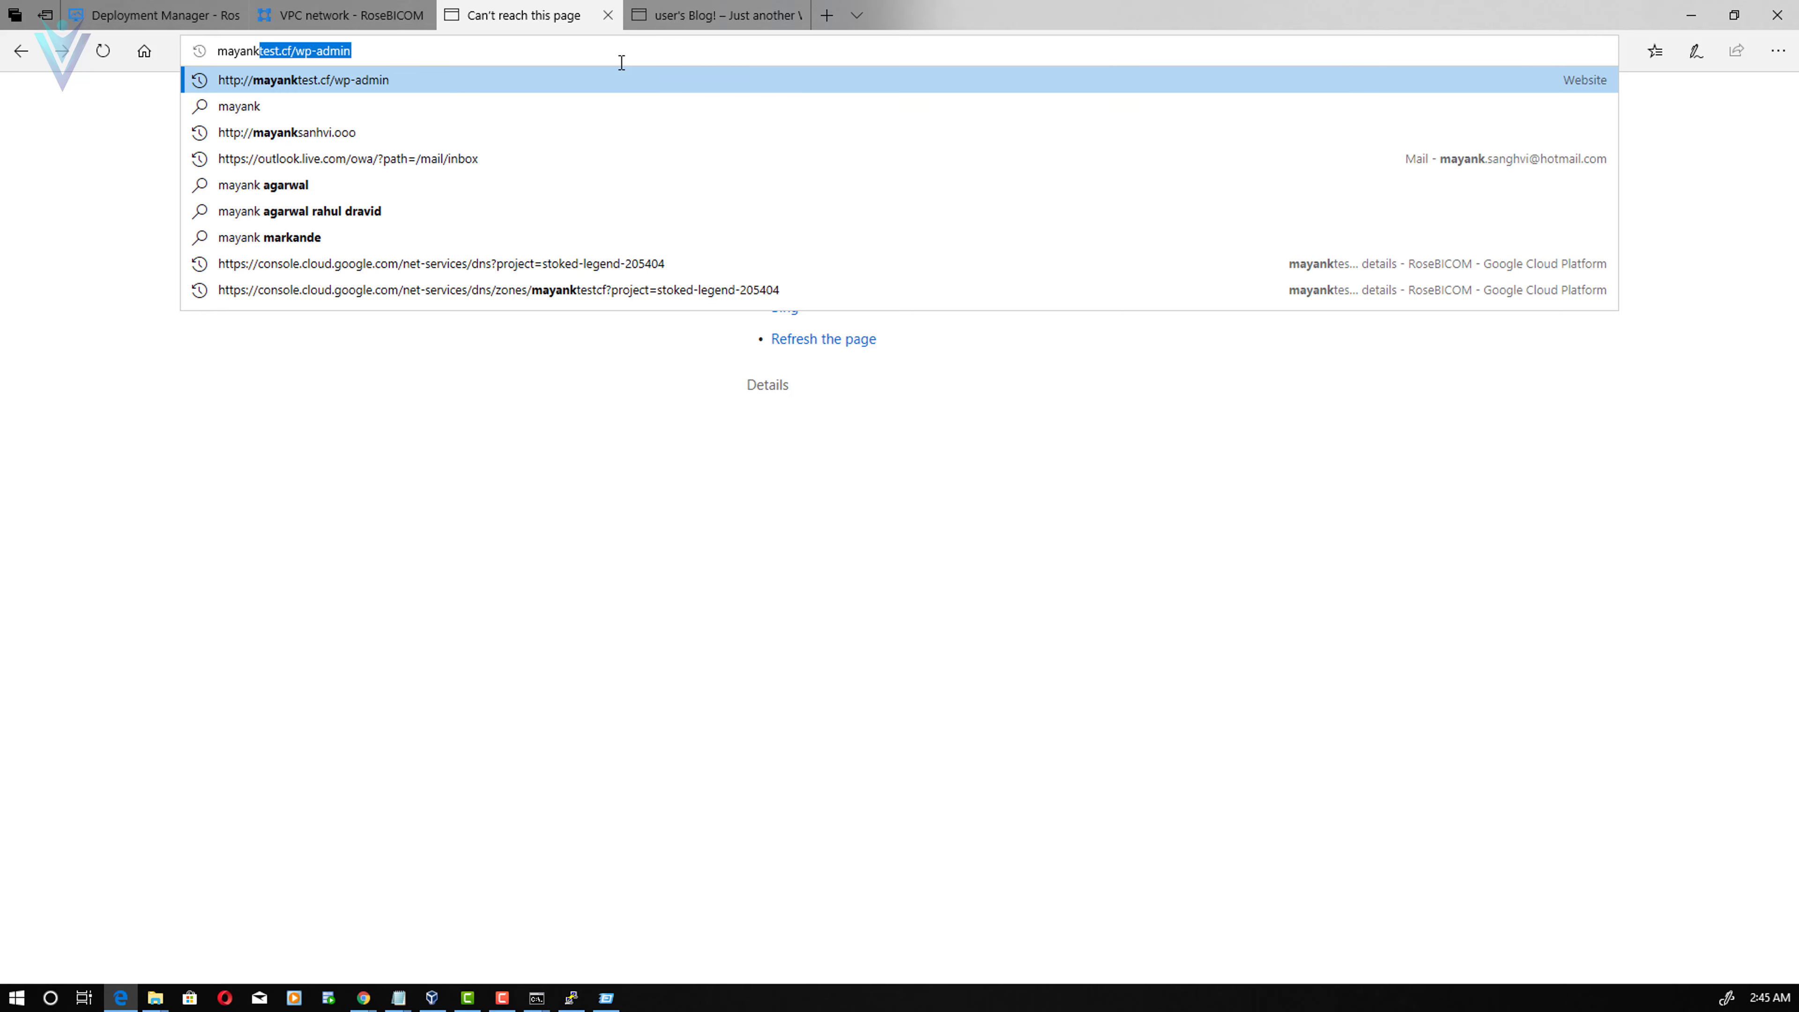
pyautogui.write('test.cf')
pyautogui.press('Return')
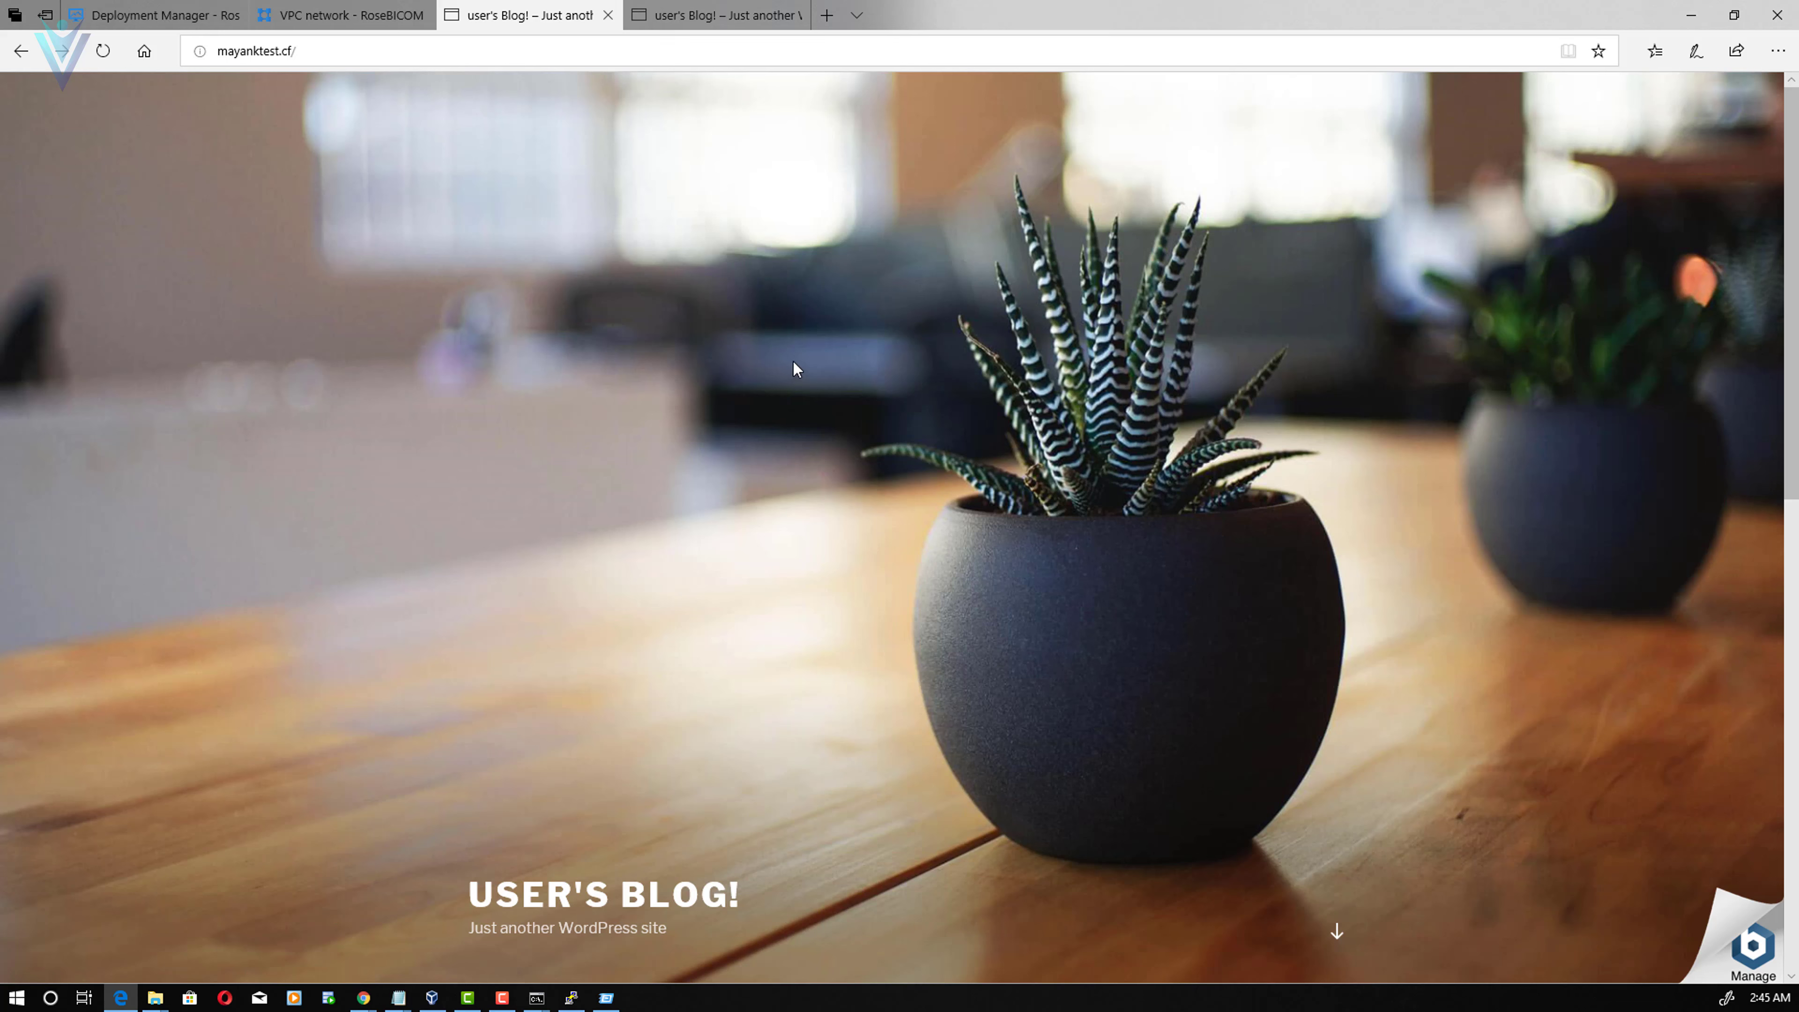
# - Open mayanktest.cf/wp-admin and return to the Deployment Manager details for the admin credentials
pyautogui.click(368, 15)
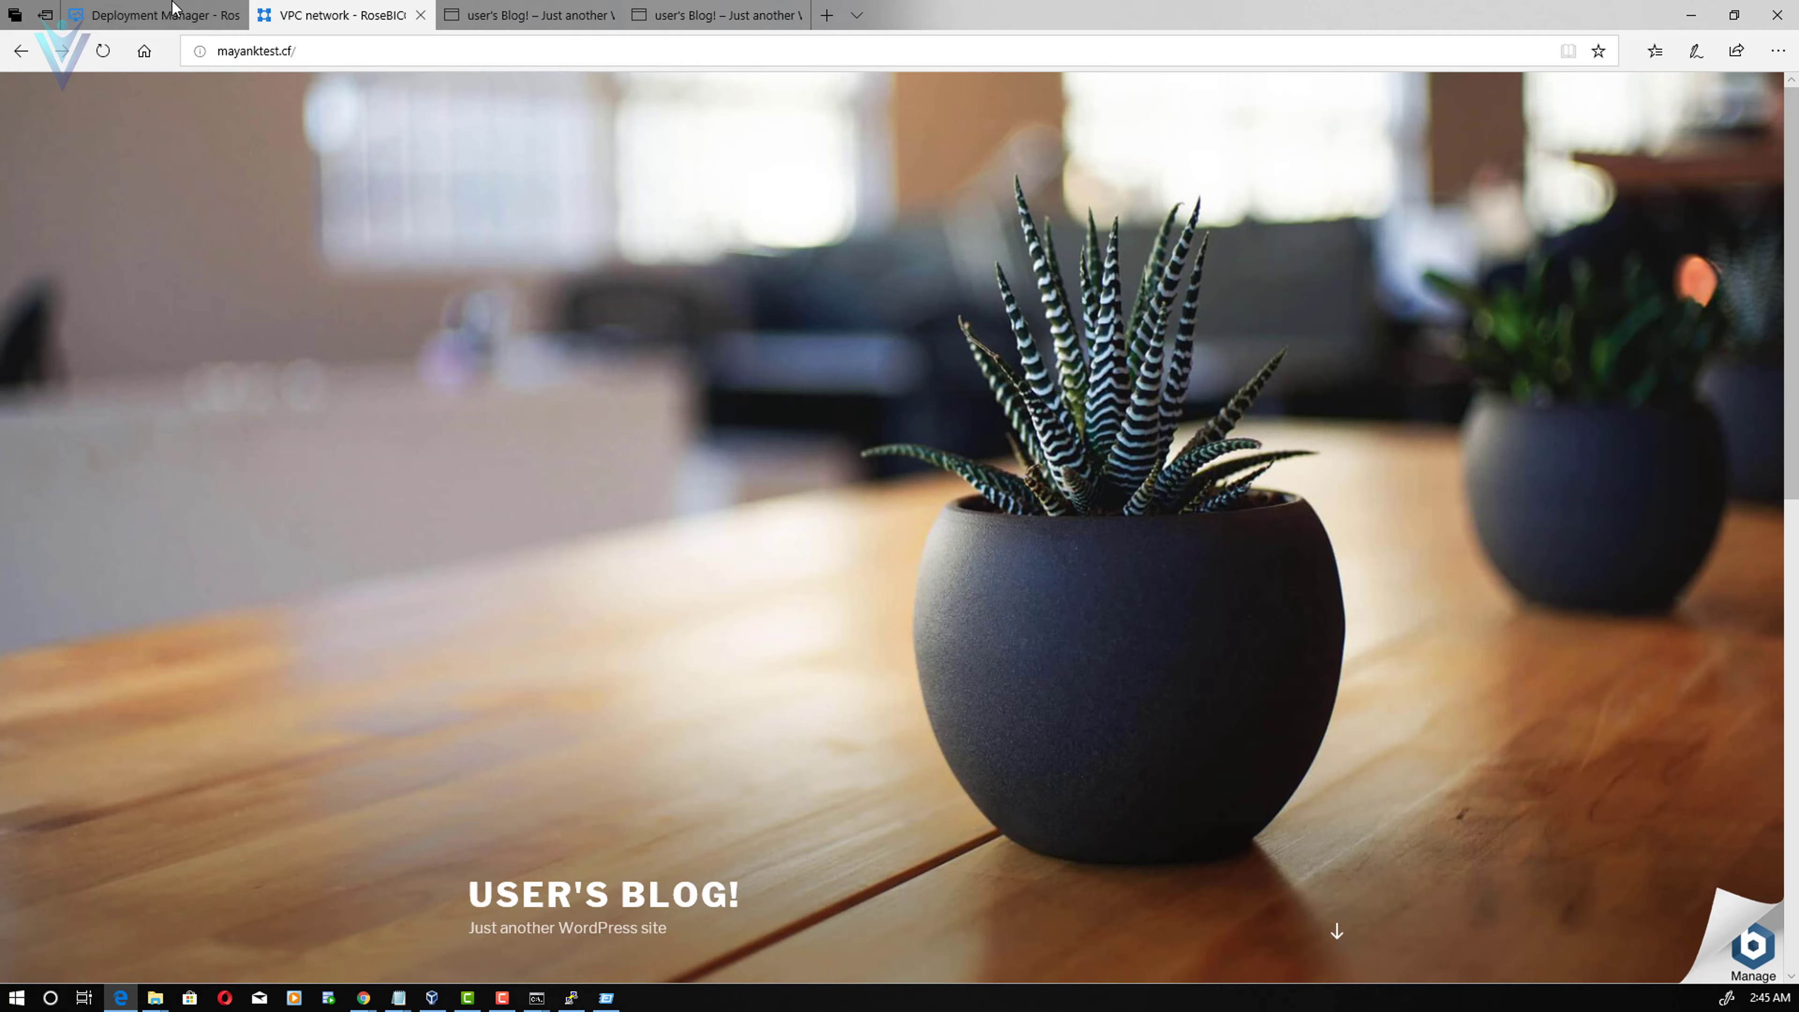
pyautogui.click(147, 11)
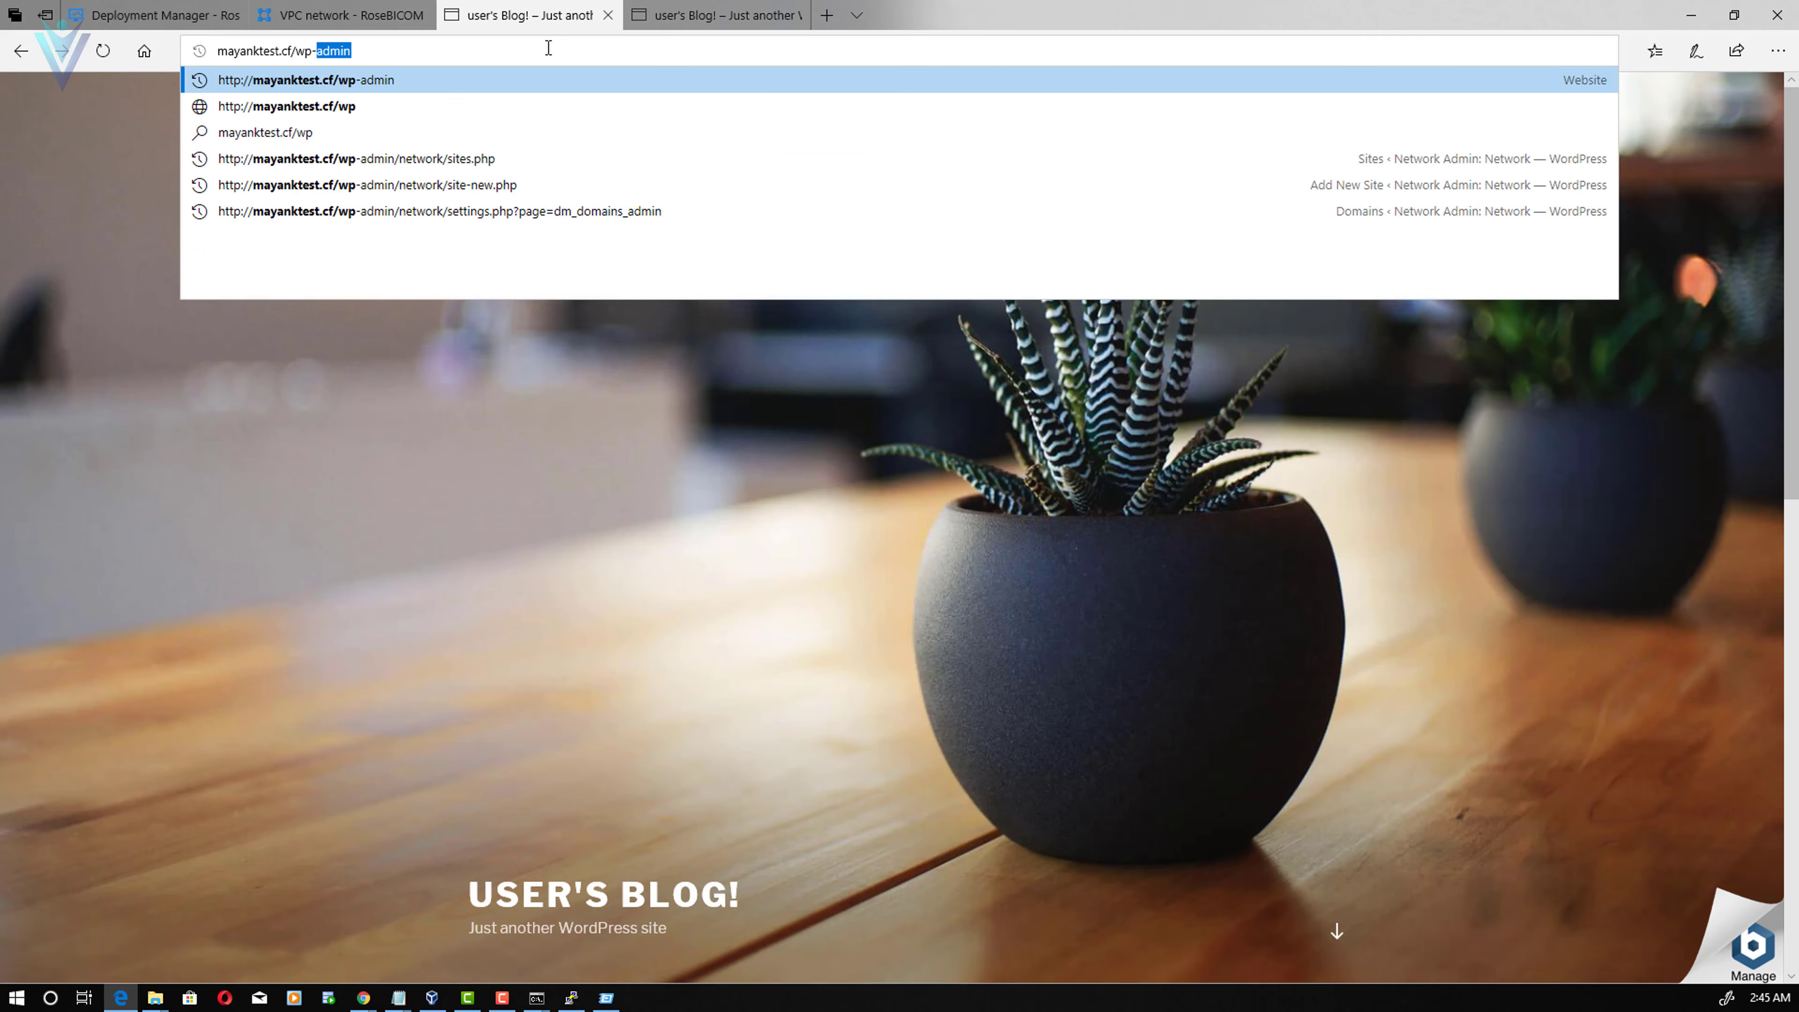
pyautogui.press('Return')
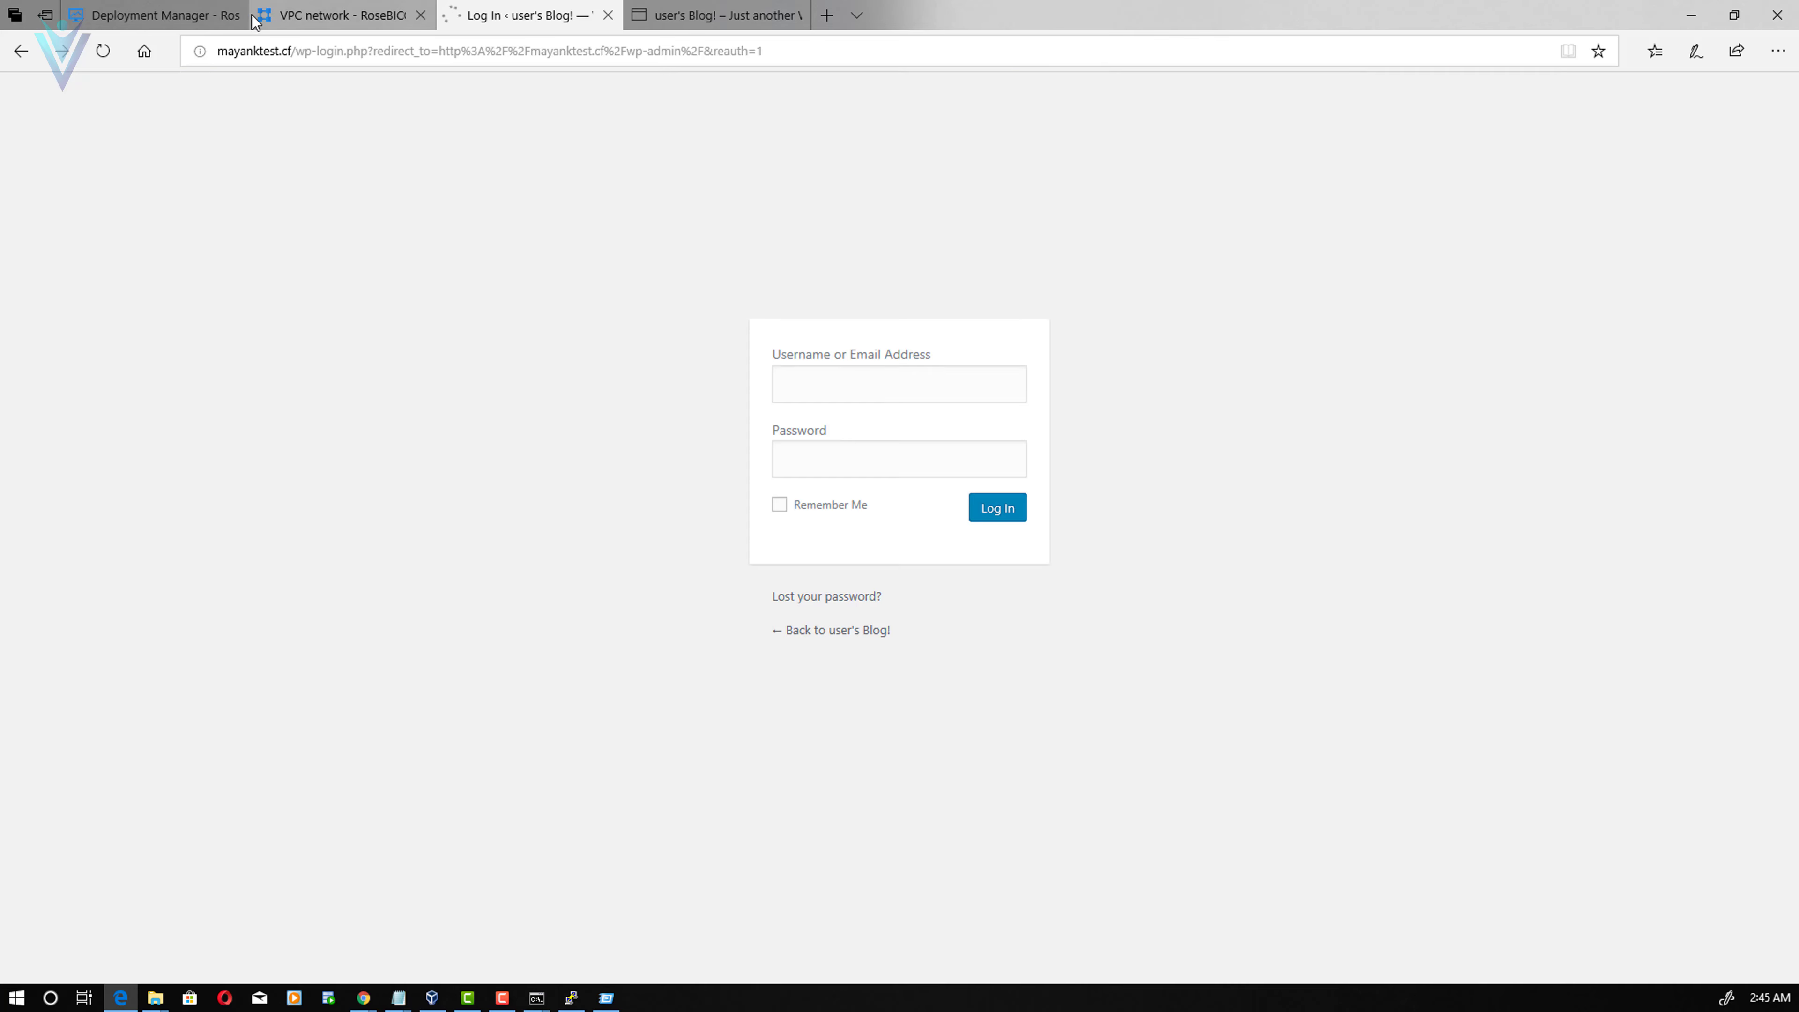
pyautogui.click(148, 14)
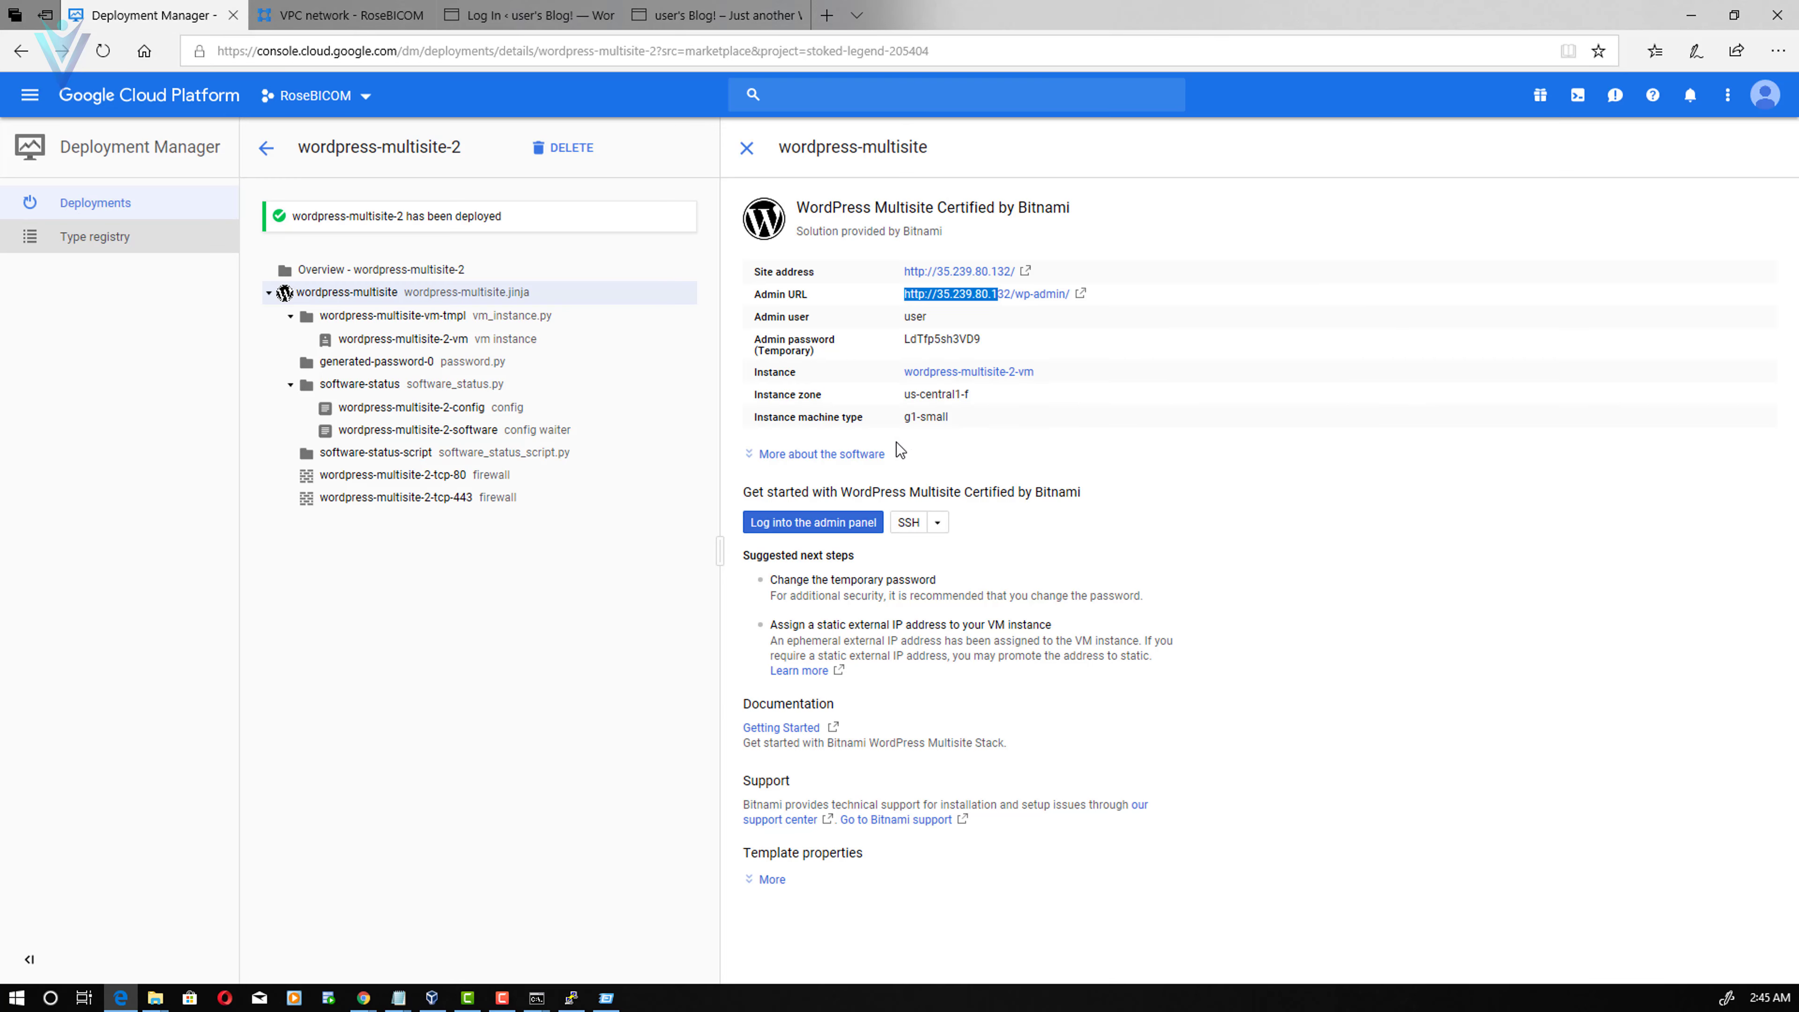
# - Sign in at mayanktest.cf/wp-admin with the admin username and the copied password
pyautogui.doubleClick(943, 338)
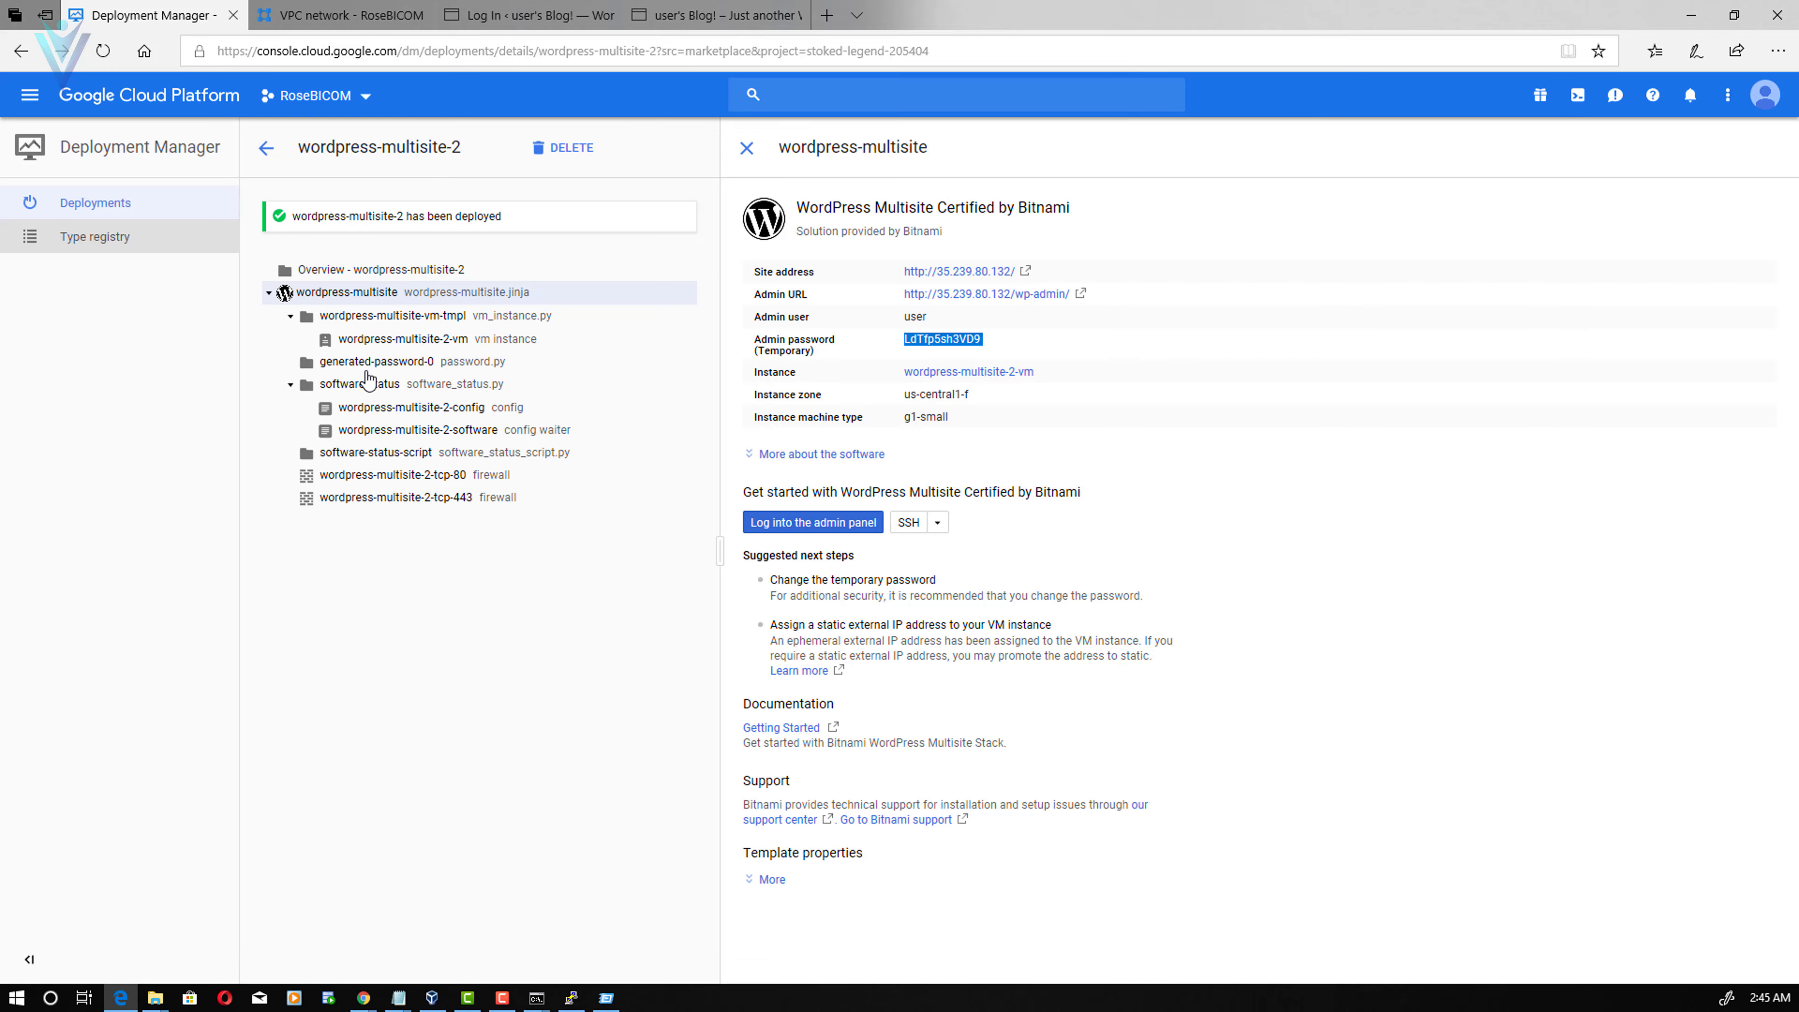
pyautogui.hotkey('ctrl', '3')
pyautogui.write('user')
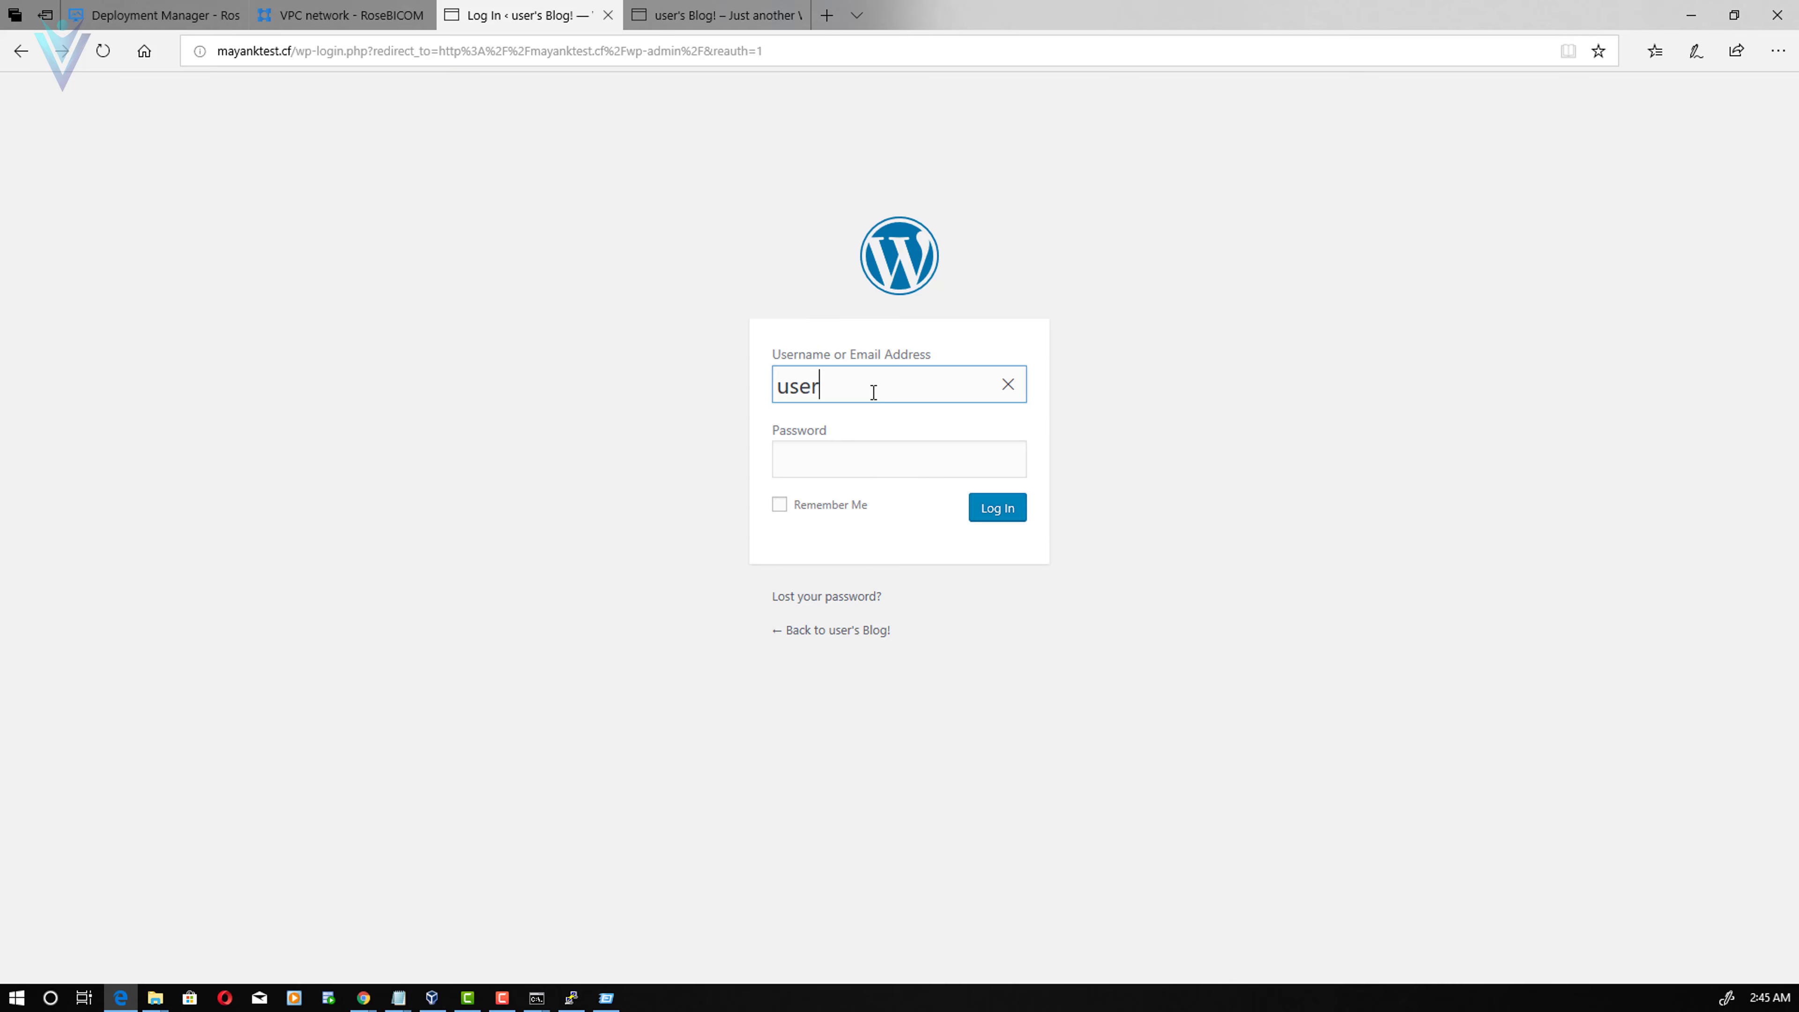
pyautogui.press('Tab')
pyautogui.hotkey('ctrl', 'v')
pyautogui.press('Return')
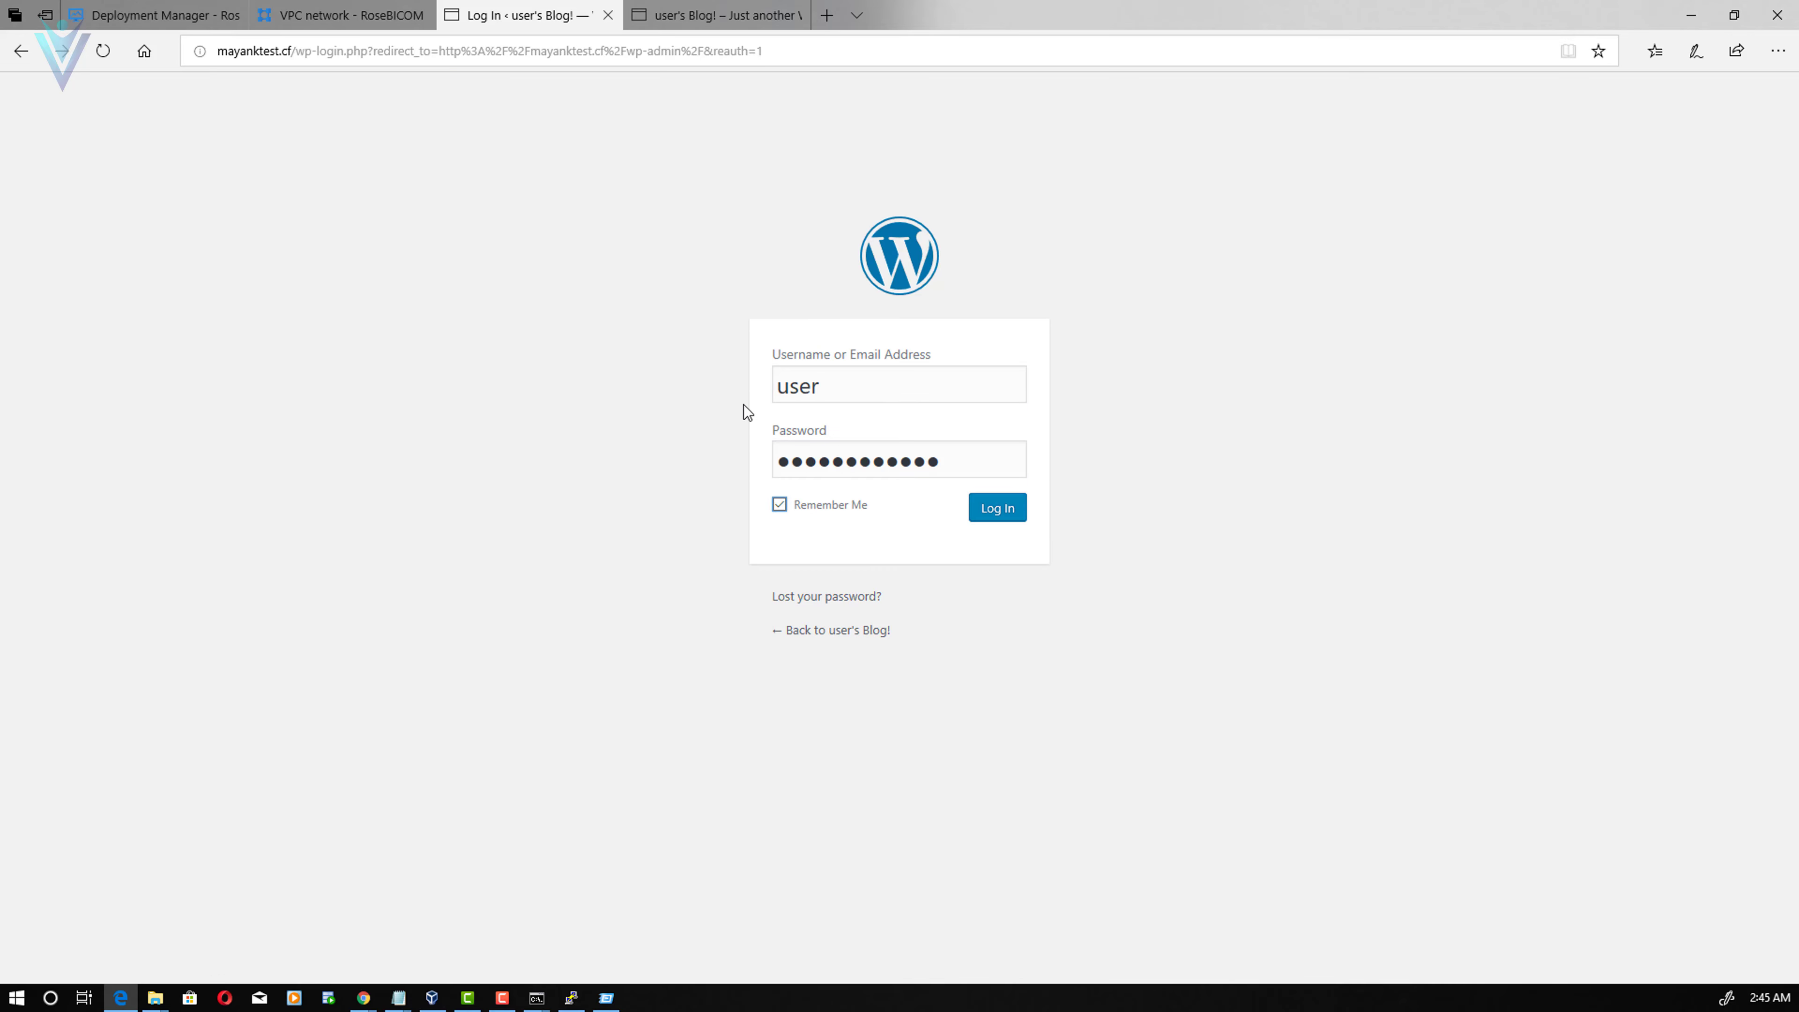
pyautogui.click(1015, 521)
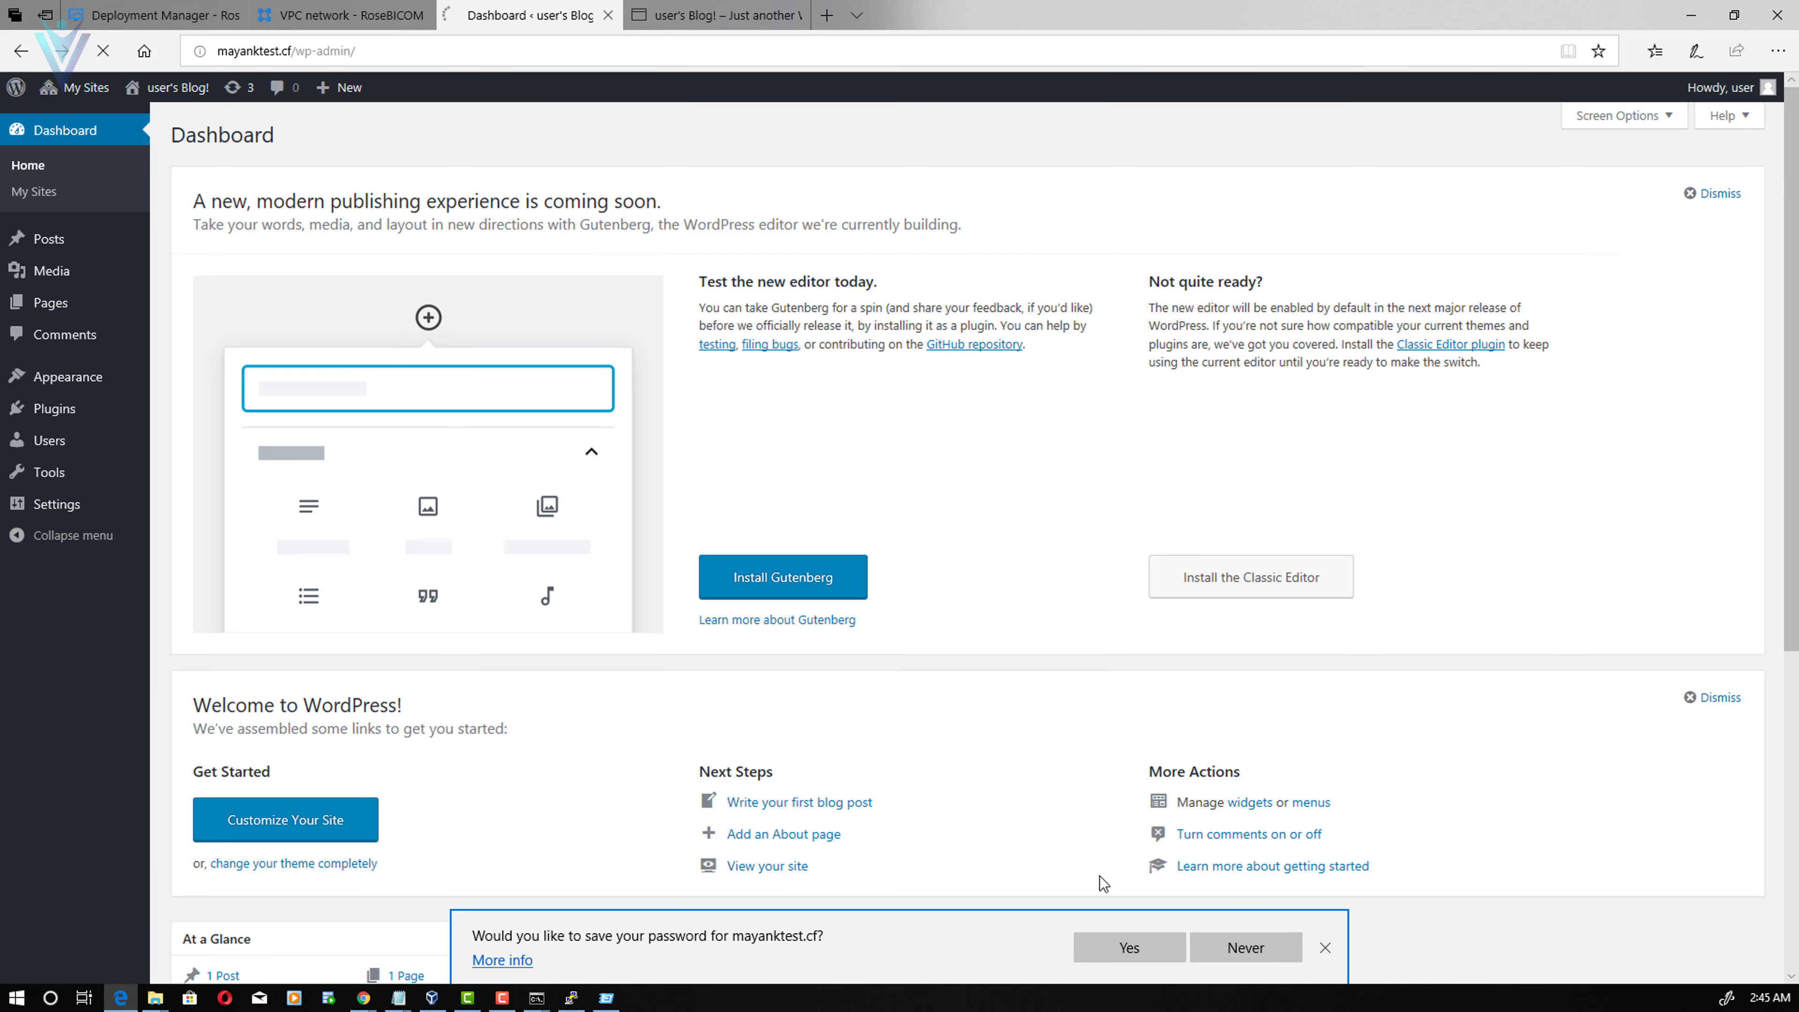
pyautogui.click(1155, 953)
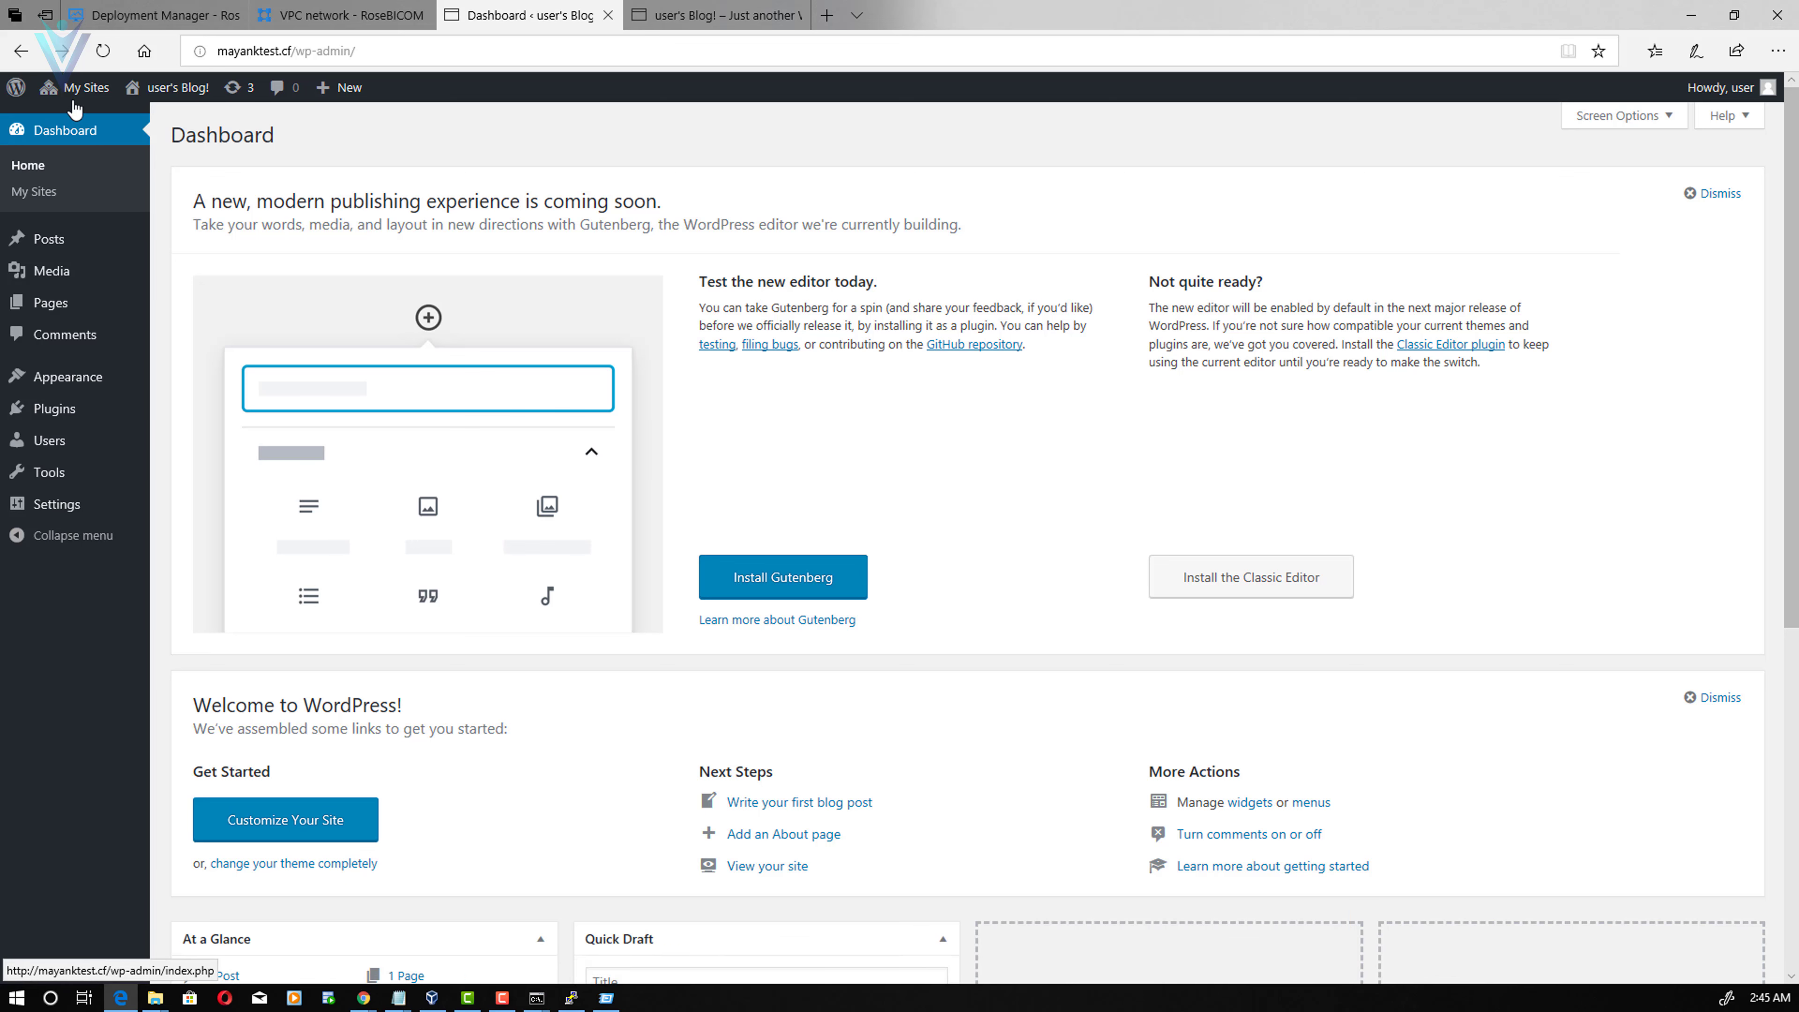
# - Open Network Setup and confirm DOMAIN_CURRENT_SITE now reads mayanktest.cf
pyautogui.moveTo(82, 92)
pyautogui.moveTo(82, 130)
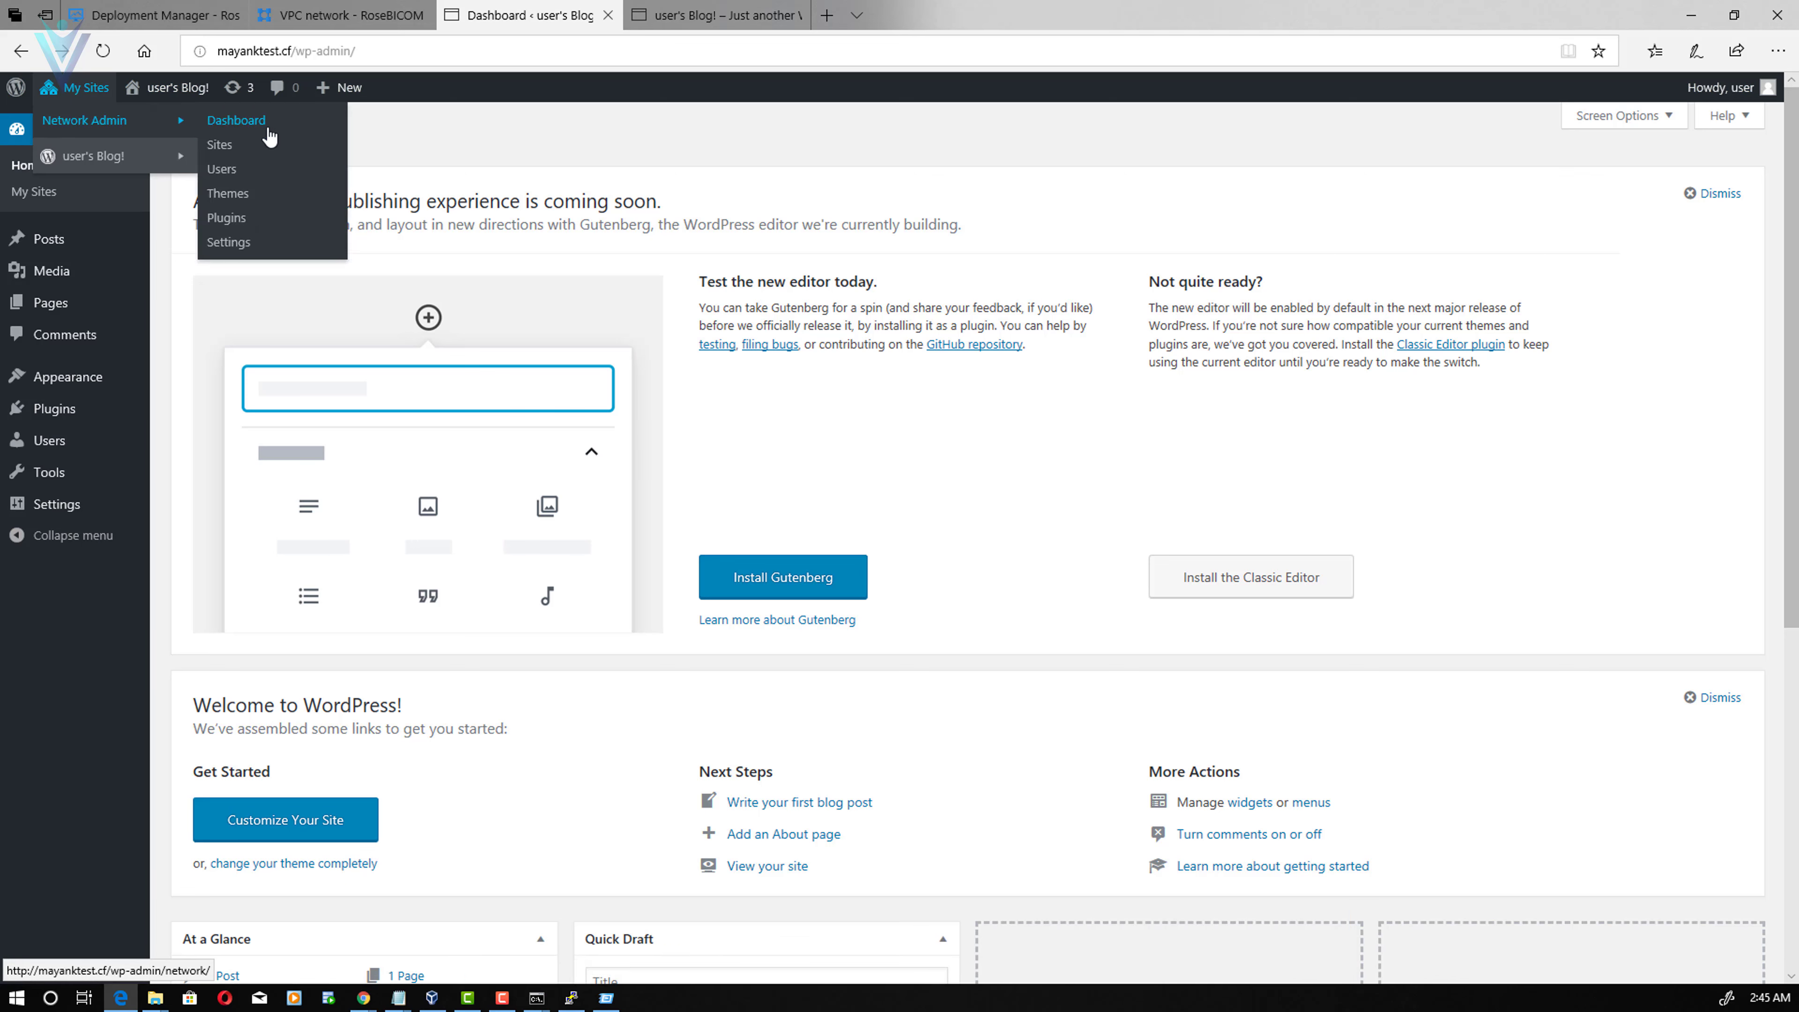
pyautogui.click(232, 244)
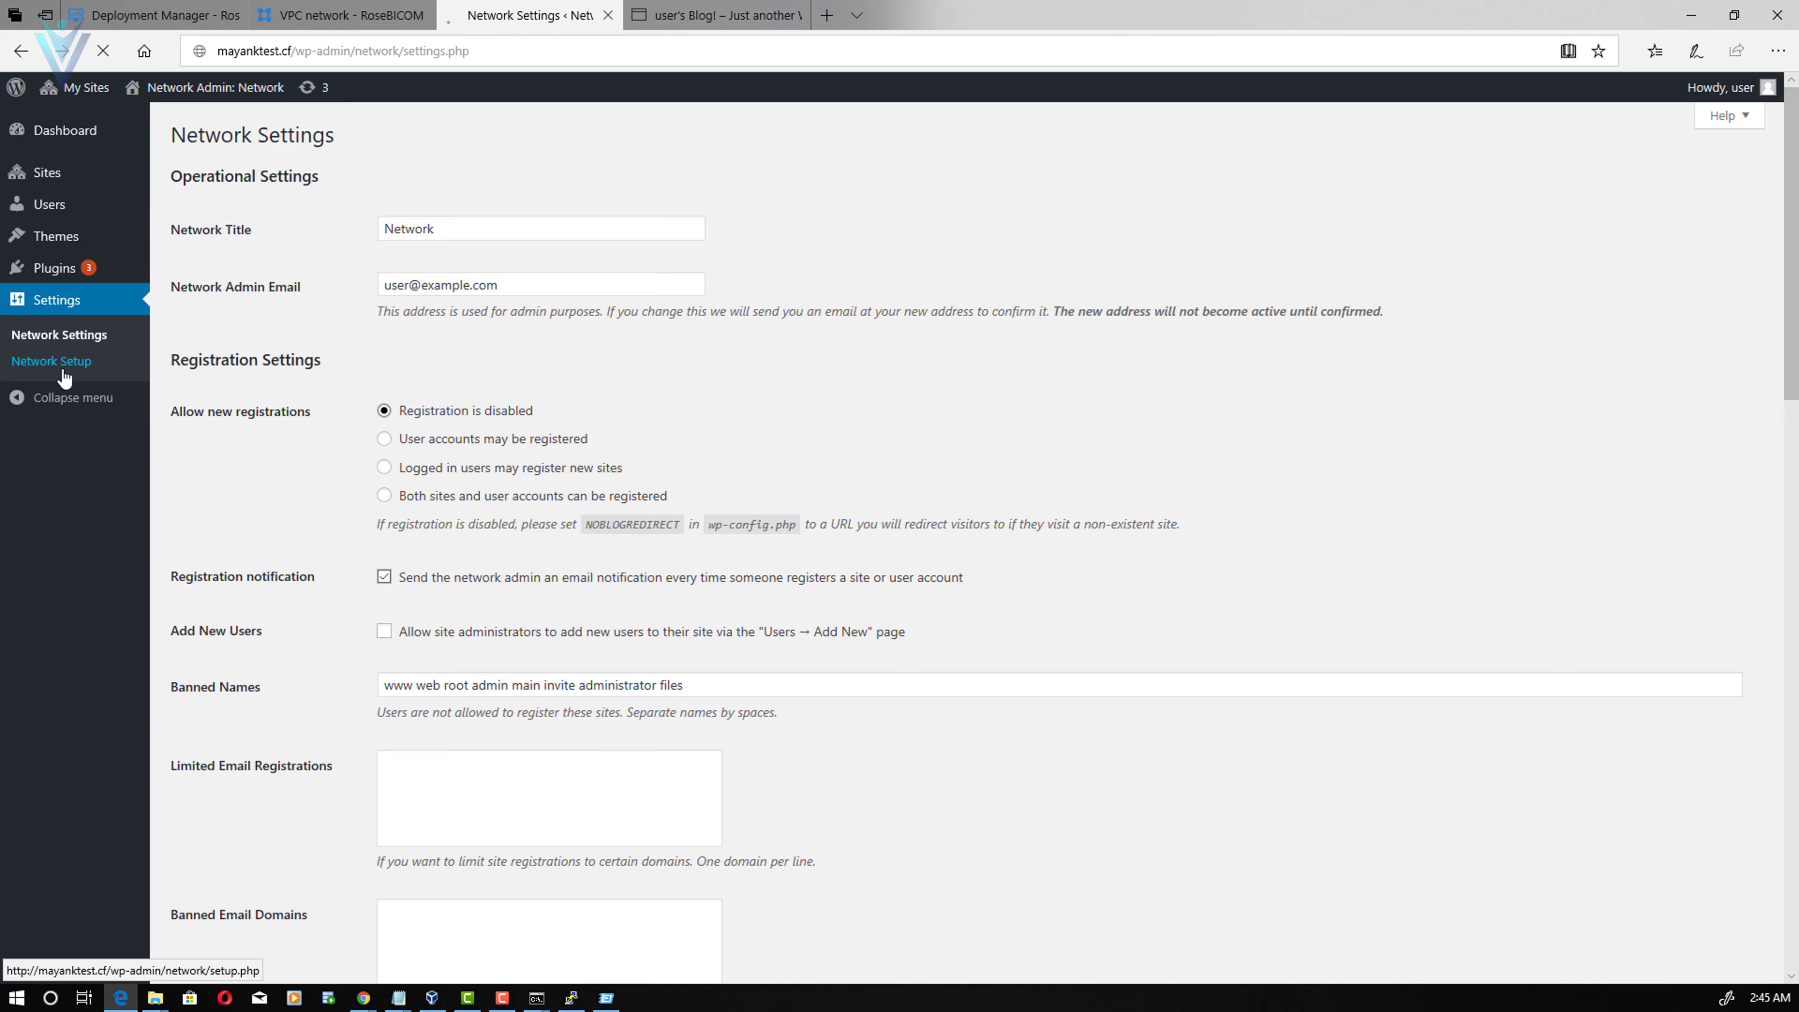
pyautogui.click(63, 369)
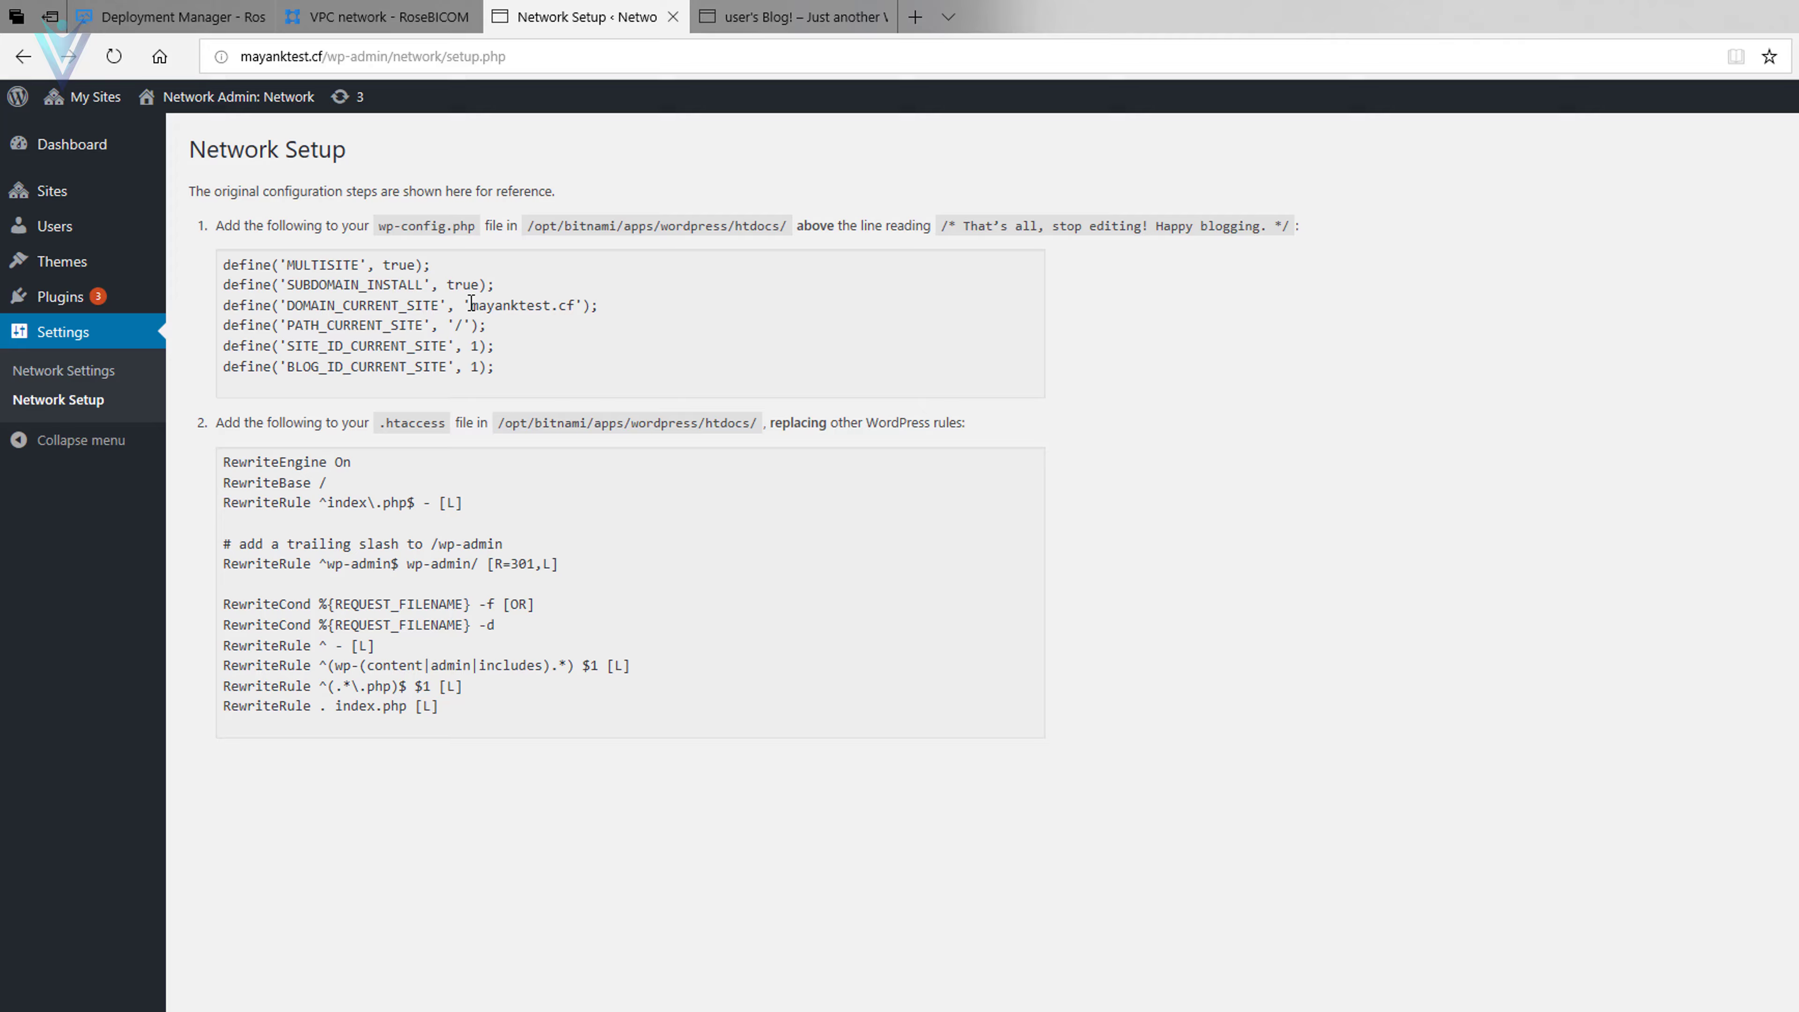
pyautogui.moveTo(471, 303); pyautogui.dragTo(588, 304)
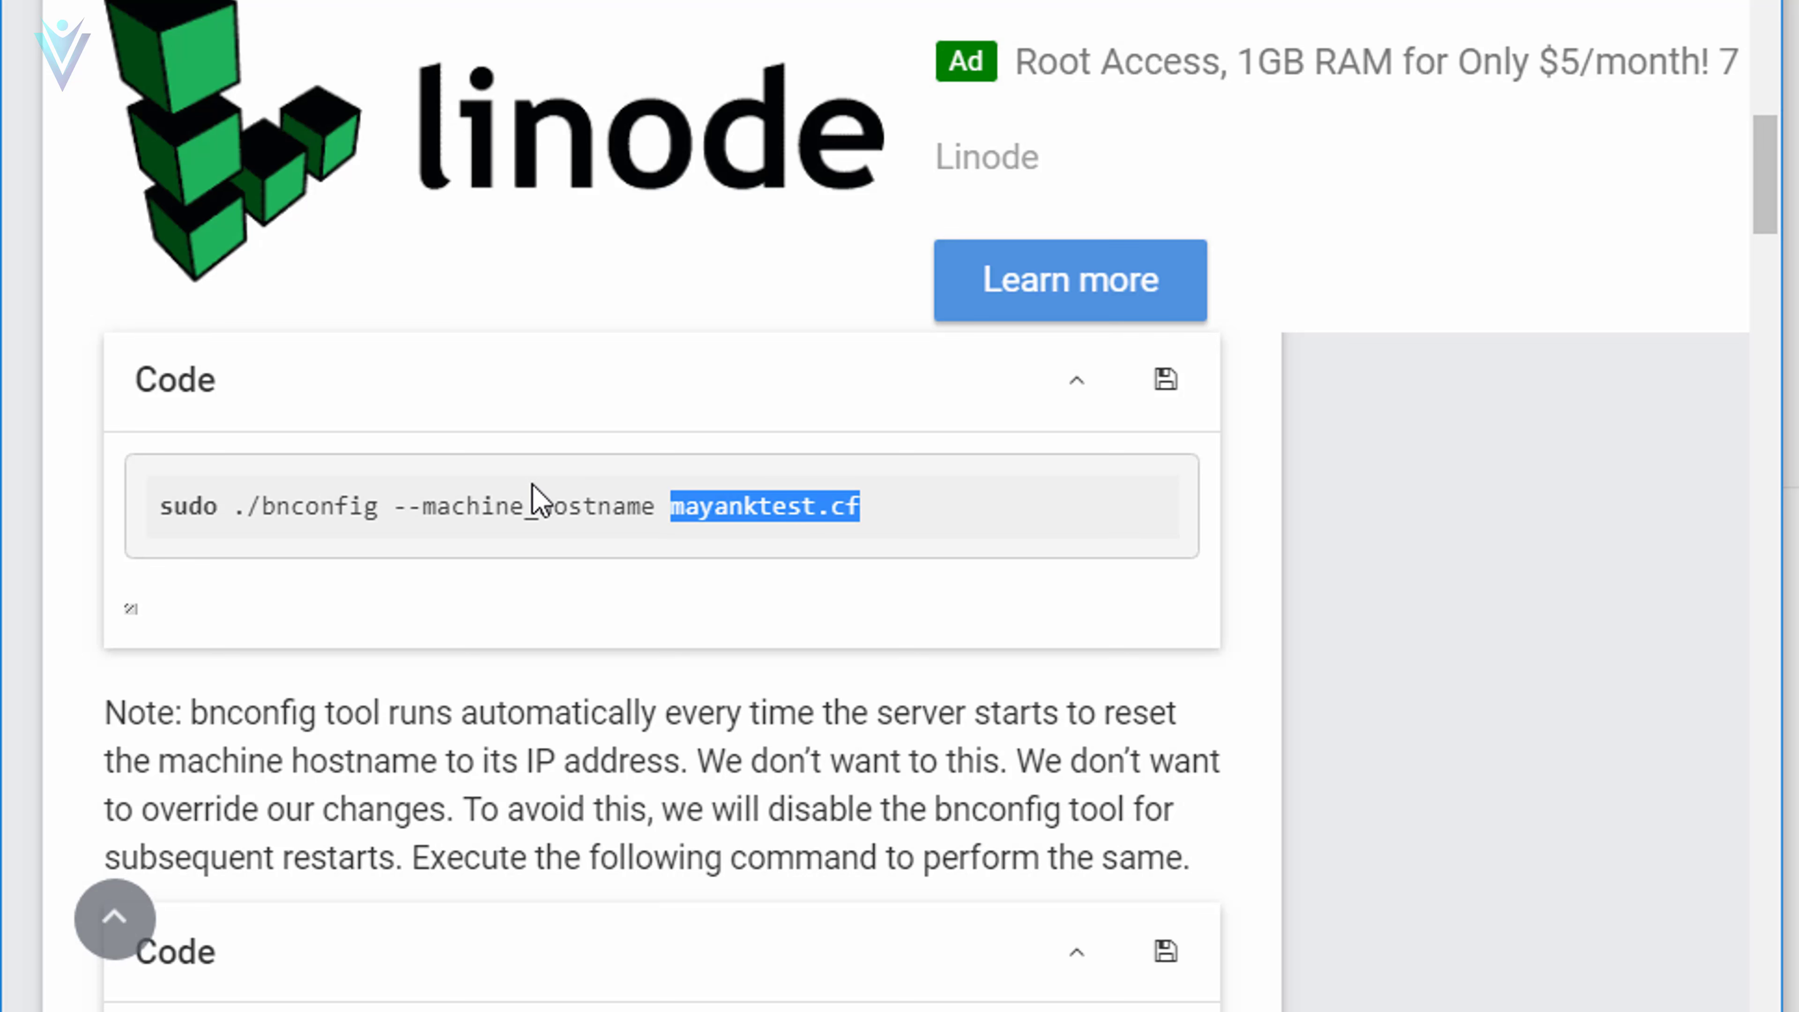
# - Read the note about bnconfig running at startup and copy 'sudo mv bnconfig bnconfig.disabled'
pyautogui.scroll(-8, 730, 567)
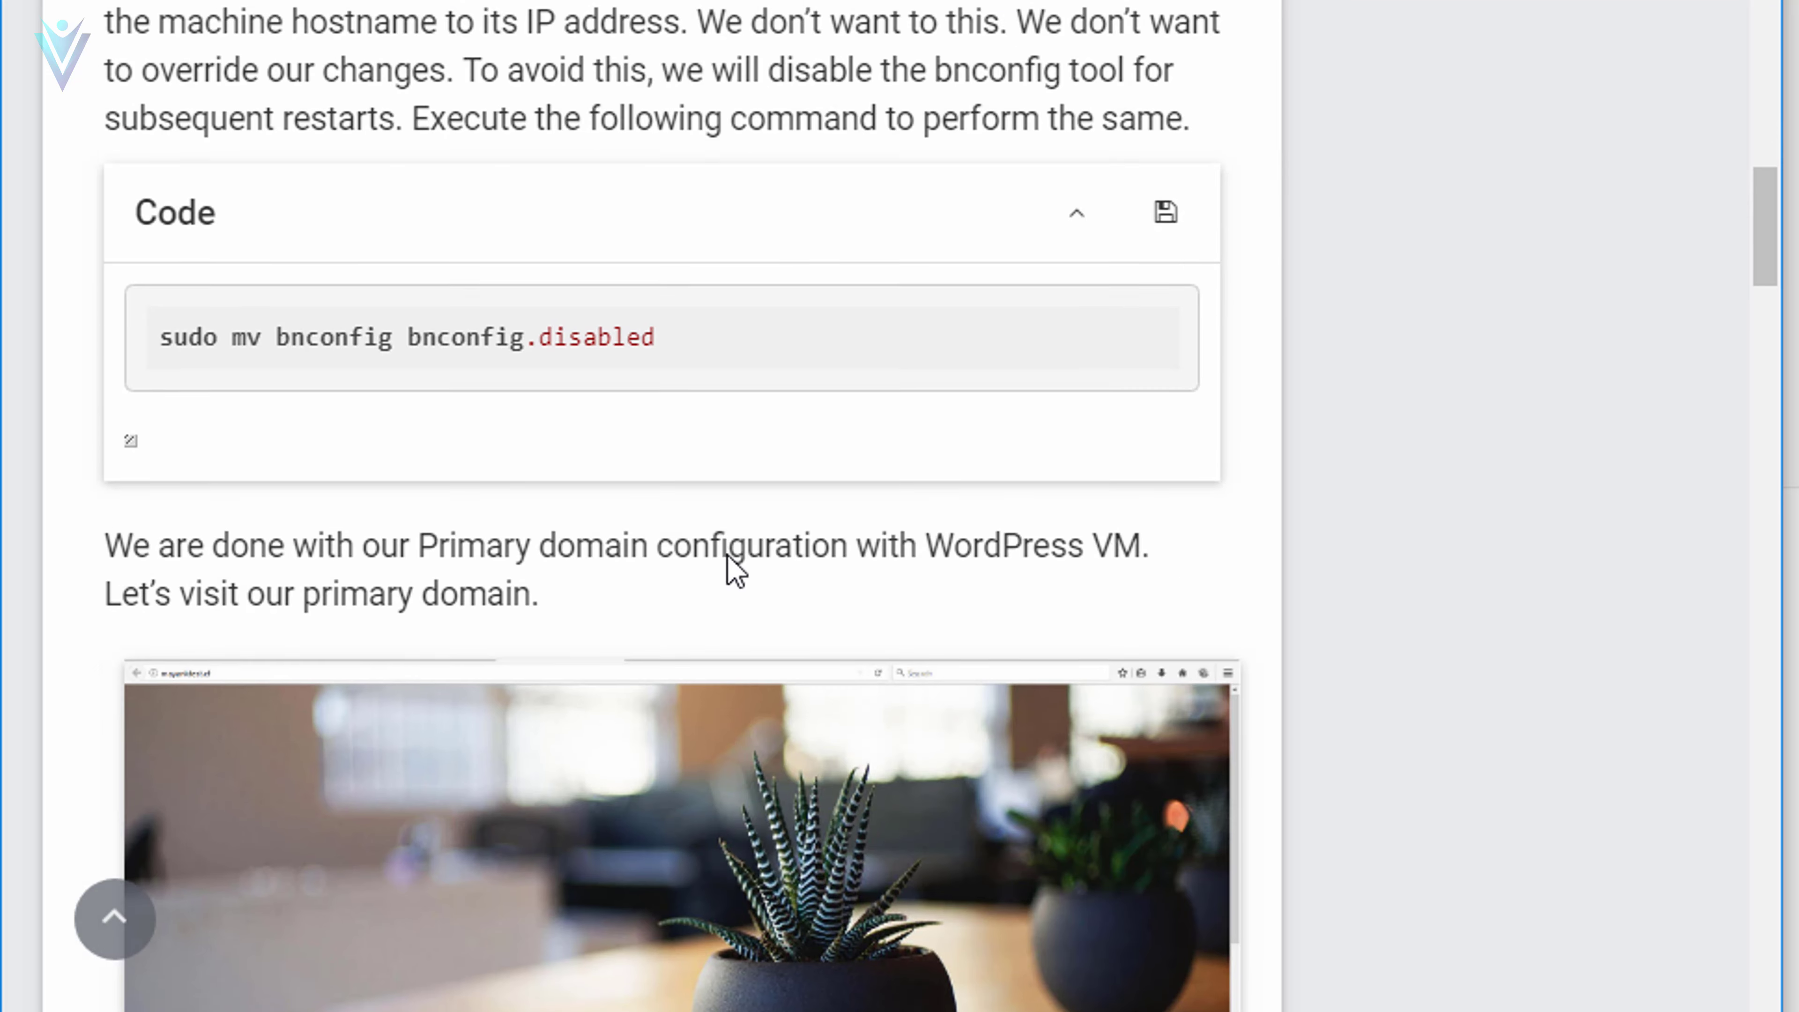
pyautogui.scroll(4, 722, 551)
pyautogui.doubleClick(320, 135)
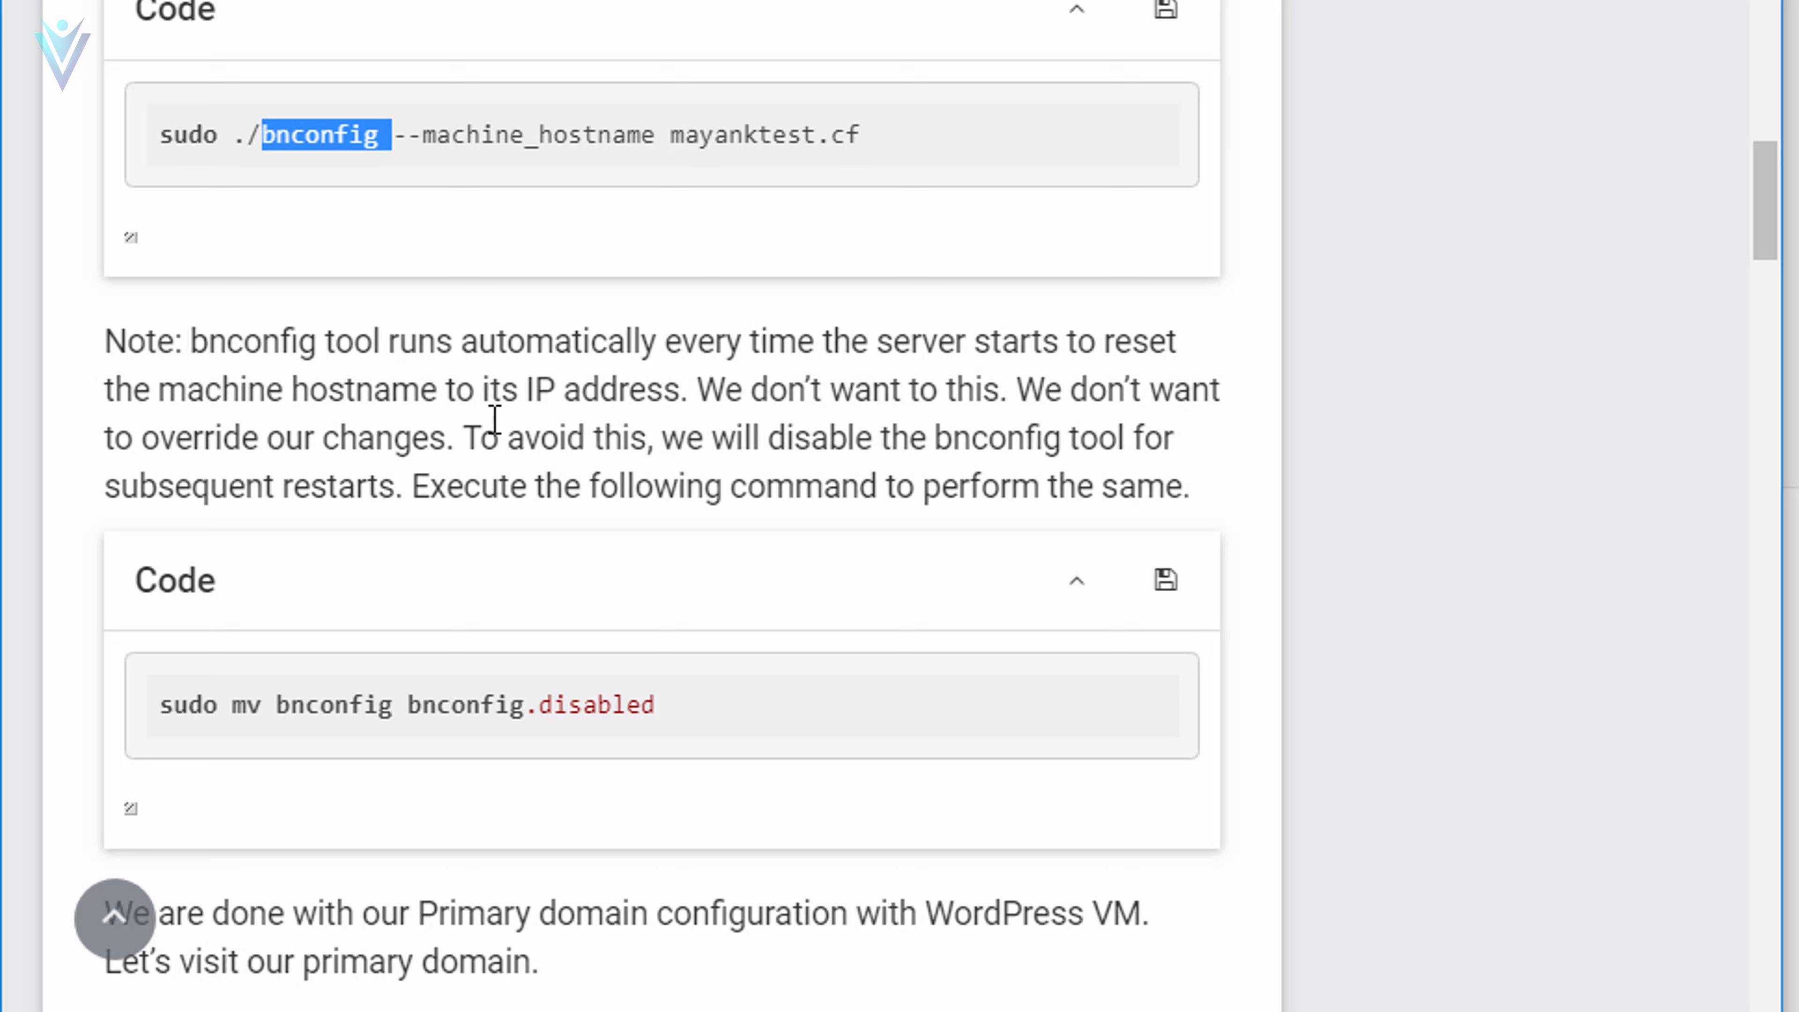
pyautogui.moveTo(209, 340); pyautogui.dragTo(678, 370)
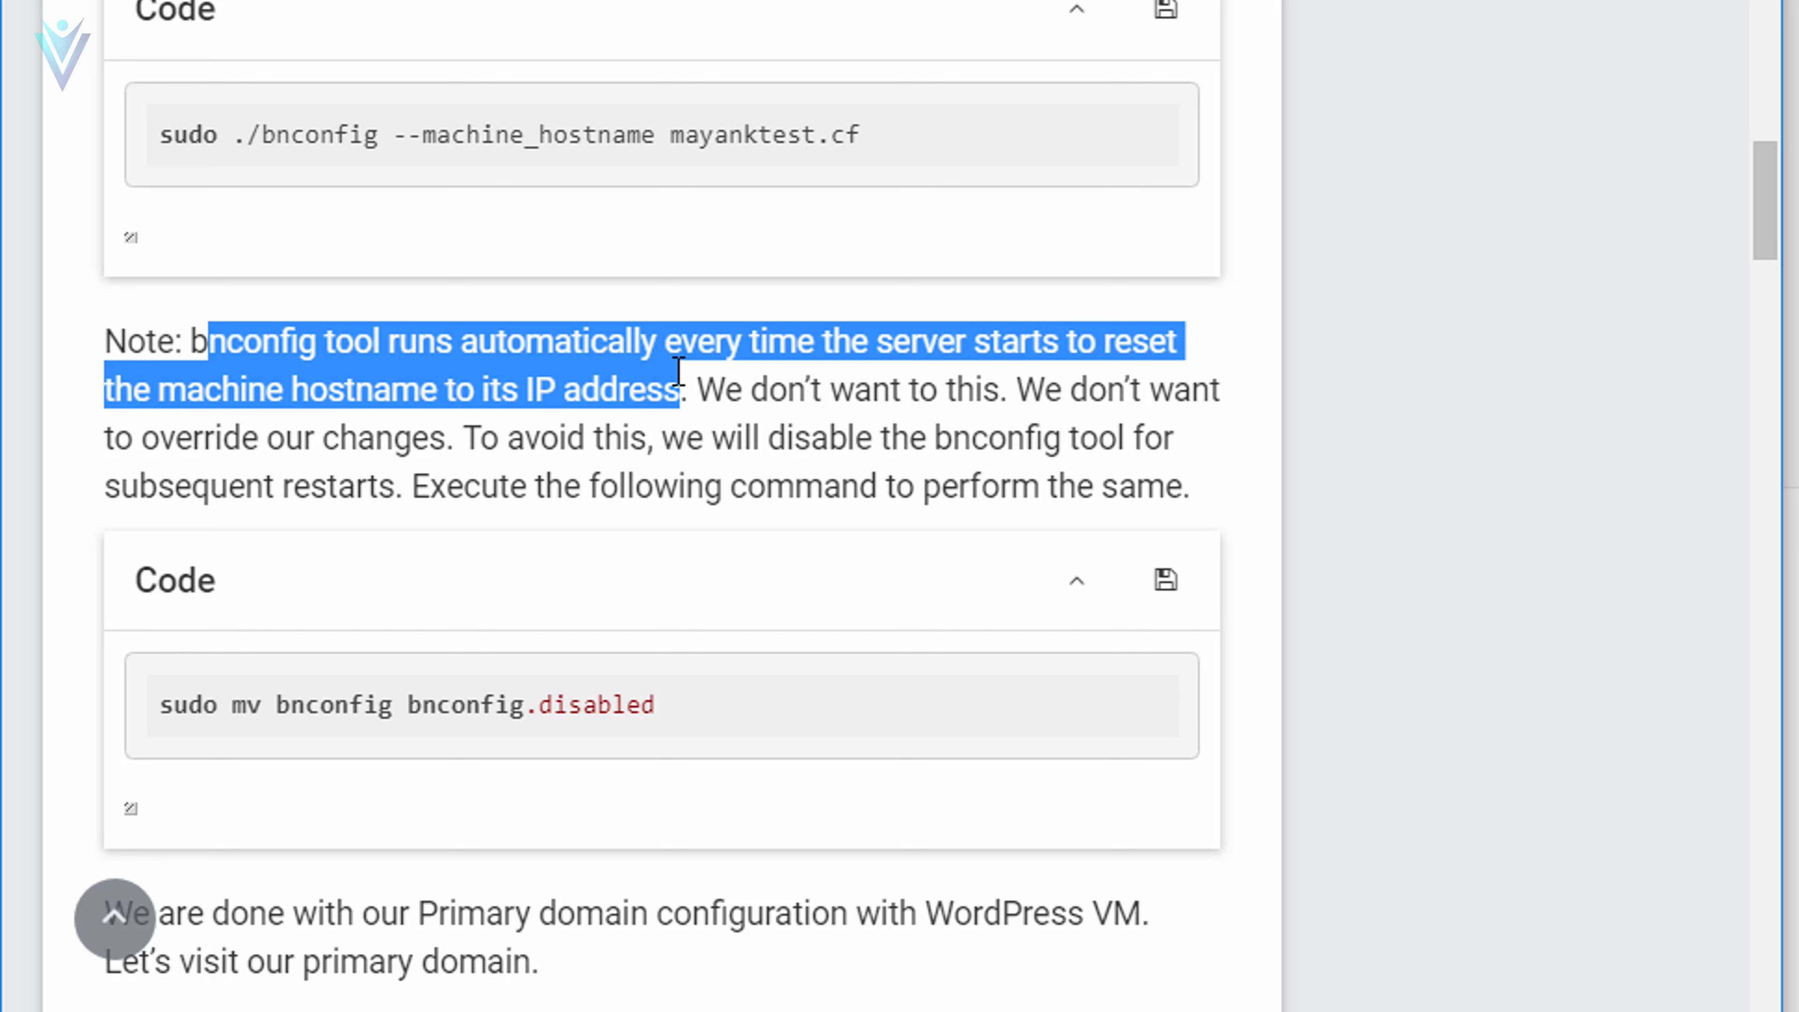
pyautogui.click(711, 454)
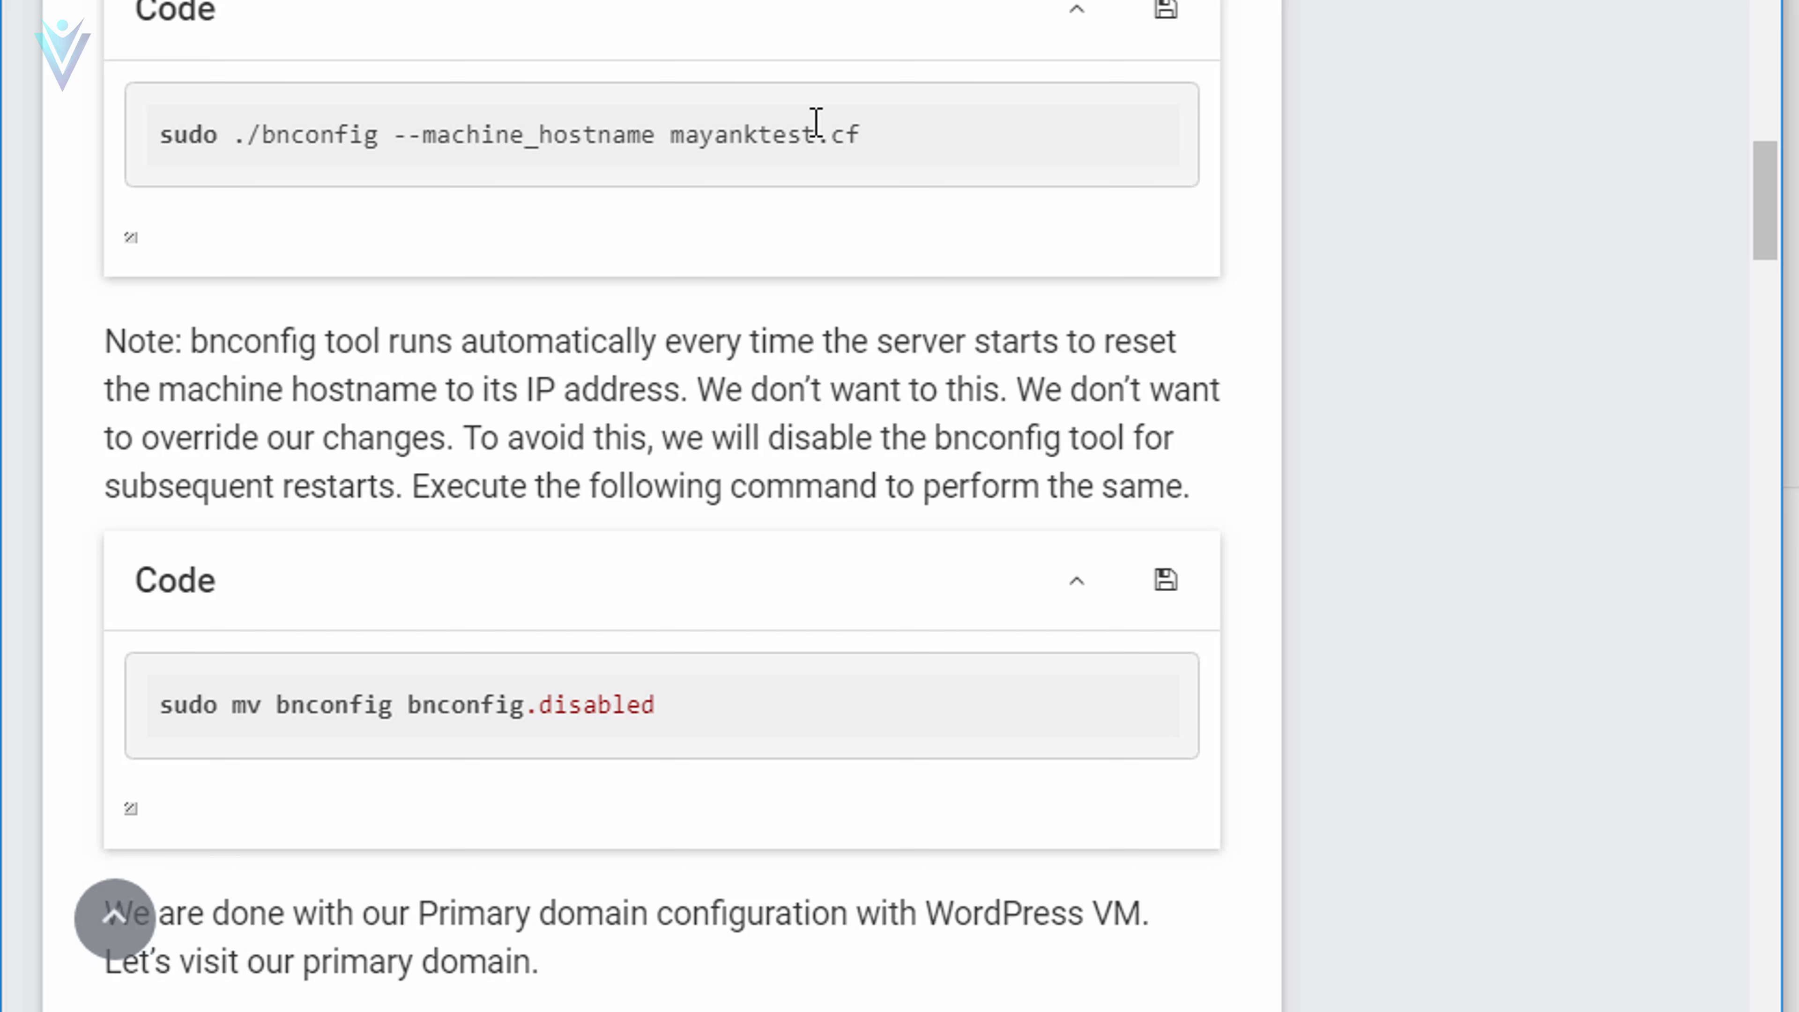
pyautogui.moveTo(865, 136); pyautogui.dragTo(164, 136)
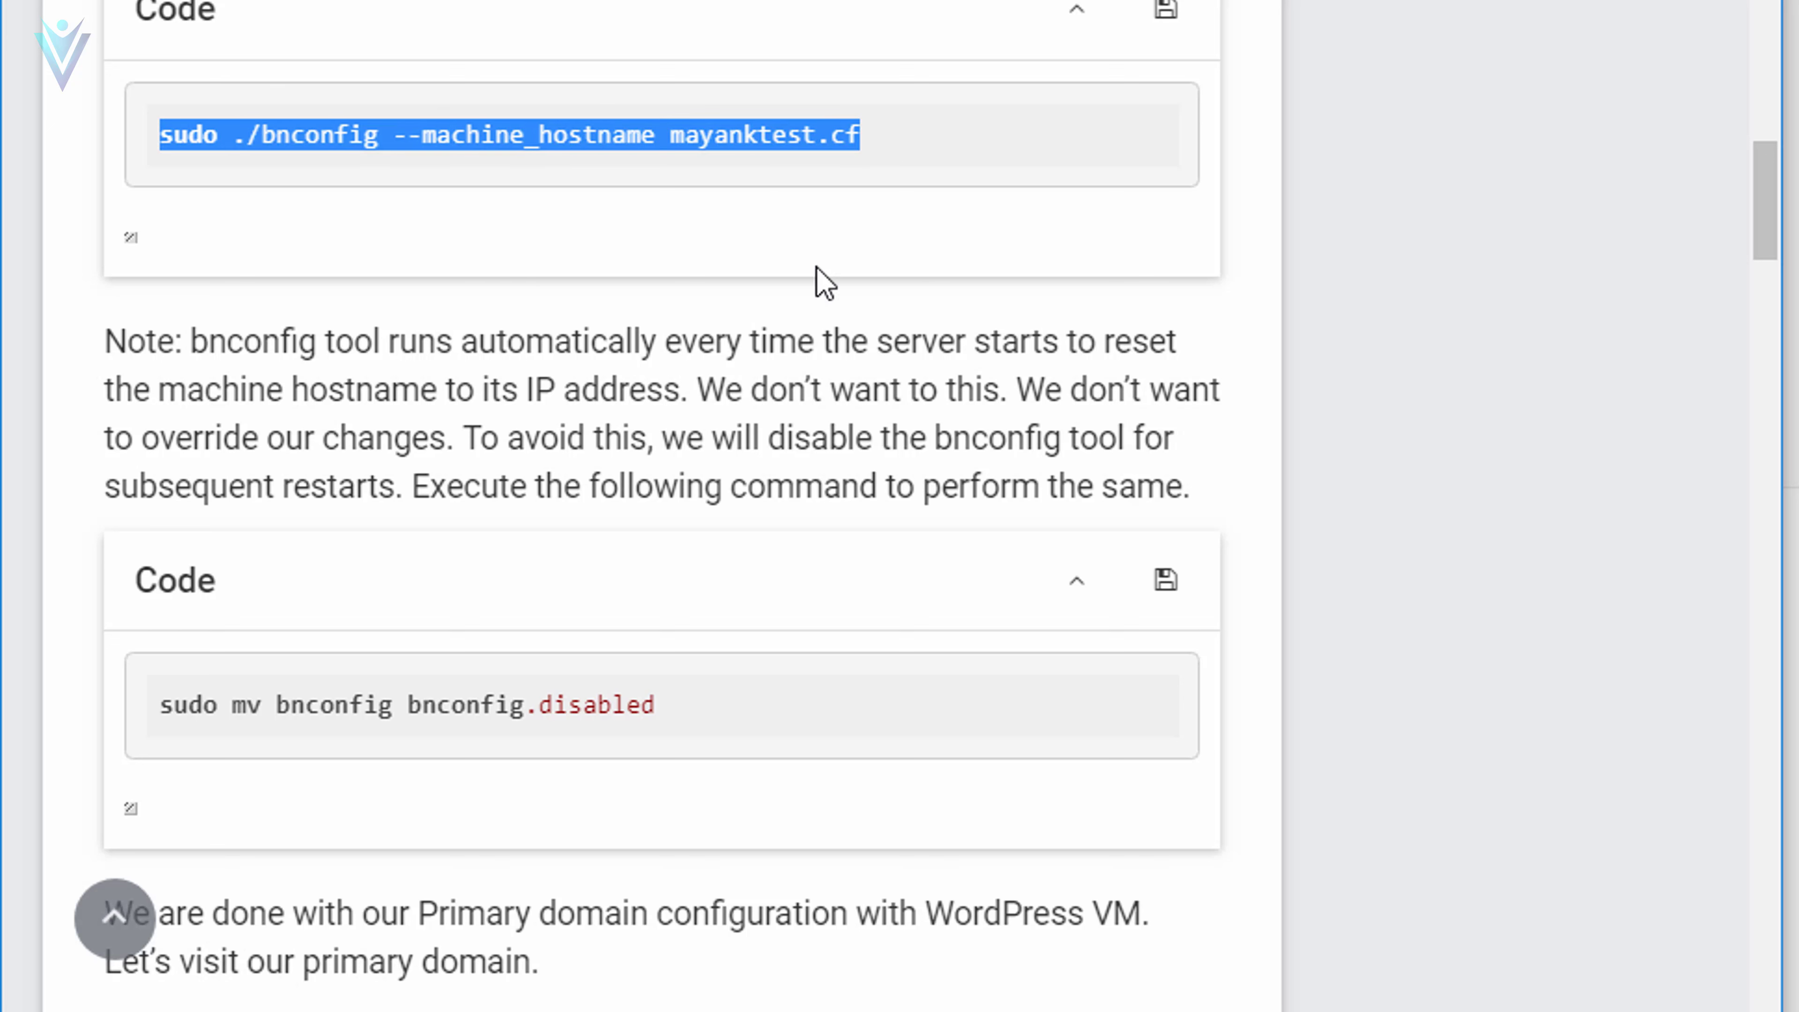
pyautogui.click(674, 333)
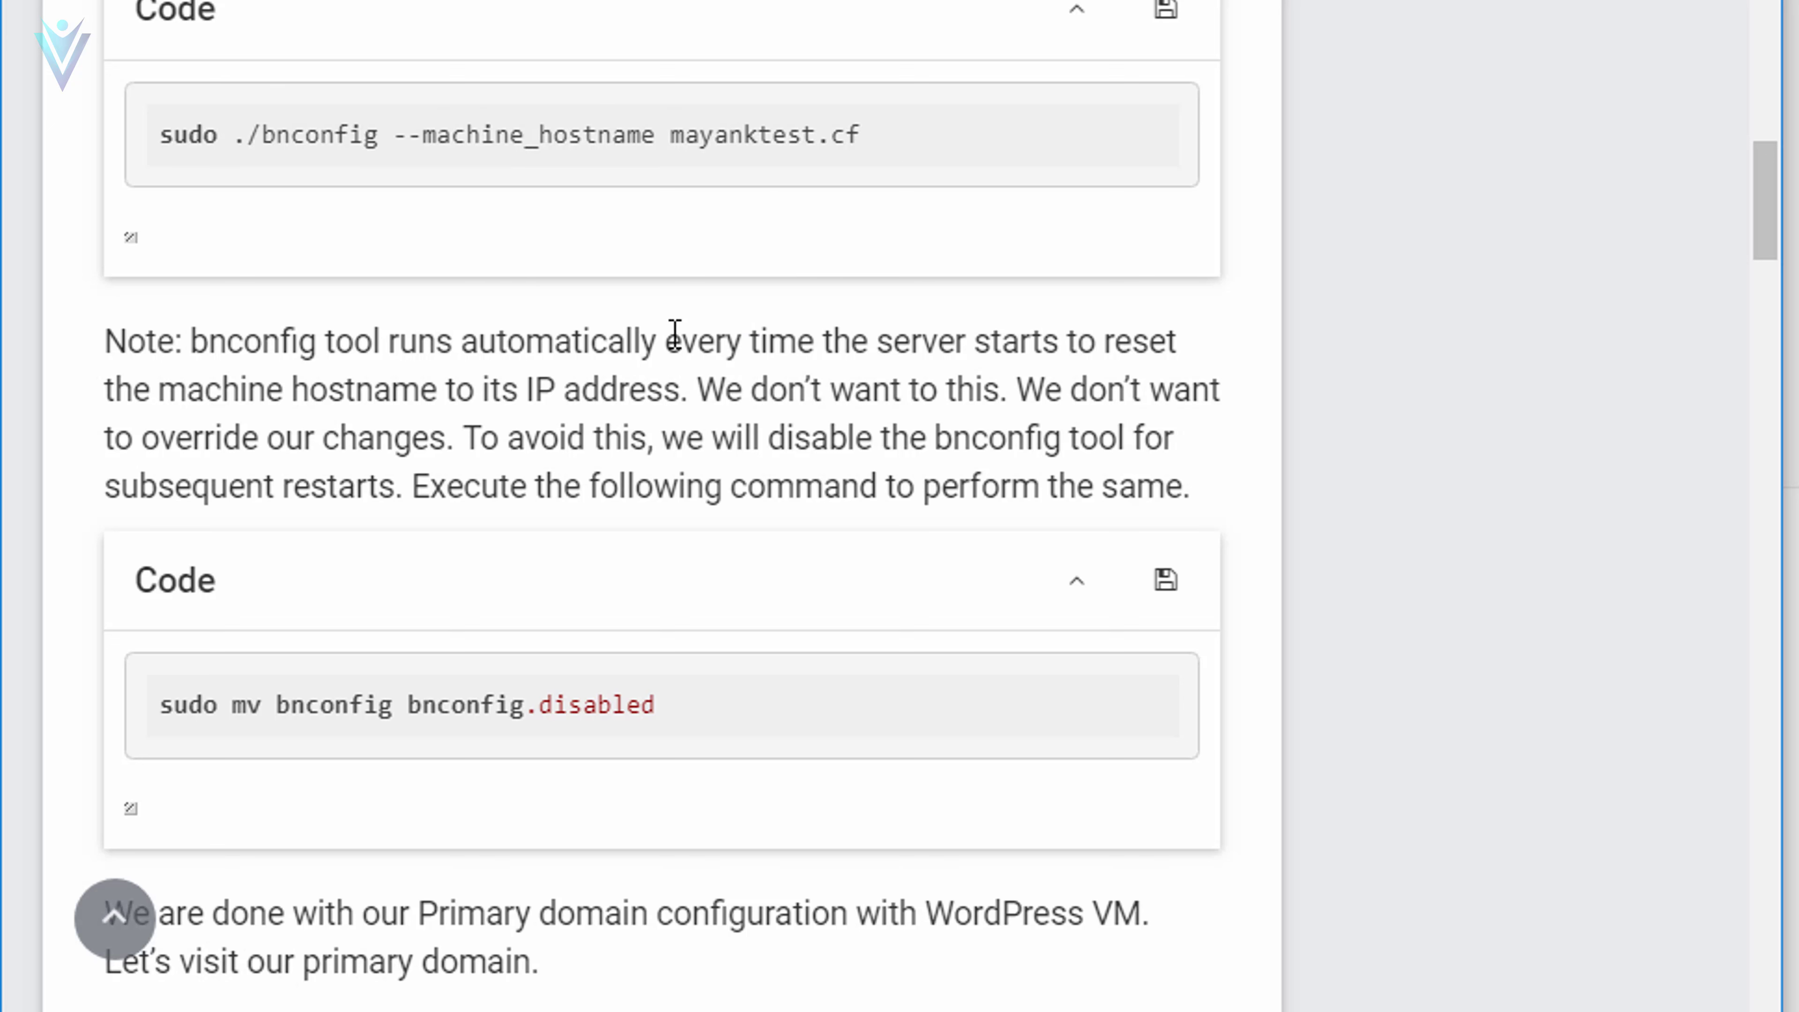
pyautogui.click(1166, 593)
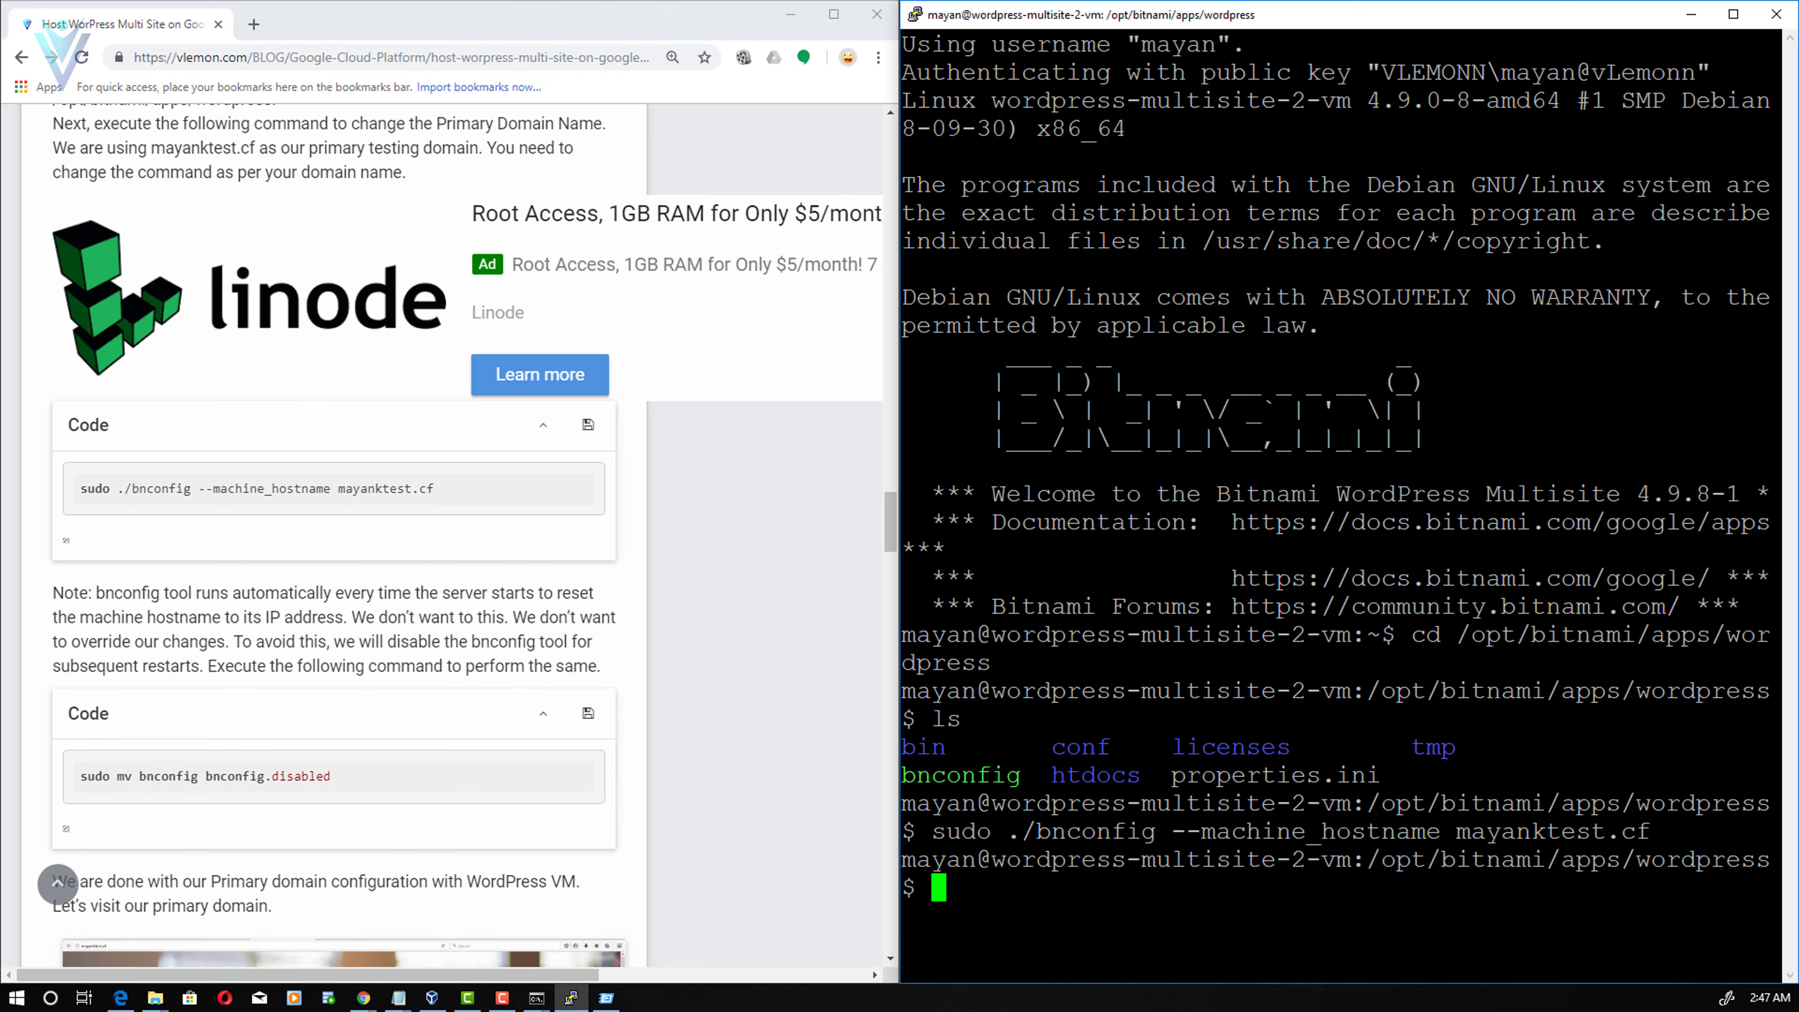
# - Run sudo mv bnconfig bnconfig.disabled and confirm bnconfig.disabled in the ls listing
pyautogui.press('shift+Insert')
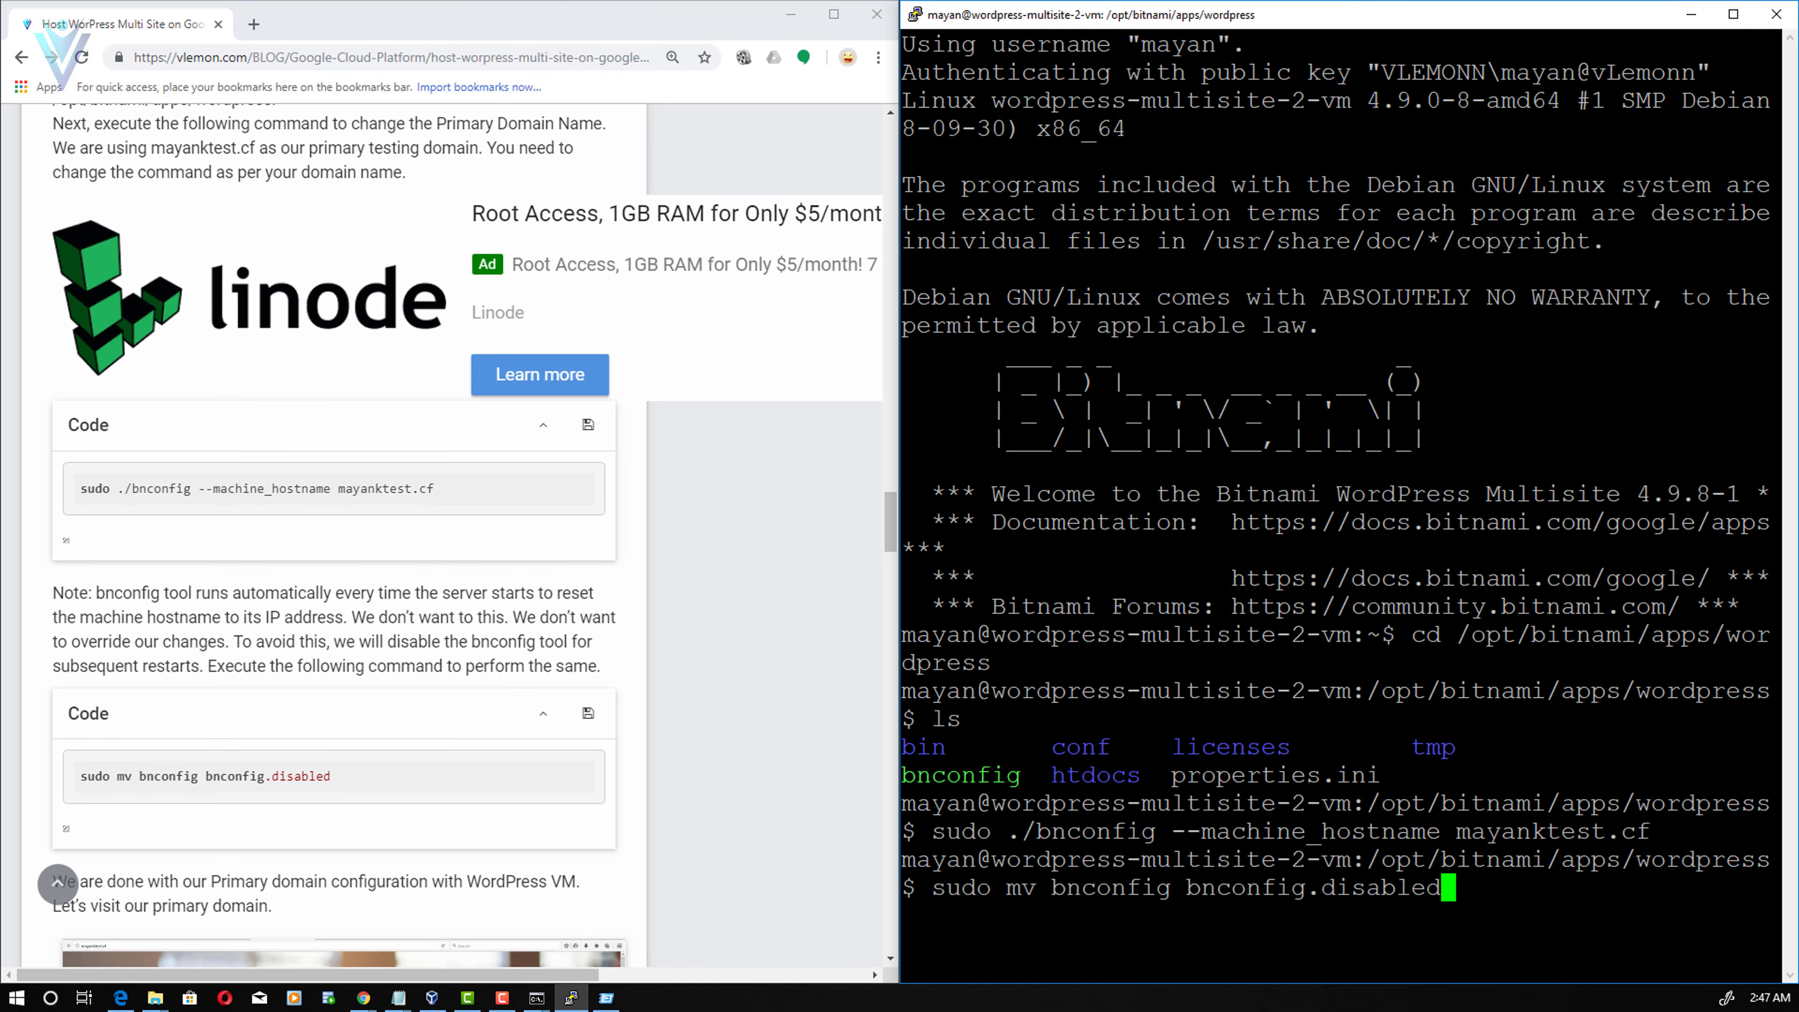
pyautogui.press('Return')
pyautogui.press('BackSpace')
pyautogui.press('Return')
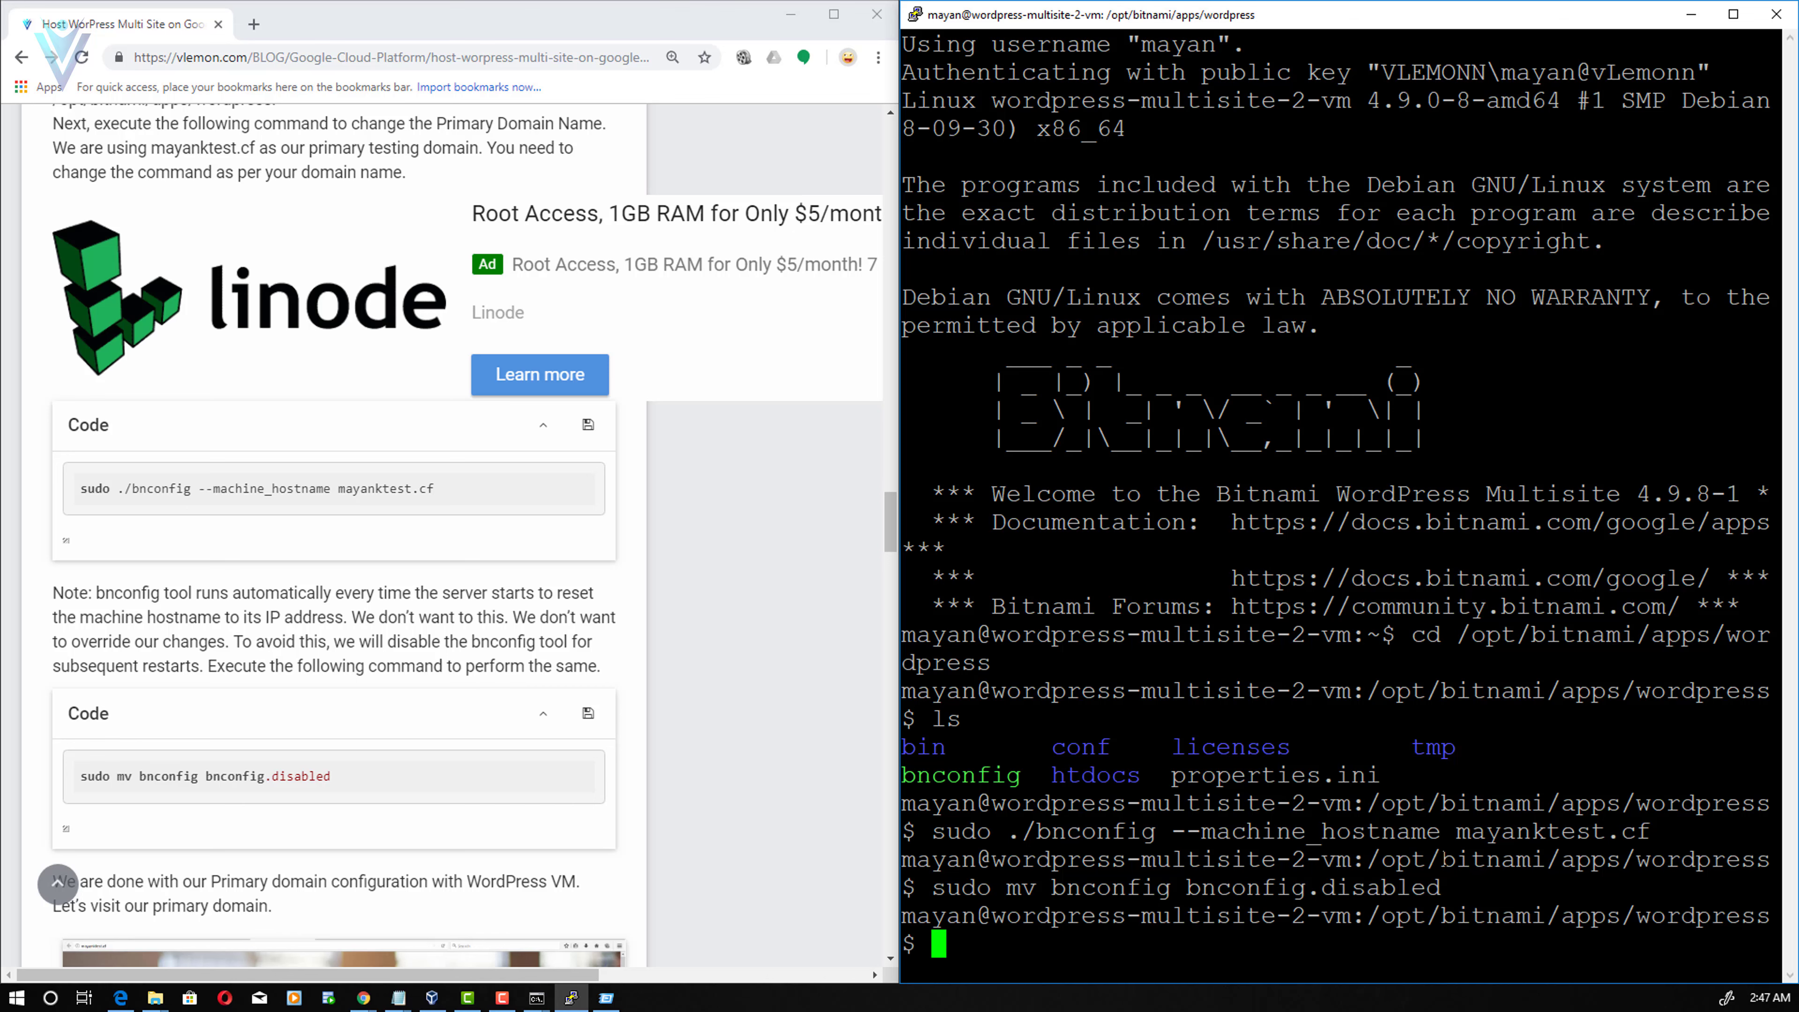
pyautogui.write('ls')
pyautogui.press('Return')
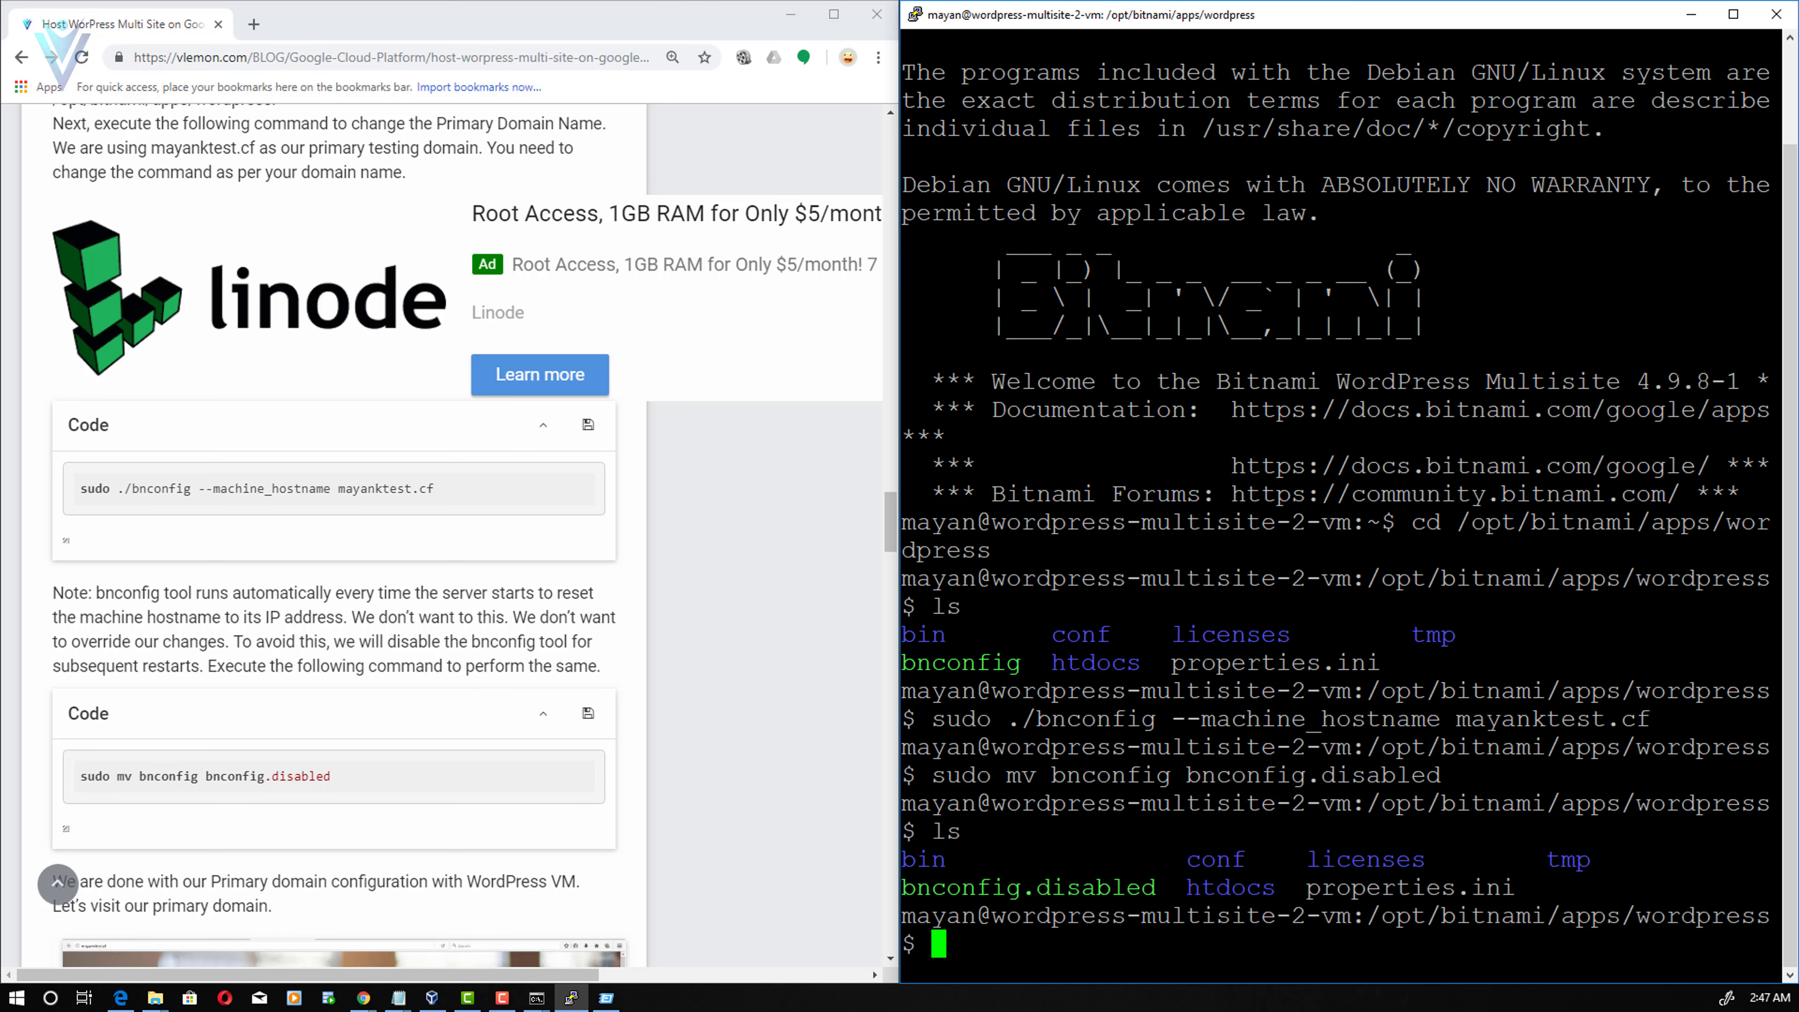
pyautogui.moveTo(917, 887); pyautogui.dragTo(1147, 894)
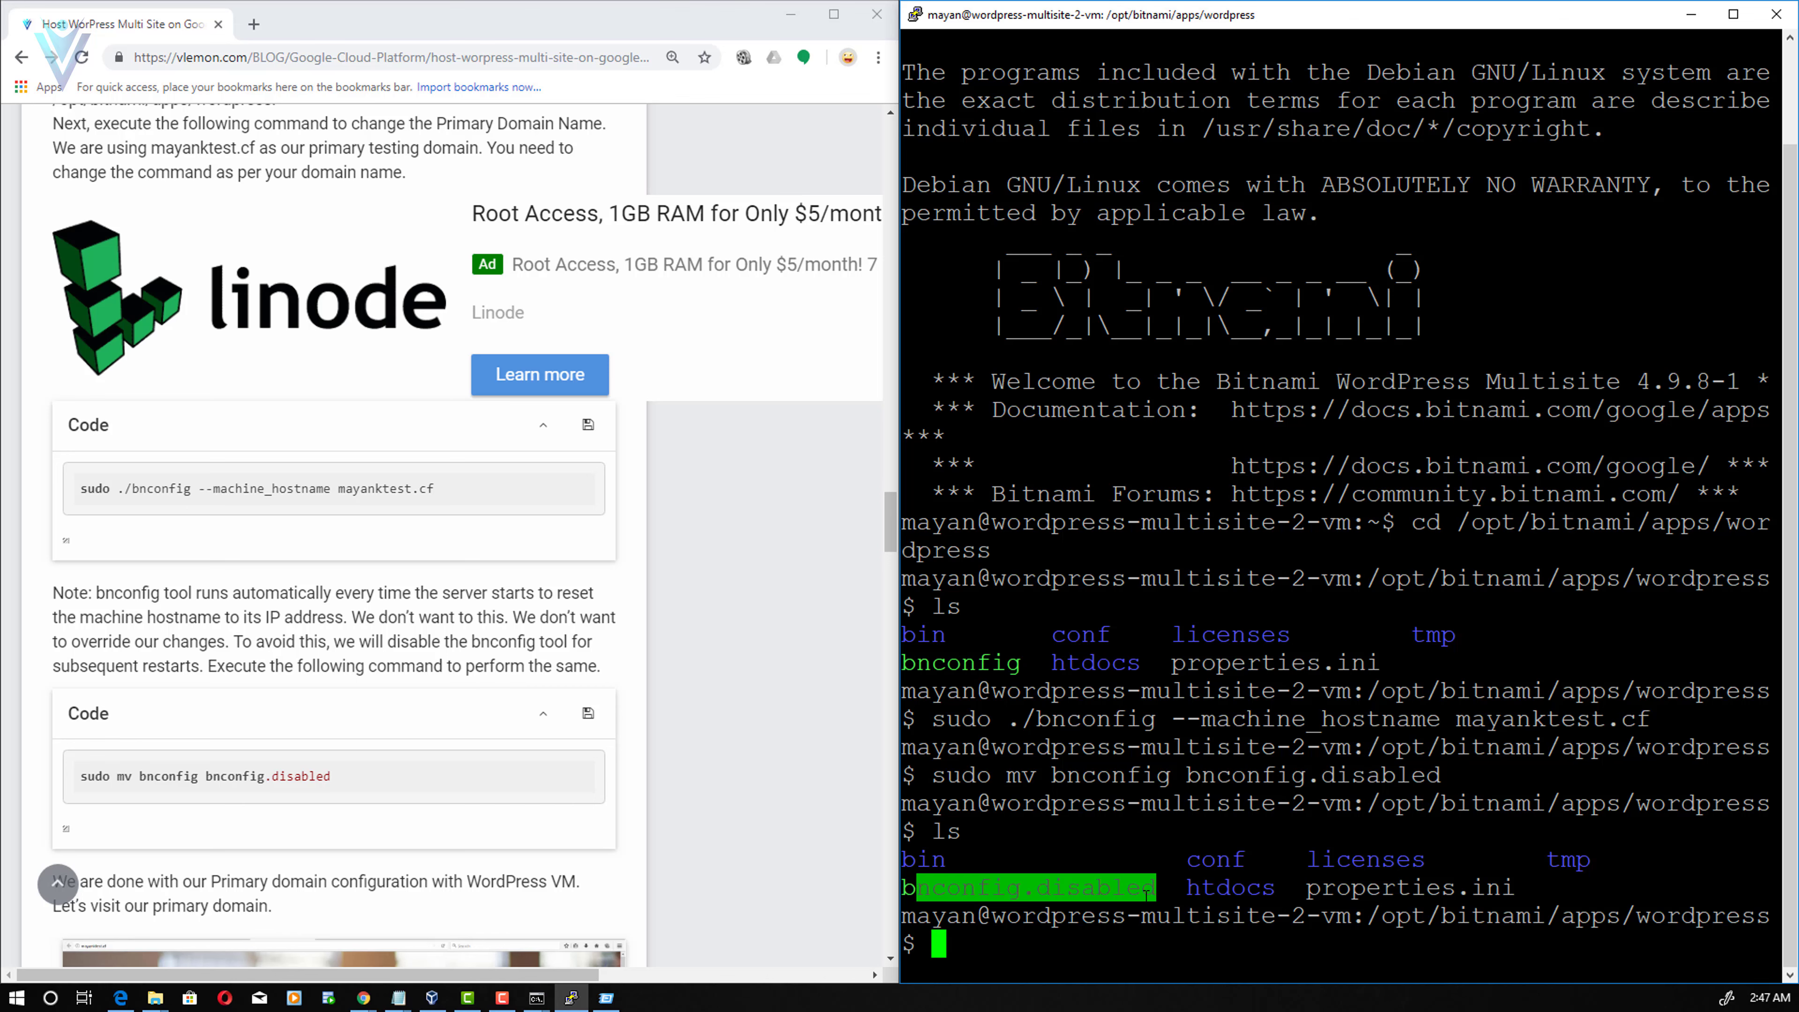
# - Scroll through the tutorial, then return to the browser's Network Setup tab
pyautogui.click(309, 732)
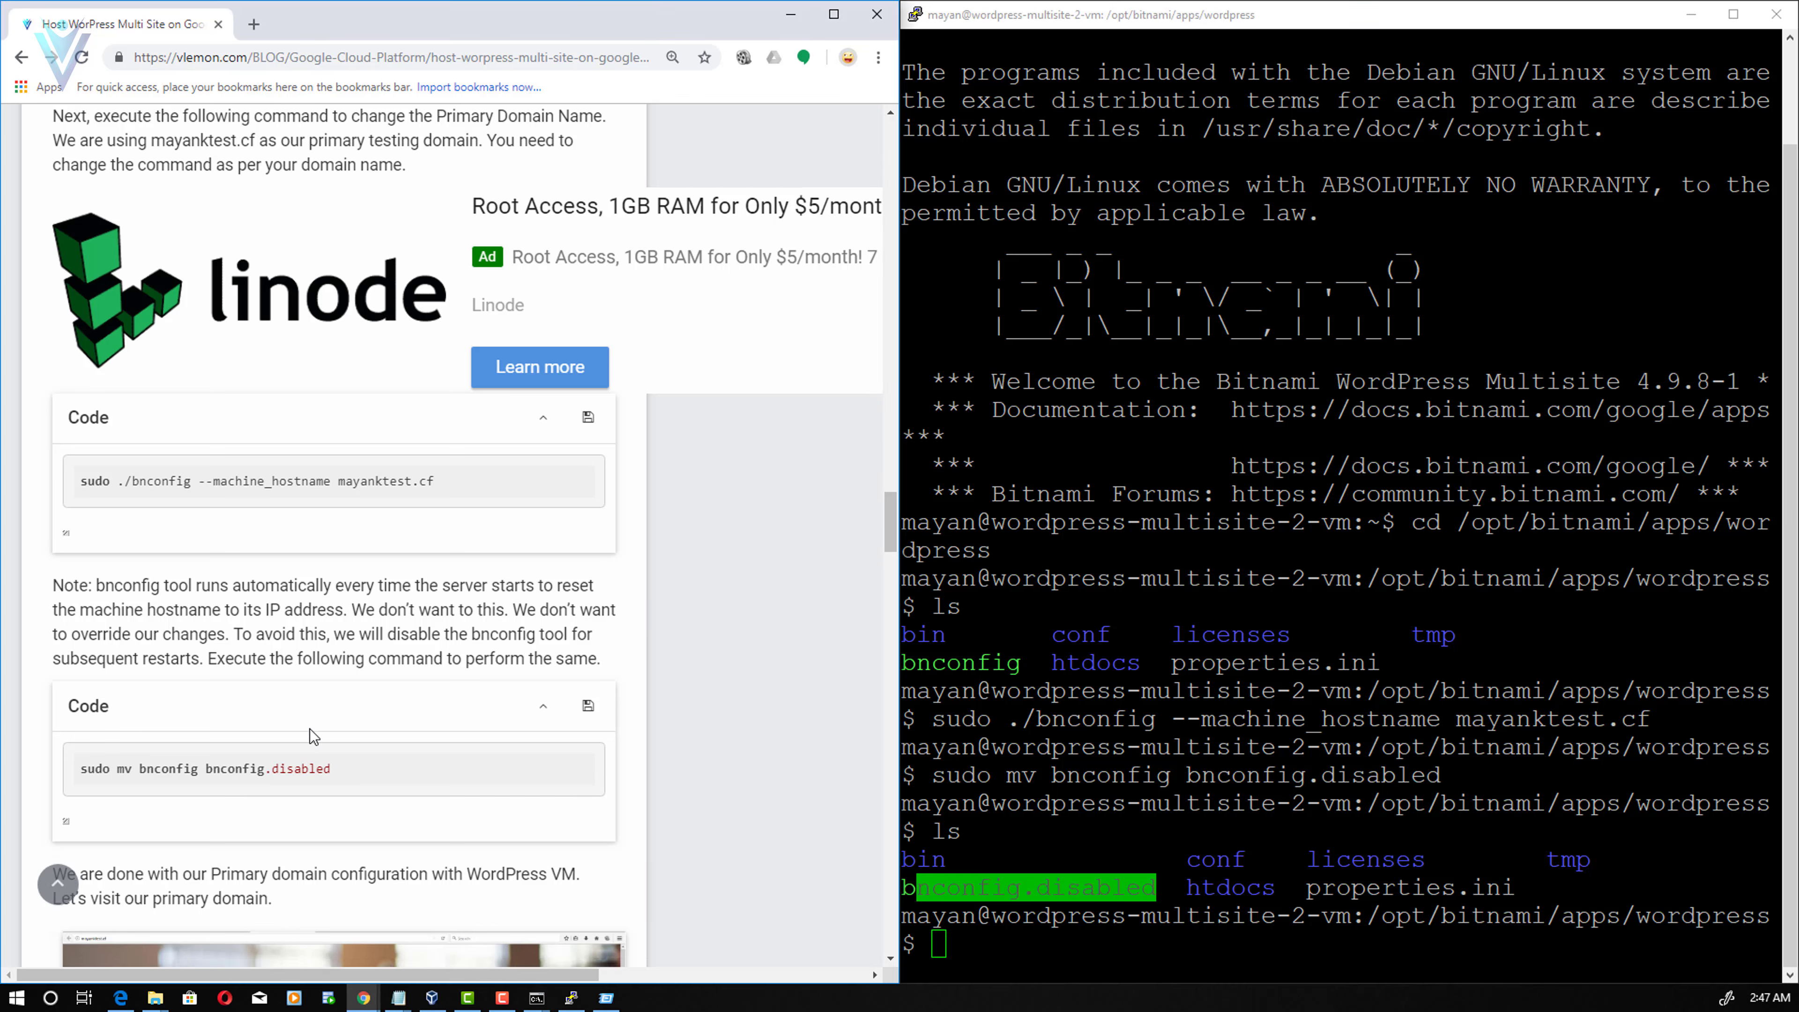
pyautogui.scroll(-4, 310, 731)
pyautogui.scroll(-9, 308, 728)
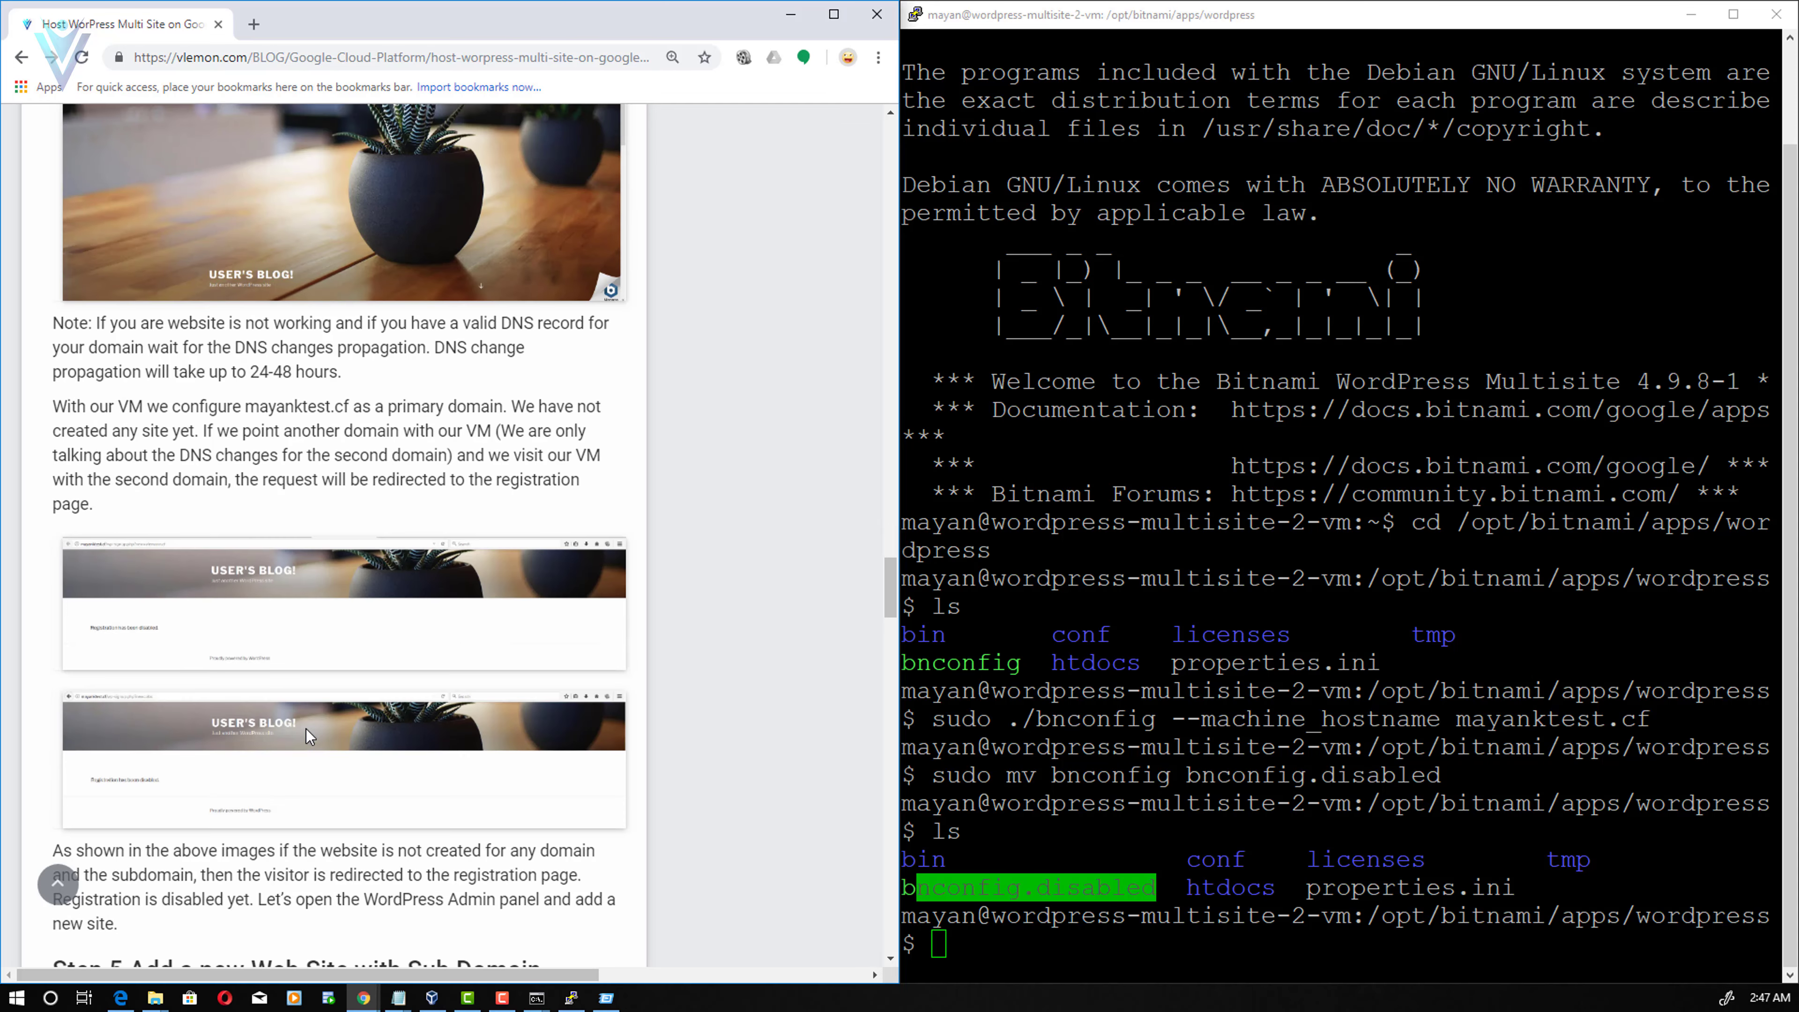
pyautogui.scroll(5, 307, 728)
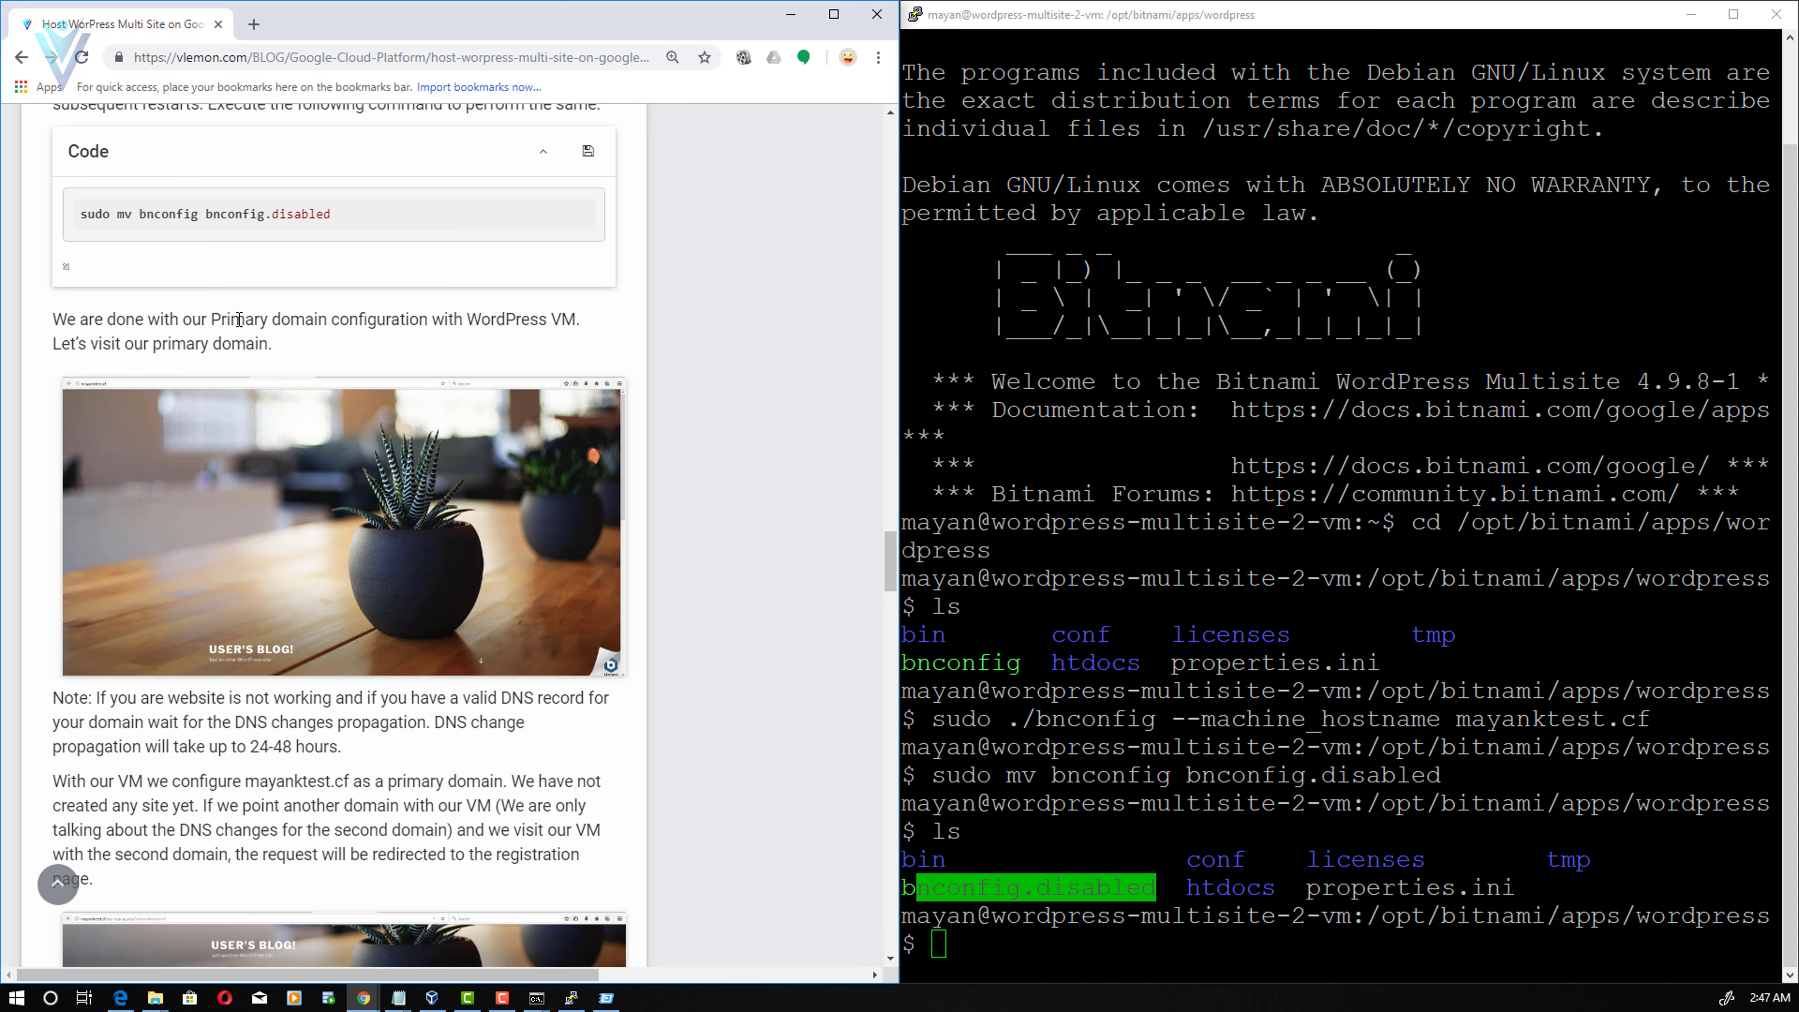
pyautogui.hotkey('alt', 'Tab')
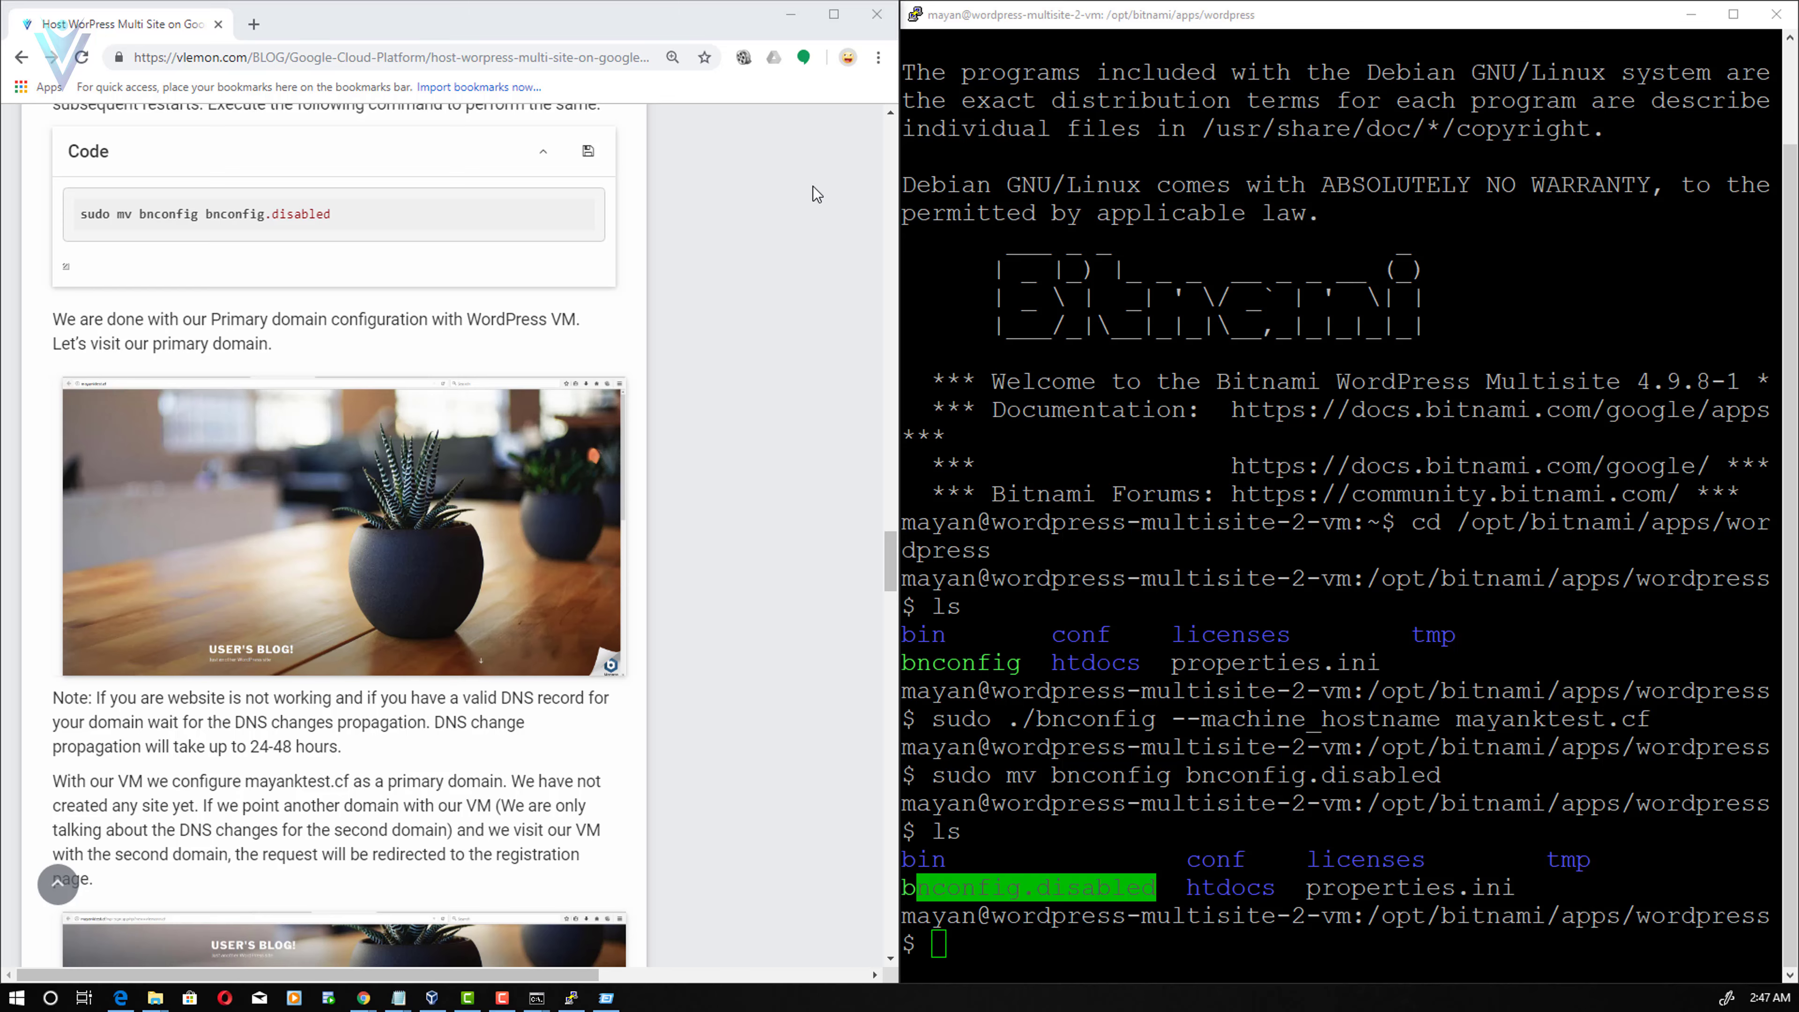
pyautogui.hotkey('alt', 'Tab')
# - Visit vlemonn.cf in a new tab to see where an unregistered domain lands
pyautogui.click(741, 20)
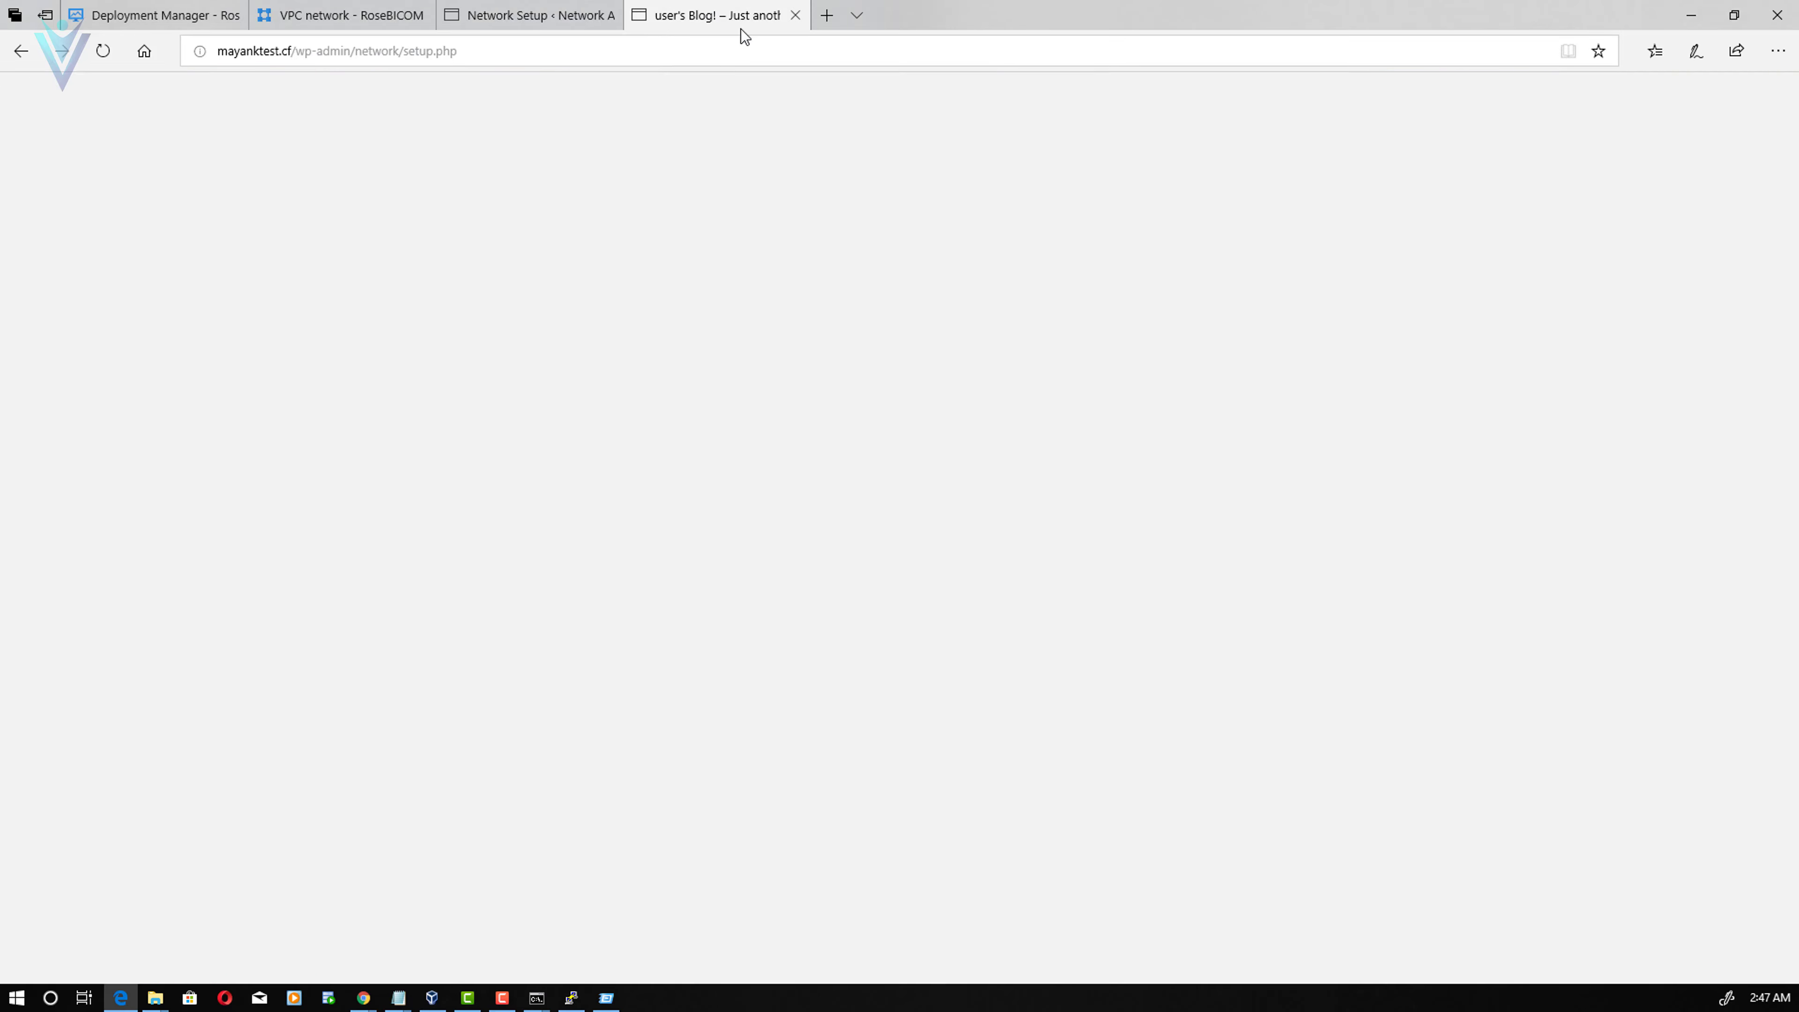
pyautogui.hotkey('alt', 'Tab')
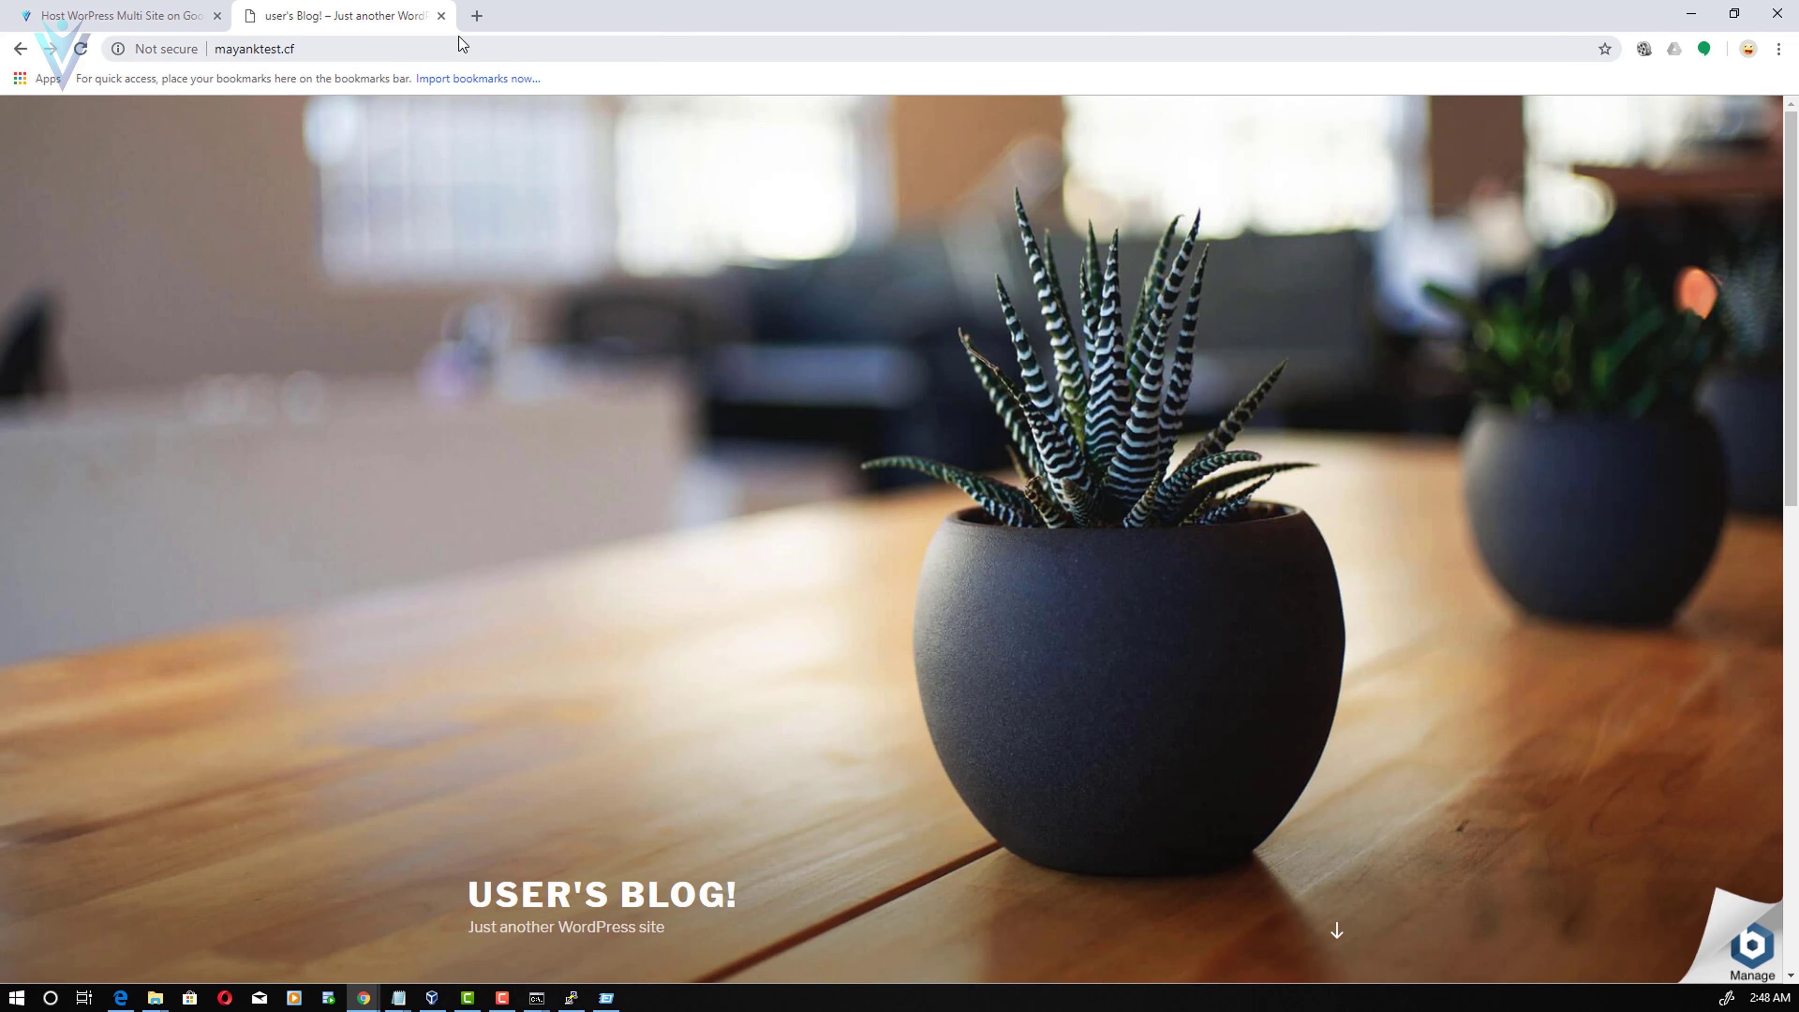
pyautogui.click(476, 15)
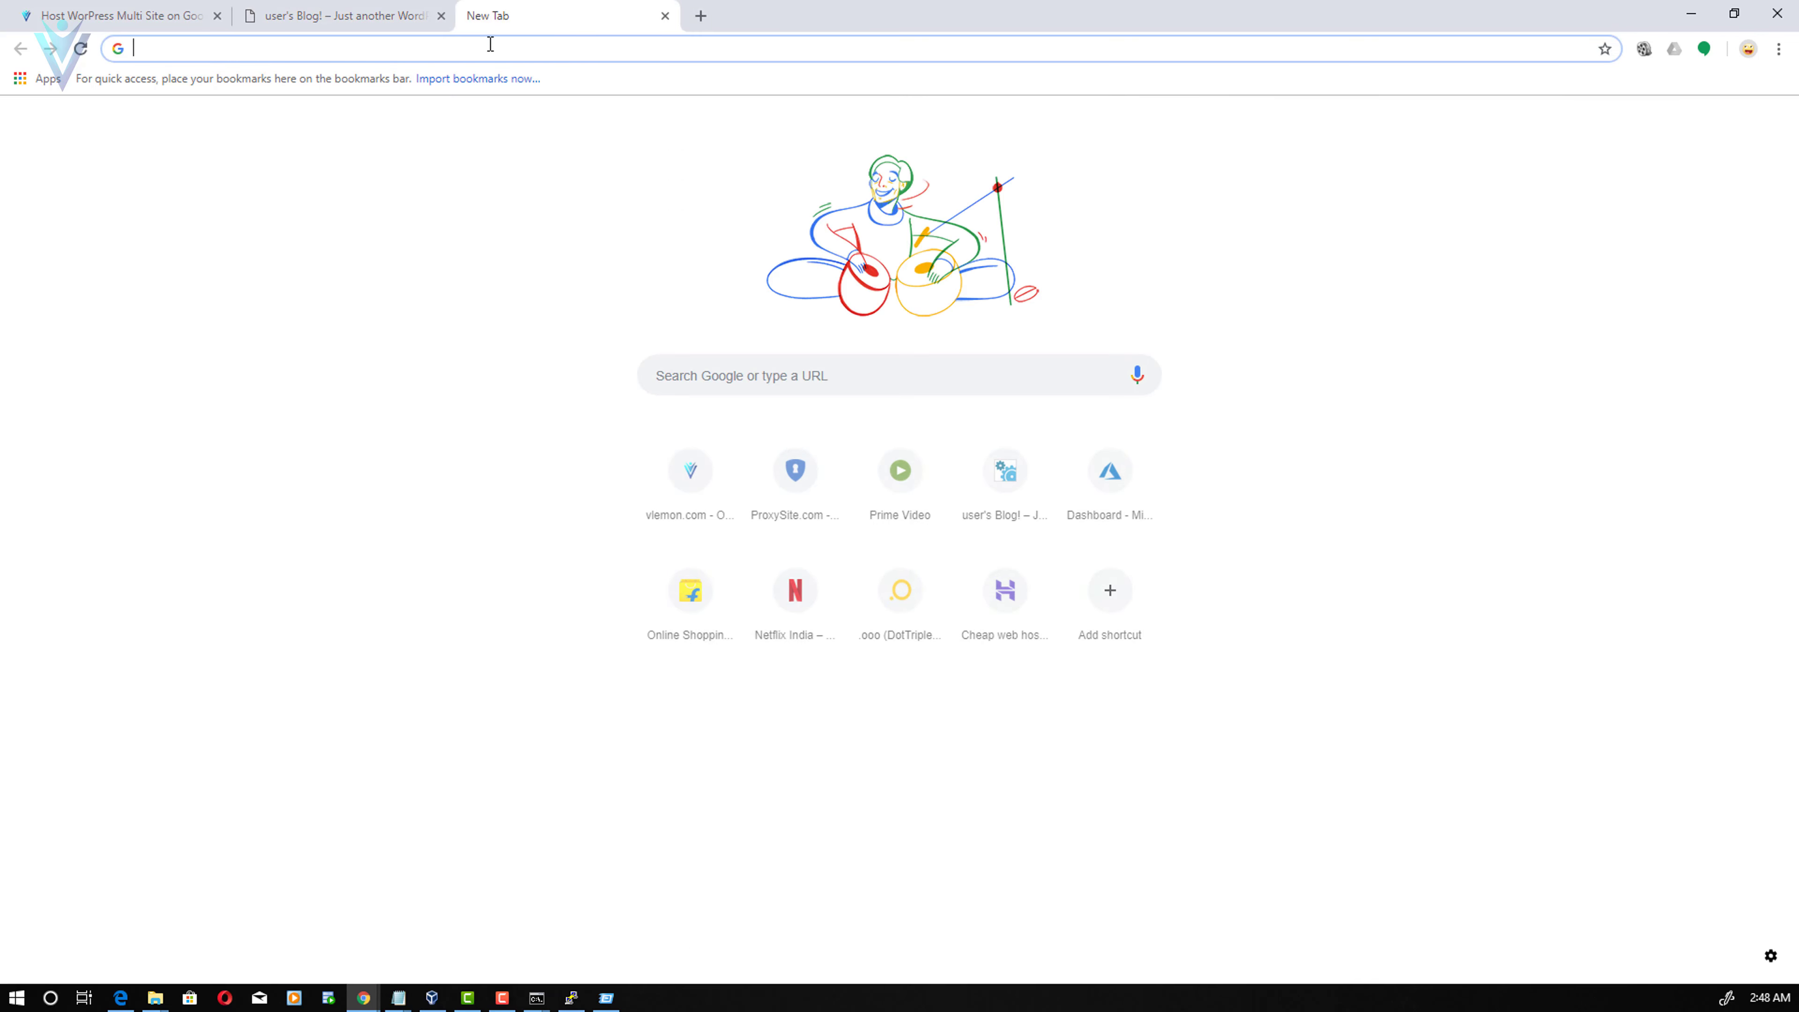
pyautogui.write('vlemonn.')
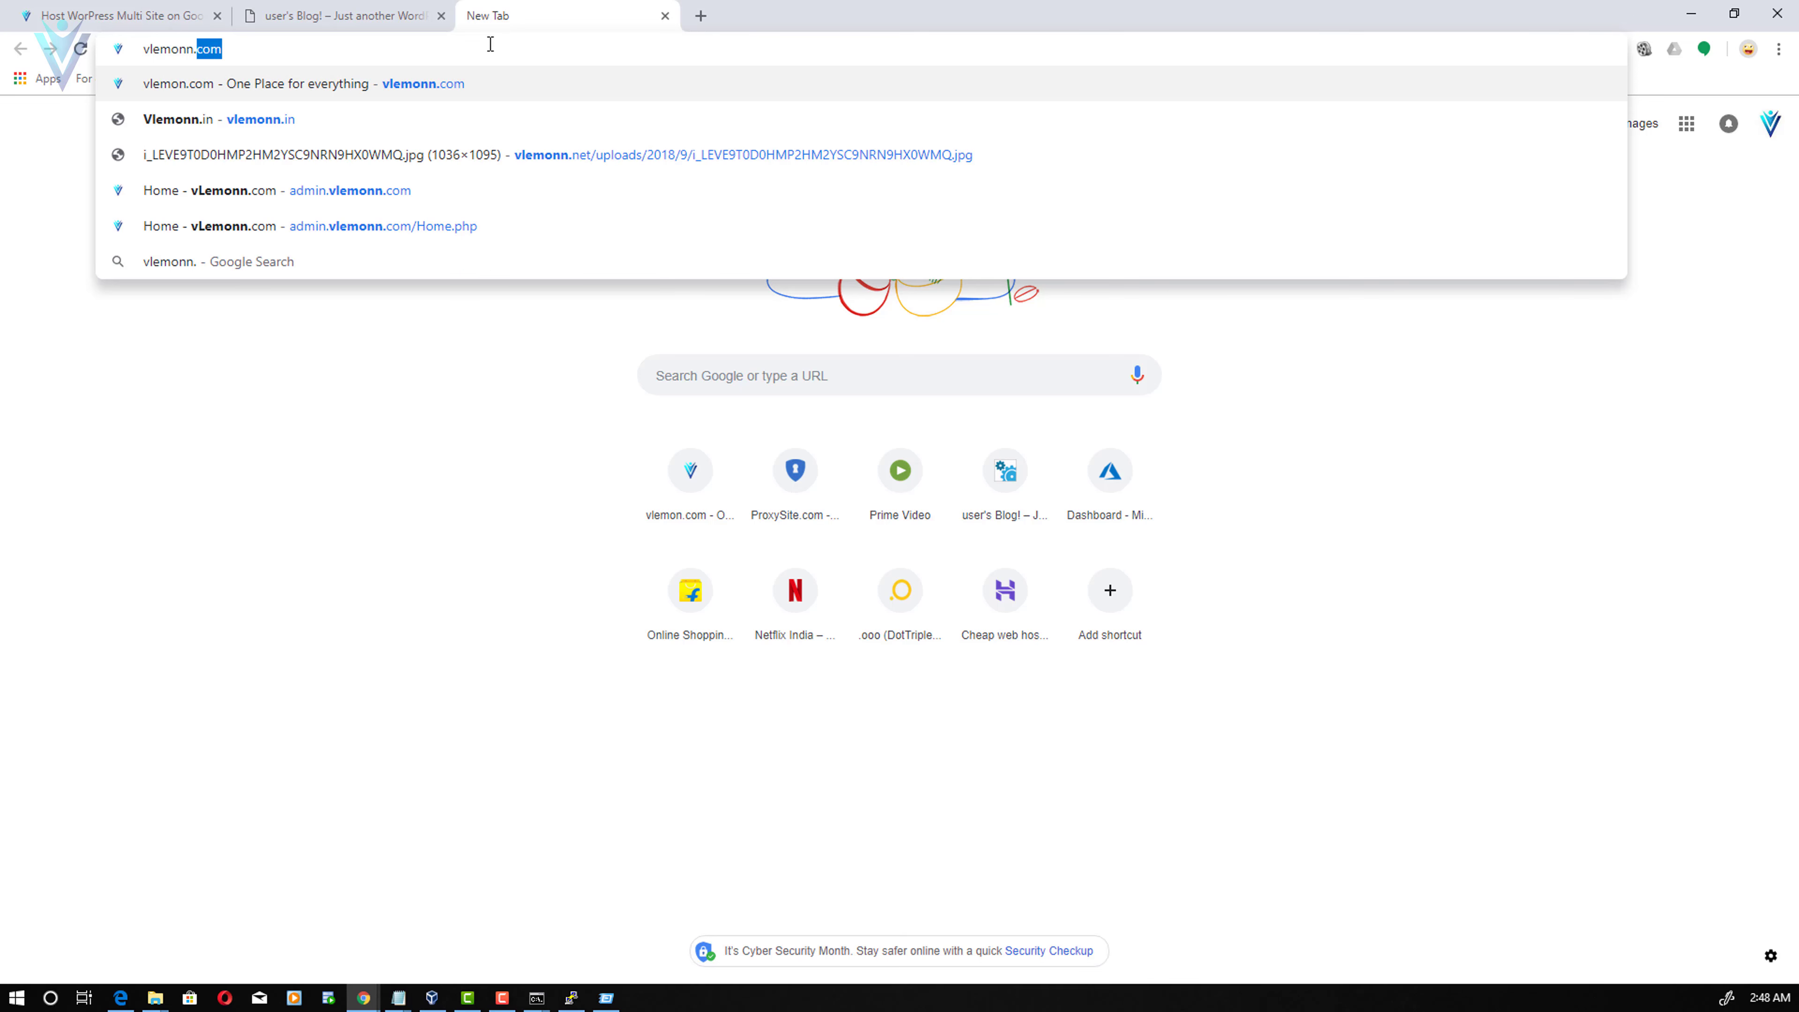
pyautogui.write('cf')
pyautogui.press('Return')
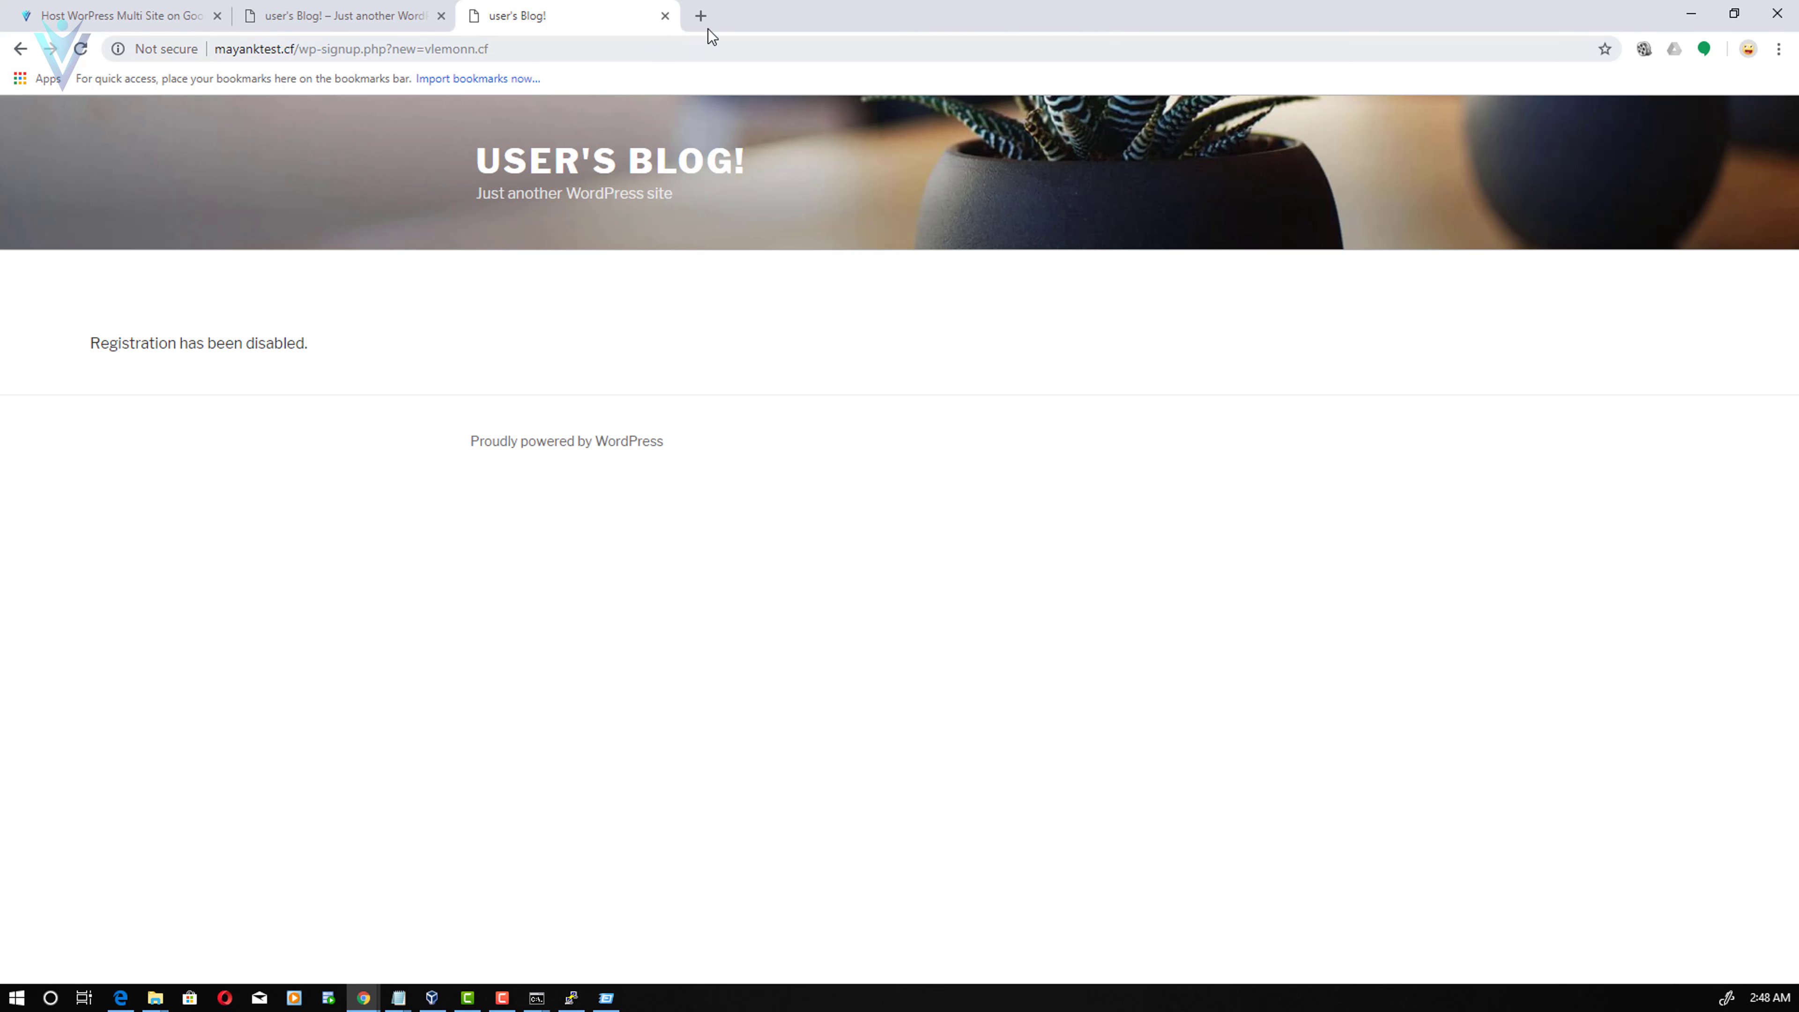
# - Visit the random subdomain sdkfjskdjf.mayanktest.cf in another tab
pyautogui.click(701, 16)
pyautogui.write('SAS')
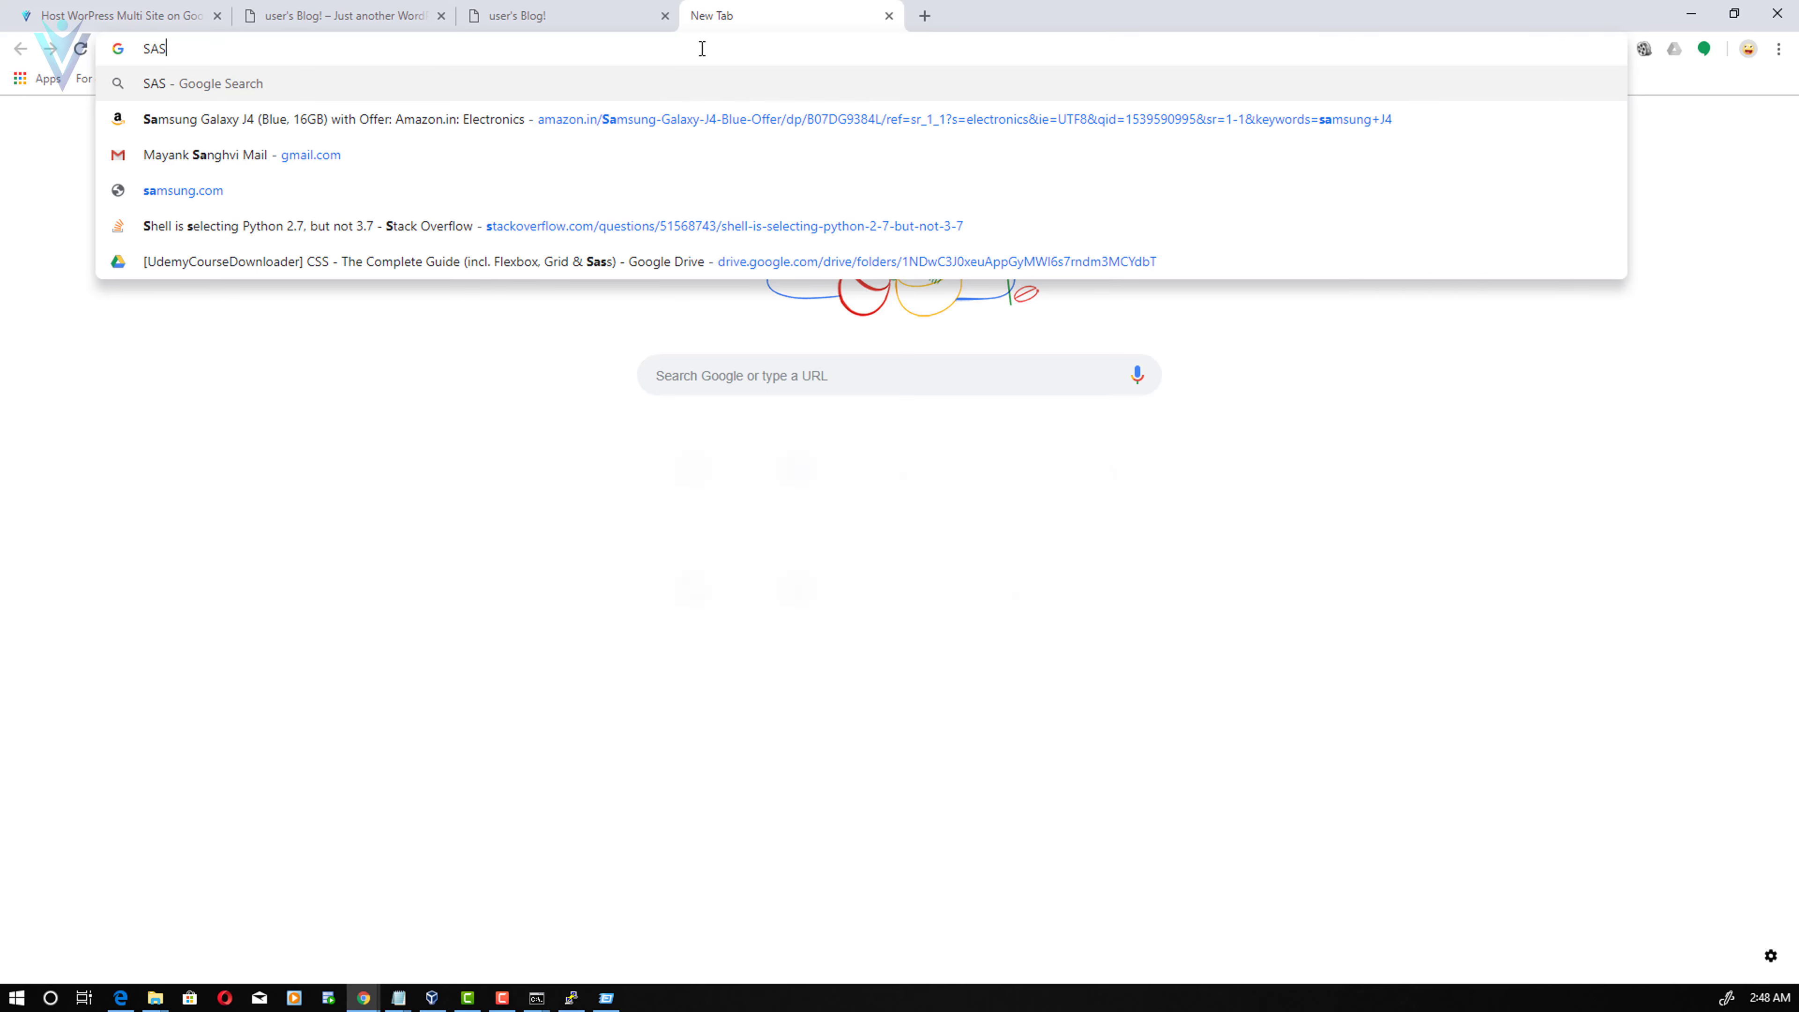
pyautogui.write('dfasdf')
pyautogui.press('BackSpace')
pyautogui.press('BackSpace')
pyautogui.press('BackSpace')
pyautogui.press('BackSpace')
pyautogui.press('BackSpace')
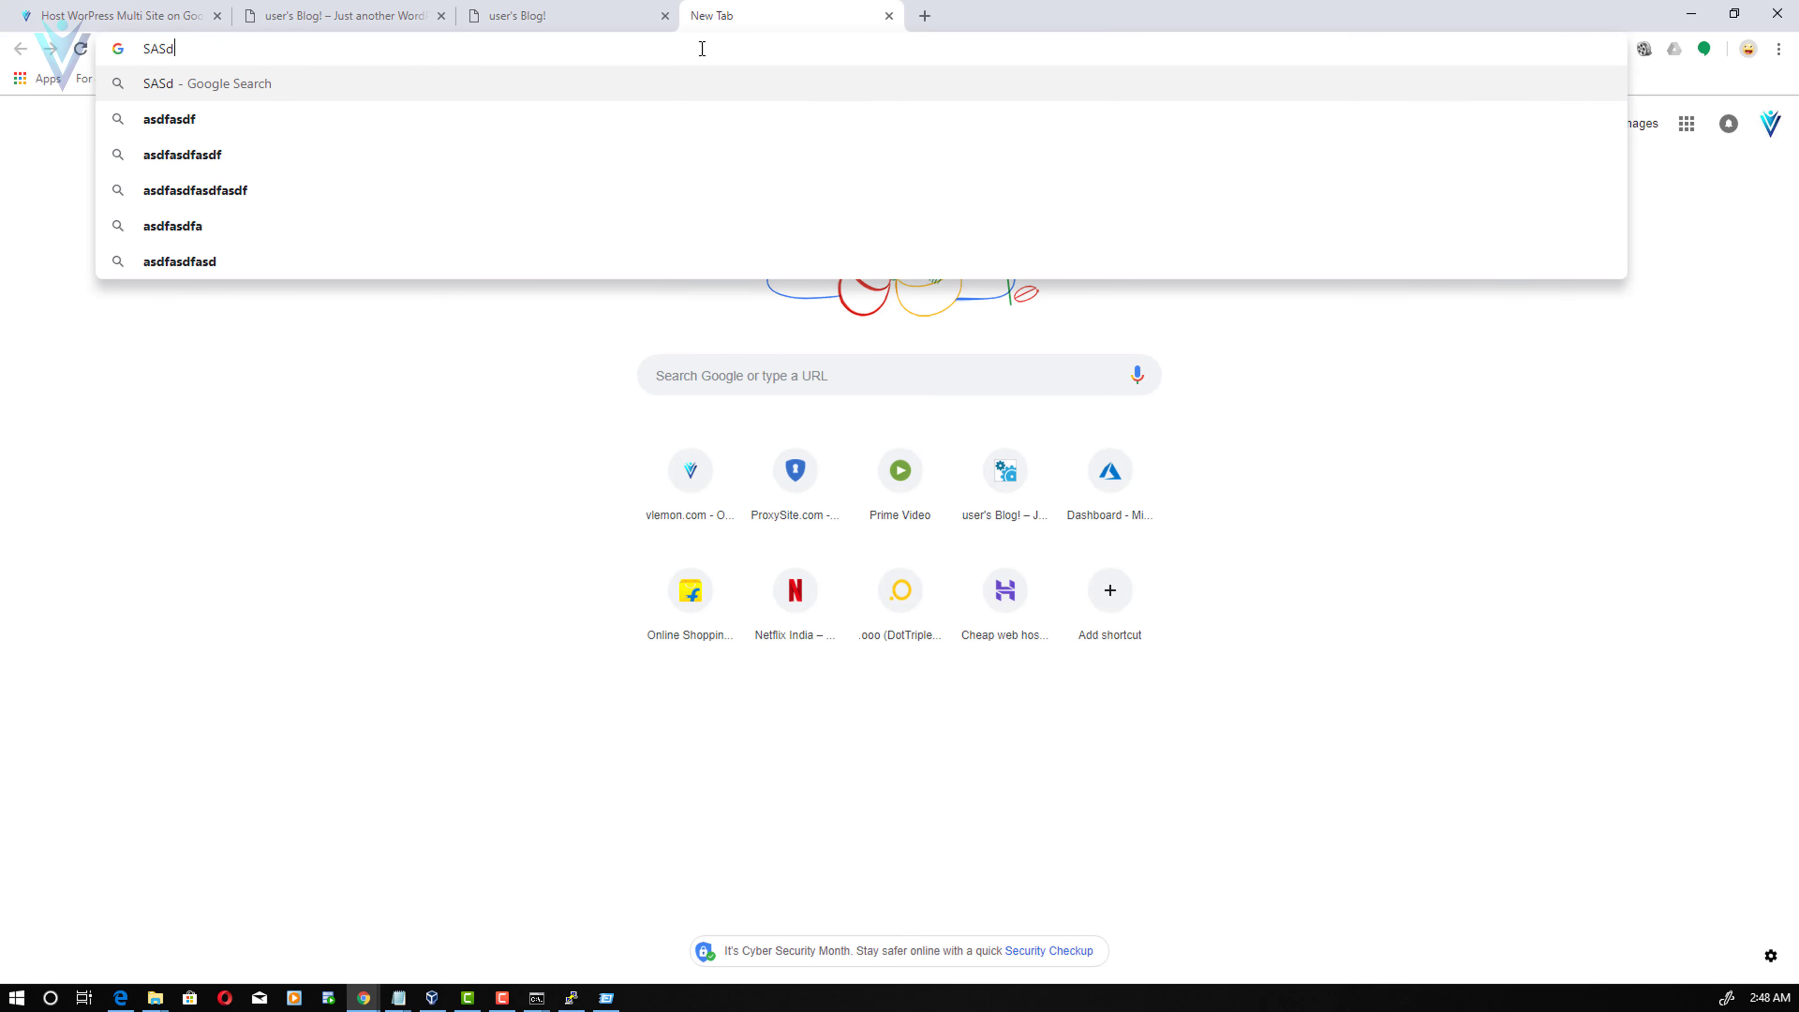
pyautogui.press('BackSpace')
pyautogui.press('BackSpace')
pyautogui.press('BackSpace')
pyautogui.press('BackSpace')
pyautogui.write('sdkfjskdjf')
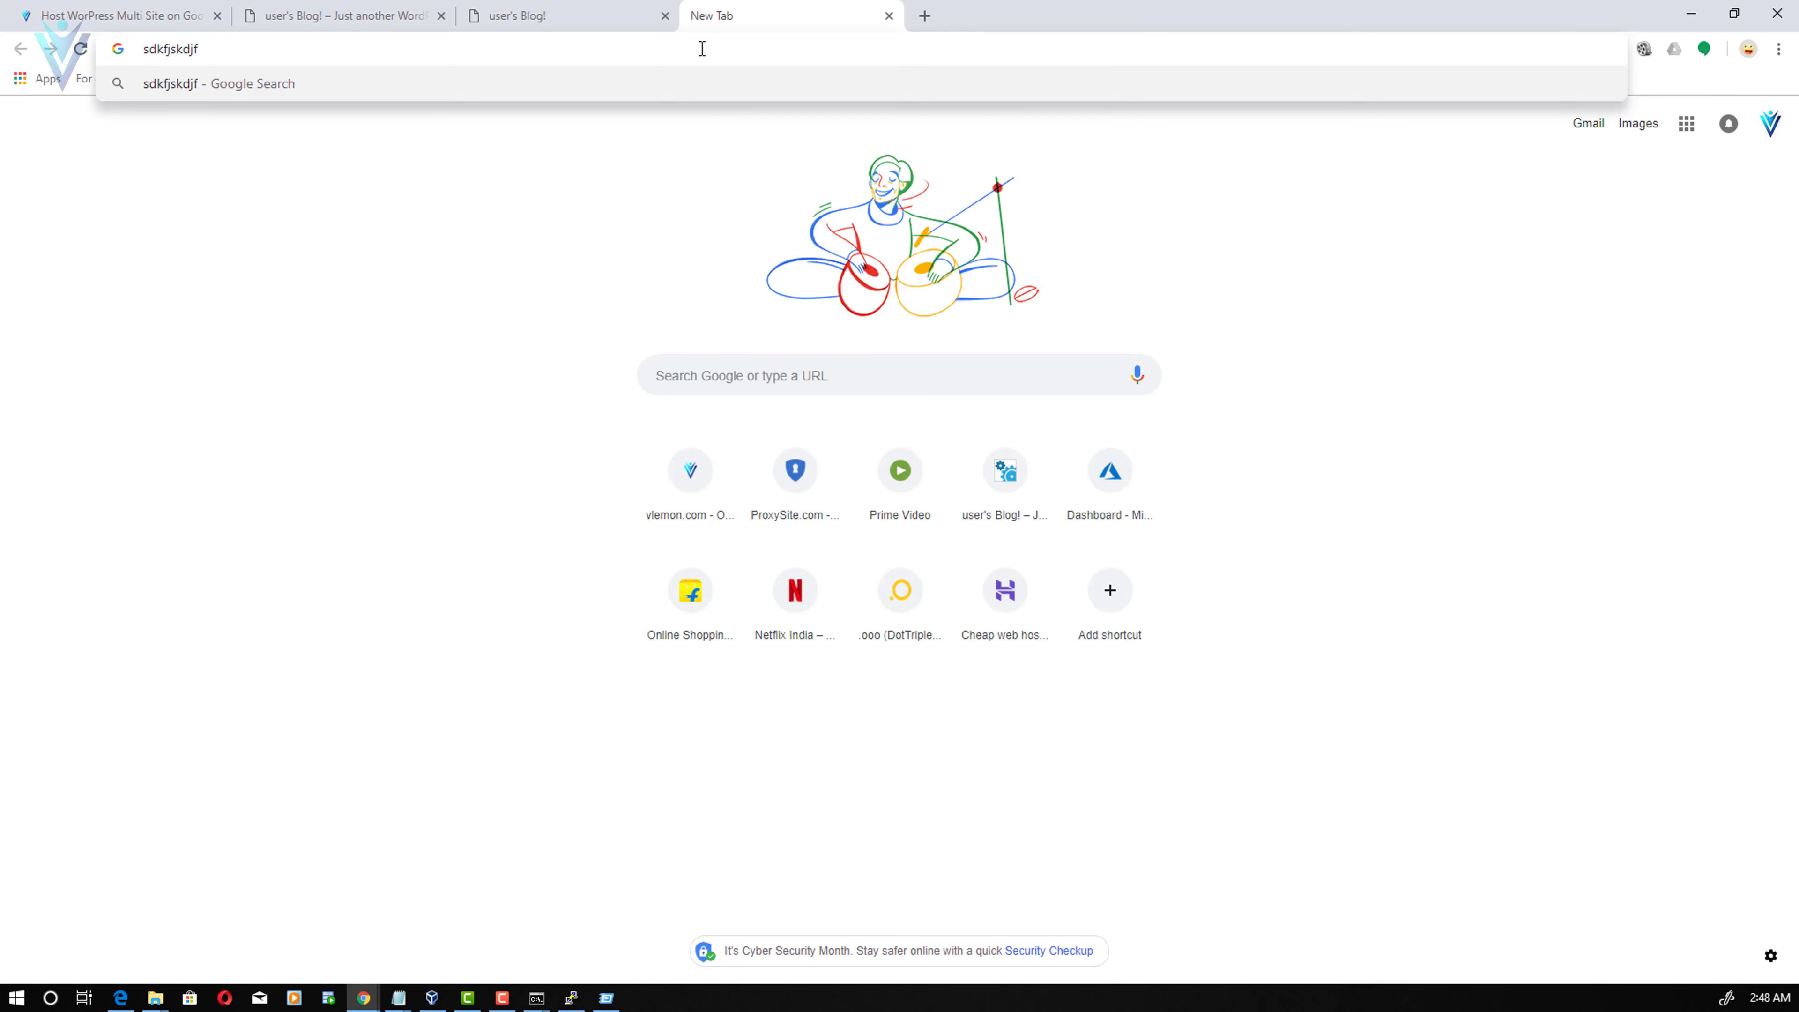
pyautogui.write('.mayanktest.cf')
pyautogui.press('Return')
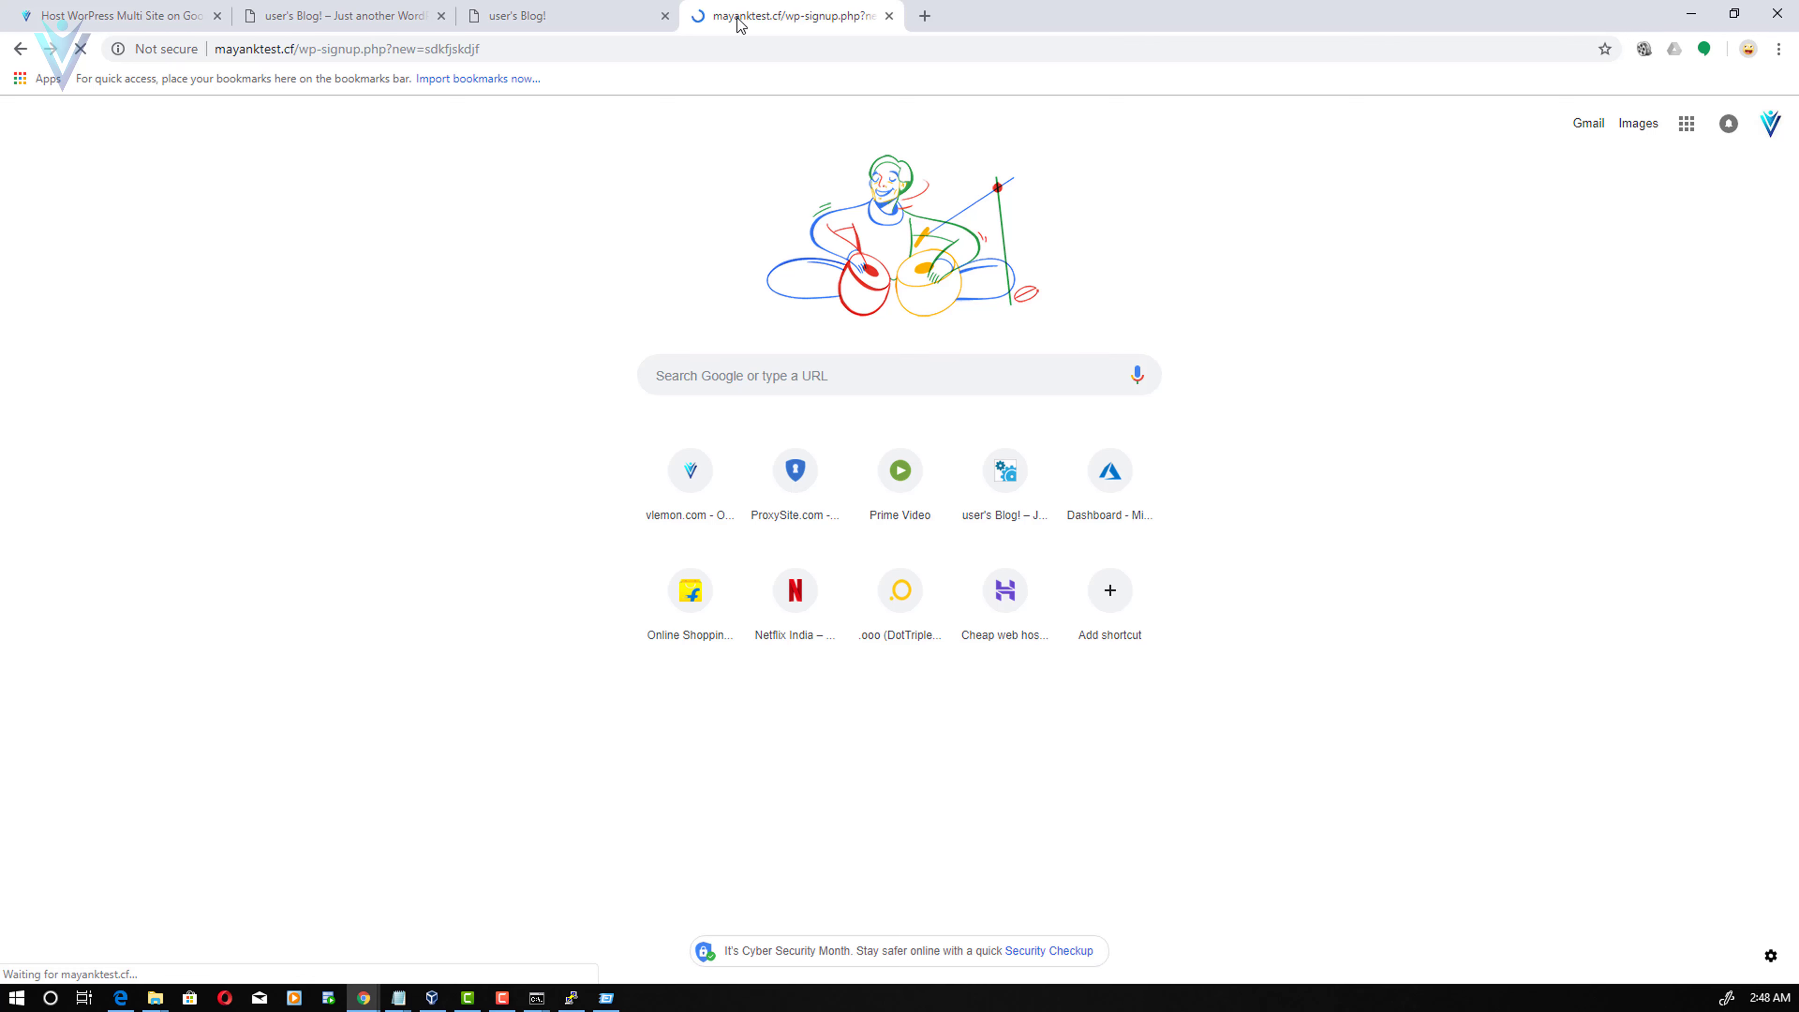
pyautogui.moveTo(432, 51); pyautogui.dragTo(490, 51)
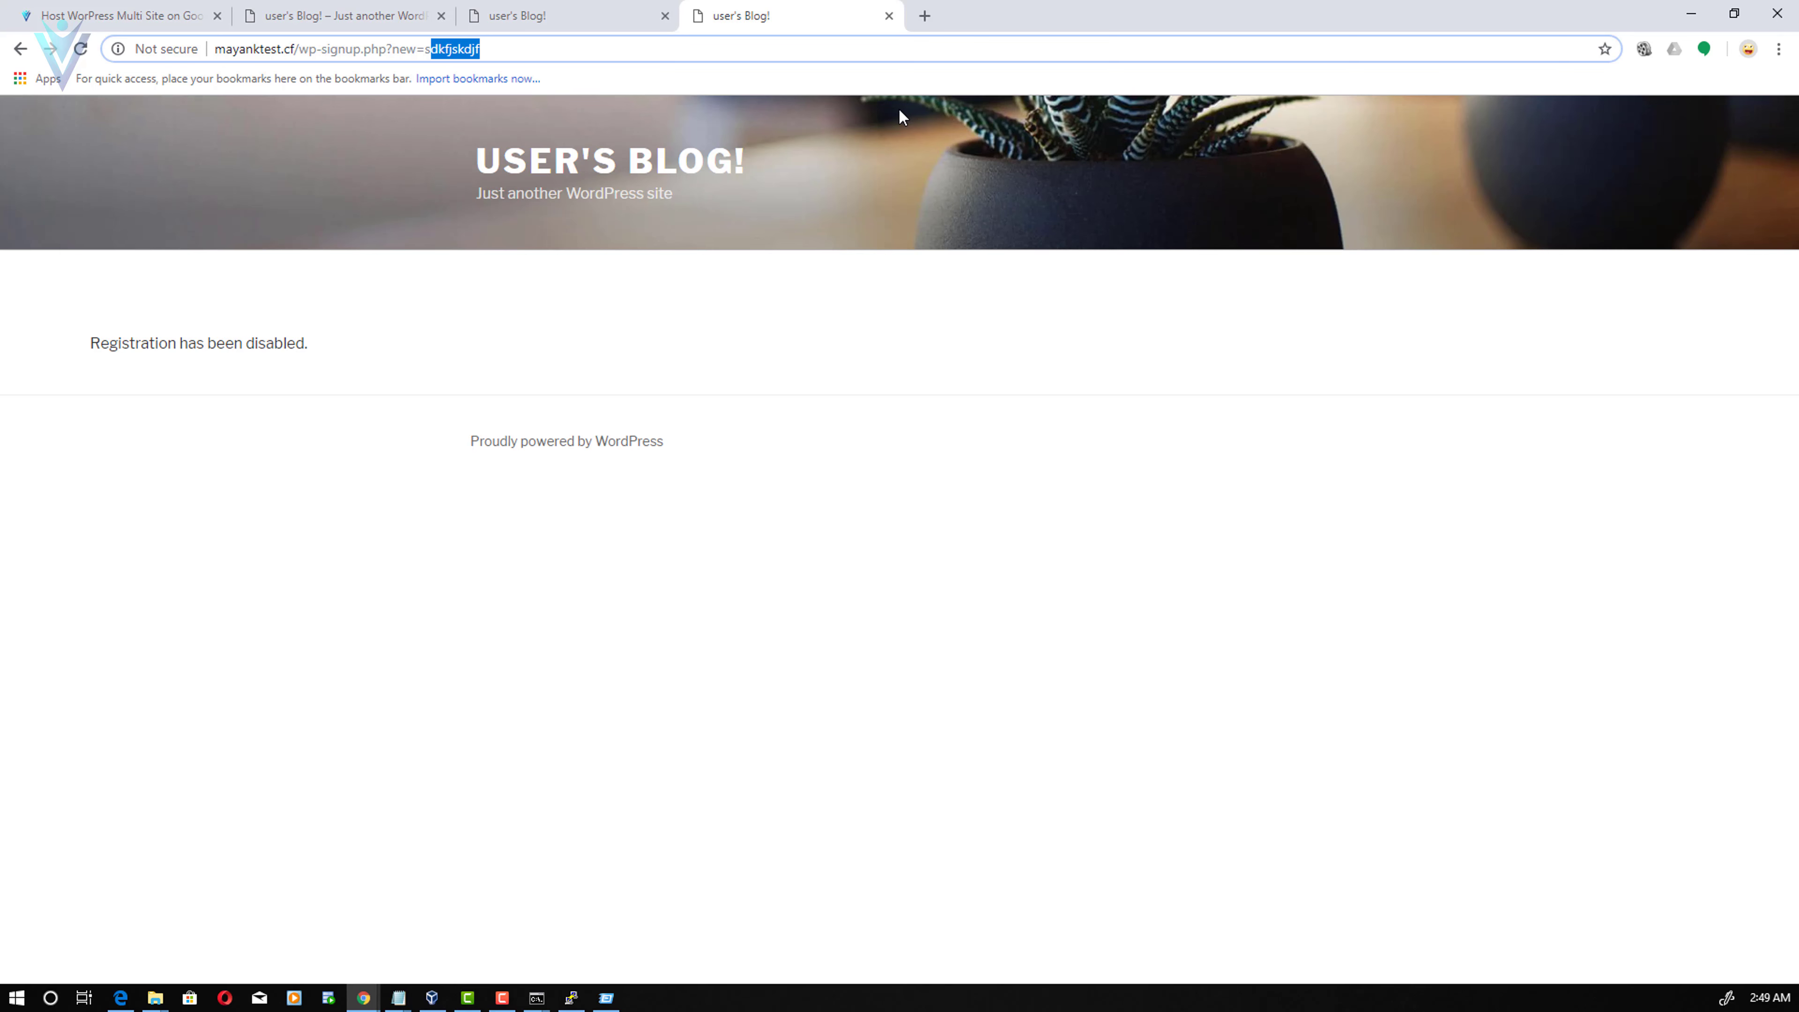
# - Close both test tabs and switch to the Edge Network Setup window
pyautogui.click(889, 15)
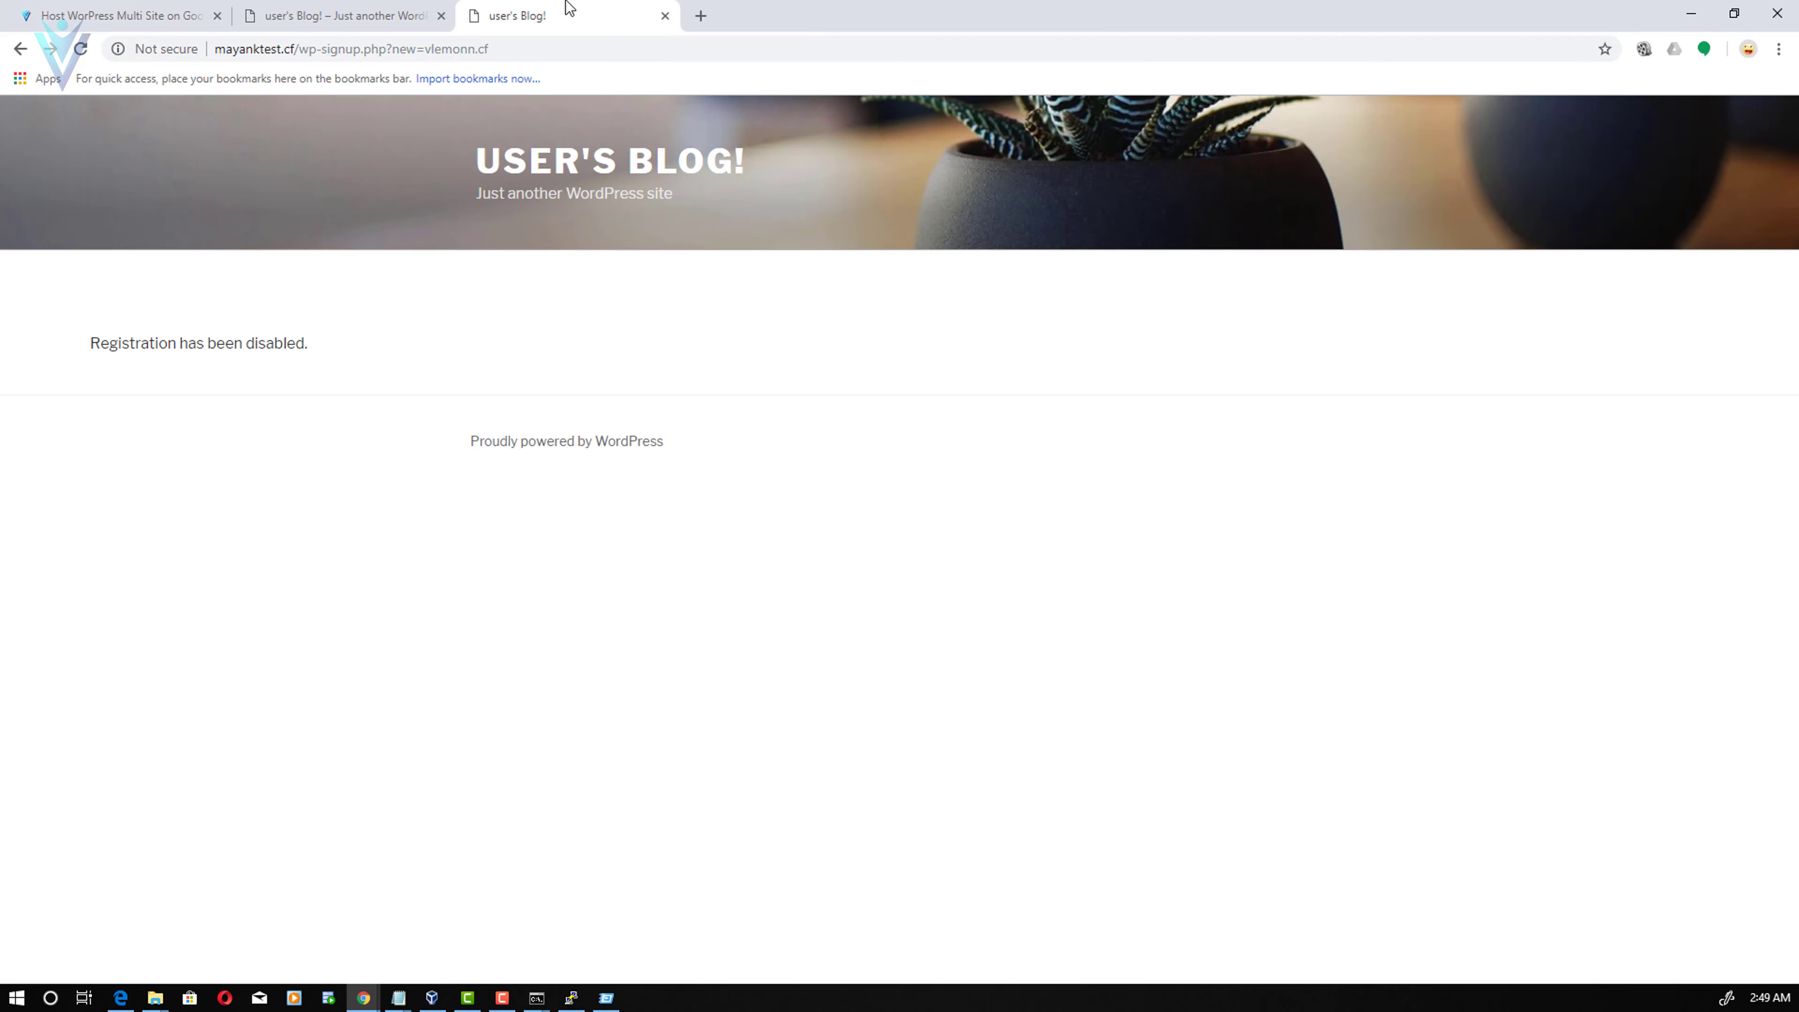
pyautogui.click(664, 16)
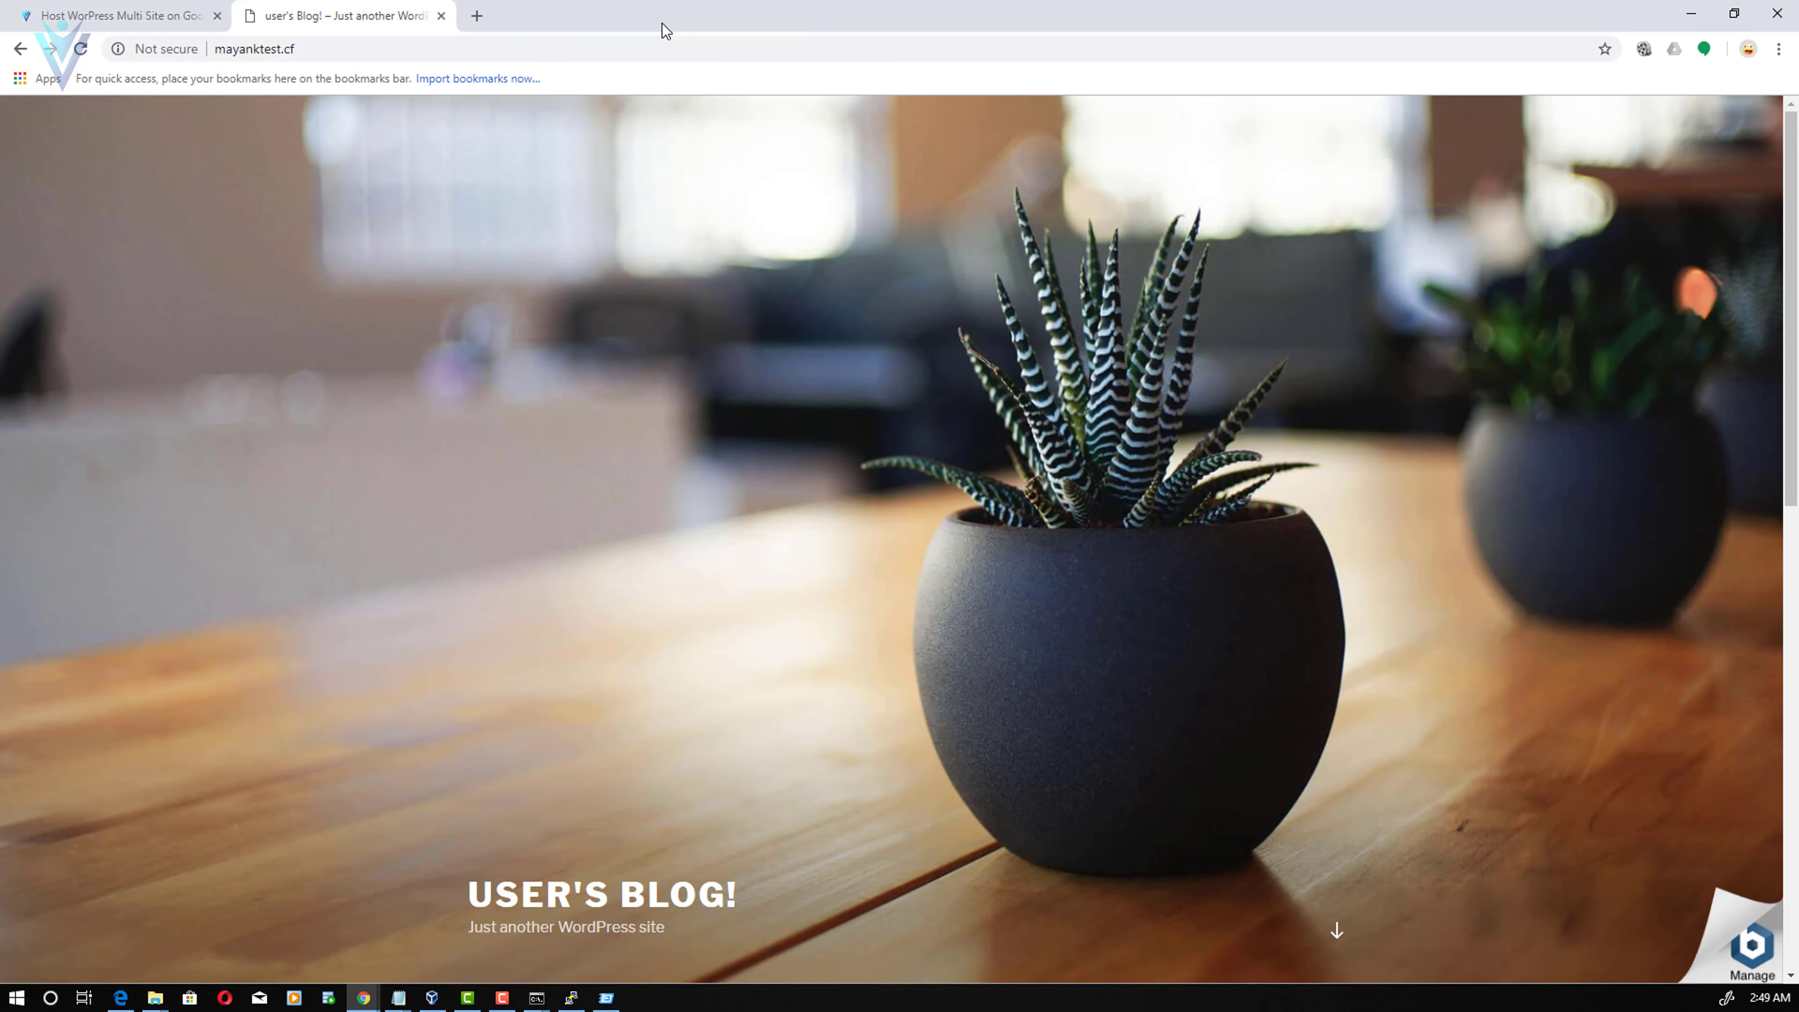
pyautogui.hotkey('alt', 'Tab')
# - Go to the network's Sites list and start adding a new site
pyautogui.moveTo(65, 94)
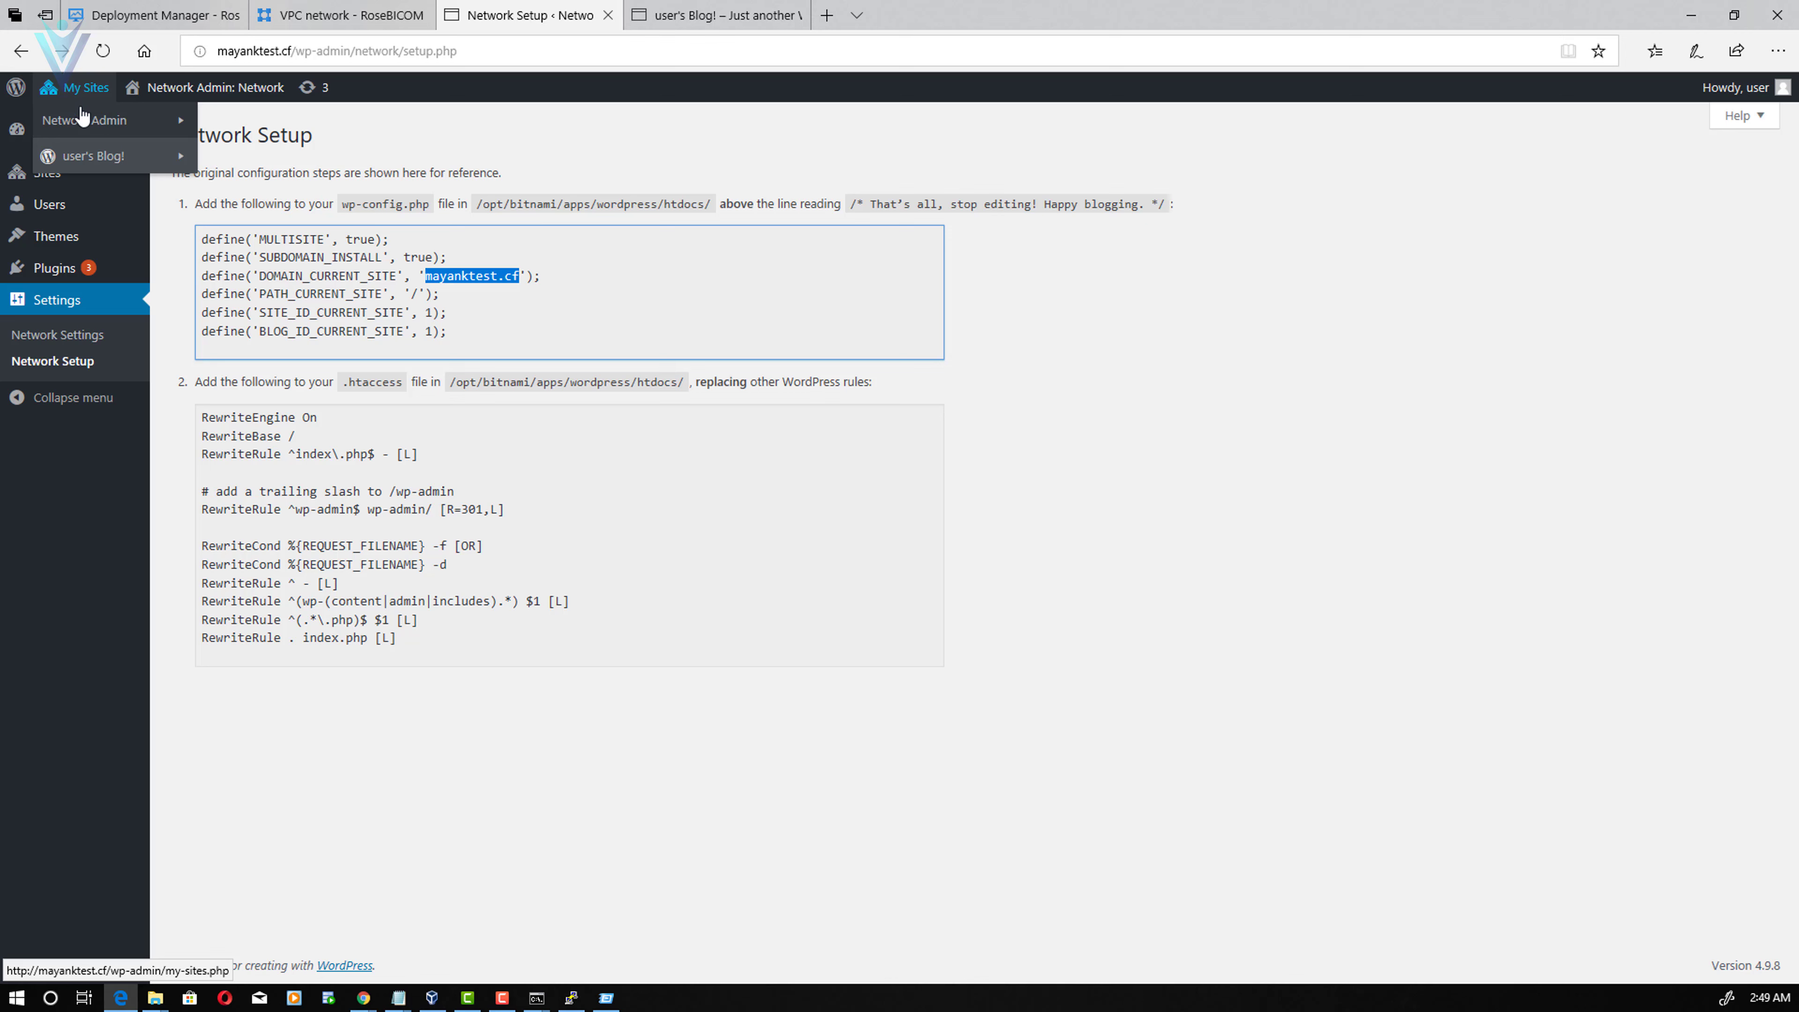
pyautogui.moveTo(124, 128)
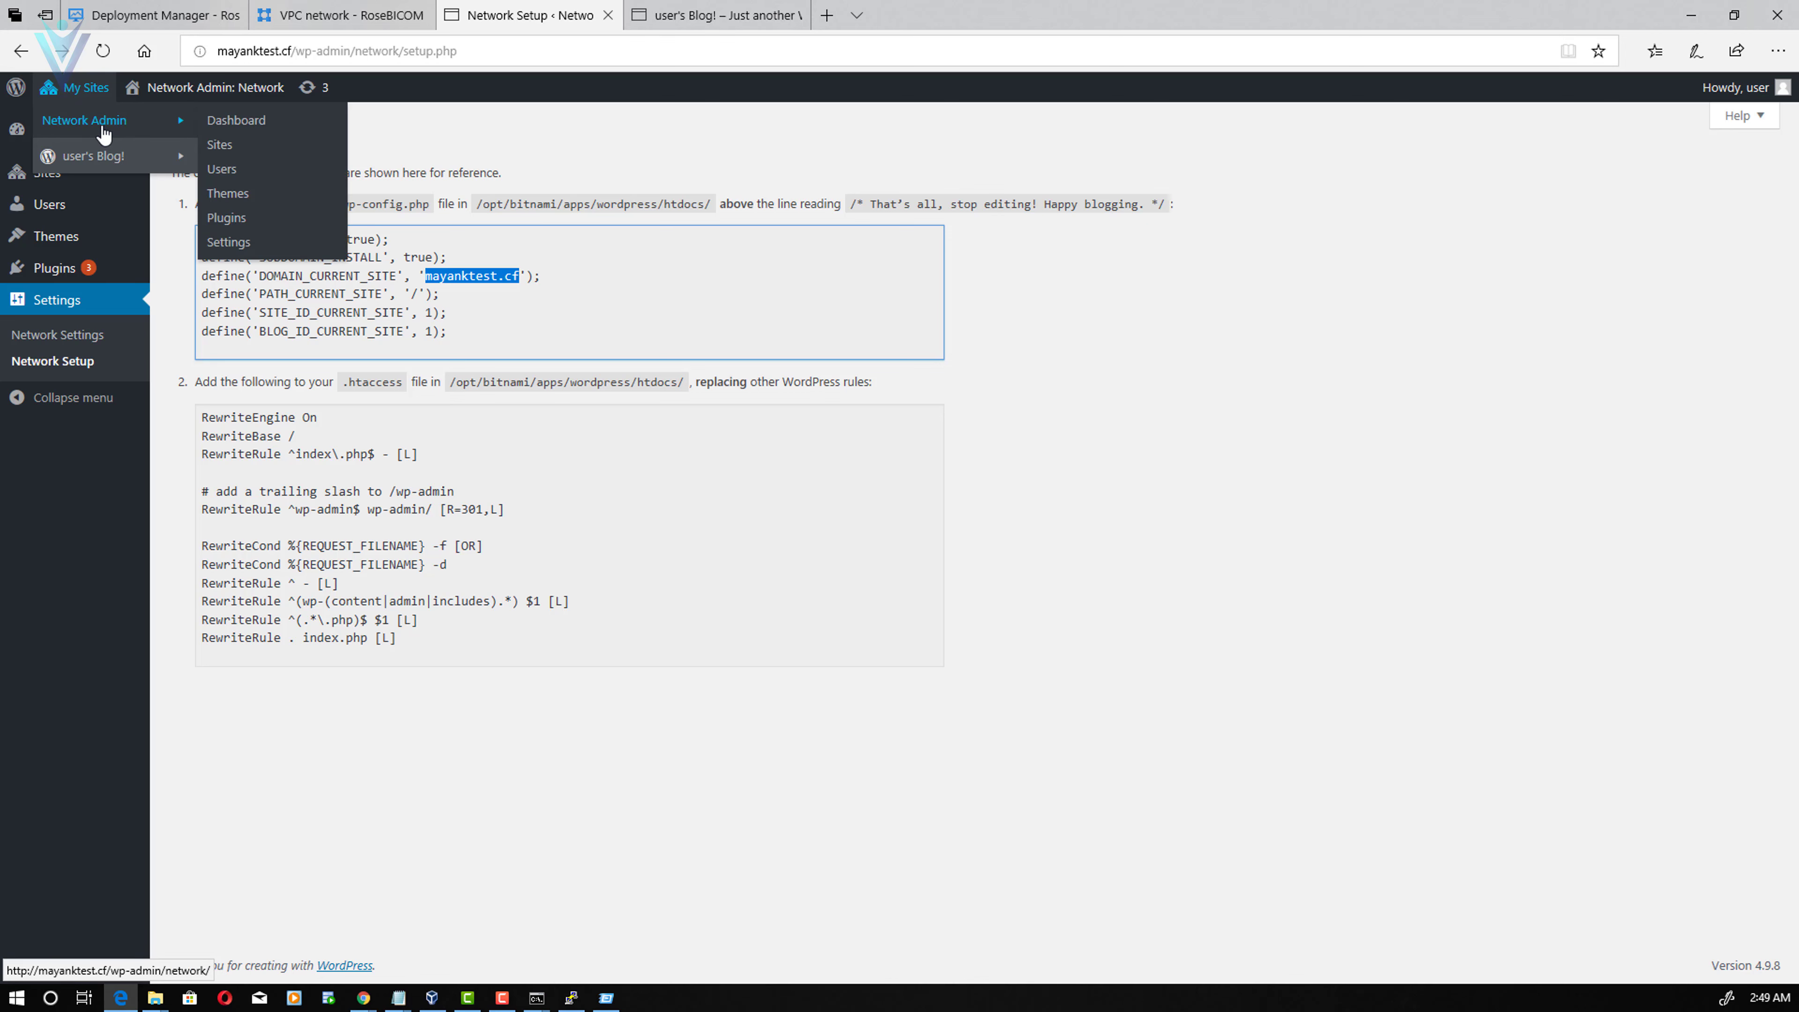
pyautogui.click(244, 149)
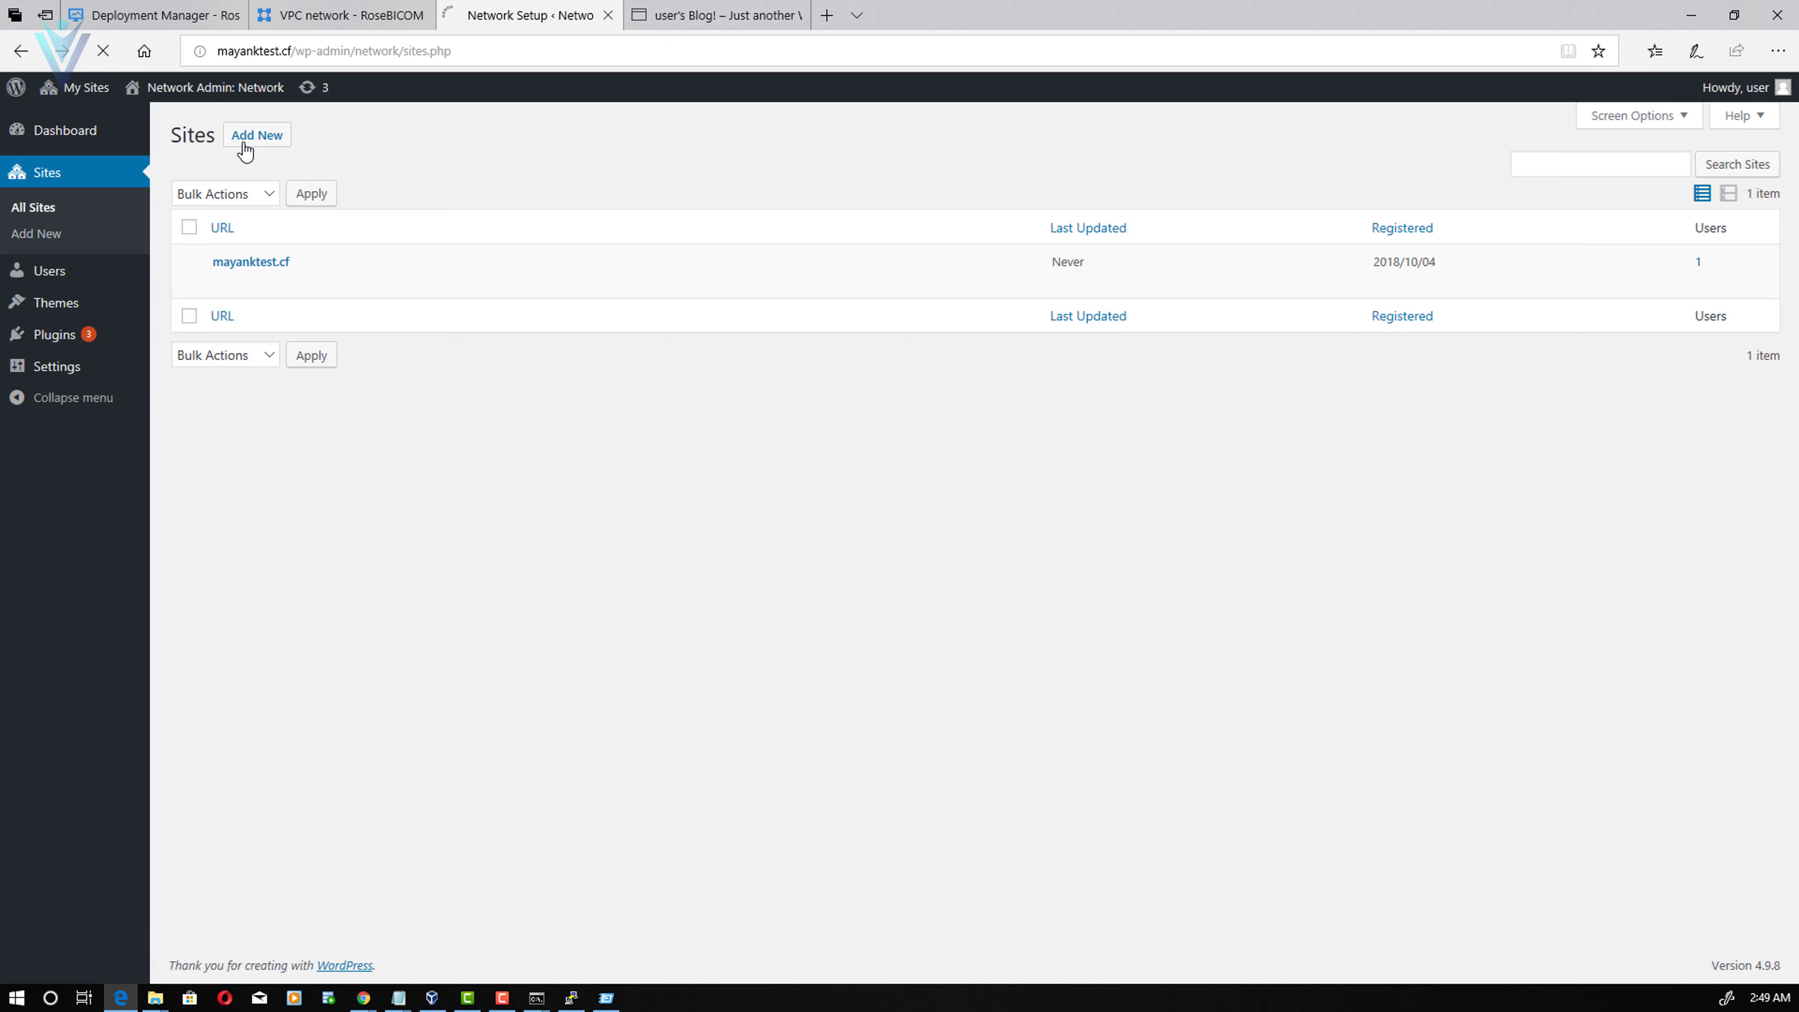
pyautogui.click(281, 137)
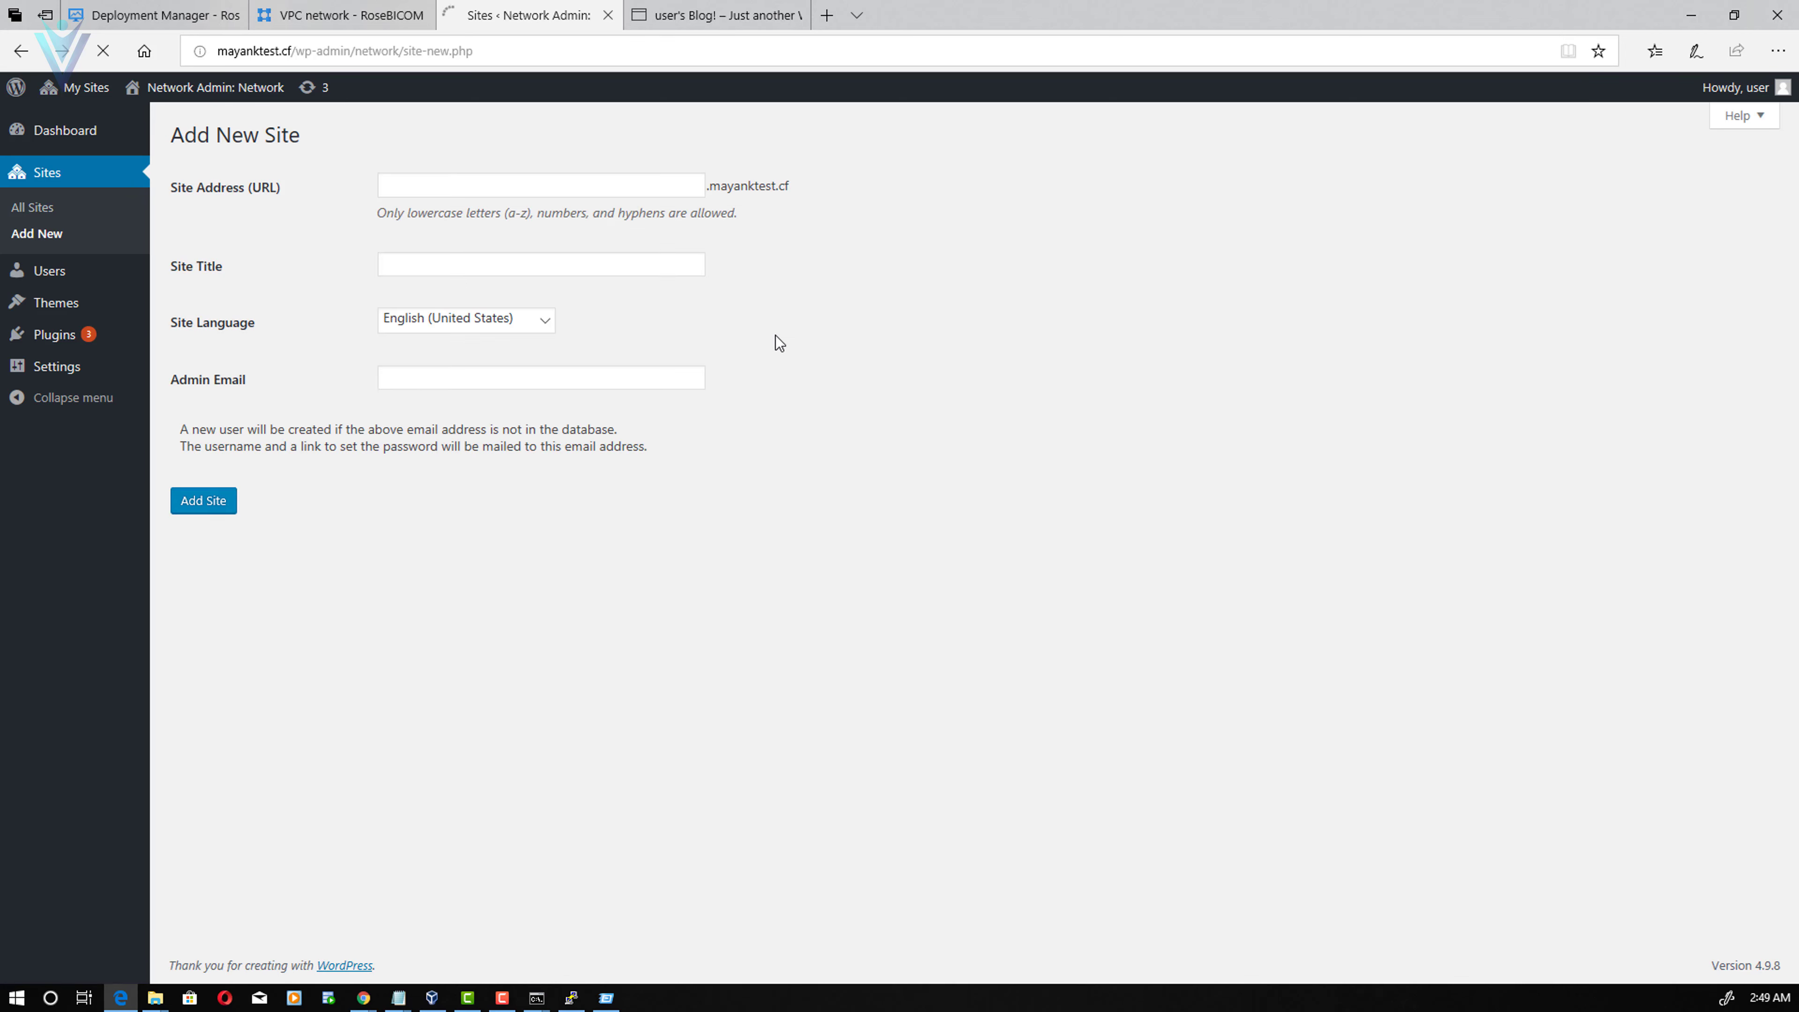
# - Enter address GoogleCloudTutorial, title Google Cloud Tutorial and the admin email, then add the site
pyautogui.click(592, 185)
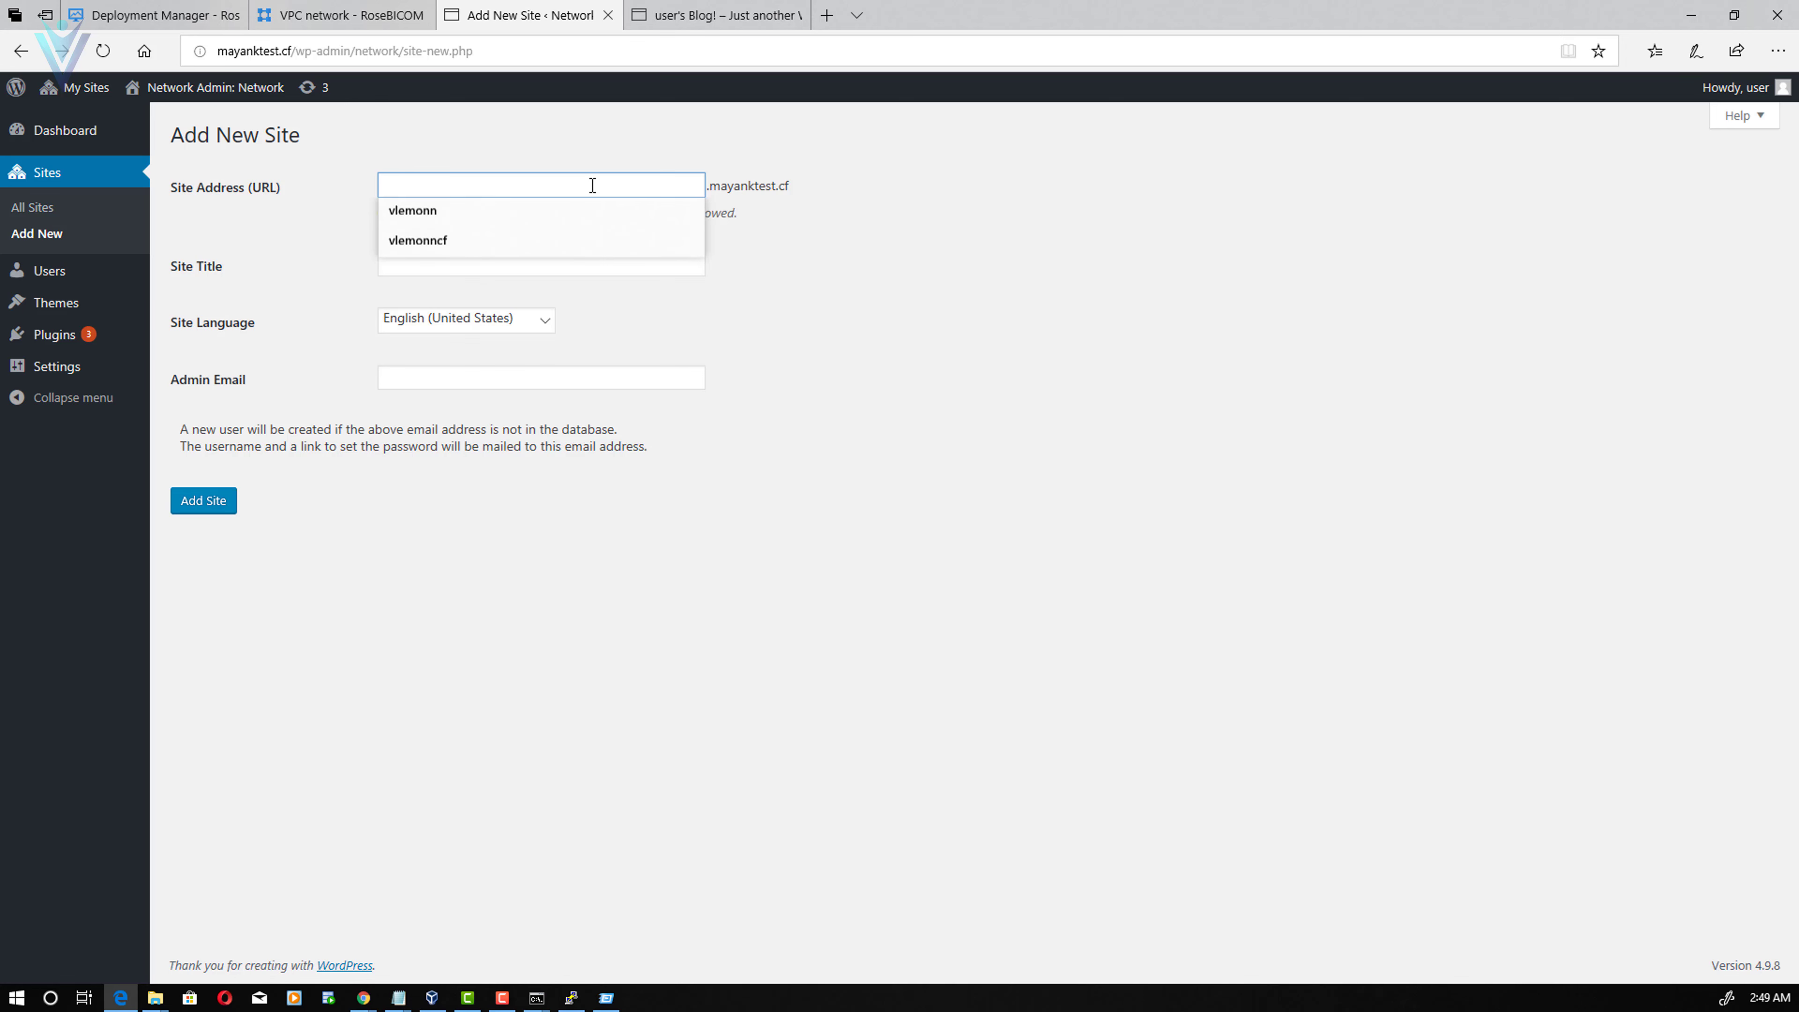
pyautogui.write('GoogleCl')
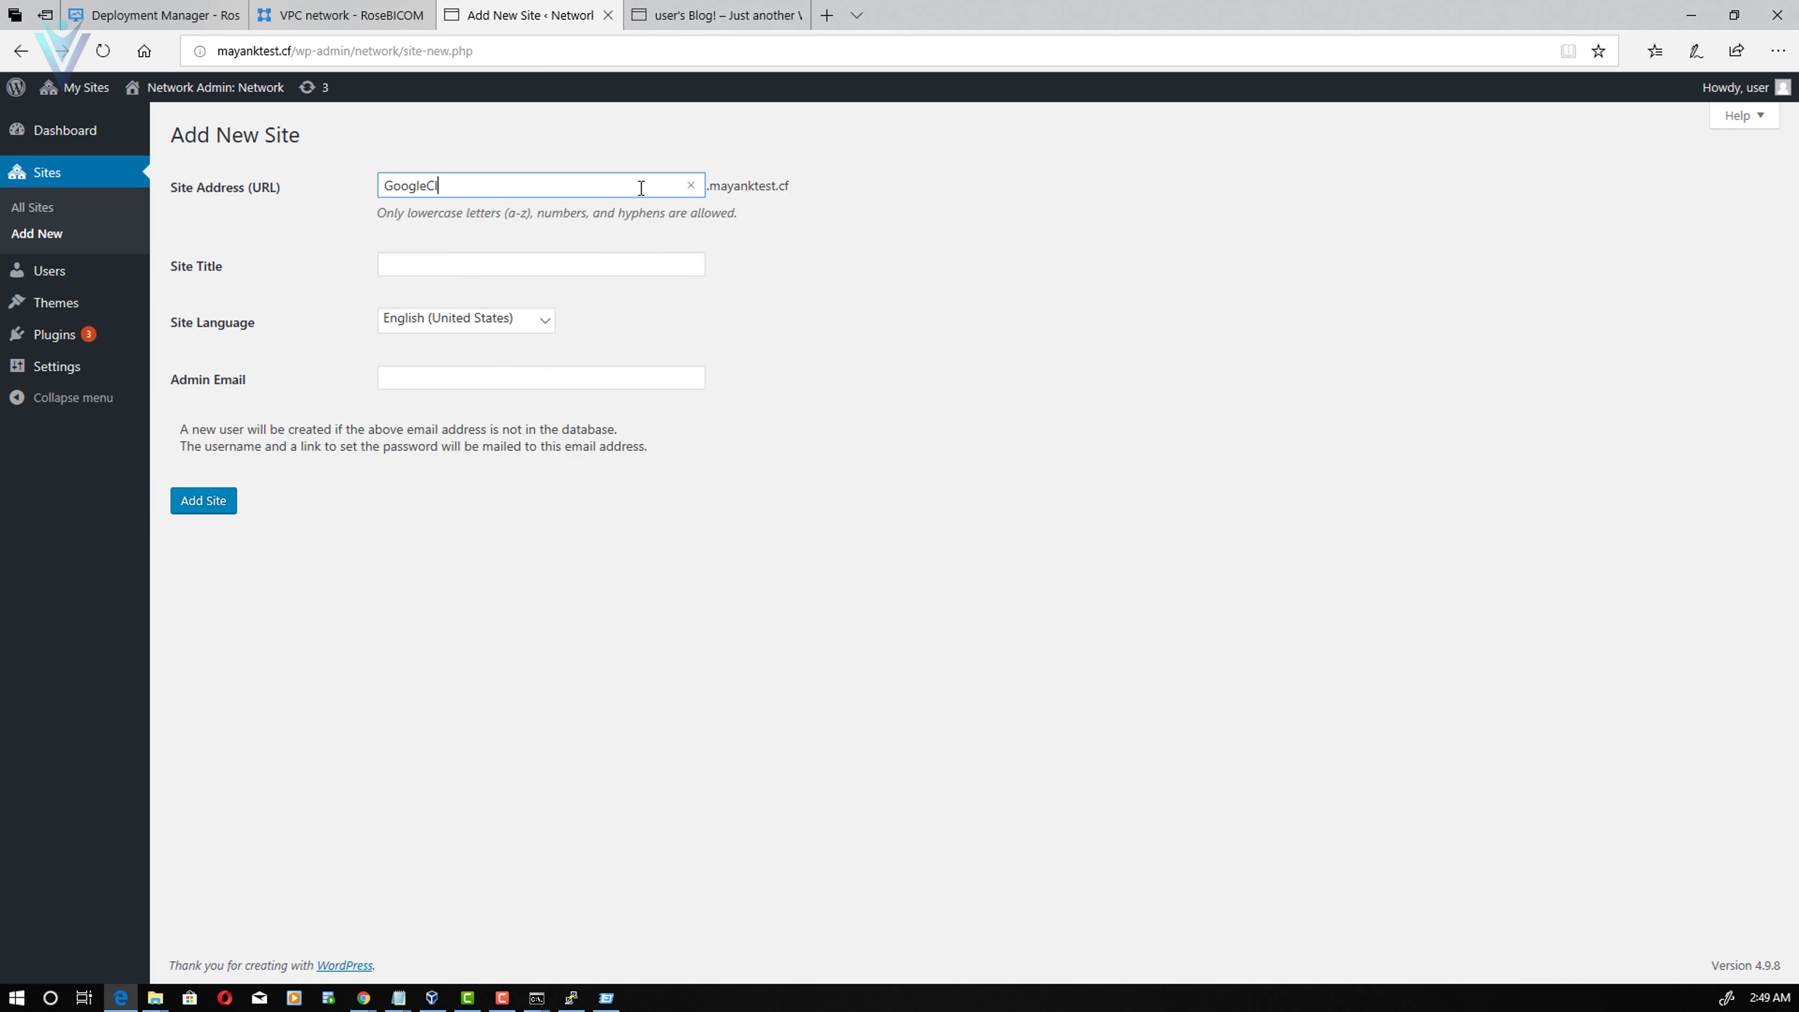
pyautogui.write('oudTutorial')
pyautogui.hotkey('ctrl', 'a')
pyautogui.press('Tab')
pyautogui.write('Google Clo')
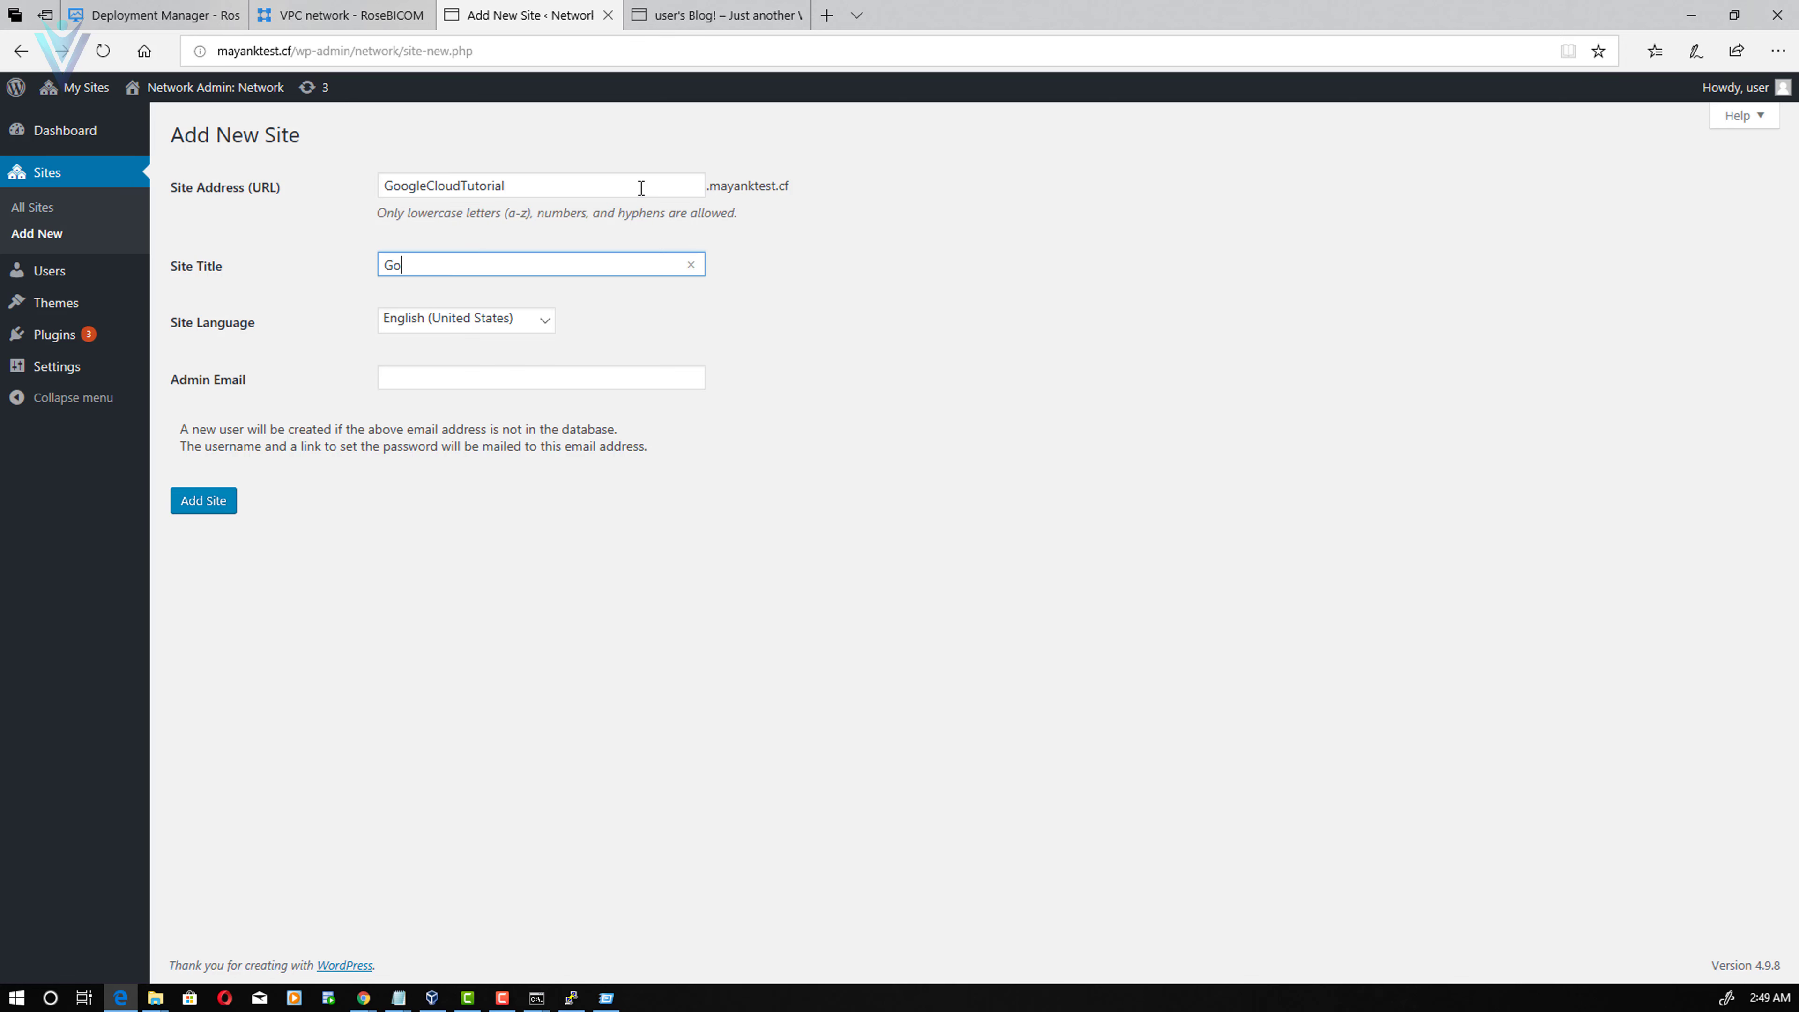
pyautogui.write('ud Tutorial')
pyautogui.press('Tab')
pyautogui.press('Tab')
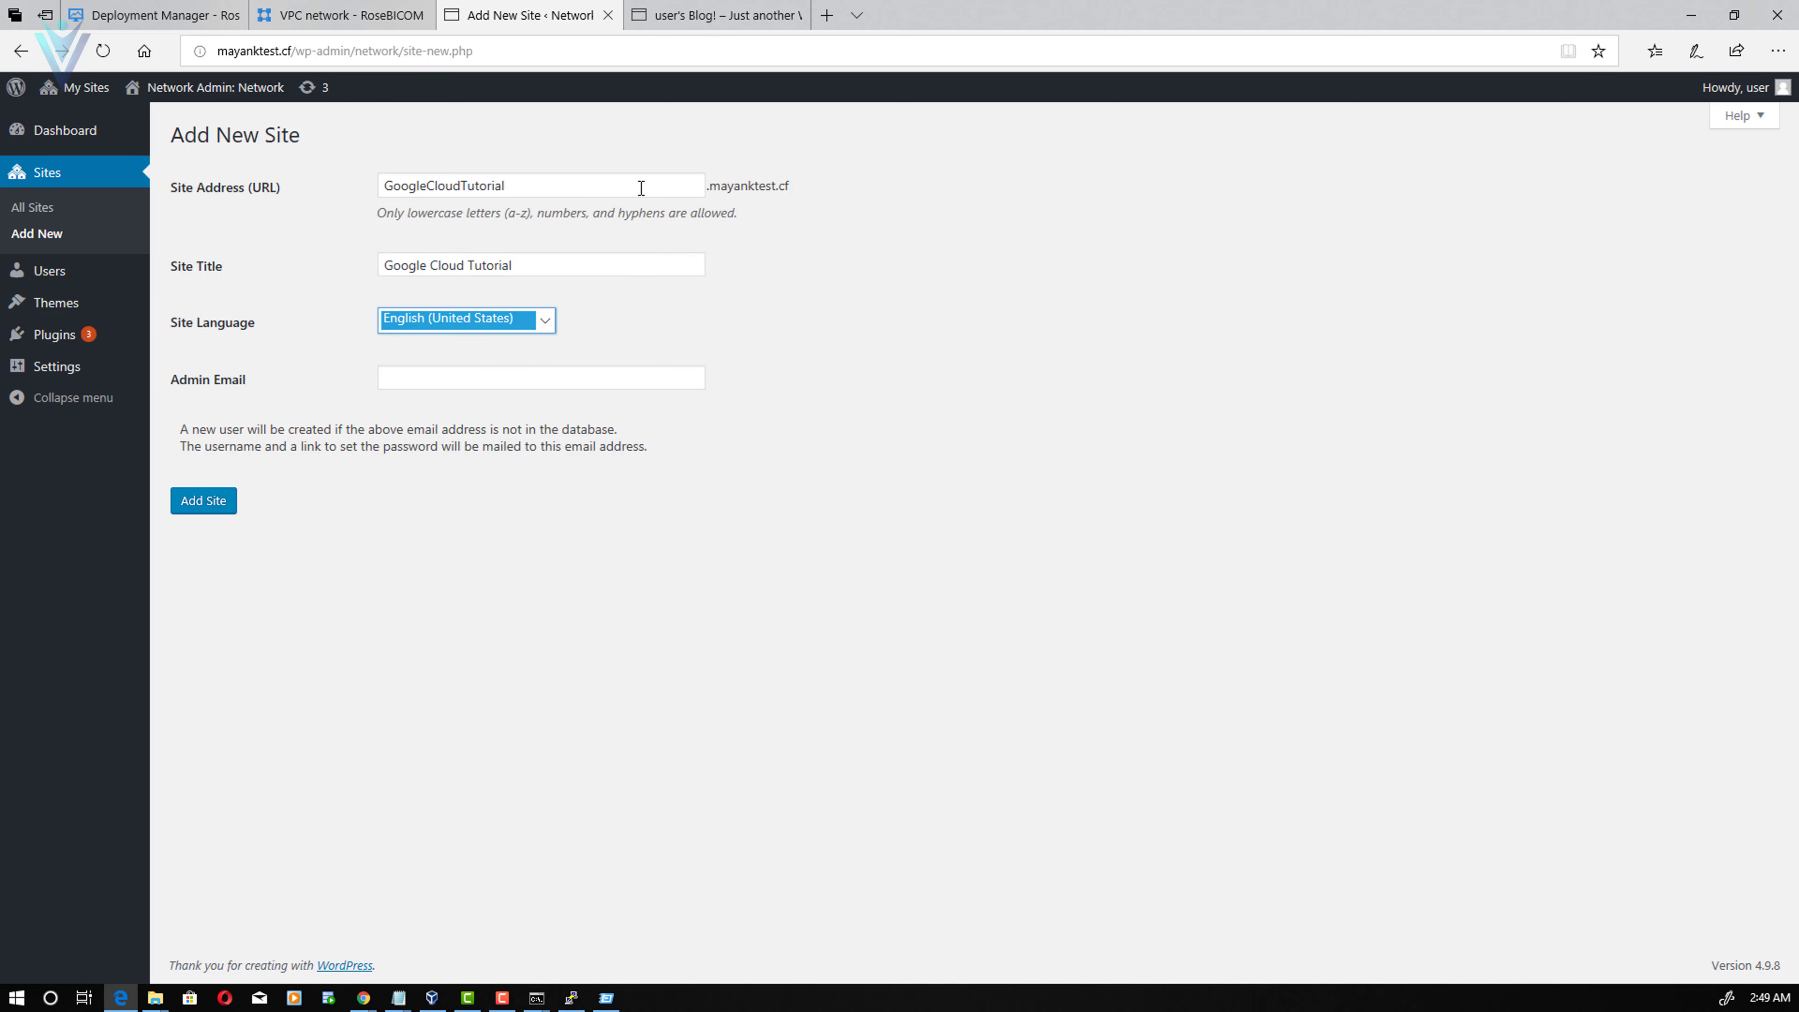
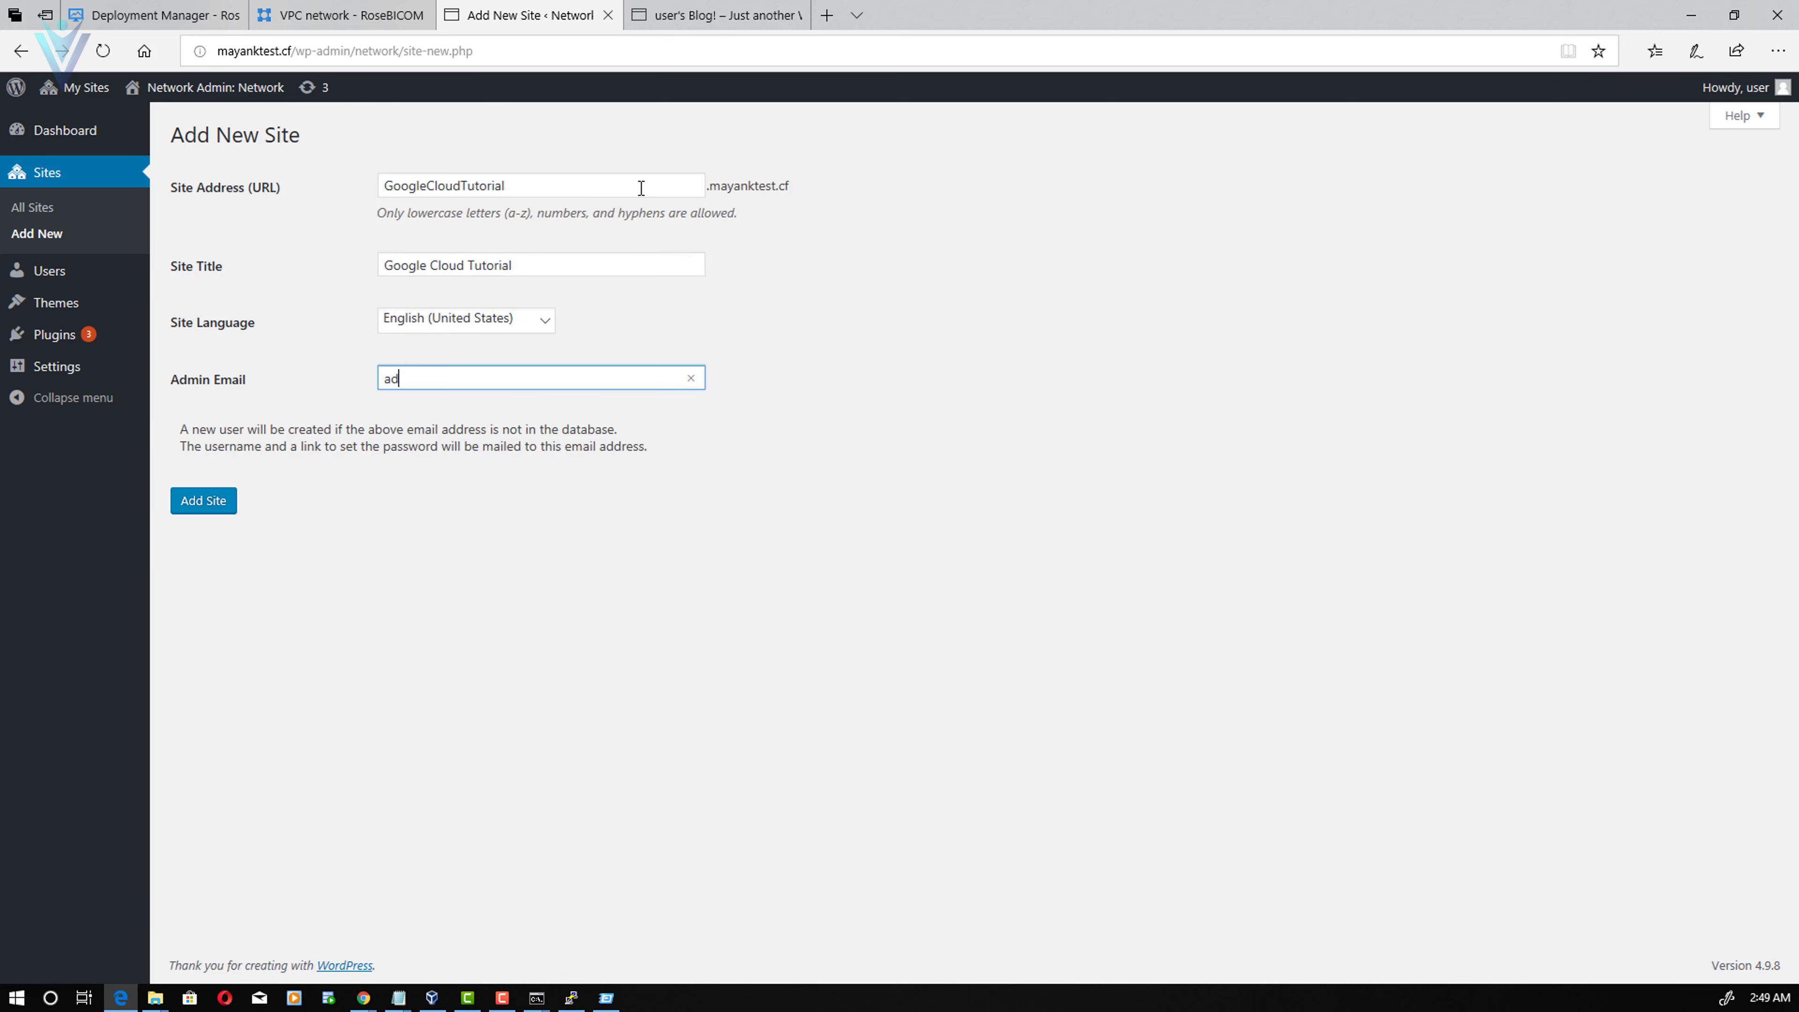
pyautogui.click(233, 491)
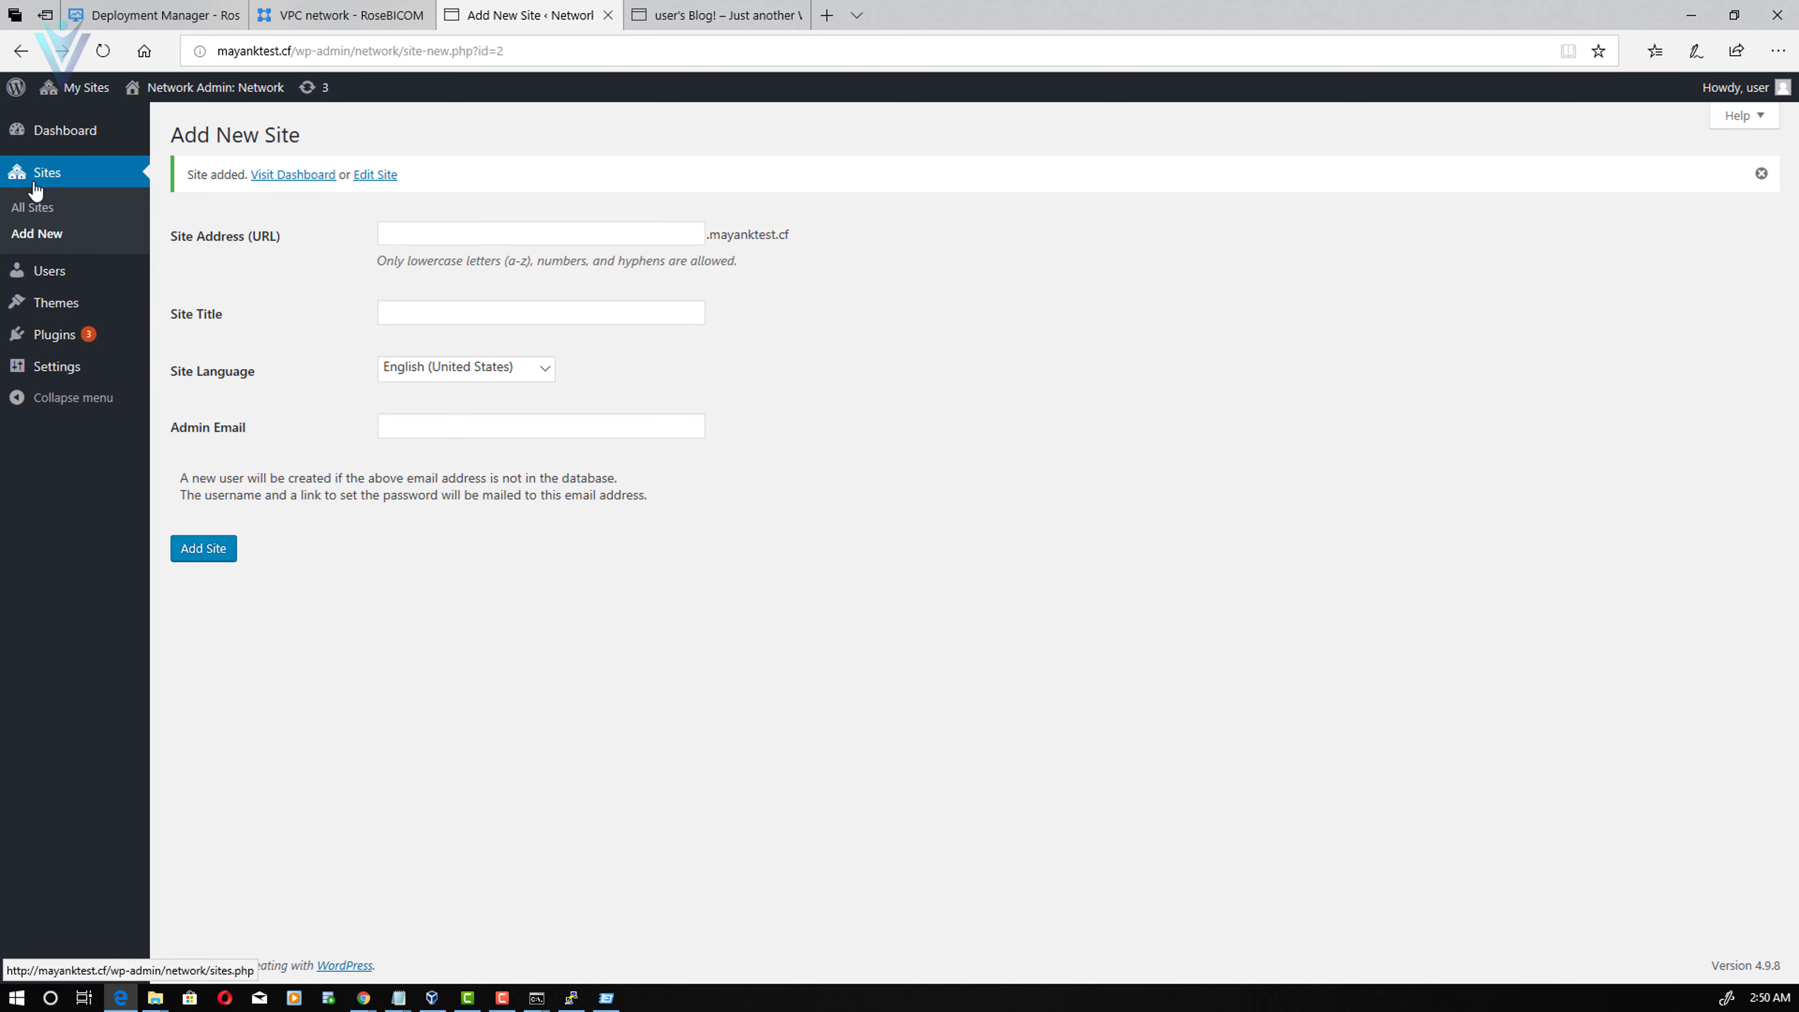
# - Visit googlecloudtutorial.mayanktest.cf from All Sites, go back, then scroll the tutorial to Step 5
pyautogui.click(52, 207)
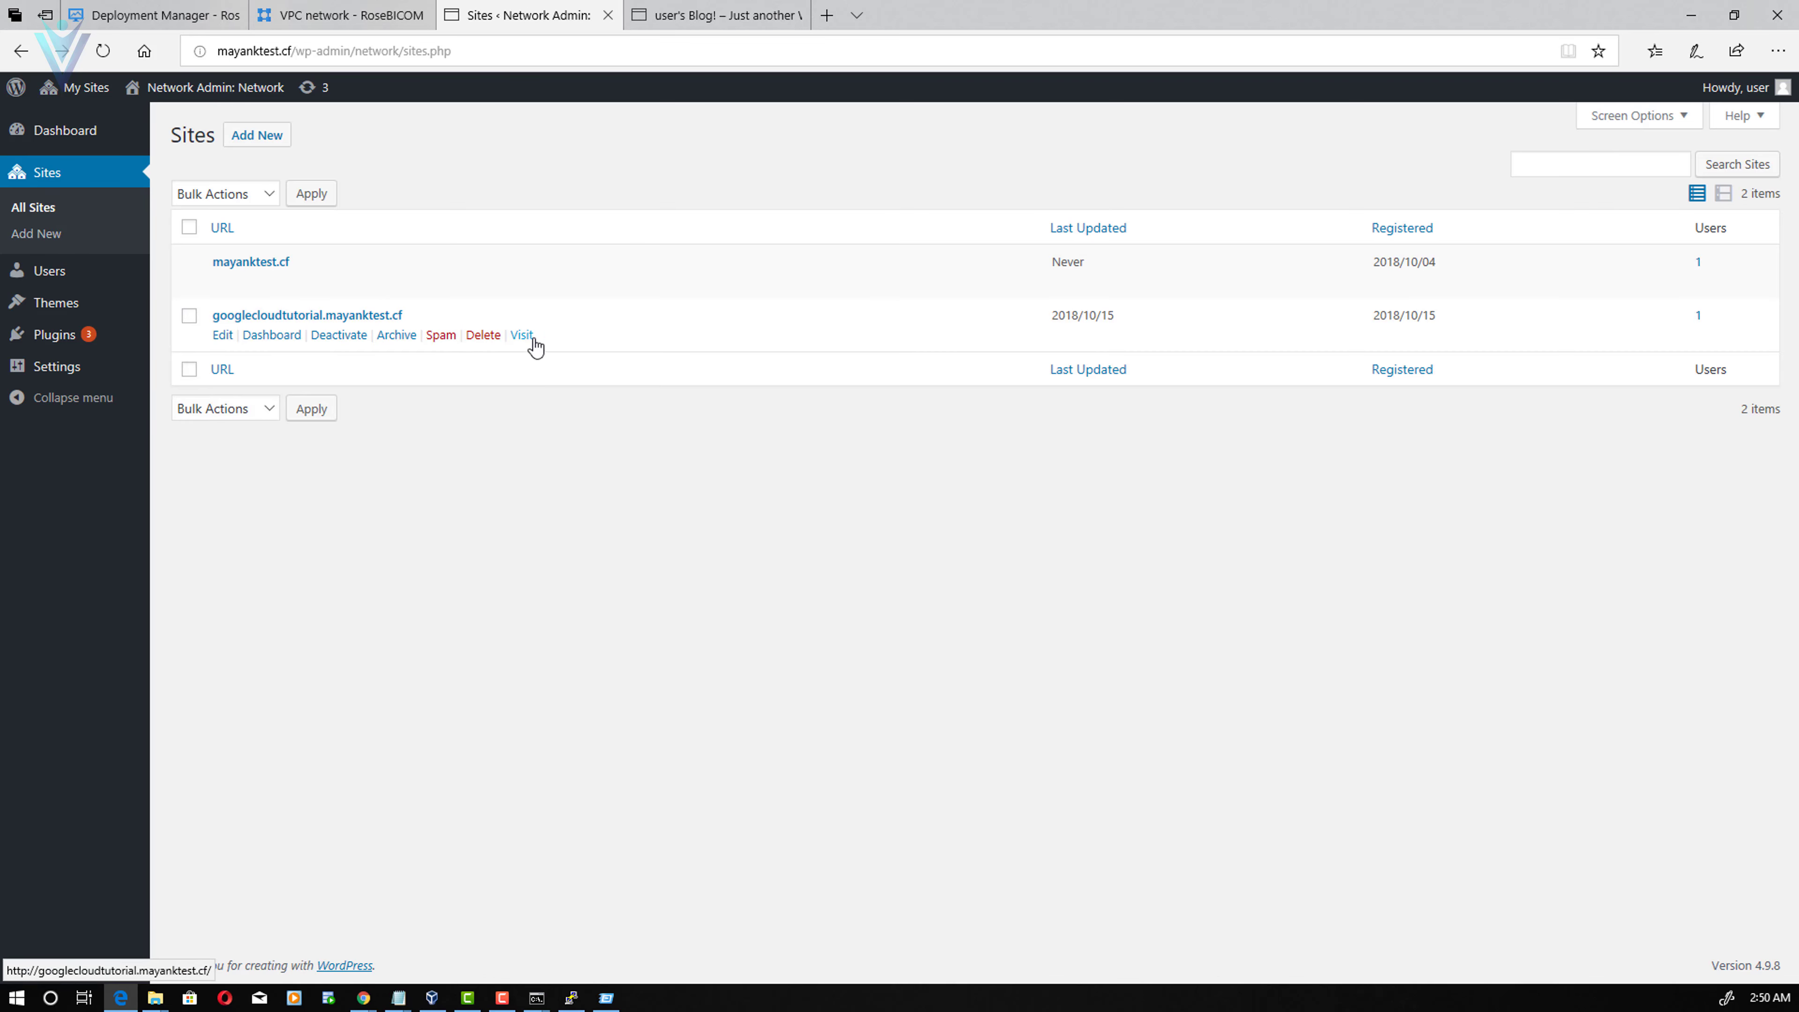
pyautogui.click(528, 338)
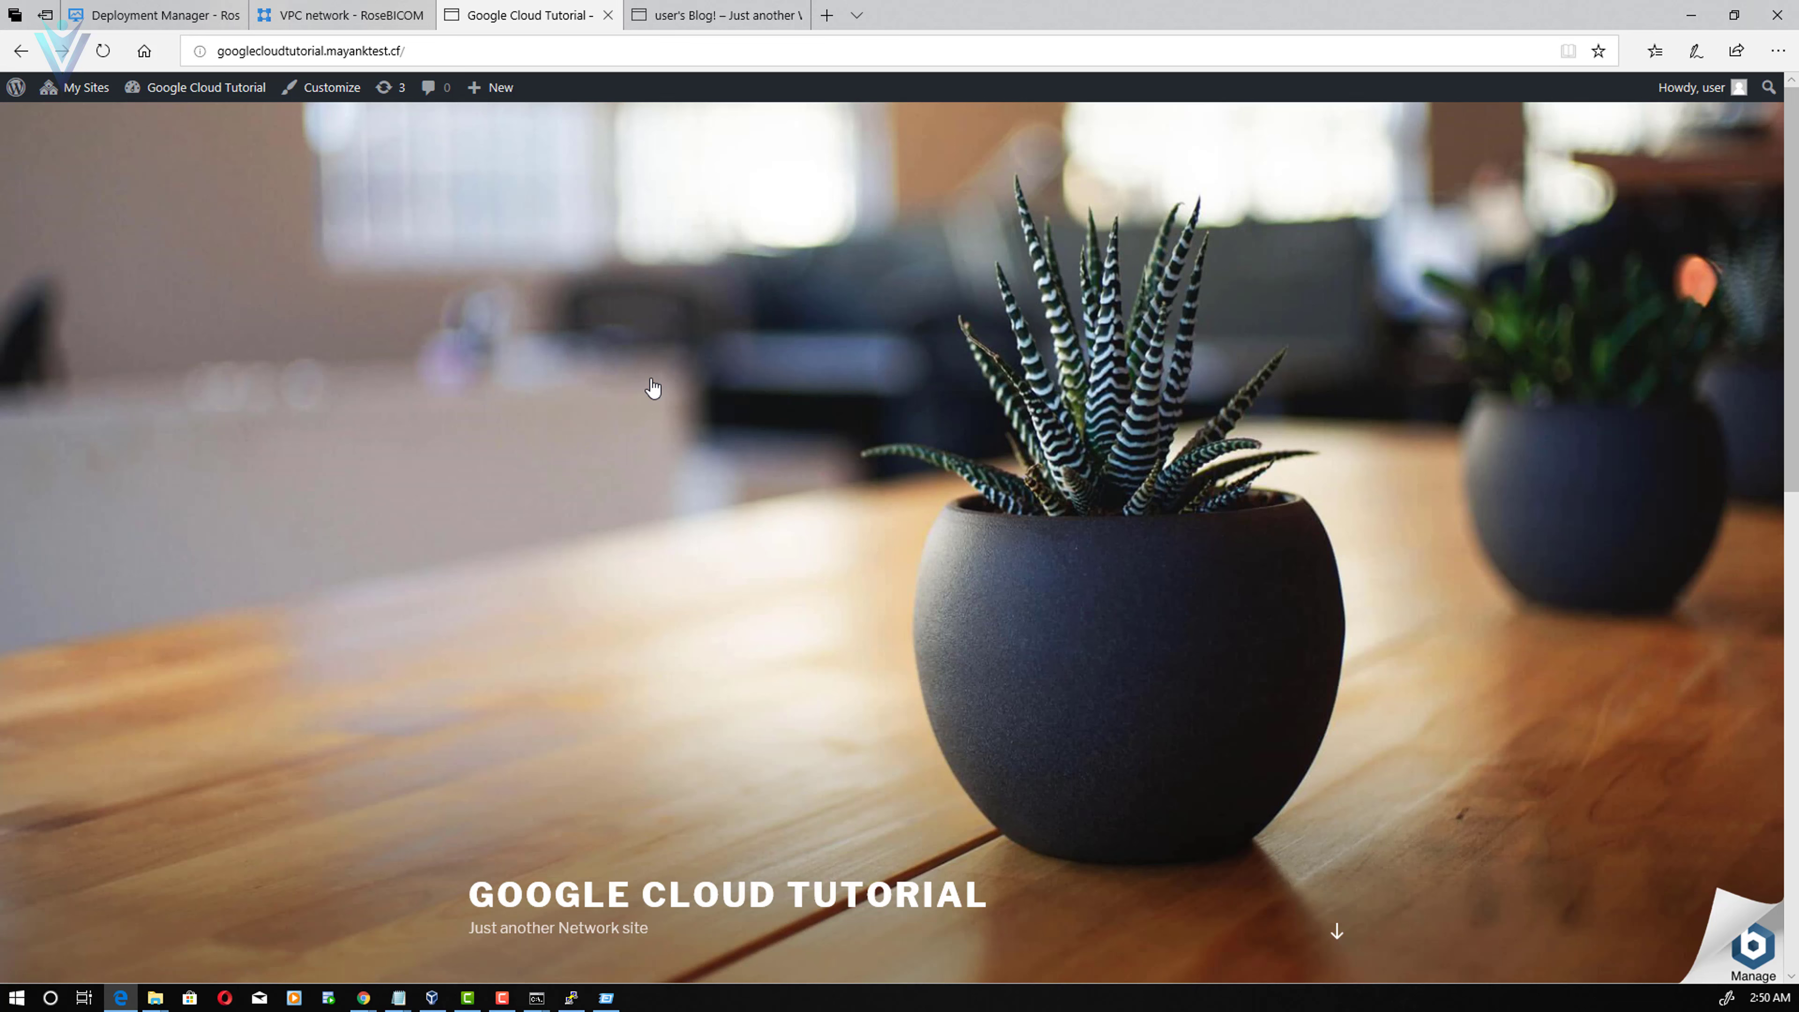
pyautogui.click(21, 51)
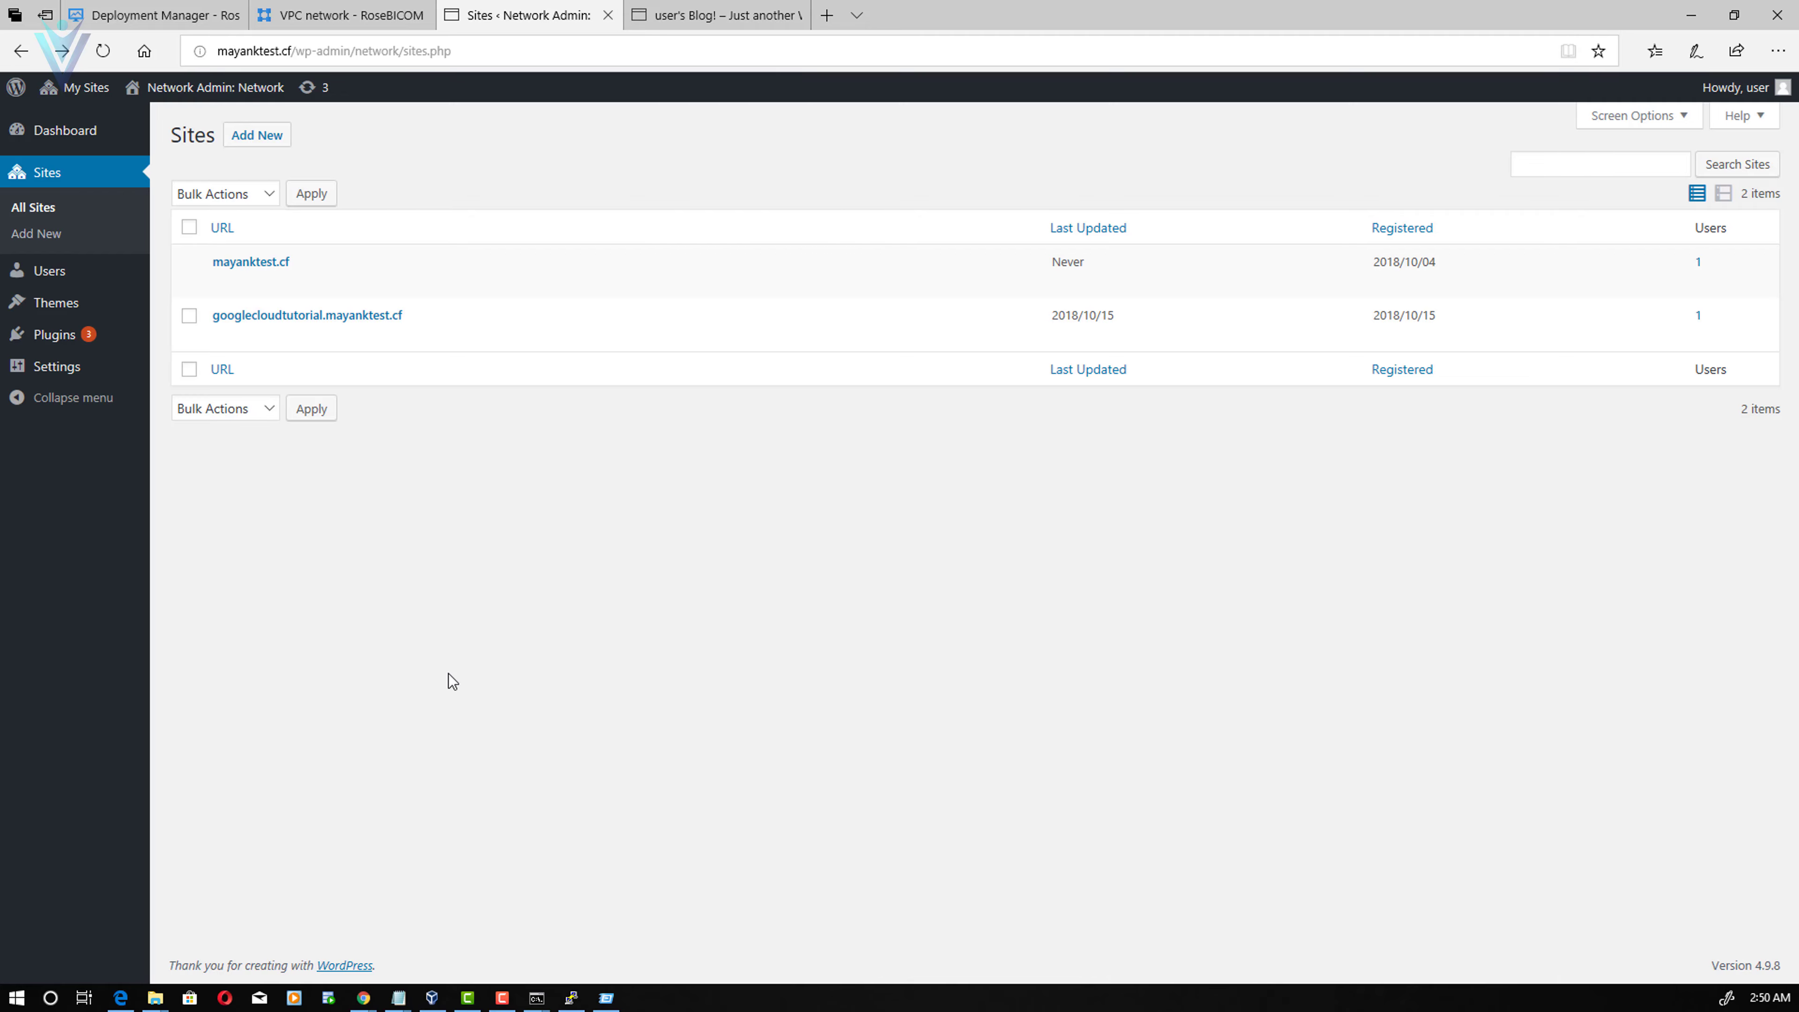
pyautogui.hotkey('alt', 'Tab')
pyautogui.scroll(-10, 574, 620)
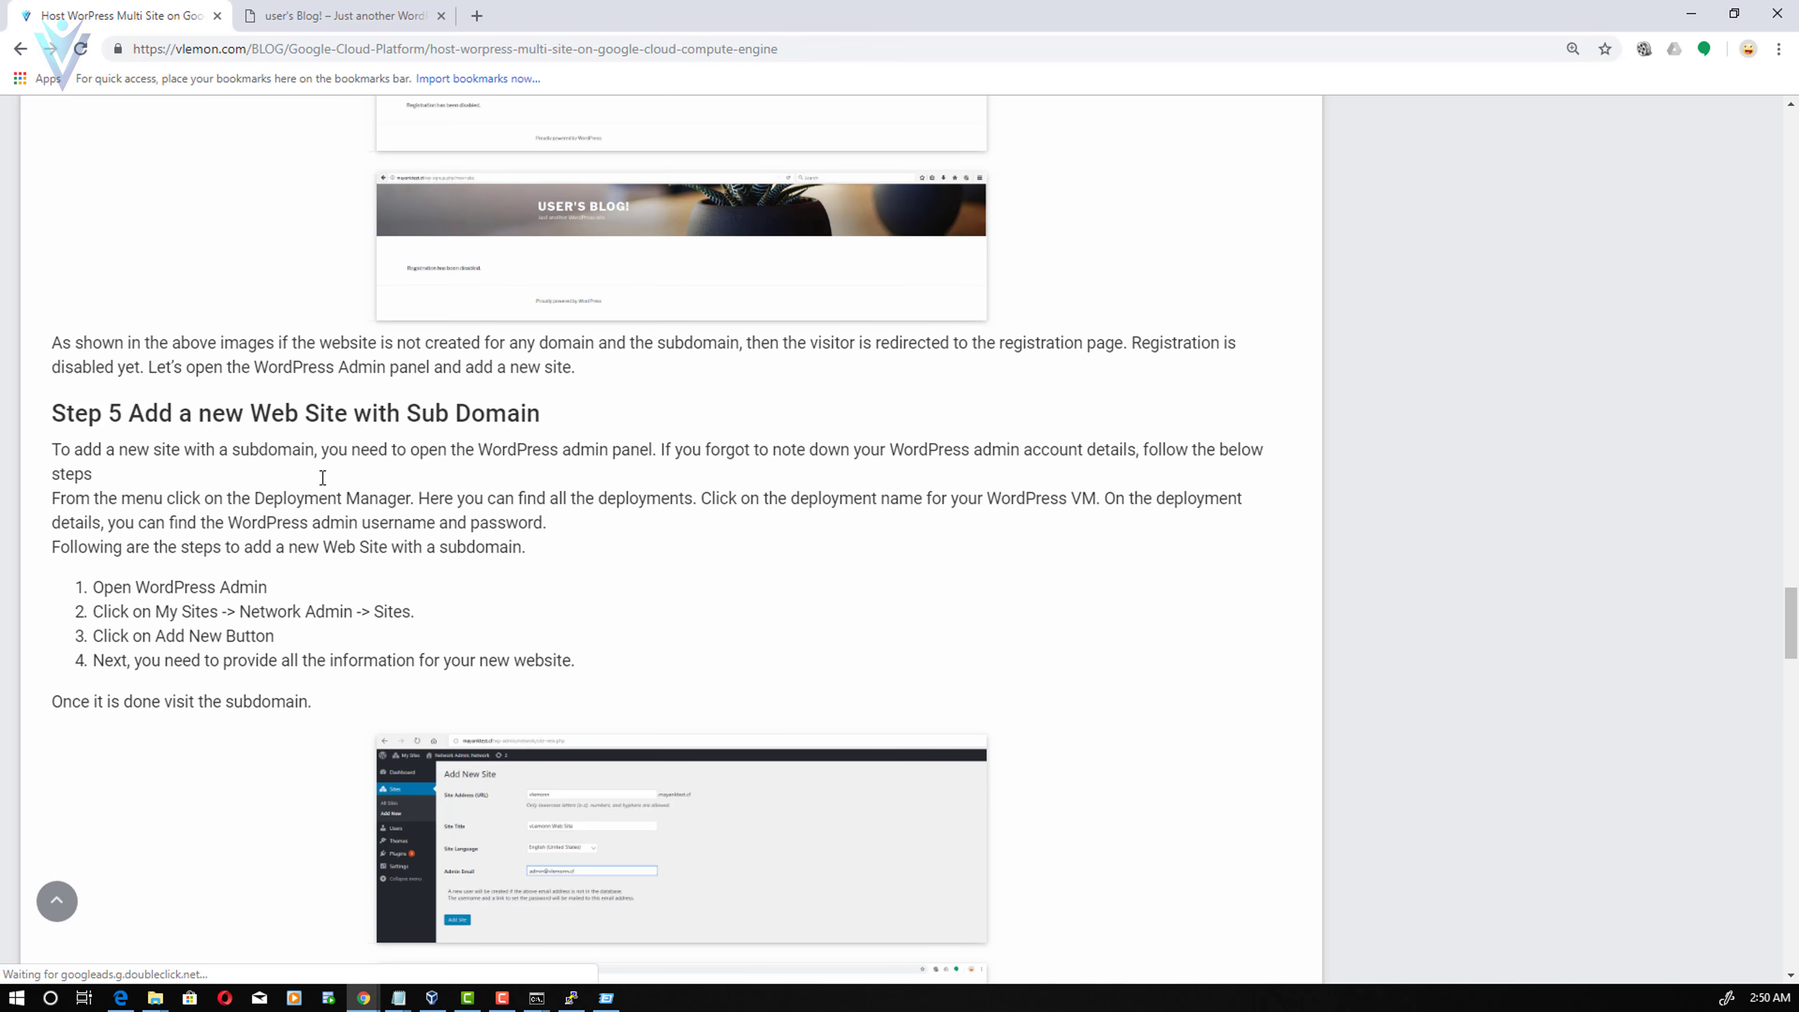
# - Read the tutorial's Step 5 and Step 6 headings, then return to WordPress network admin
pyautogui.moveTo(159, 413); pyautogui.dragTo(472, 410)
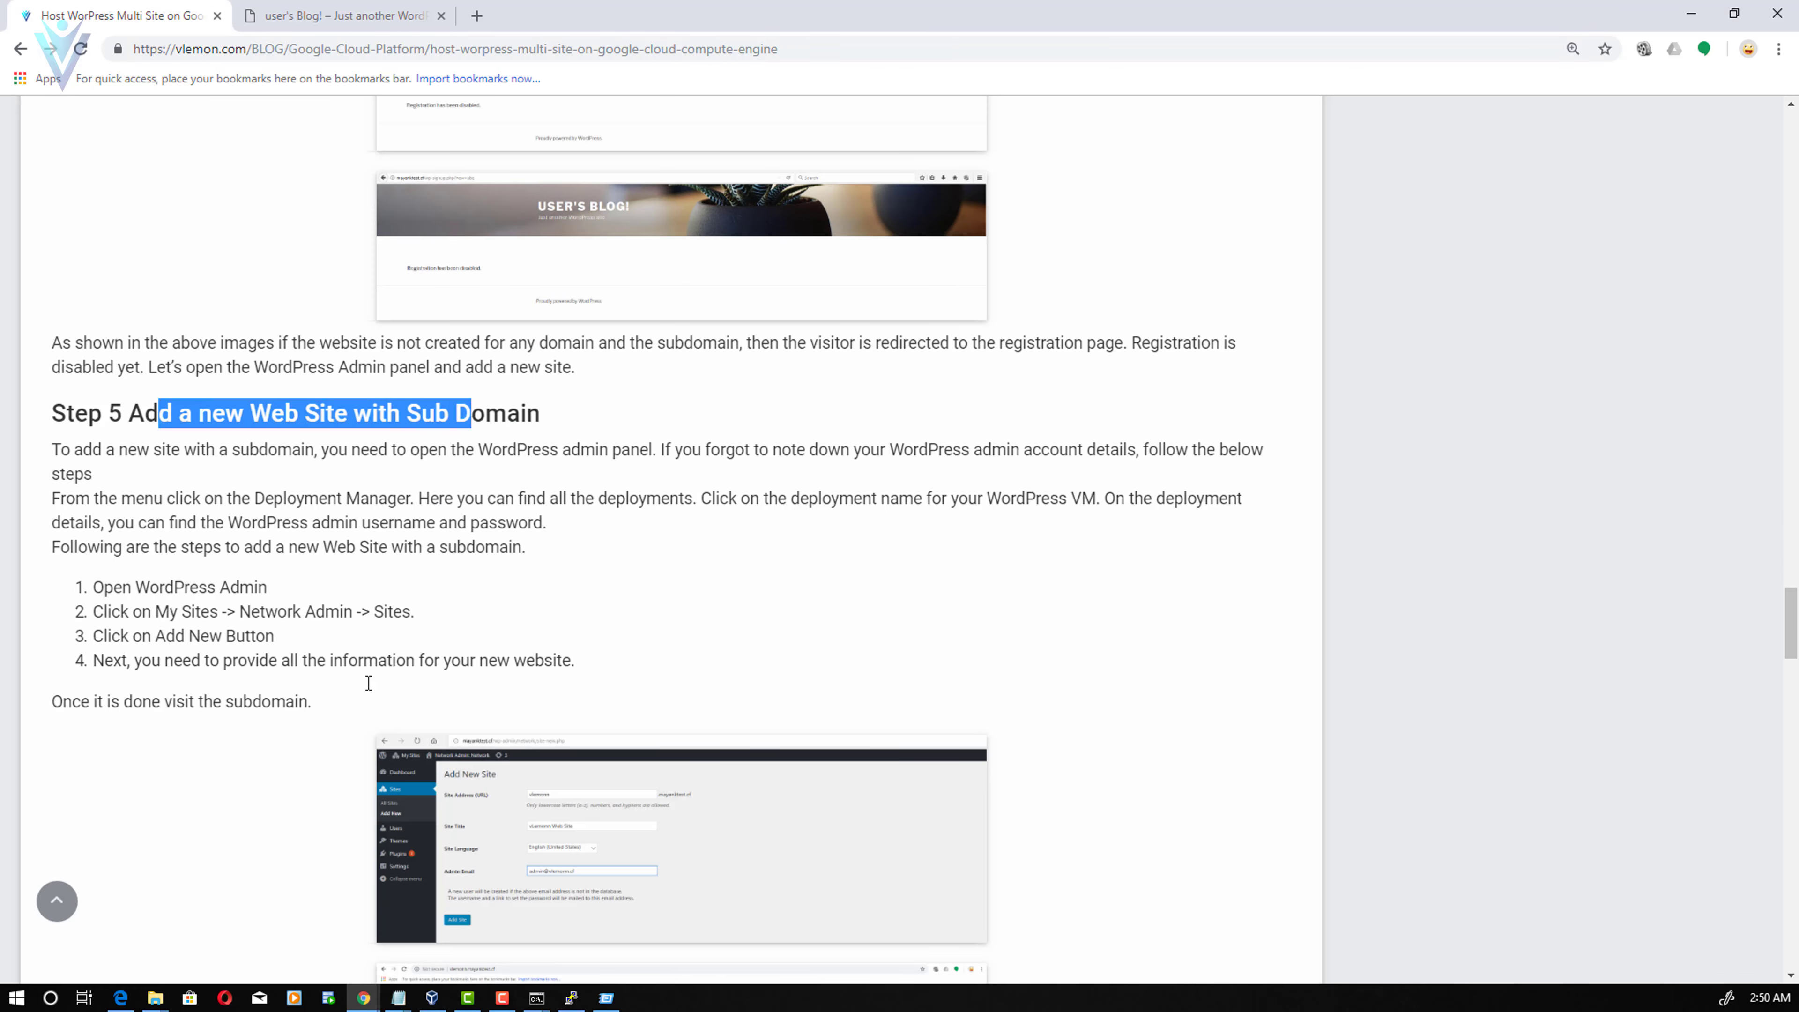
pyautogui.scroll(-10, 343, 749)
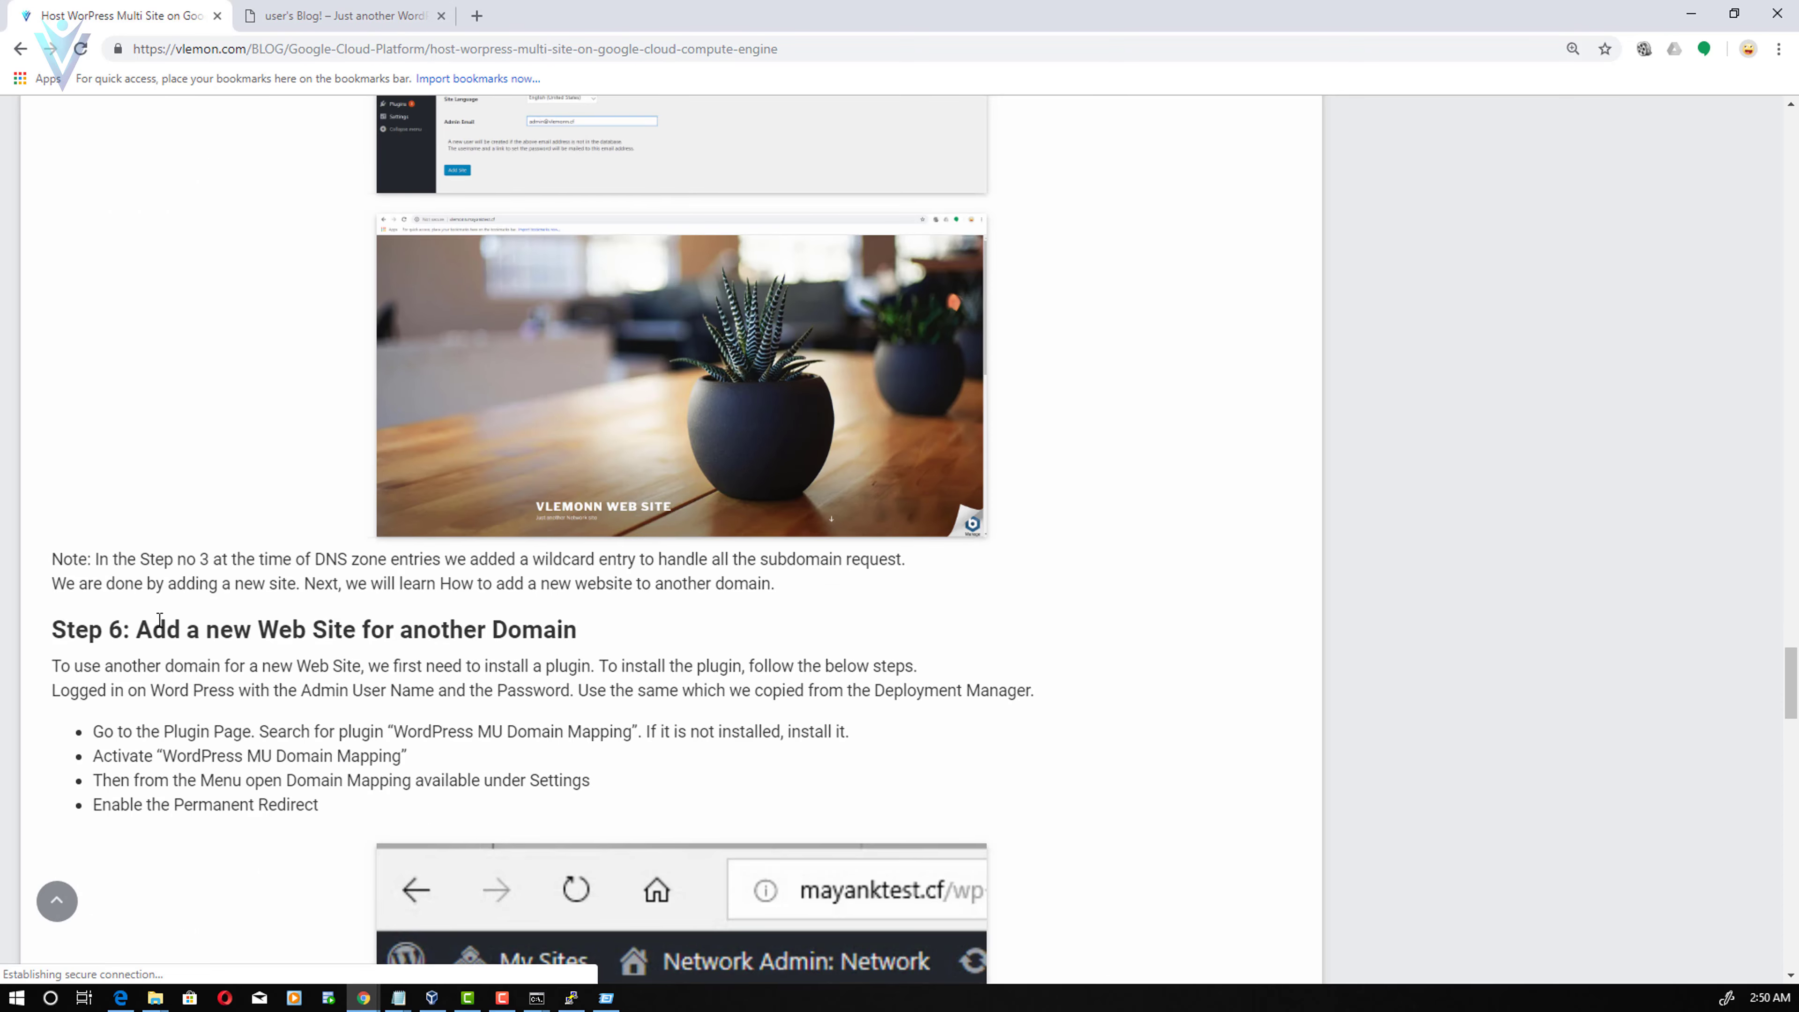
pyautogui.moveTo(151, 630); pyautogui.dragTo(512, 636)
pyautogui.click(691, 647)
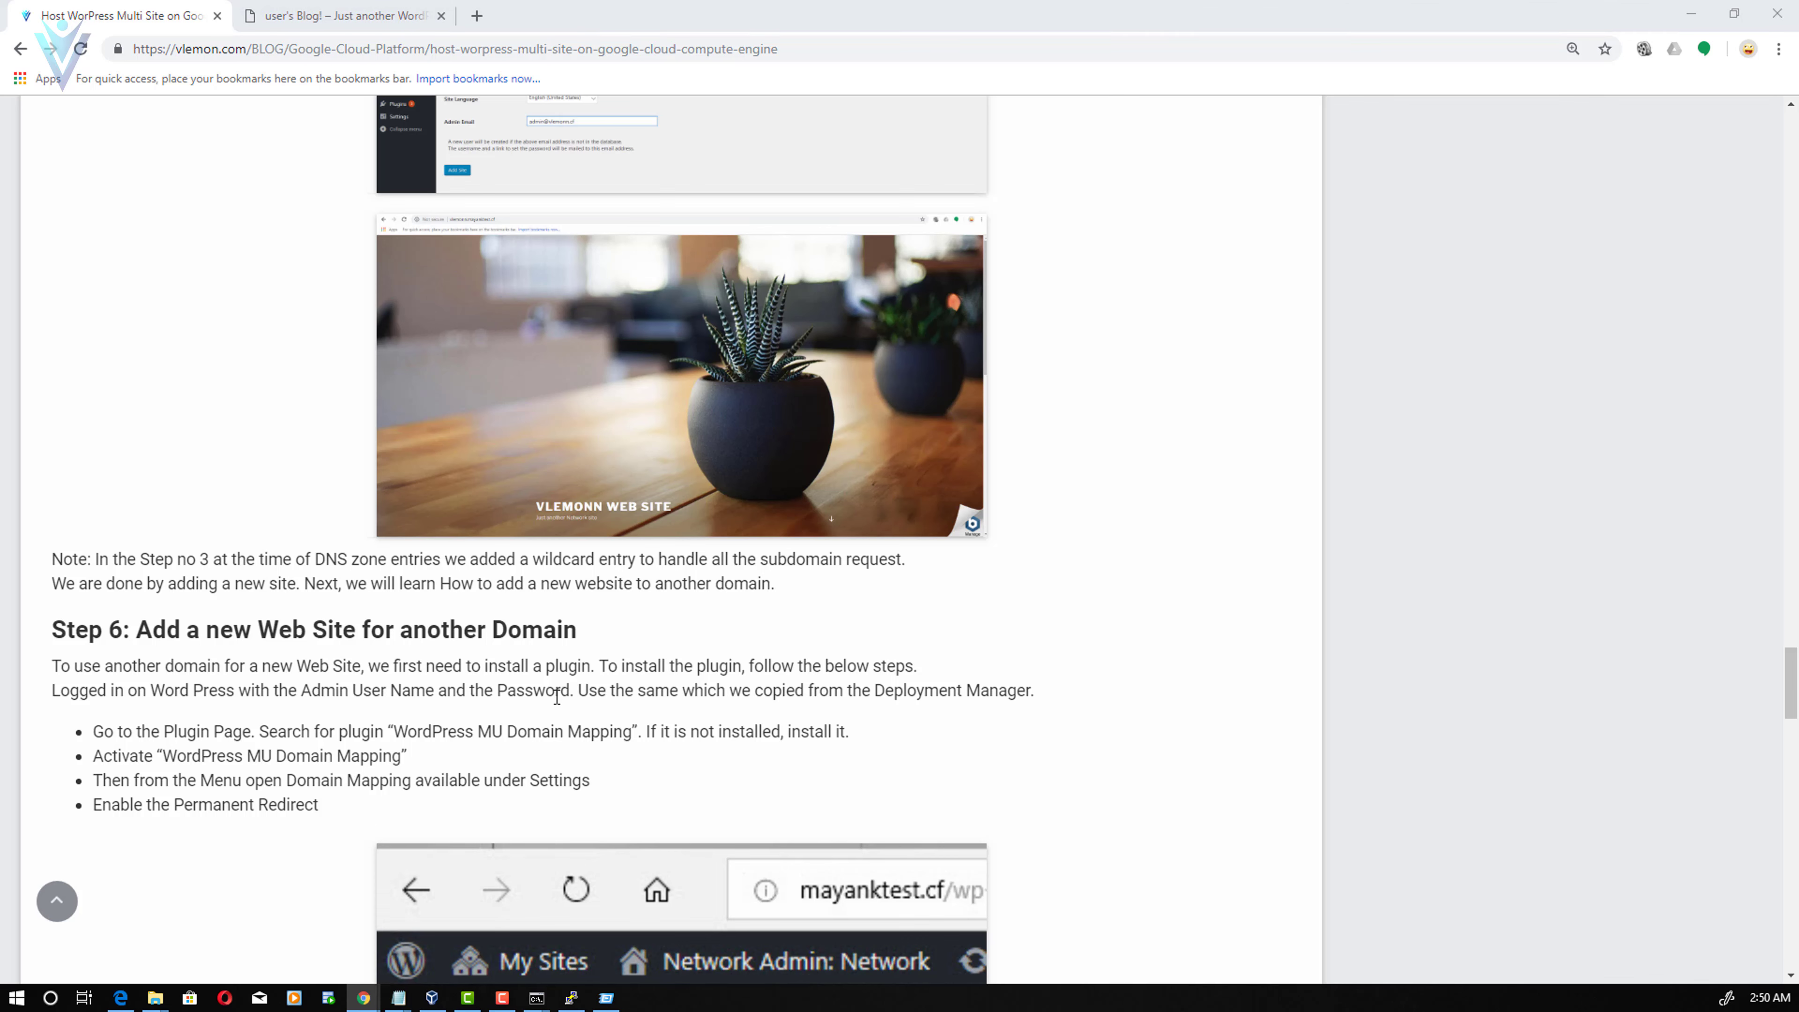
pyautogui.hotkey('alt', 'Tab')
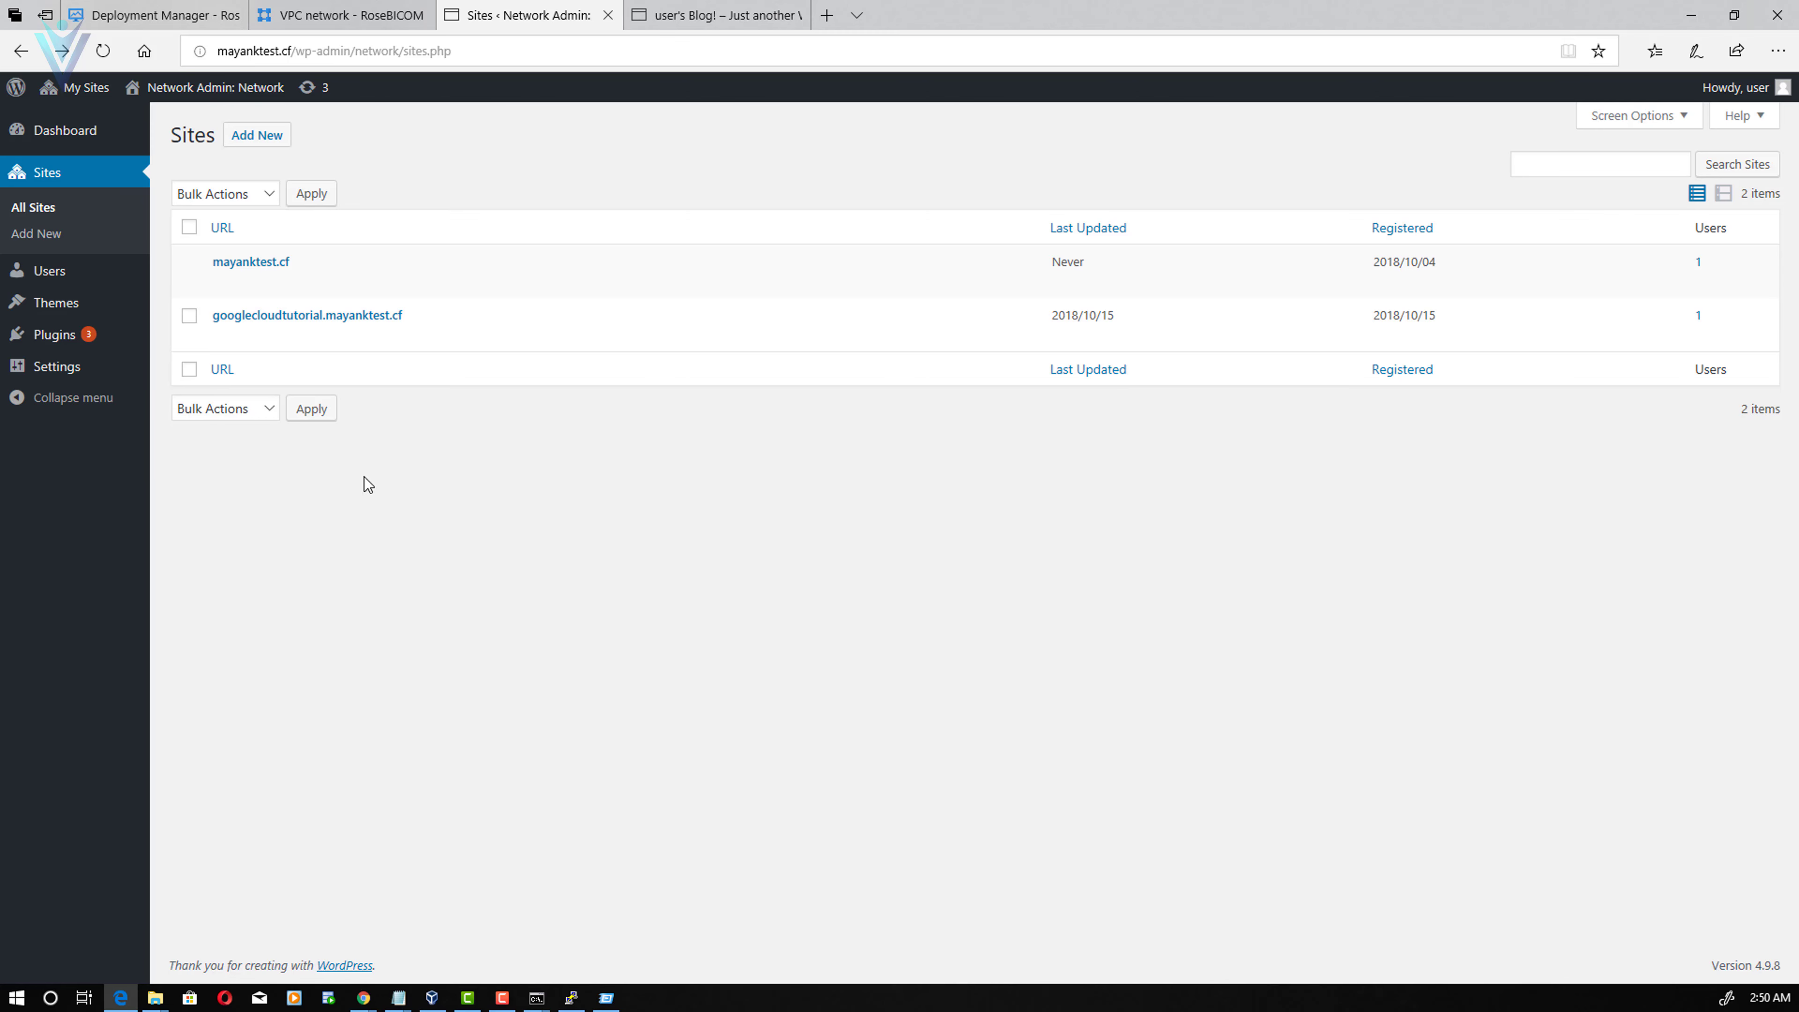
# - Network-activate the WordPress MU Domain Mapping plugin from the network's Installed Plugins list
pyautogui.click(40, 335)
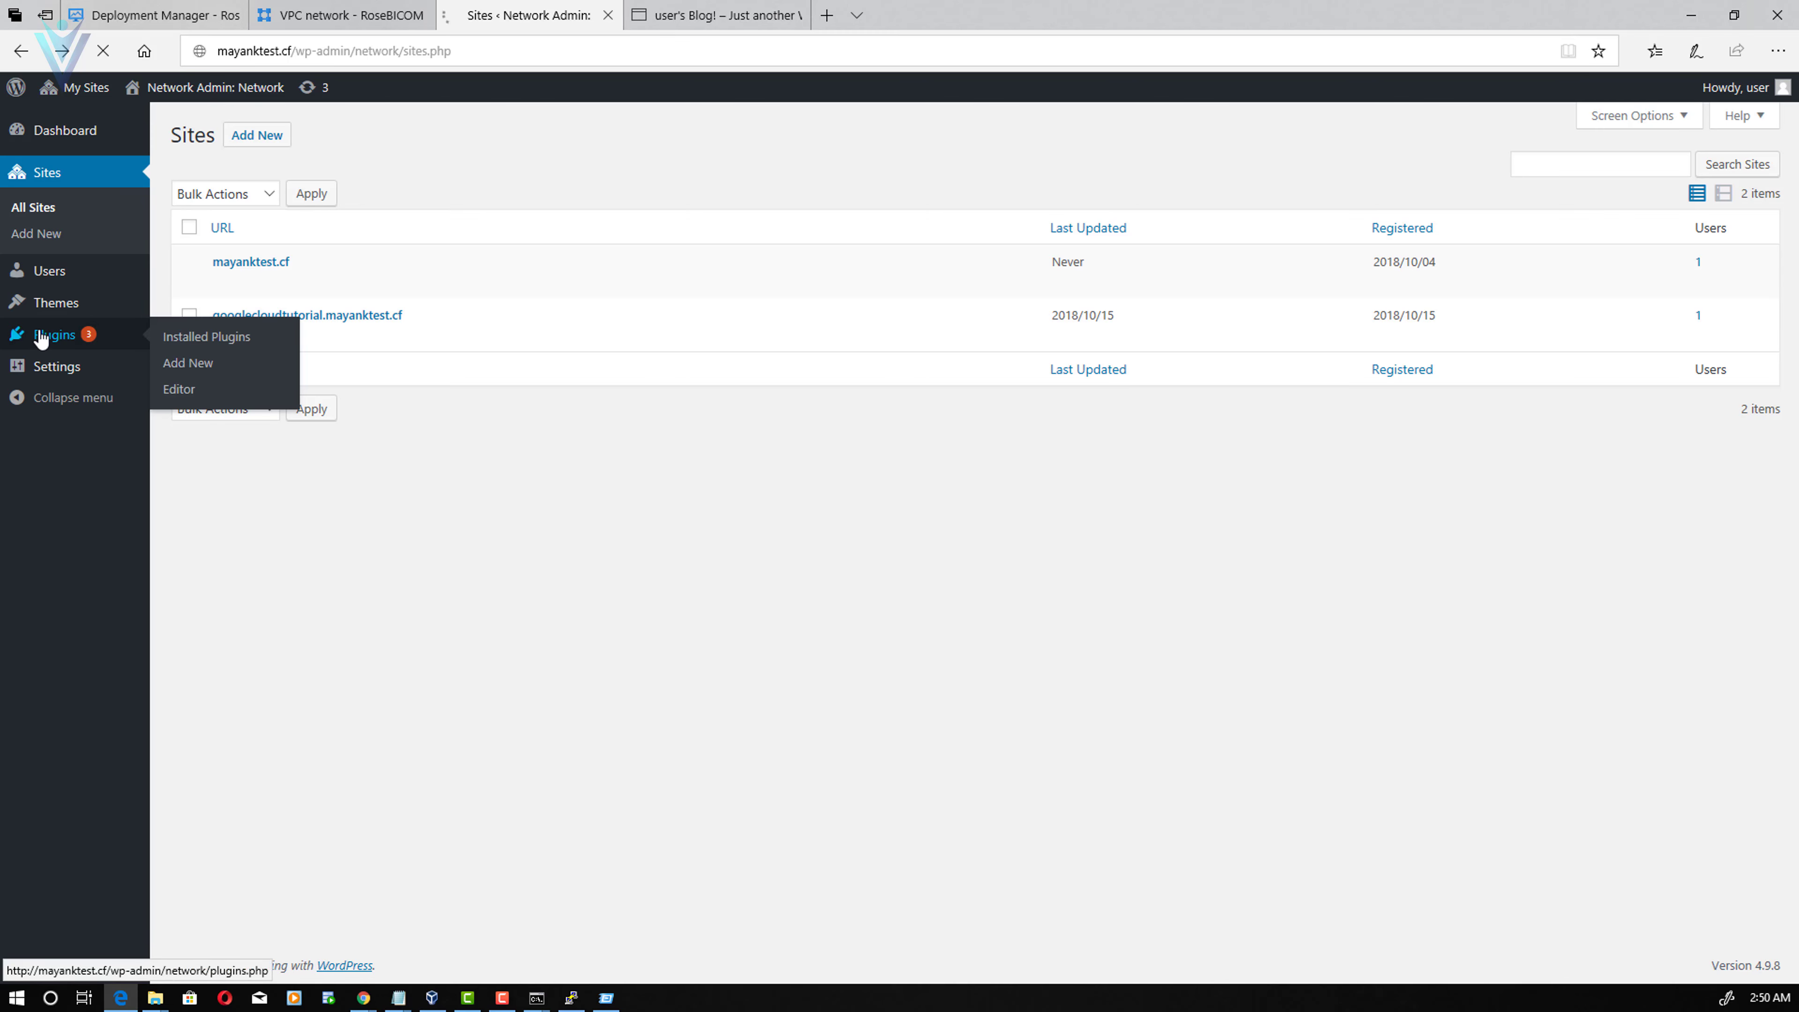
pyautogui.scroll(-5, 41, 339)
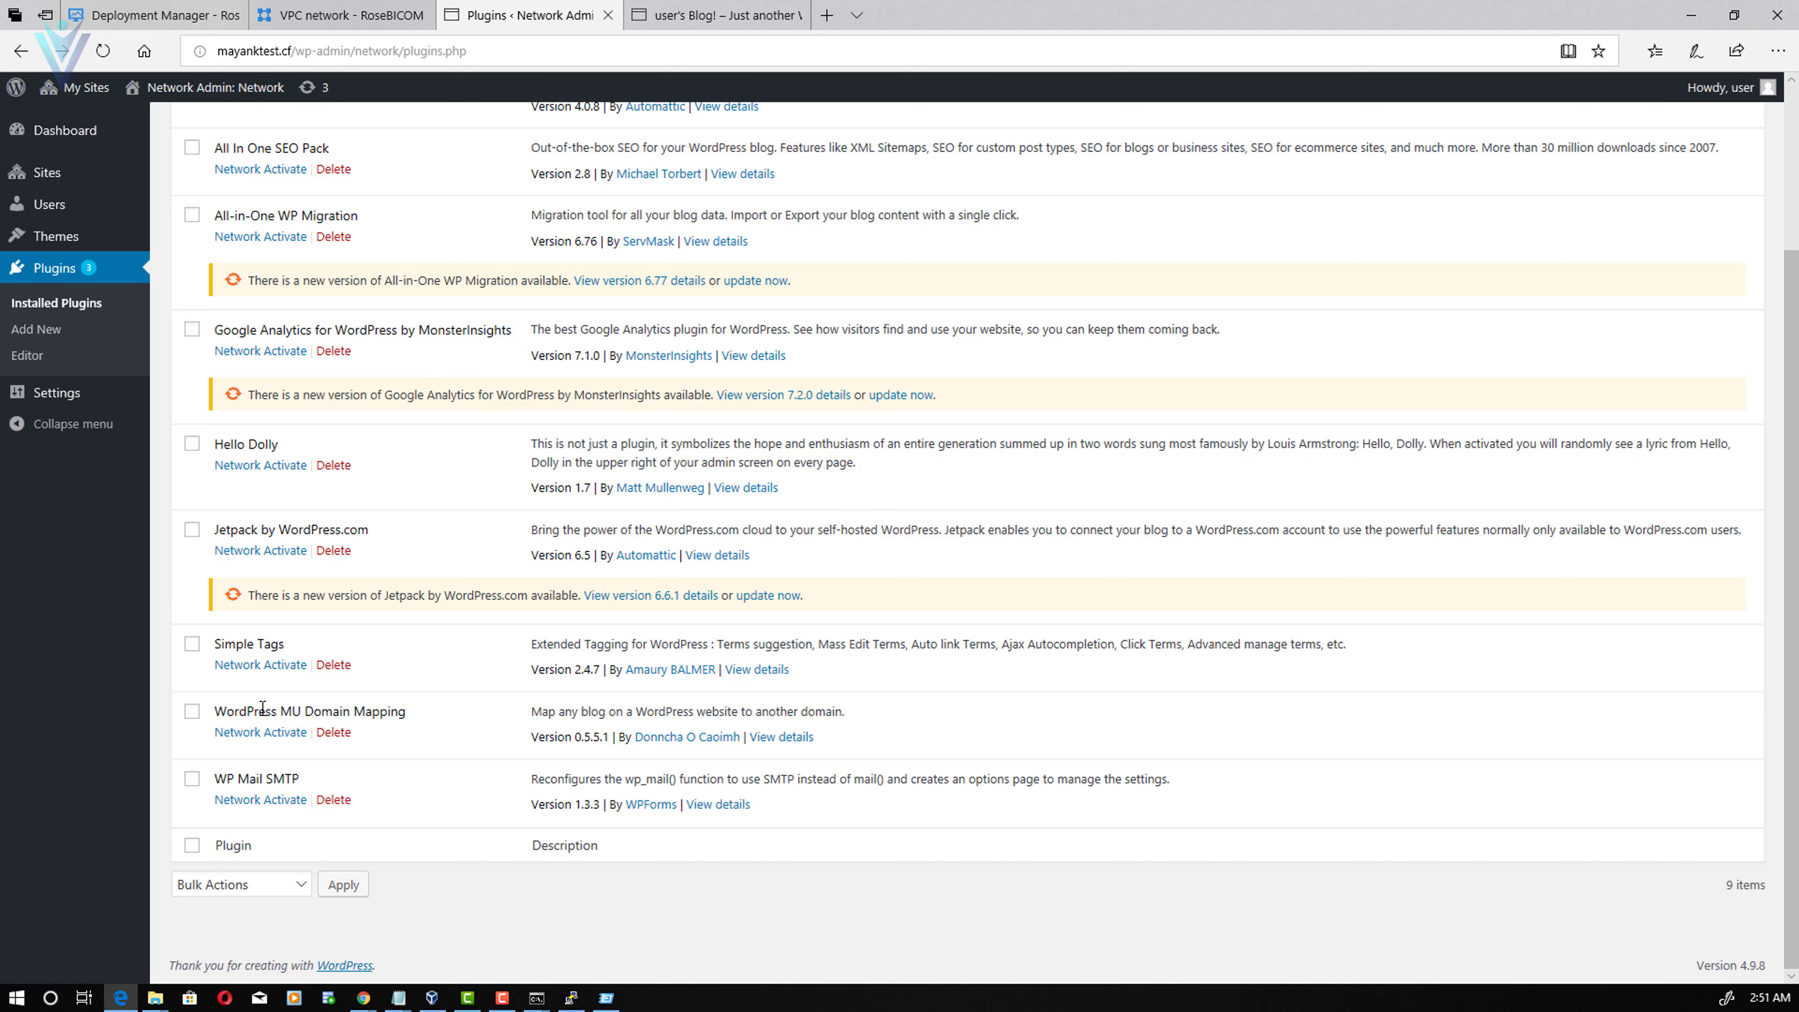
pyautogui.moveTo(254, 711); pyautogui.dragTo(414, 713)
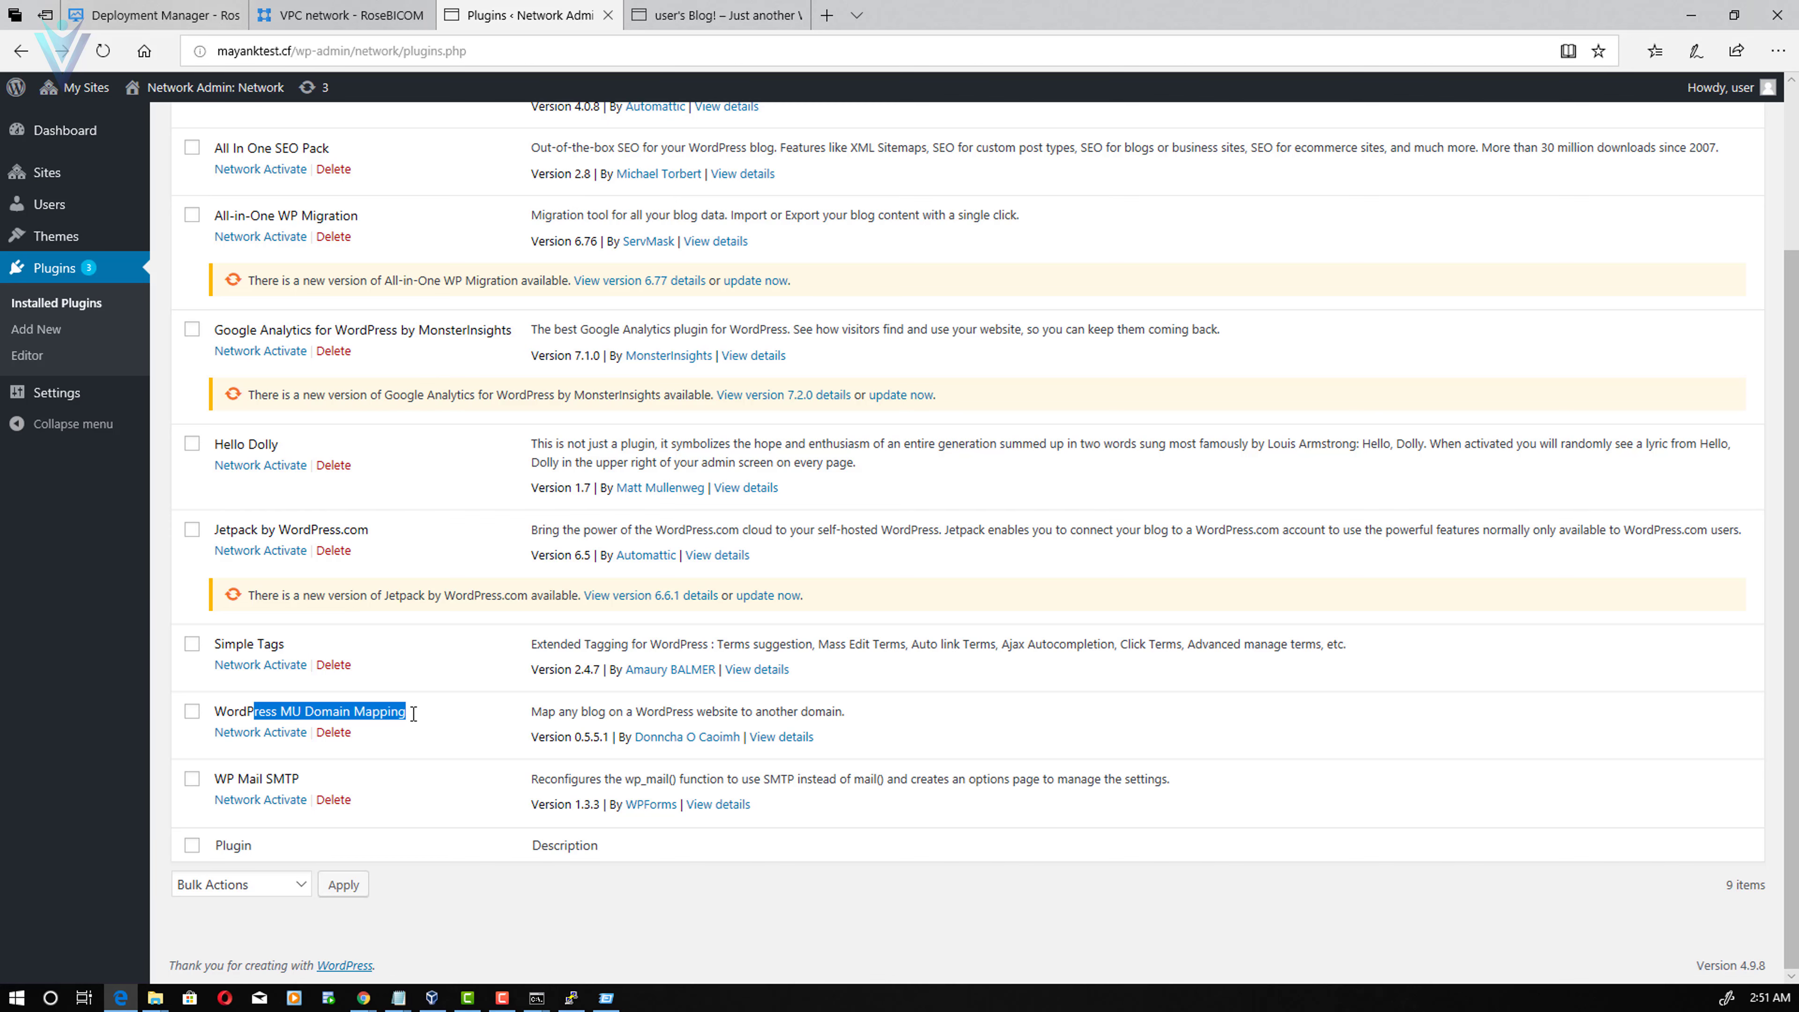
pyautogui.click(267, 734)
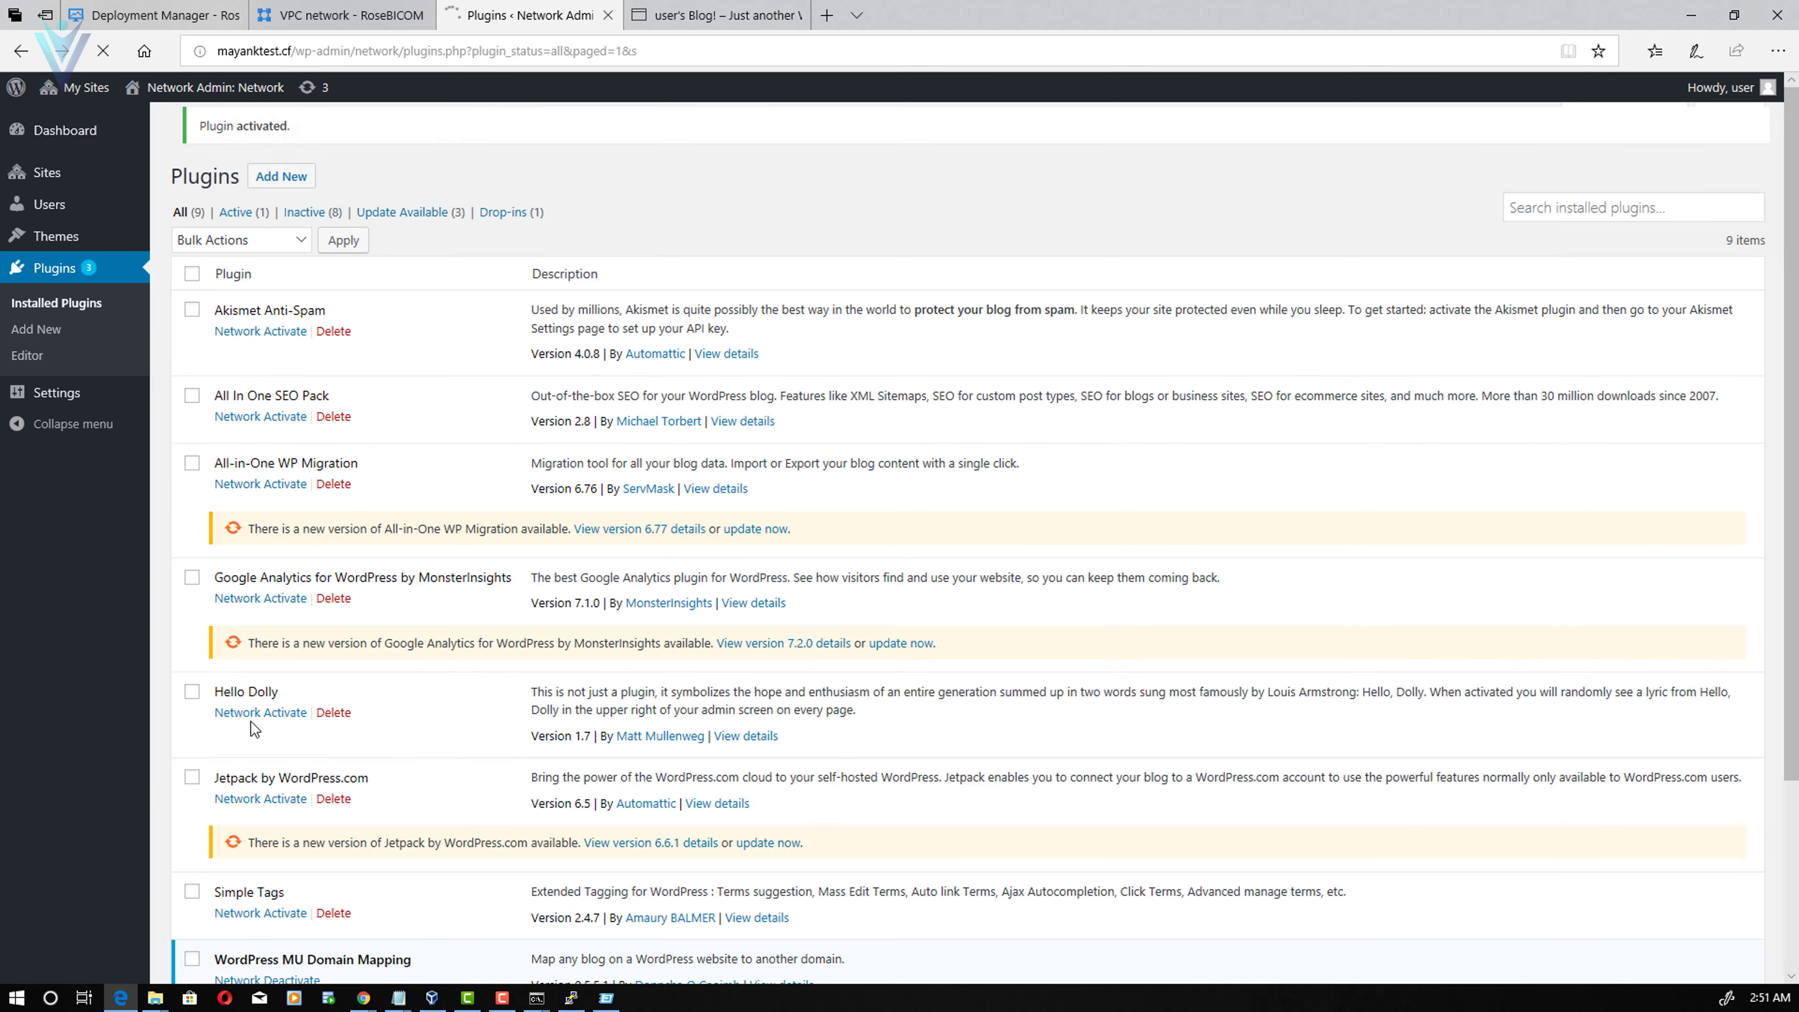
pyautogui.scroll(-4, 241, 723)
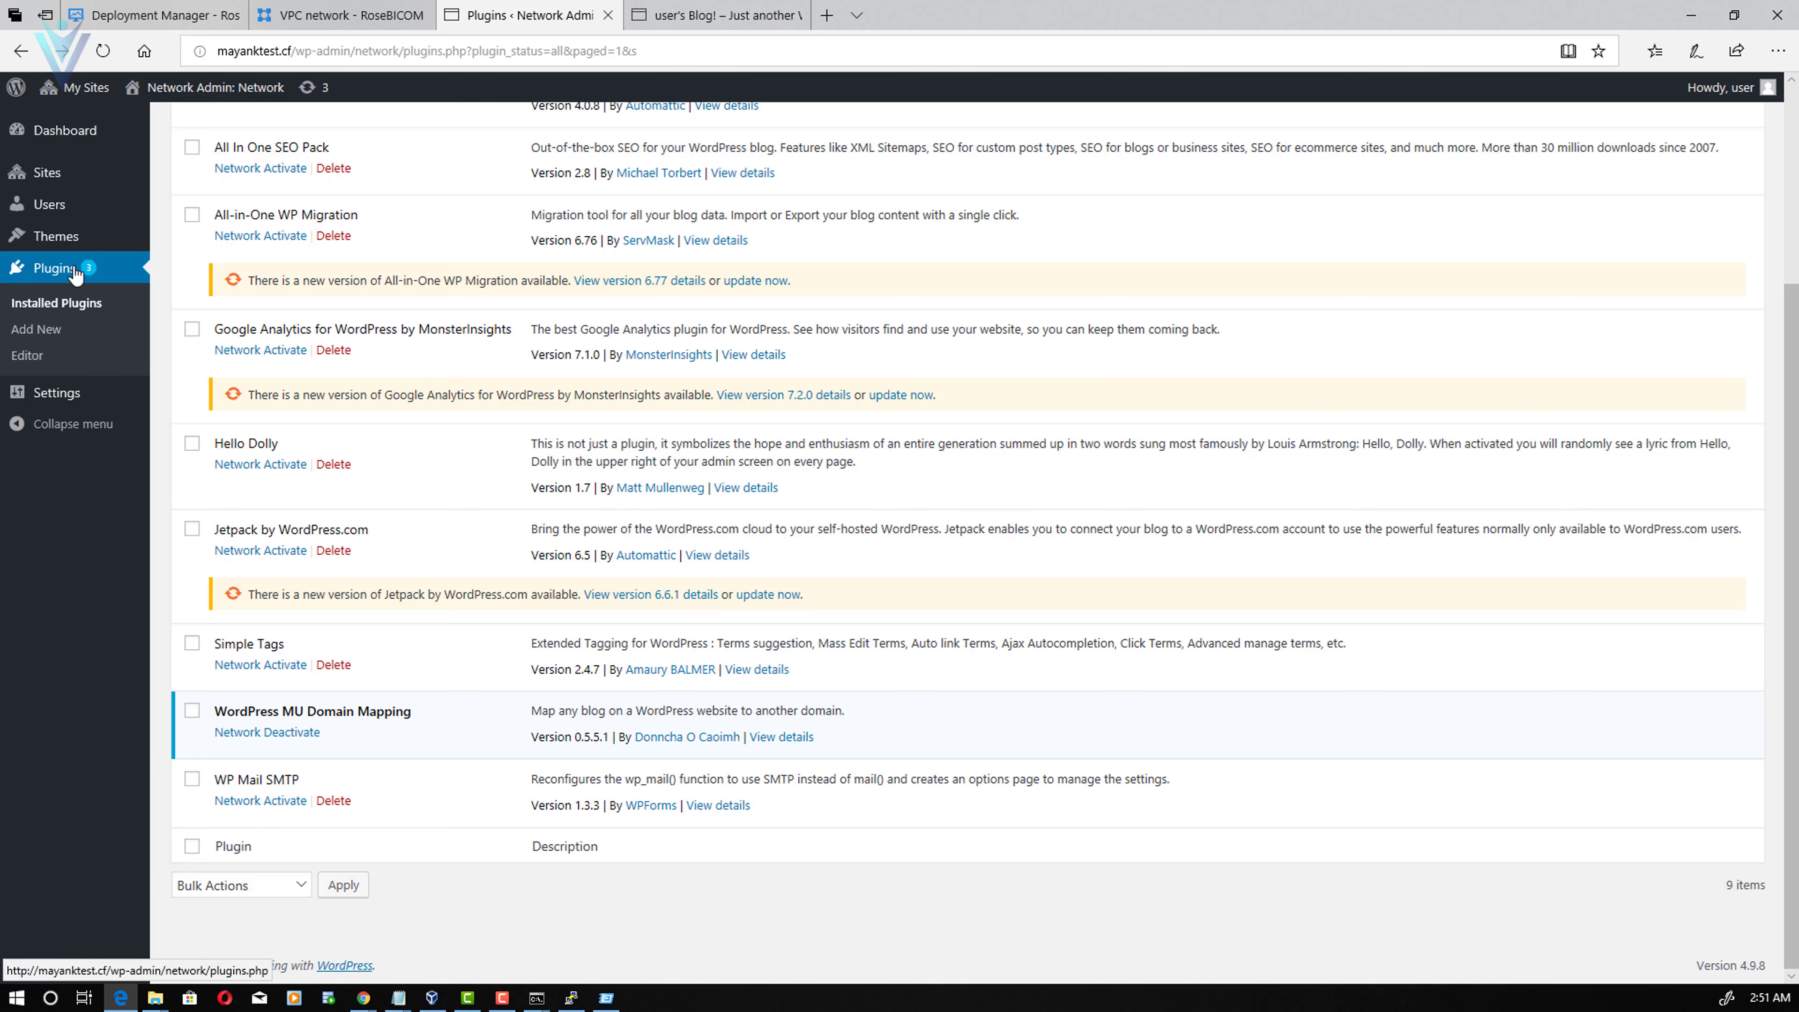
# - Save the Domain Mapping options with Permanent redirect enabled, then view All Sites
pyautogui.click(66, 393)
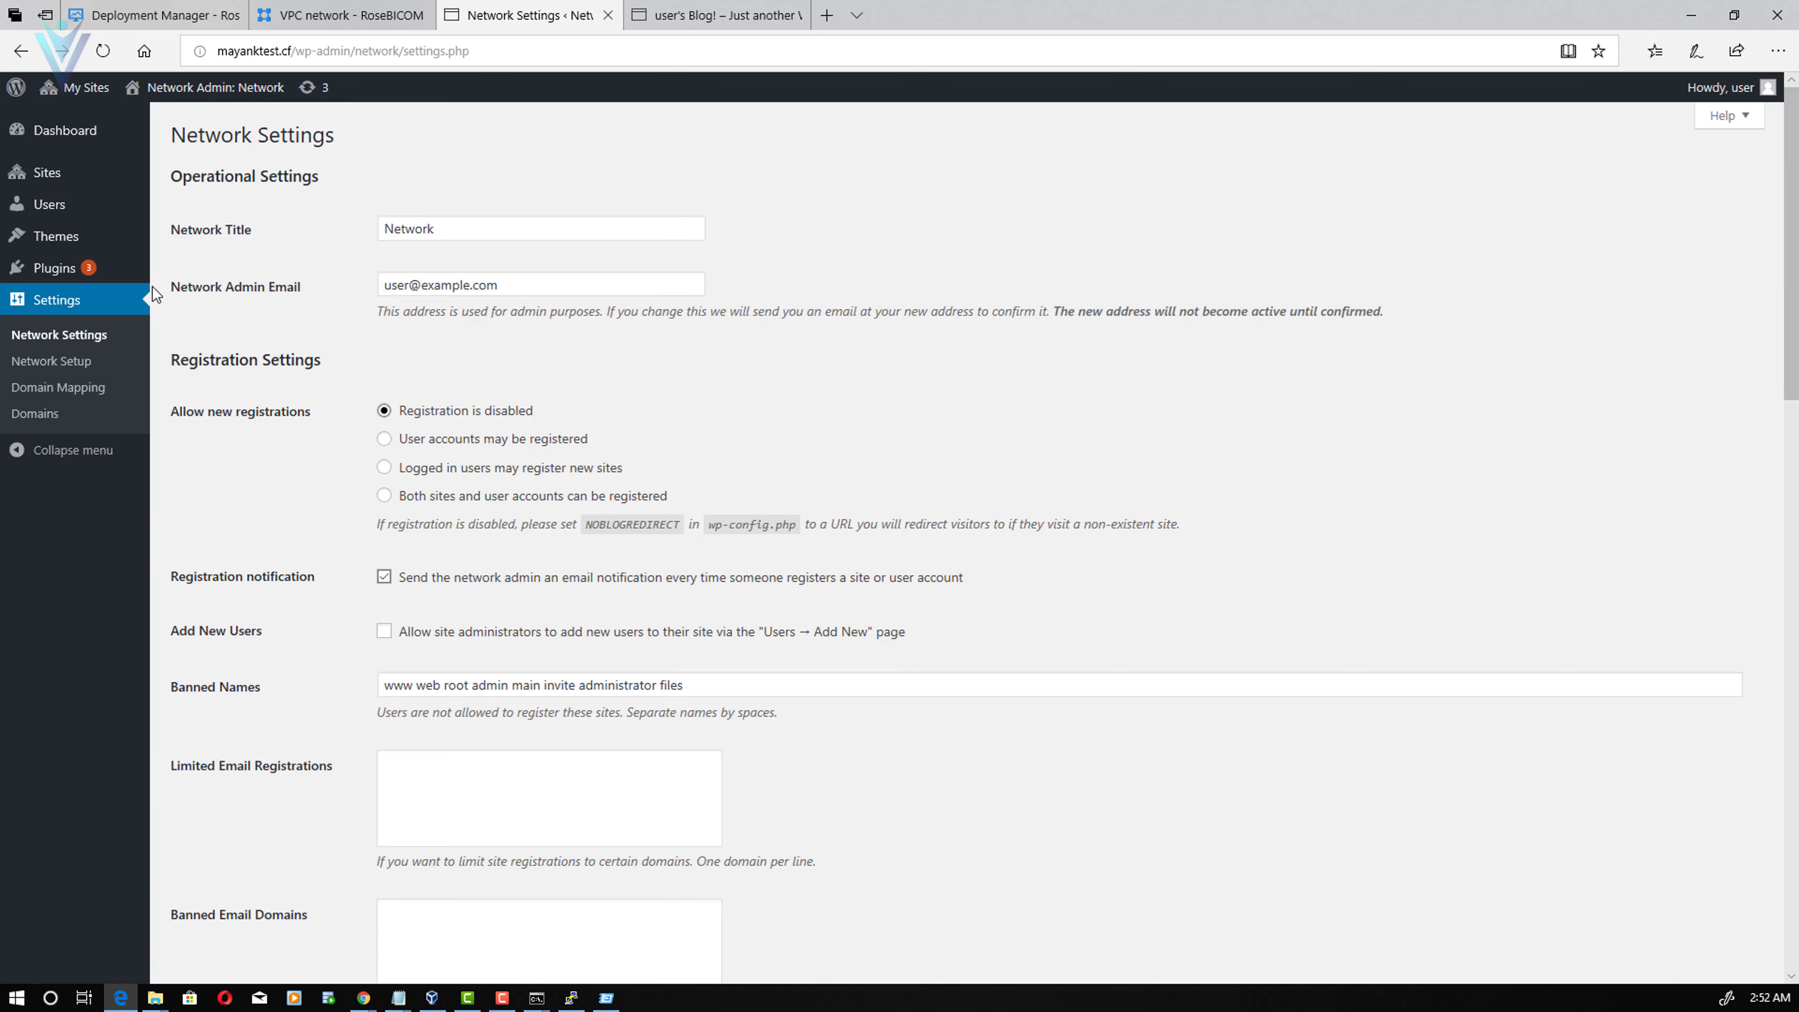
pyautogui.click(51, 394)
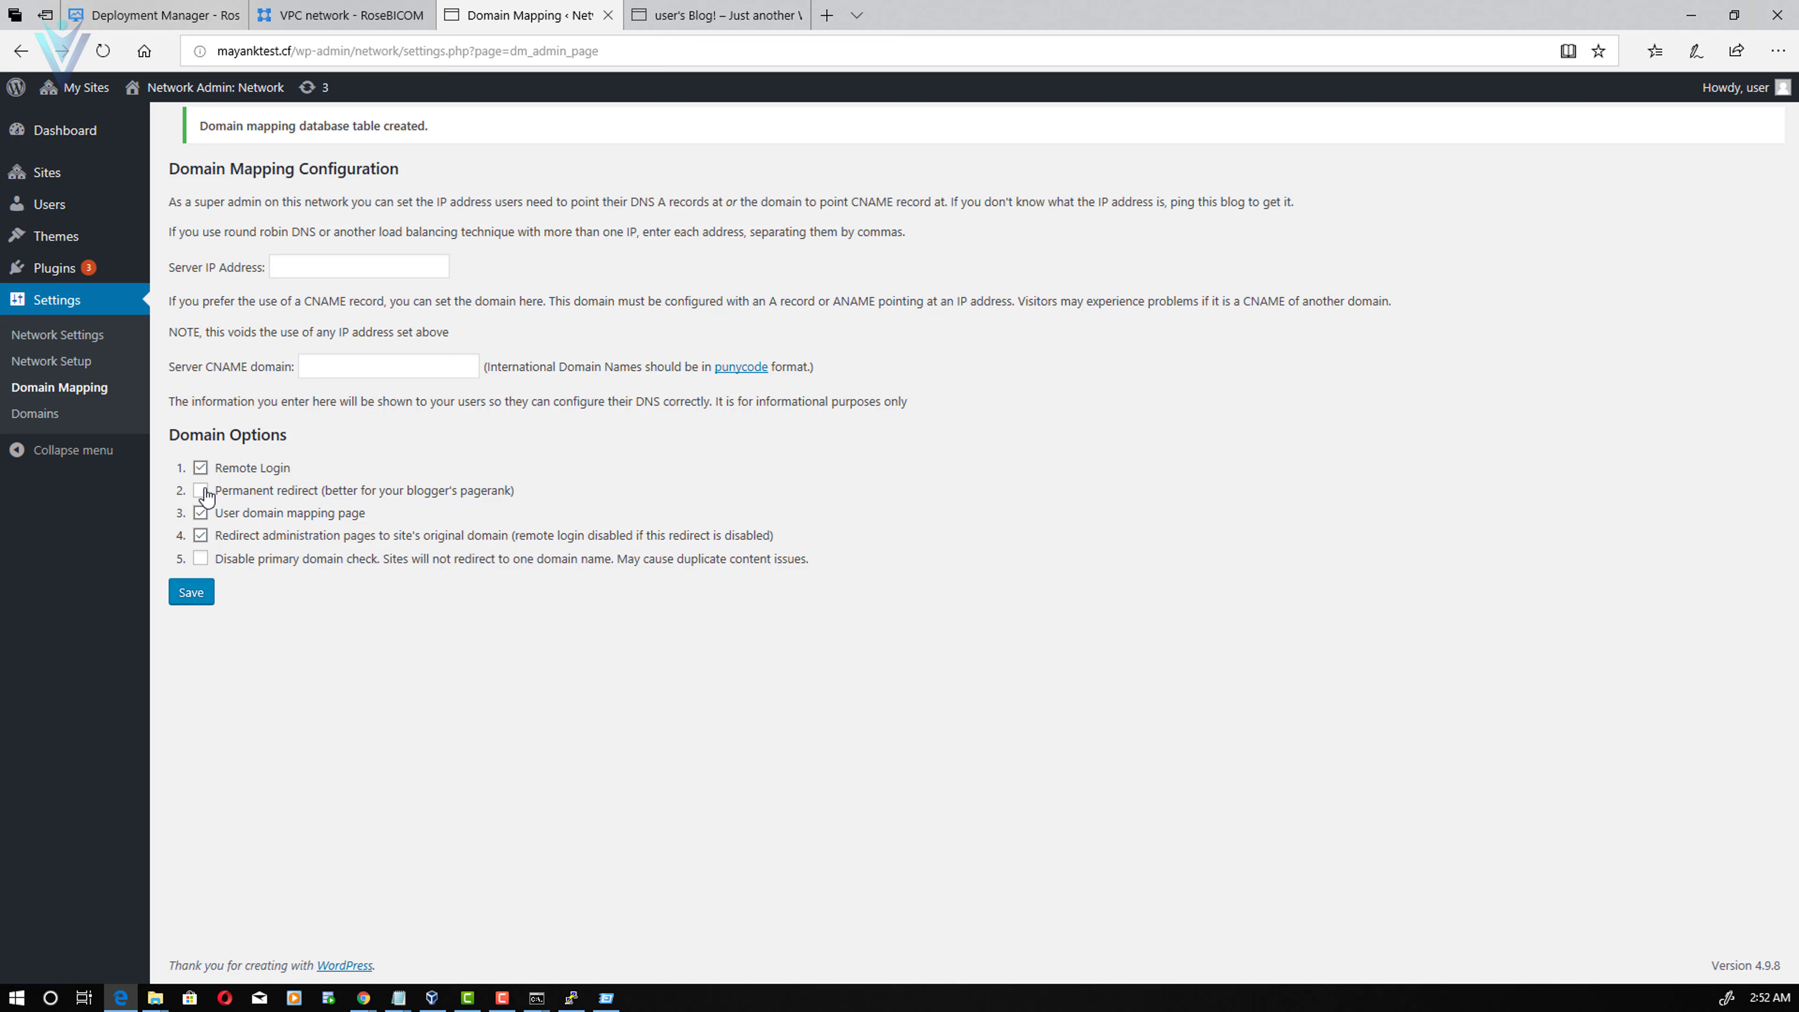
pyautogui.click(202, 490)
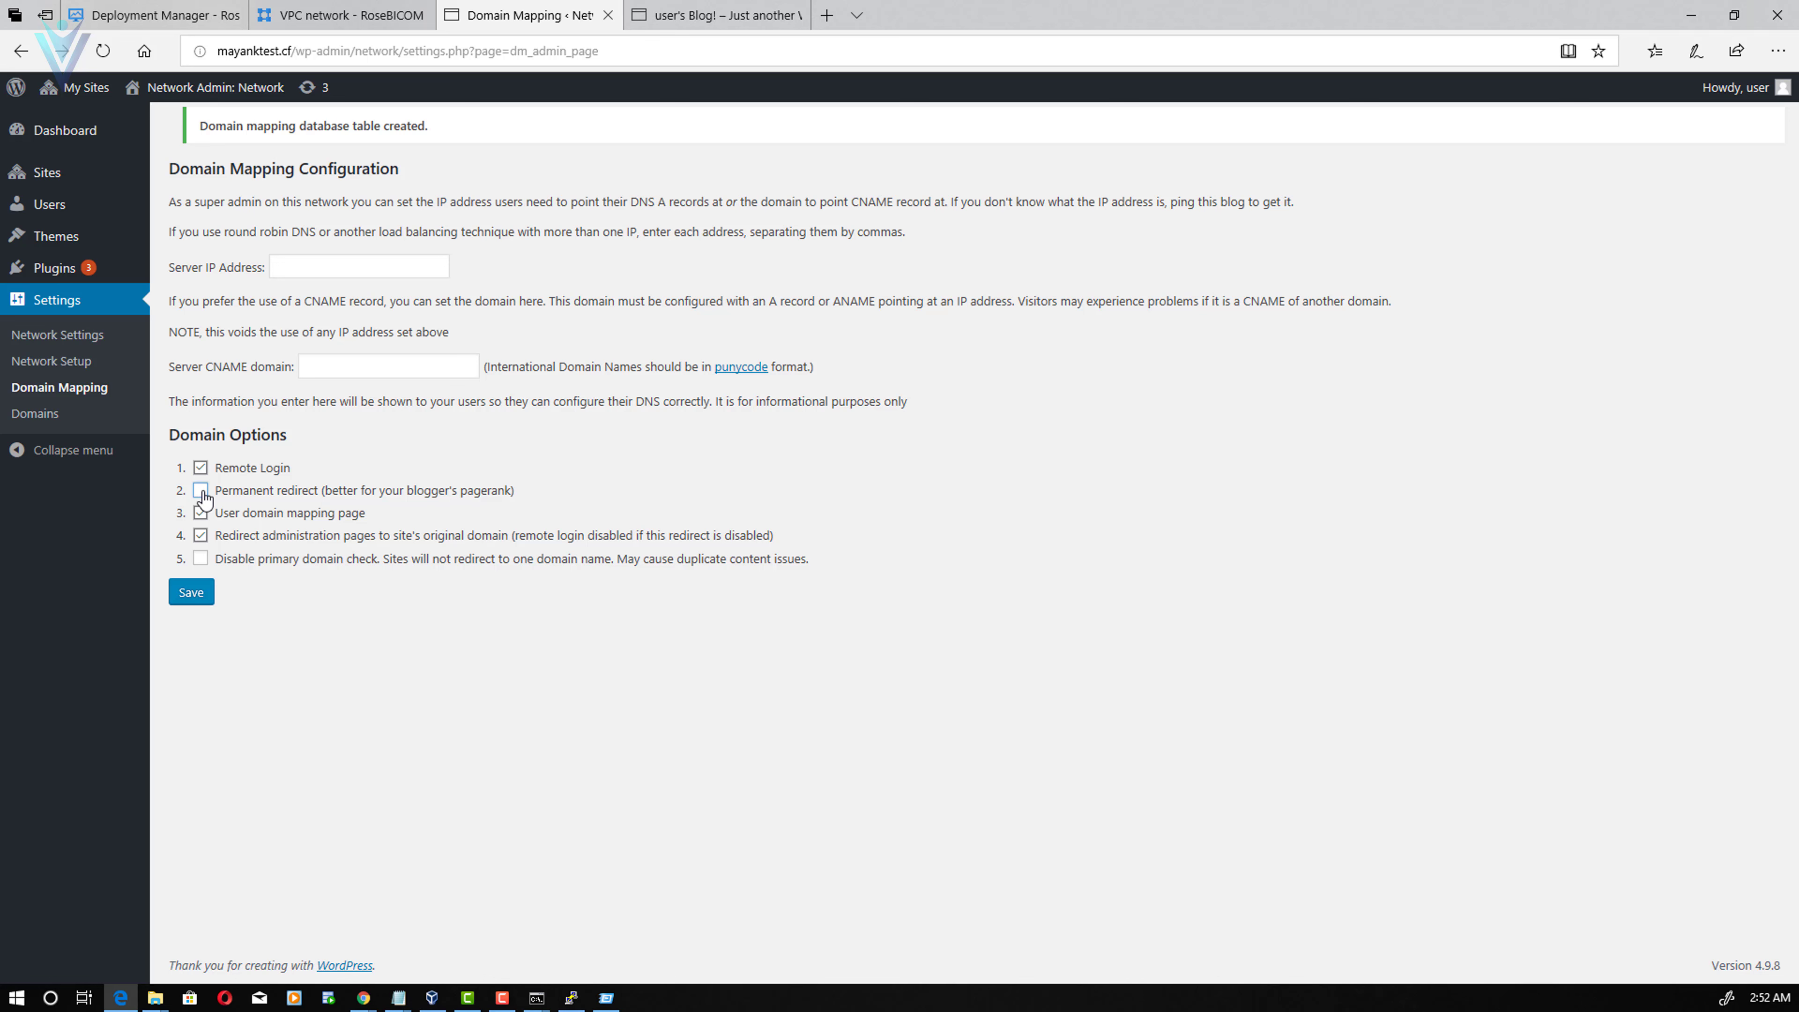
pyautogui.click(200, 596)
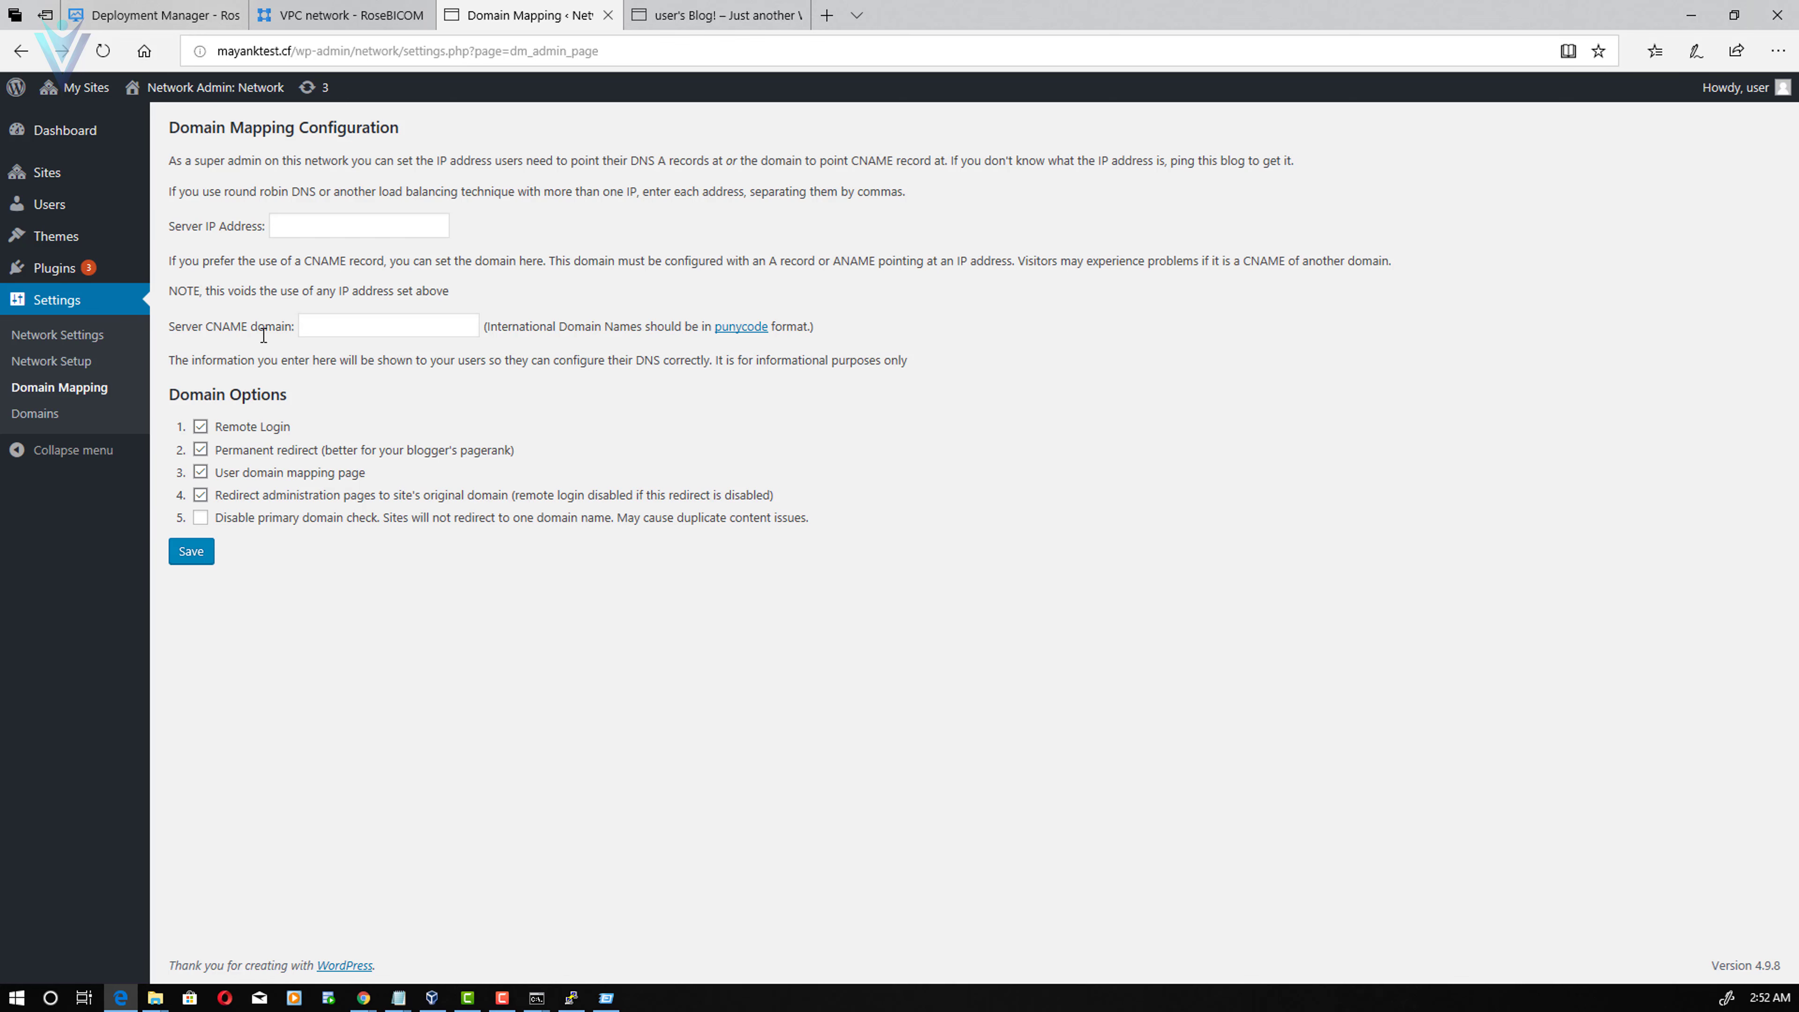
pyautogui.click(167, 177)
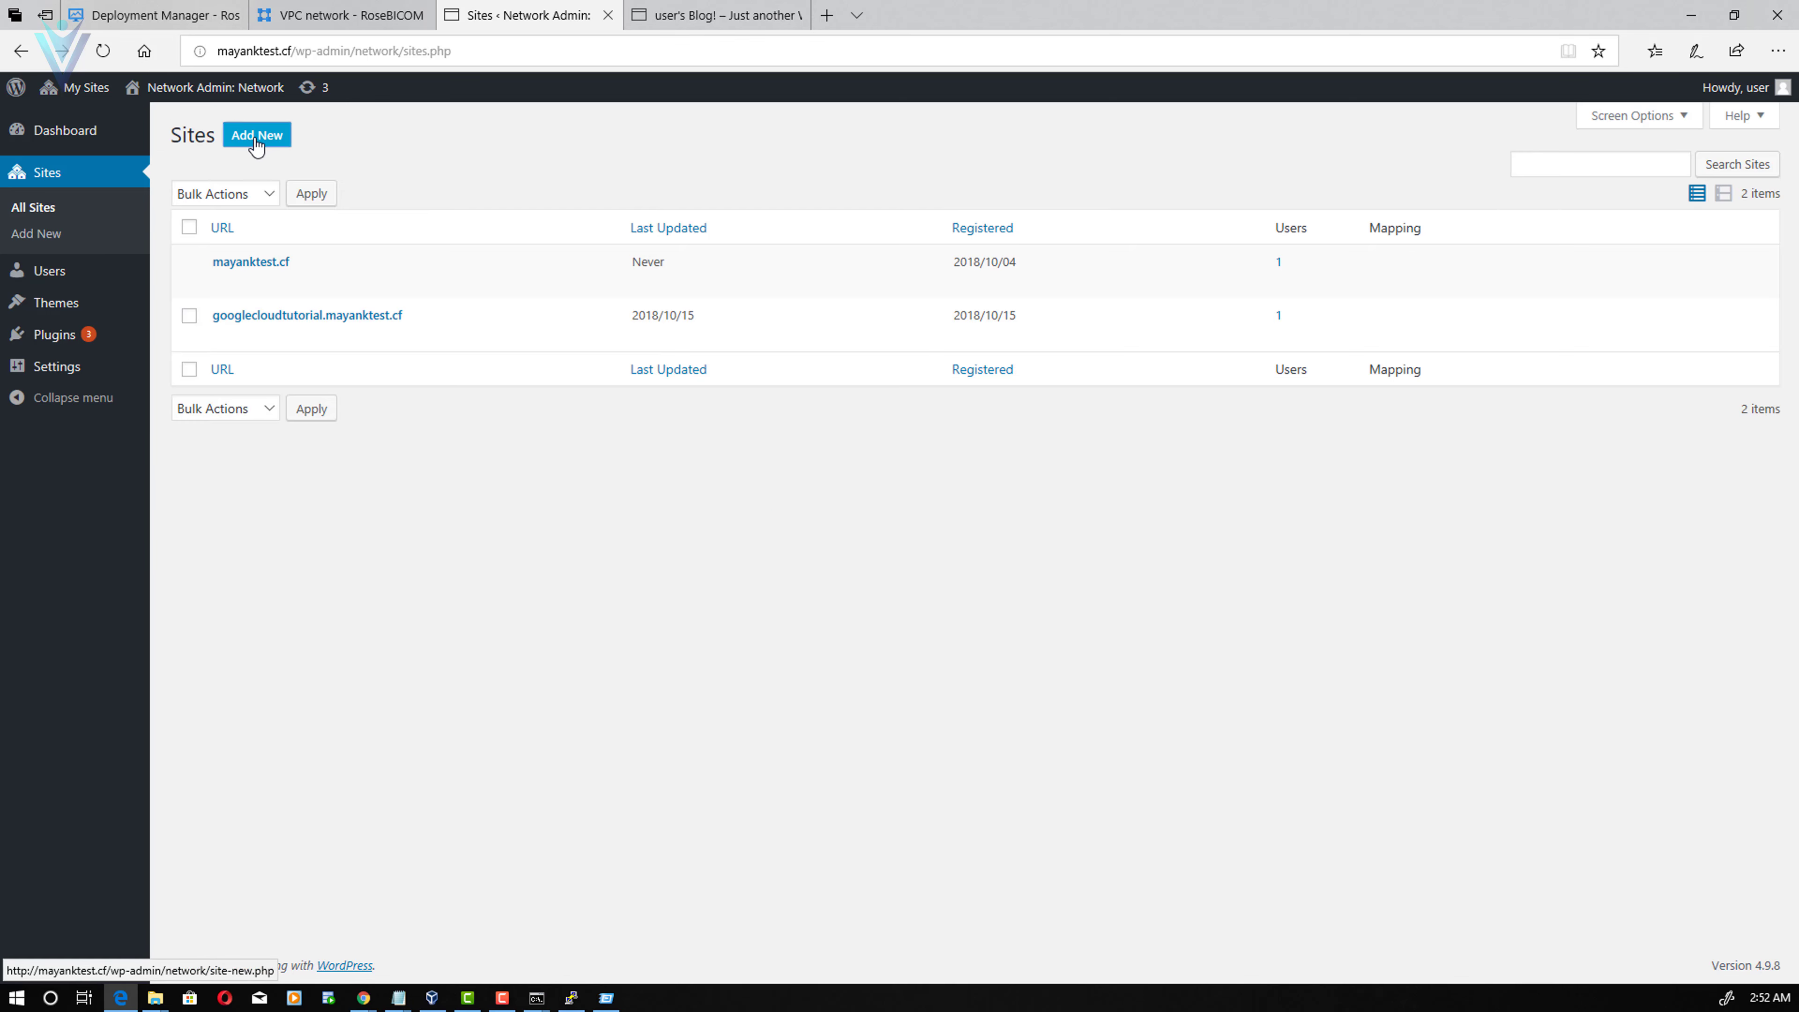
# - Add site address 'vlemonncf' titled 'vLemonn Testing Website' with an admin e-mail, then list all sites
pyautogui.click(255, 133)
pyautogui.click(605, 183)
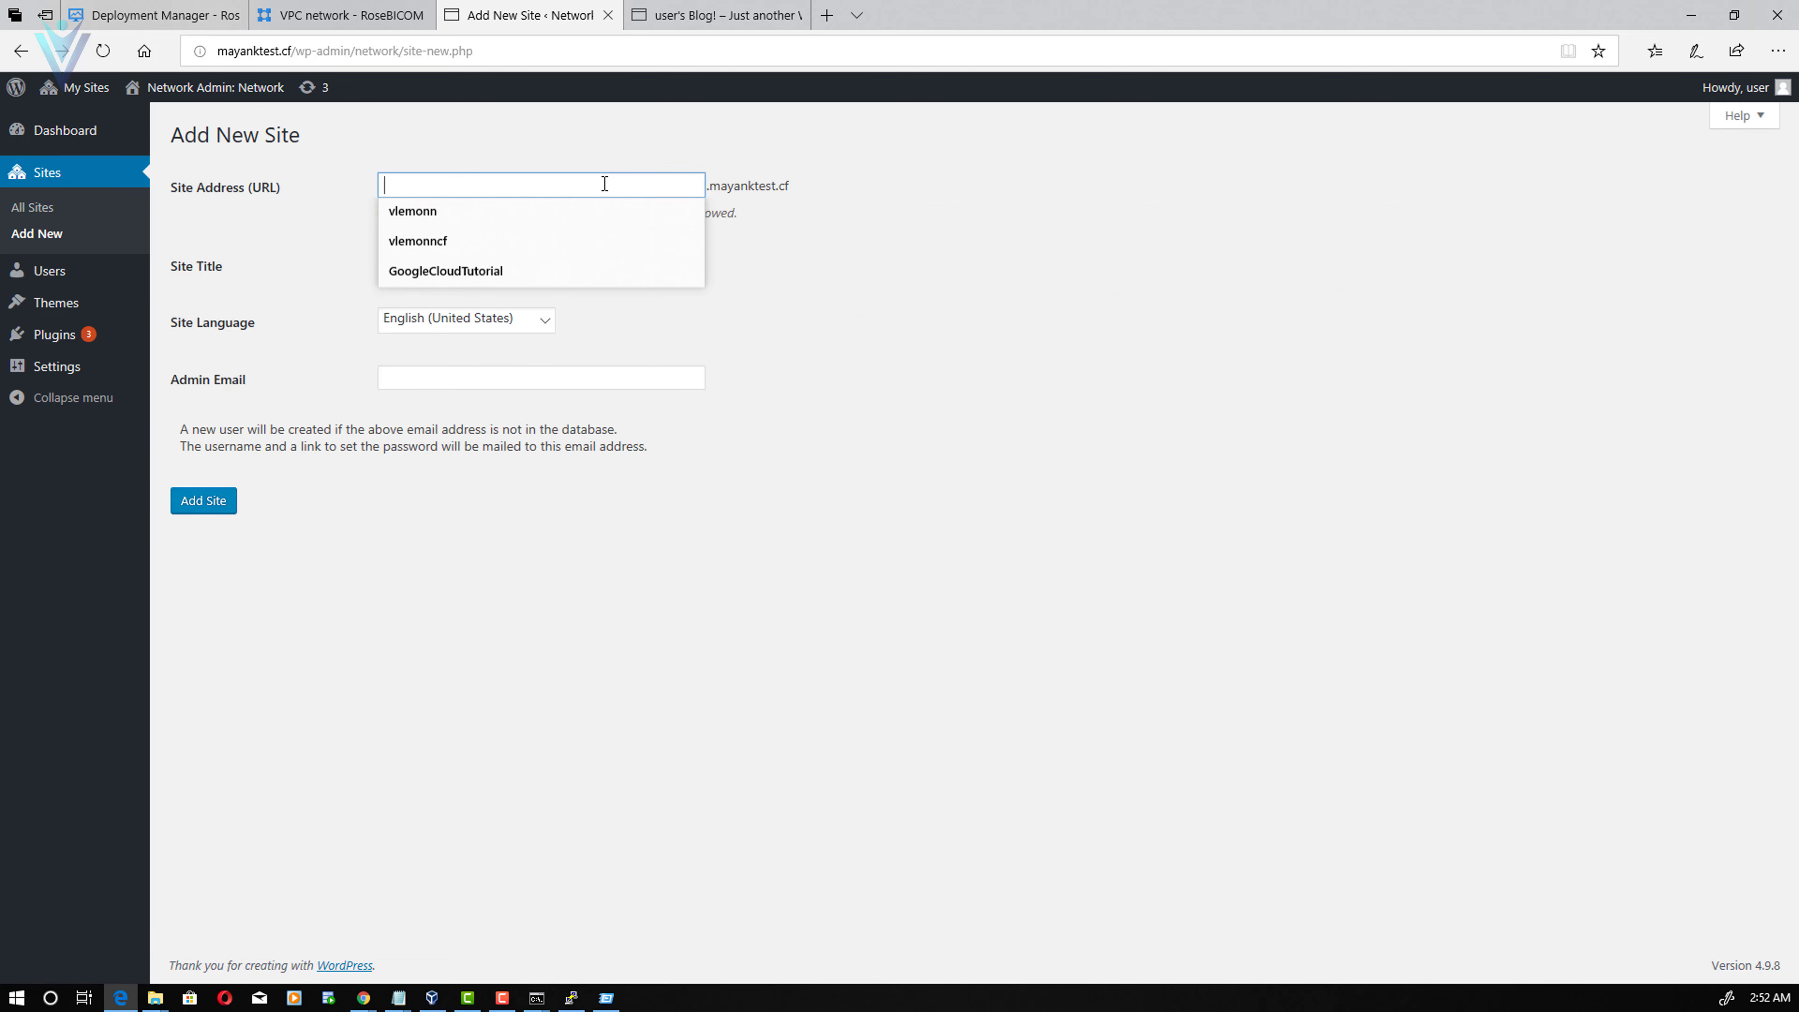
pyautogui.write('vlemonncd')
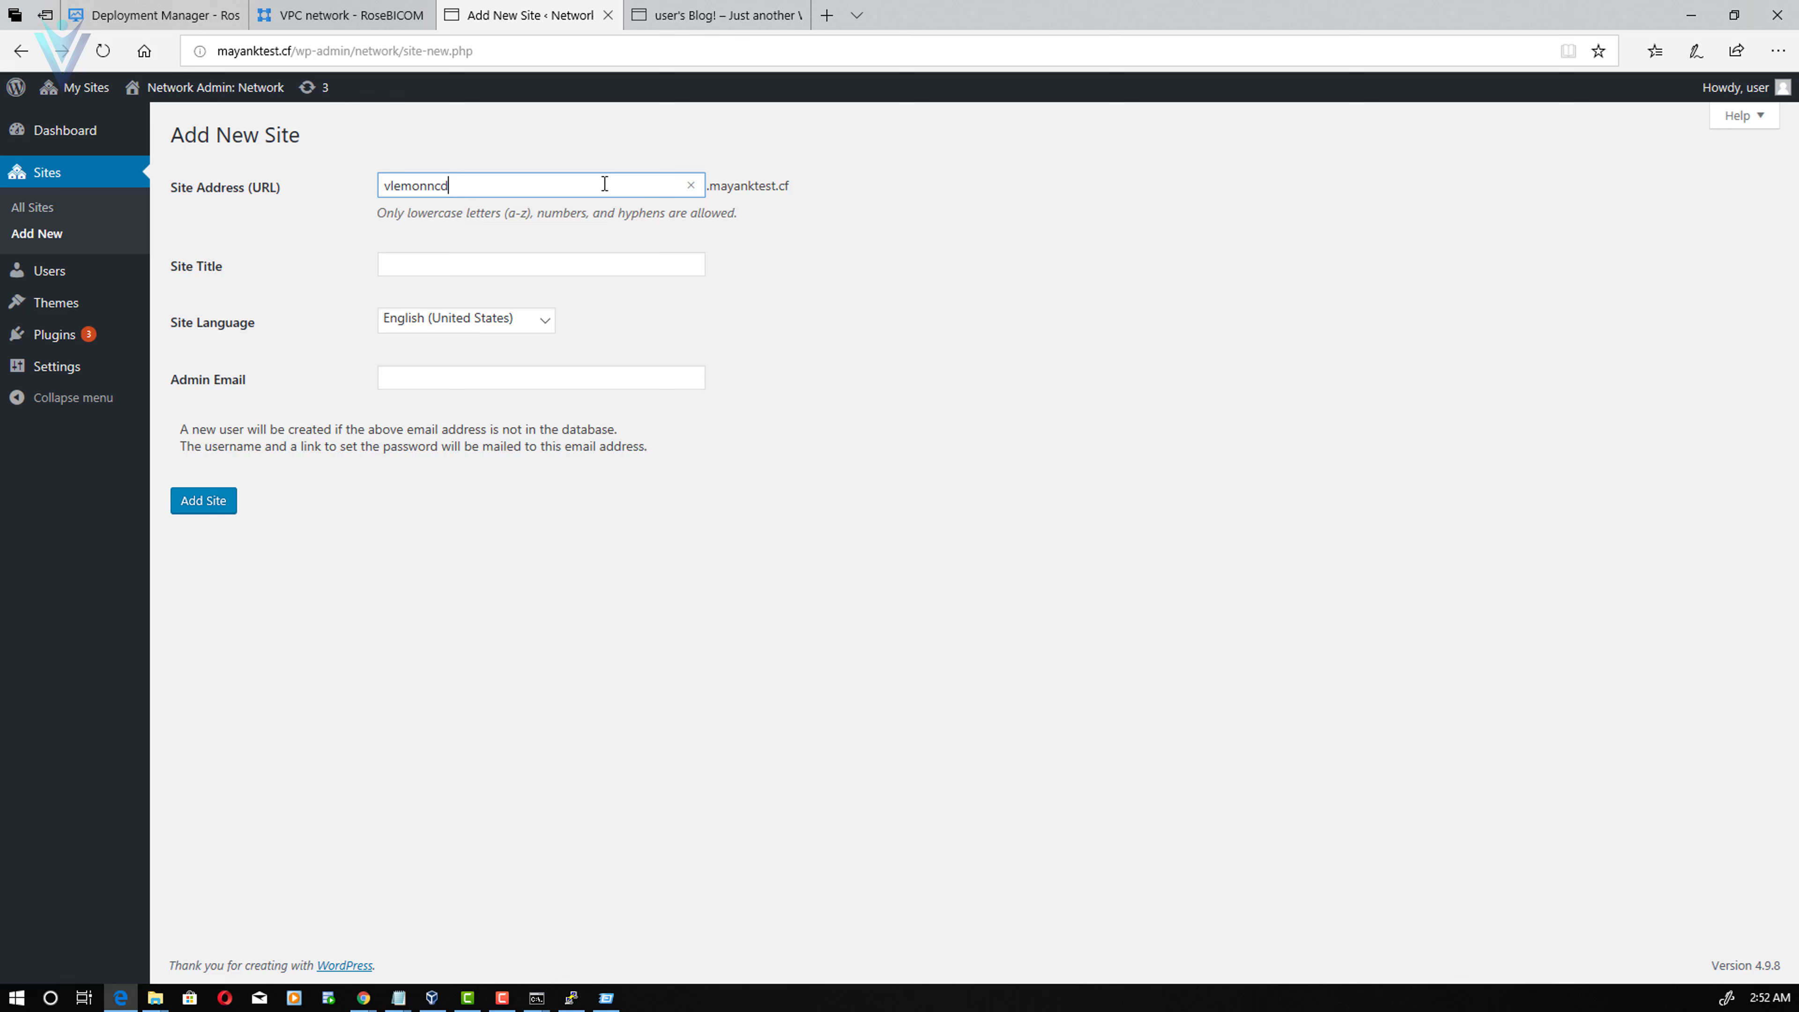
pyautogui.press('BackSpace')
pyautogui.write('f')
pyautogui.press('Tab')
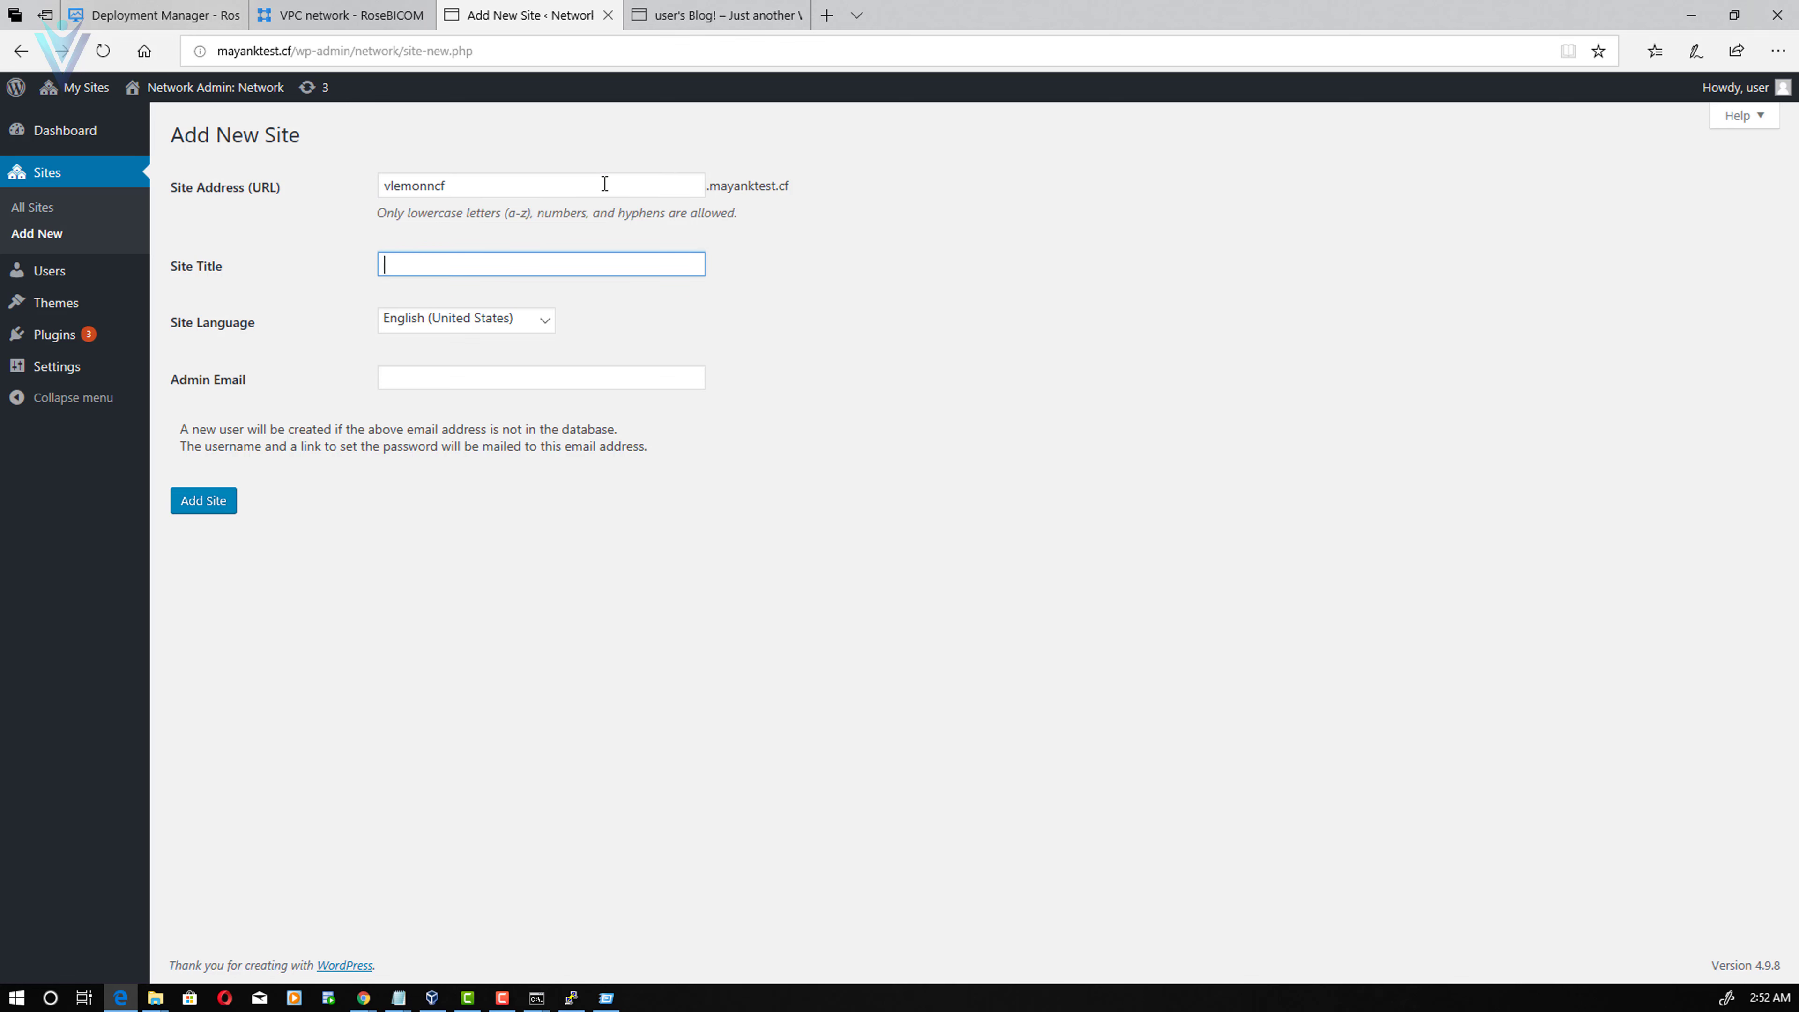
pyautogui.write('vLemonn Testing Website')
pyautogui.press('Tab')
pyautogui.press('Tab')
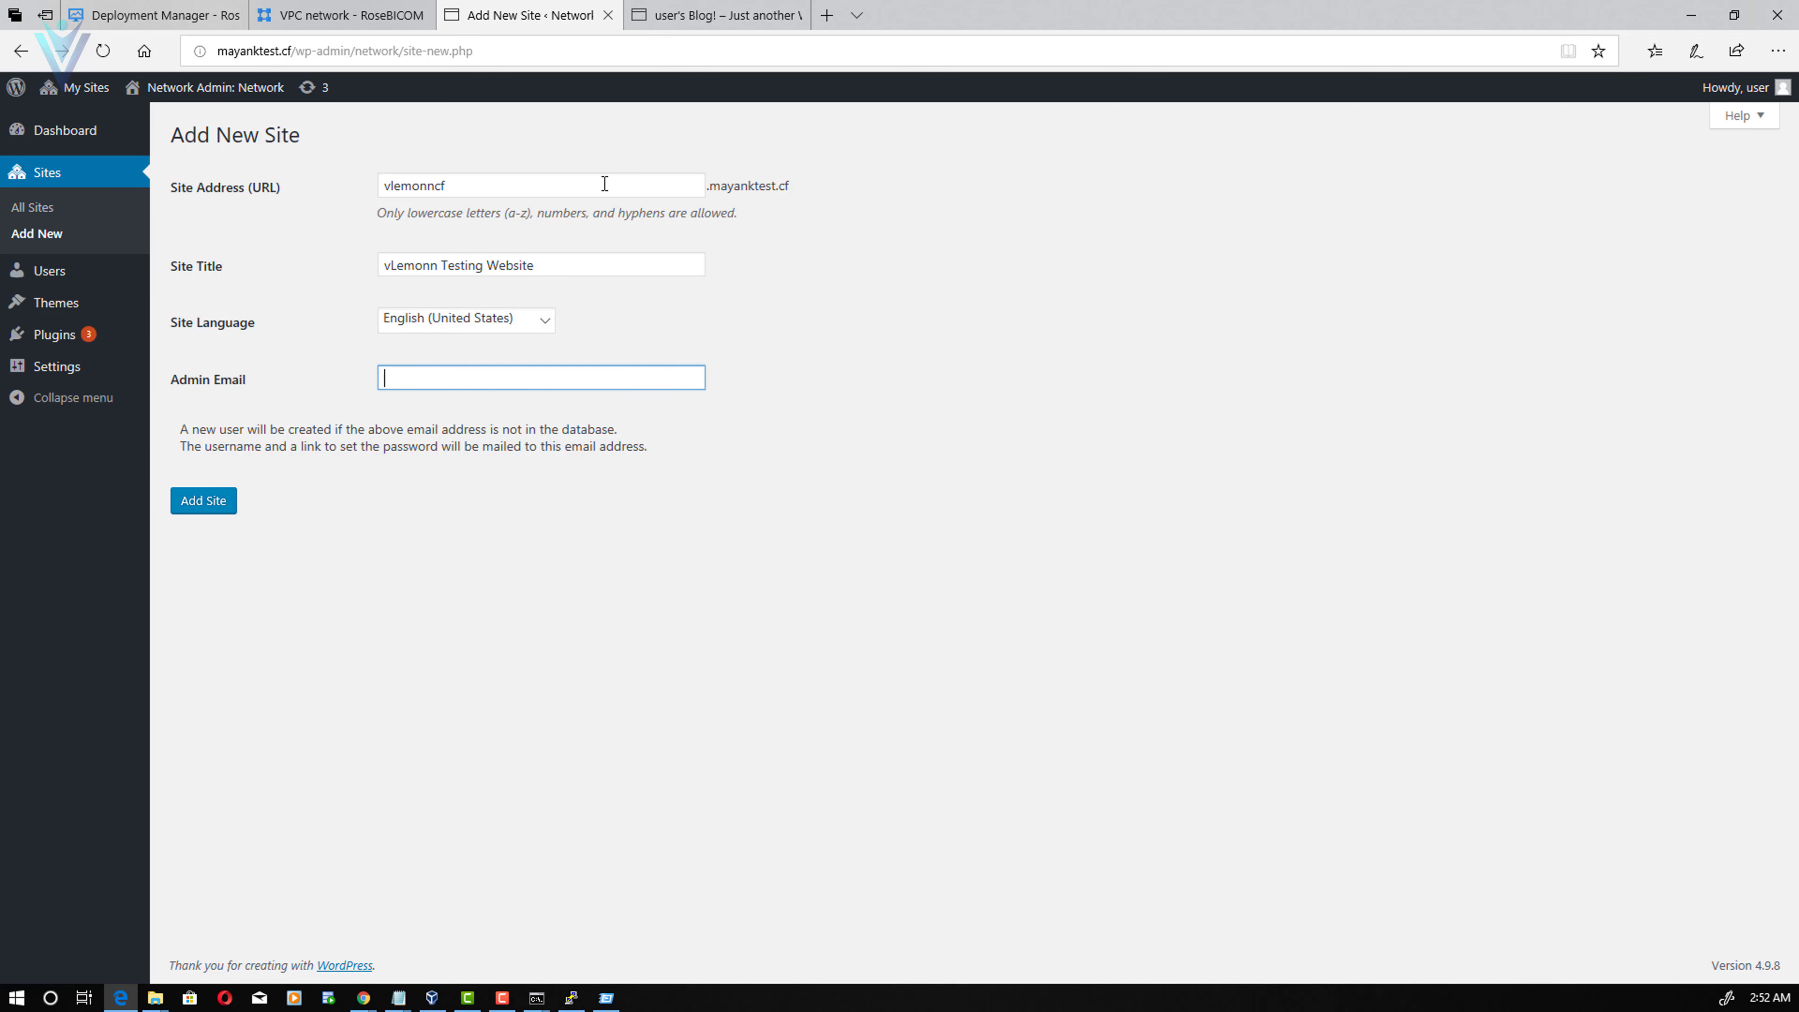
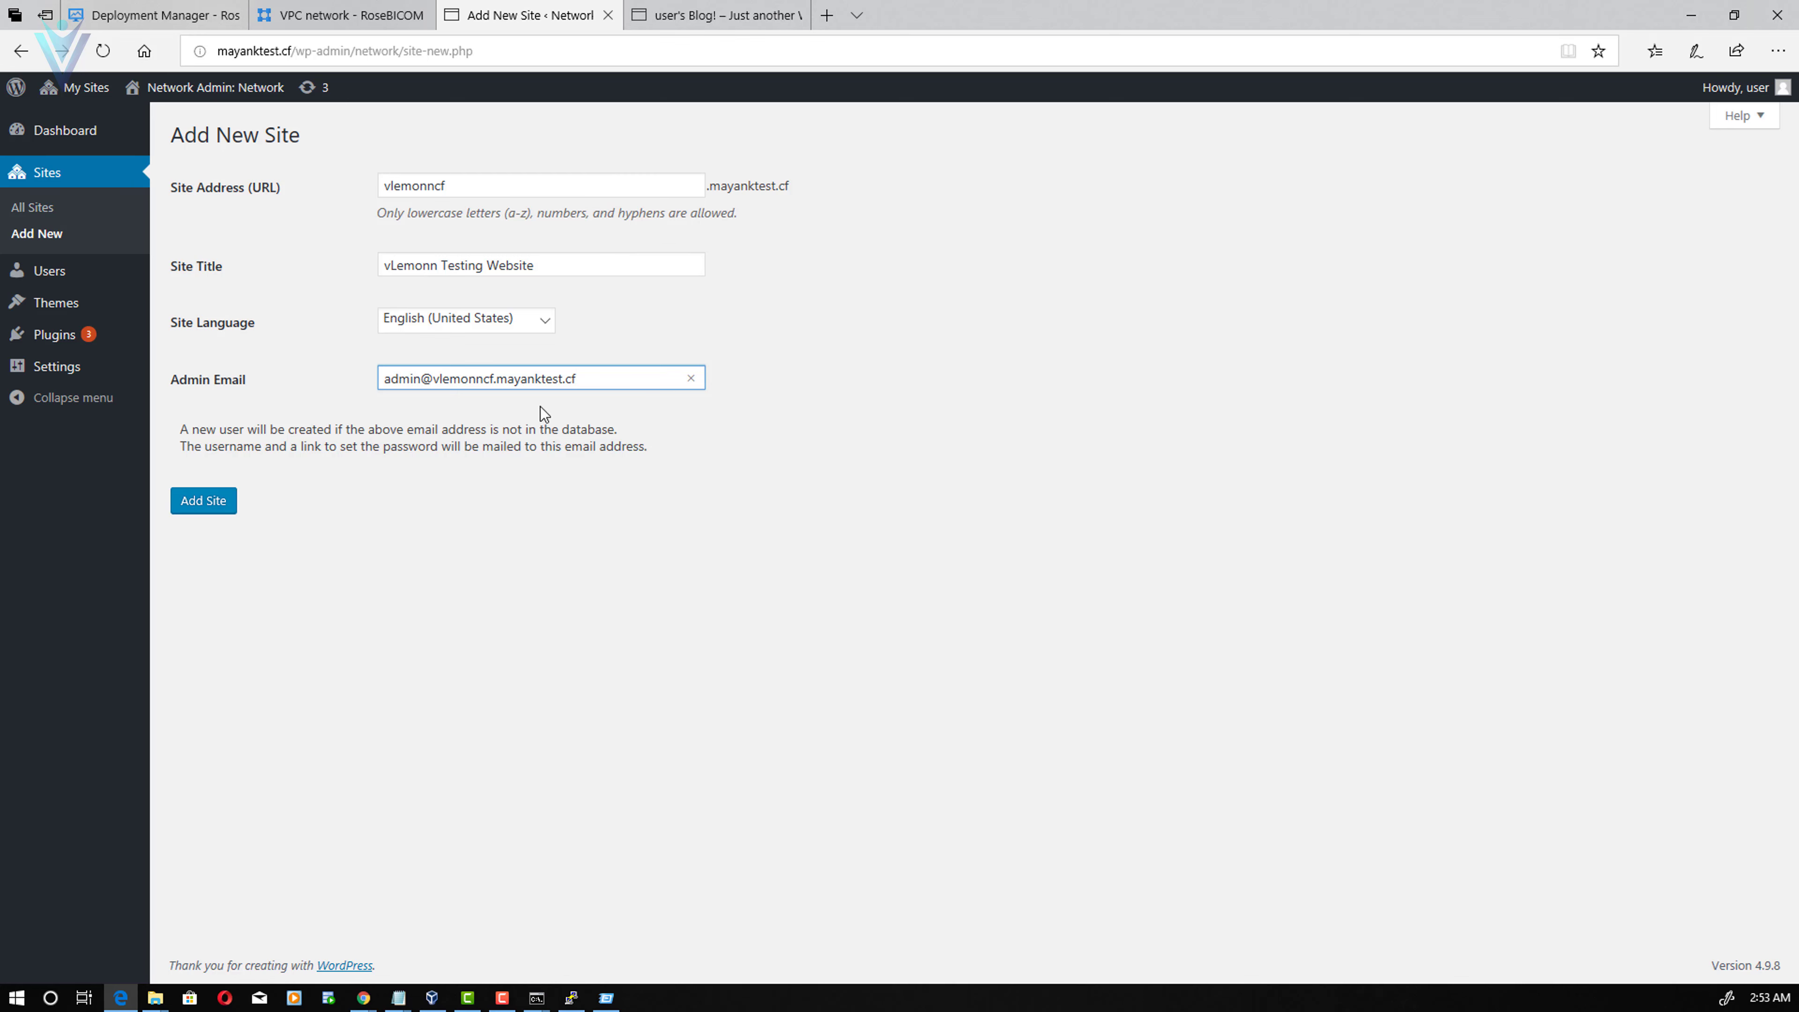
pyautogui.click(205, 505)
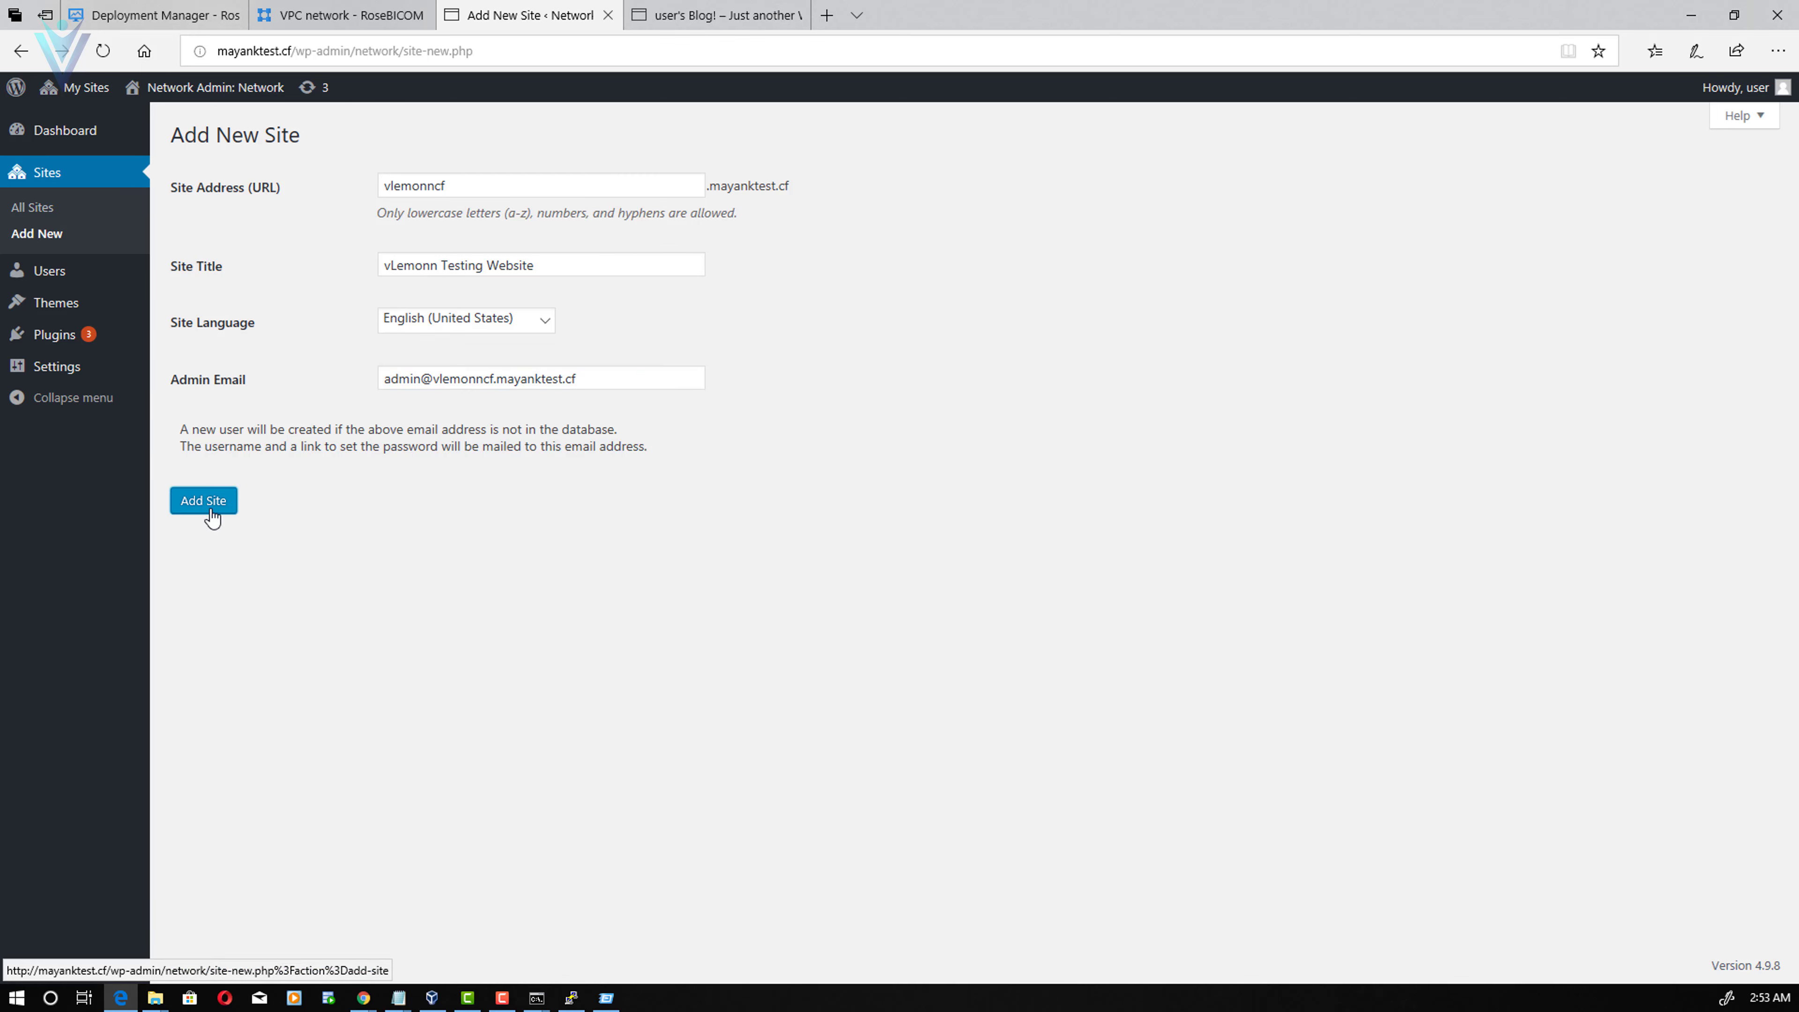
pyautogui.click(54, 212)
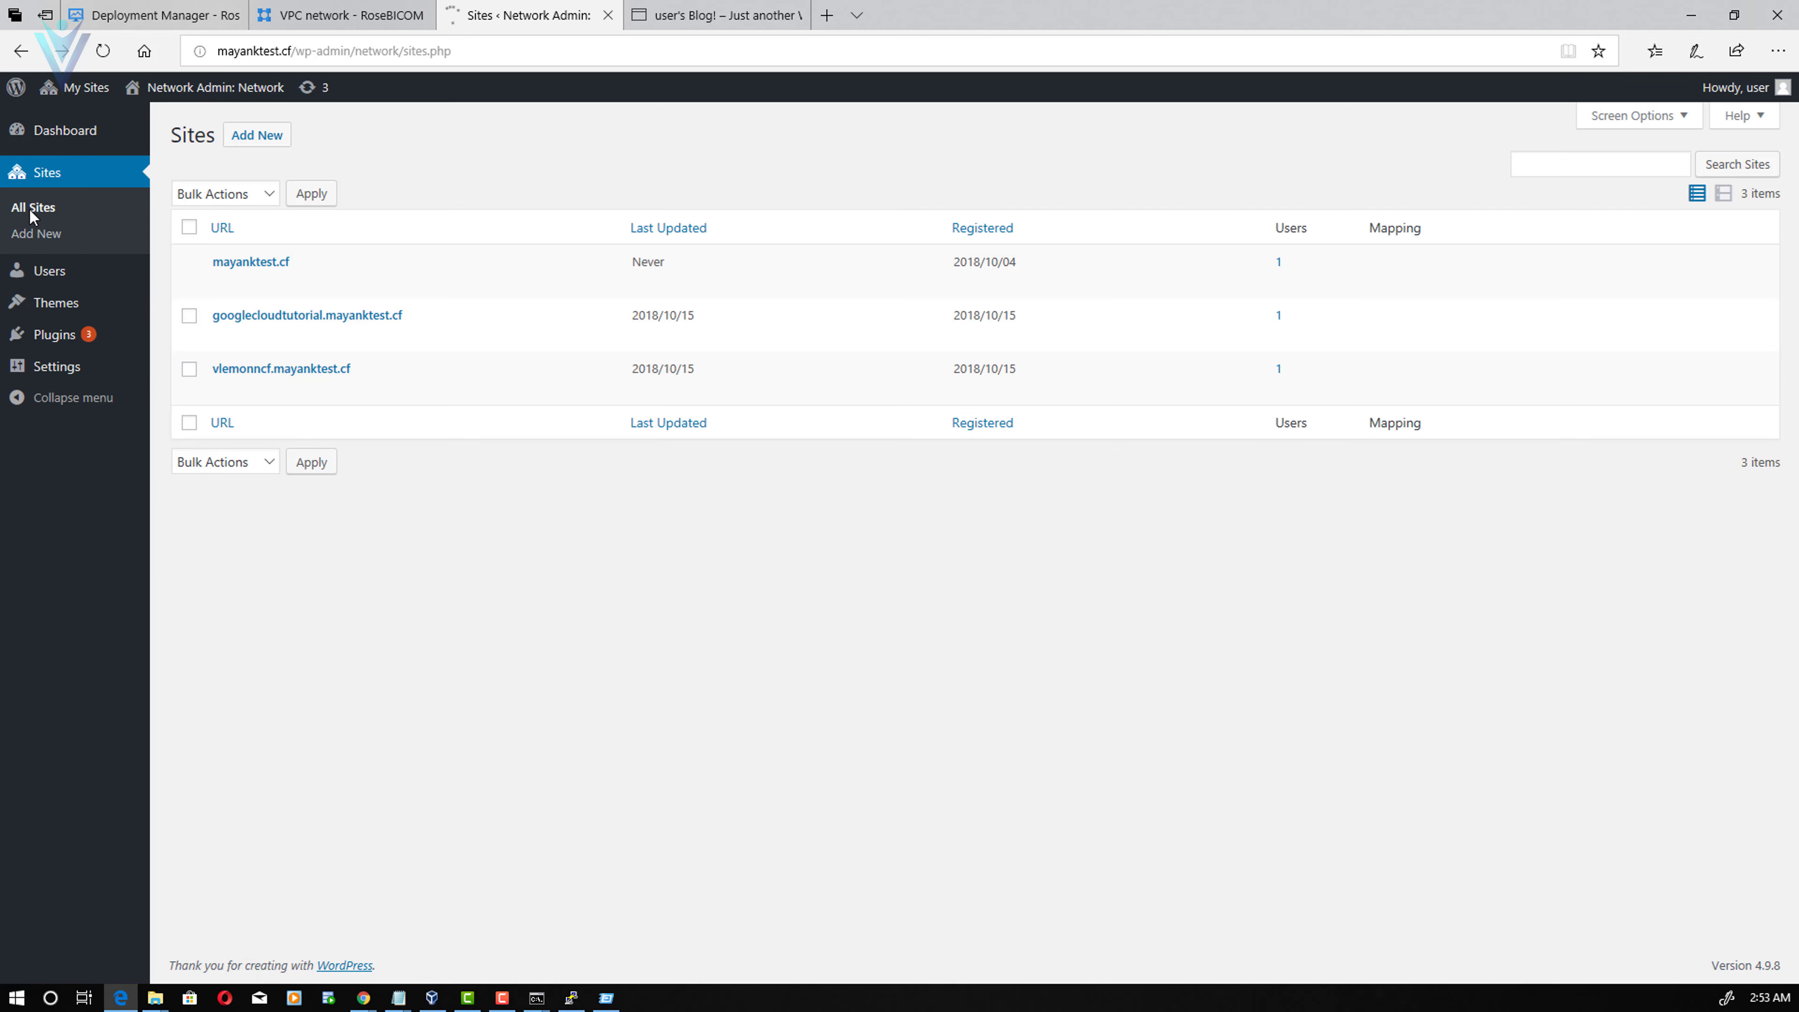
# - Open the vlemonncf.mayanktest.cf site in a new tab, then return to the Sites list
pyautogui.moveTo(282, 394)
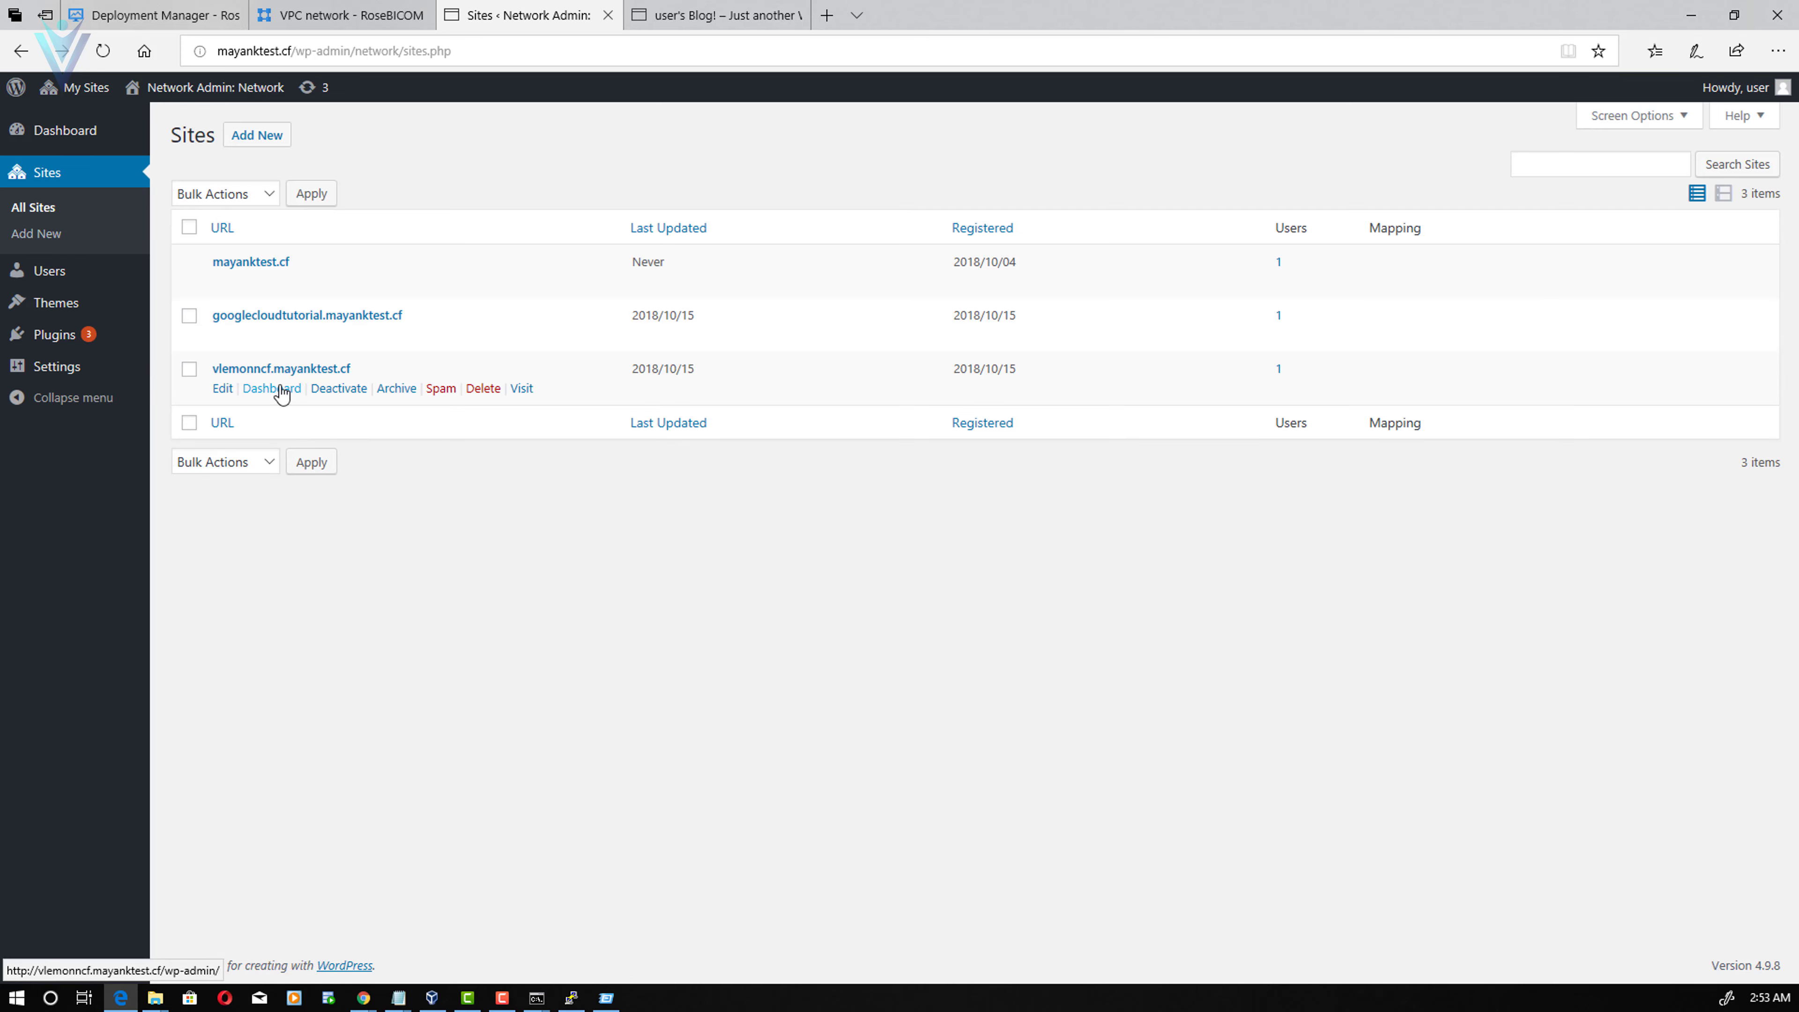
pyautogui.click(522, 389)
pyautogui.rightClick(519, 392)
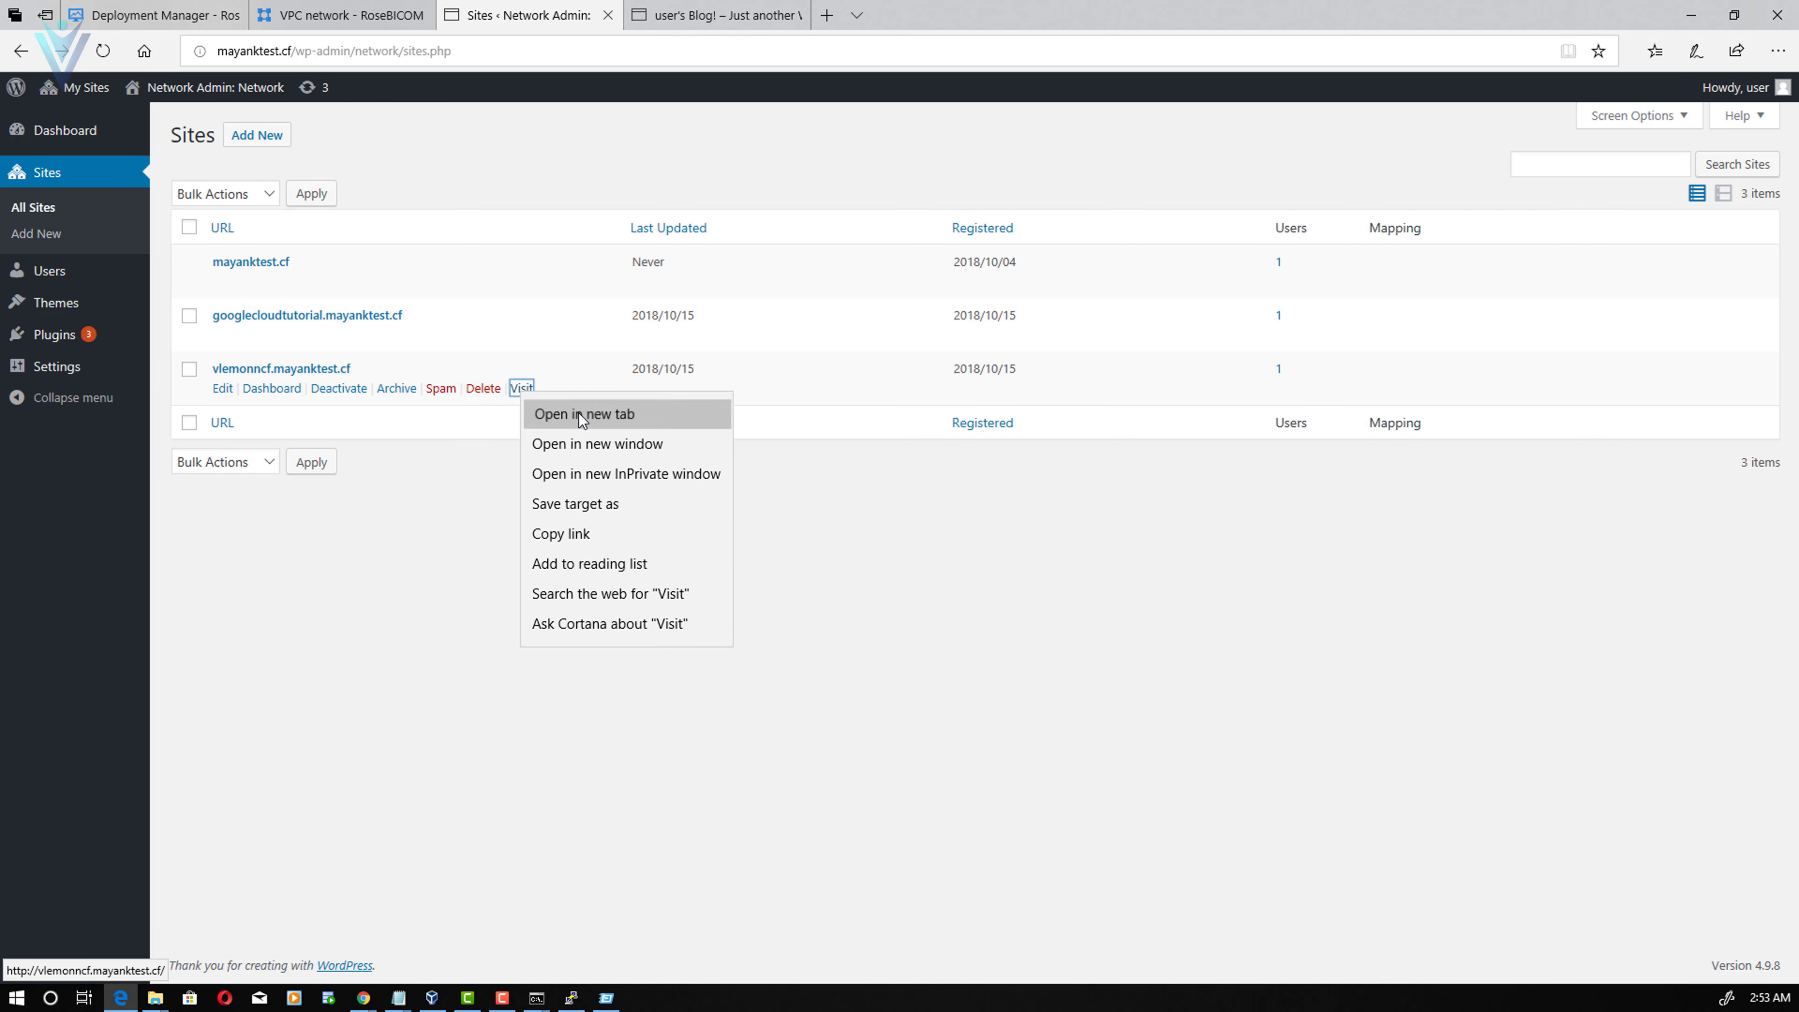
pyautogui.click(559, 411)
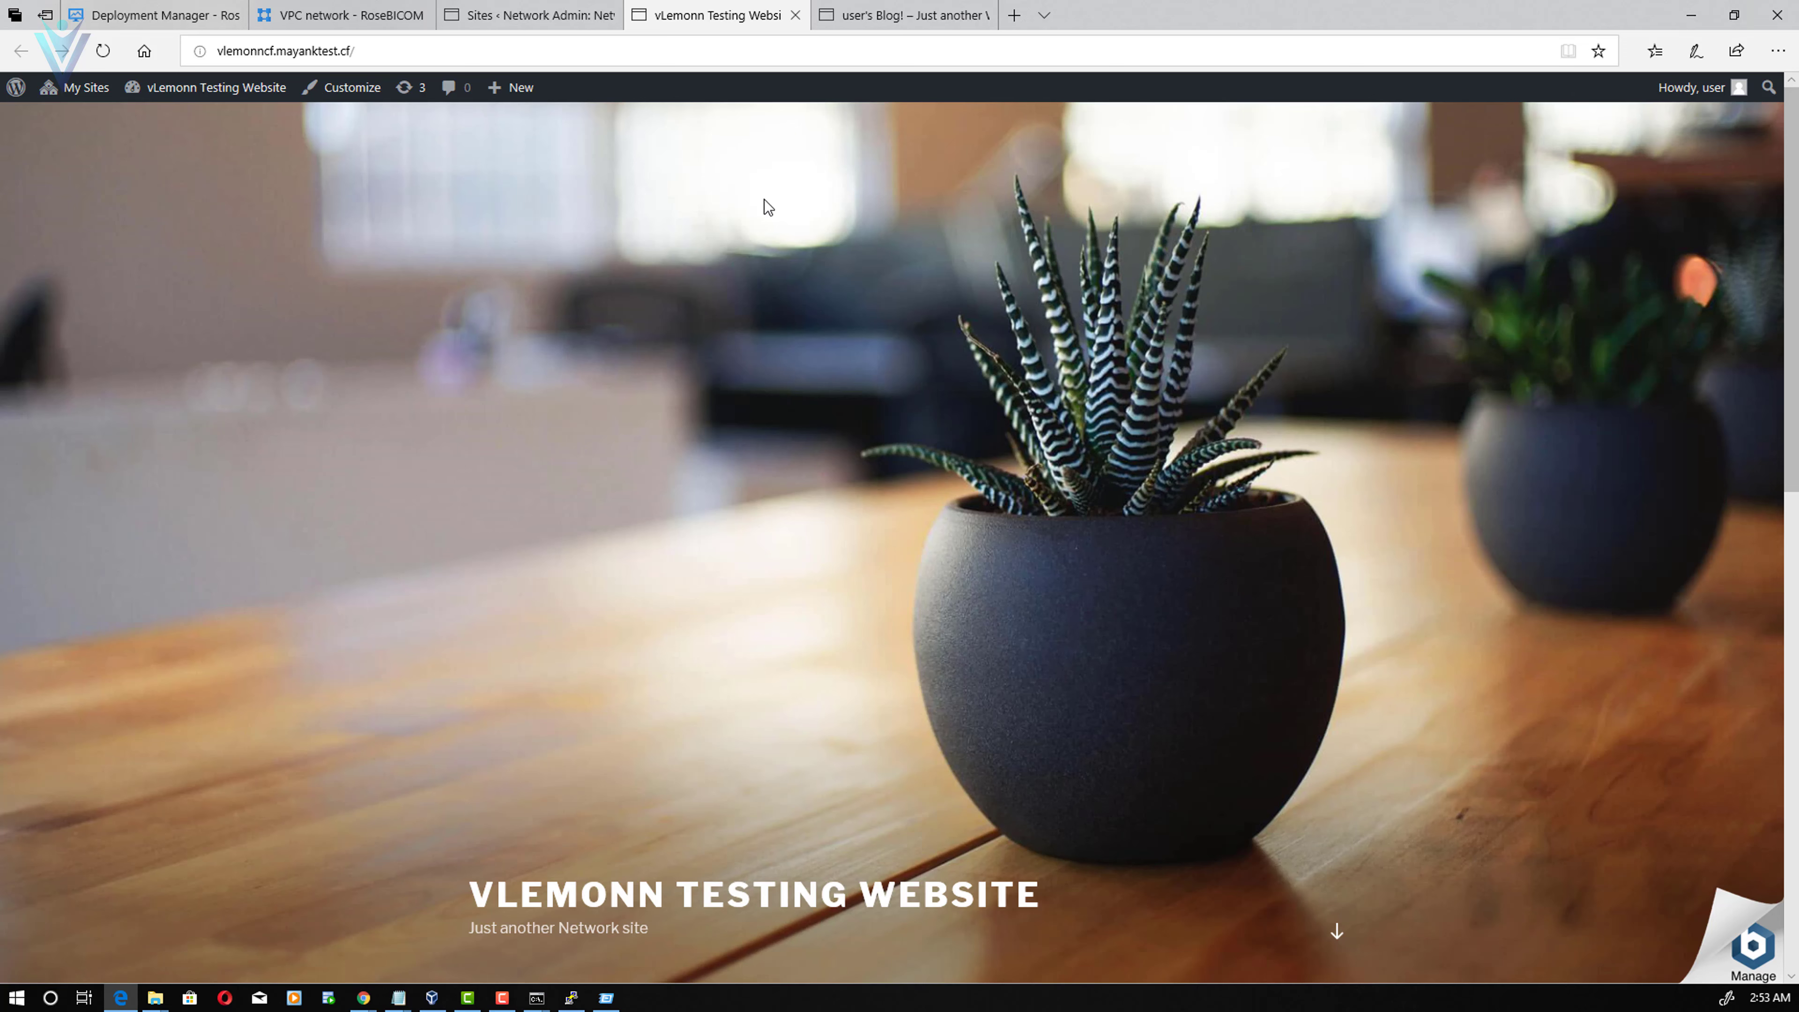
pyautogui.click(571, 14)
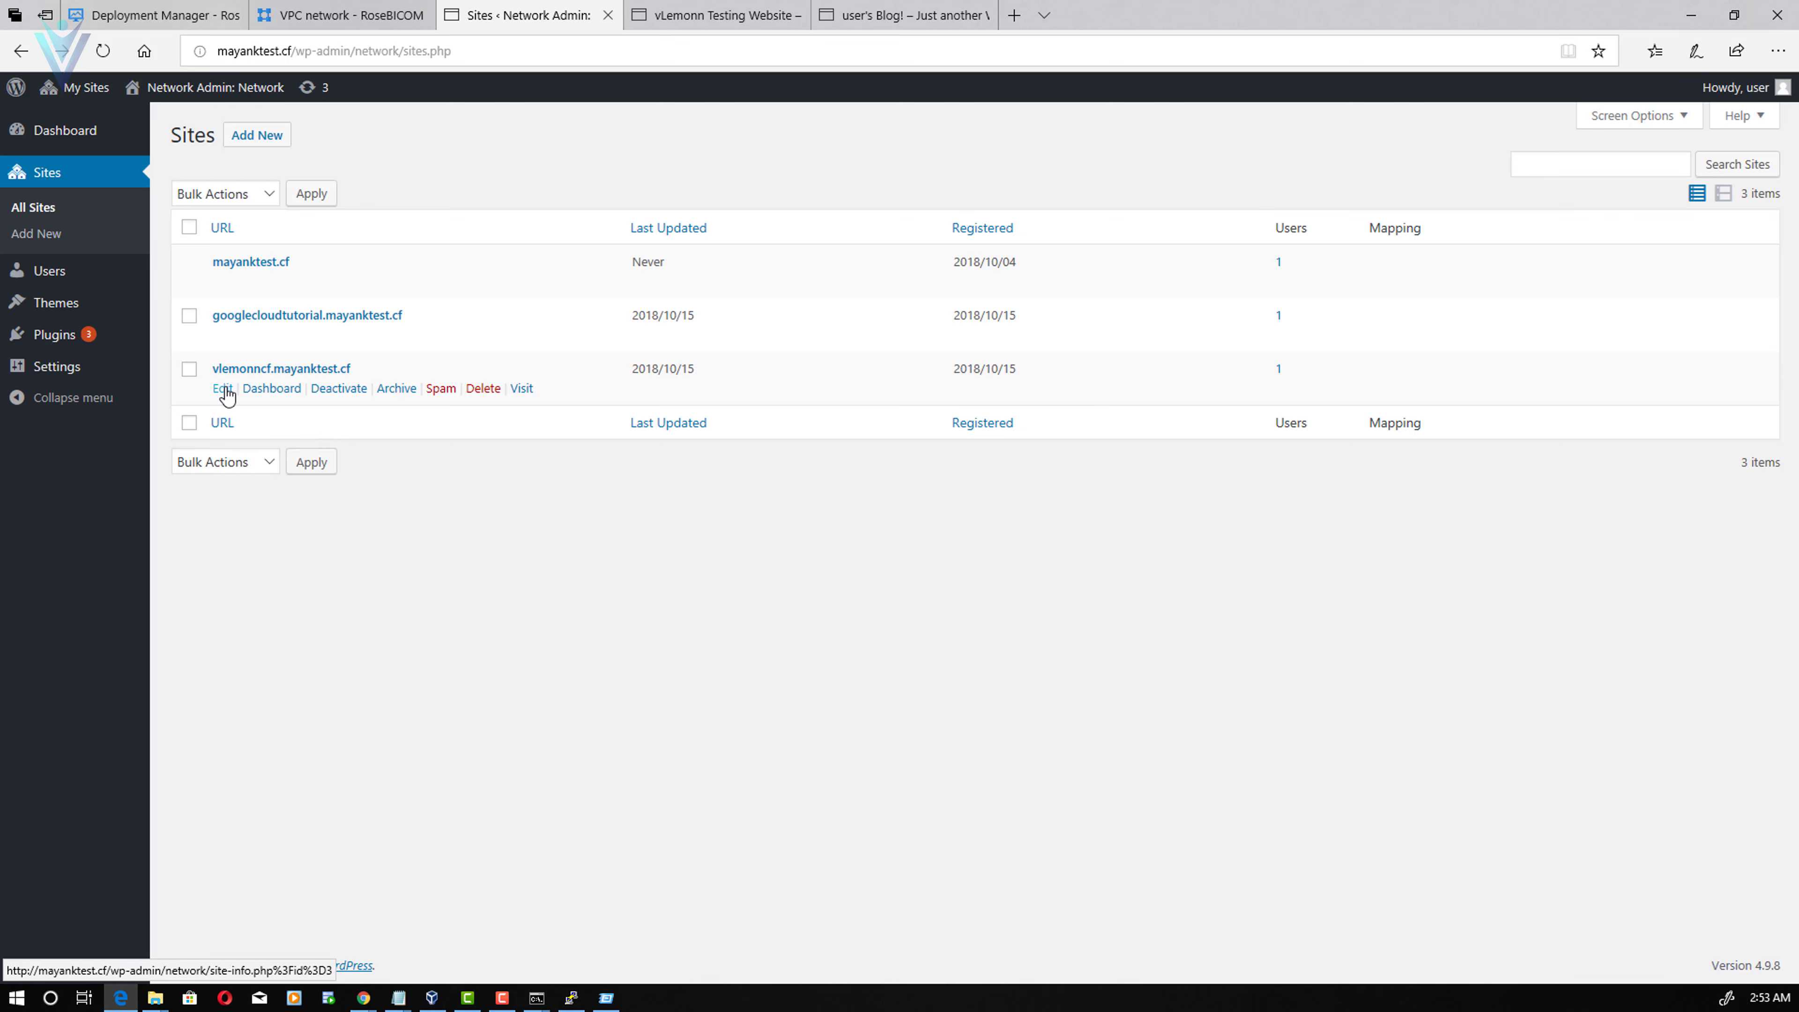
# - Read vLemonn Testing Website's site ID 3 from its Edit Site URL, then open Network Settings
pyautogui.click(224, 389)
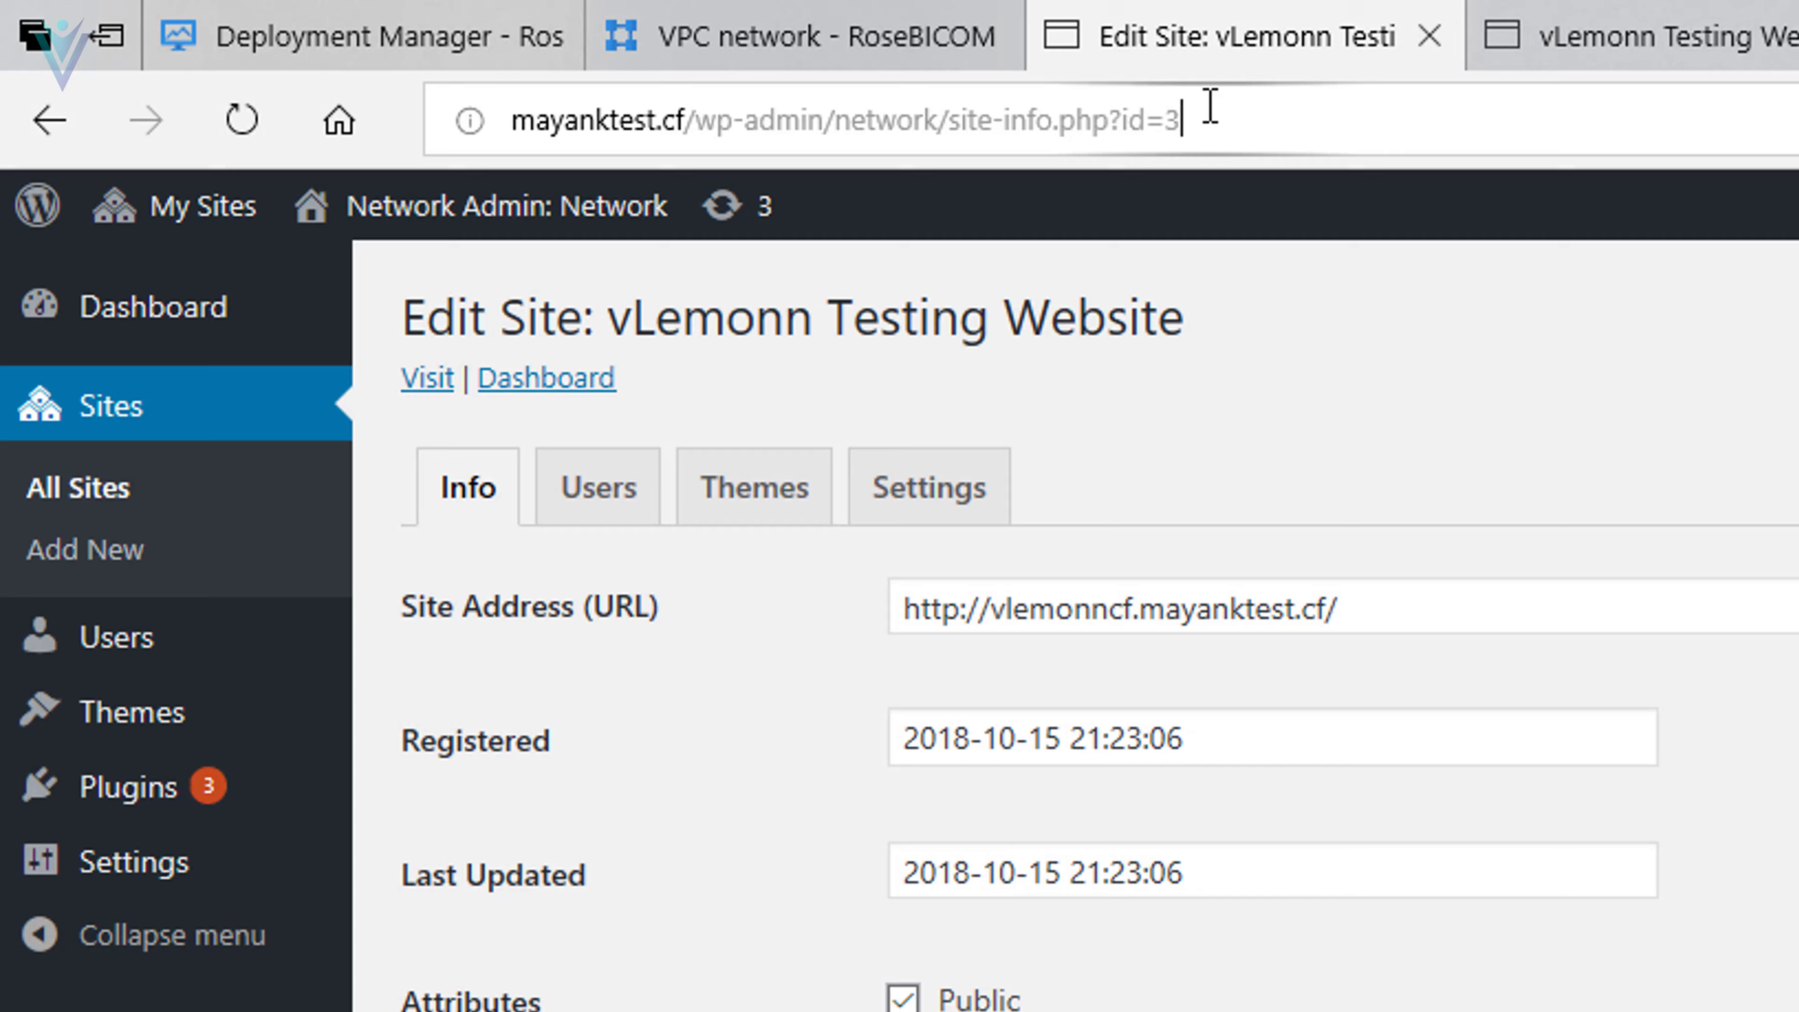
pyautogui.click(523, 52)
pyautogui.click(1311, 130)
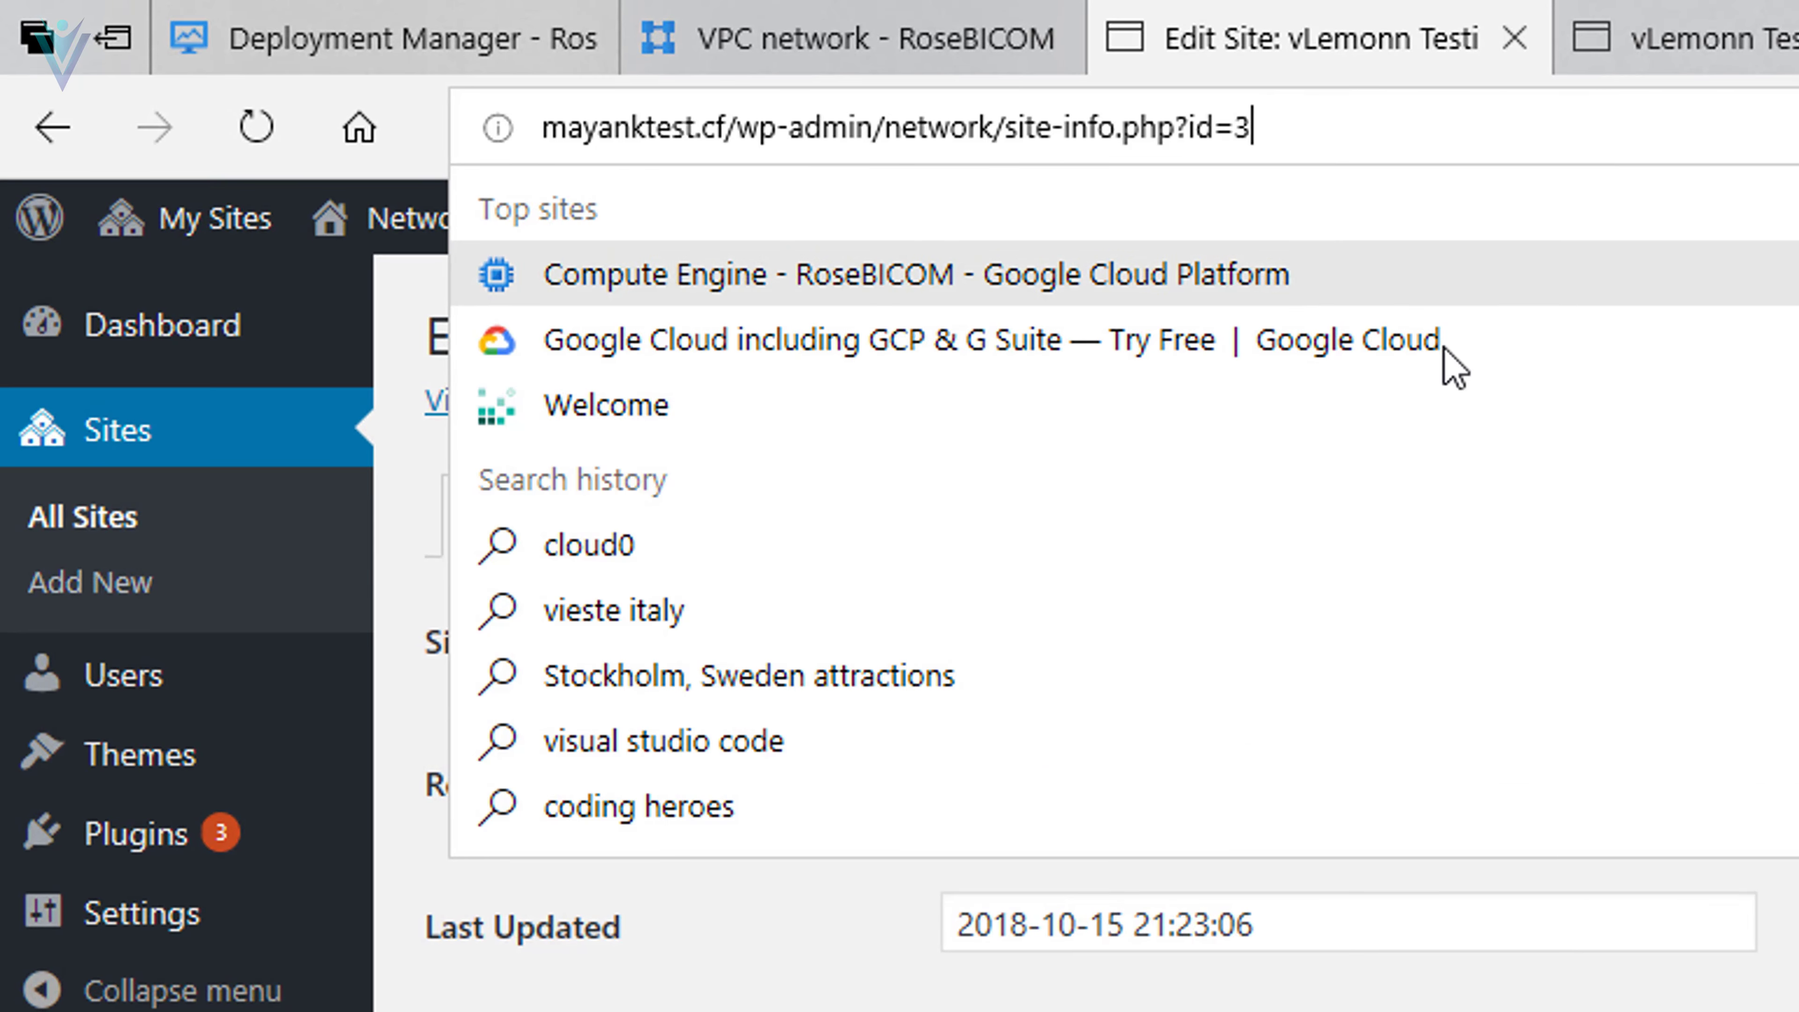
pyautogui.moveTo(1265, 126); pyautogui.dragTo(1235, 126)
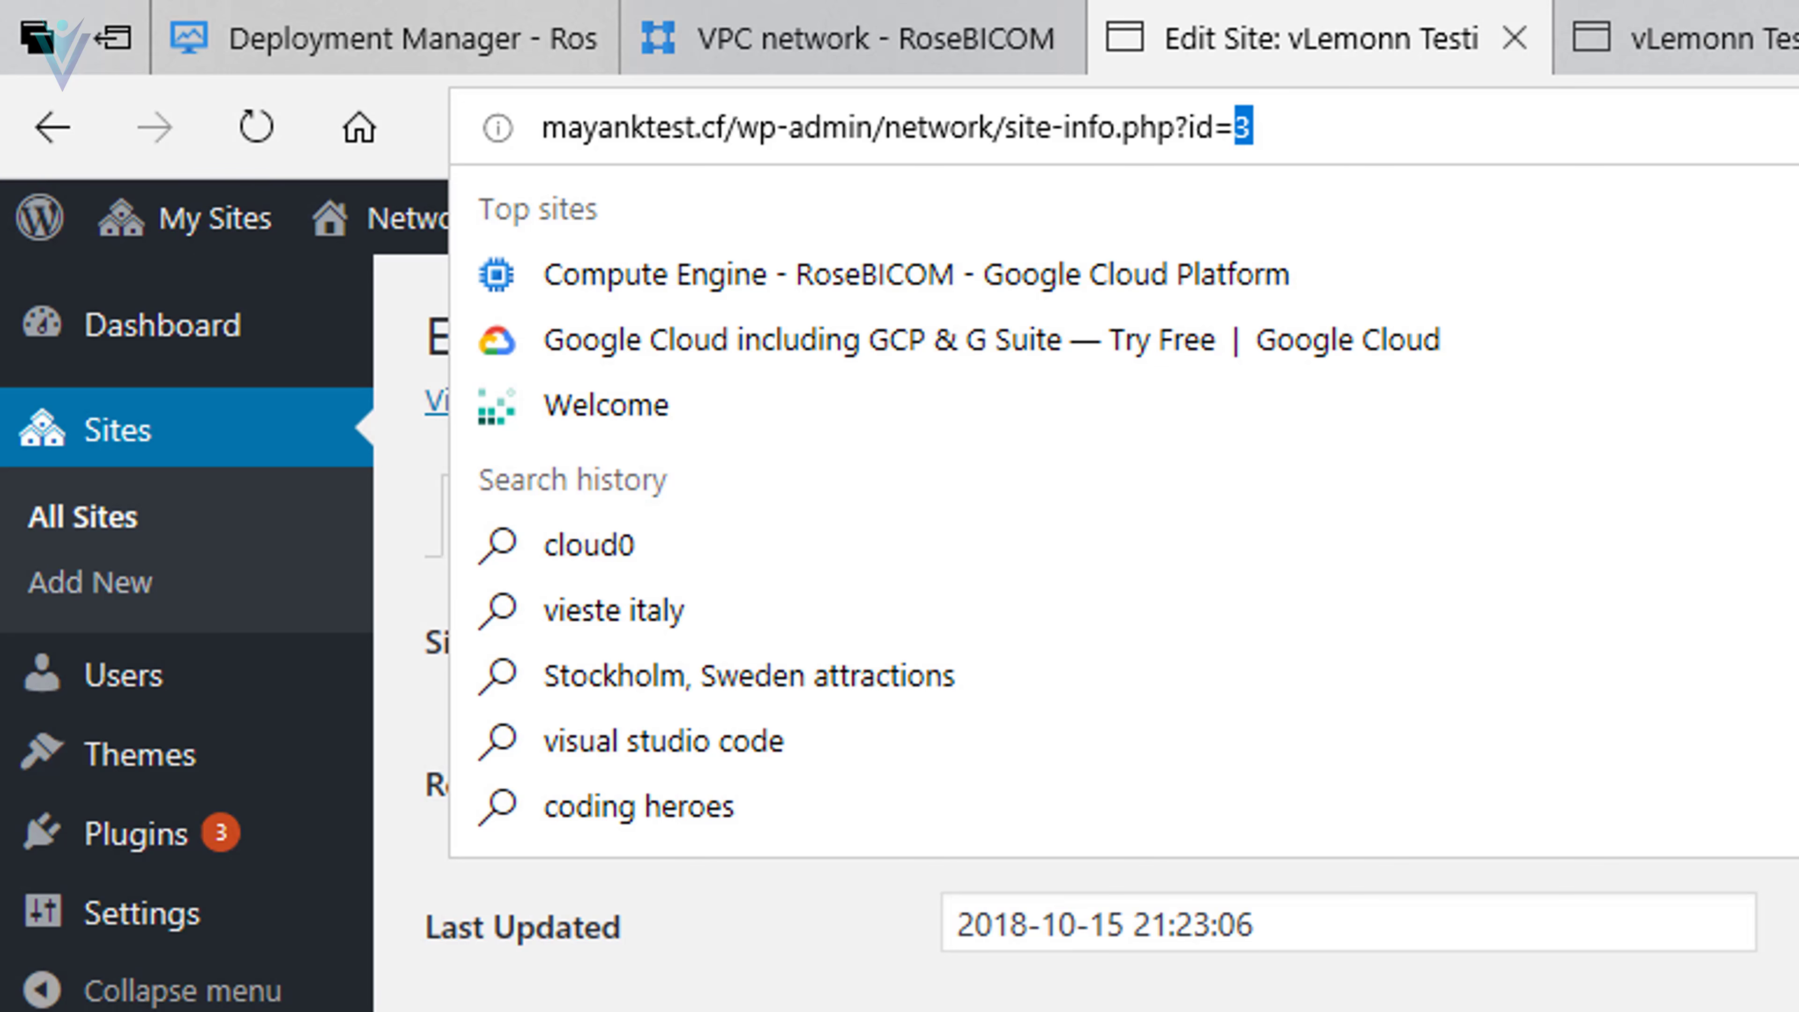
pyautogui.click(943, 832)
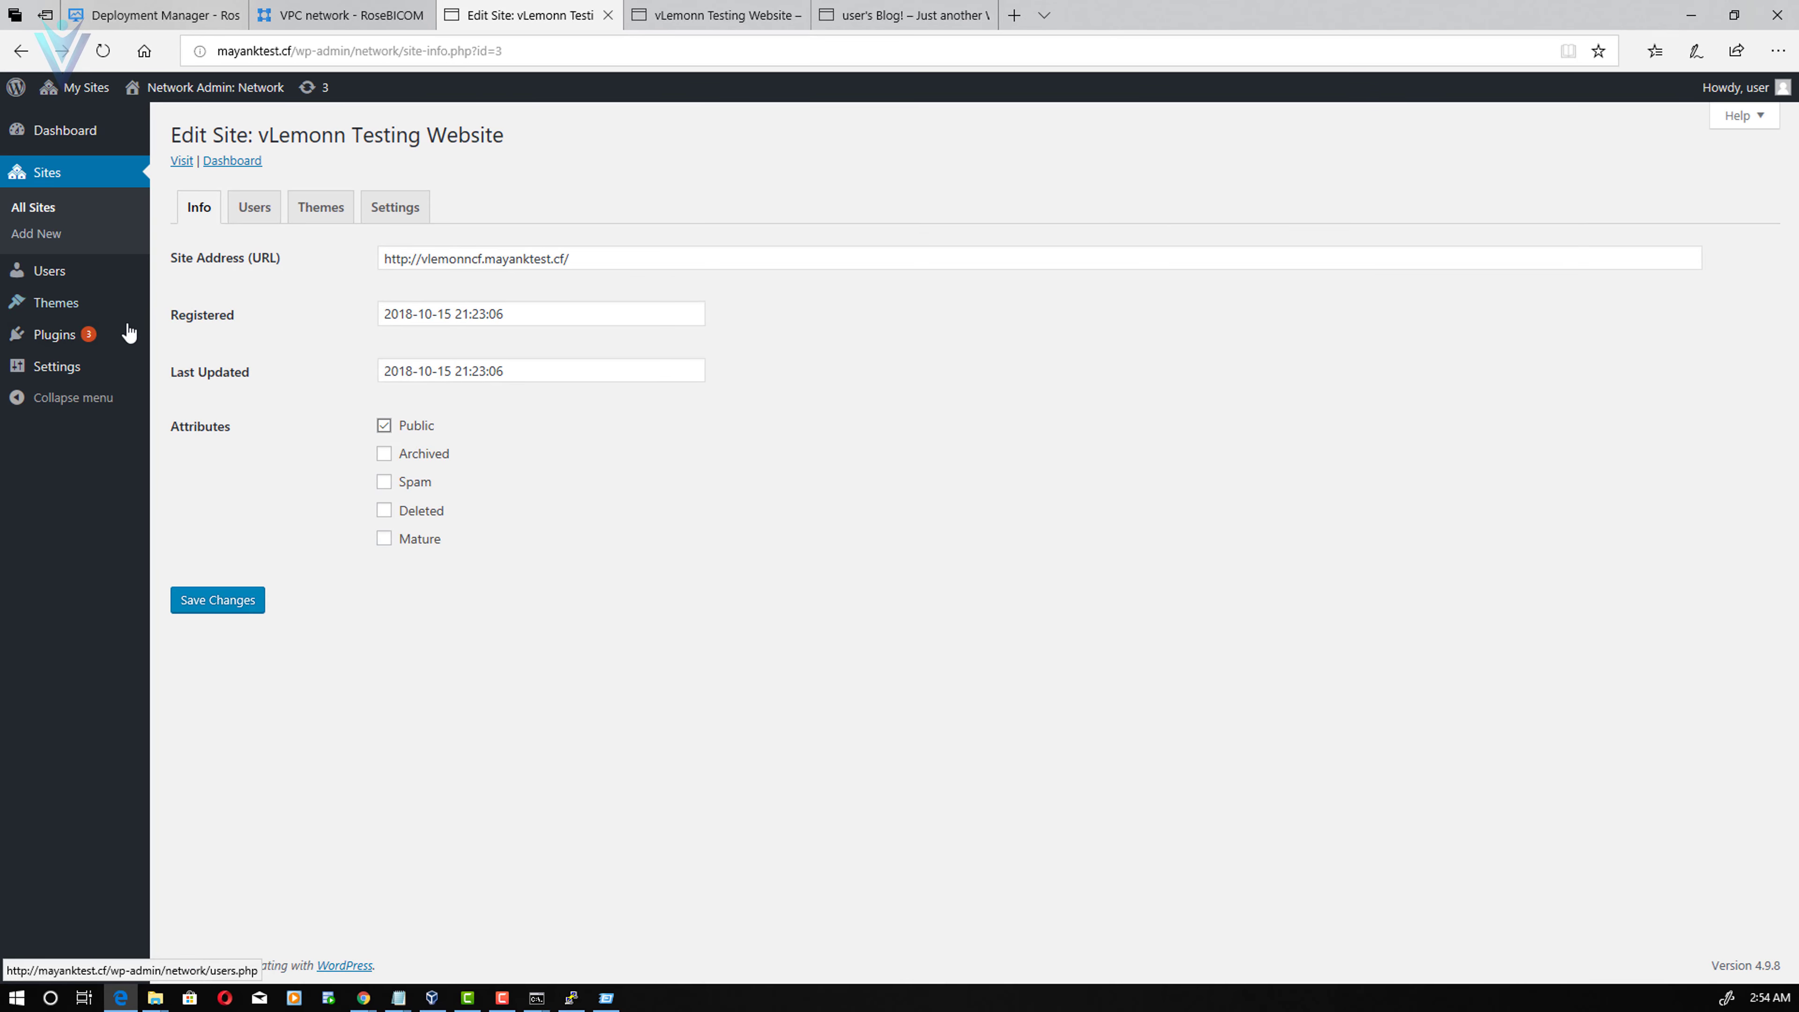
pyautogui.click(80, 369)
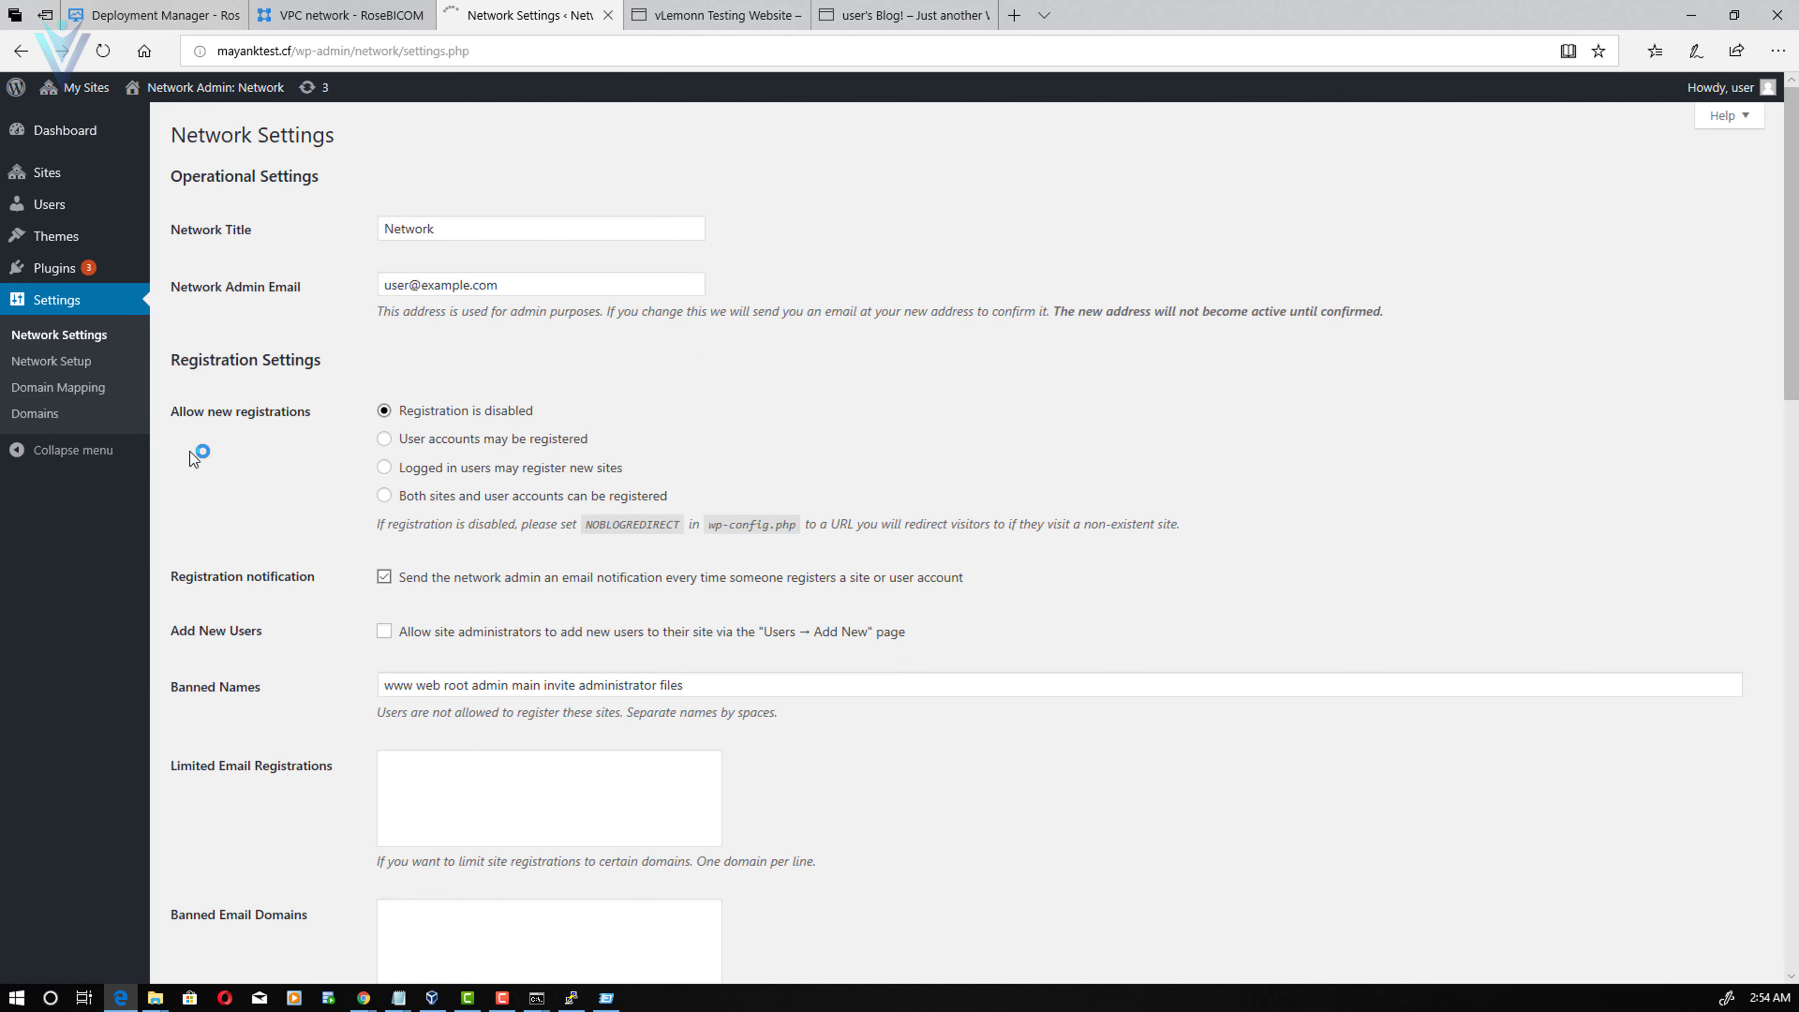
# - Map vlemonn.cf as the primary domain of site ID 3, save, and view the vLemonn tab
pyautogui.click(62, 414)
pyautogui.click(424, 352)
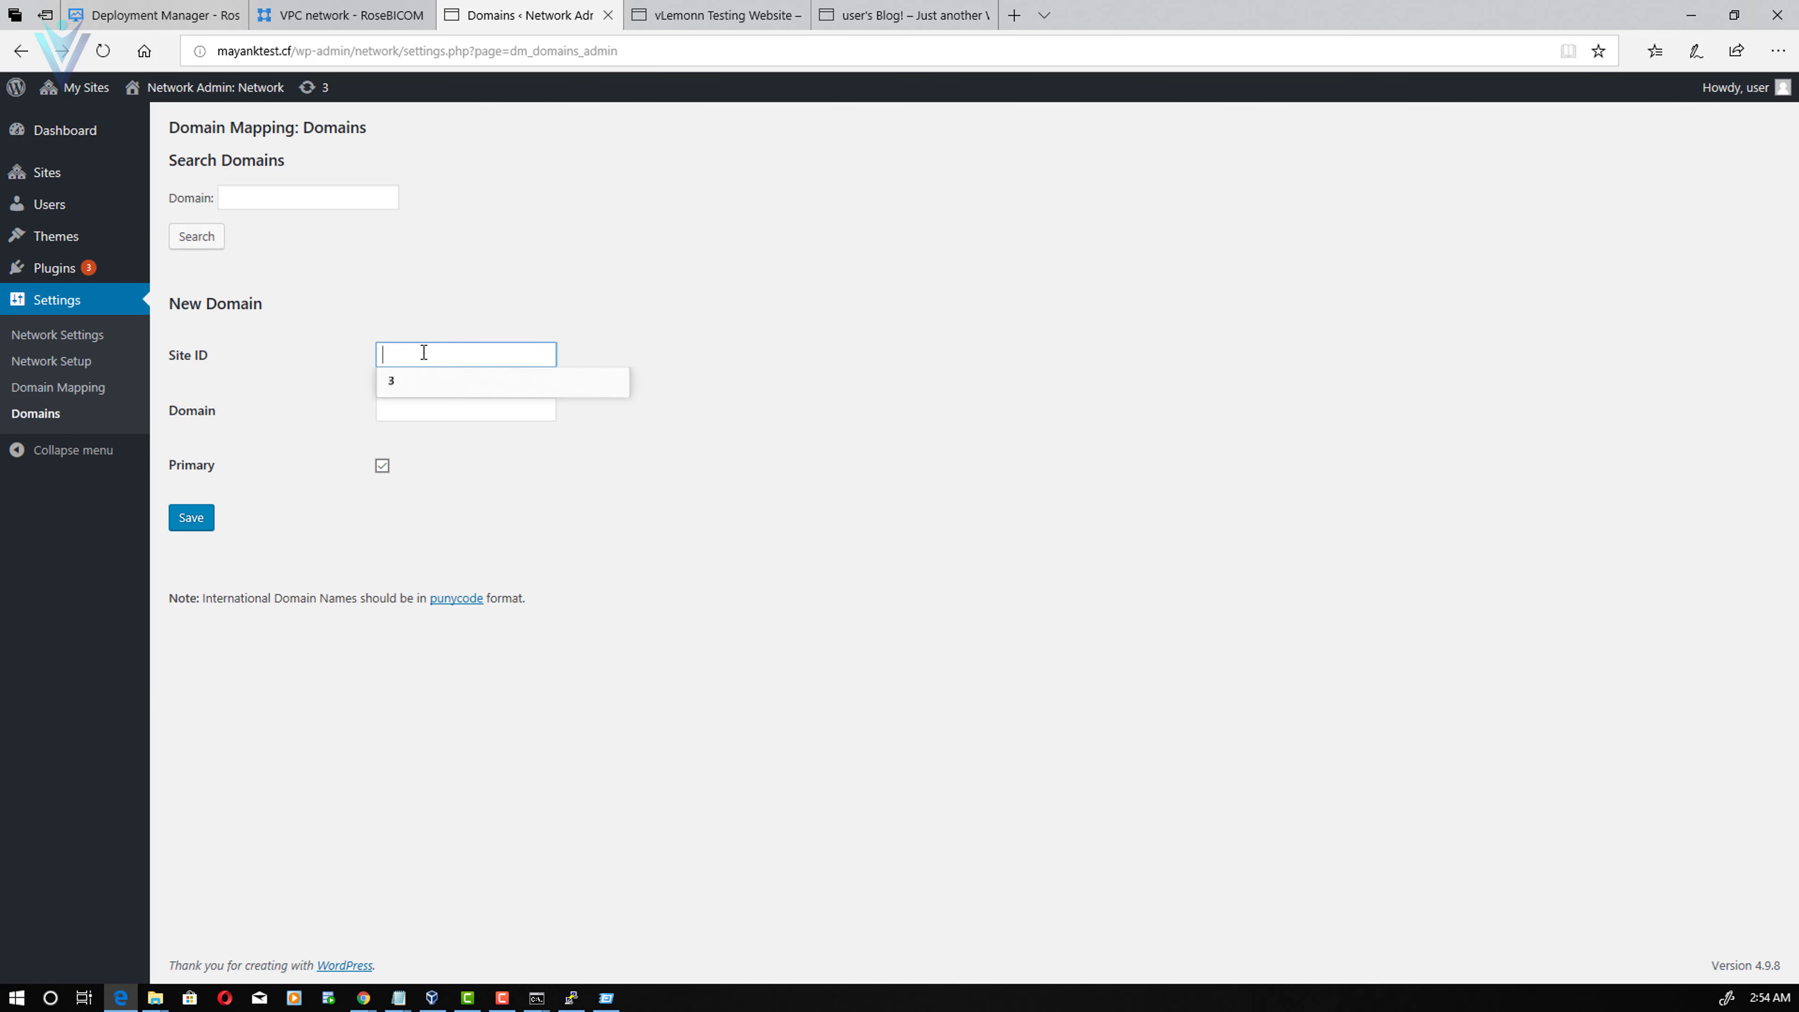
pyautogui.click(418, 381)
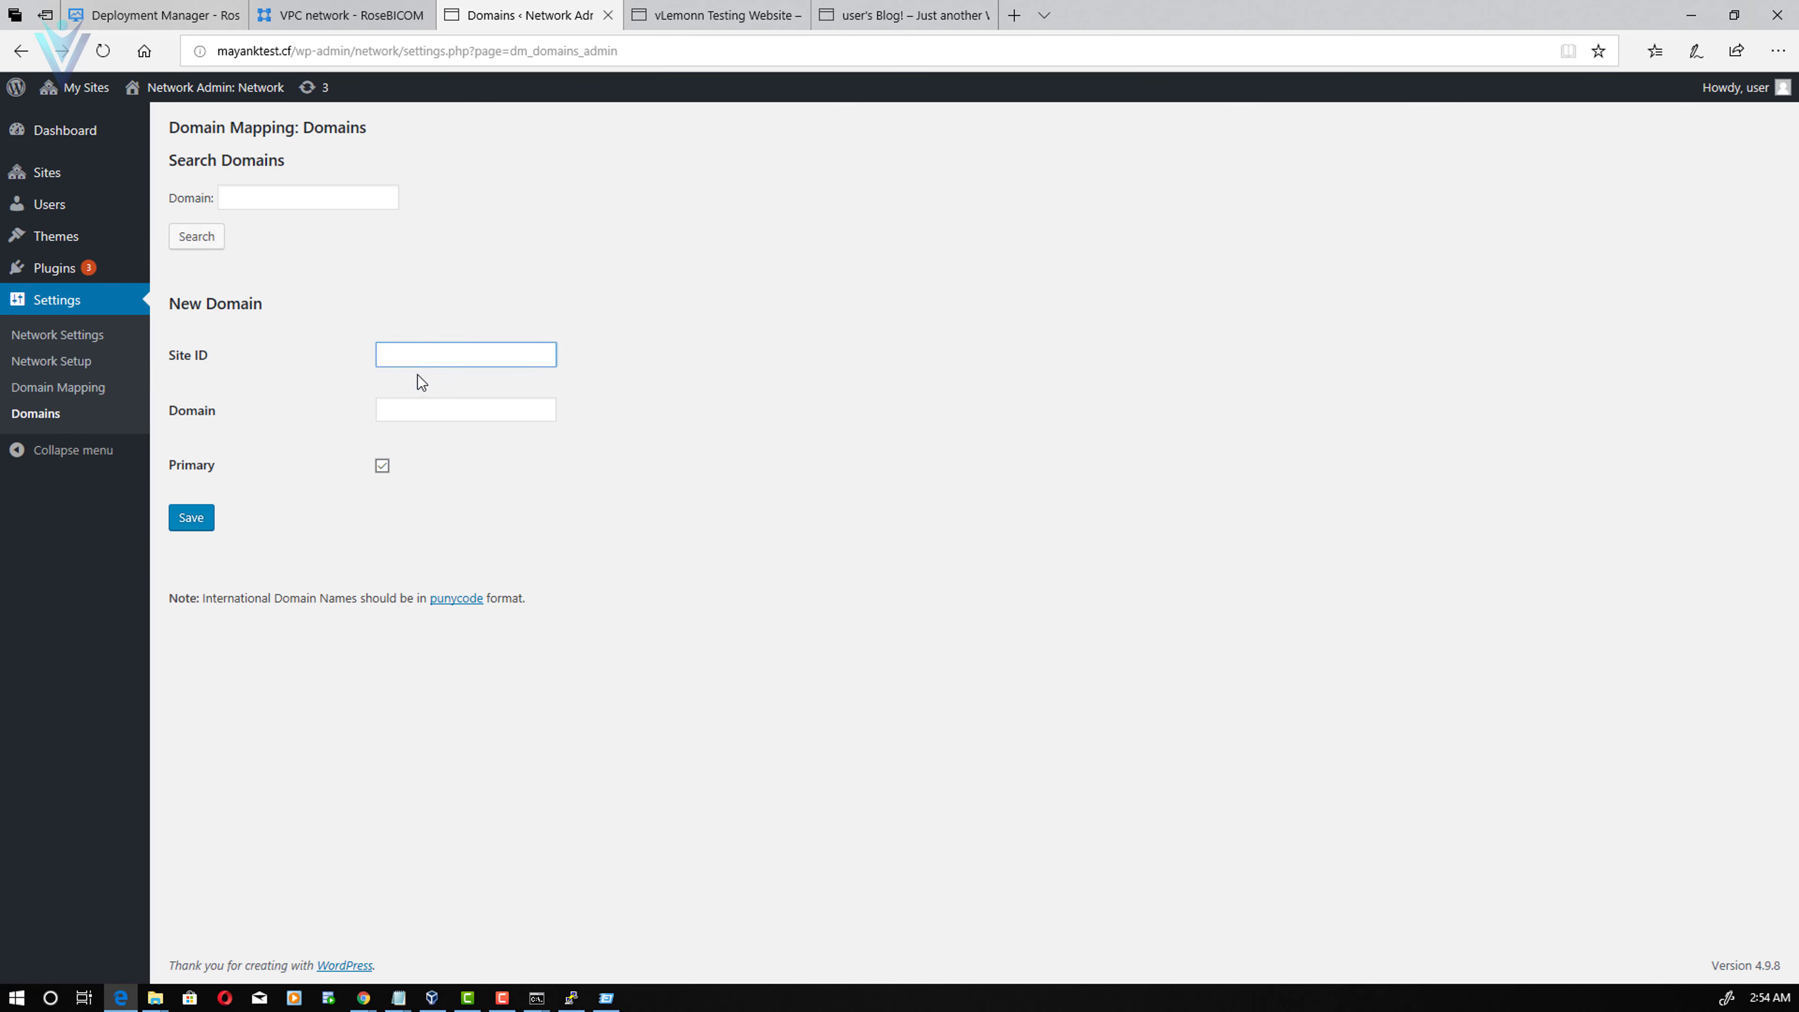
pyautogui.click(448, 415)
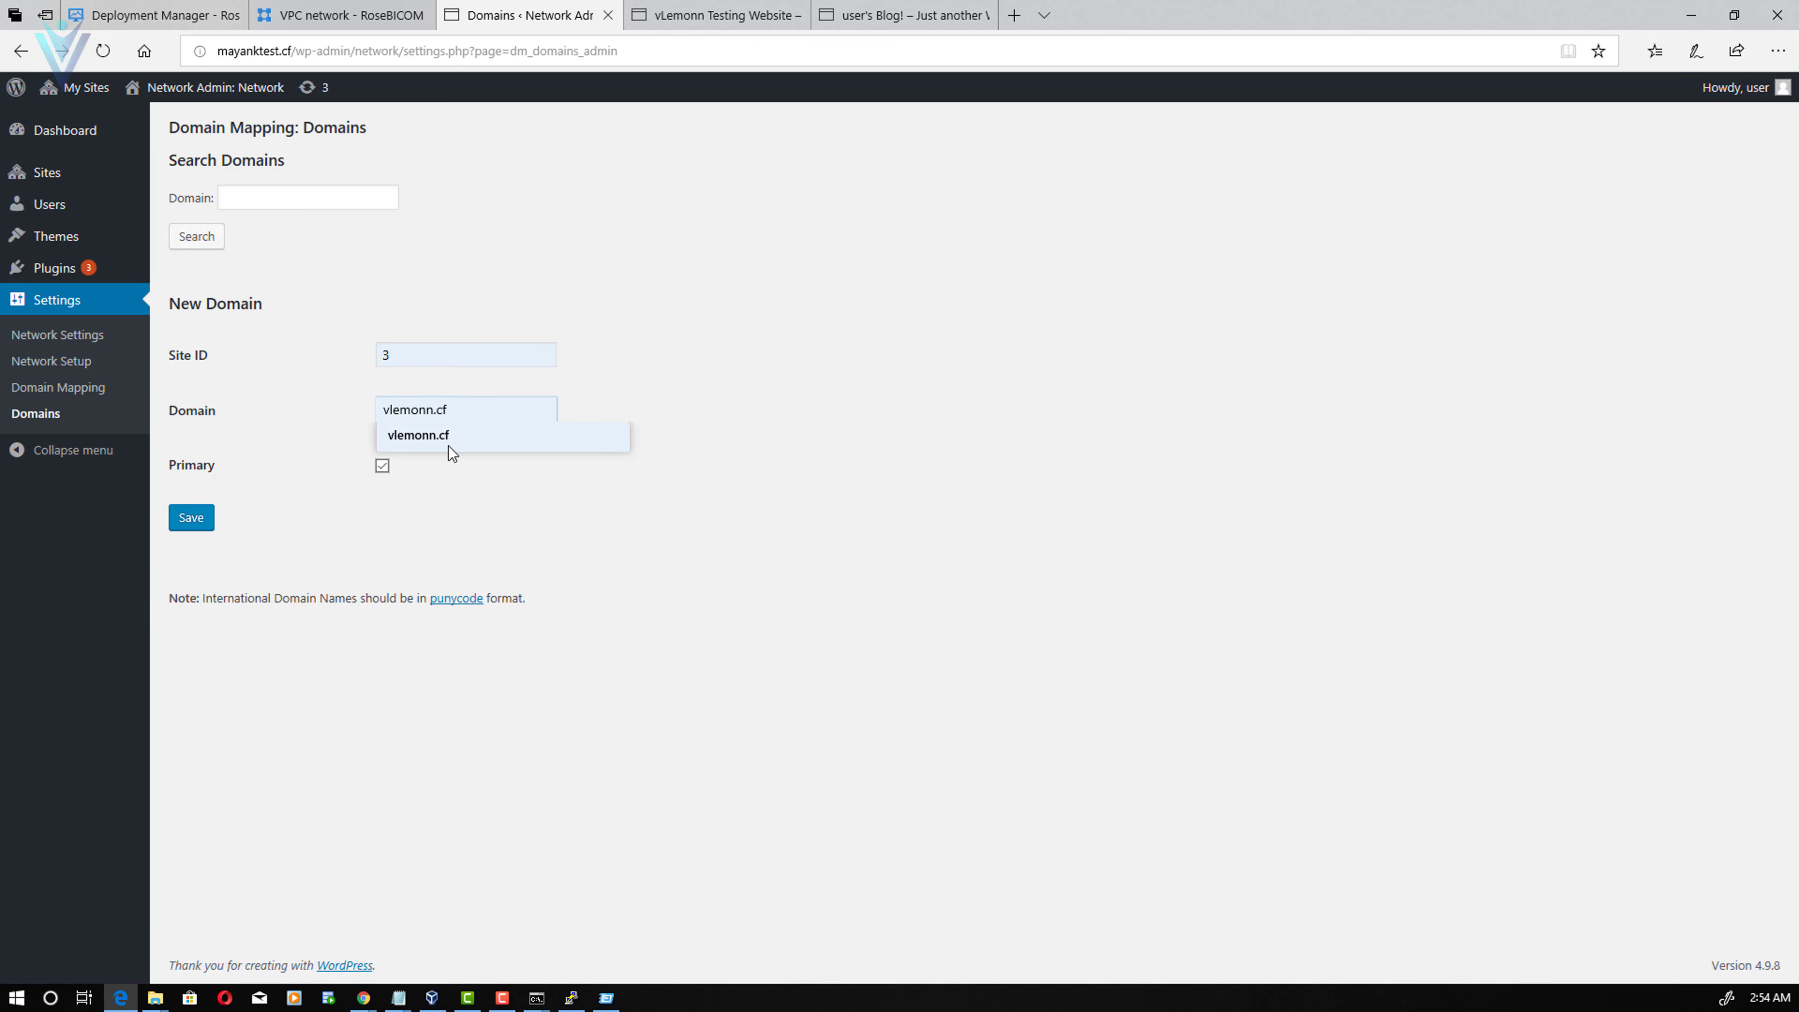
pyautogui.click(451, 435)
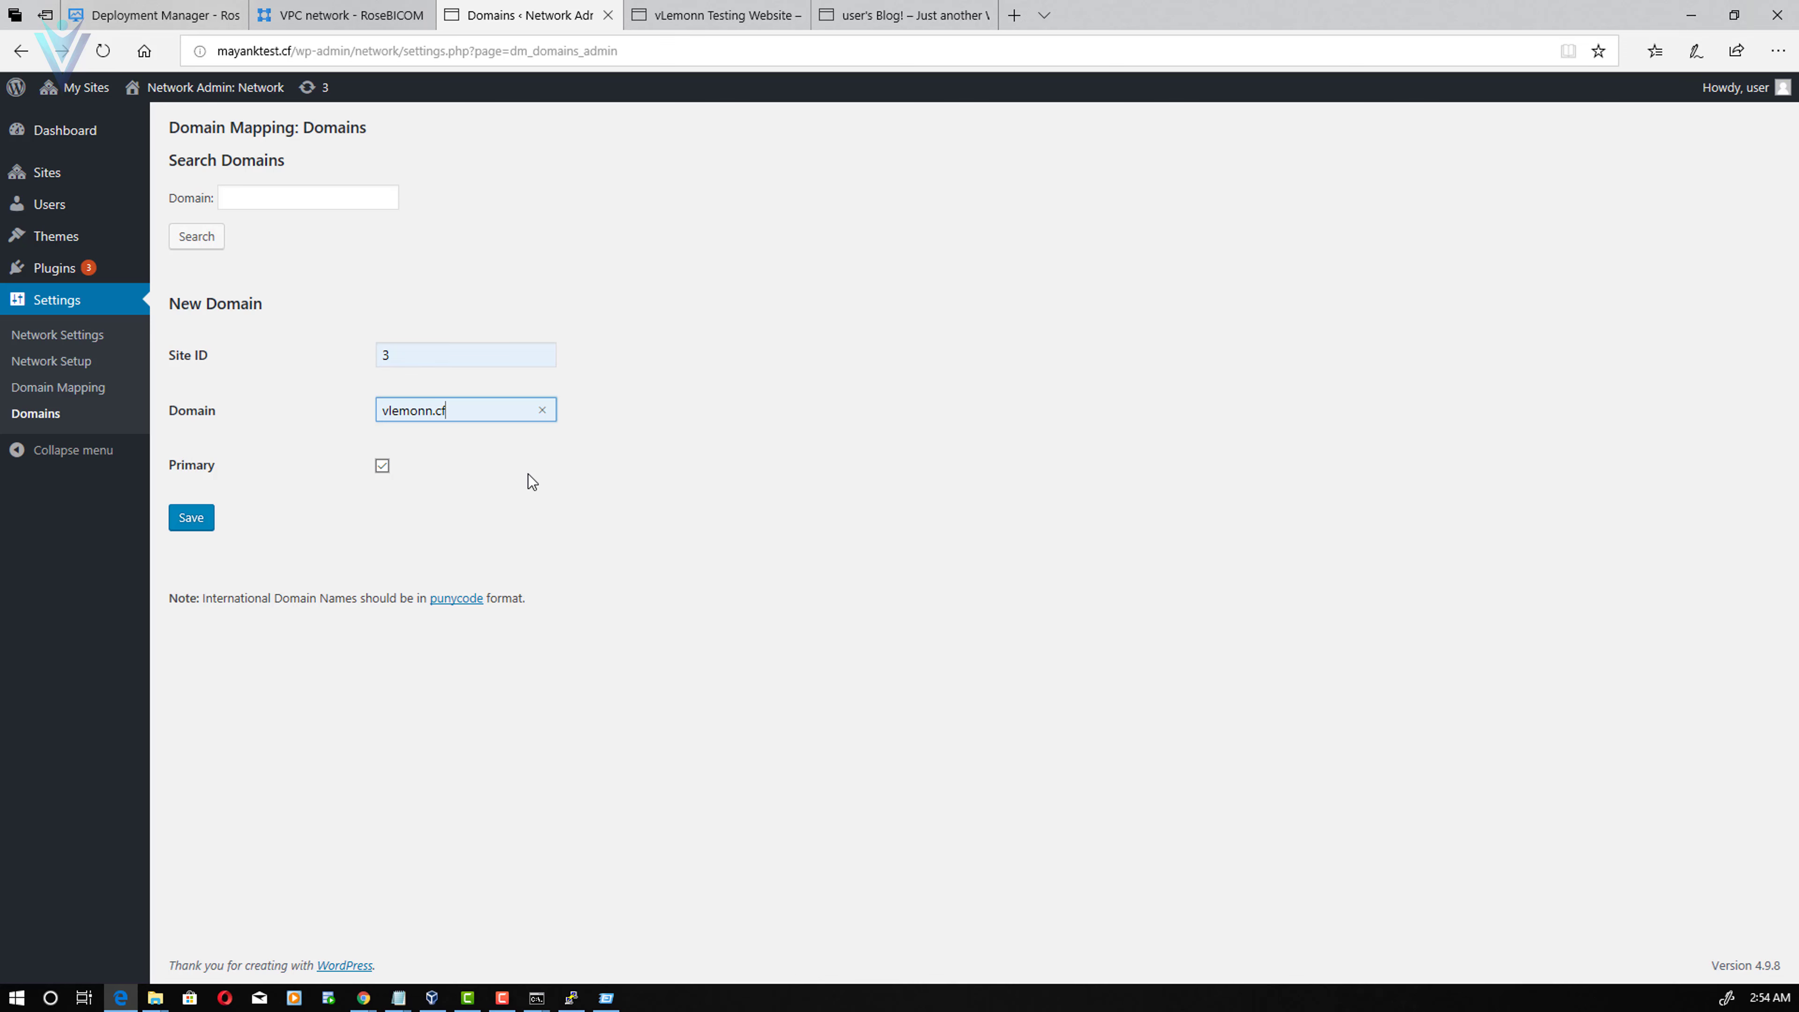
pyautogui.click(212, 520)
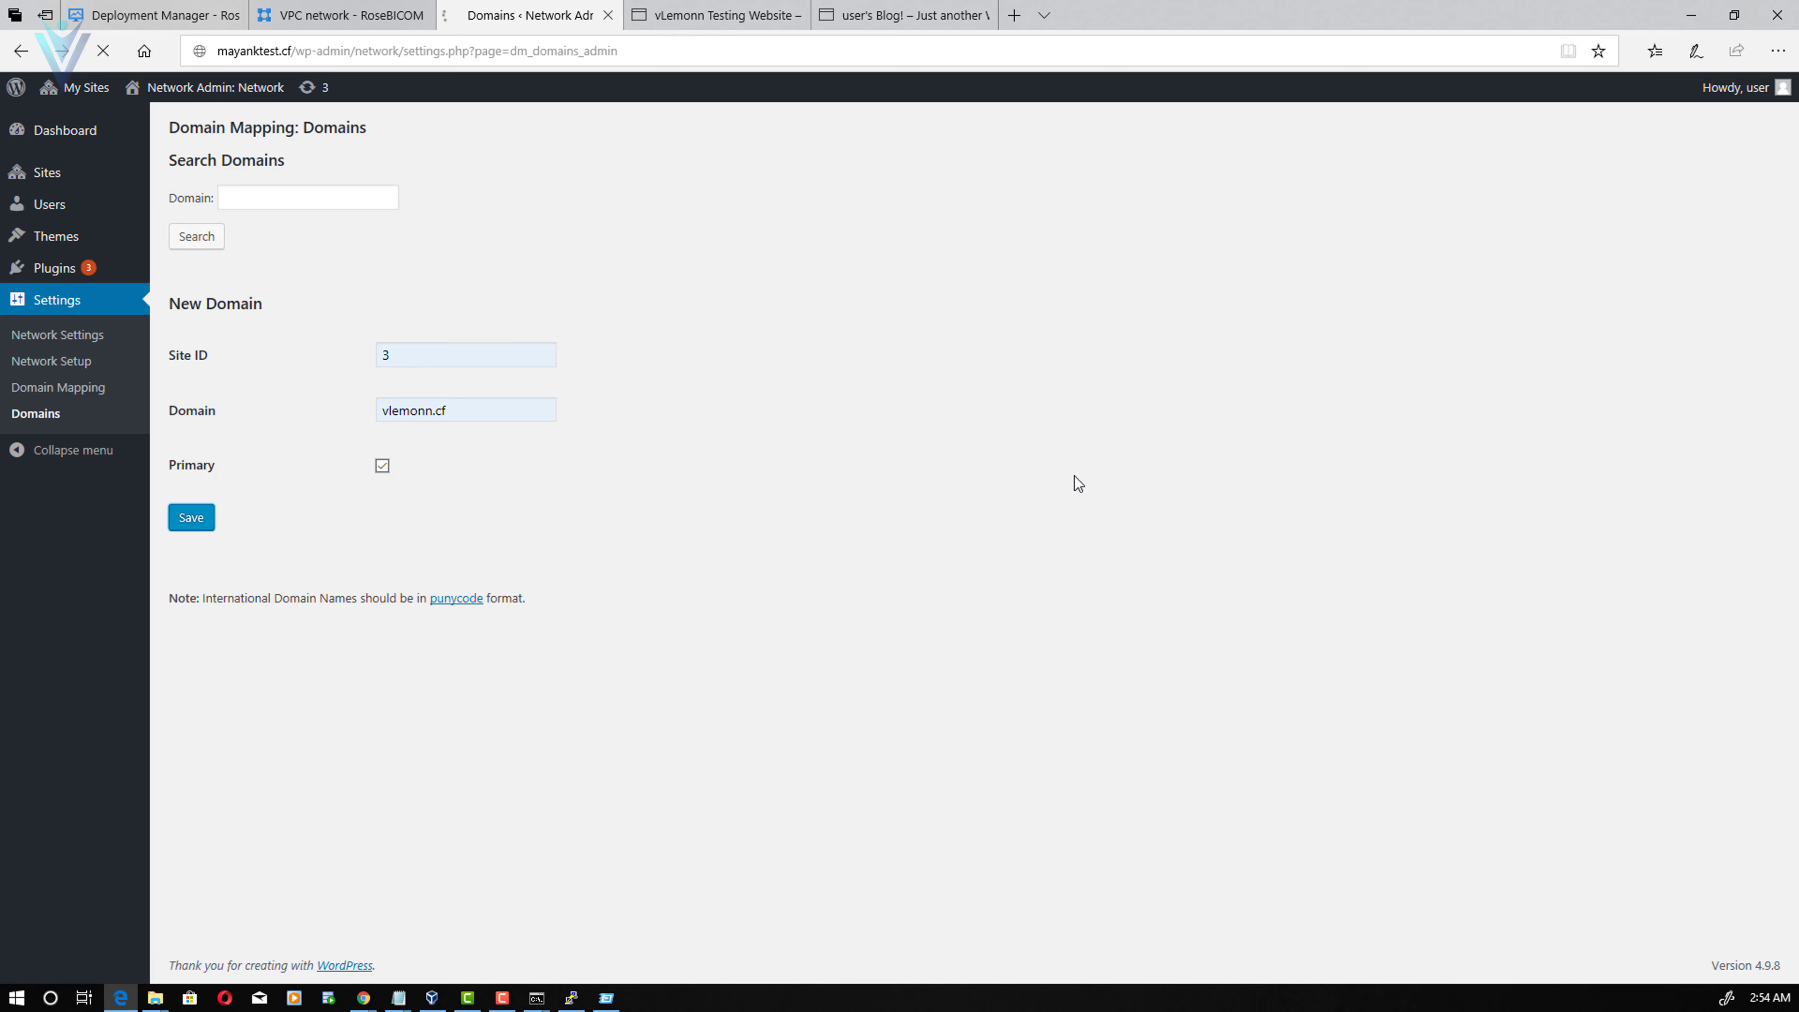
pyautogui.click(743, 8)
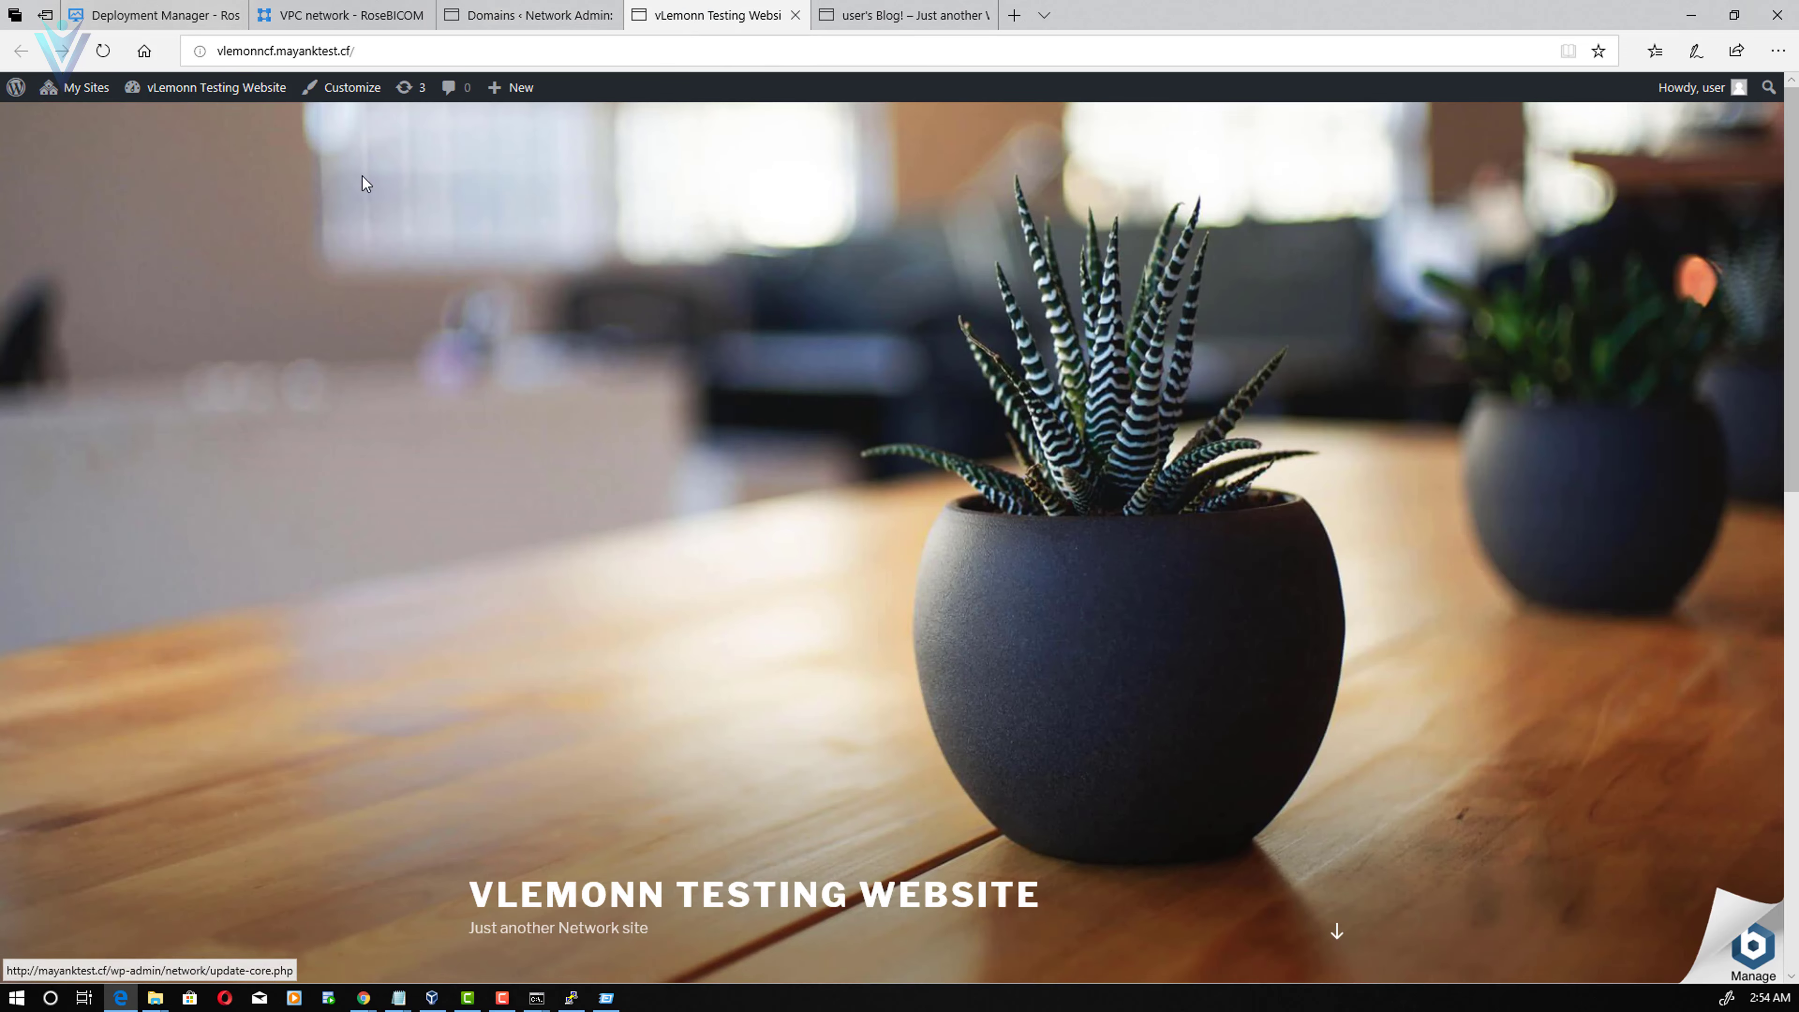
# - Reload the vLemonn site at vlemonn.cf and load the main Blog! at mayanktest.cf
pyautogui.click(104, 52)
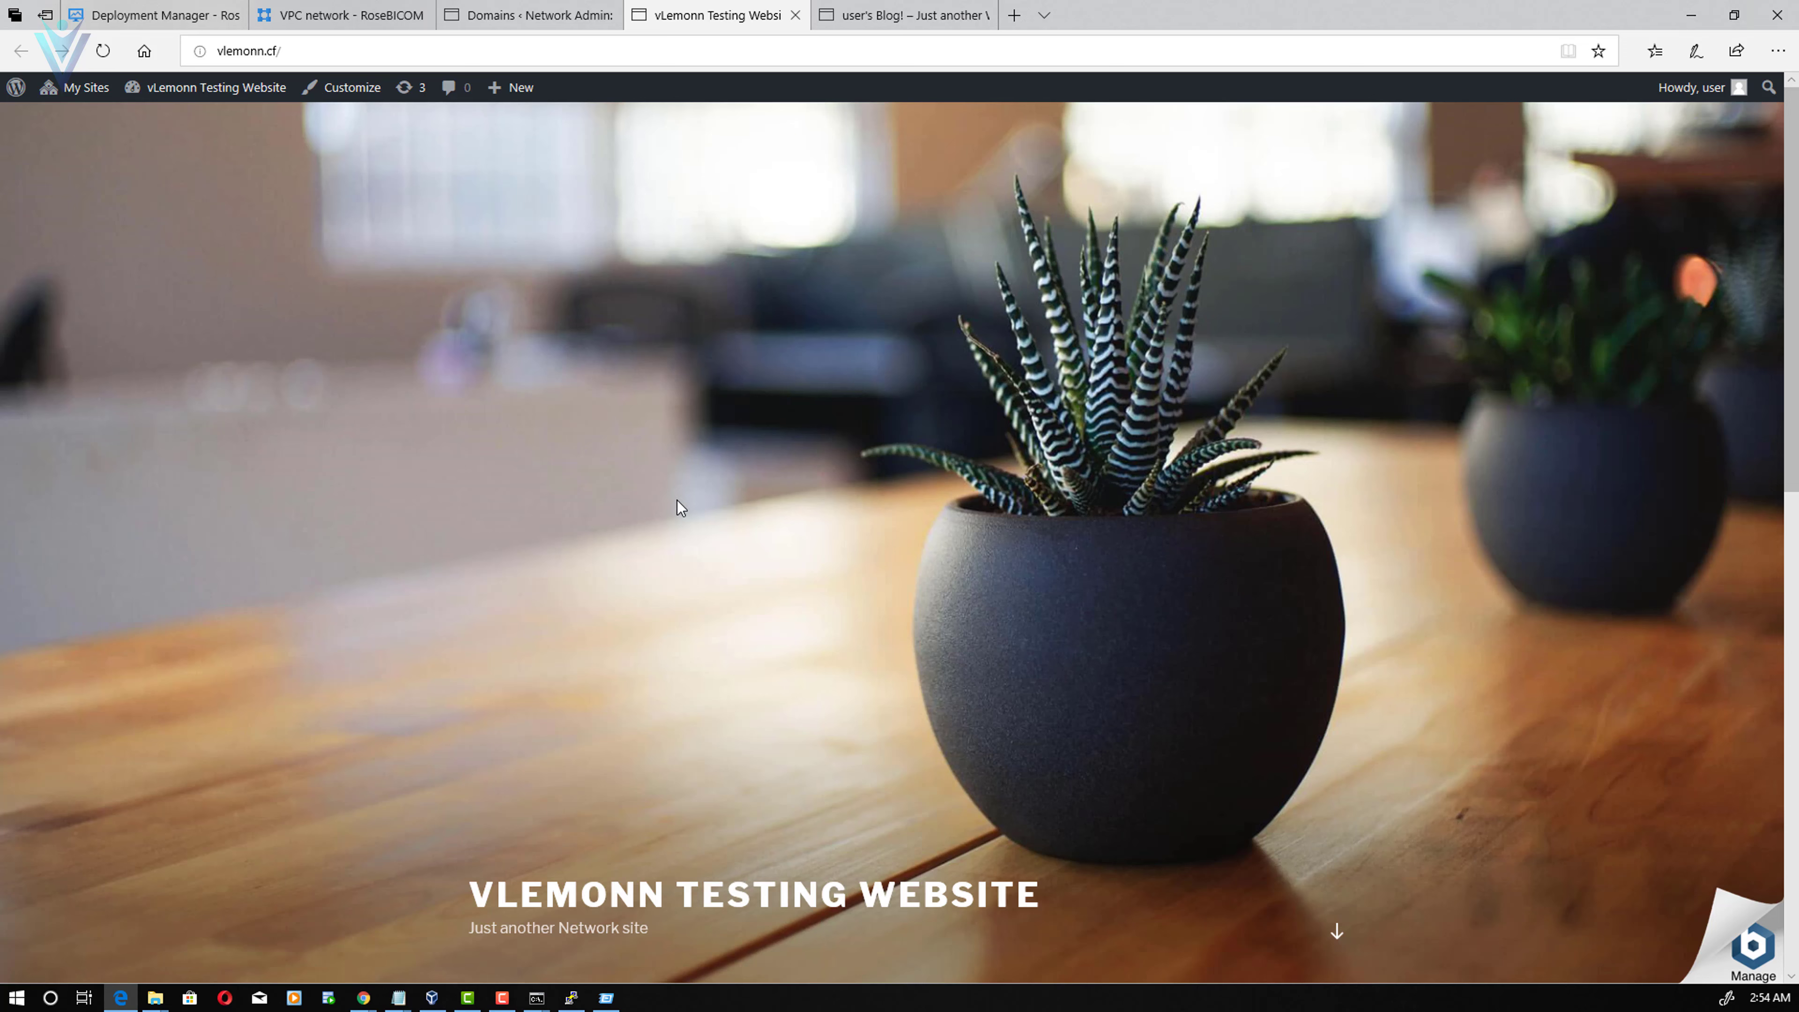
pyautogui.click(921, 15)
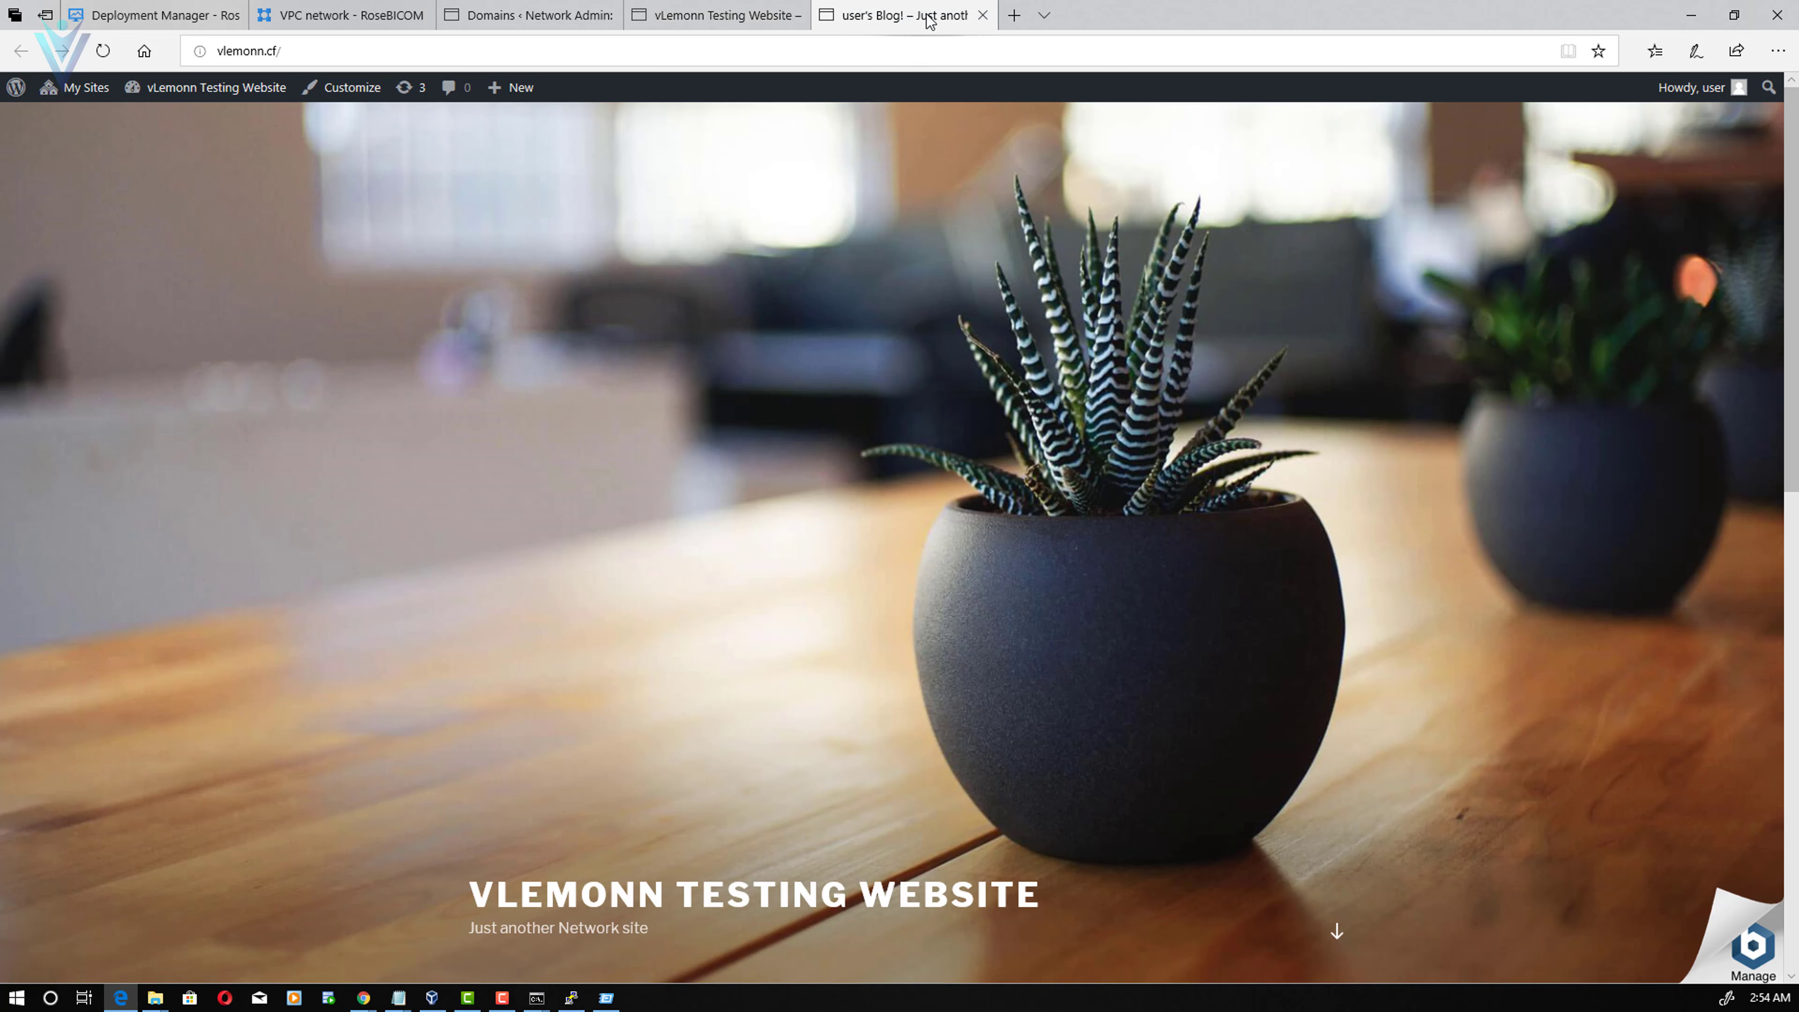
pyautogui.click(940, 49)
pyautogui.write('mayanktest.cf/')
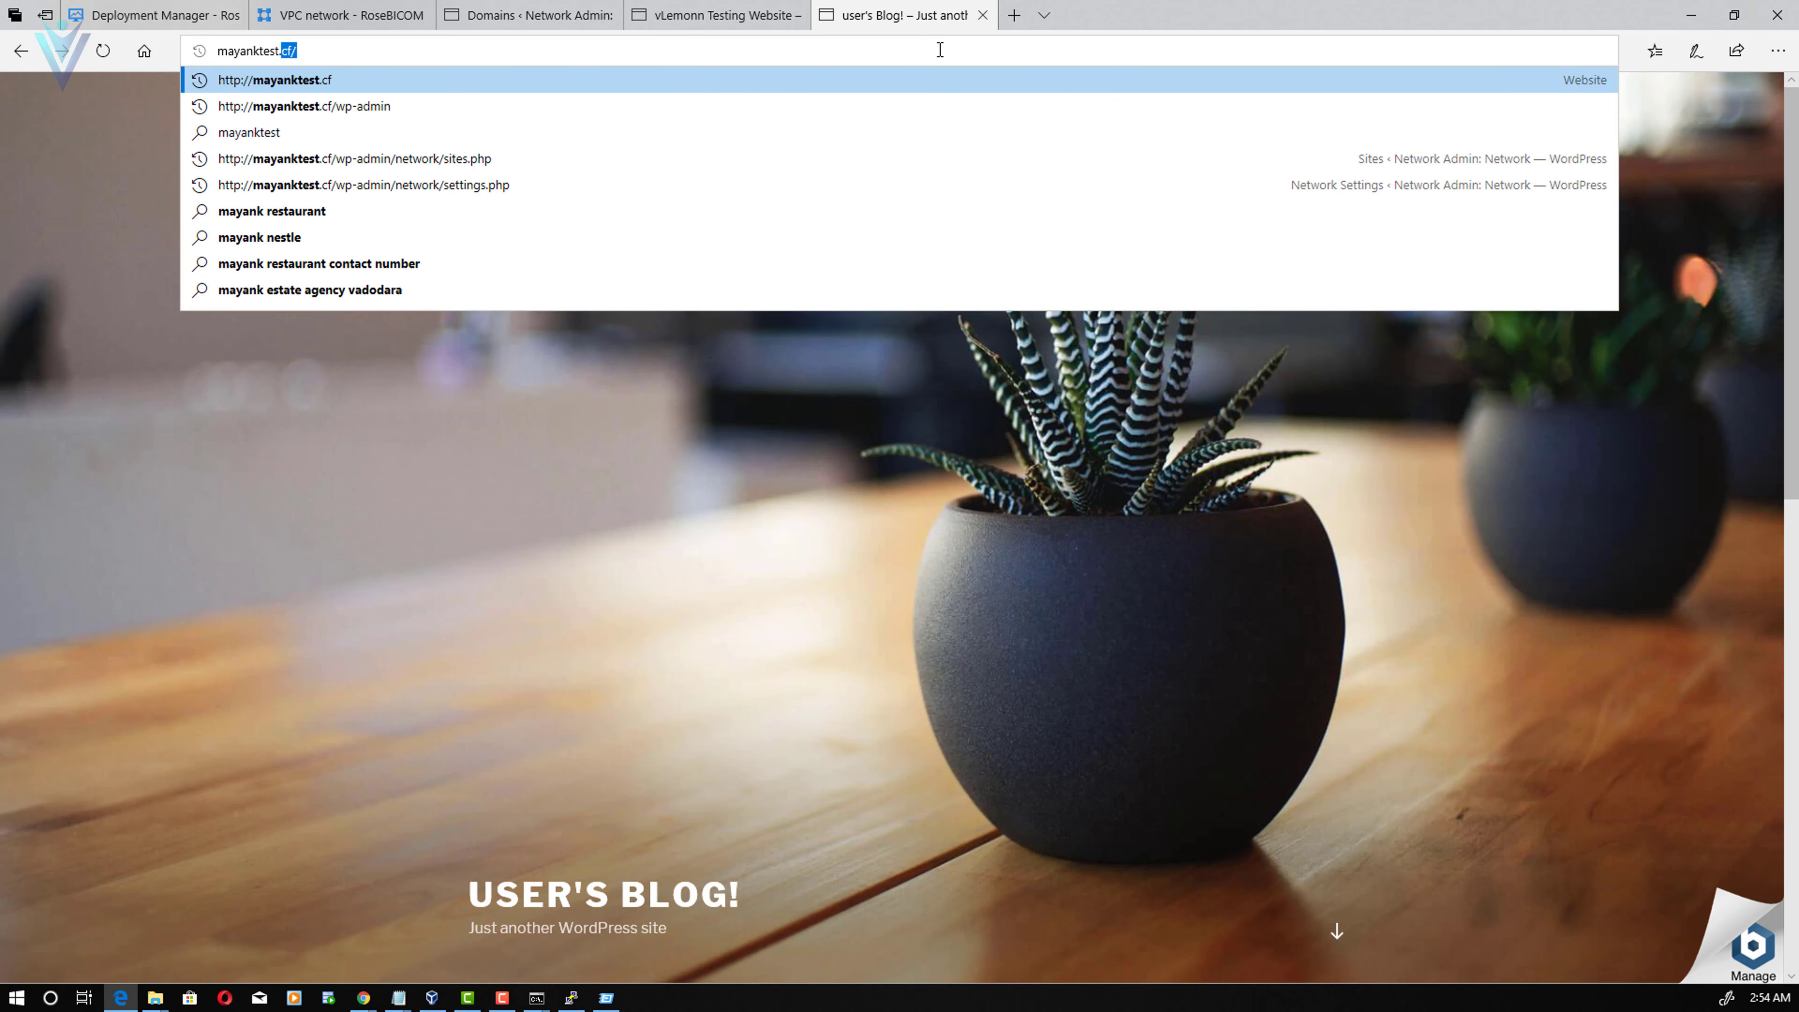
pyautogui.press('Return')
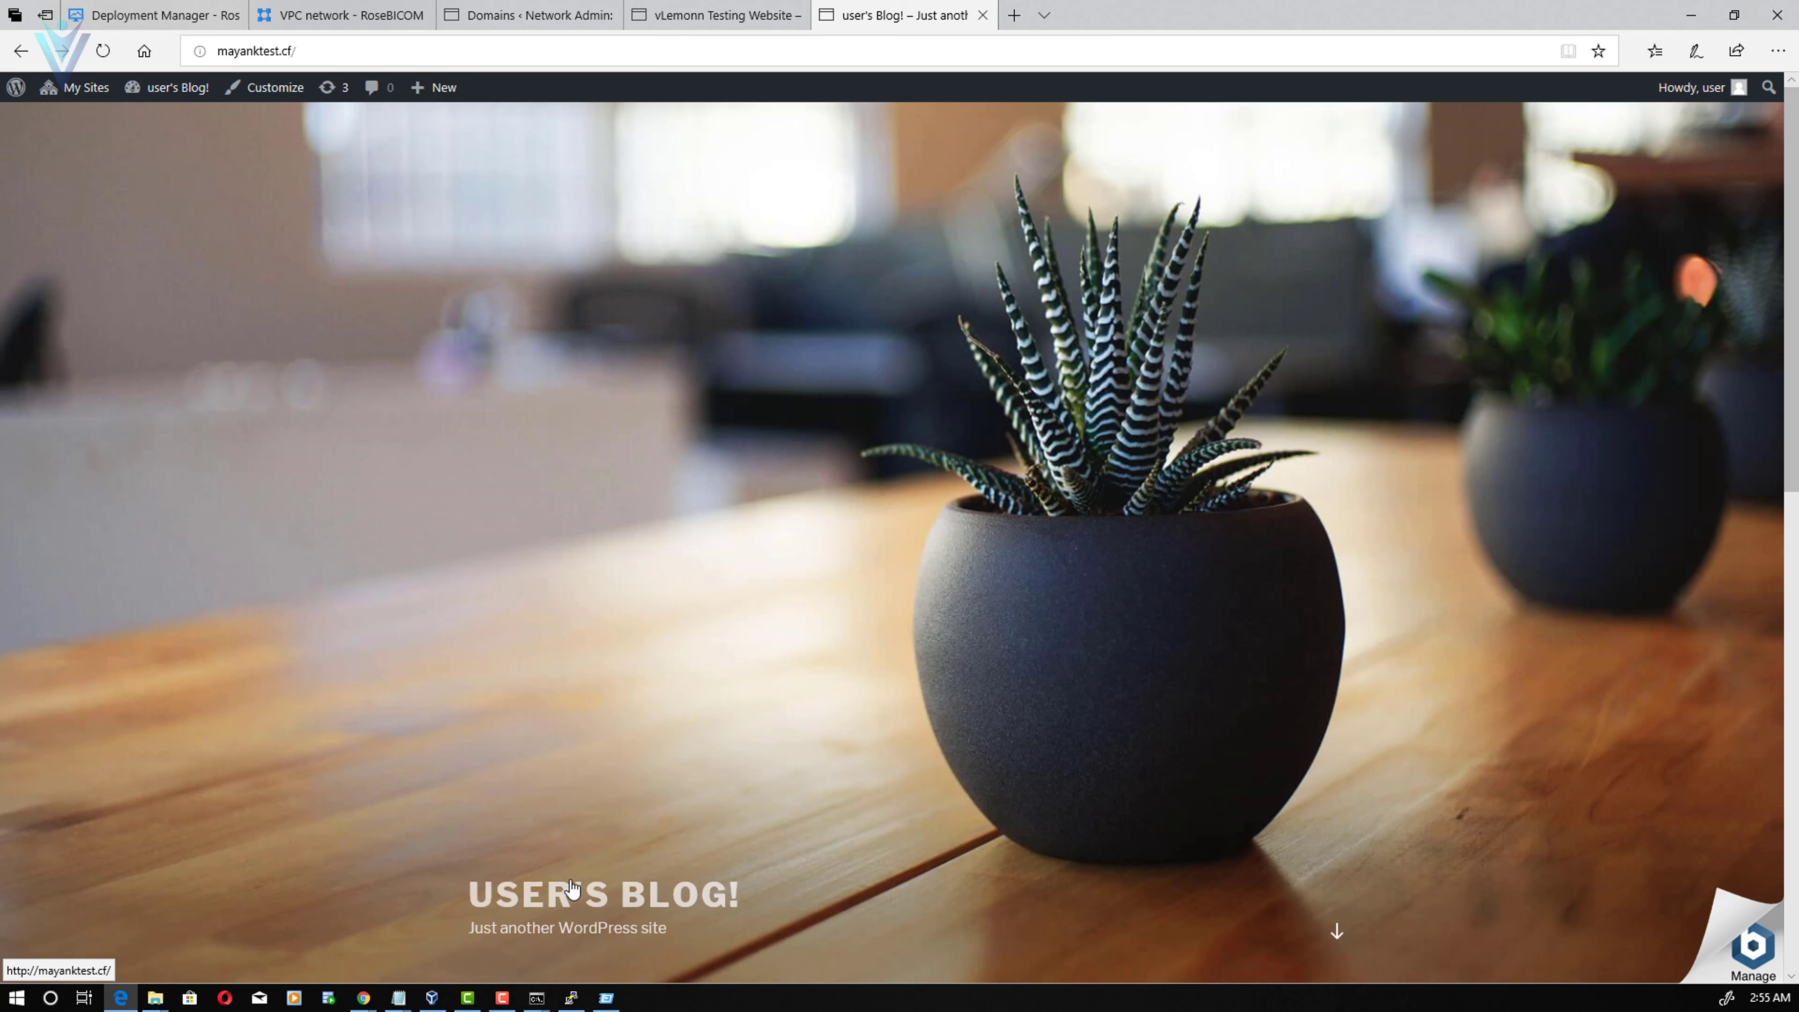
pyautogui.click(364, 999)
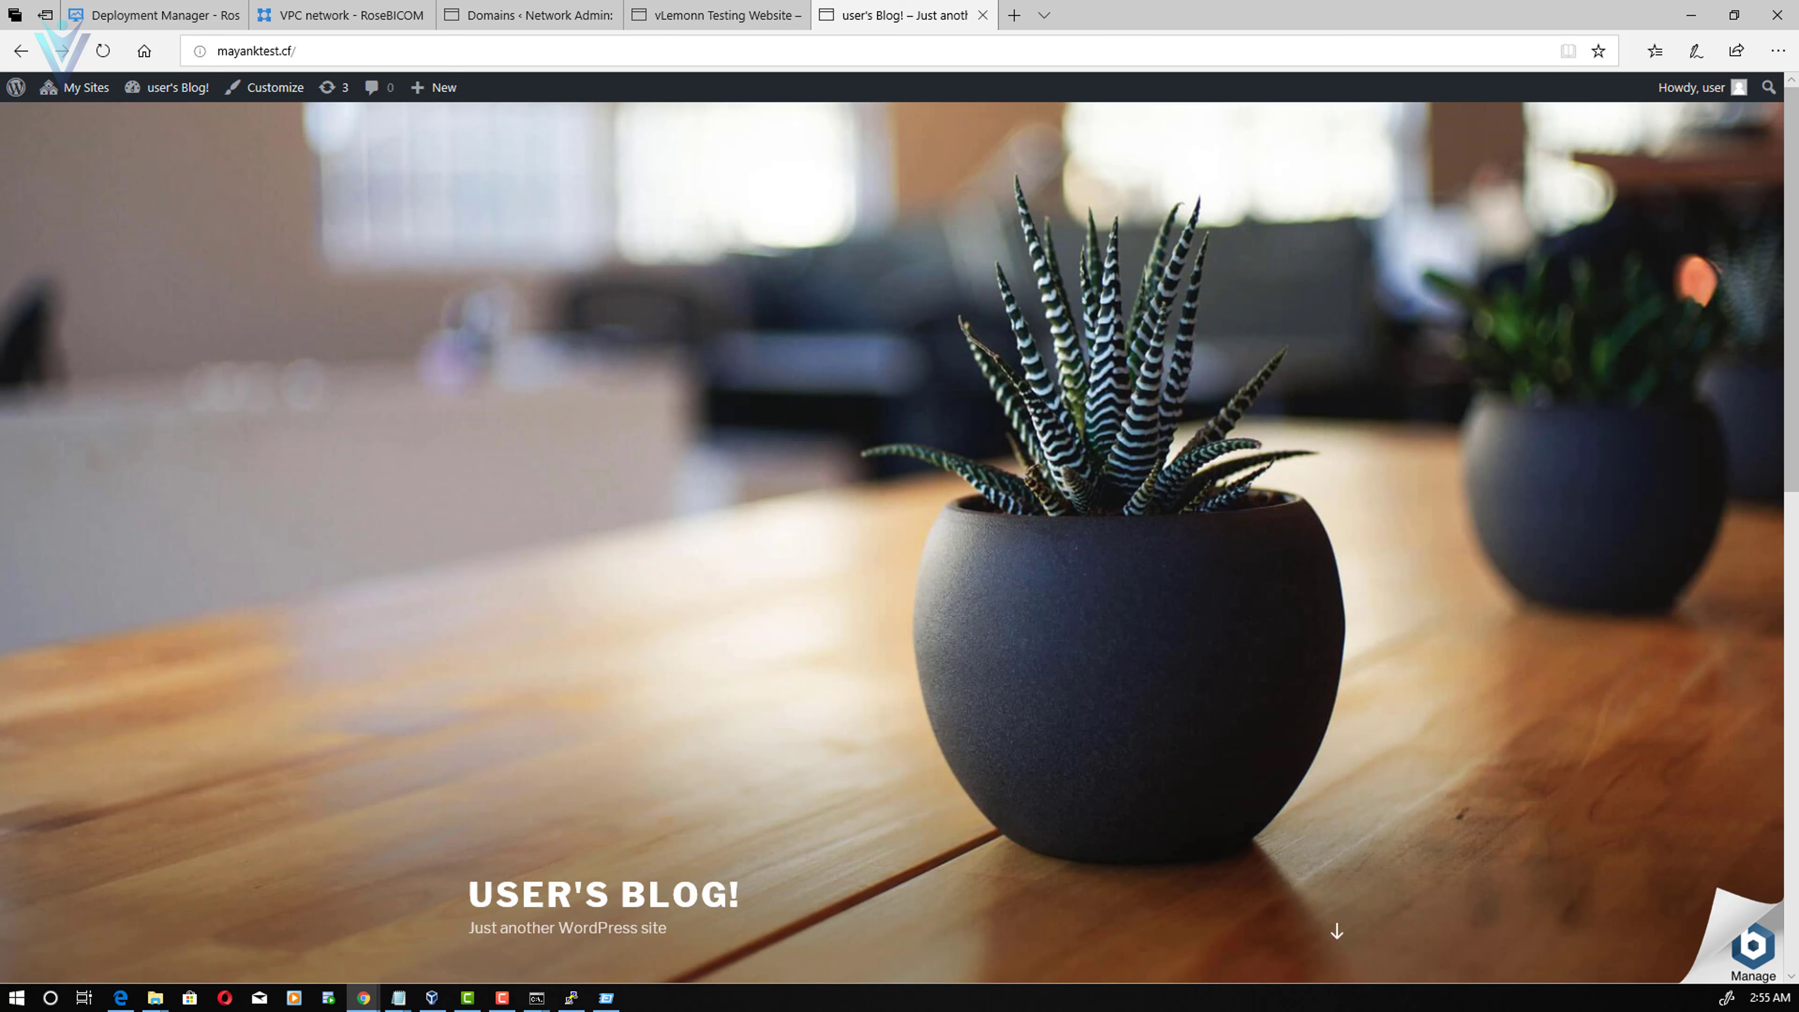
# - Run generate-certificate.sh with -d mayanktest.cf -d vlemonn.cf in the maximized PuTTY terminal
pyautogui.hotkey('alt', 'Tab')
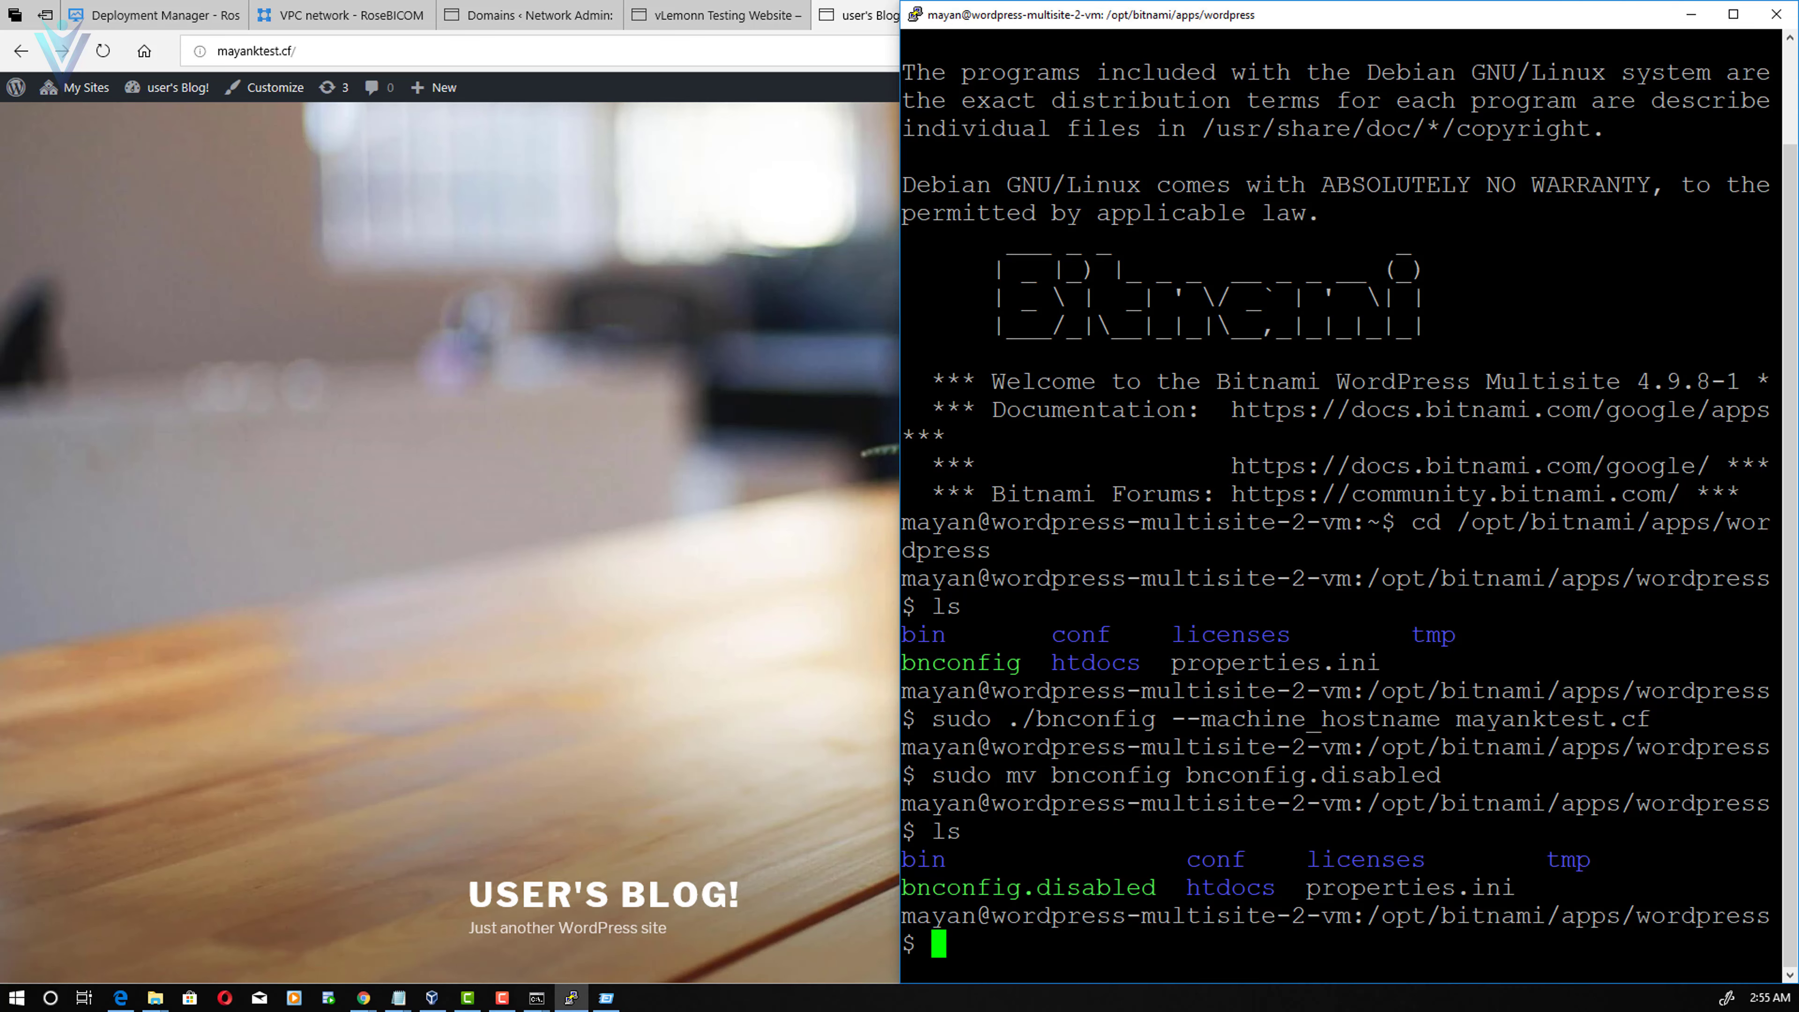
pyautogui.click(1733, 14)
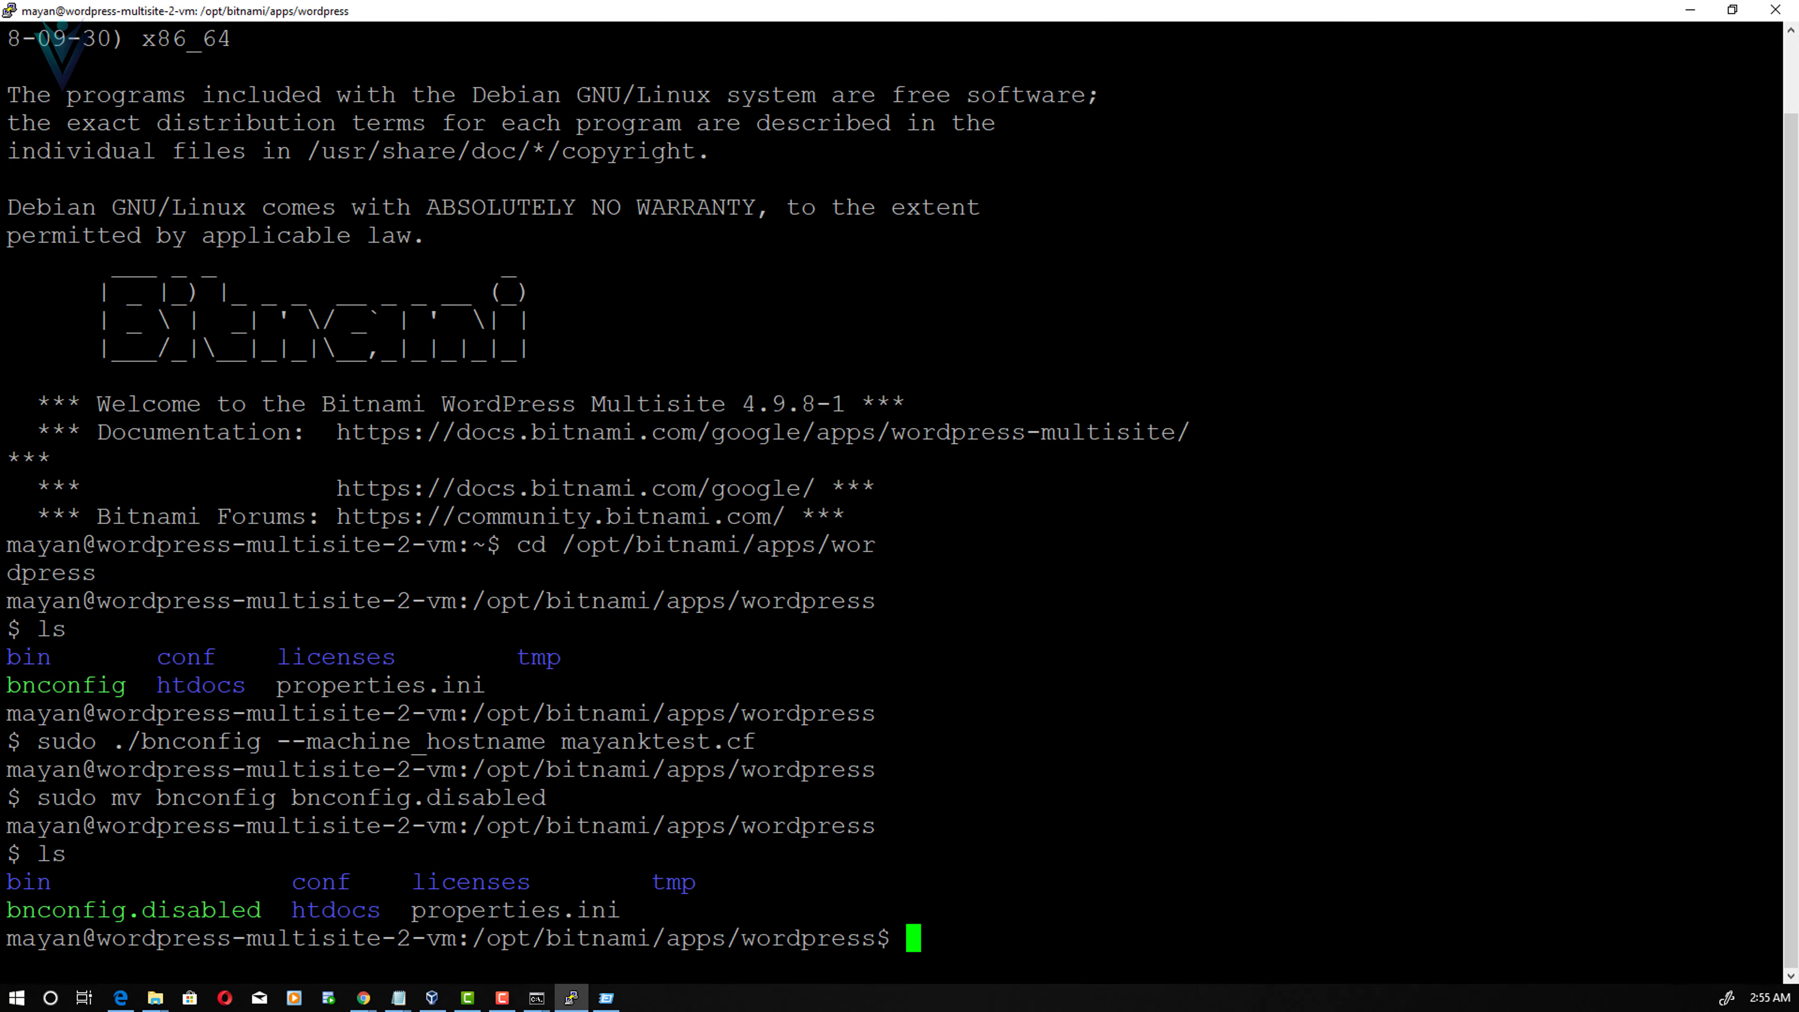
pyautogui.press('shift+Insert')
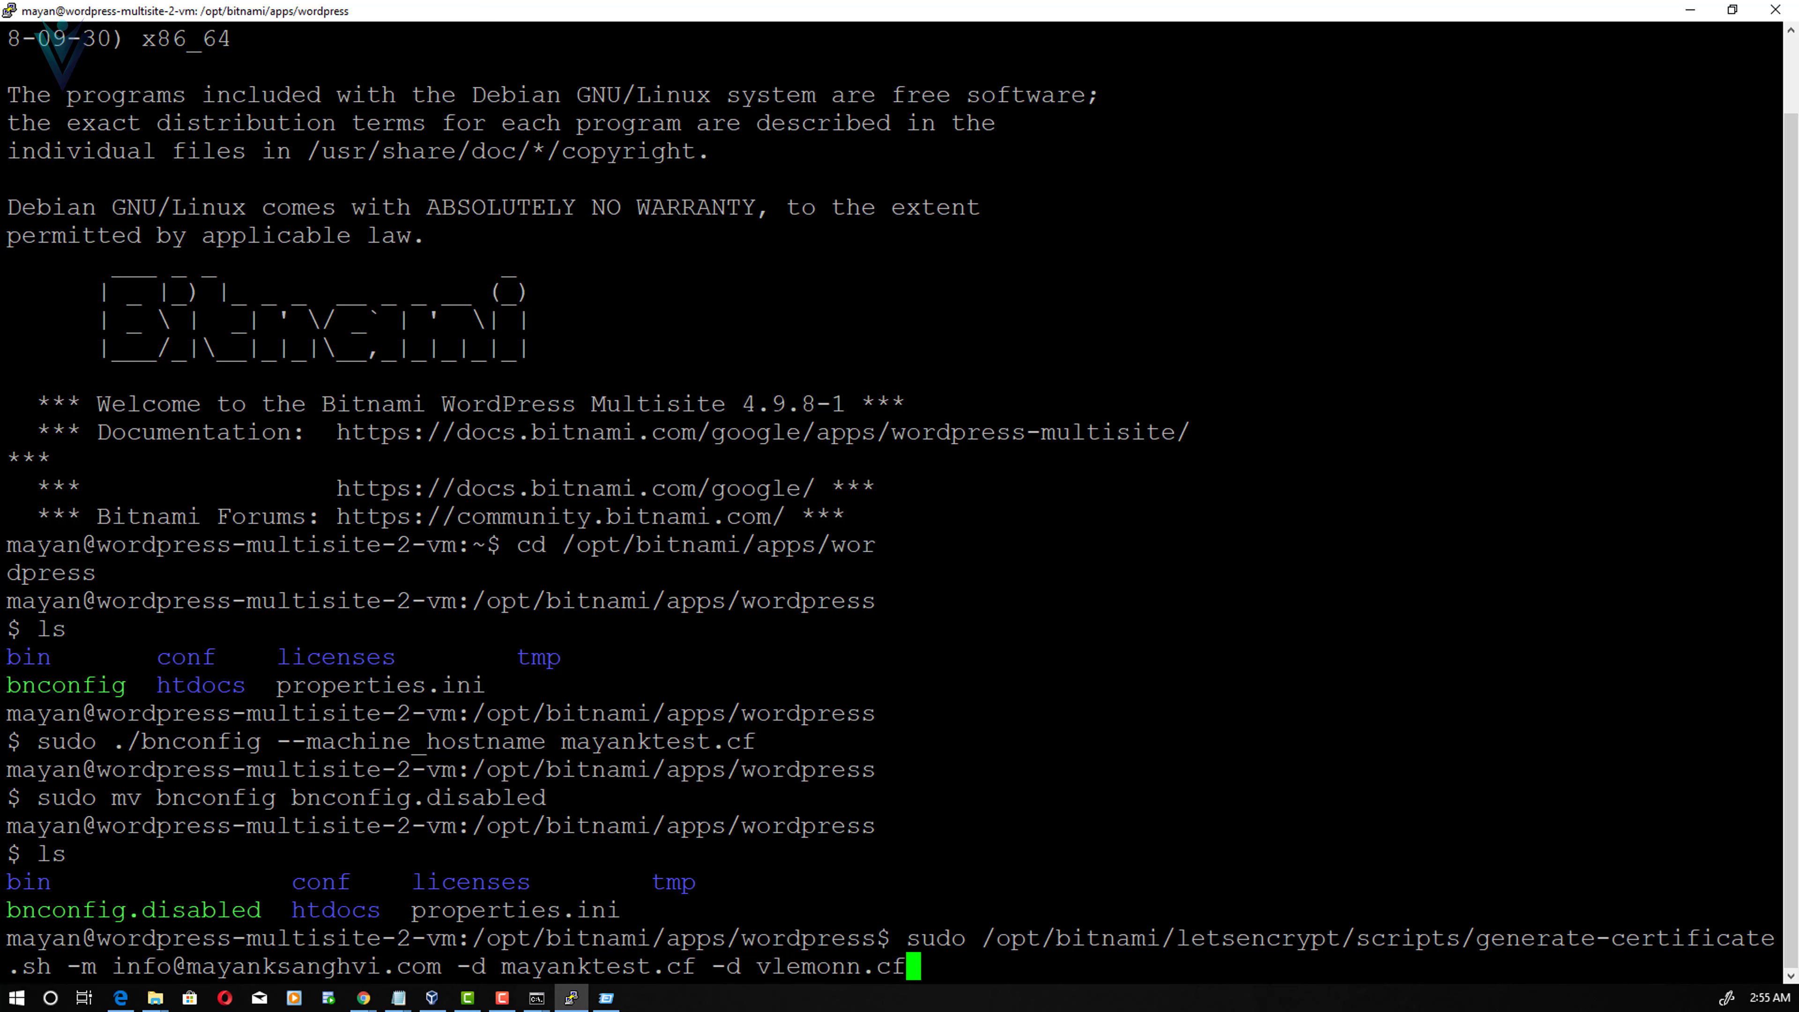
pyautogui.press('Return')
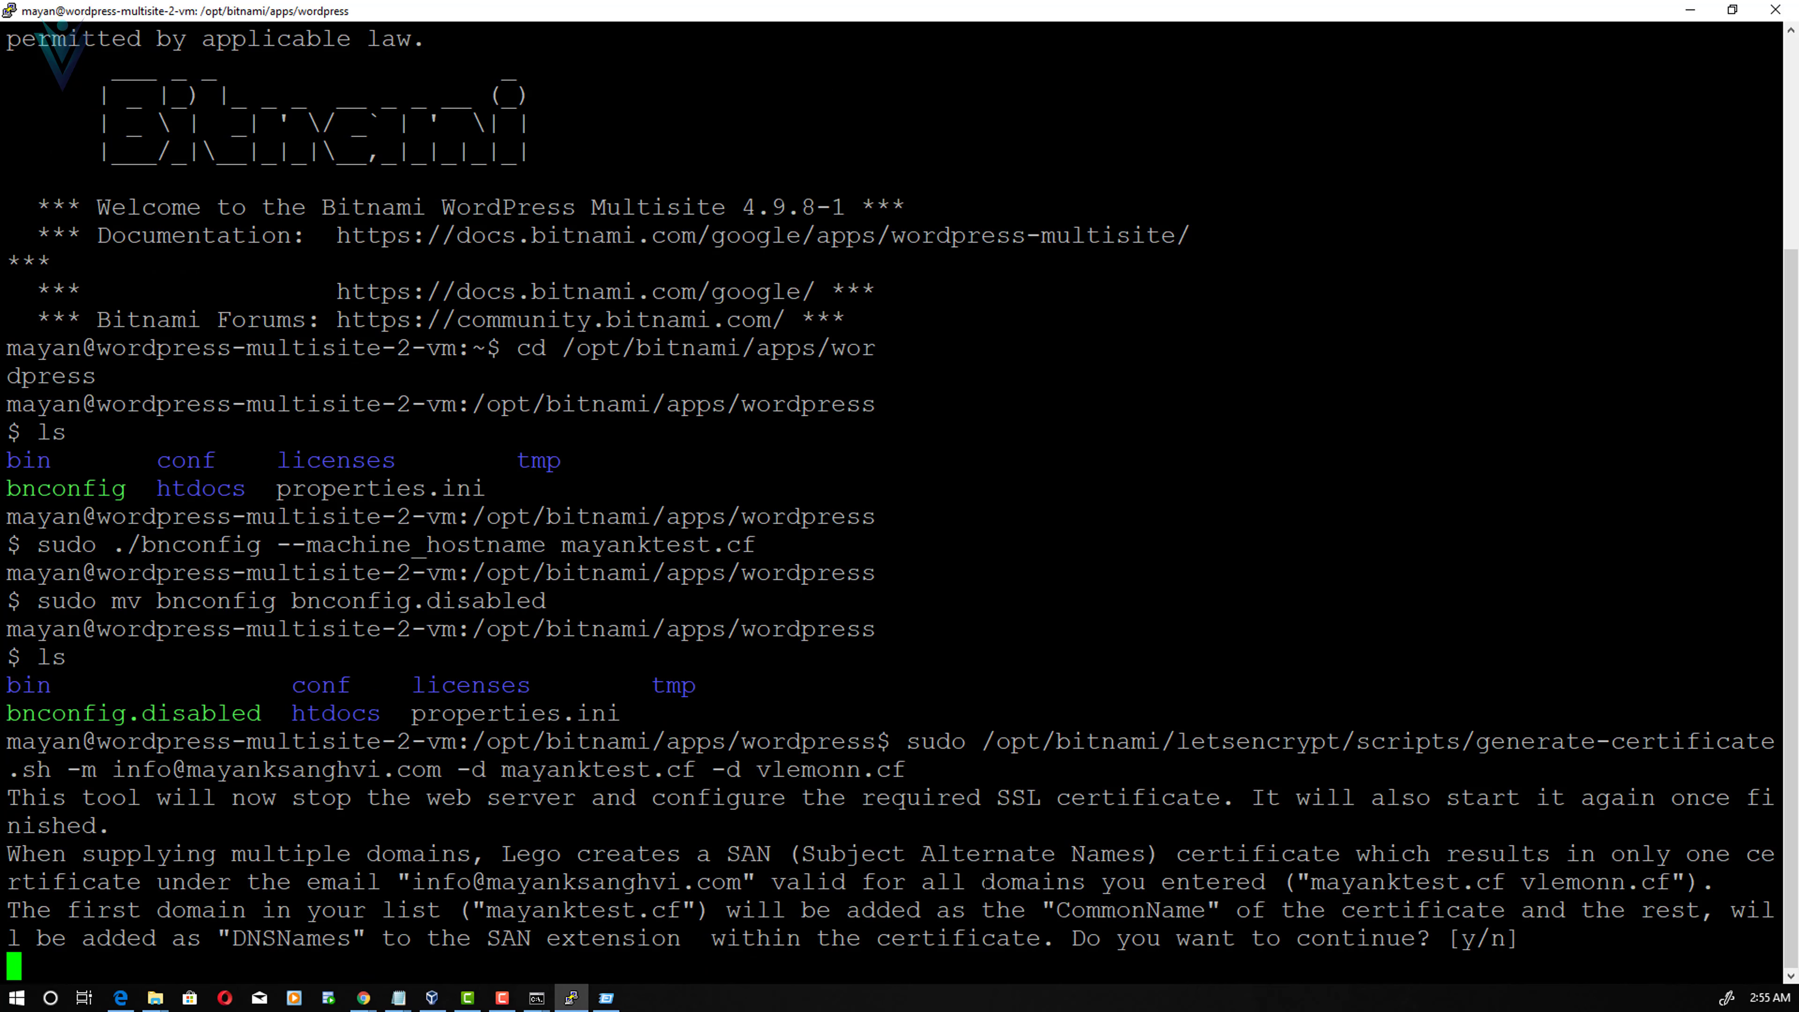
# - Answer y to confirm the SAN certificate, accept Let's Encrypt terms, and enable monthly renewal
pyautogui.write('y')
pyautogui.press('Return')
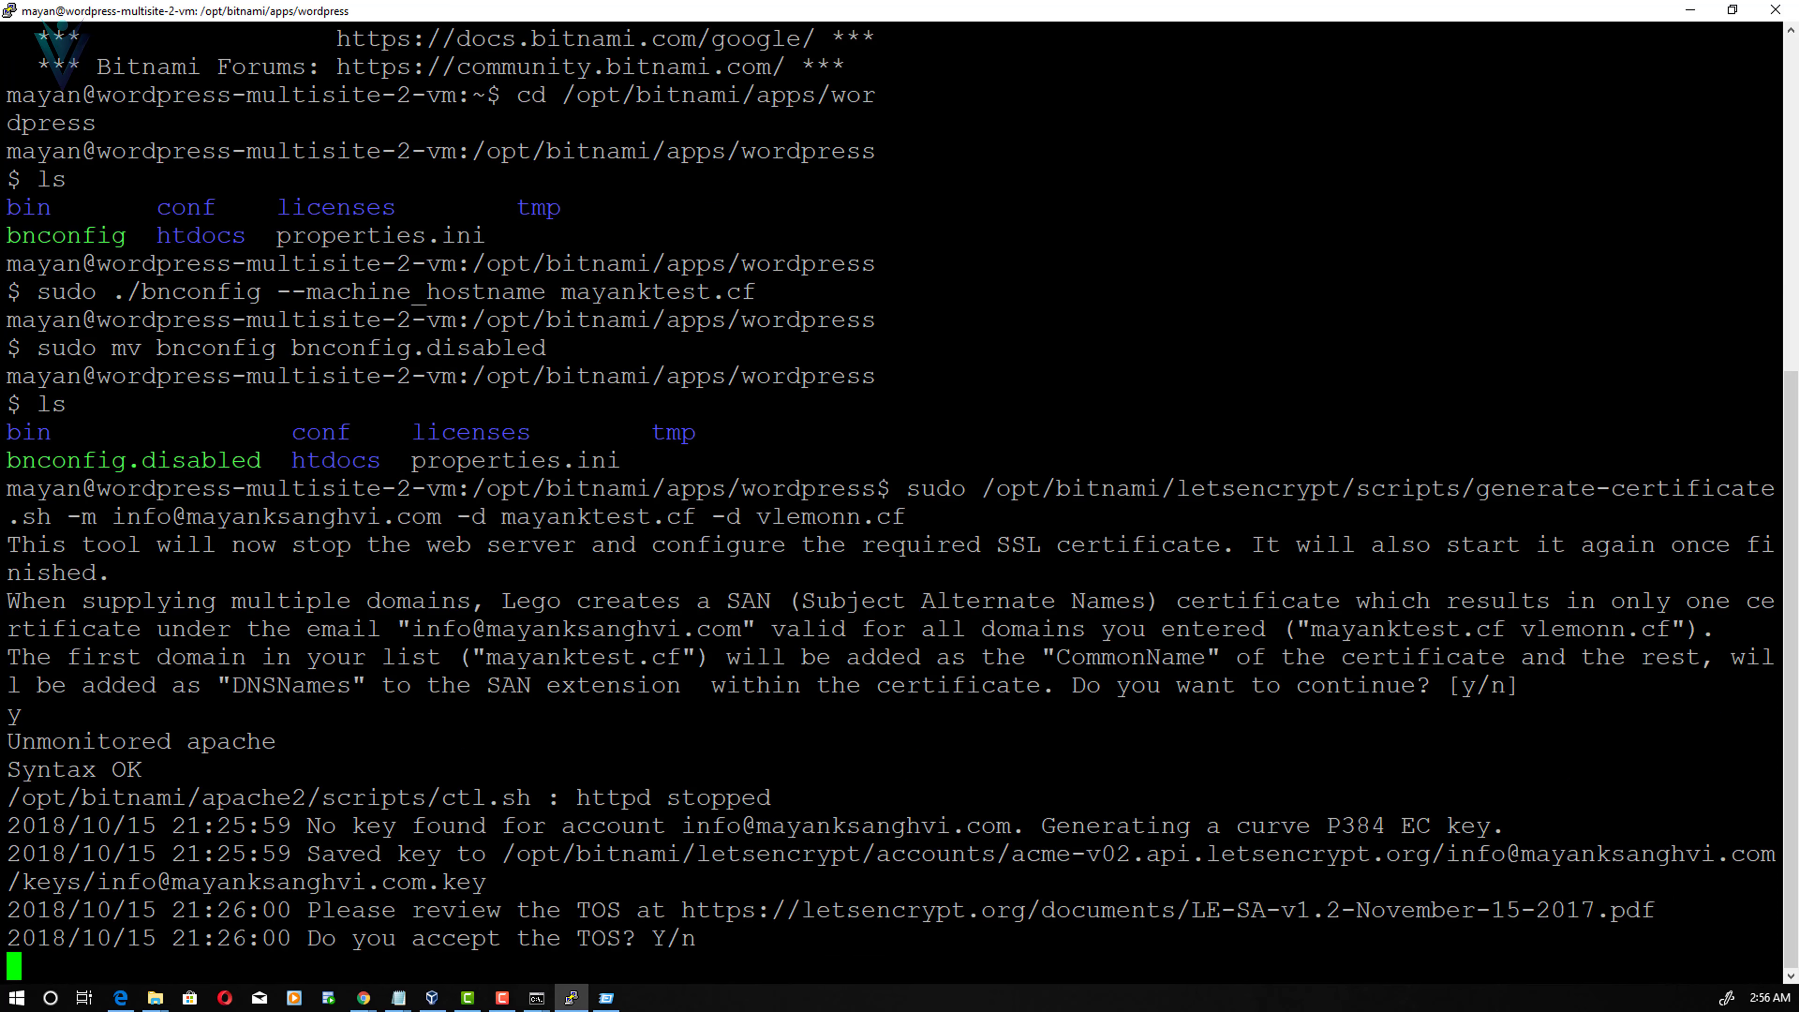
pyautogui.write('y')
pyautogui.press('Return')
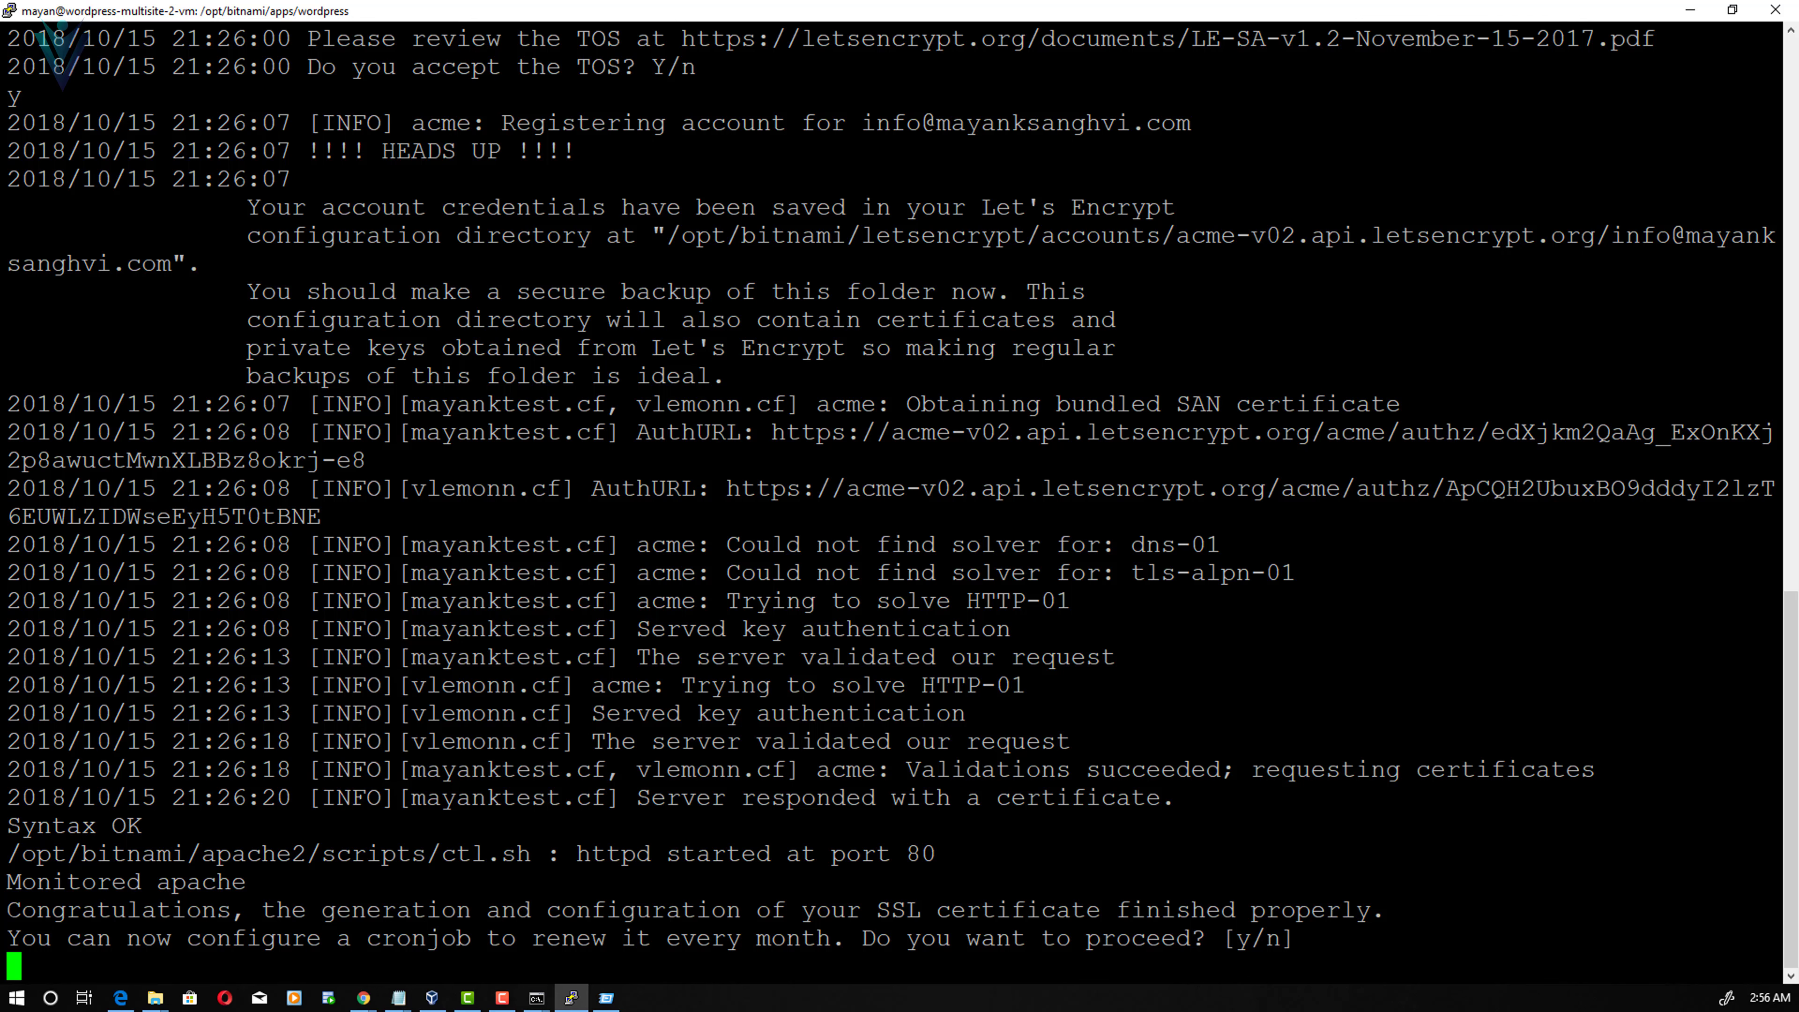
pyautogui.write('y')
pyautogui.press('Return')
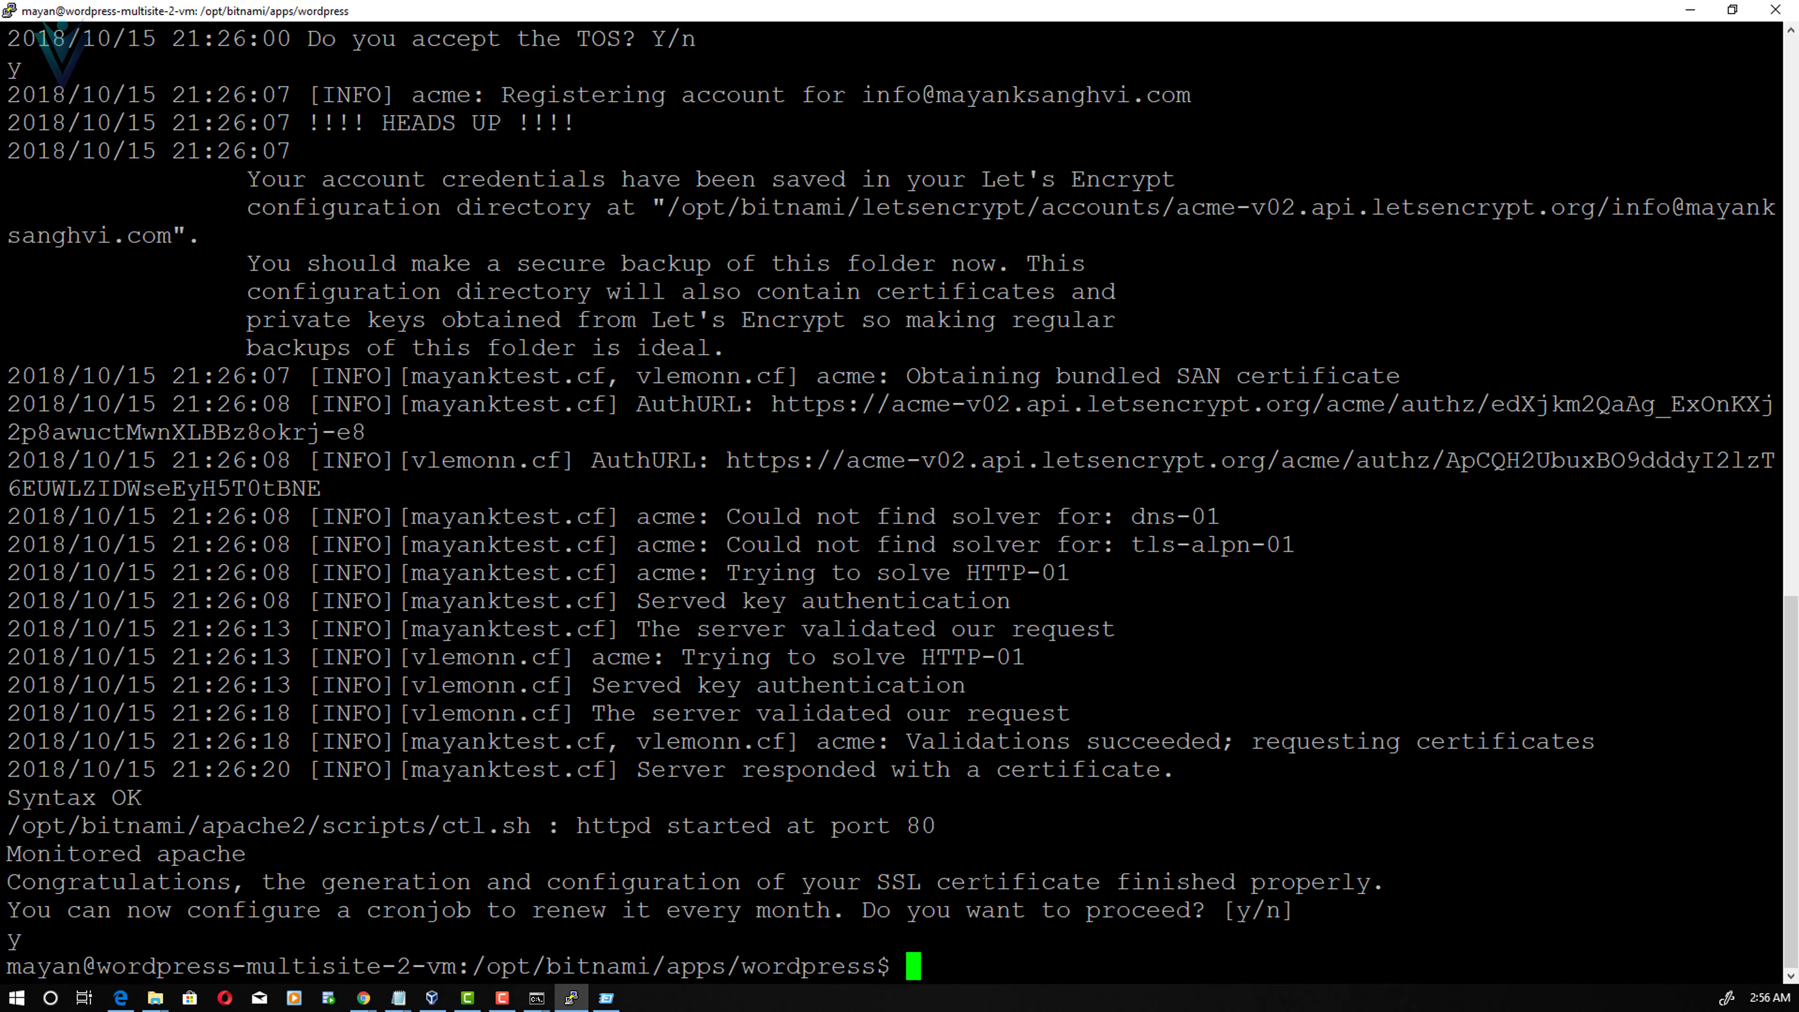
pyautogui.hotkey('alt', 'Tab')
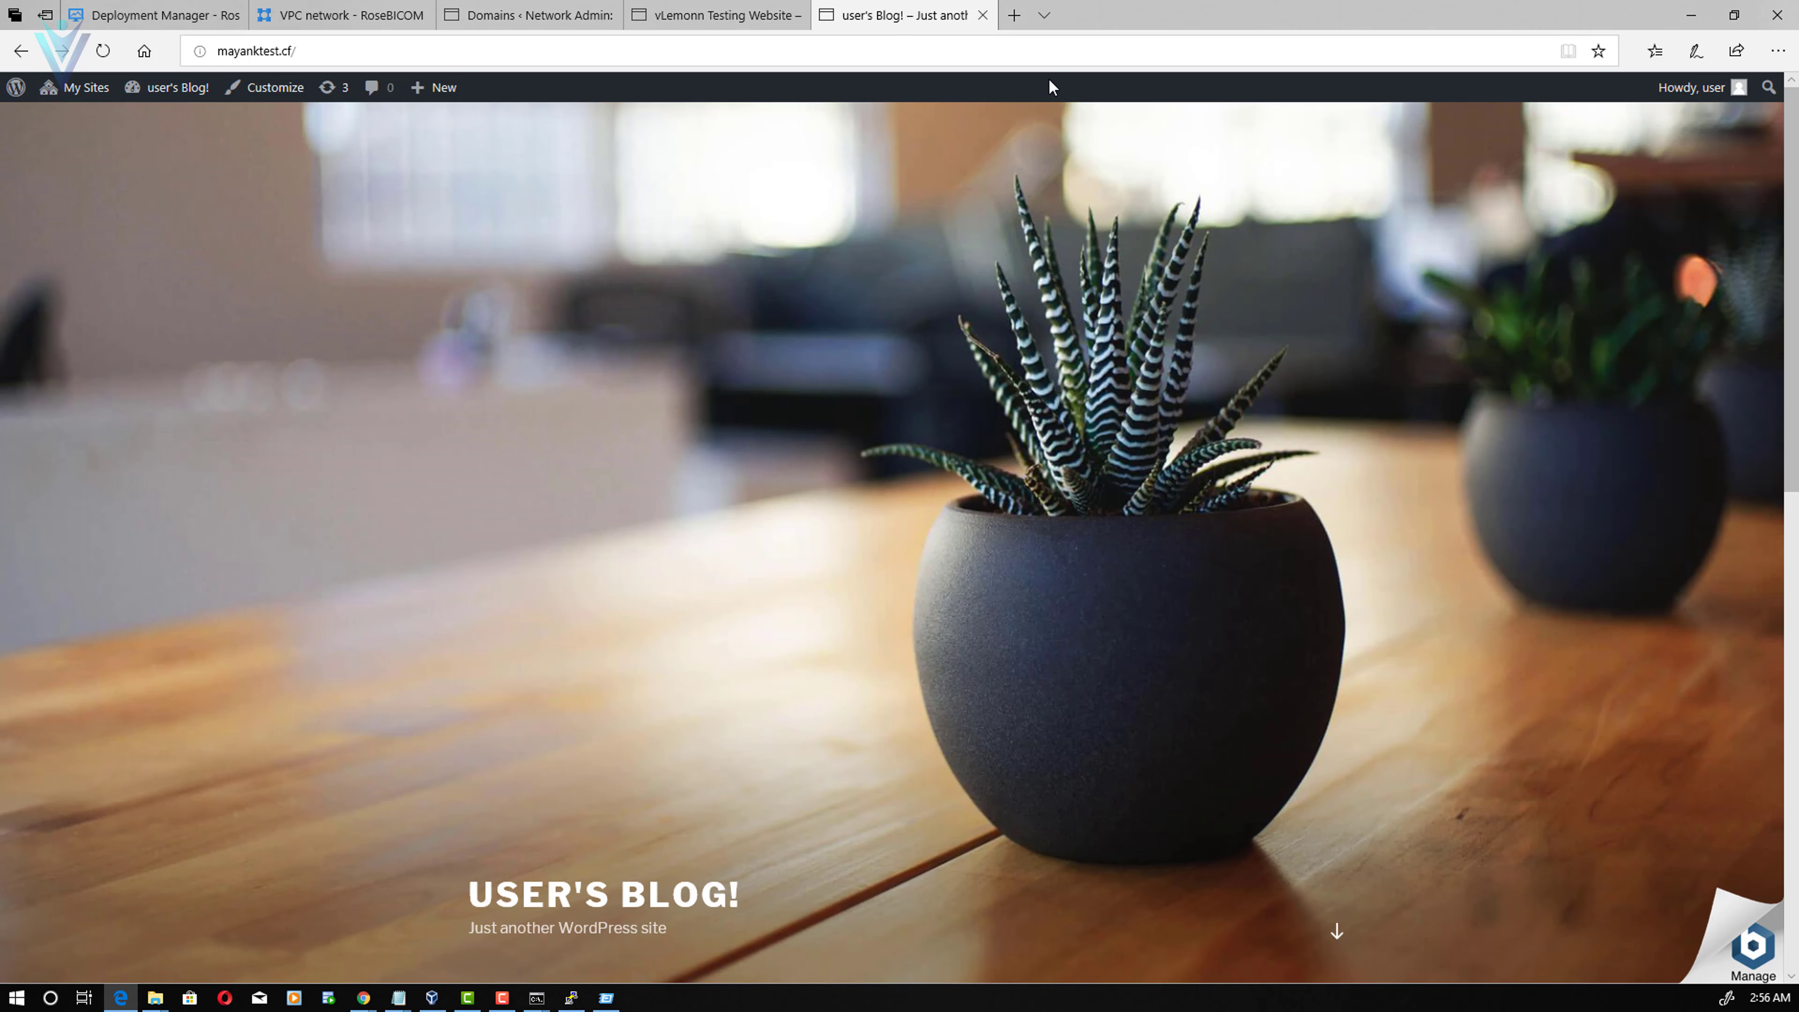
pyautogui.click(992, 48)
pyautogui.press('BackSpace')
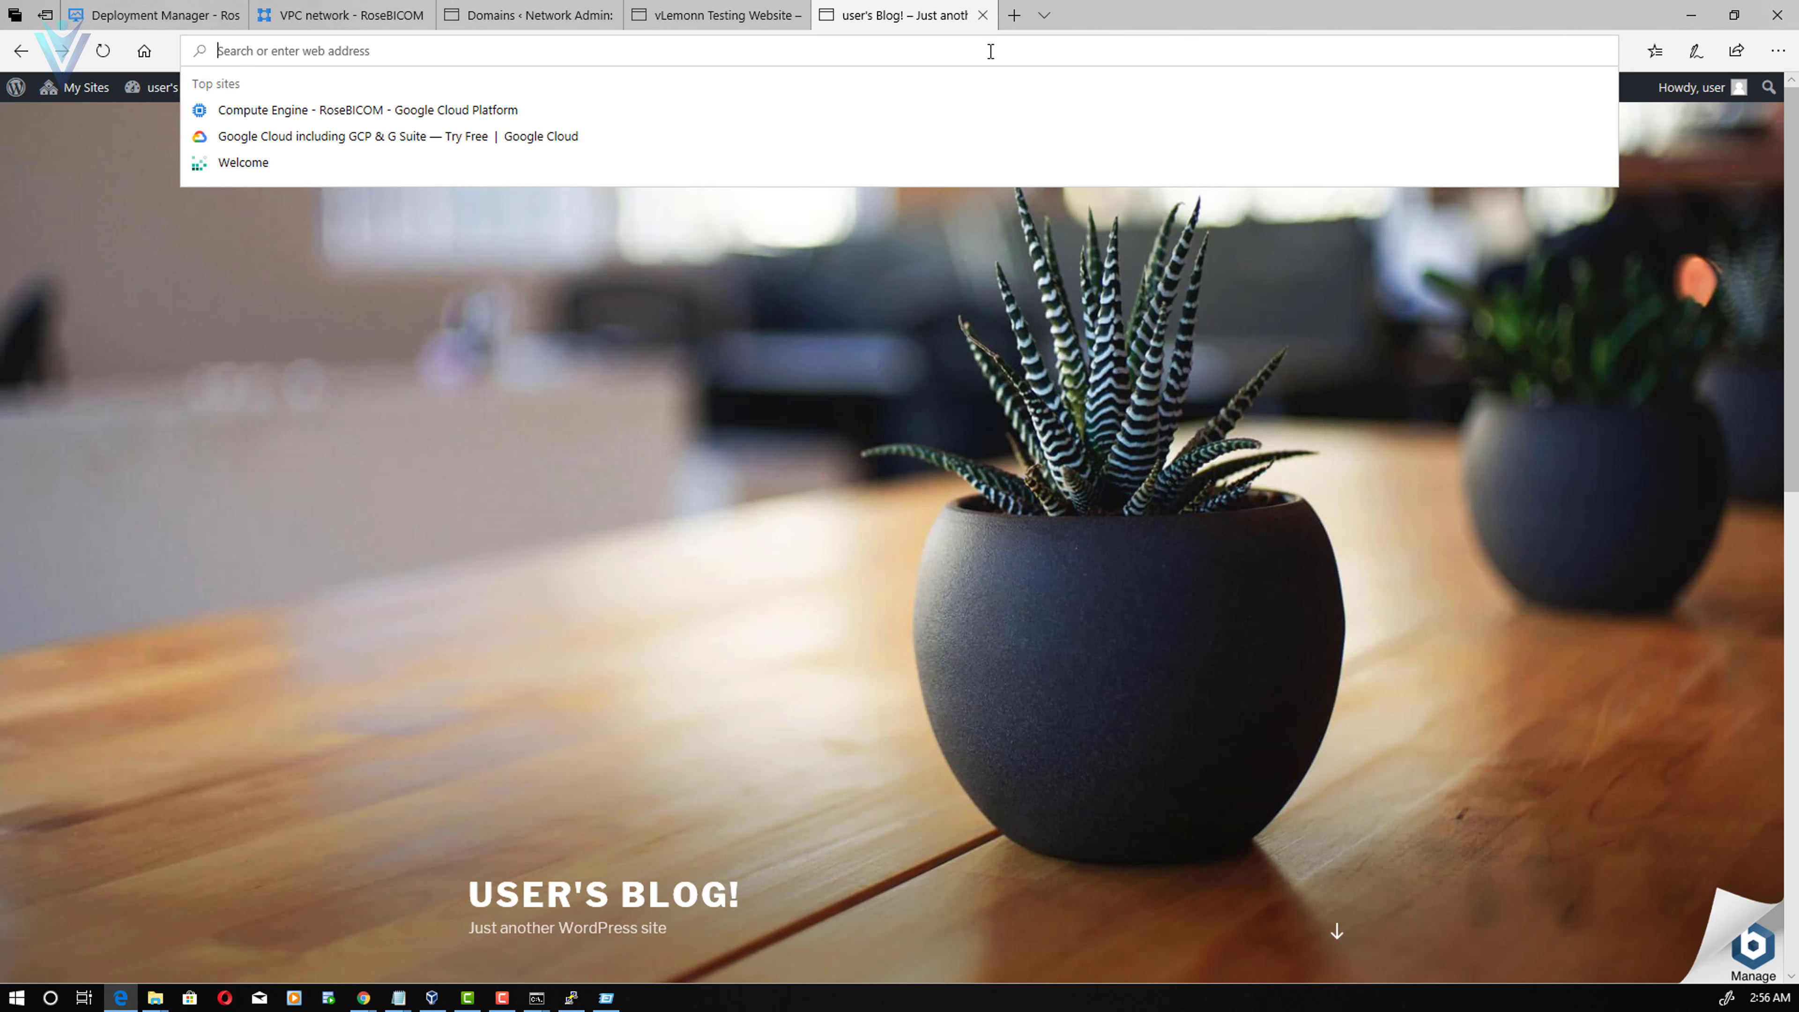
pyautogui.write('http://mayanktest.cf/')
pyautogui.click(240, 51)
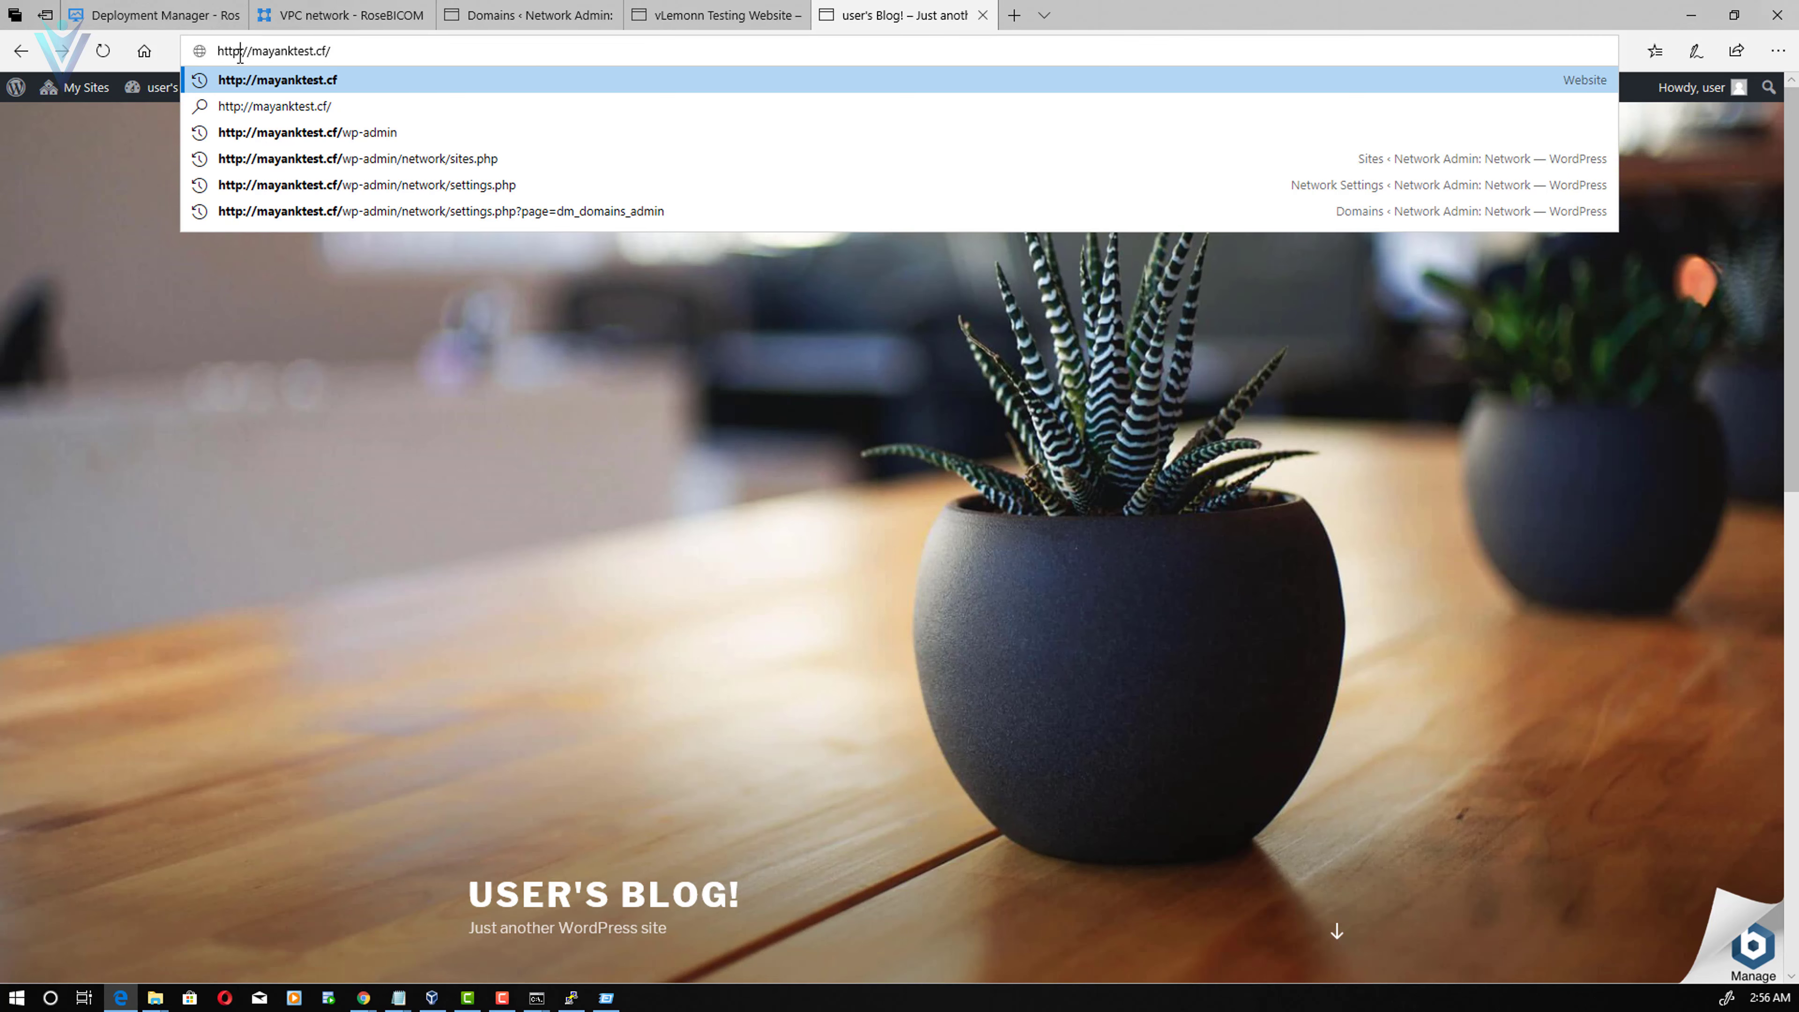
pyautogui.click(256, 79)
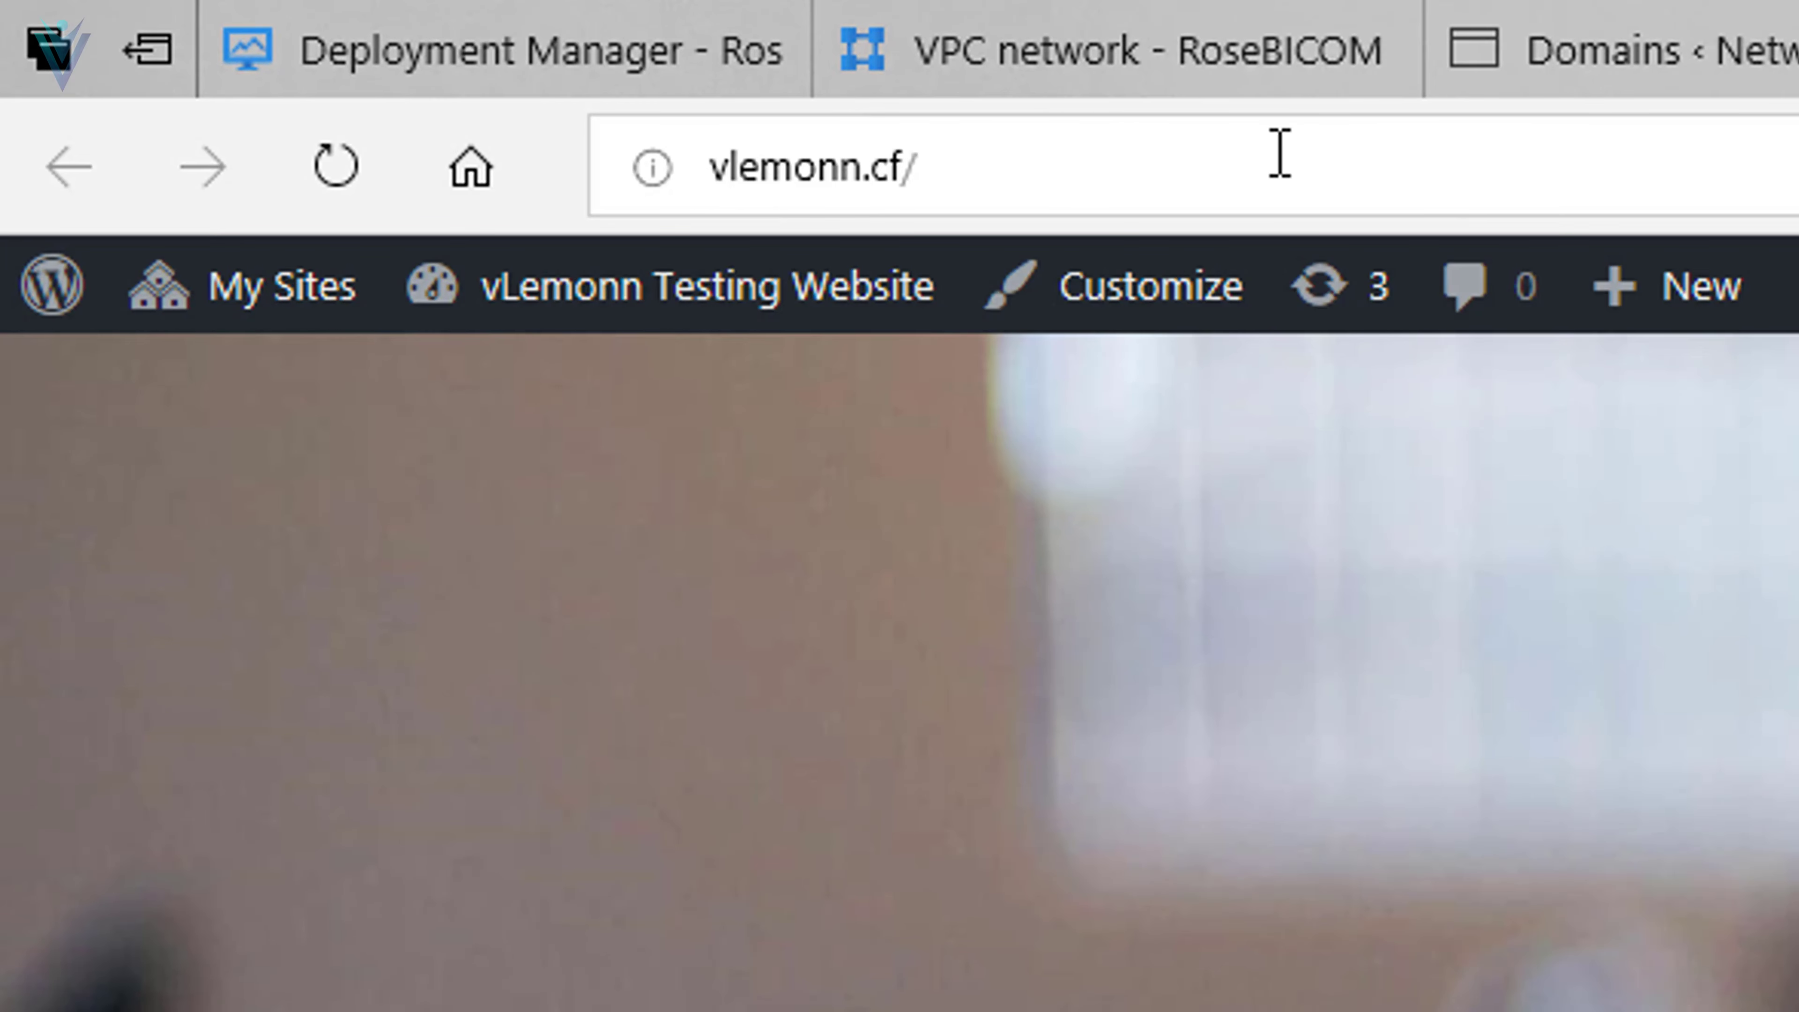
pyautogui.click(1278, 152)
pyautogui.click(785, 174)
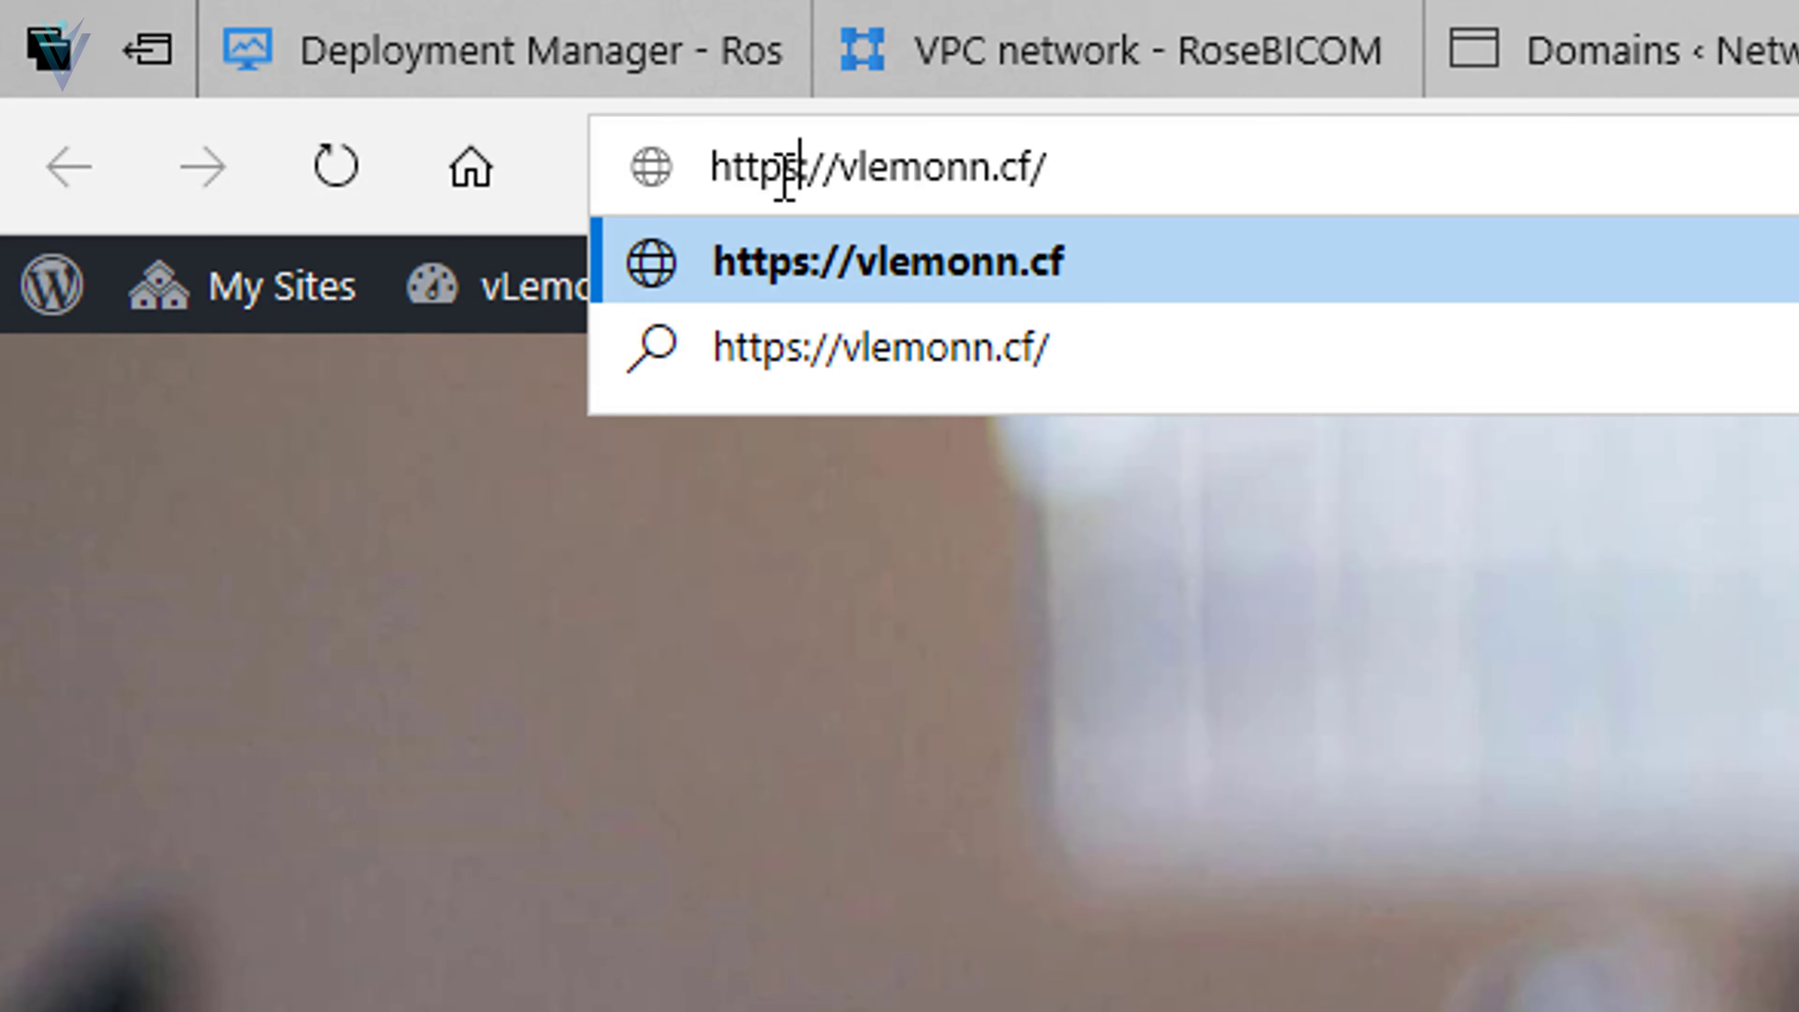
pyautogui.press('Return')
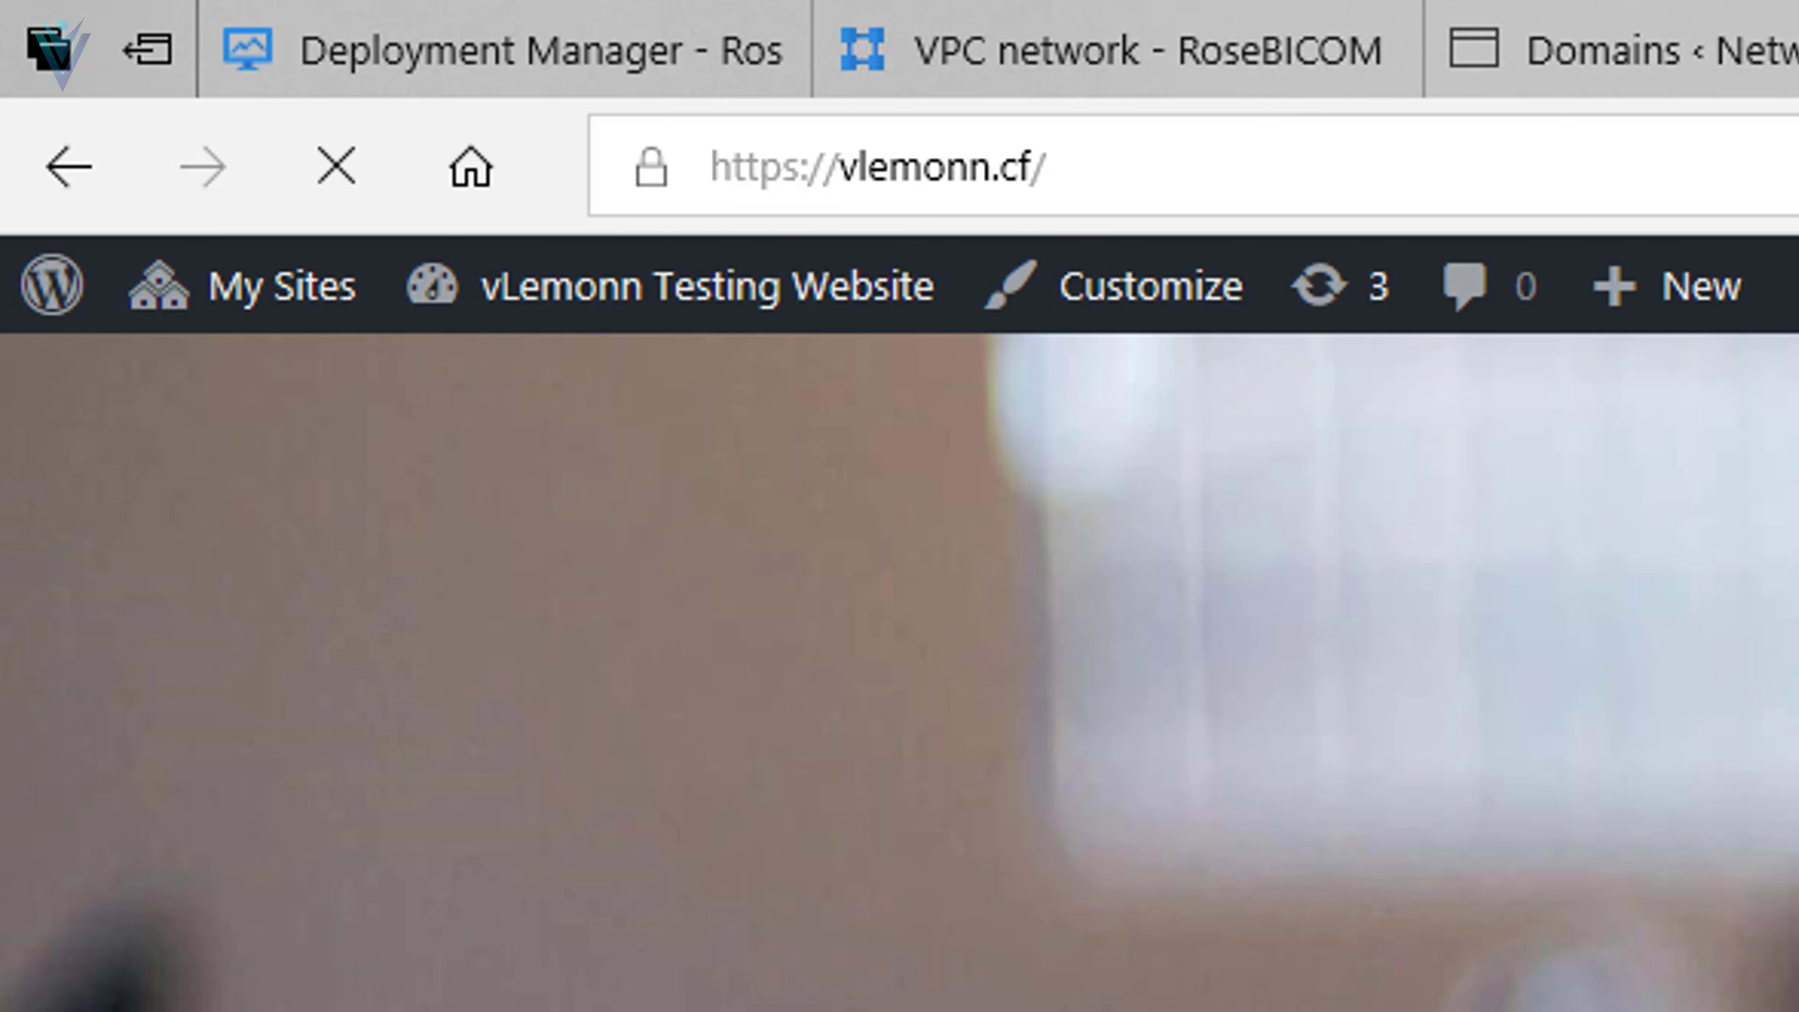